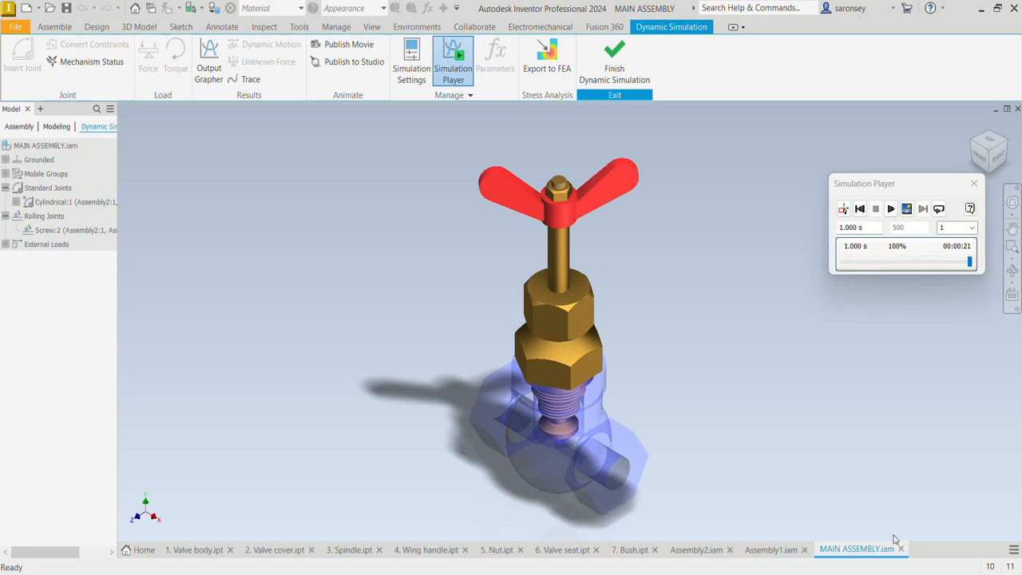
Tile the open valve part and assembly windows for review and move the Simulation Player off the bush and Assembly2 views
{"action": "left_click", "coordinate": [968, 553]}
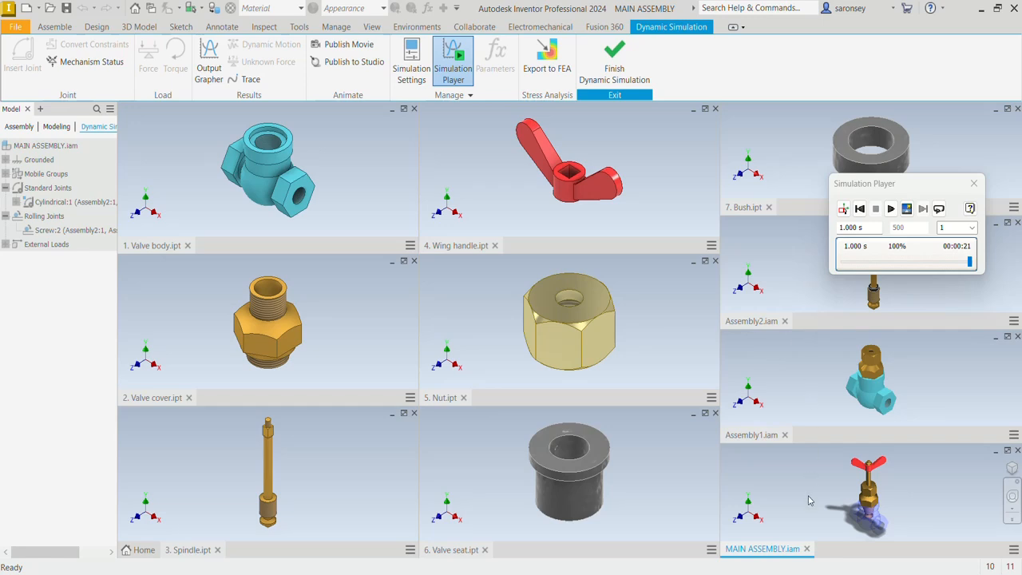
{"action": "left_click_drag", "start_coordinate": [925, 182], "coordinate": [715, 116]}
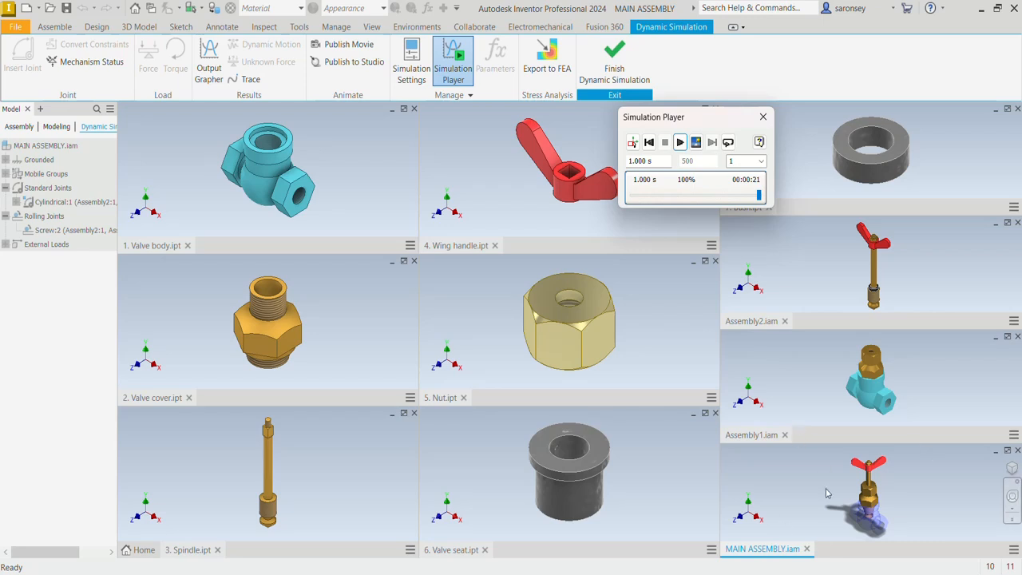
{"action": "double_click", "coordinate": [844, 549]}
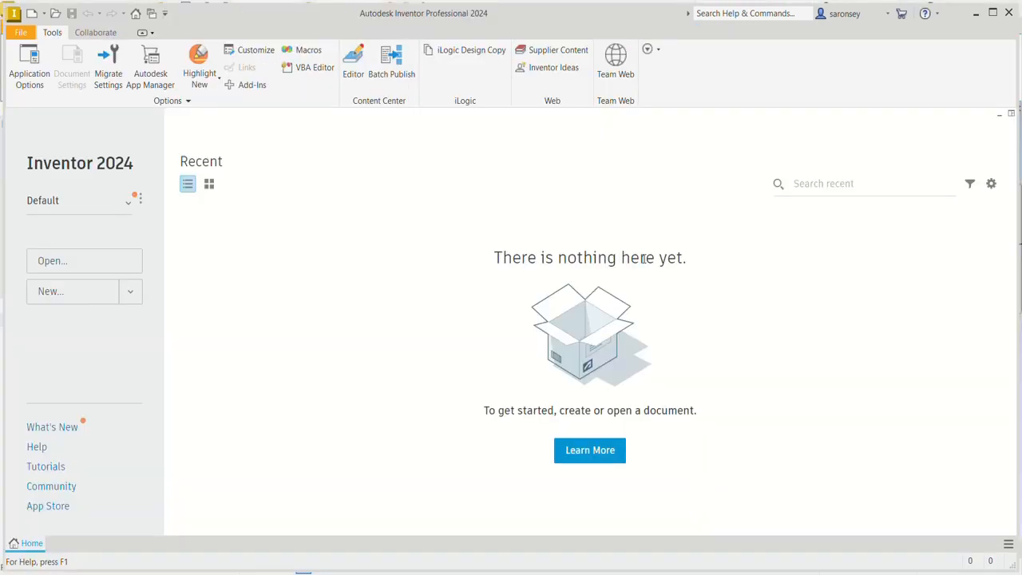
Create a new part from the metric Standard (mm).ipt template
{"action": "left_click", "coordinate": [32, 13]}
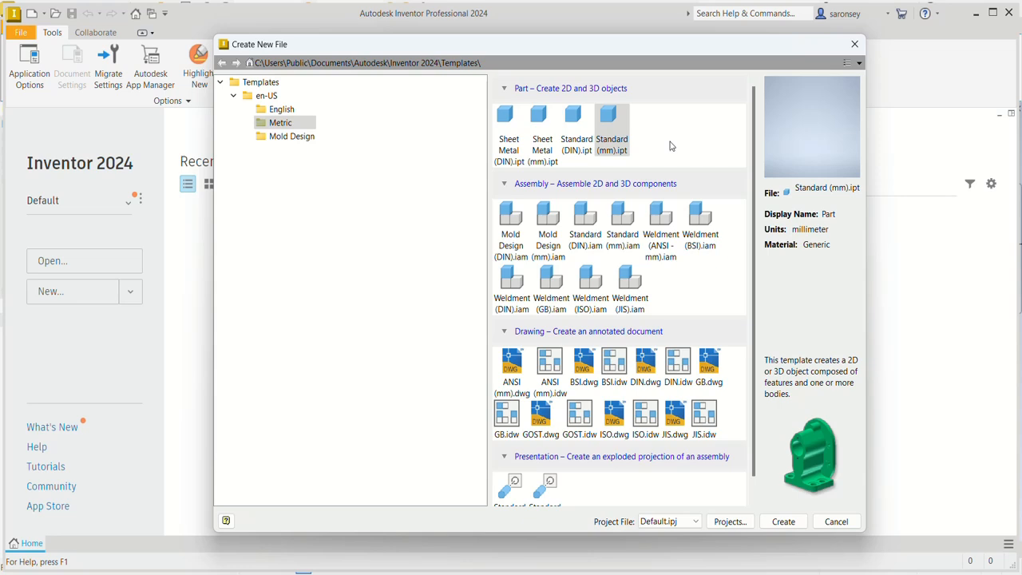
{"action": "left_click", "coordinate": [619, 142]}
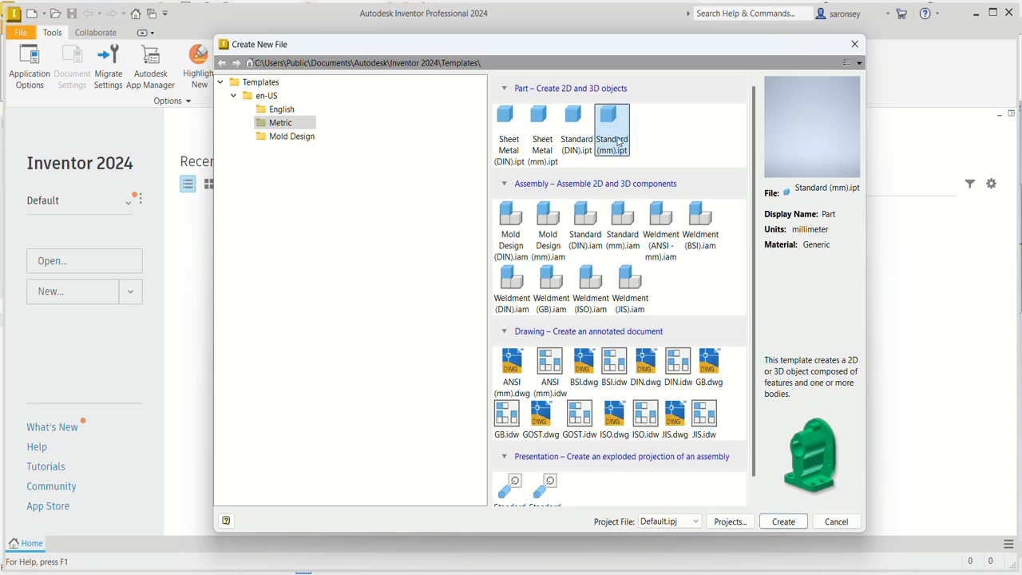
{"action": "left_click", "coordinate": [783, 521]}
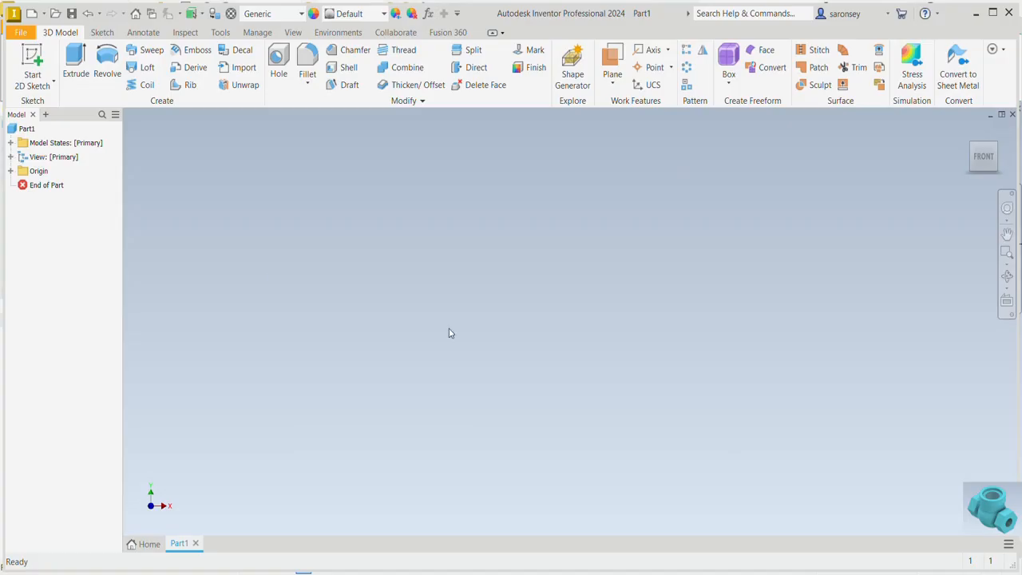
Start a 2D sketch on the XY plane and draw a two-point rectangle about 35 mm wide just above the origin
{"action": "left_click", "coordinate": [32, 53]}
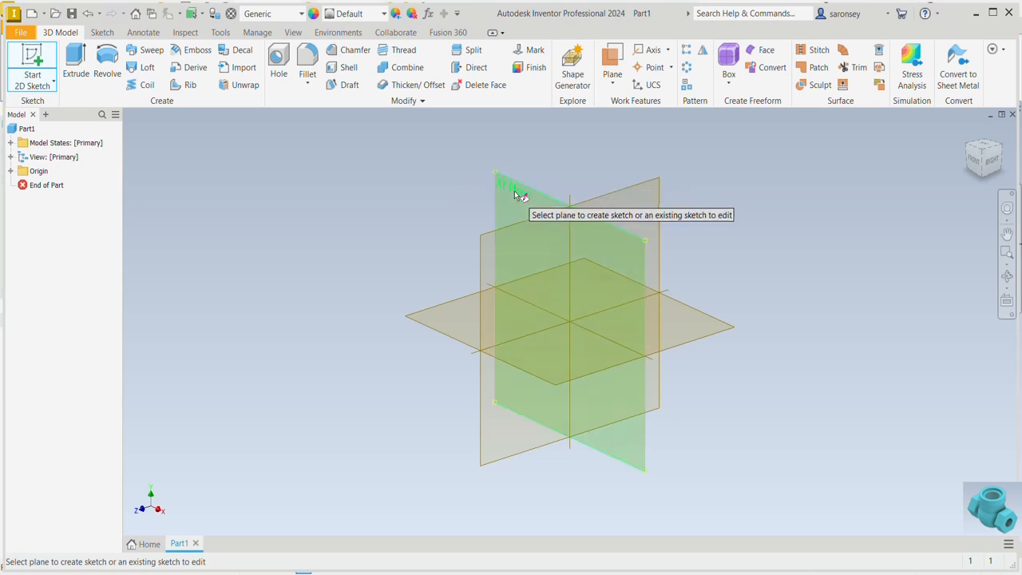
{"action": "left_click", "coordinate": [515, 193]}
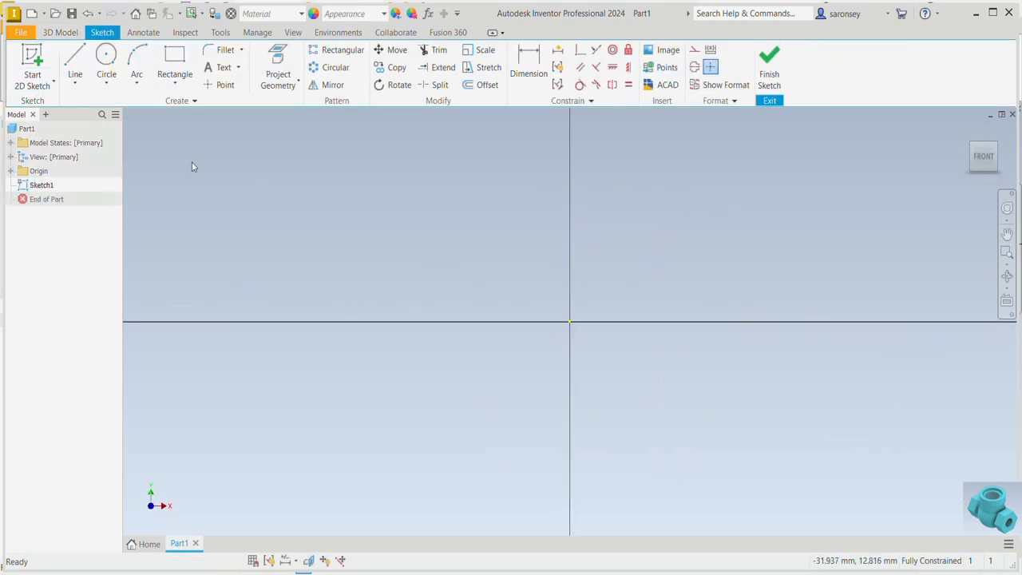
{"action": "left_click", "coordinate": [181, 64]}
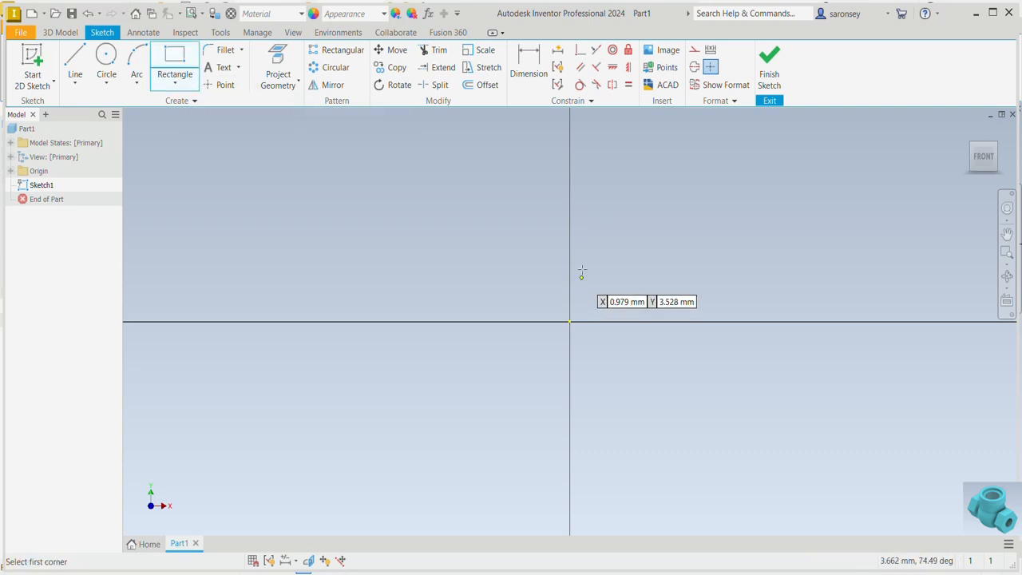
{"action": "left_click", "coordinate": [438, 164]}
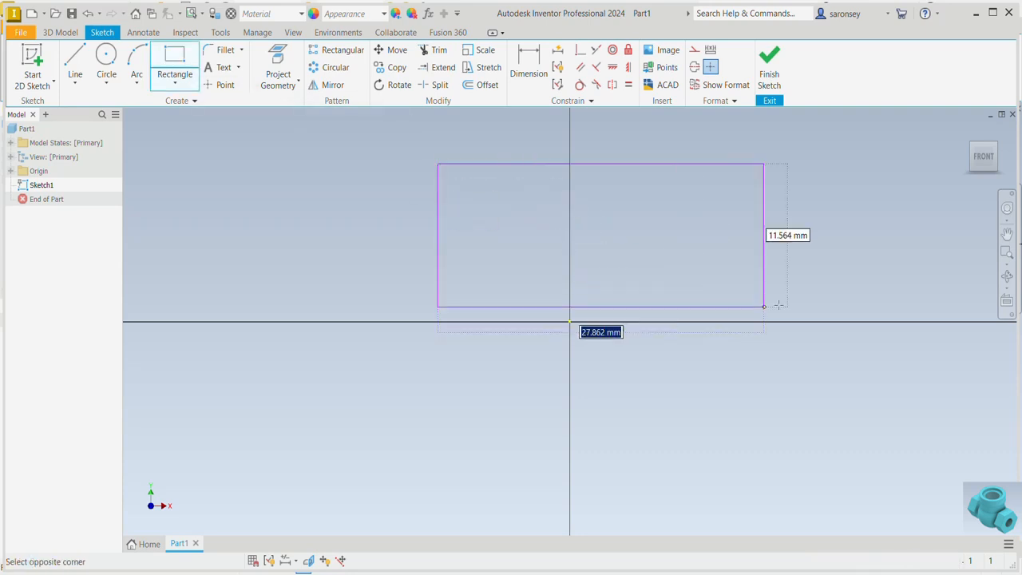
{"action": "left_click", "coordinate": [847, 313]}
{"action": "right_click", "coordinate": [896, 228]}
{"action": "left_click", "coordinate": [931, 228]}
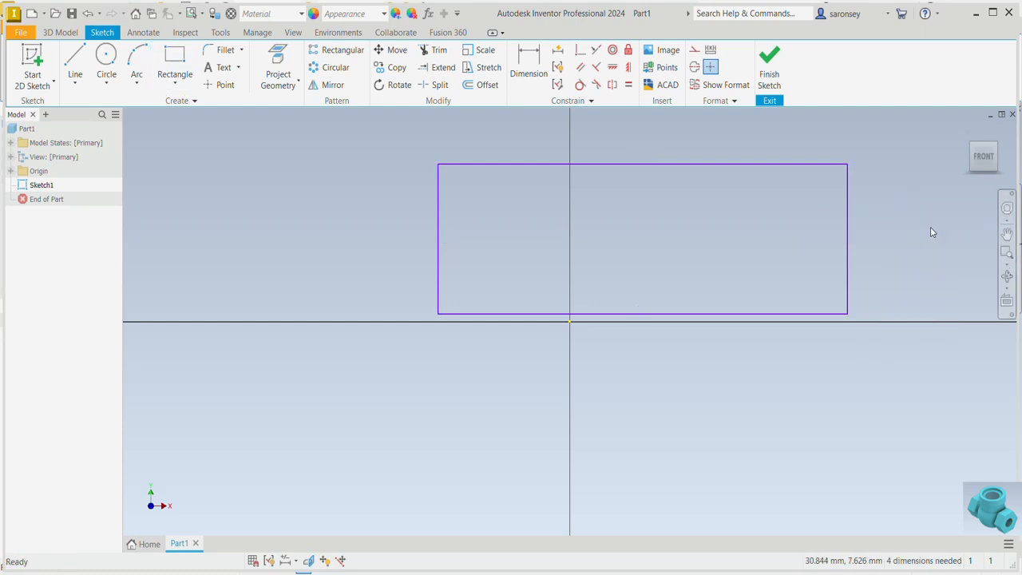
Make the midpoint of the rectangle's lower edge coincident with the sketch origin
{"action": "left_click", "coordinate": [580, 50]}
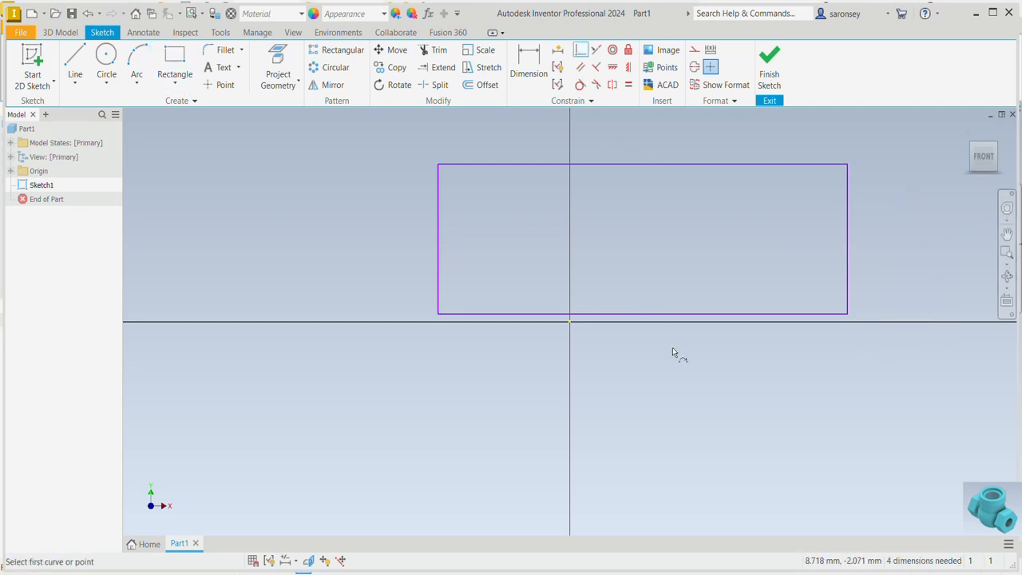
{"action": "left_click", "coordinate": [643, 314]}
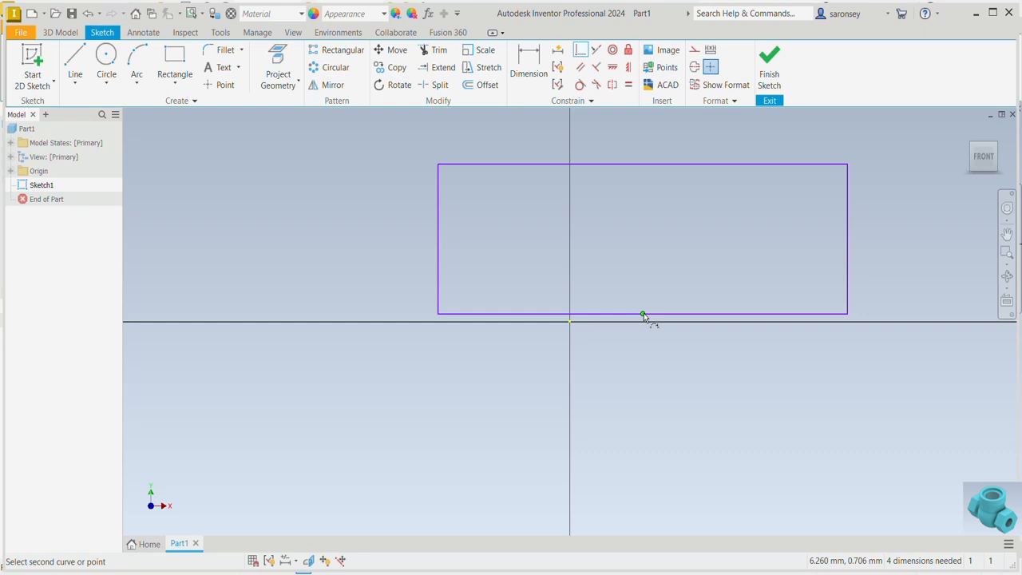
{"action": "left_click", "coordinate": [570, 322]}
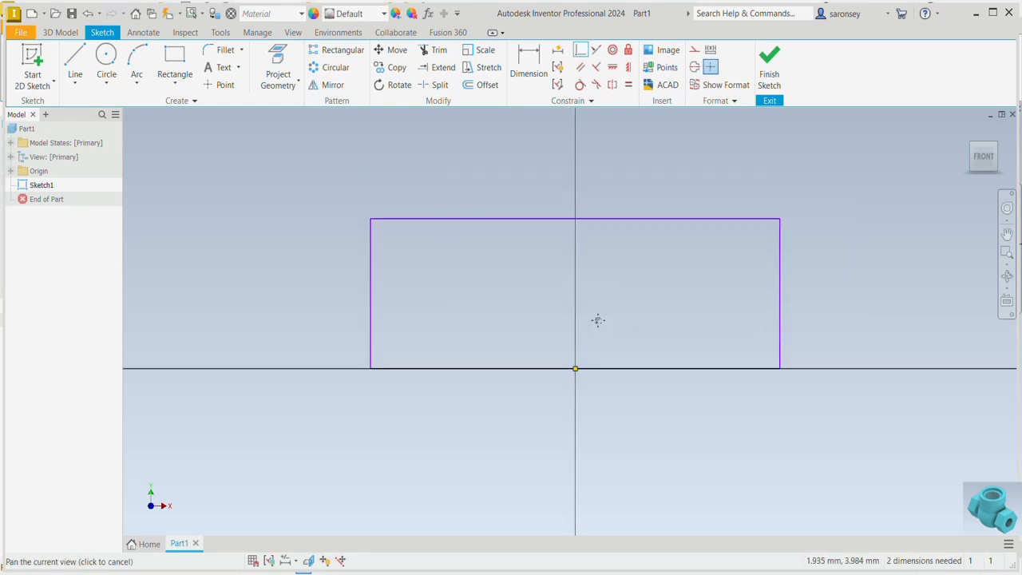
Dimension the rectangle to 92 mm wide and 30 mm high
{"action": "left_click", "coordinate": [529, 70]}
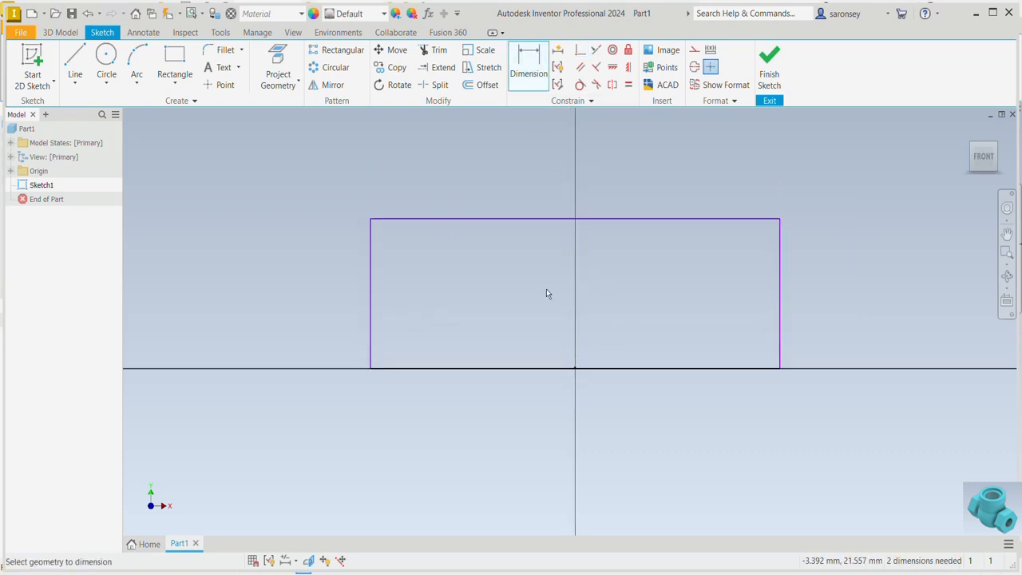
{"action": "left_click", "coordinate": [543, 370]}
{"action": "left_click", "coordinate": [545, 385]}
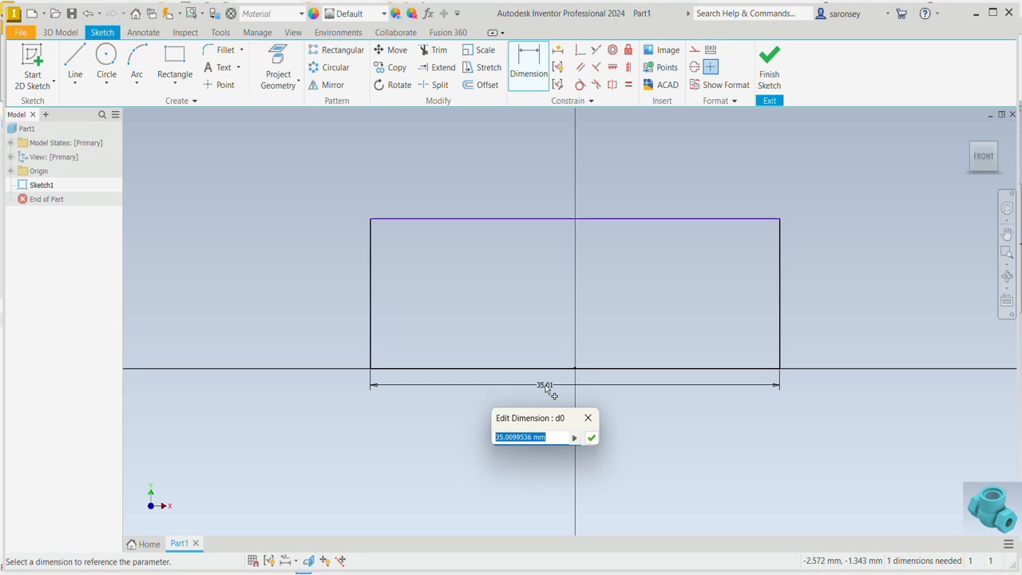
{"action": "type", "text": "92"}
{"action": "key", "text": "Return"}
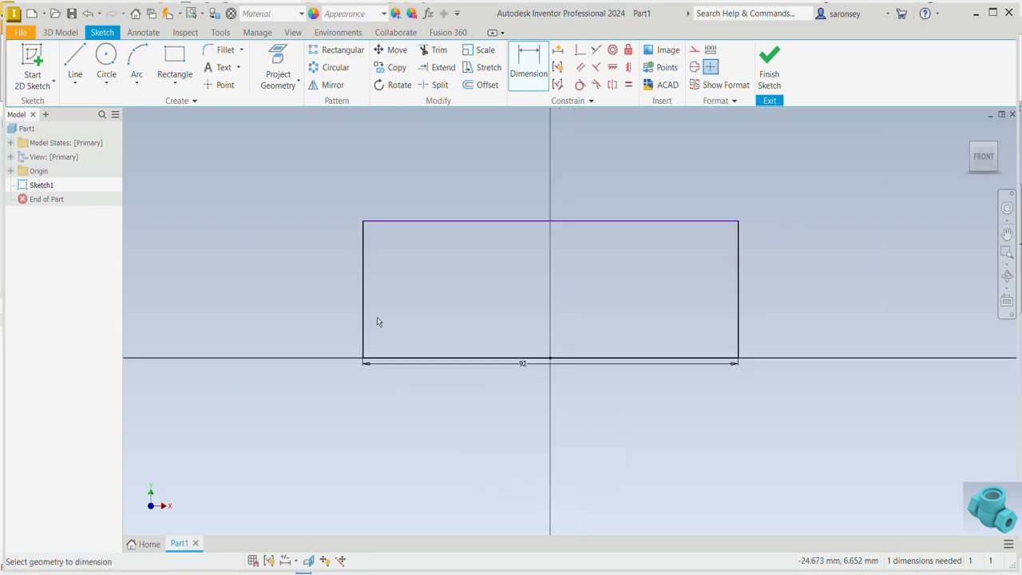
{"action": "left_click", "coordinate": [362, 304]}
{"action": "left_click", "coordinate": [353, 305]}
{"action": "type", "text": "30"}
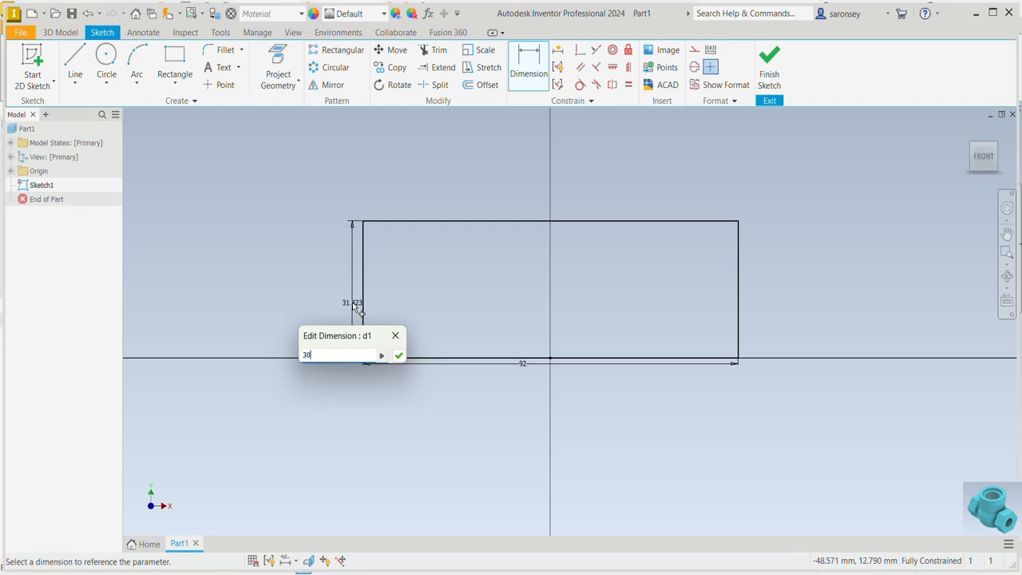
{"action": "key", "text": "Return"}
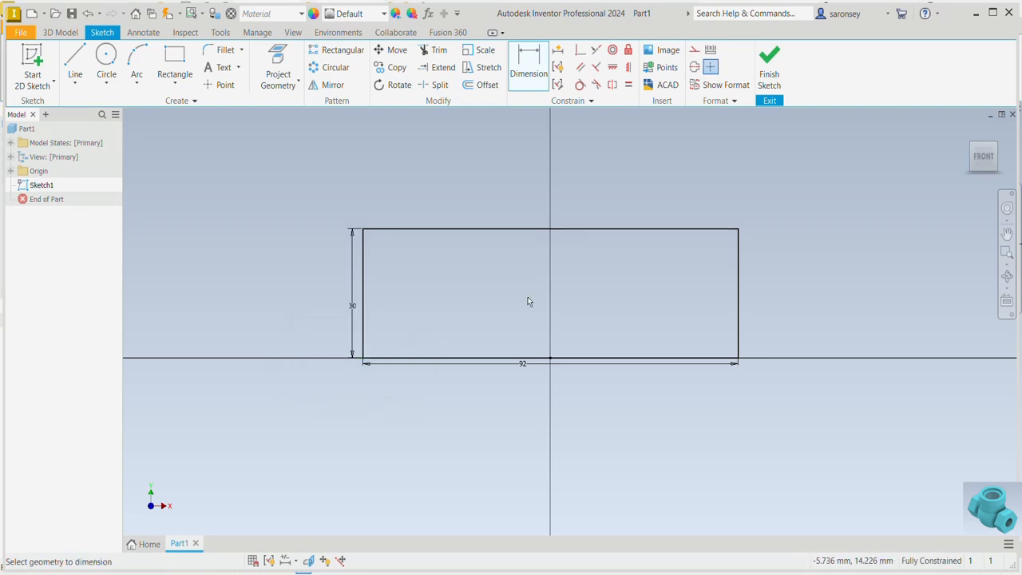
Revolve the rectangle a full 360 degrees about its lower edge to form a solid cylinder
{"action": "key", "text": "e"}
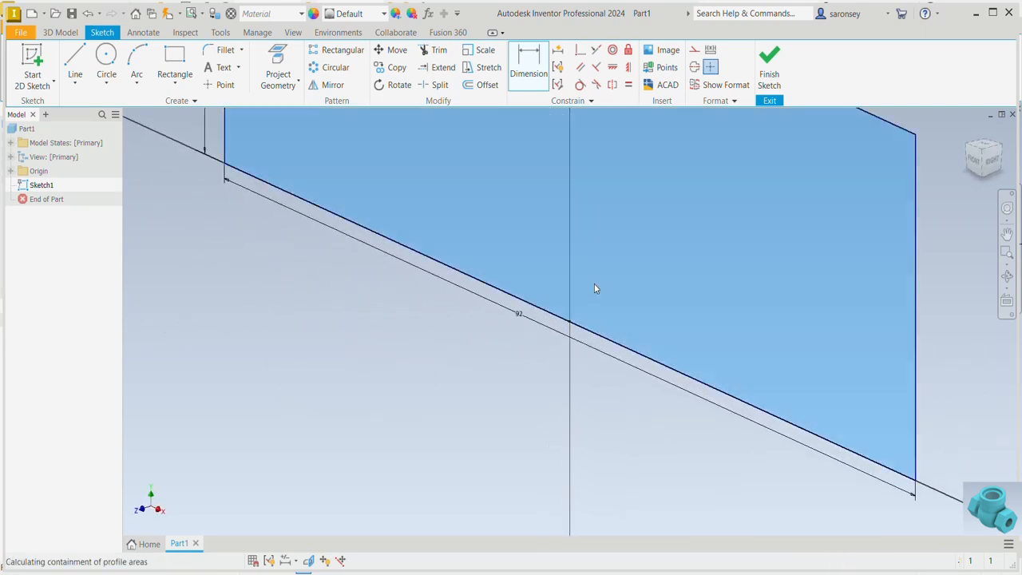
{"action": "scroll", "coordinate": [670, 274], "scroll_direction": "down", "scroll_amount": 3}
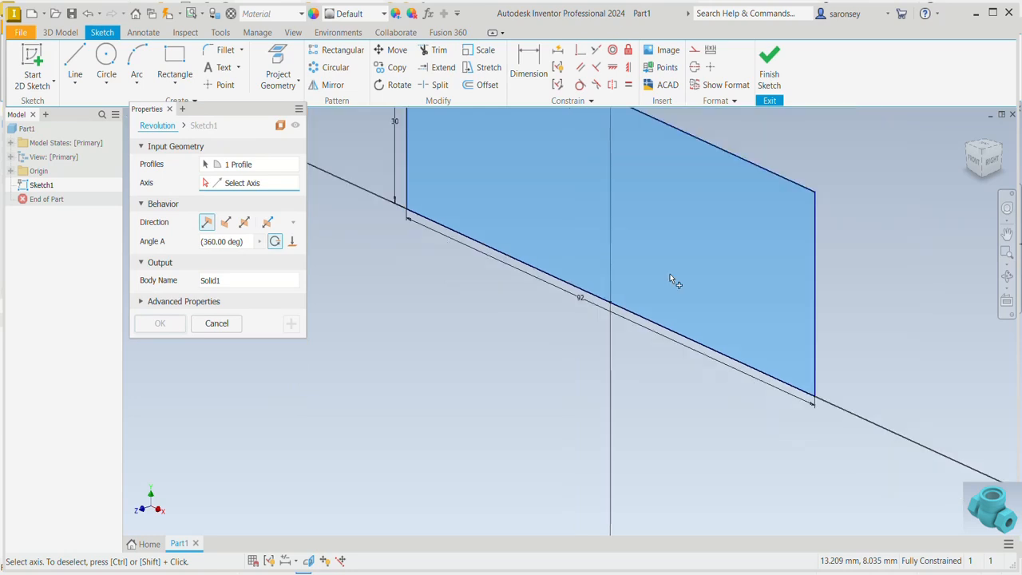
{"action": "middle_click_drag", "start_coordinate": [689, 251], "coordinate": [695, 343]}
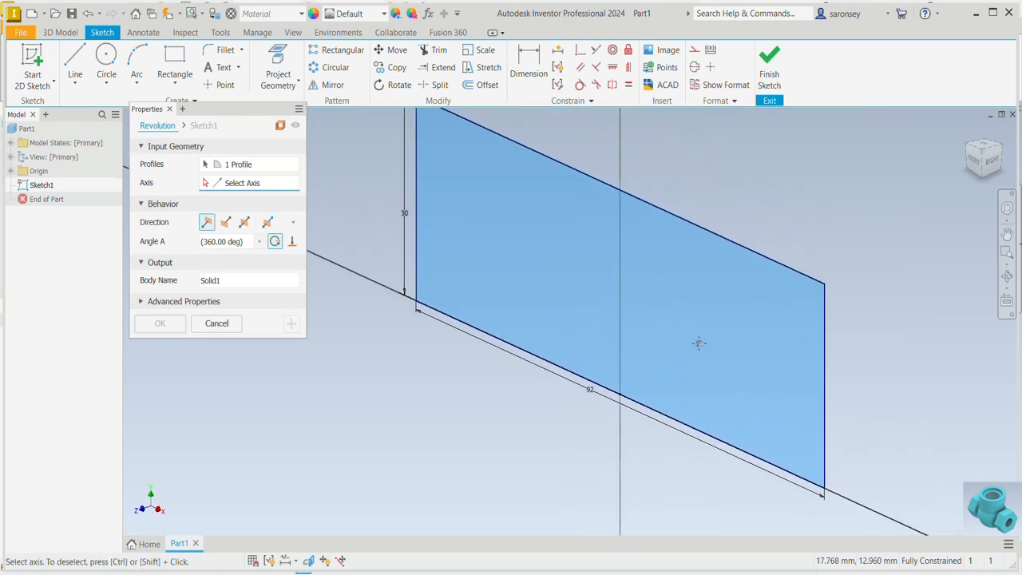
{"action": "left_click", "coordinate": [496, 342]}
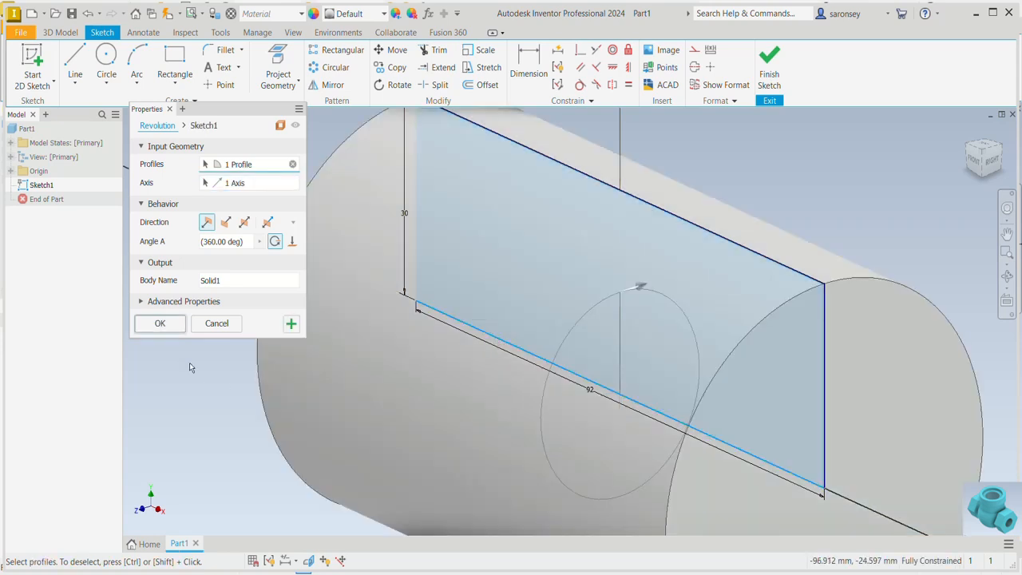
{"action": "left_click", "coordinate": [171, 326]}
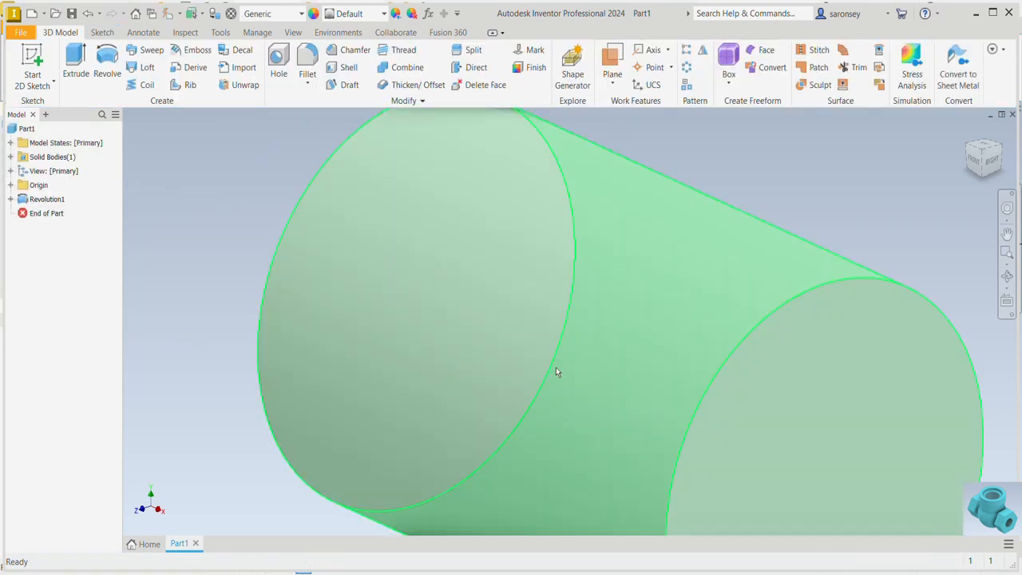
Start a new sketch on the XY plane through the cylinder and slice the graphics at the sketch plane
{"action": "scroll", "coordinate": [556, 368], "scroll_direction": "down", "scroll_amount": 3}
{"action": "middle_click_drag", "start_coordinate": [800, 351], "coordinate": [786, 244]}
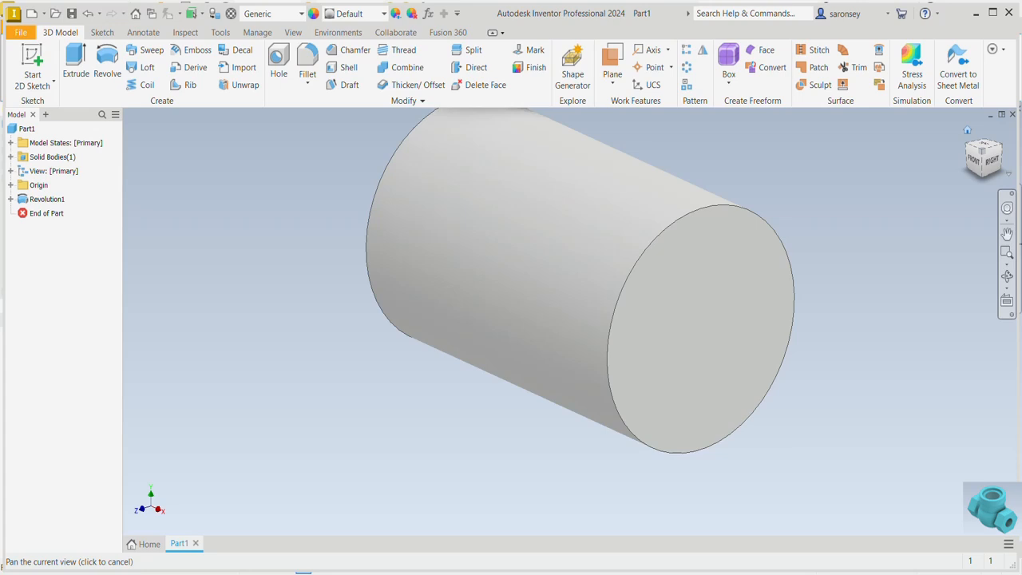
{"action": "left_click", "coordinate": [968, 134]}
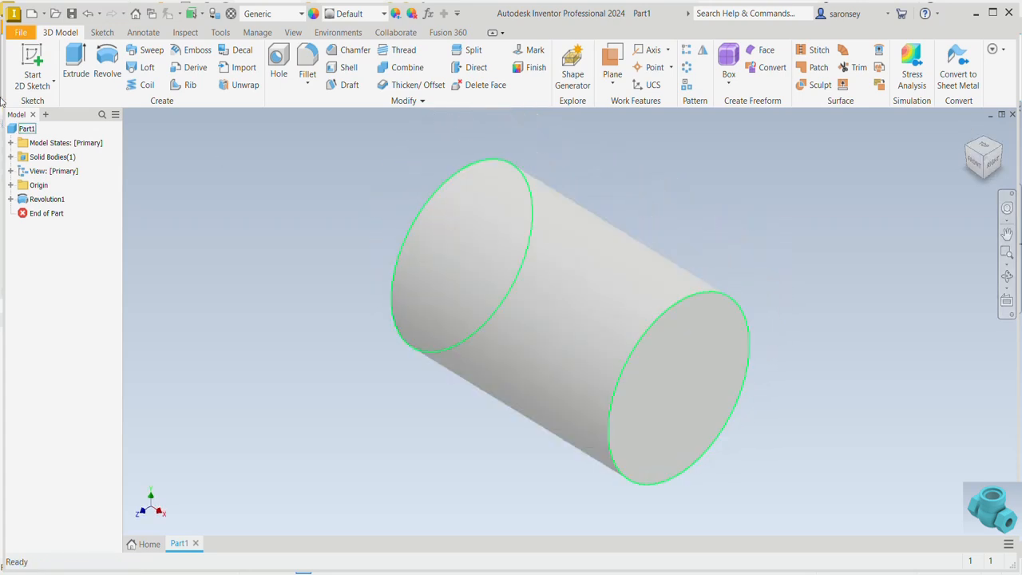
{"action": "left_click", "coordinate": [24, 64]}
{"action": "left_click", "coordinate": [11, 184]}
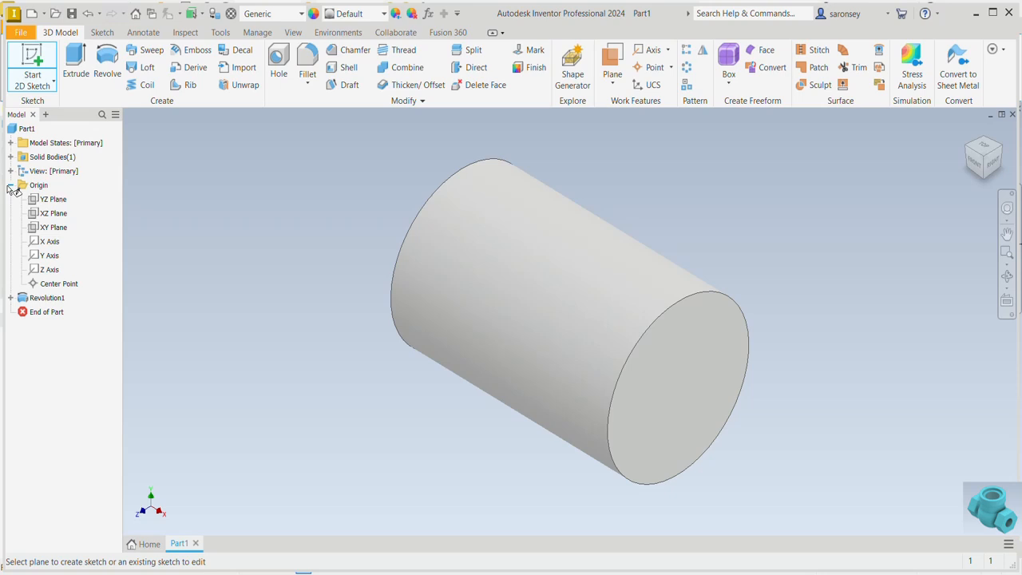
{"action": "left_click", "coordinate": [53, 229]}
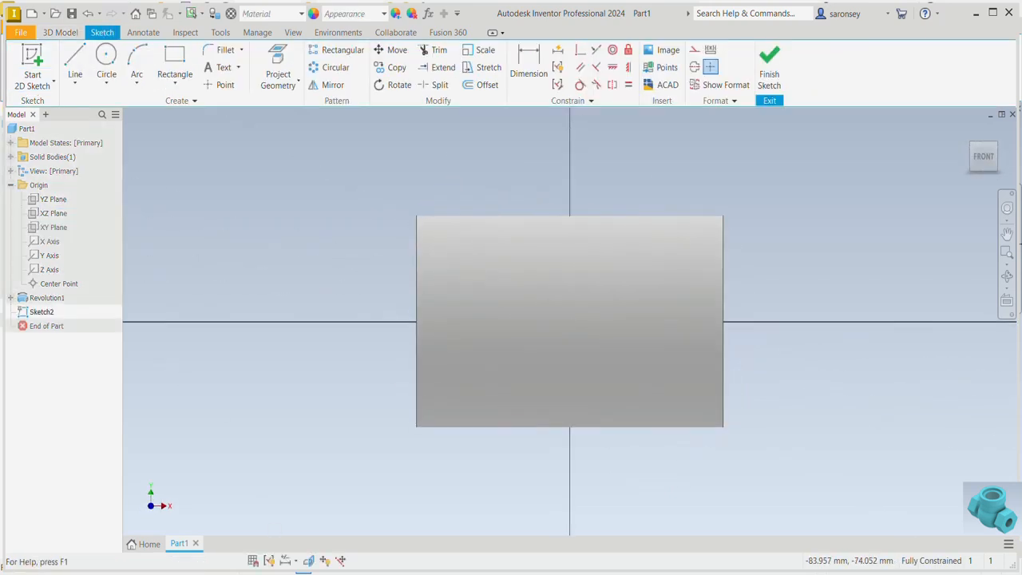
{"action": "left_click", "coordinate": [305, 562]}
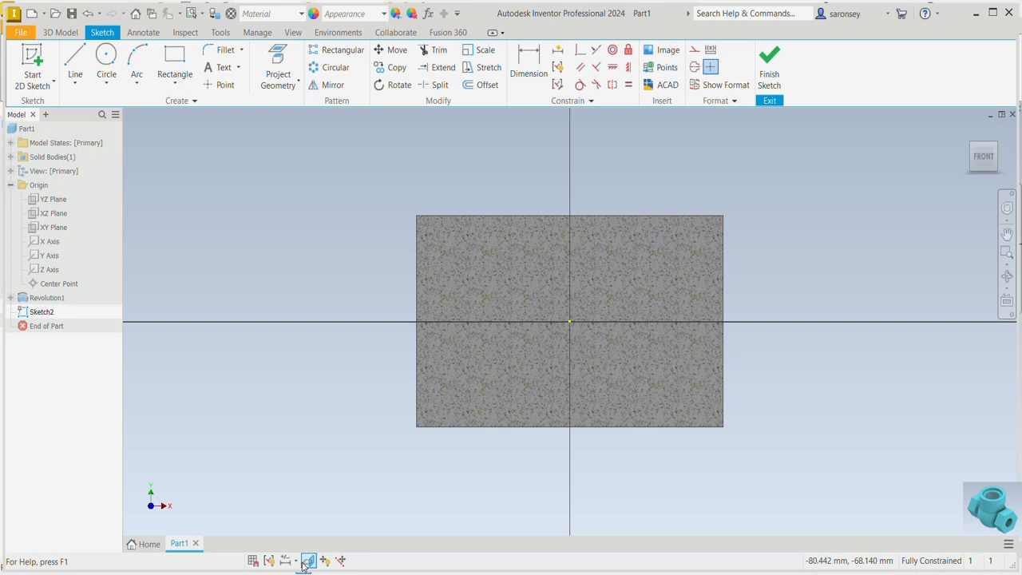
Project the cylinder's cut edges and the XZ and YZ origin planes into the sketch
{"action": "left_click", "coordinate": [300, 84]}
{"action": "left_click", "coordinate": [320, 137]}
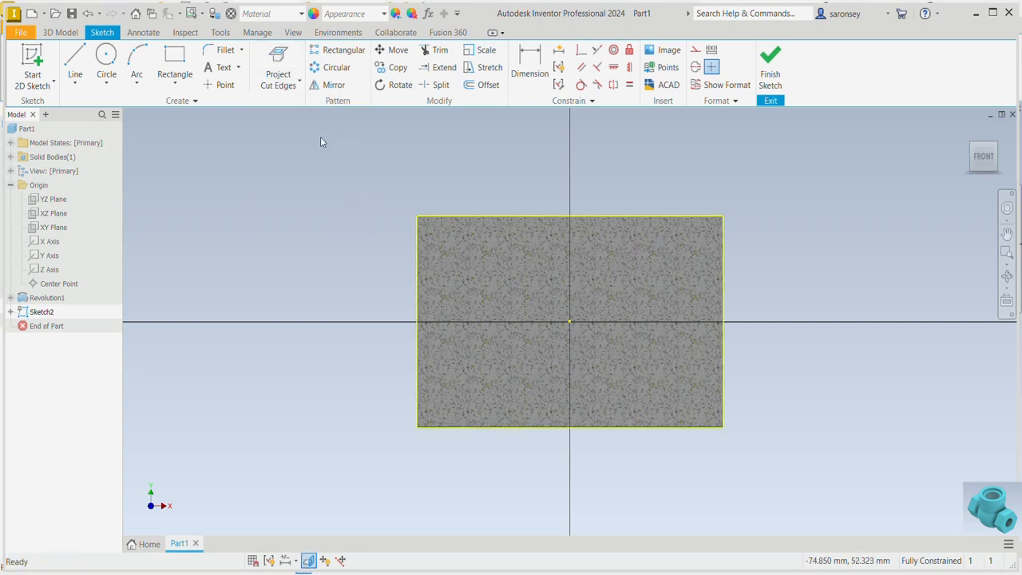
{"action": "left_click", "coordinate": [300, 84]}
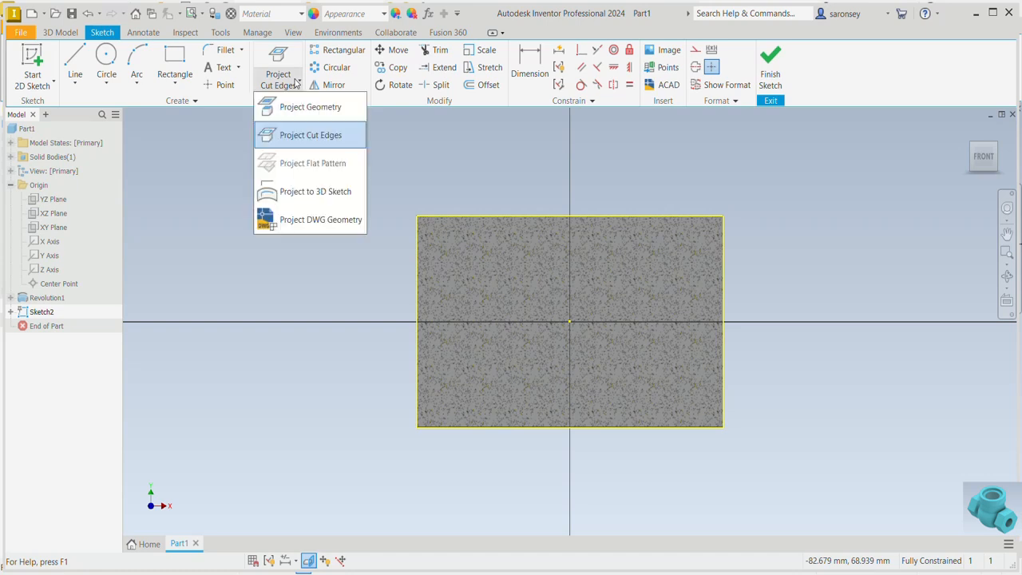
{"action": "left_click", "coordinate": [294, 107]}
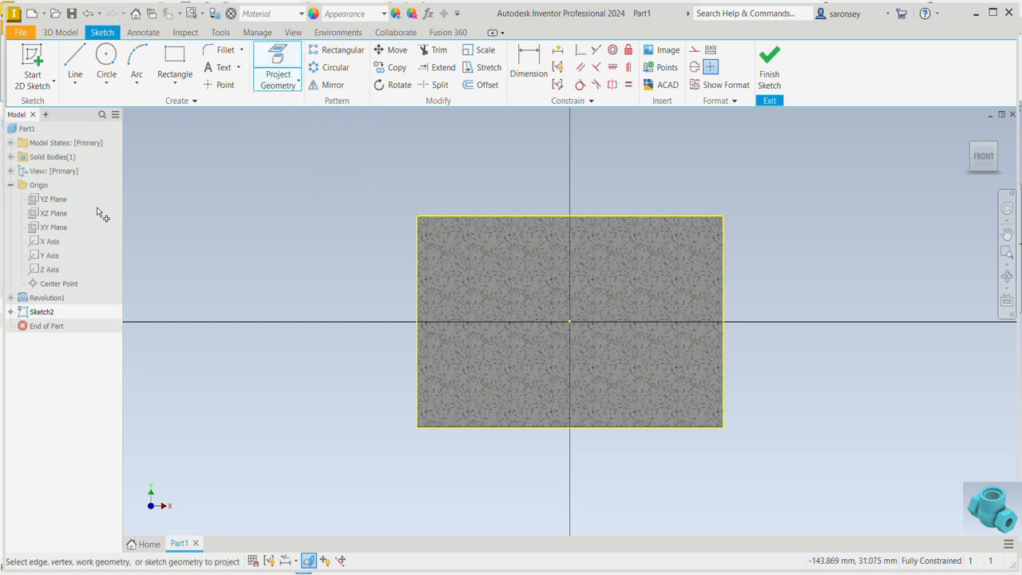
{"action": "left_click", "coordinate": [57, 223]}
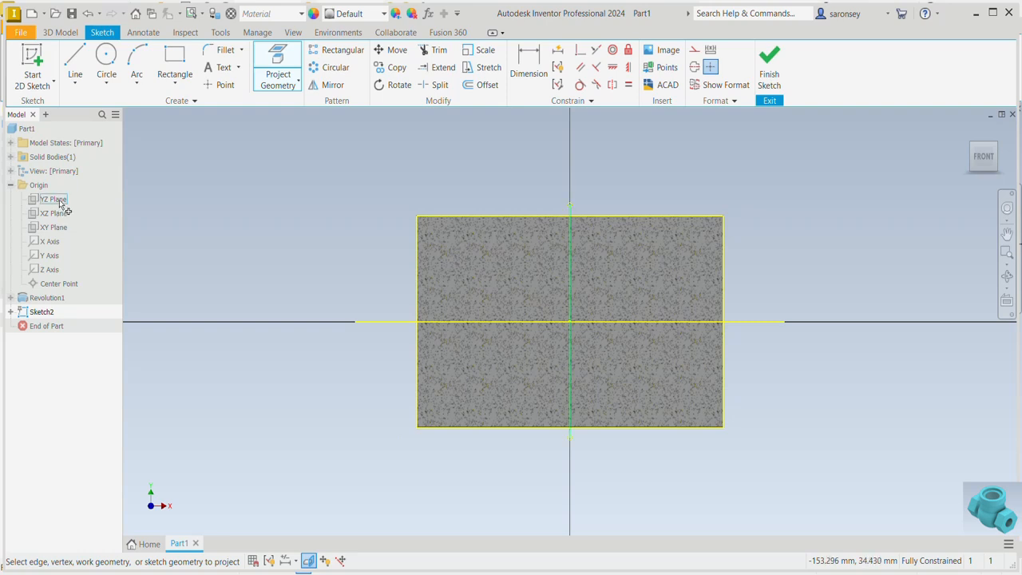
{"action": "left_click", "coordinate": [59, 202]}
{"action": "right_click", "coordinate": [205, 173]}
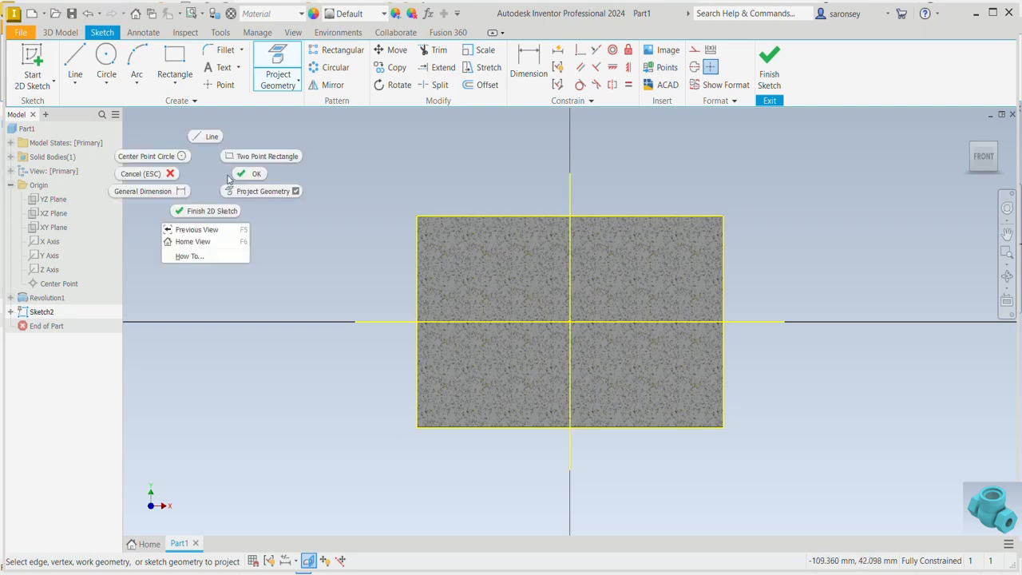
{"action": "left_click", "coordinate": [252, 171]}
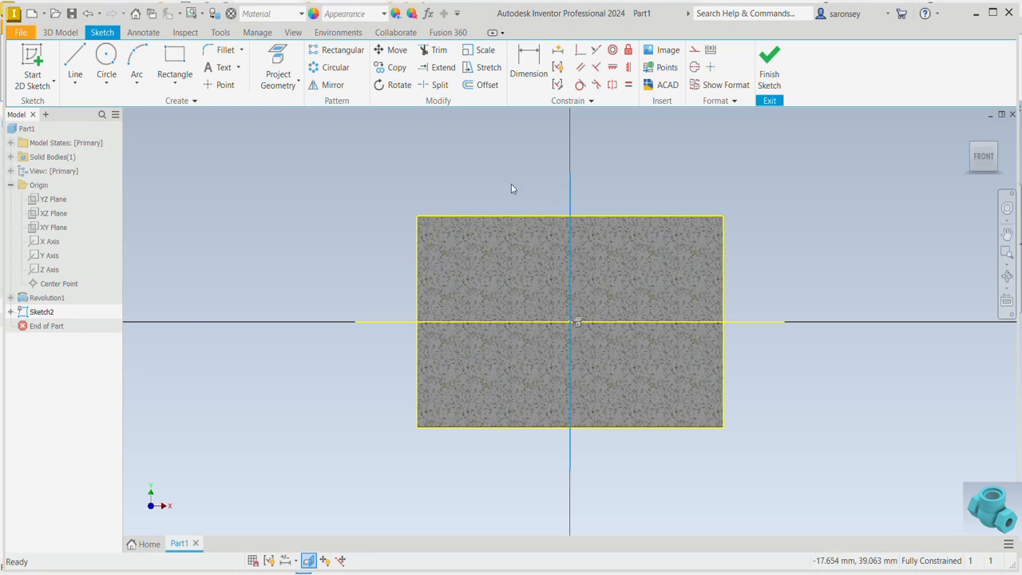
Convert all projected sketch geometry to construction lines and make the horizontal axis line a centerline
{"action": "mouse_move", "coordinate": [243, 132]}
{"action": "left_mouse_down"}
{"action": "mouse_move", "coordinate": [839, 345]}
{"action": "mouse_move", "coordinate": [878, 473]}
{"action": "mouse_move", "coordinate": [870, 503]}
{"action": "left_mouse_up"}
{"action": "left_click", "coordinate": [693, 54]}
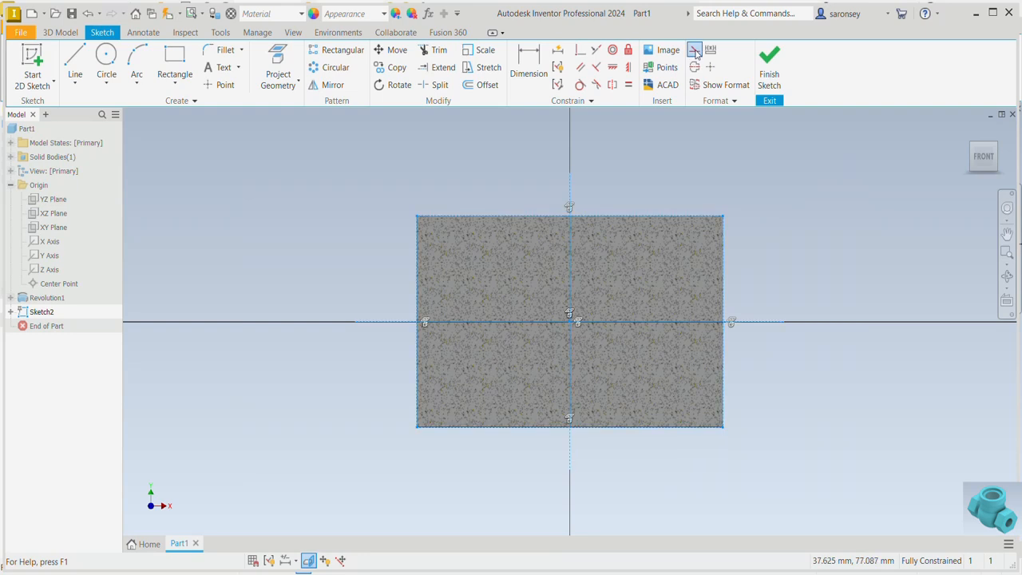
{"action": "left_click", "coordinate": [655, 323]}
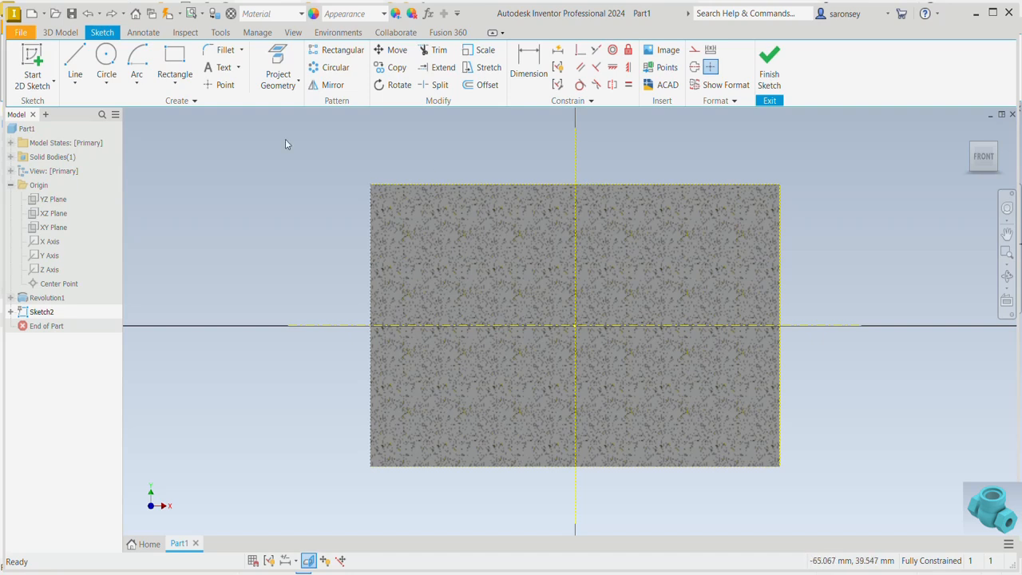
Draw a center-point arc of about 21 mm radius centered on the origin, bulging downward across the vertical axis
{"action": "left_click", "coordinate": [137, 82]}
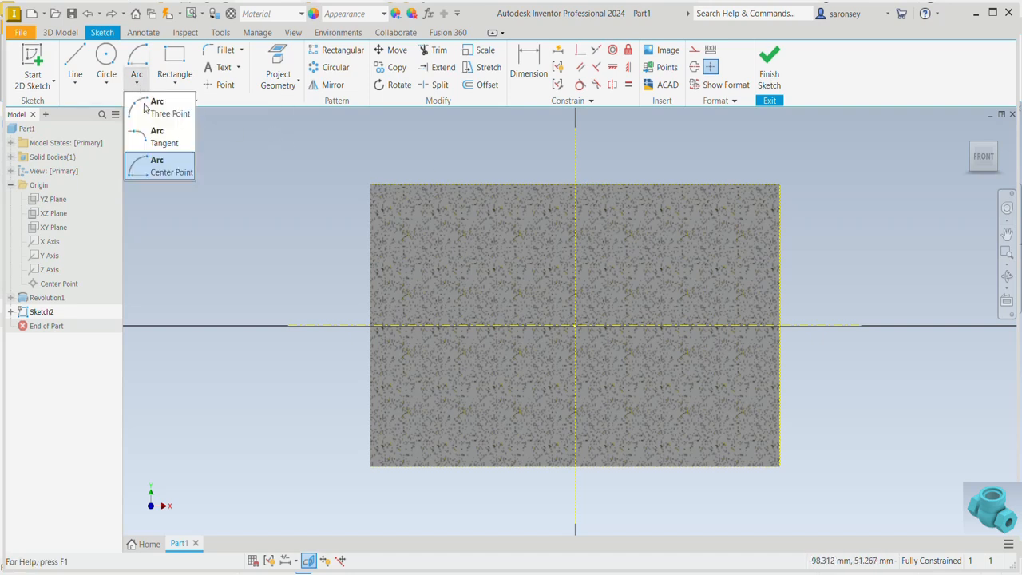
{"action": "left_click", "coordinate": [160, 168]}
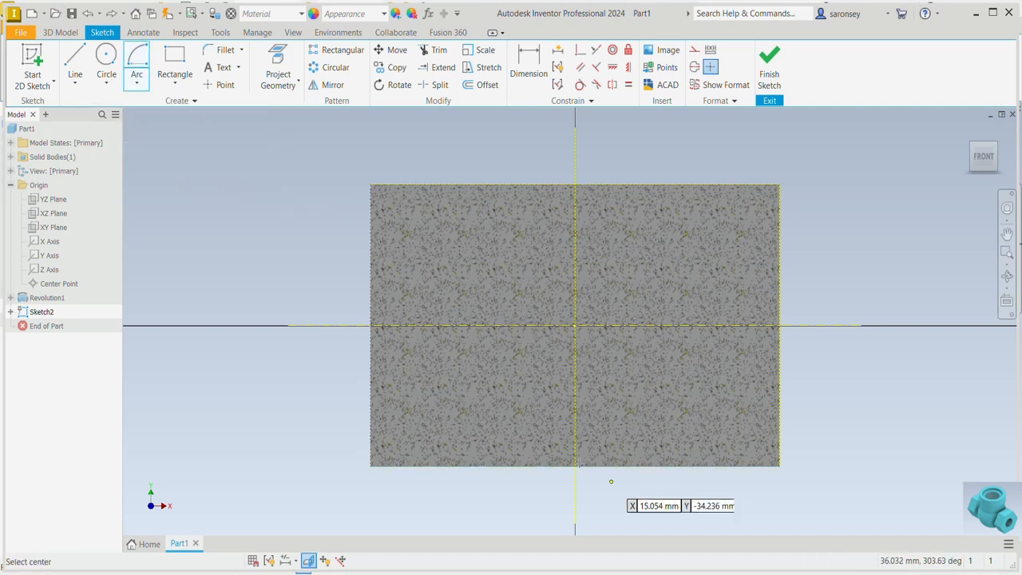
{"action": "left_click", "coordinate": [574, 325]}
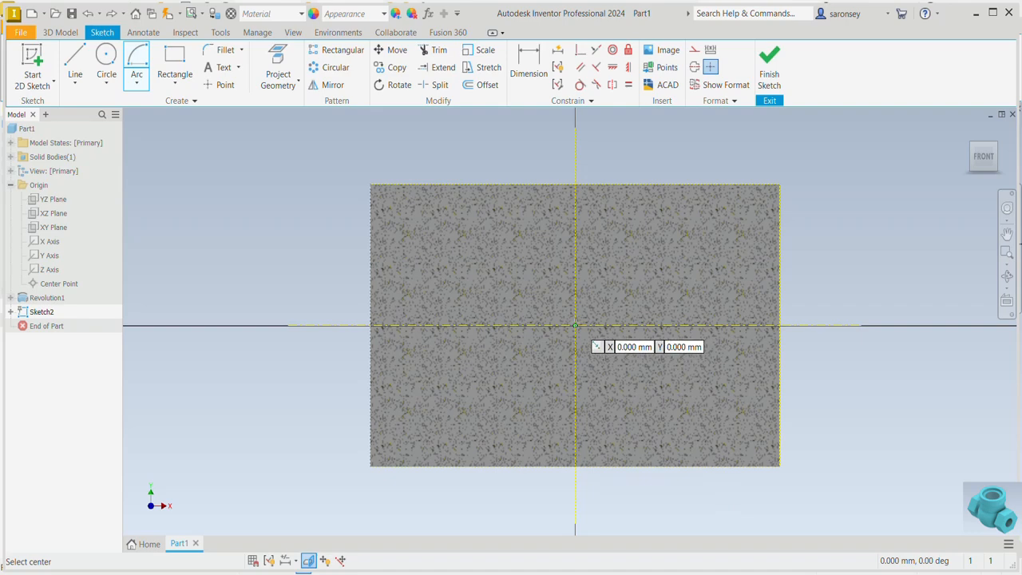
{"action": "left_click", "coordinate": [503, 391]}
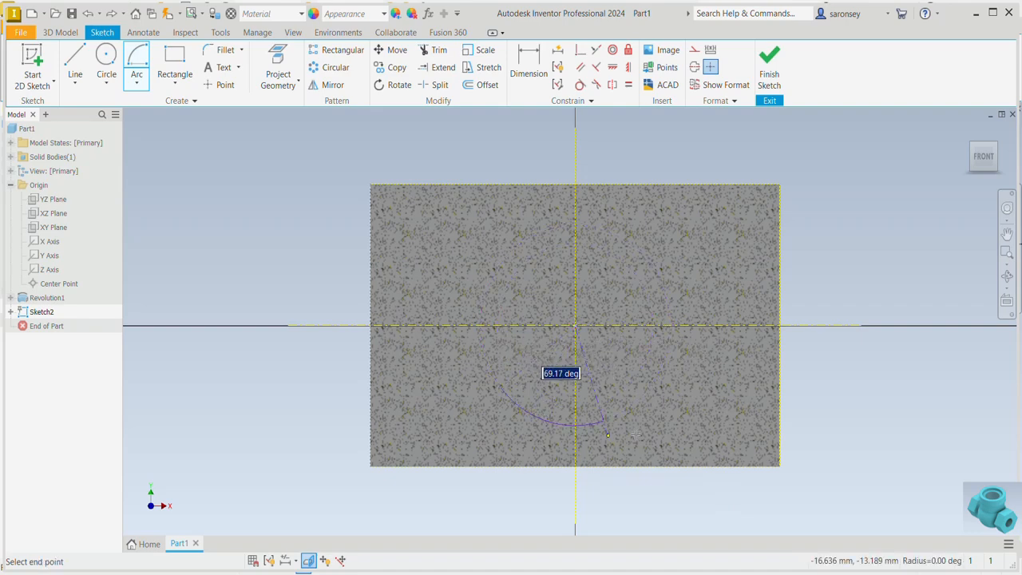
{"action": "left_click", "coordinate": [667, 406]}
{"action": "right_click", "coordinate": [866, 375]}
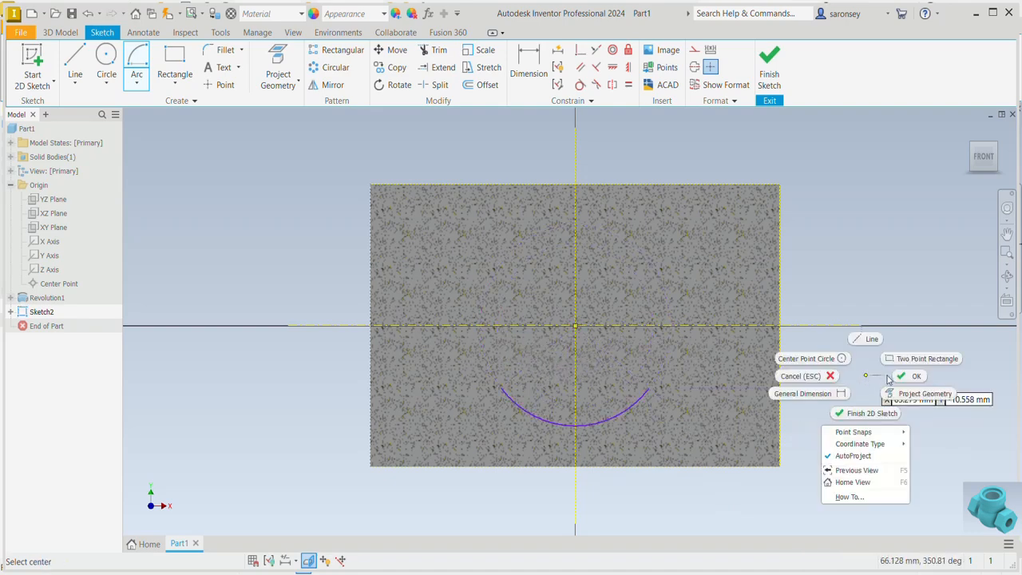
{"action": "key", "text": "Escape"}
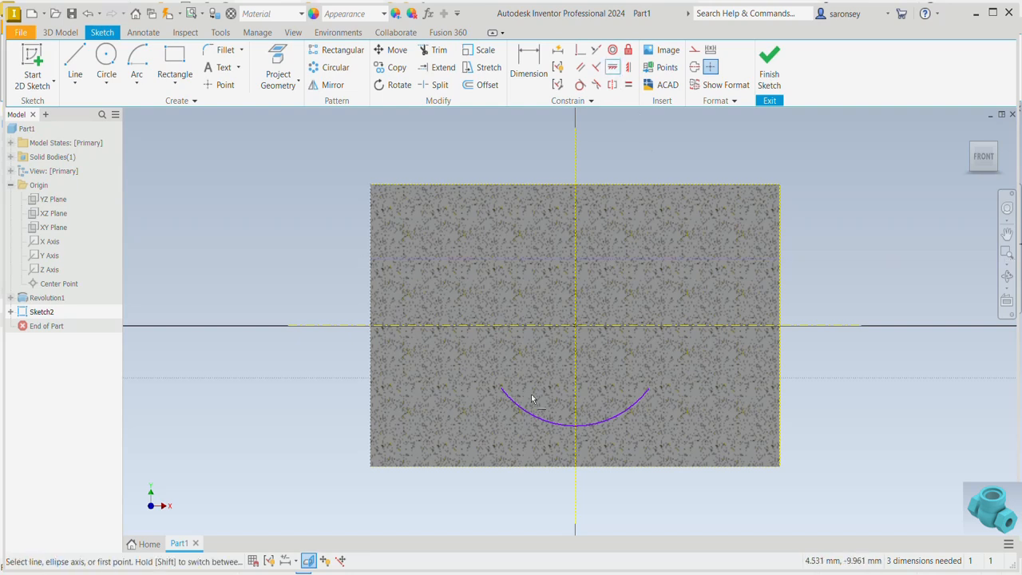
Apply a horizontal constraint between the arc's two endpoints
{"action": "left_click", "coordinate": [502, 391]}
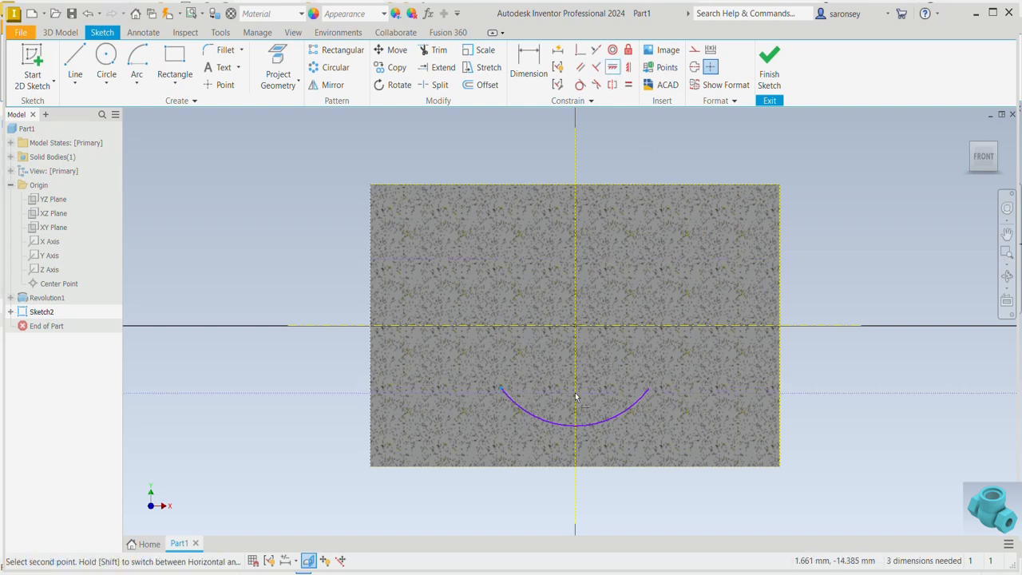
{"action": "left_click", "coordinate": [649, 391]}
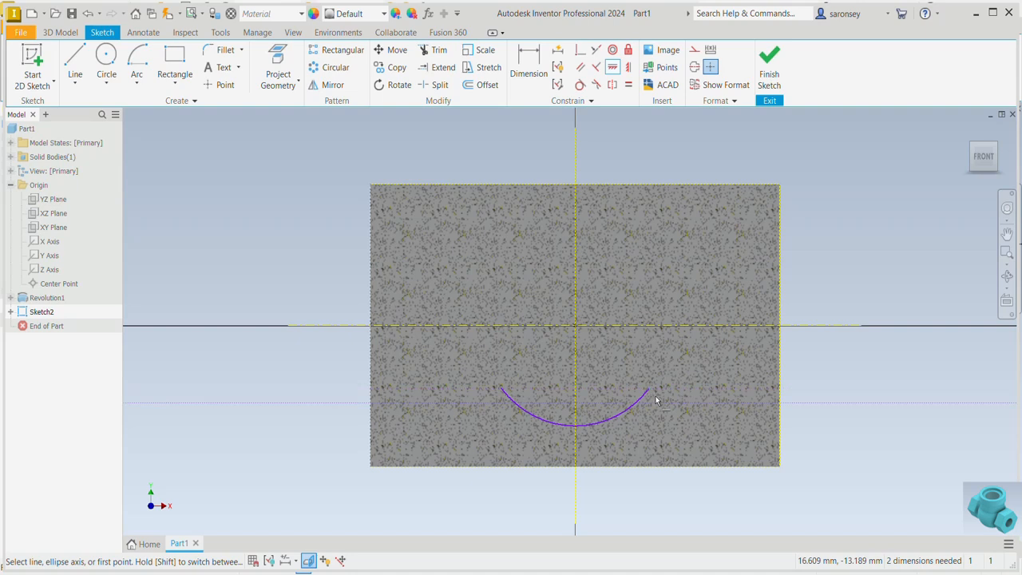
{"action": "right_click", "coordinate": [826, 369]}
{"action": "left_click", "coordinate": [863, 372]}
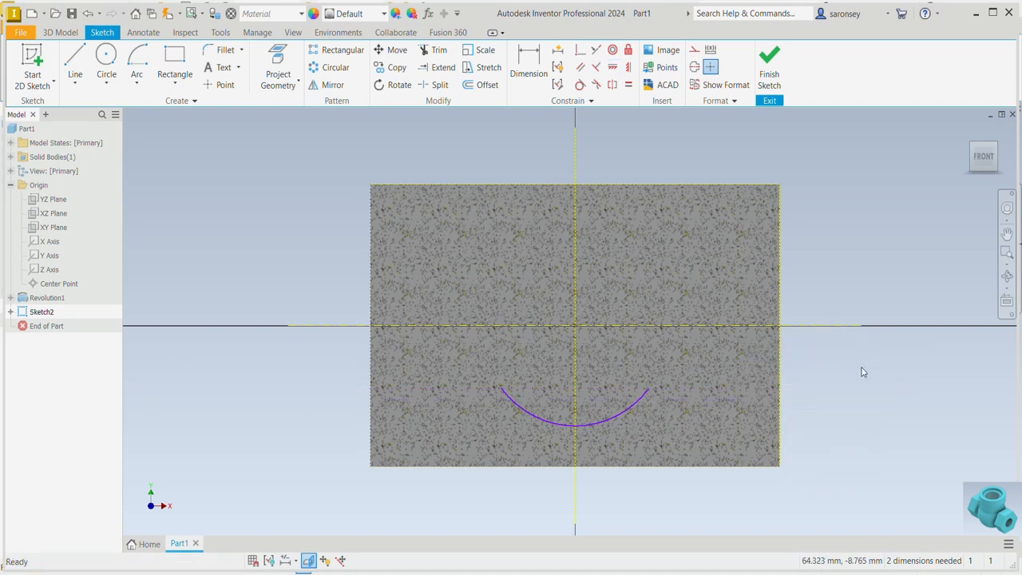
Draw a vertical line about 8 mm down from the arc's left endpoint and a horizontal line about 29 mm to the cylinder's left edge
{"action": "left_click", "coordinate": [75, 62]}
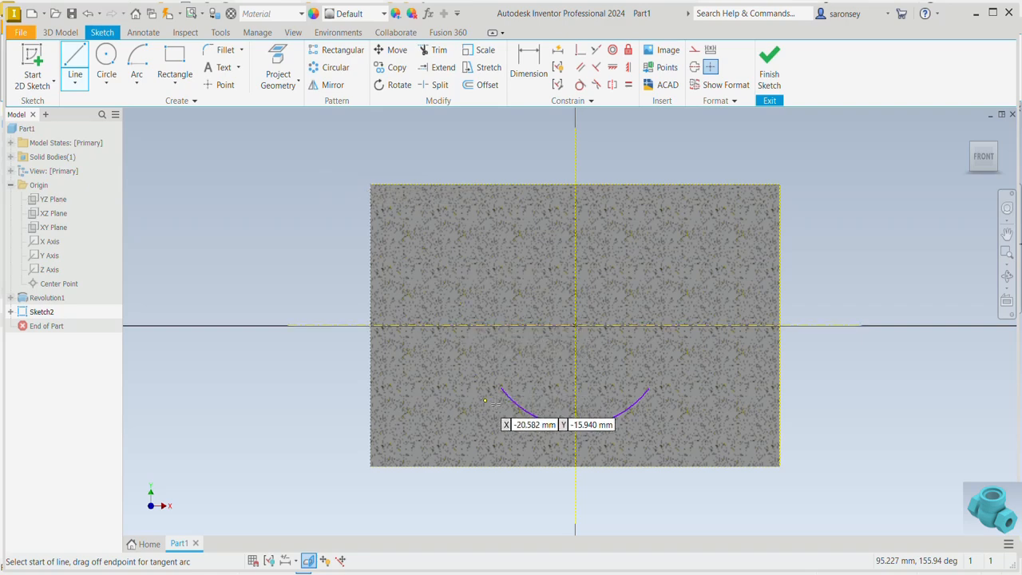
{"action": "left_click", "coordinate": [501, 389]}
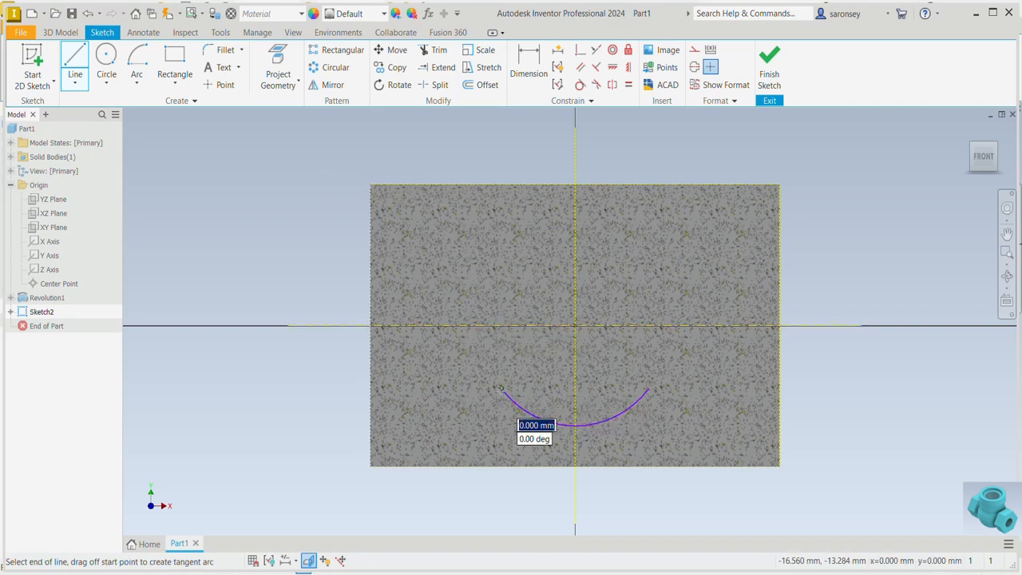
{"action": "left_click", "coordinate": [501, 425]}
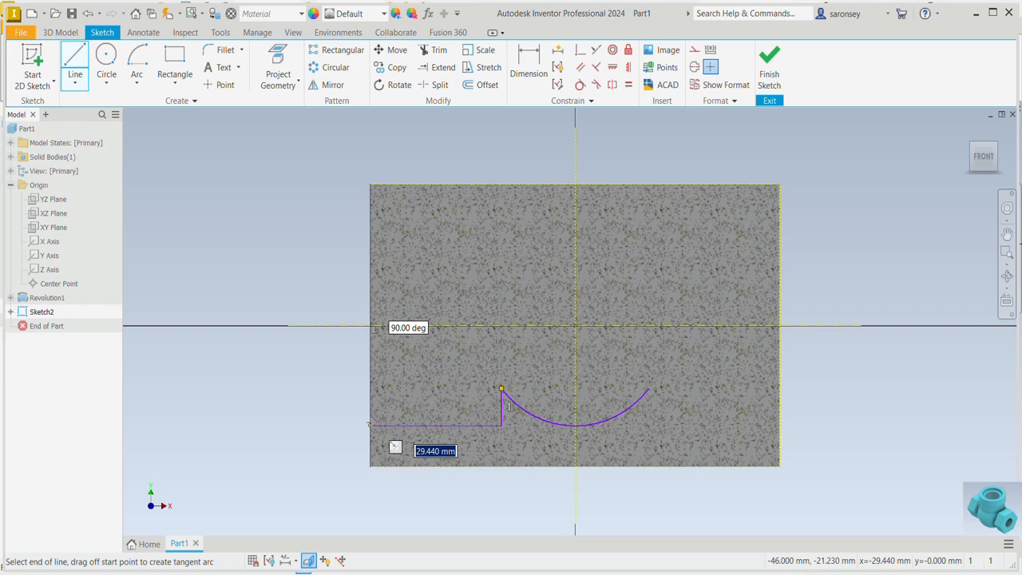
{"action": "double_click", "coordinate": [370, 425]}
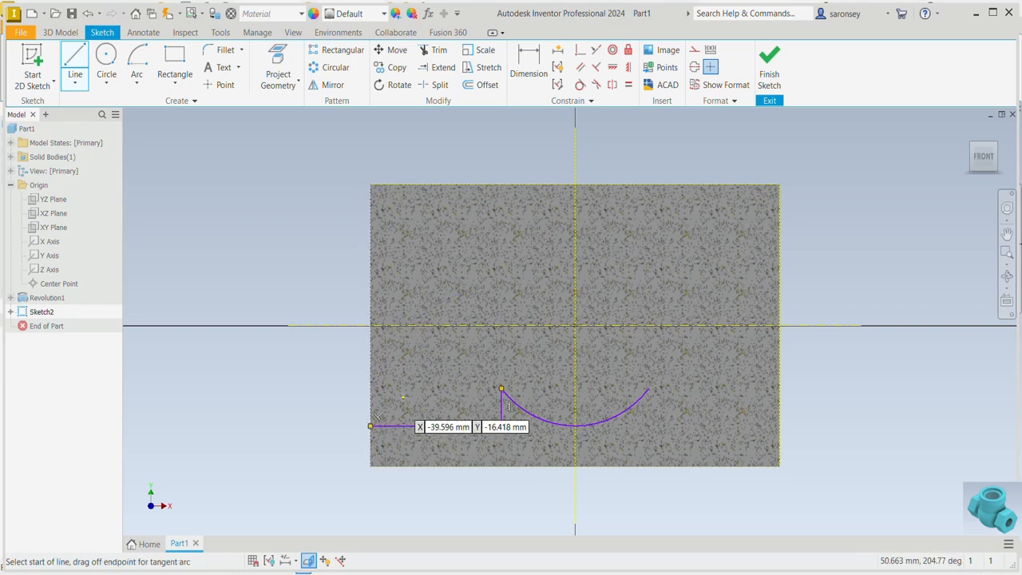
{"action": "right_click", "coordinate": [462, 367]}
{"action": "key", "text": "Escape"}
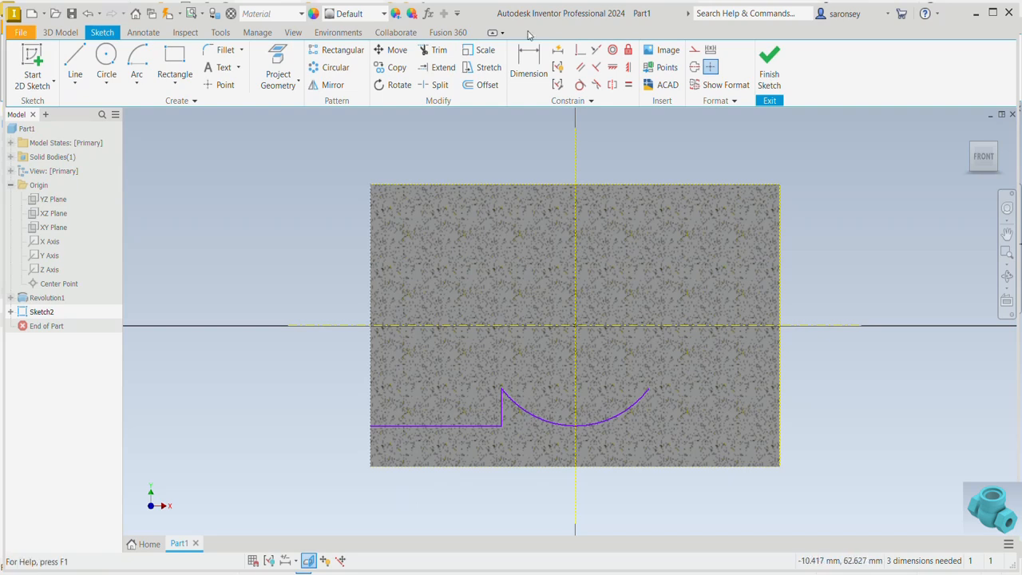
Dimension the arc with a radius of 29 mm
{"action": "left_click", "coordinate": [528, 64]}
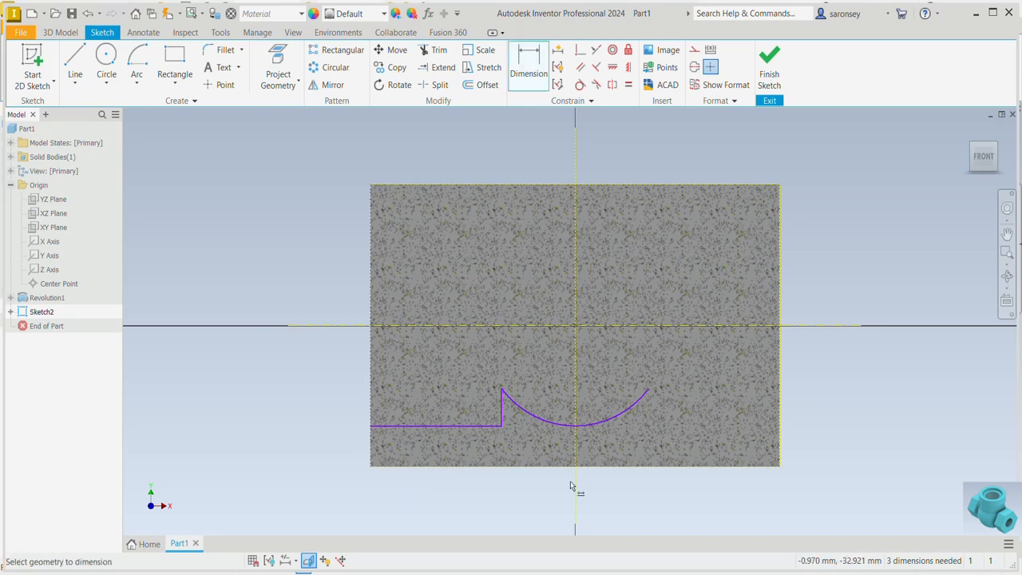
{"action": "left_click", "coordinate": [561, 425]}
{"action": "left_click", "coordinate": [527, 492]}
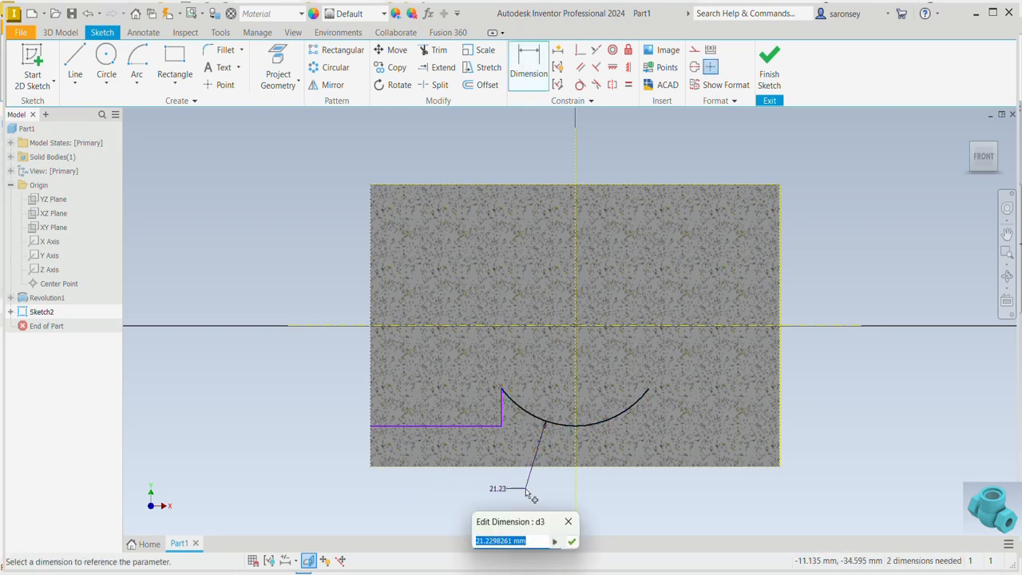
{"action": "type", "text": "30"}
{"action": "key", "text": "Return"}
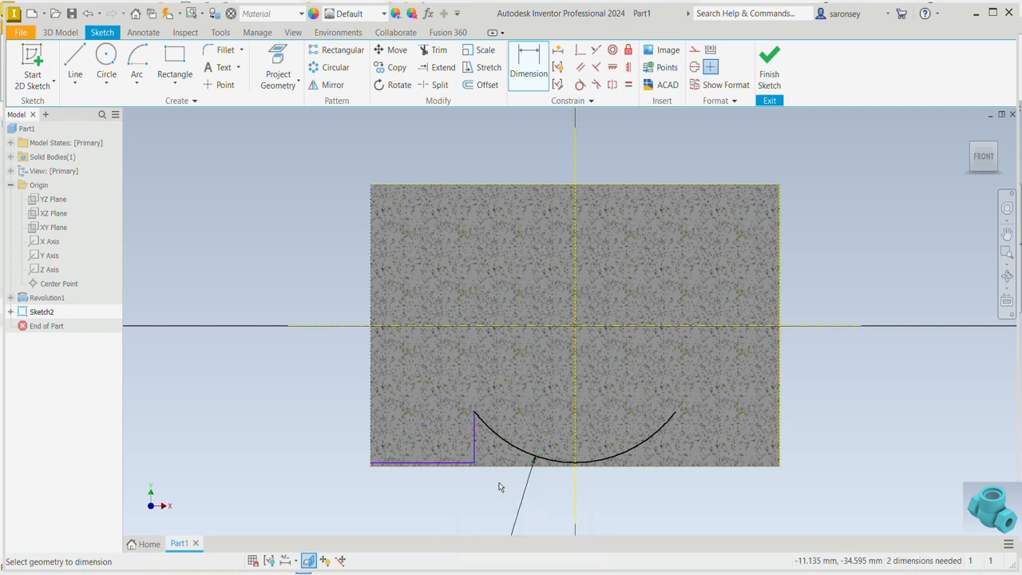
Dimension the short horizontal line at the cylinder's left end to 18 mm long
{"action": "left_click", "coordinate": [458, 469]}
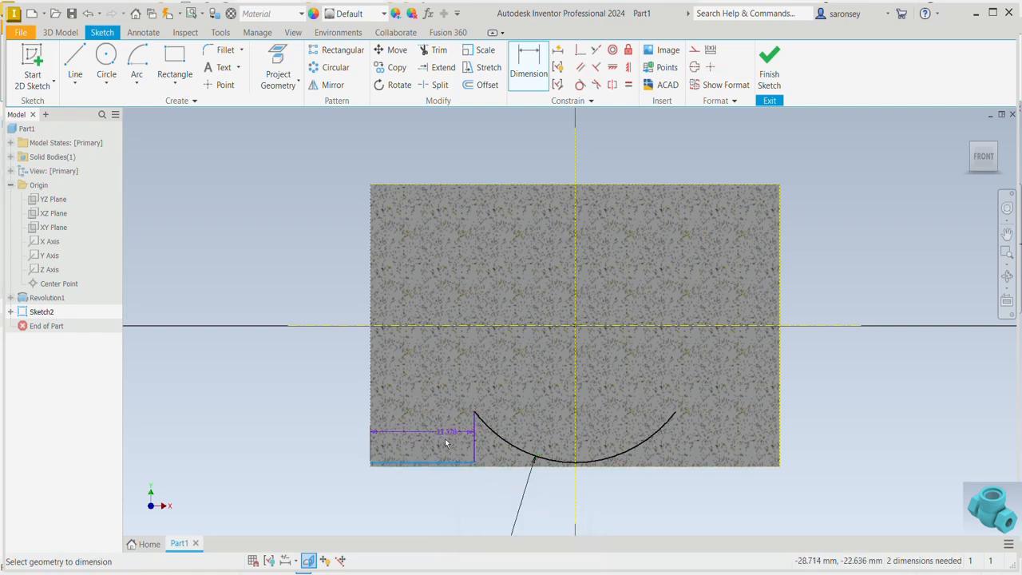
{"action": "left_click", "coordinate": [447, 443]}
{"action": "type", "text": "18"}
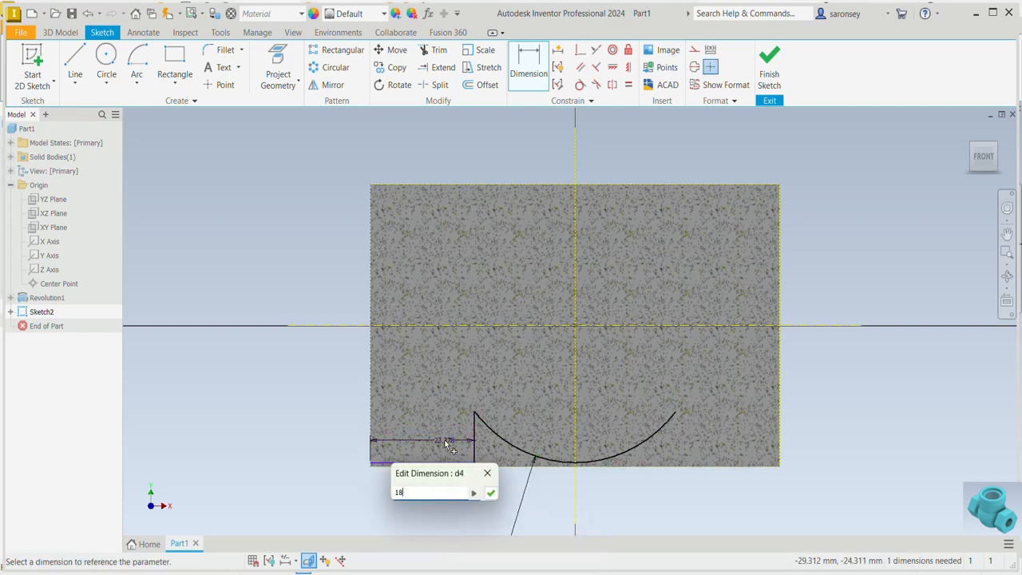
{"action": "key", "text": "Return"}
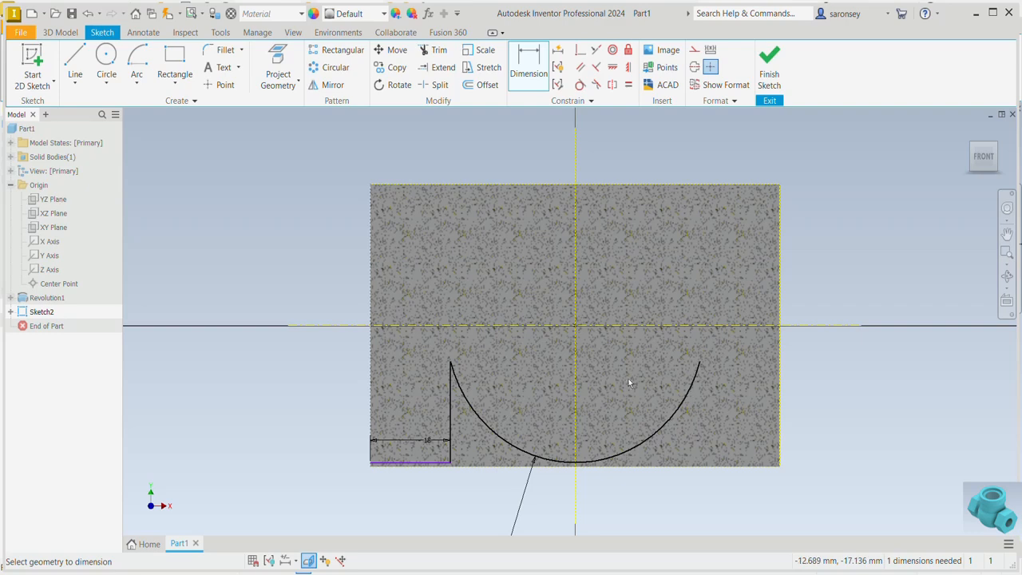
Add a 48 mm diameter dimension between the horizontal centerline and the left horizontal line
{"action": "left_click", "coordinate": [761, 326]}
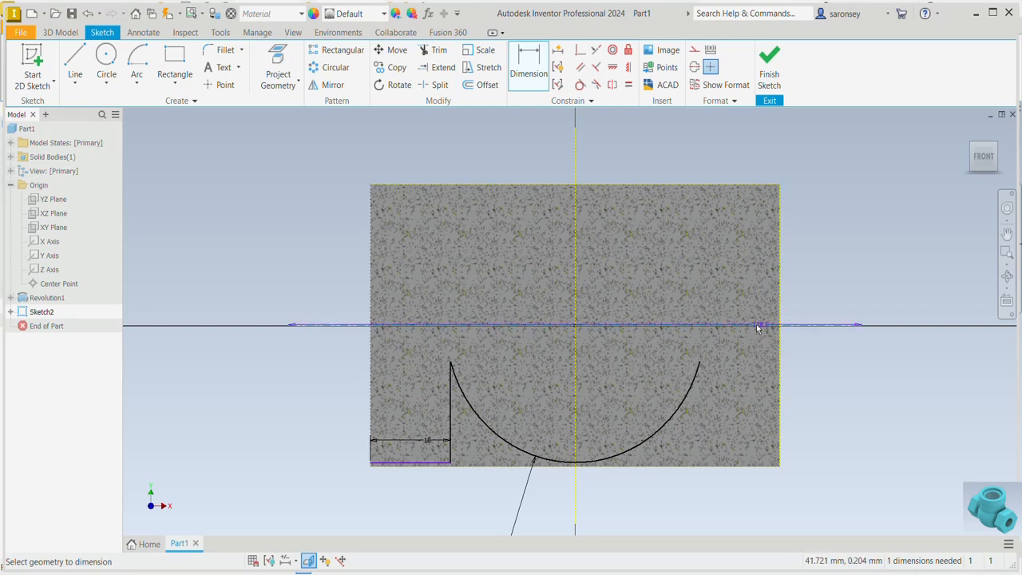
{"action": "left_click", "coordinate": [410, 464]}
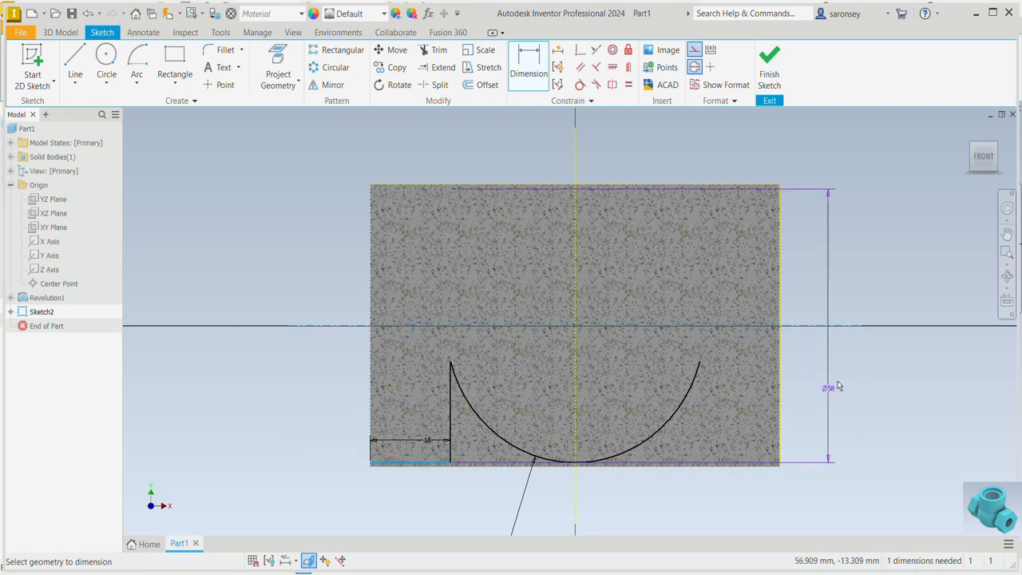
{"action": "left_click", "coordinate": [841, 369]}
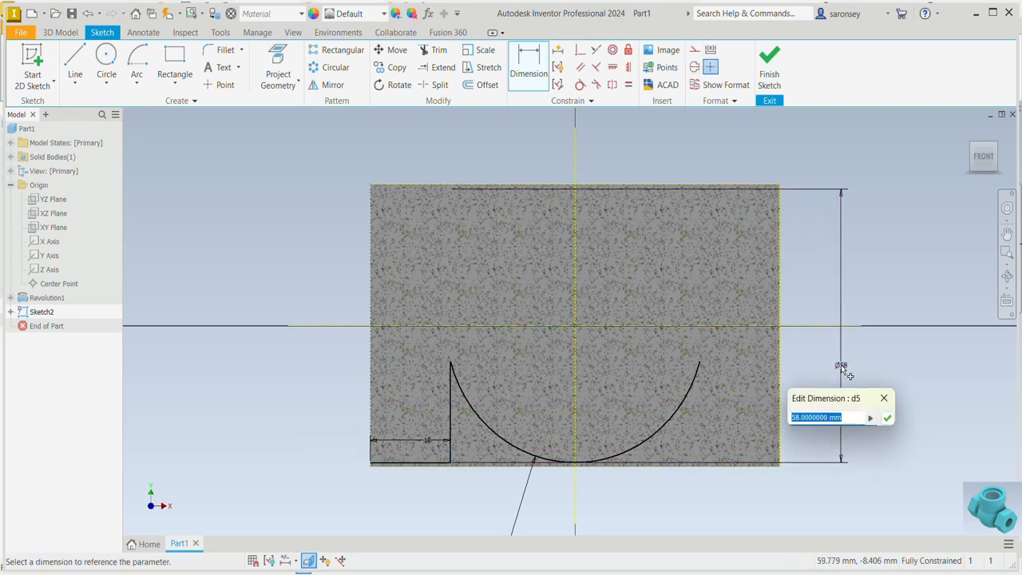
{"action": "type", "text": "48"}
{"action": "key", "text": "Return"}
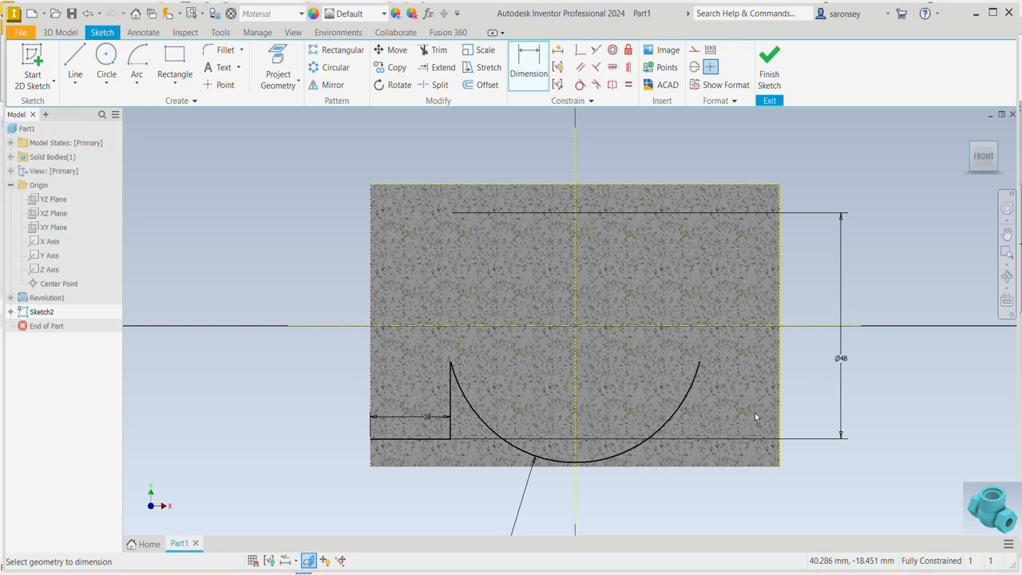
Mirror the left horizontal and vertical lines about the vertical axis line
{"action": "left_click", "coordinate": [330, 85]}
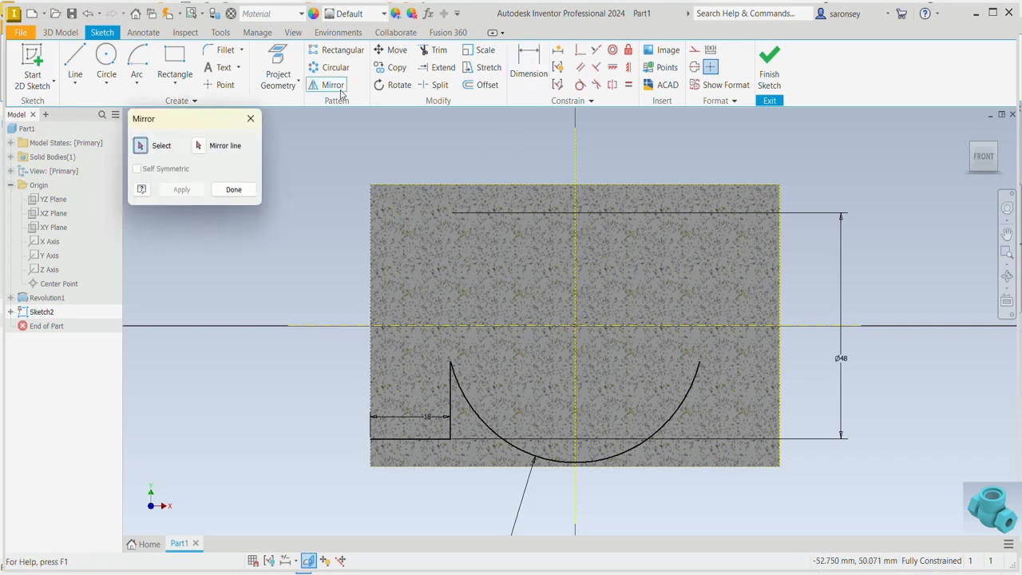
{"action": "left_click", "coordinate": [436, 437]}
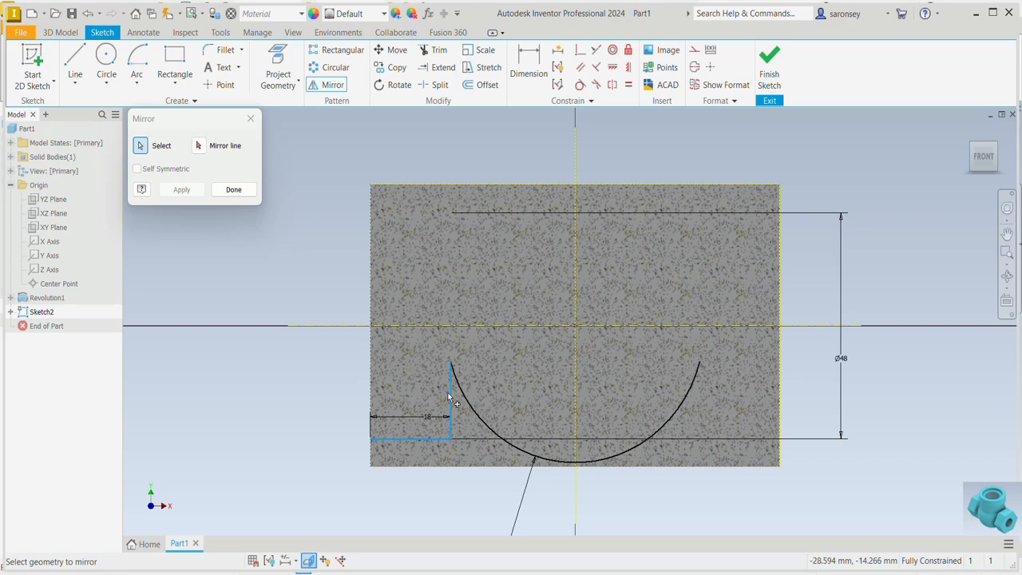
{"action": "left_click", "coordinate": [201, 147]}
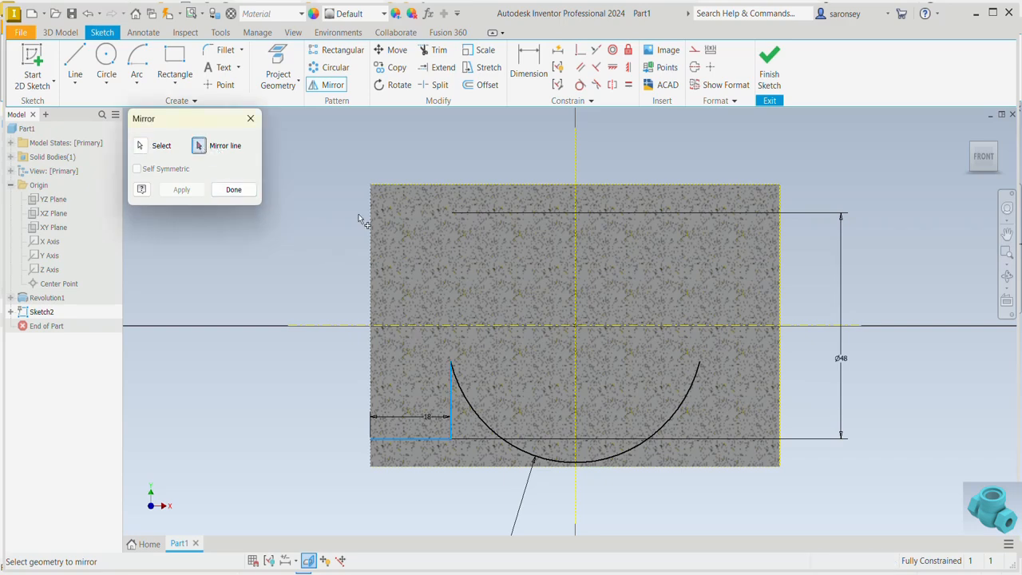
{"action": "left_click", "coordinate": [575, 287]}
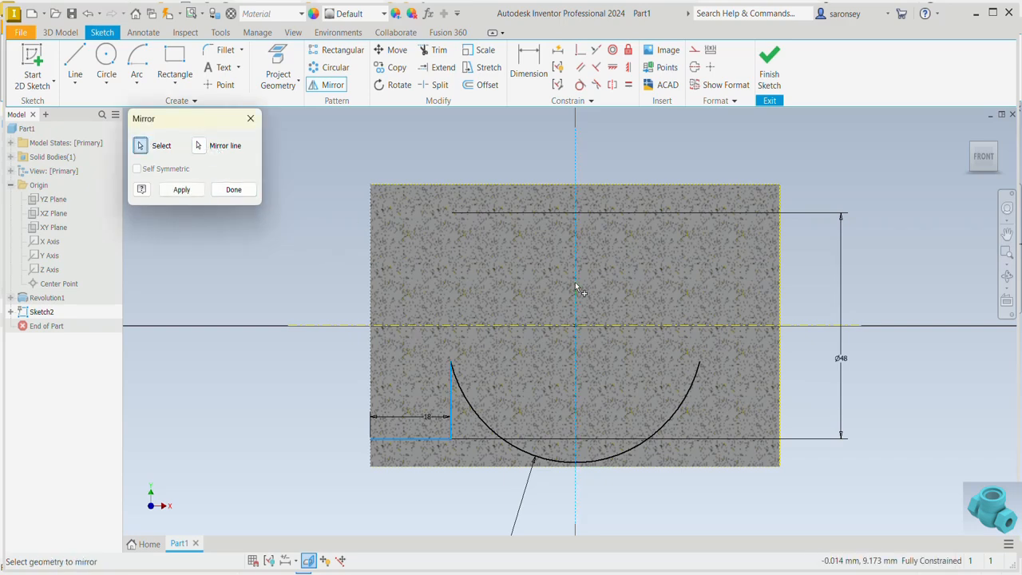
{"action": "left_click", "coordinate": [182, 189]}
{"action": "left_click", "coordinate": [230, 192]}
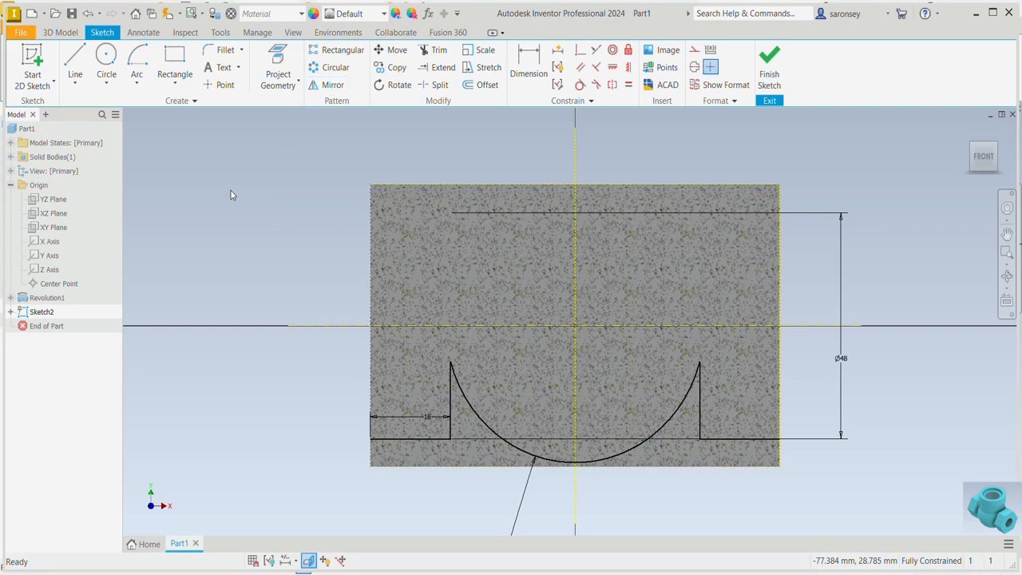
Fillet both corners where the arc meets the vertical lines with a 2 mm radius
{"action": "left_click", "coordinate": [216, 52]}
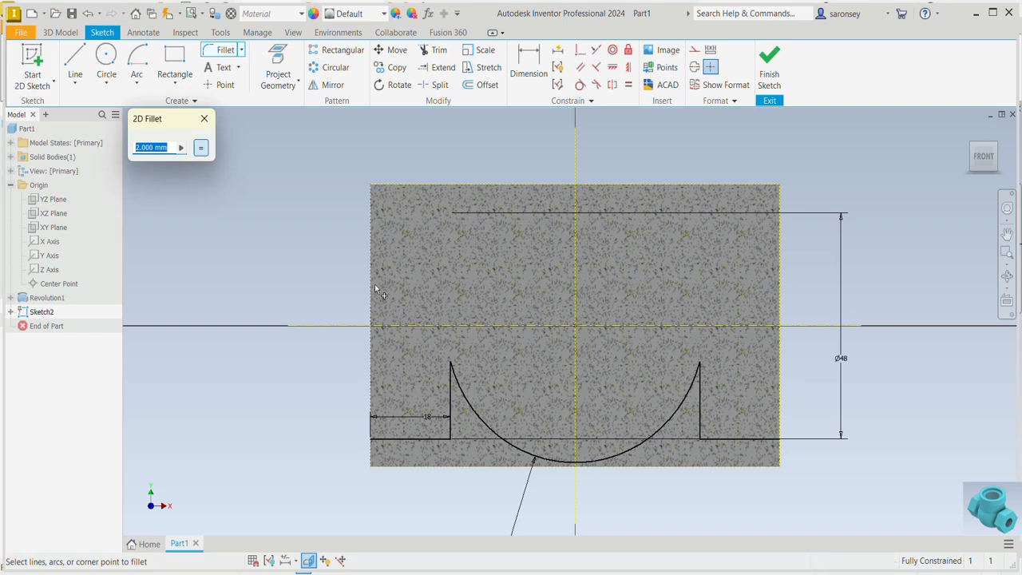
{"action": "left_click", "coordinate": [452, 406]}
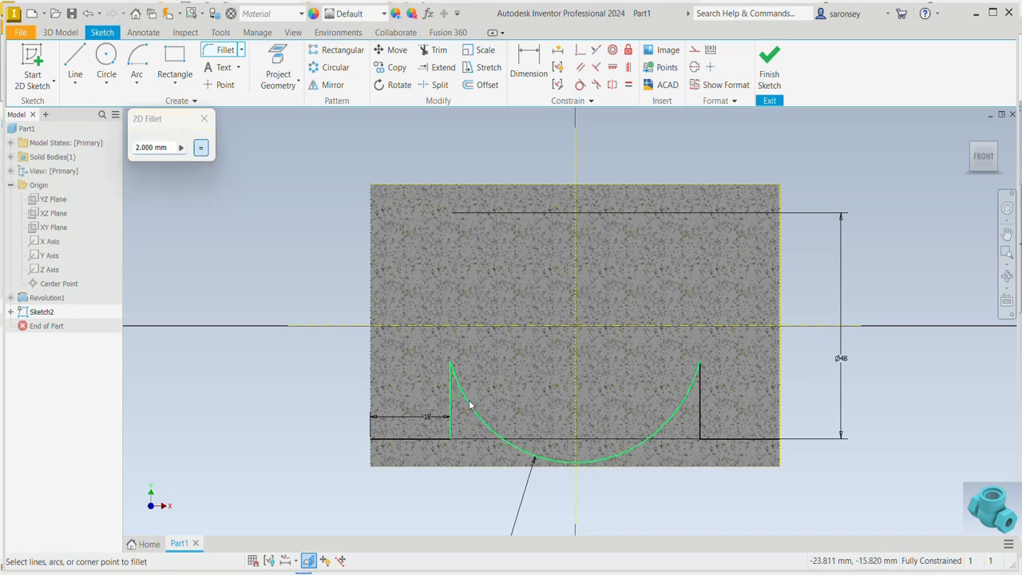
{"action": "left_click", "coordinate": [470, 404]}
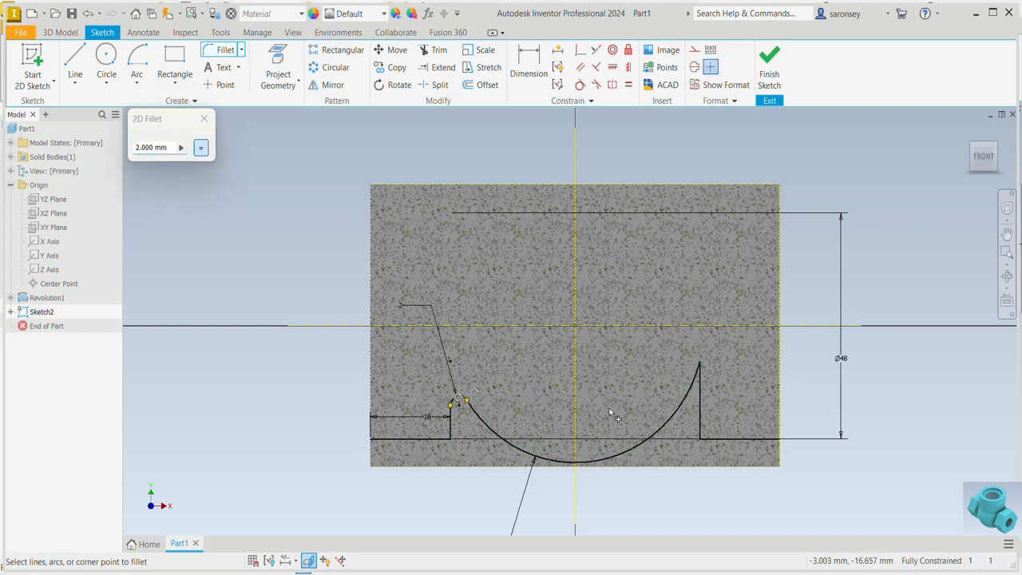
{"action": "left_click", "coordinate": [697, 411]}
{"action": "left_click", "coordinate": [700, 410]}
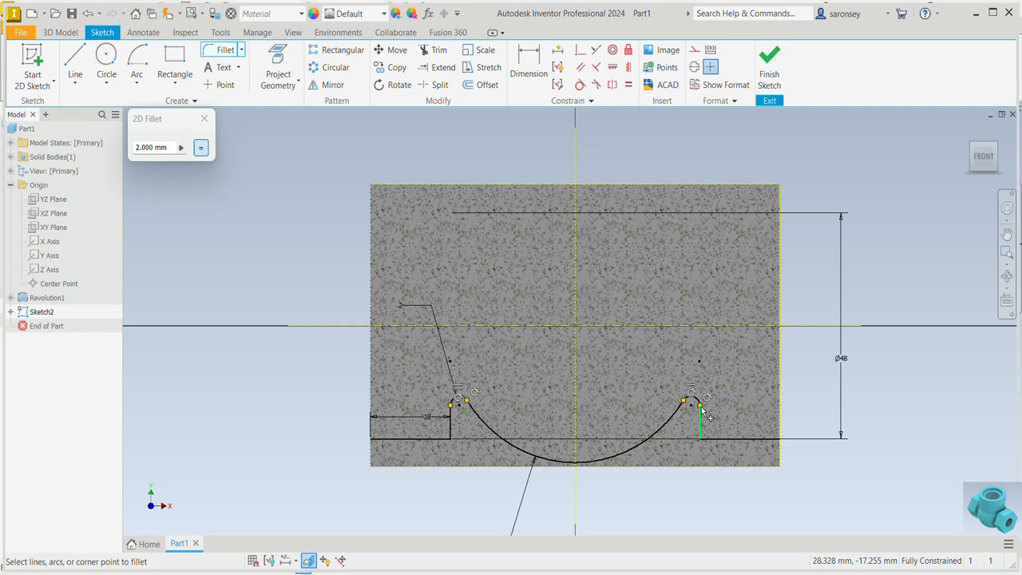
Close the profile with lines down the cylinder's left edge, along its bottom edge and up its right edge to the 48 mm level
{"action": "left_click", "coordinate": [76, 64]}
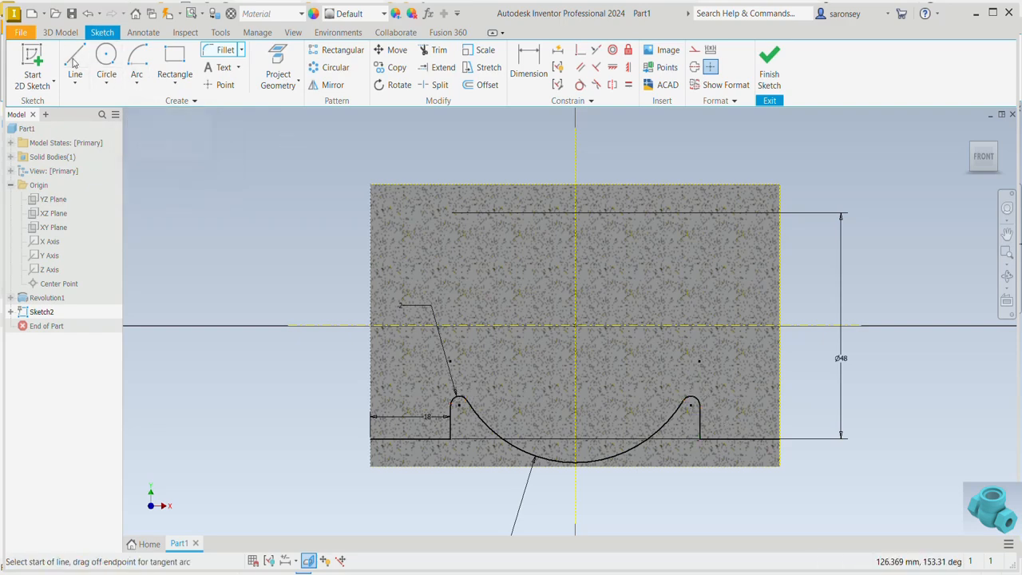
{"action": "left_click", "coordinate": [369, 438]}
{"action": "left_click", "coordinate": [370, 466]}
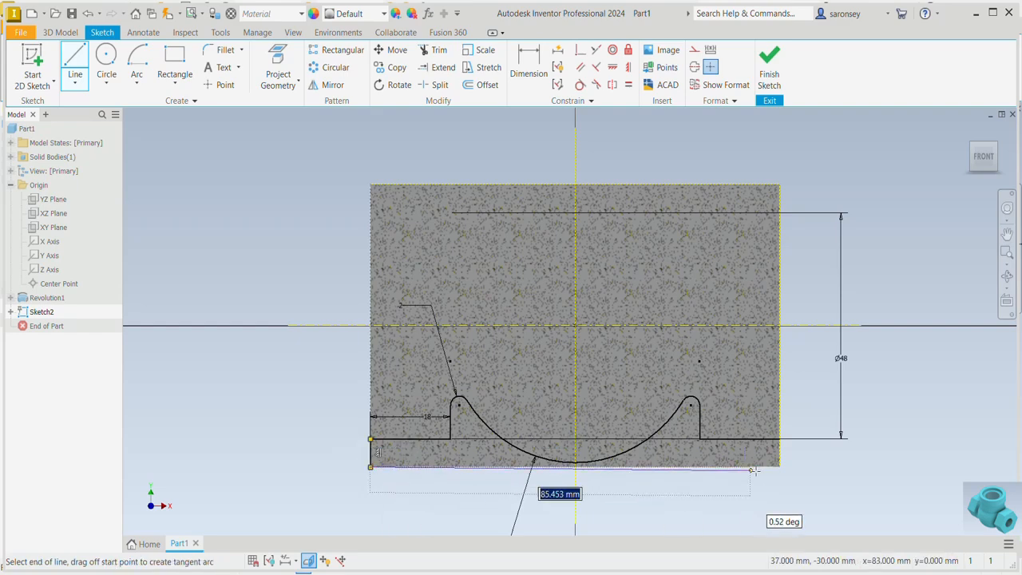
{"action": "left_click", "coordinate": [781, 466]}
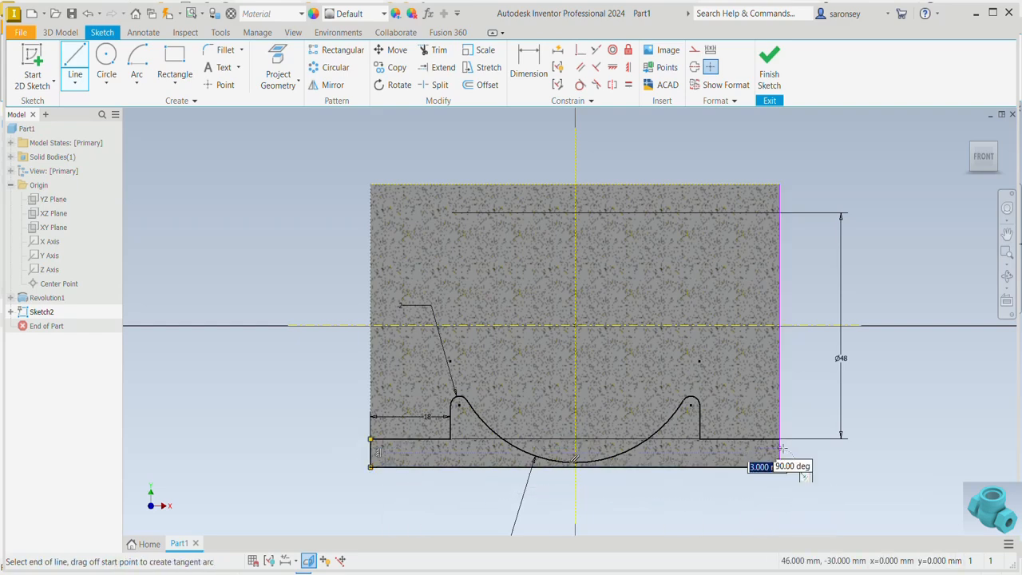
{"action": "left_click", "coordinate": [780, 437]}
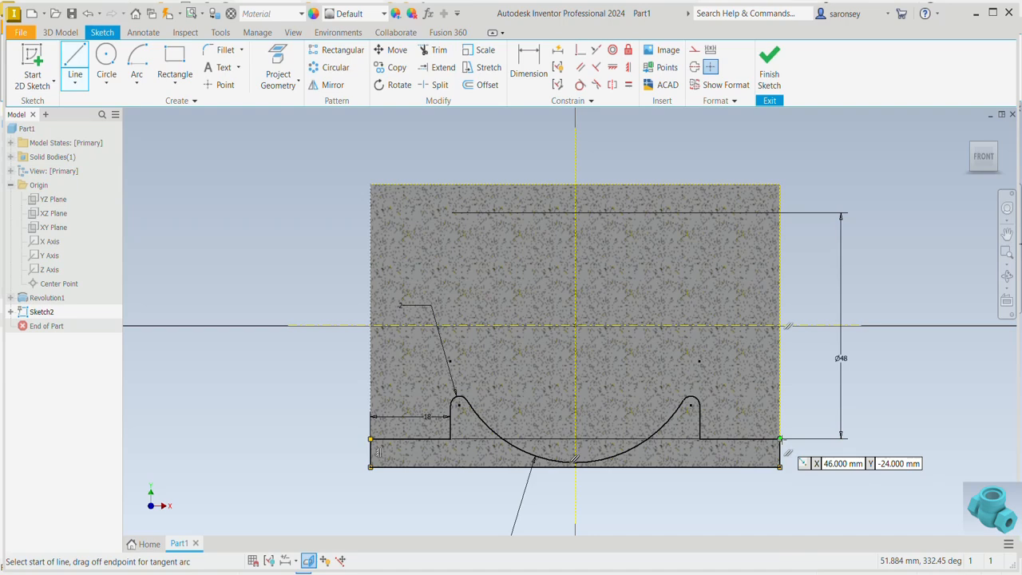
Revolve the closed profile 360 degrees about the cylinder's axis as a cut
{"action": "key", "text": "F6"}
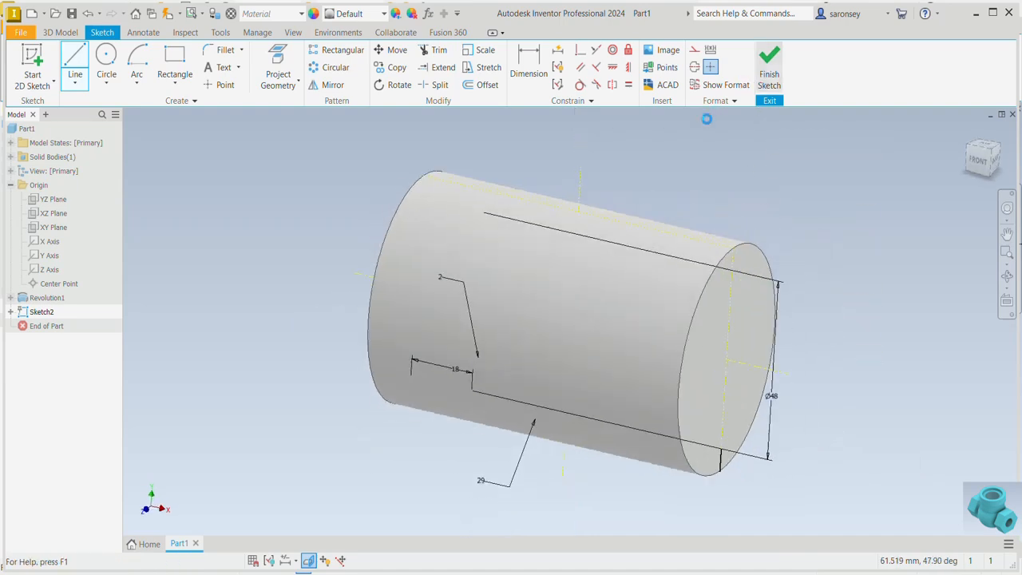
{"action": "left_click", "coordinate": [101, 57]}
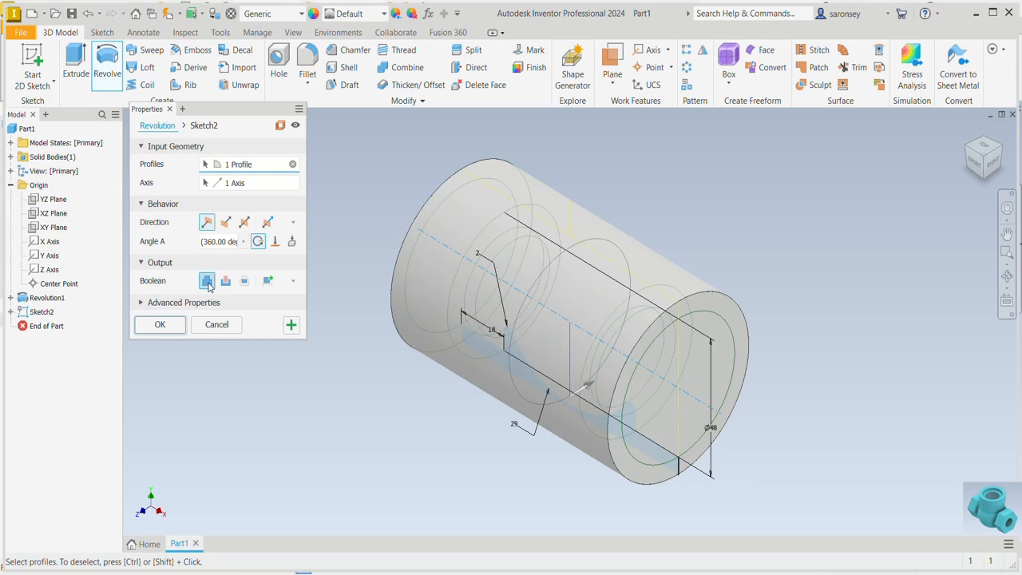
{"action": "left_click", "coordinate": [227, 283]}
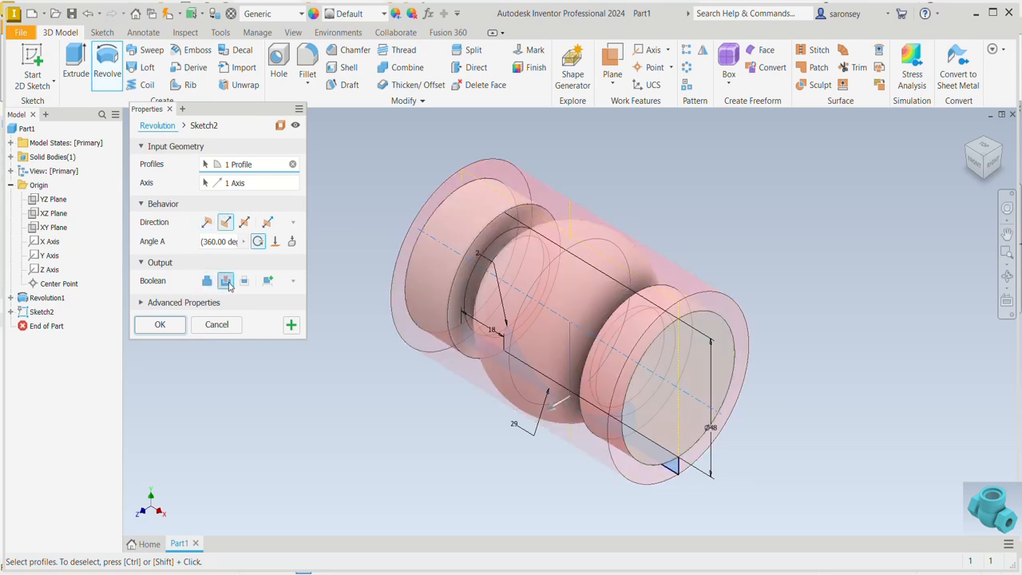
{"action": "left_click", "coordinate": [164, 326]}
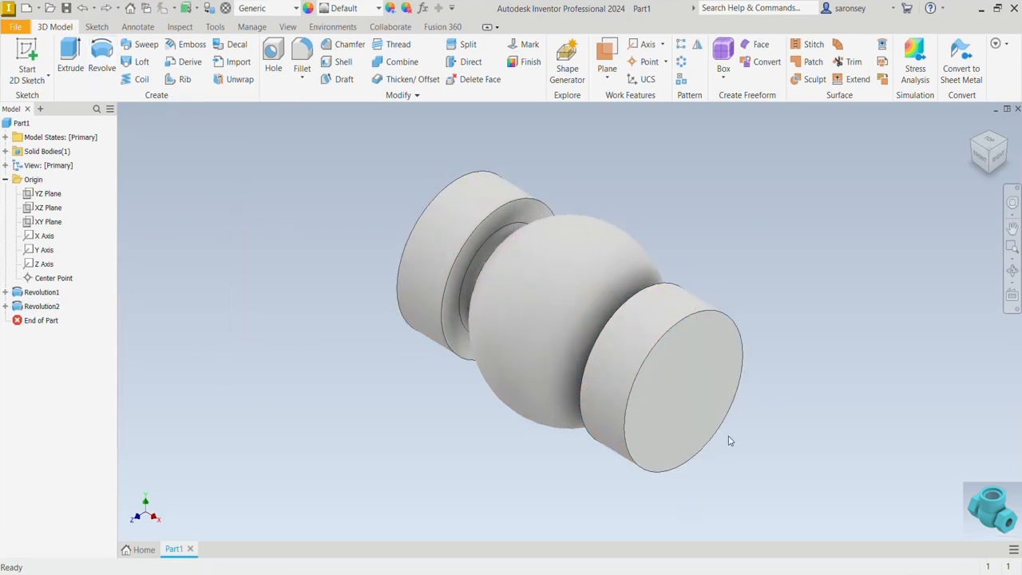
Start a sketch on the body's left end face and draw a six-sided inscribed polygon centered on the origin
{"action": "middle_click_drag", "start_coordinate": [728, 441], "coordinate": [894, 382], "text": "shift"}
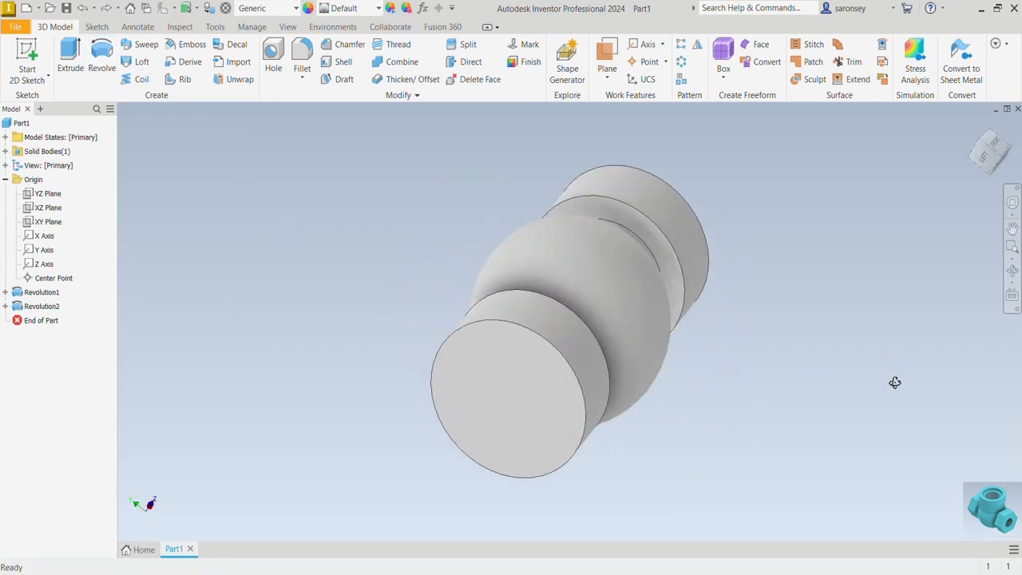
{"action": "left_click", "coordinate": [544, 388]}
{"action": "left_click", "coordinate": [626, 383]}
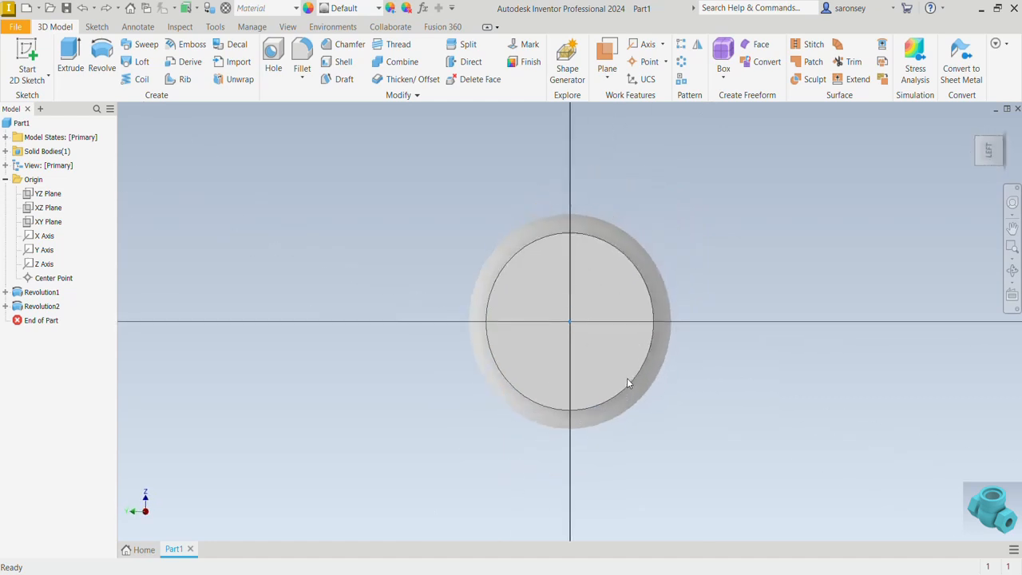
{"action": "left_click", "coordinate": [167, 76]}
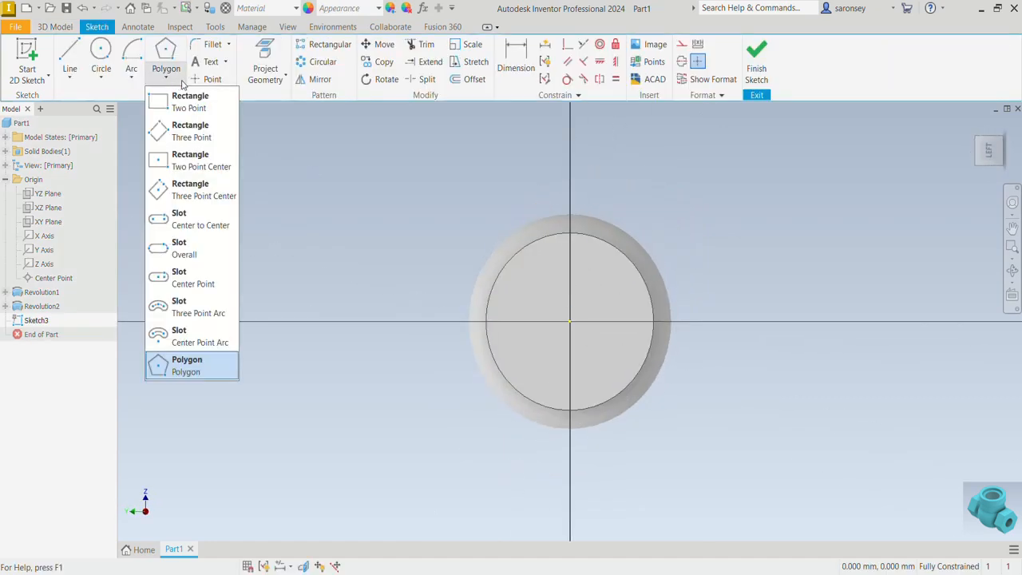
{"action": "left_click", "coordinate": [214, 369]}
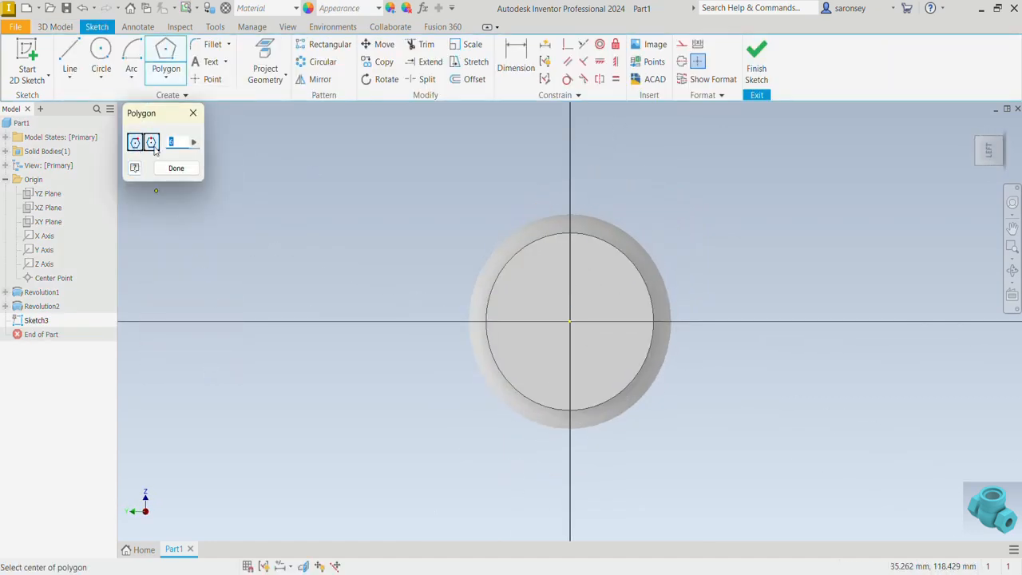
{"action": "left_click", "coordinate": [570, 323]}
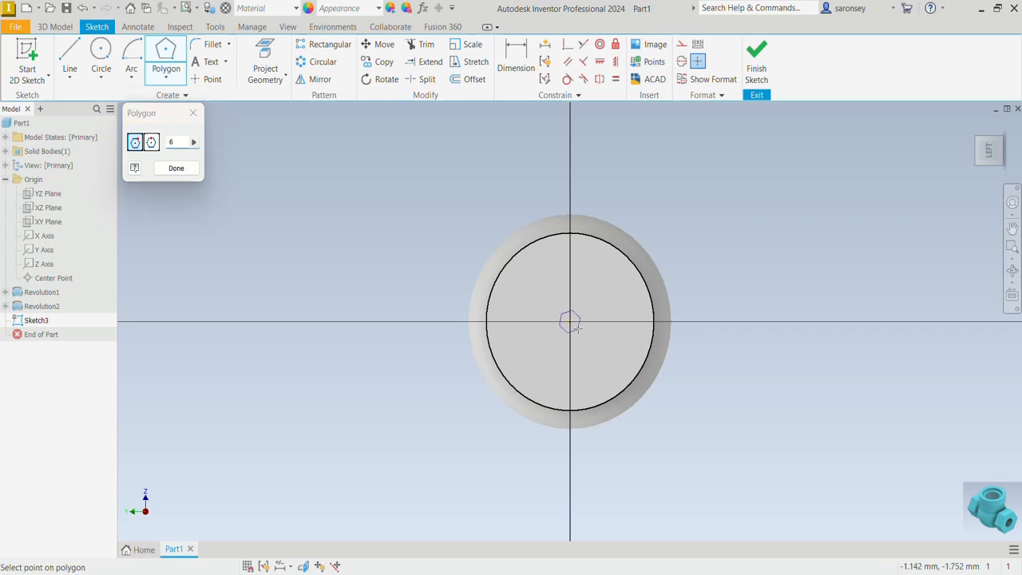
{"action": "left_click", "coordinate": [643, 376]}
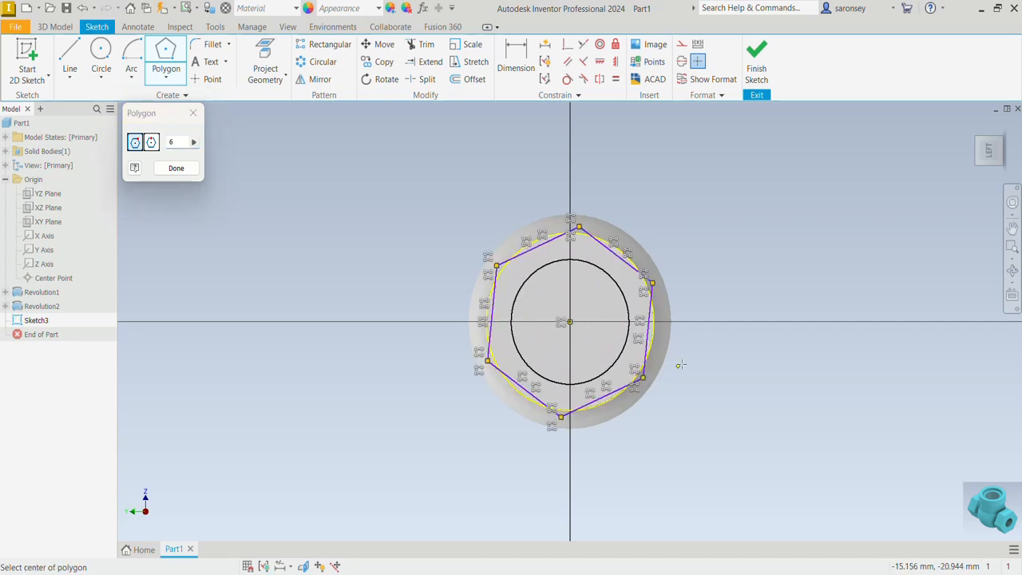
Apply a horizontal constraint to the hexagon's side nearest the sketch's horizontal alignment so the polygon sits square to the axes
{"action": "left_click", "coordinate": [615, 61]}
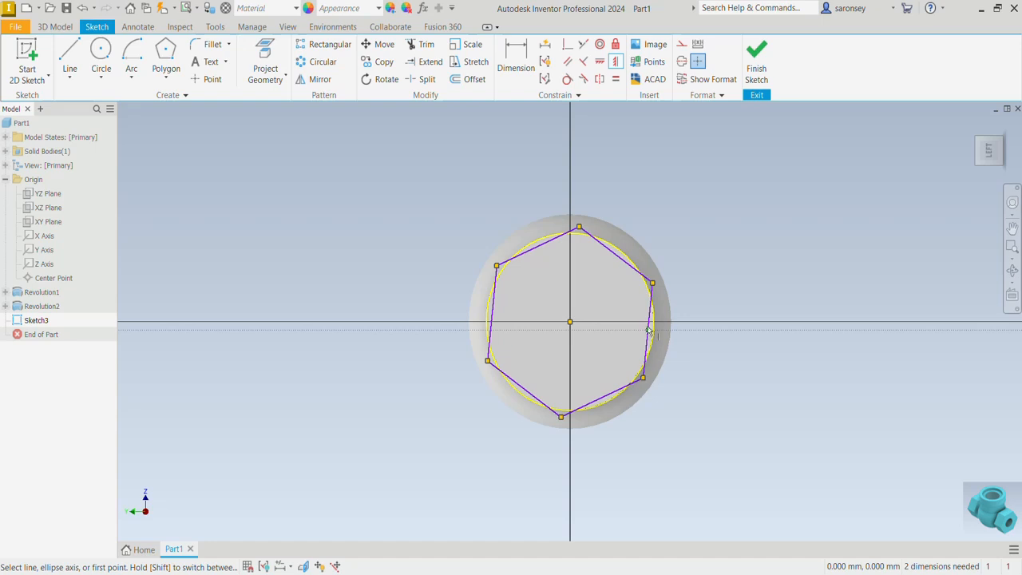
{"action": "left_click", "coordinate": [600, 61]}
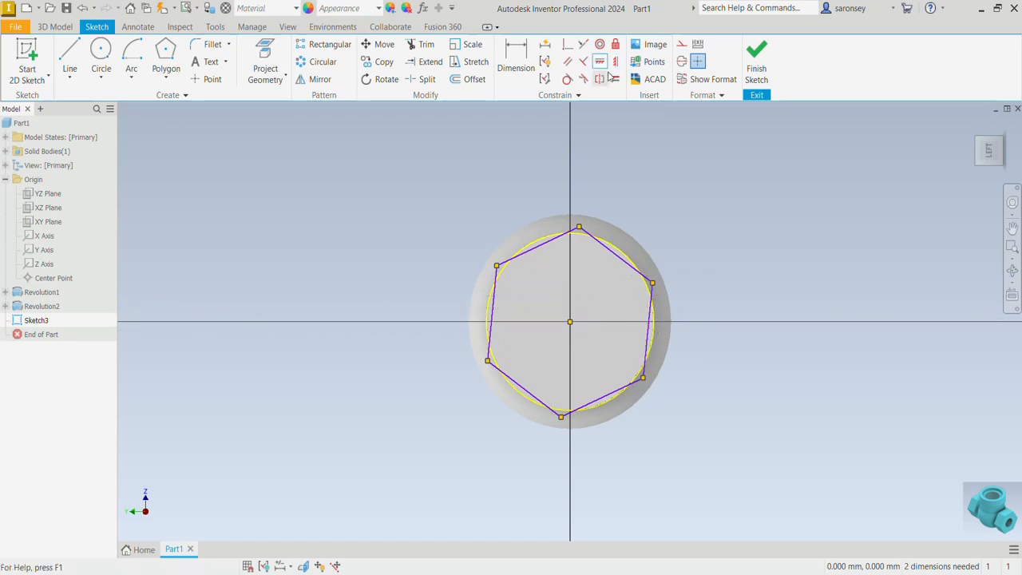
{"action": "left_click", "coordinate": [650, 322]}
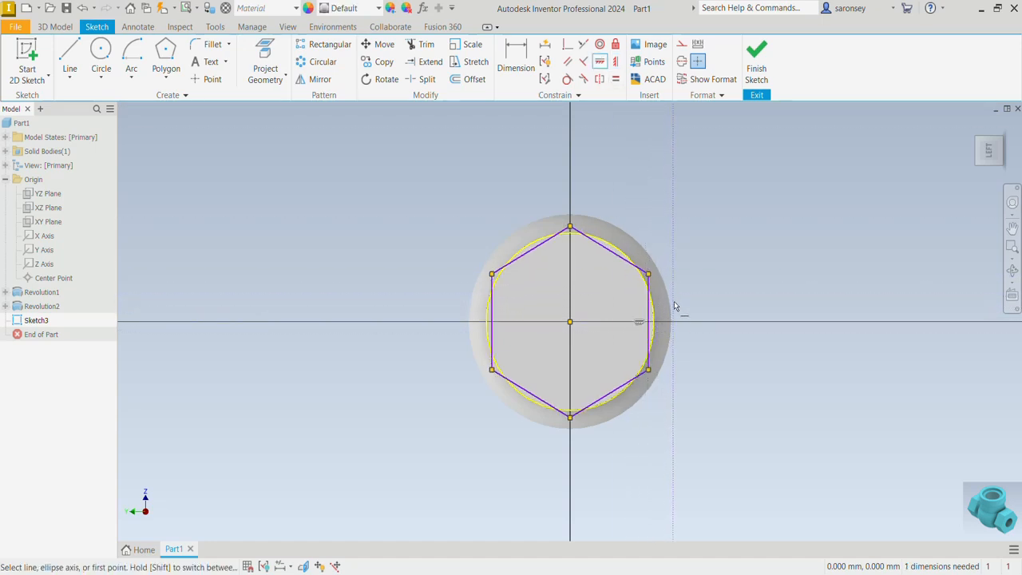
Dimension the hexagon 48 mm between its two opposite vertices on the center axis and finish the sketch
{"action": "left_click", "coordinate": [516, 60]}
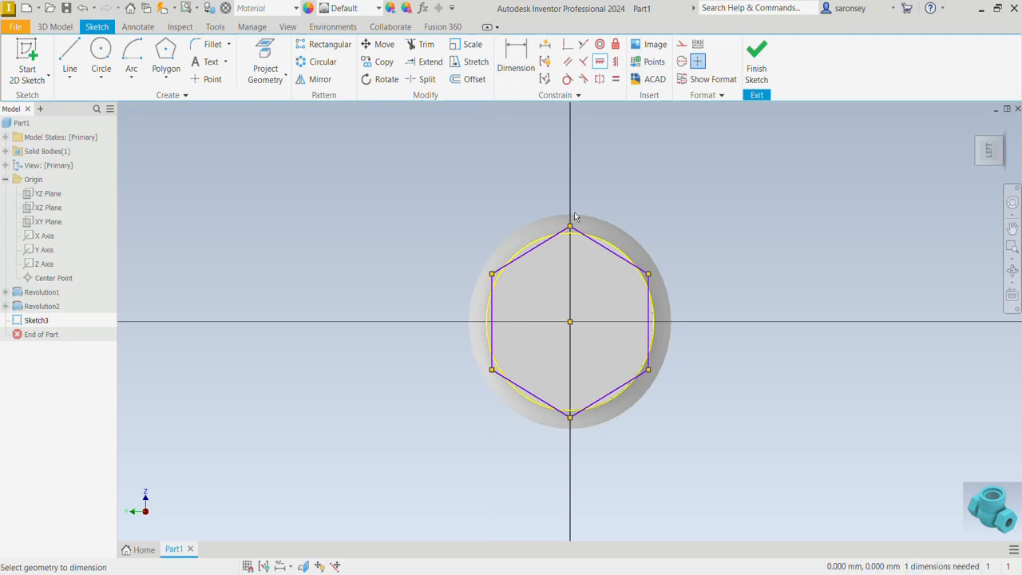
{"action": "left_click", "coordinate": [570, 227]}
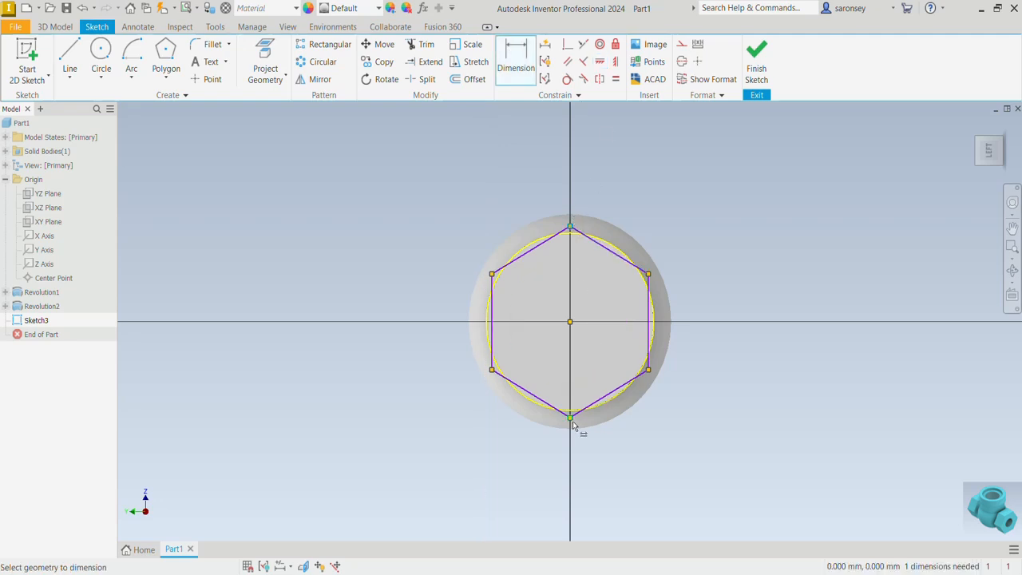
{"action": "left_click", "coordinate": [570, 416]}
{"action": "left_click", "coordinate": [703, 371]}
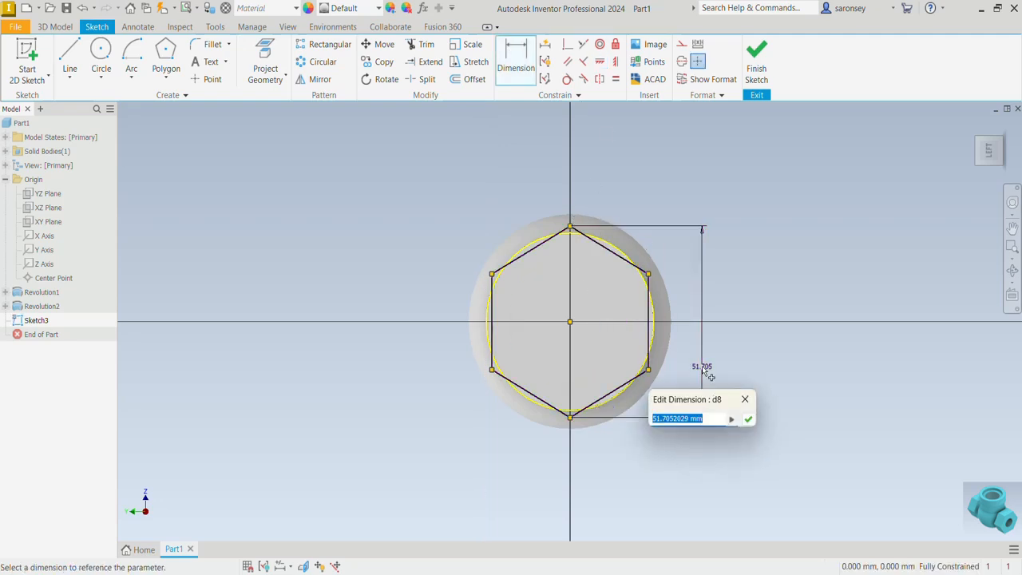
{"action": "type", "text": "48"}
{"action": "key", "text": "Return"}
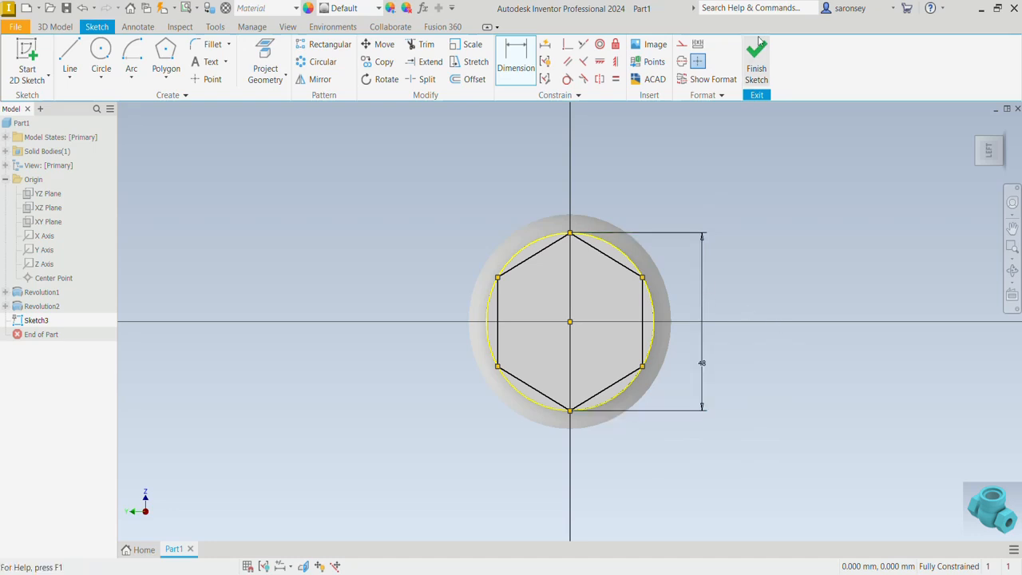
{"action": "left_click", "coordinate": [758, 56]}
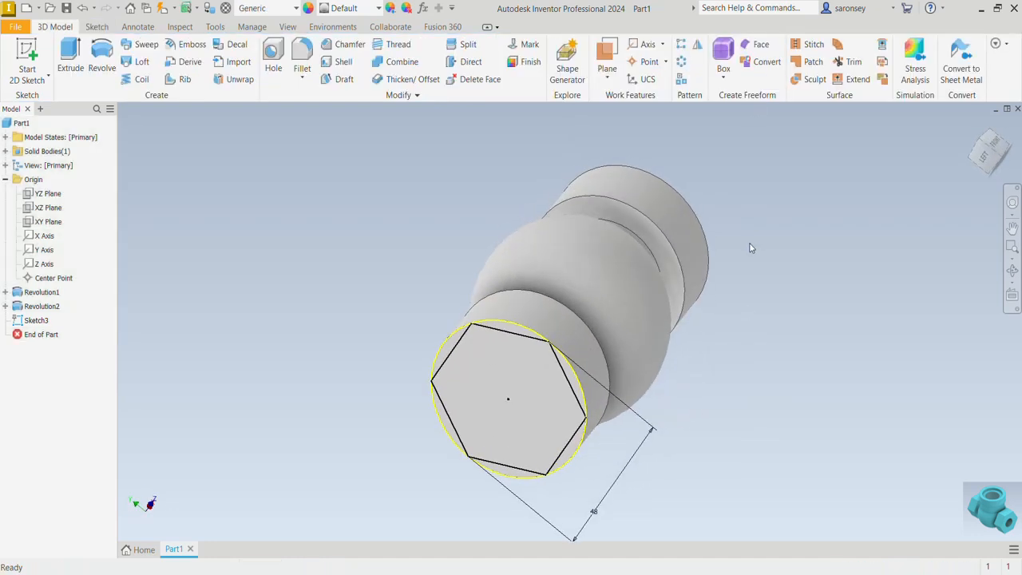
Start an extrusion using the six segments between the hexagon and the end face's circular edge as profiles
{"action": "key", "text": "e"}
{"action": "scroll", "coordinate": [512, 339], "scroll_direction": "up", "scroll_amount": 2}
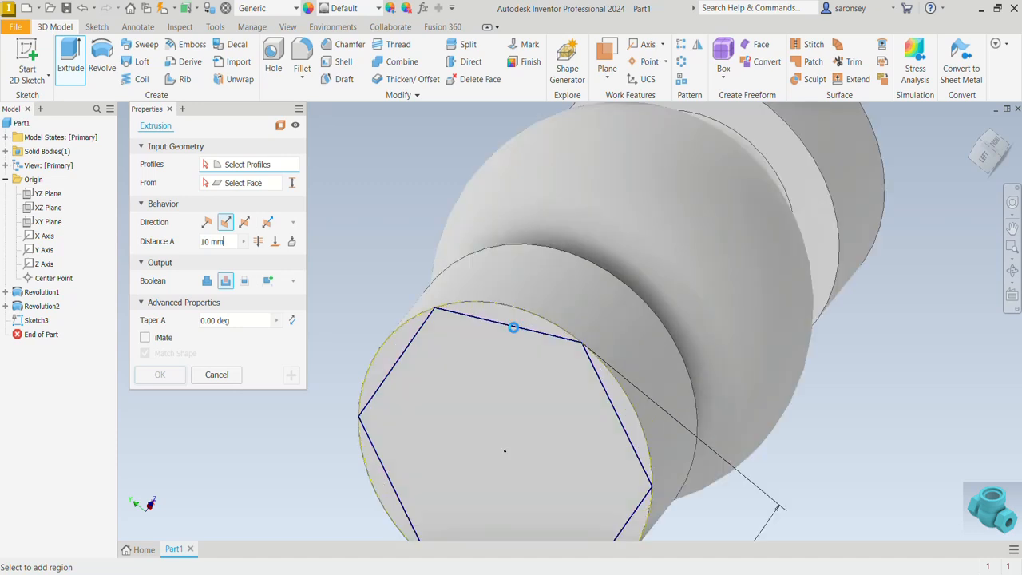
{"action": "left_click", "coordinate": [513, 318]}
{"action": "left_click", "coordinate": [382, 452]}
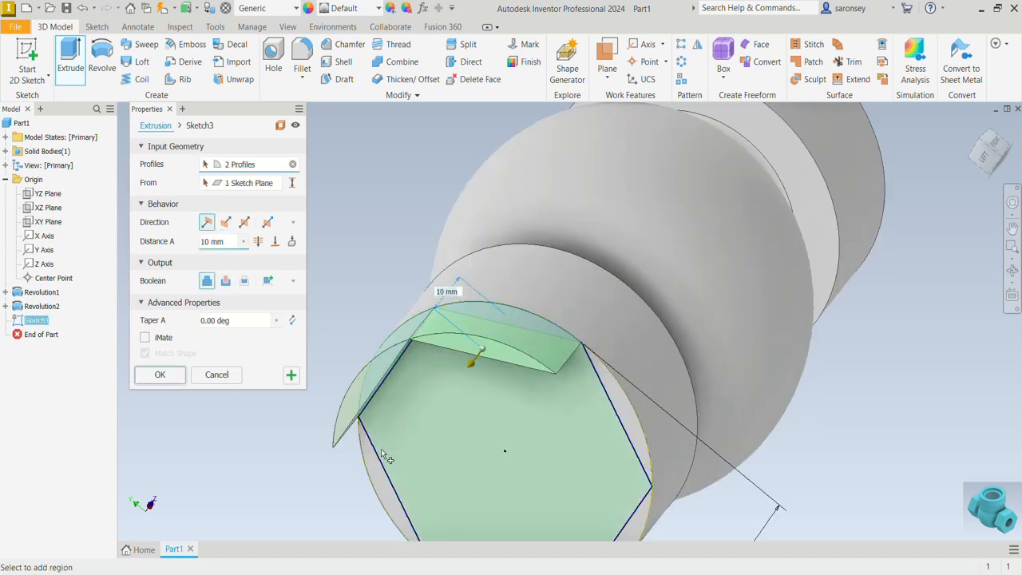
{"action": "left_click", "coordinate": [373, 478]}
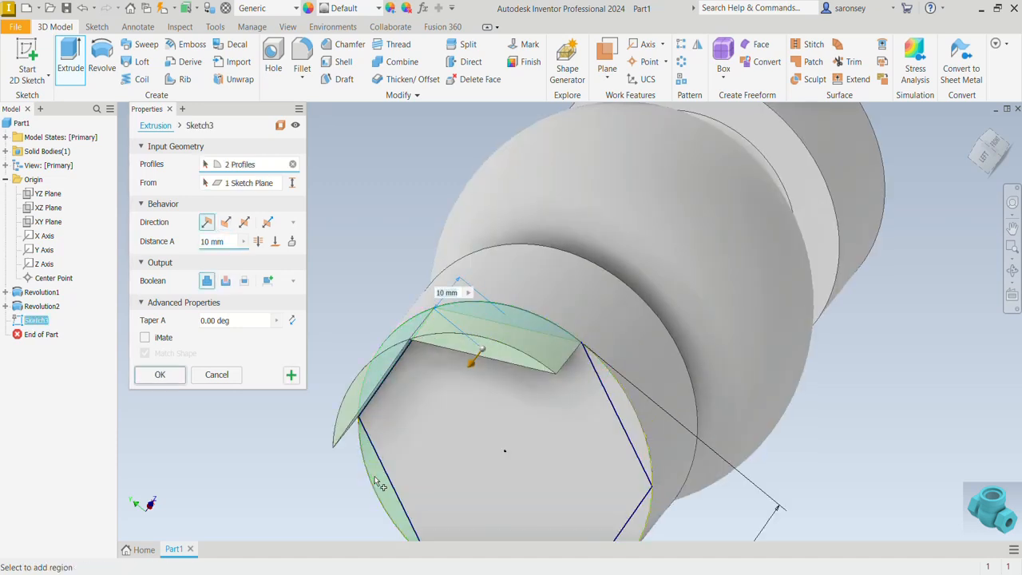
{"action": "left_click", "coordinate": [635, 423]}
{"action": "scroll", "coordinate": [630, 425], "scroll_direction": "down", "scroll_amount": 2}
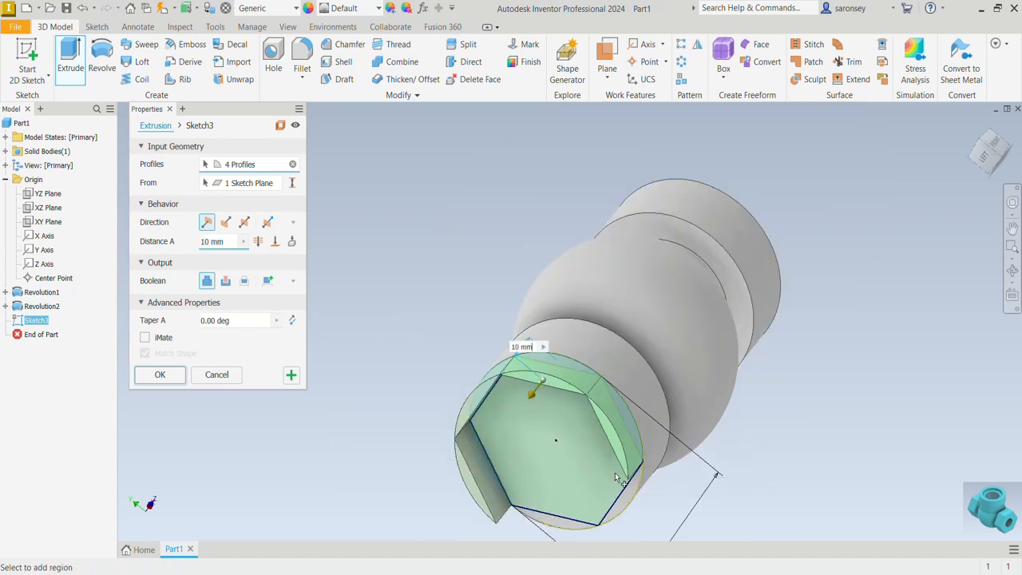
{"action": "left_click", "coordinate": [628, 495]}
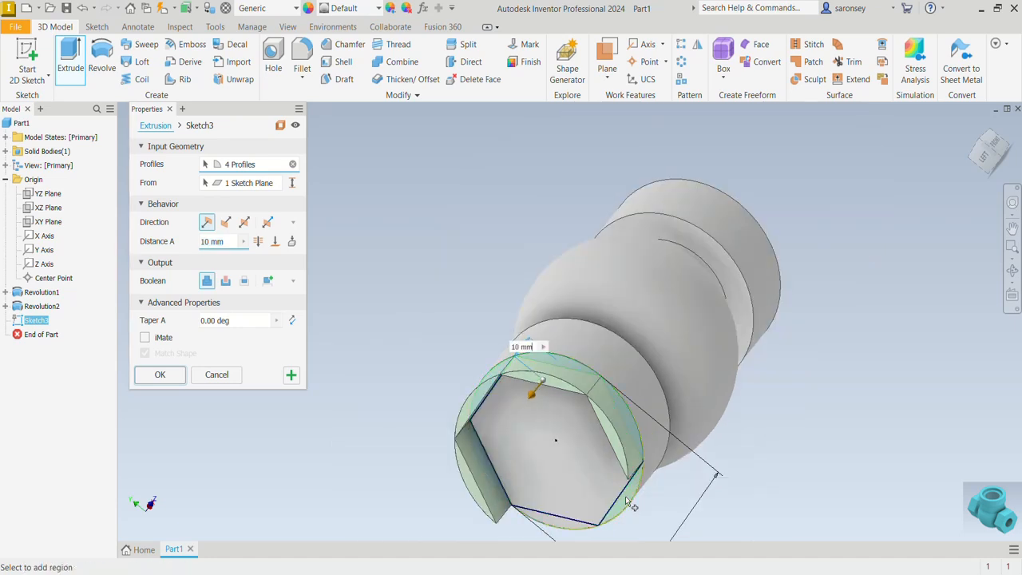
{"action": "left_click", "coordinate": [561, 527]}
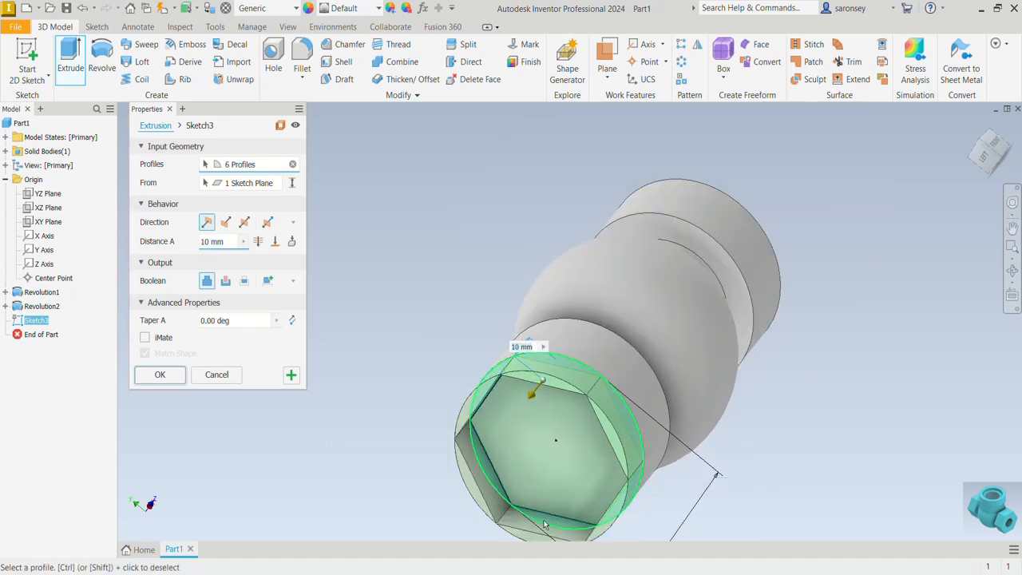
Make the extrusion a cut that ends at the inner ring-shaped face of the same end collar
{"action": "left_click", "coordinate": [225, 281]}
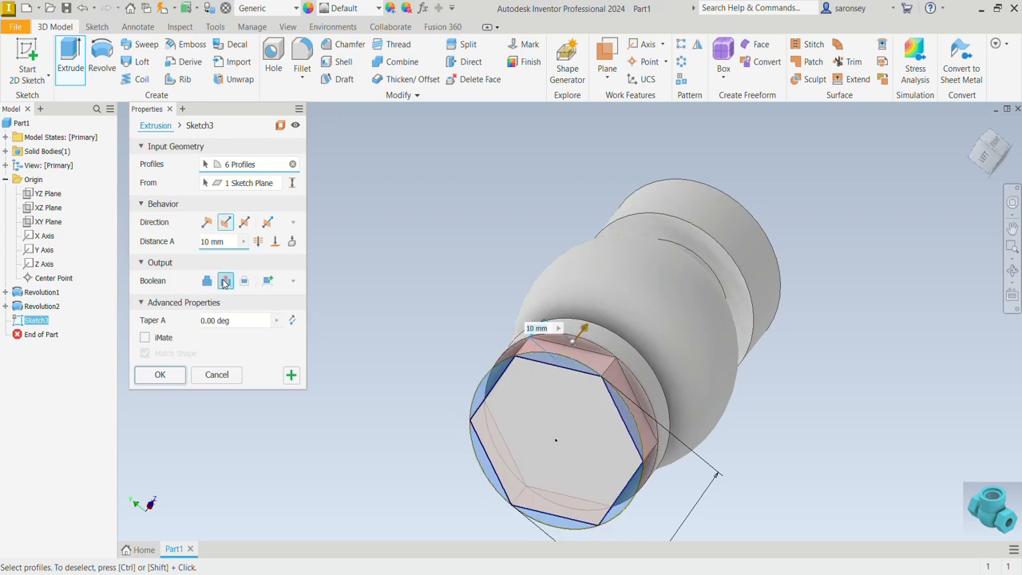
{"action": "left_click", "coordinate": [275, 241]}
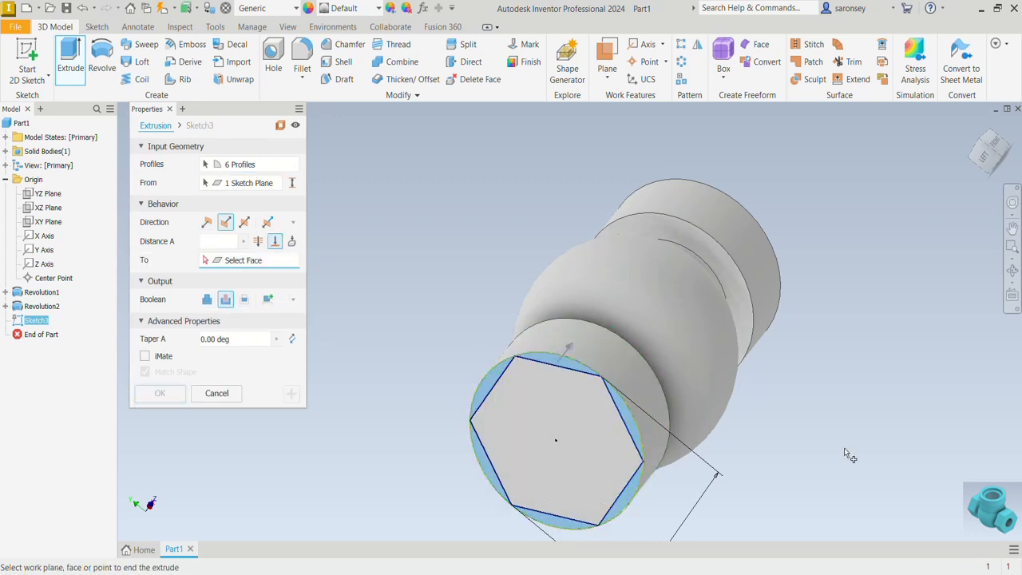
{"action": "middle_click_drag", "start_coordinate": [844, 447], "coordinate": [627, 260], "text": "shift"}
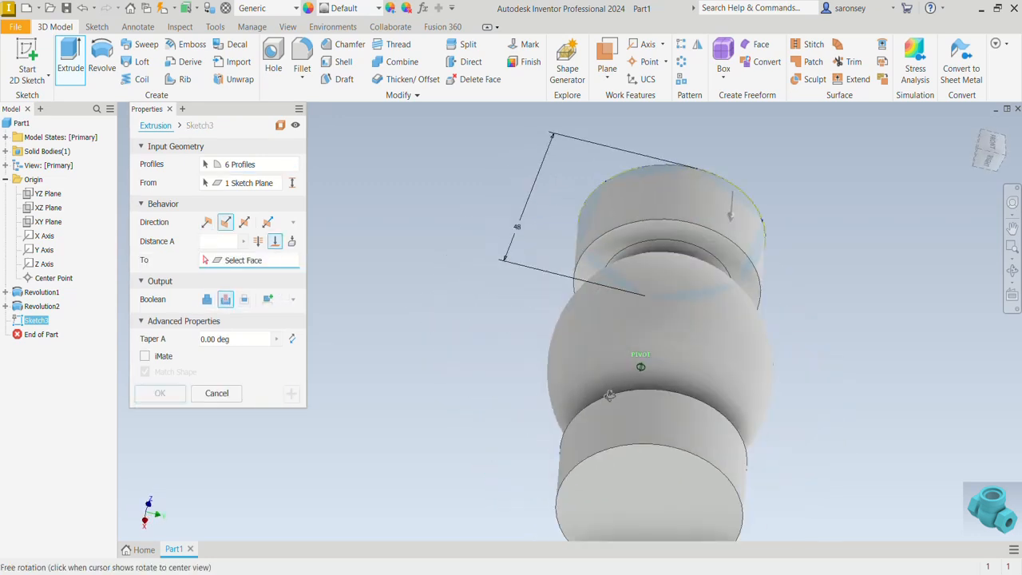
{"action": "left_click", "coordinate": [625, 246]}
{"action": "middle_click_drag", "start_coordinate": [818, 425], "coordinate": [921, 359], "text": "shift"}
{"action": "left_click", "coordinate": [160, 392]}
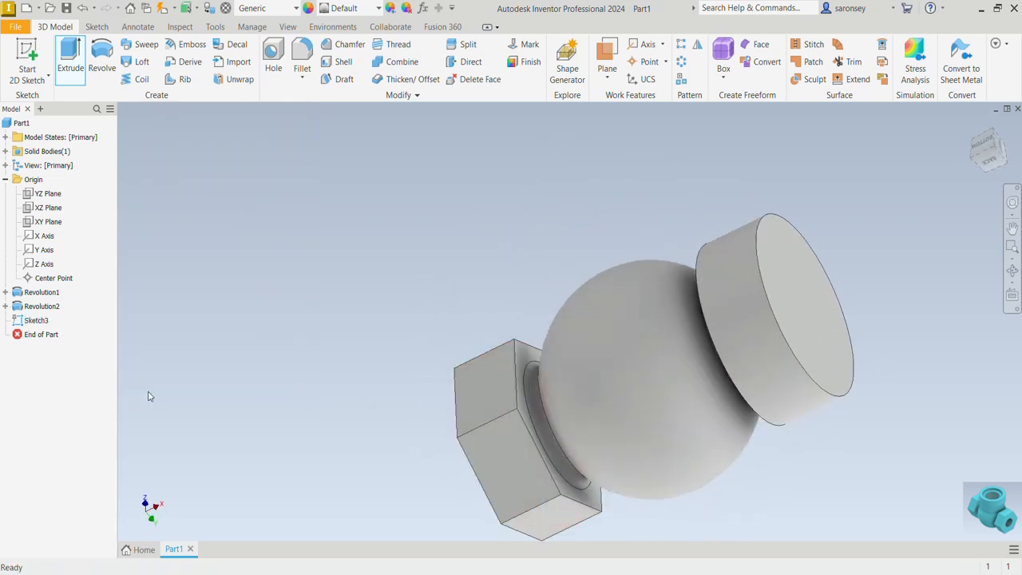
Mirror the hexagonal extrusion cut across the YZ plane onto the opposite cylindrical end collar
{"action": "left_click", "coordinate": [973, 126]}
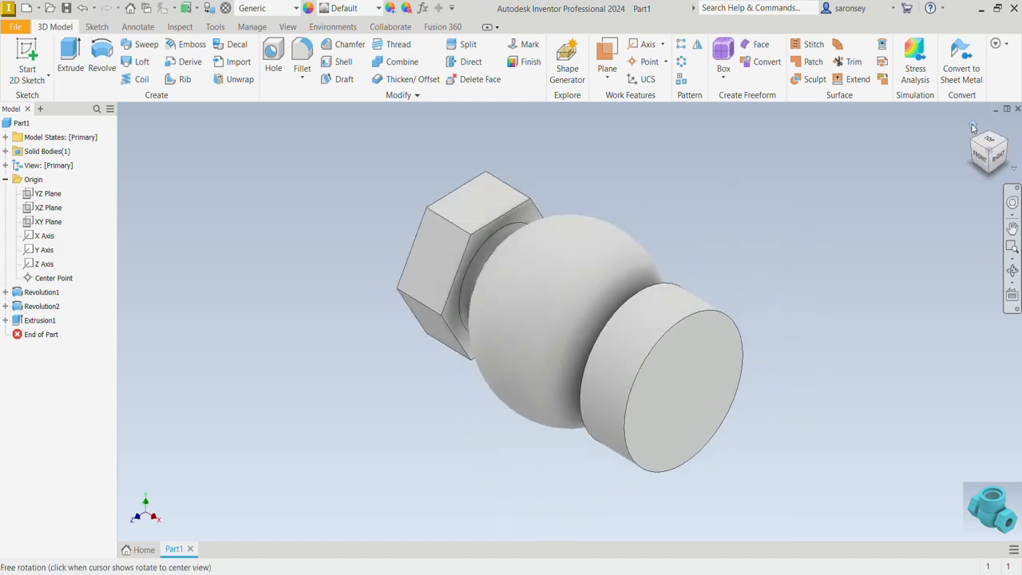
{"action": "left_click", "coordinate": [697, 44]}
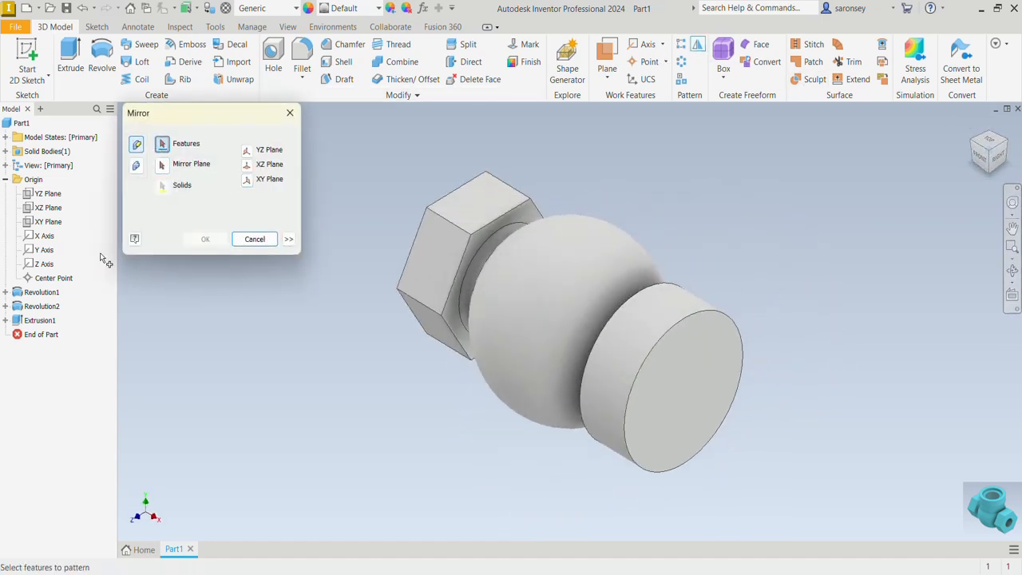
{"action": "left_click", "coordinate": [44, 323]}
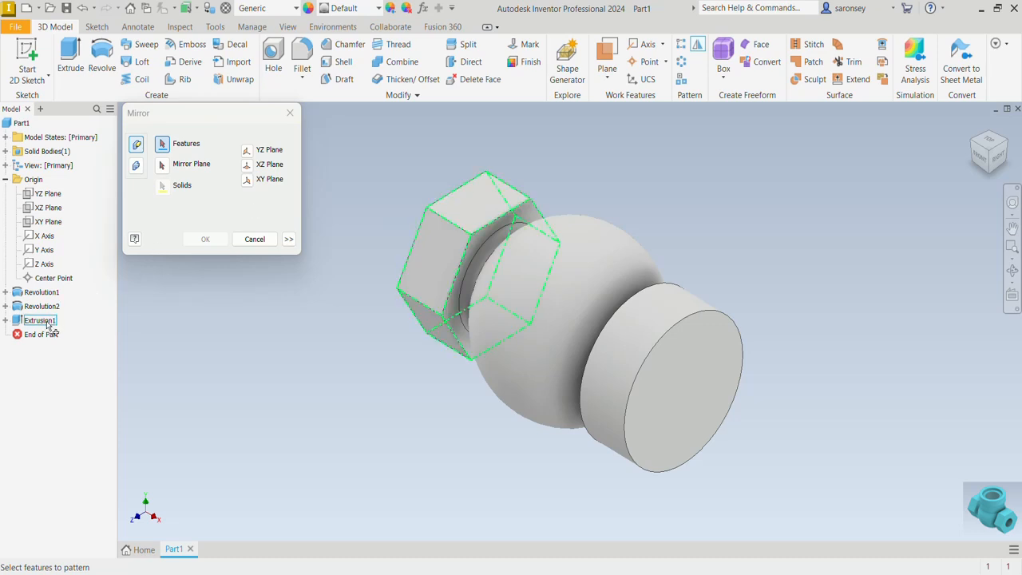
{"action": "left_click", "coordinate": [50, 319]}
{"action": "left_click", "coordinate": [163, 166]}
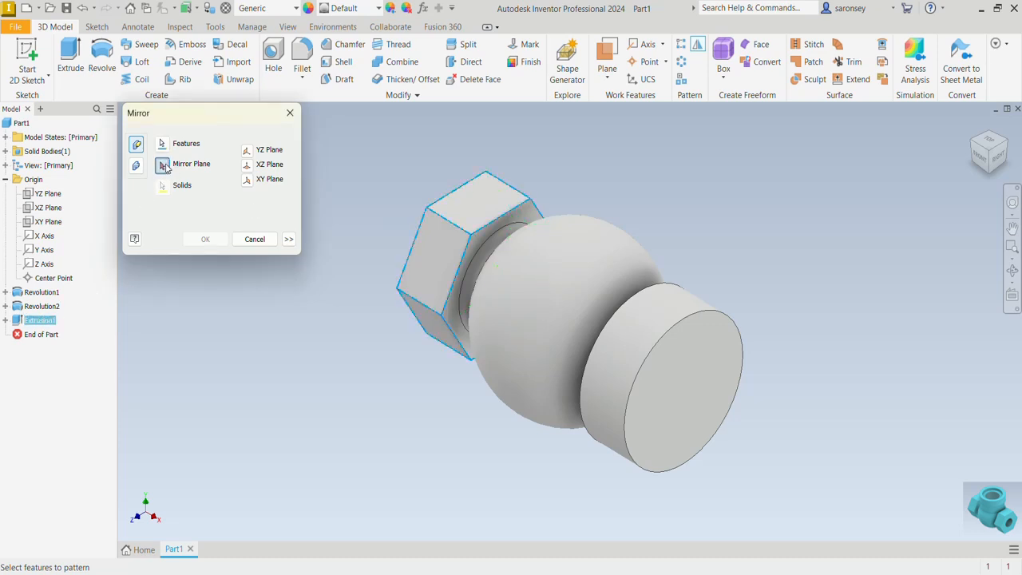
{"action": "left_click", "coordinate": [247, 152]}
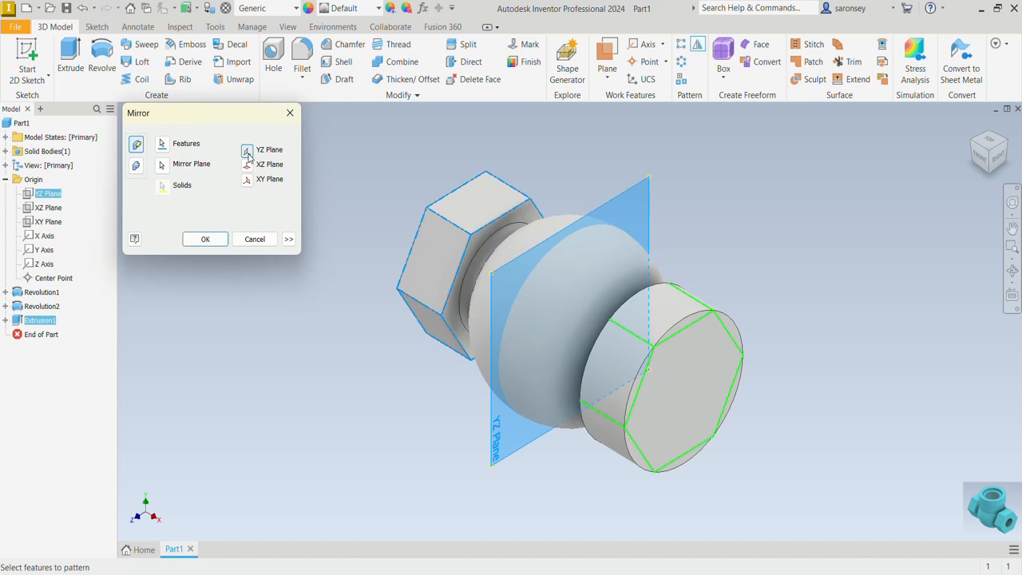
{"action": "left_click", "coordinate": [211, 240]}
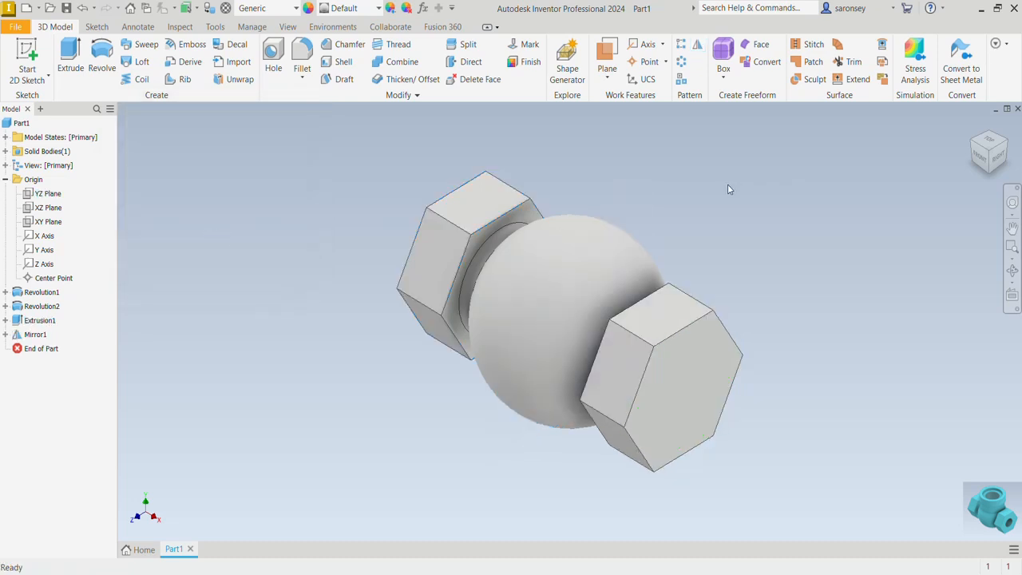
Create a work plane offset 47 mm above the XZ origin plane
{"action": "left_click", "coordinate": [607, 72]}
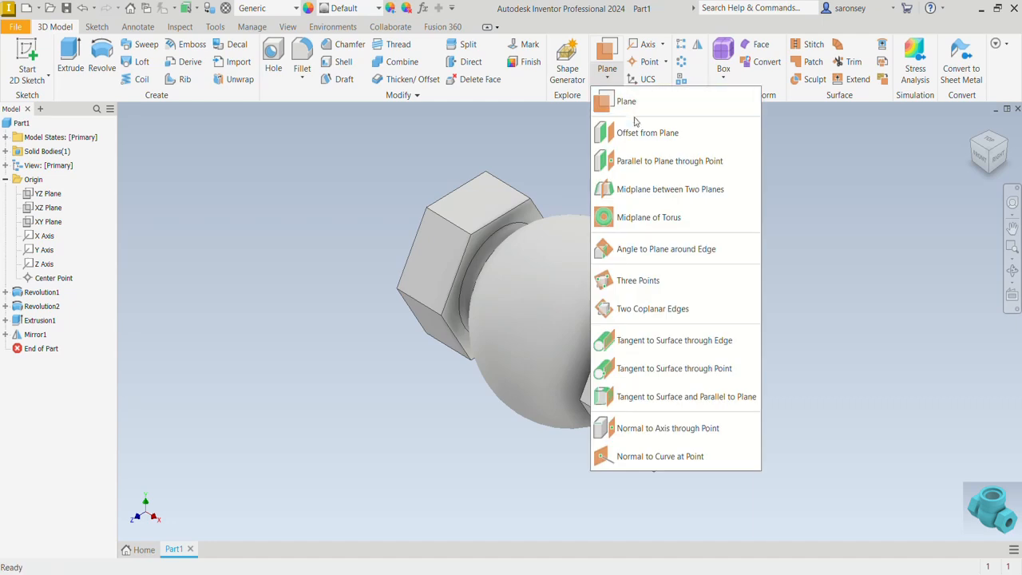
{"action": "left_click", "coordinate": [637, 133]}
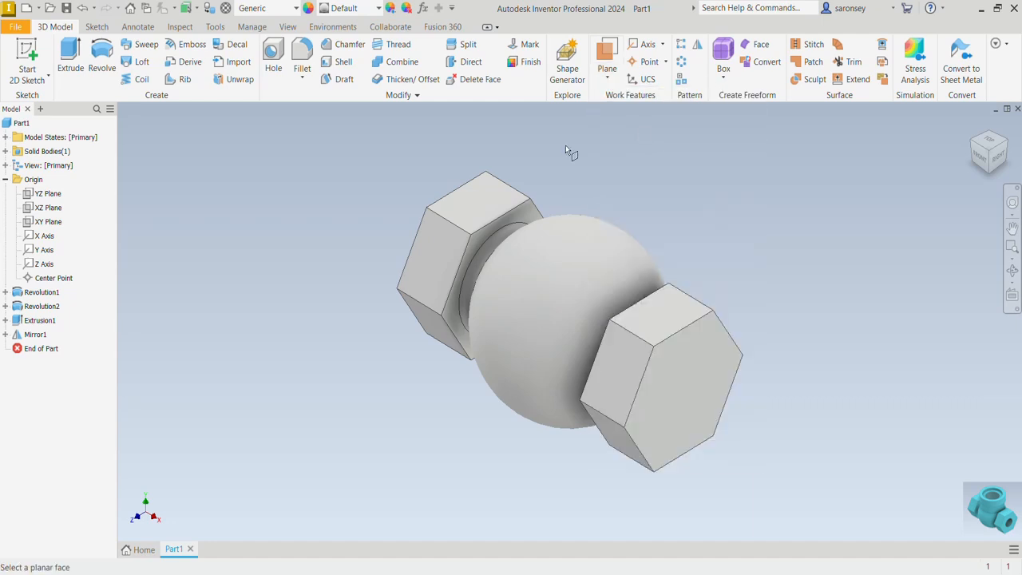
{"action": "left_click", "coordinate": [53, 210]}
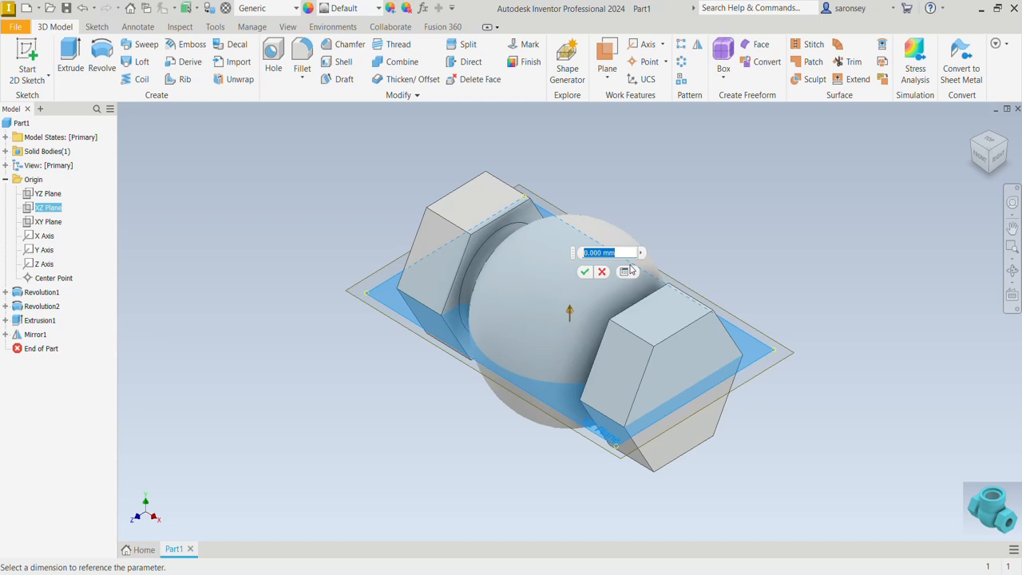
{"action": "type", "text": "47"}
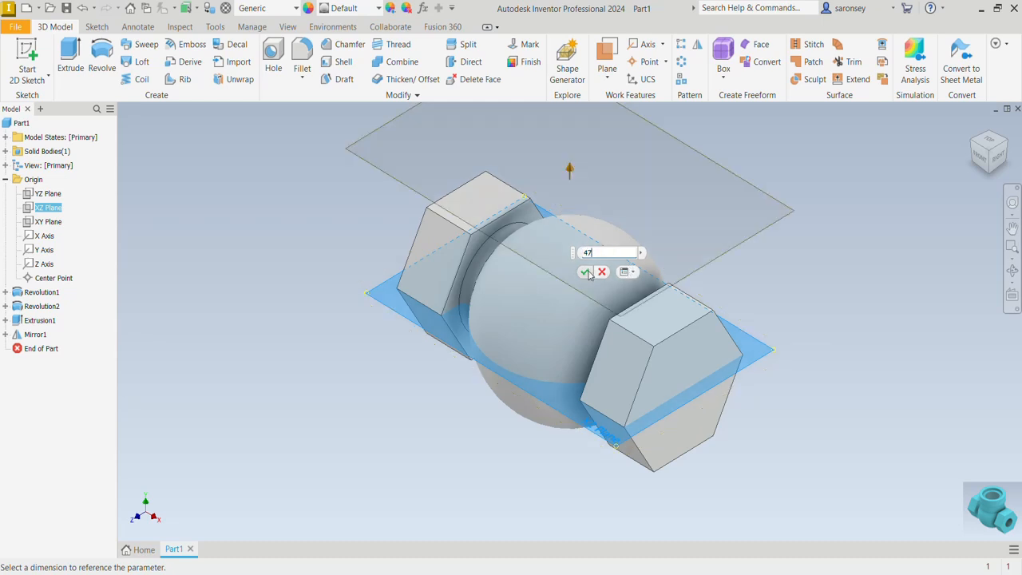
{"action": "left_click", "coordinate": [586, 273]}
Sketch a 48 mm diameter circle centered on the origin on the offset work plane and finish the sketch
{"action": "middle_click_drag", "start_coordinate": [757, 258], "coordinate": [746, 312], "text": "shift"}
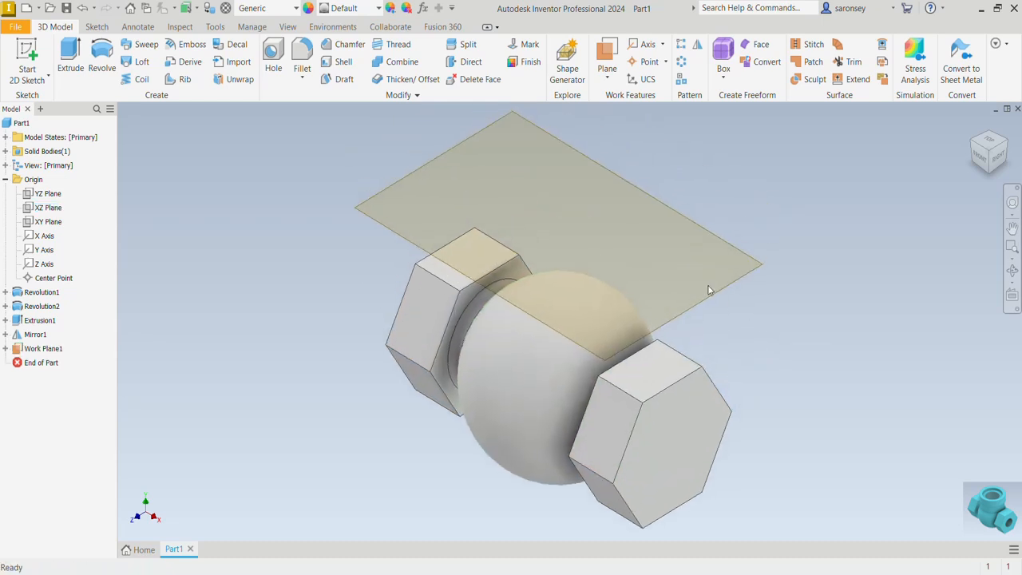
{"action": "left_click", "coordinate": [716, 288]}
{"action": "key", "text": "s"}
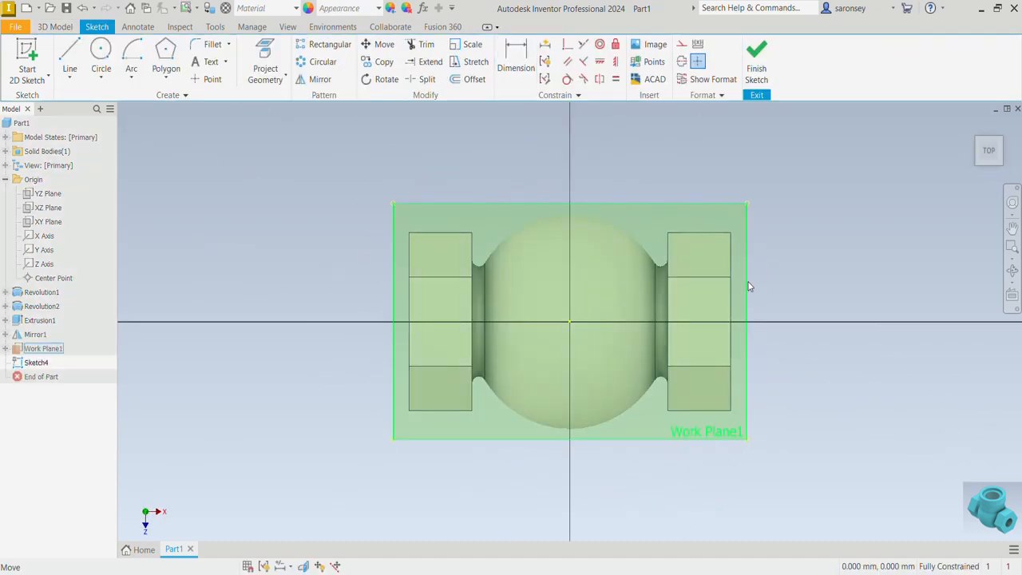
{"action": "left_click", "coordinate": [101, 54]}
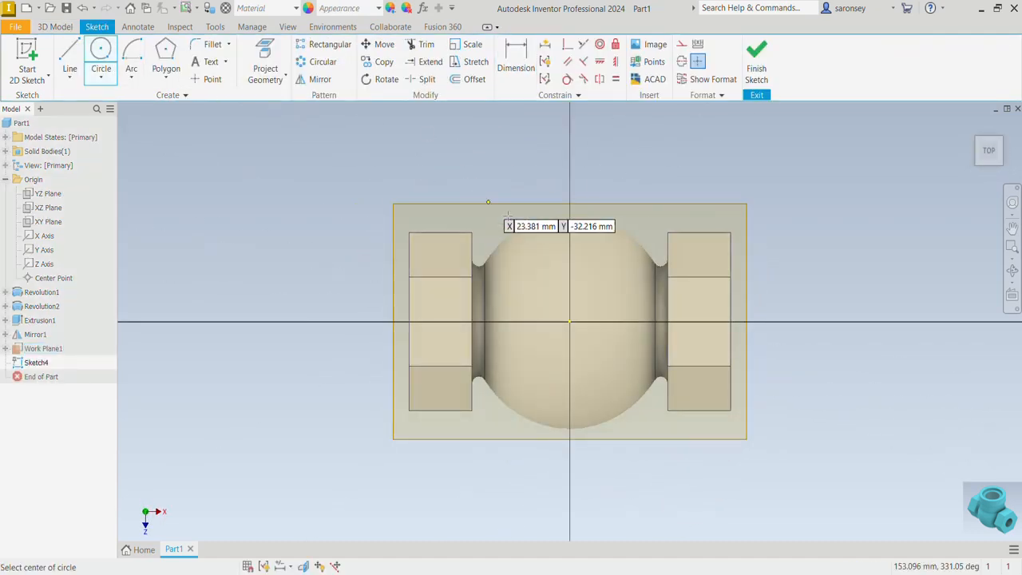
{"action": "left_click", "coordinate": [569, 322]}
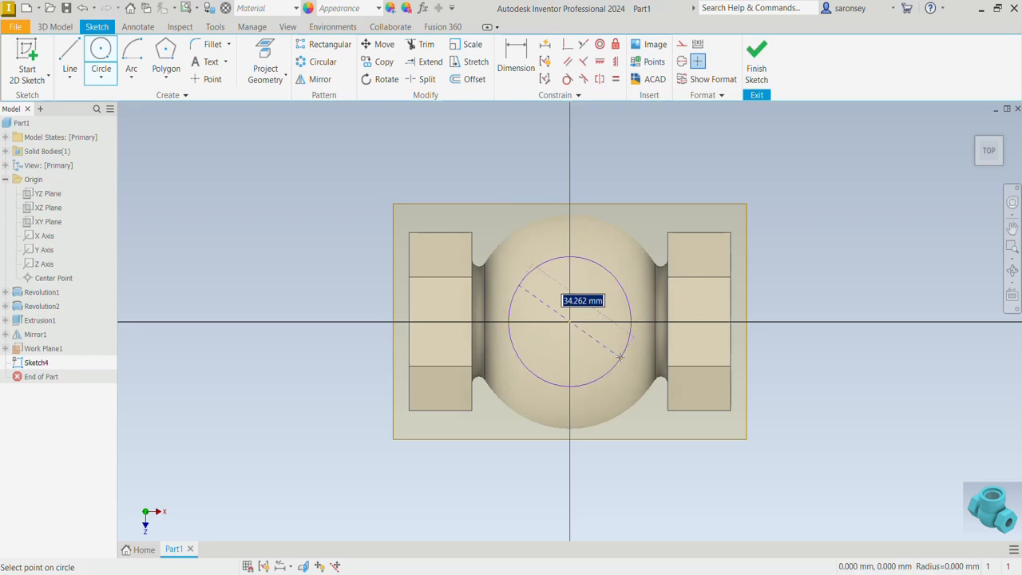
{"action": "type", "text": "48"}
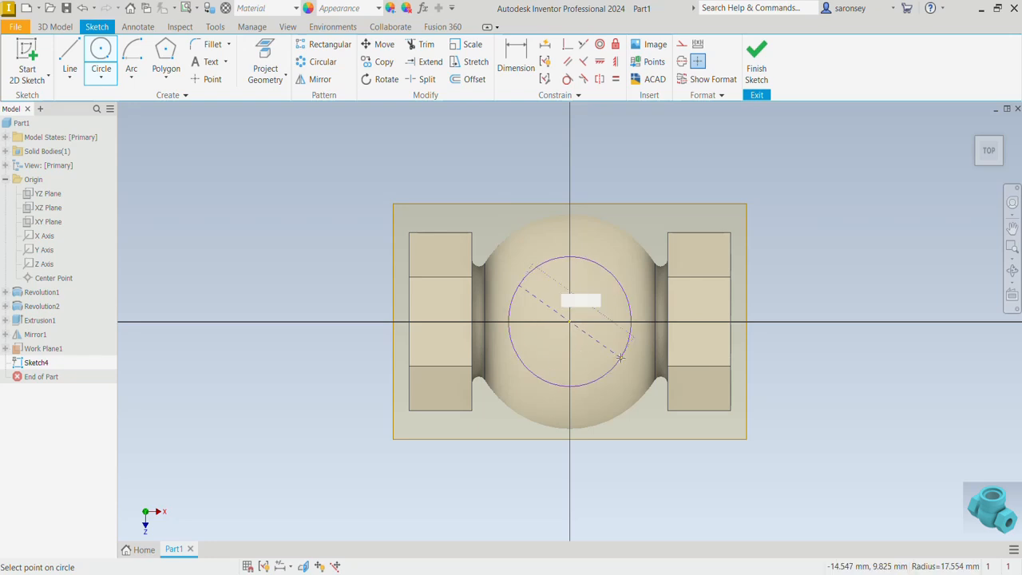
{"action": "key", "text": "Return"}
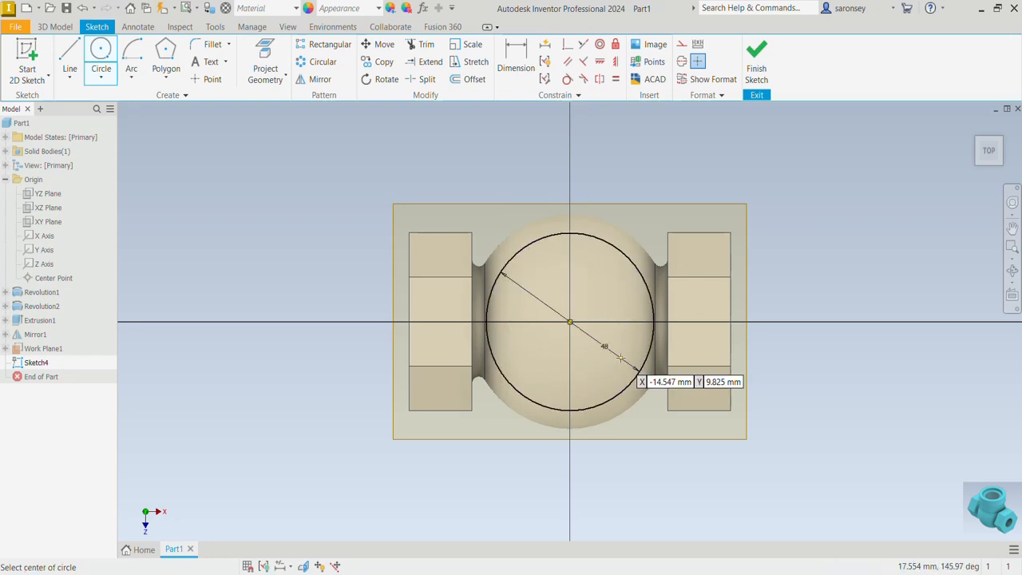
{"action": "left_click", "coordinate": [756, 63]}
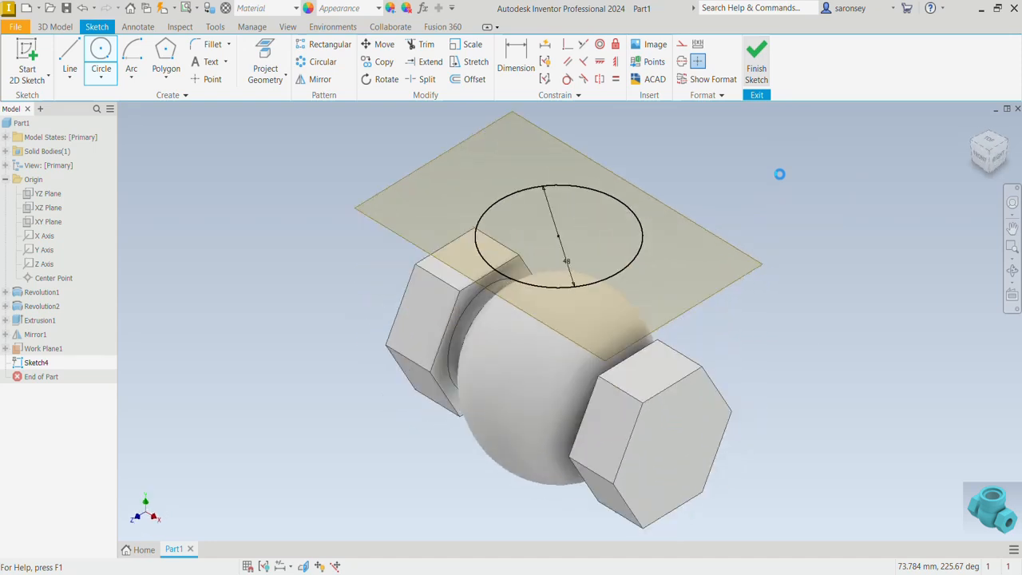
Extrude the 48 mm circle down to the next face of the spherical body, joined to the solid
{"action": "key", "text": "e"}
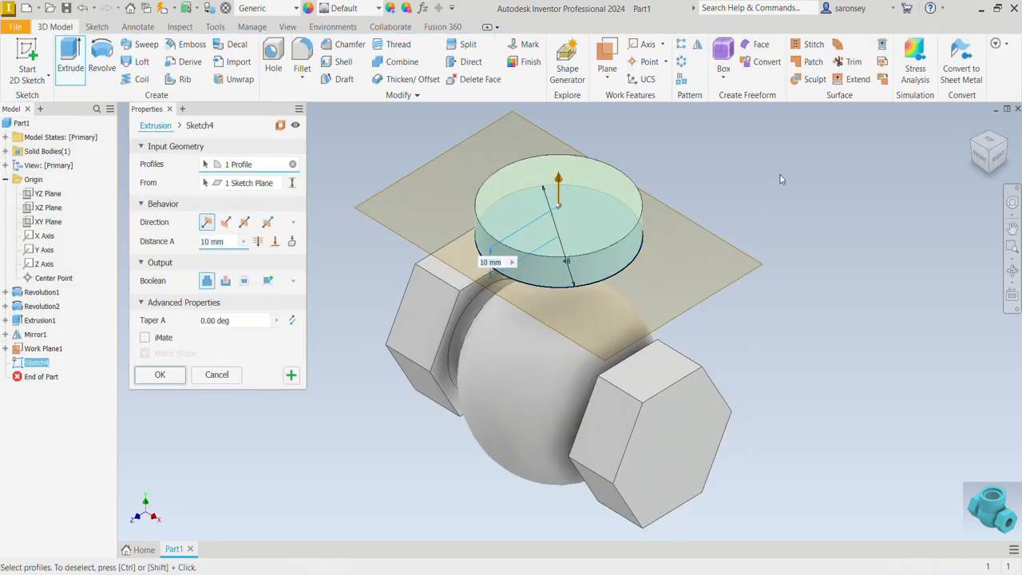
{"action": "left_click", "coordinate": [291, 242]}
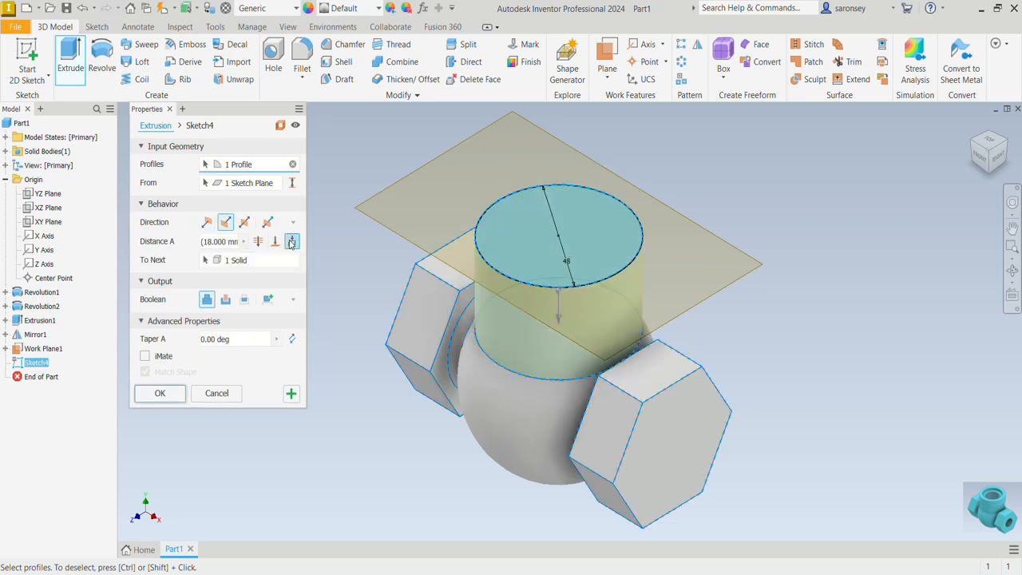
{"action": "left_click", "coordinate": [161, 393]}
Sketch a 52 mm diameter circle centered on the origin on the neck's top face and finish the sketch
{"action": "left_click", "coordinate": [562, 248]}
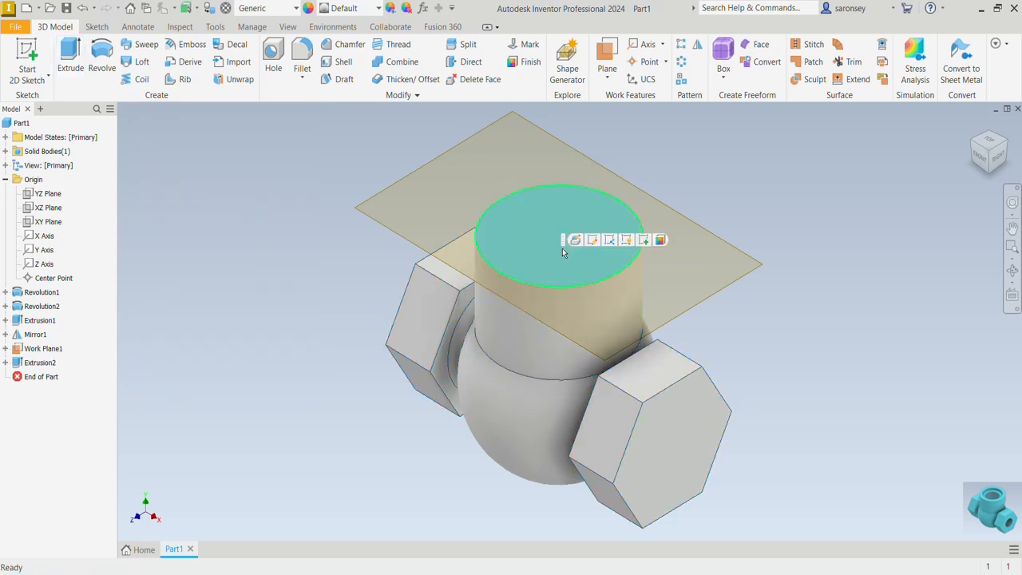
{"action": "left_click", "coordinate": [645, 241]}
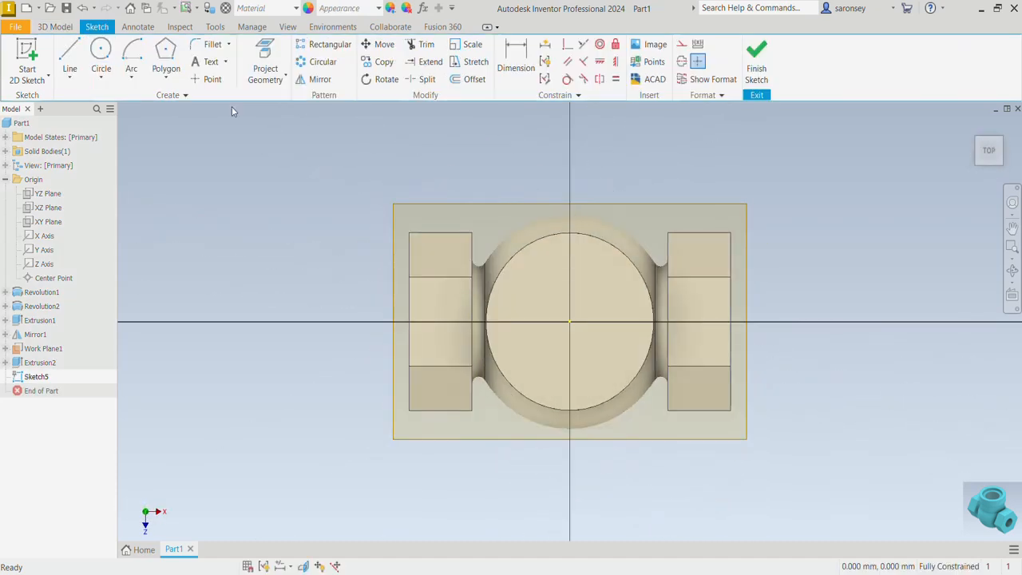
{"action": "left_click", "coordinate": [100, 53]}
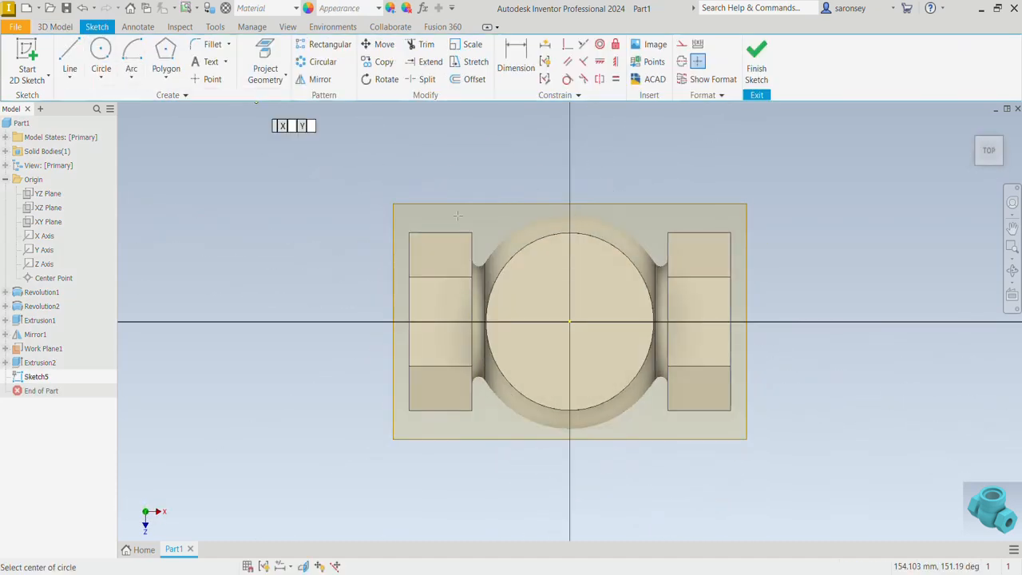
{"action": "left_click", "coordinate": [569, 322]}
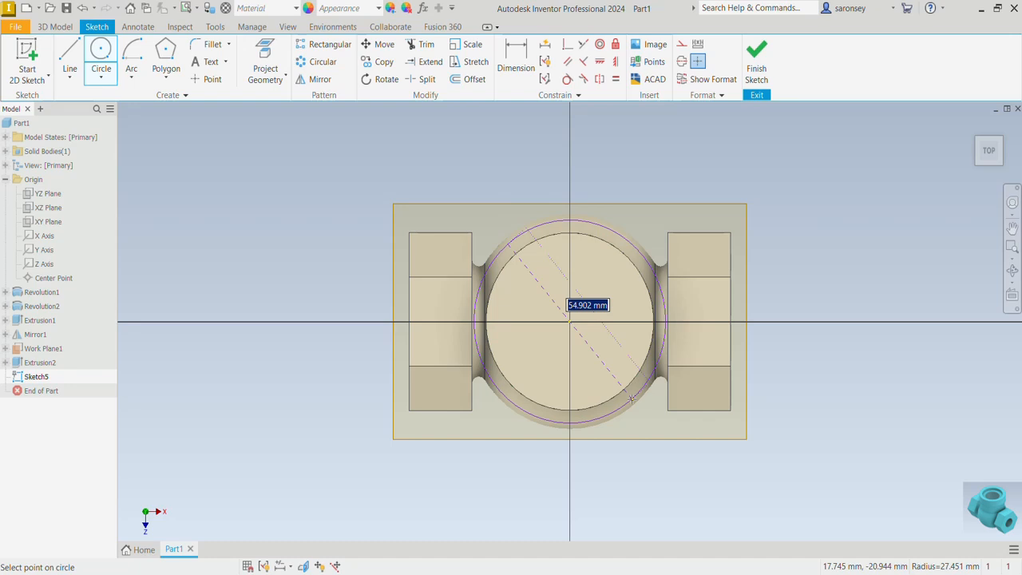
{"action": "type", "text": "52"}
{"action": "key", "text": "Return"}
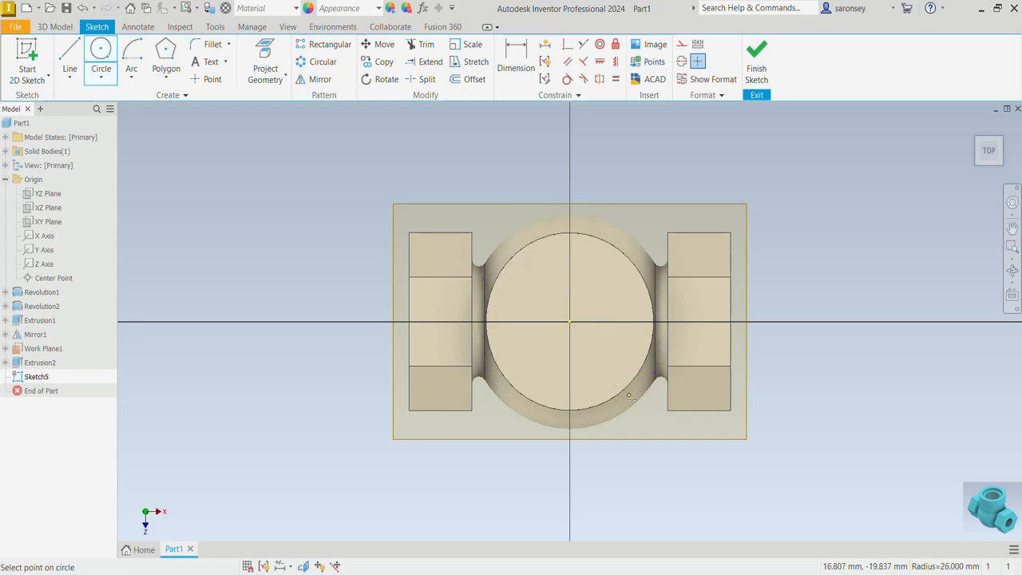
{"action": "left_click", "coordinate": [755, 50]}
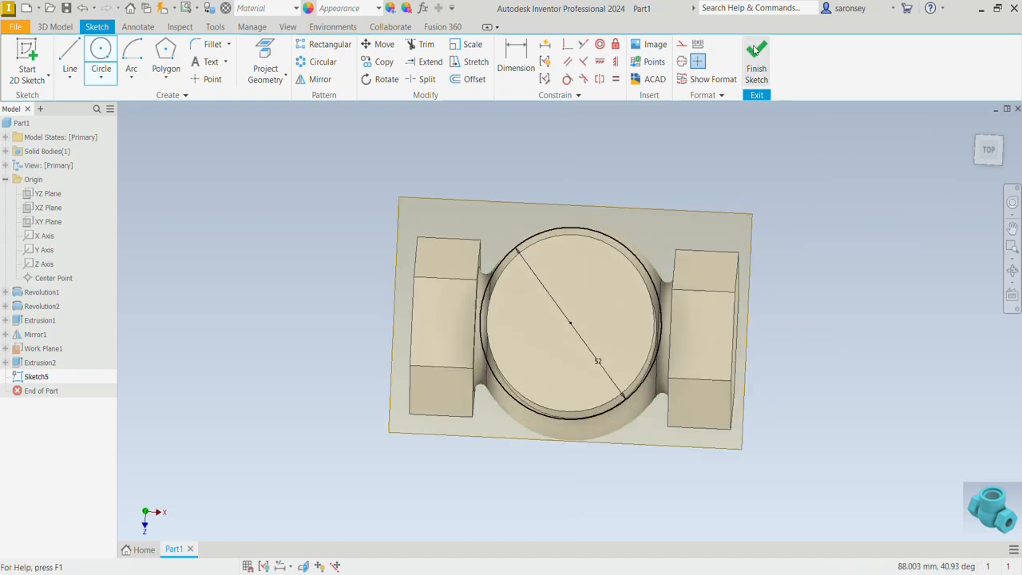
Extrude the 52 mm circle 14 mm downward along the neck as a join
{"action": "key", "text": "e"}
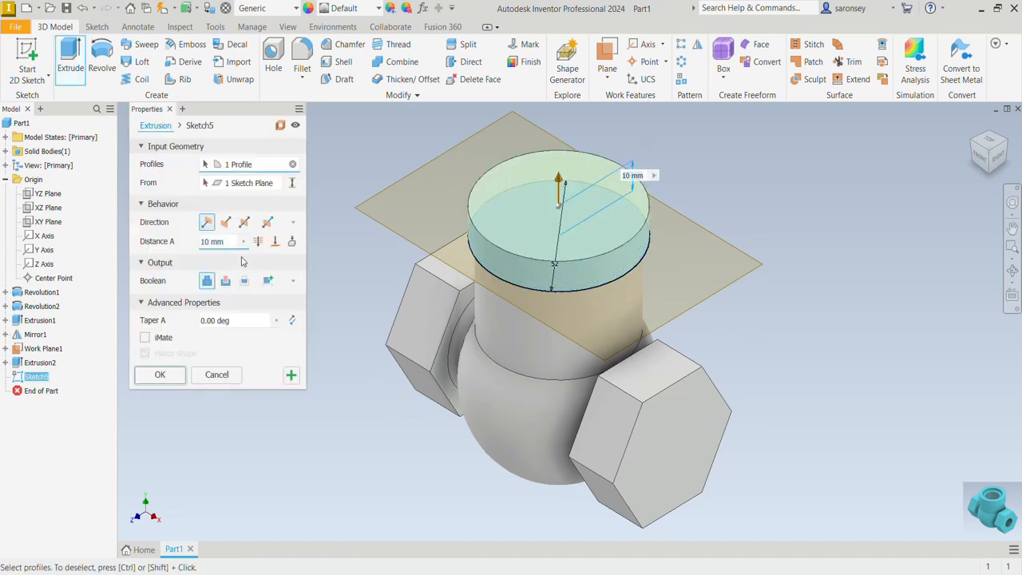
{"action": "left_click", "coordinate": [226, 223]}
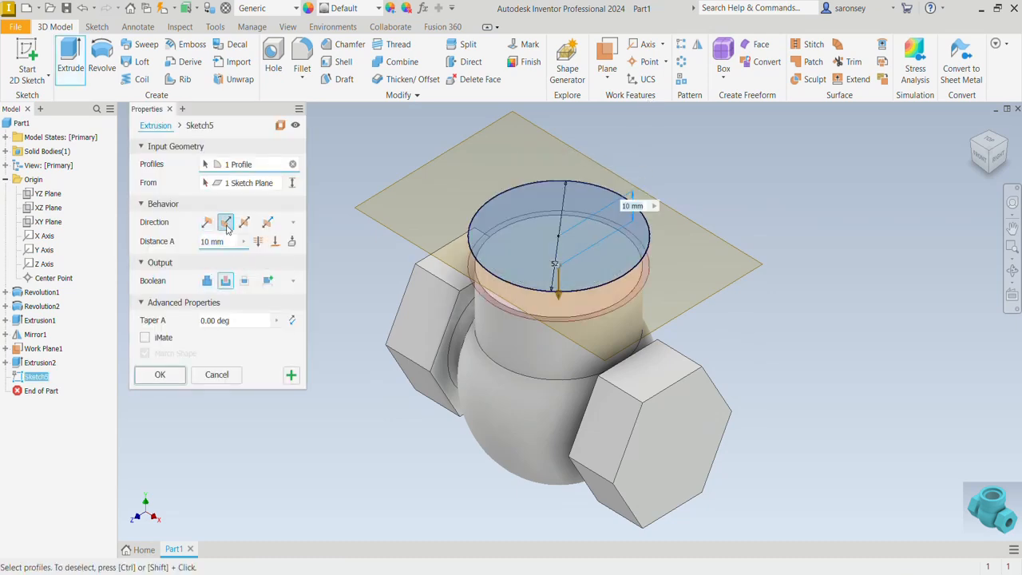
{"action": "left_click", "coordinate": [207, 281]}
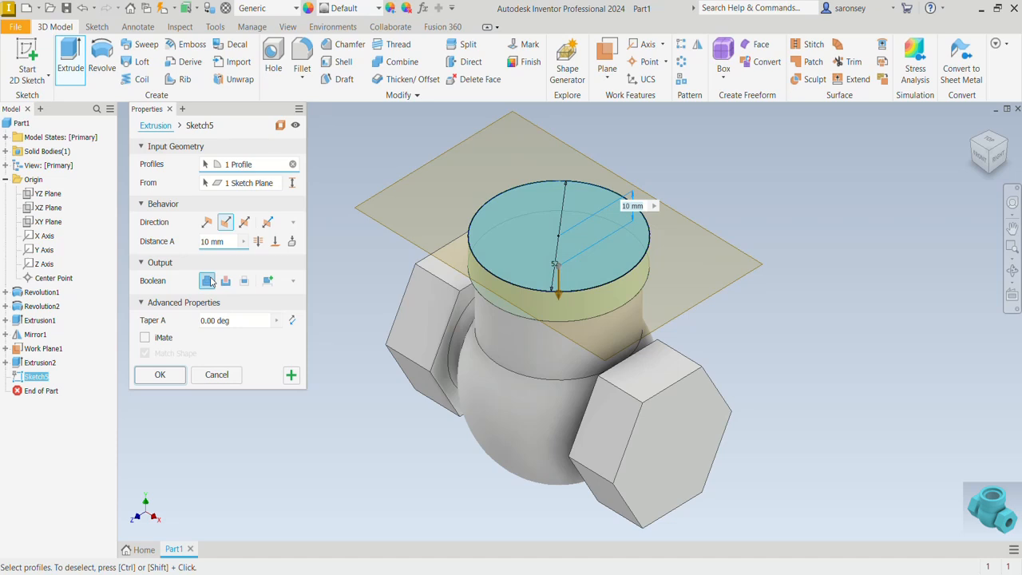
{"action": "left_click", "coordinate": [227, 242]}
{"action": "type", "text": "1"}
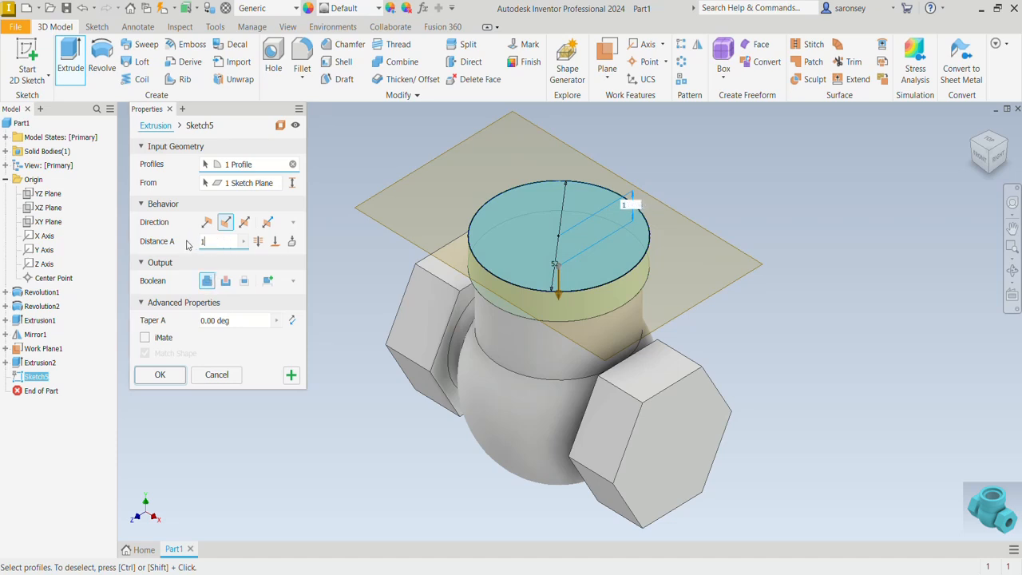
{"action": "type", "text": "4"}
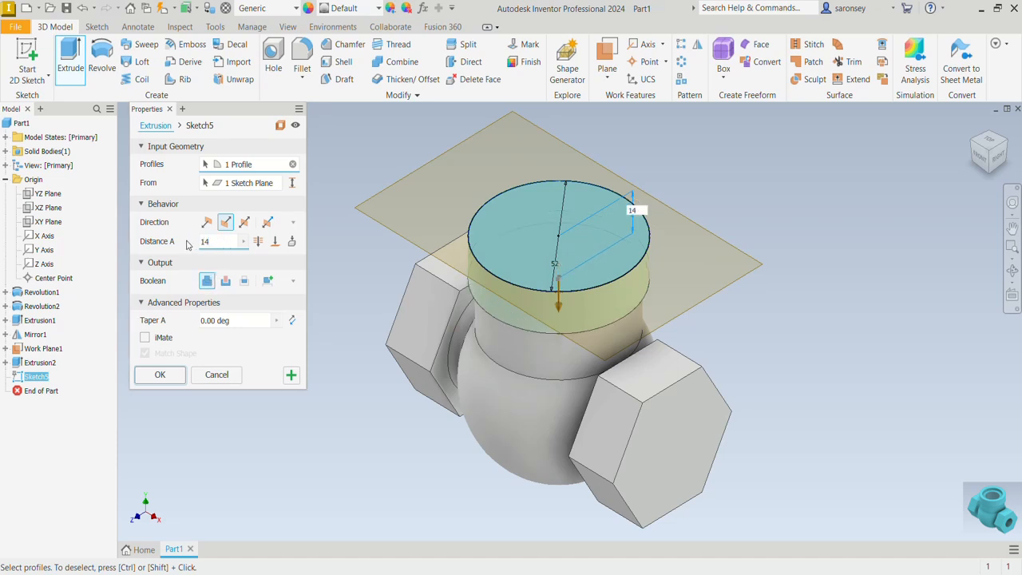
{"action": "left_click", "coordinate": [163, 376]}
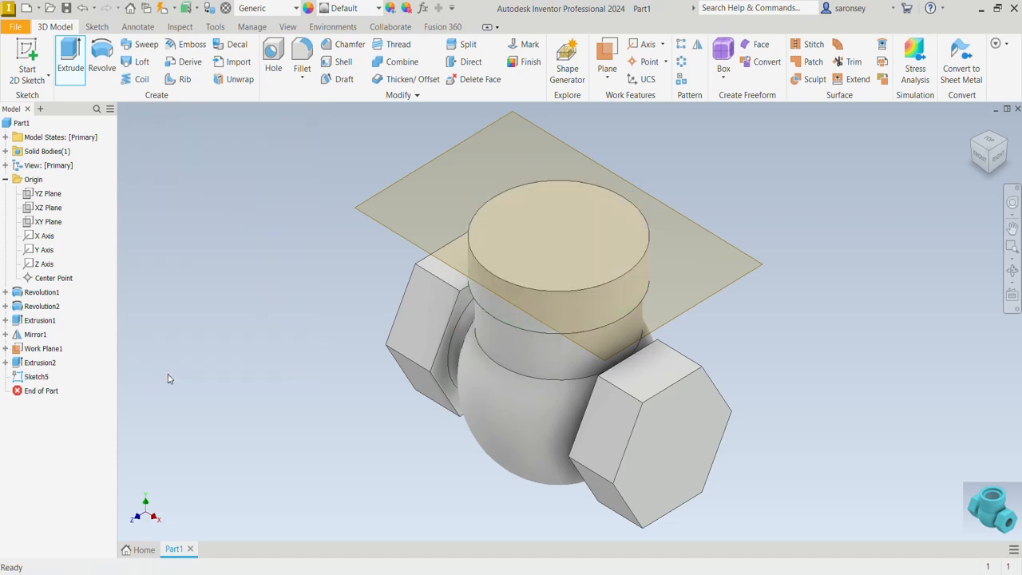
Hide the offset work plane at the top of the neck
{"action": "left_click", "coordinate": [739, 279]}
{"action": "right_click", "coordinate": [739, 278]}
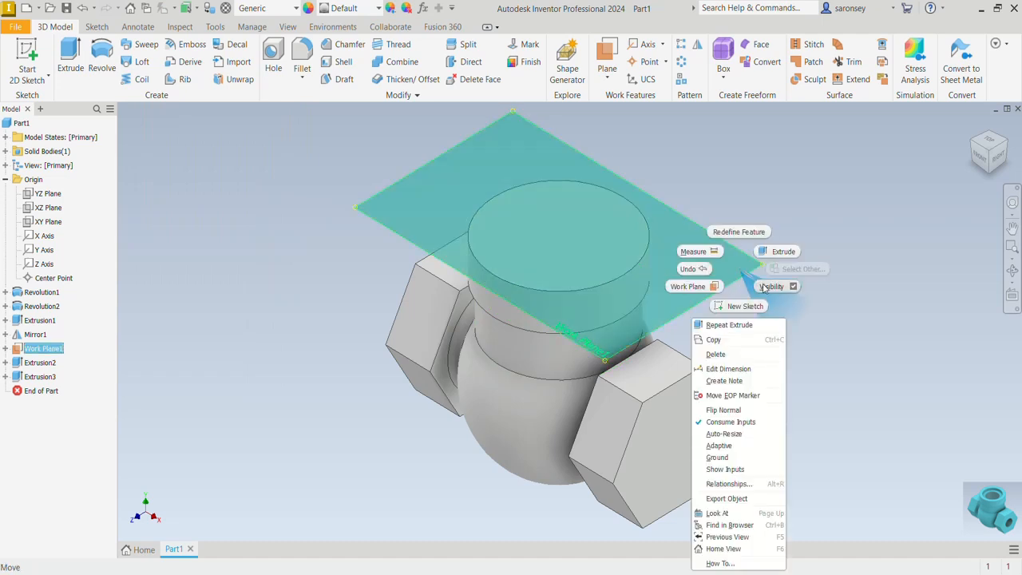
{"action": "left_click", "coordinate": [773, 289]}
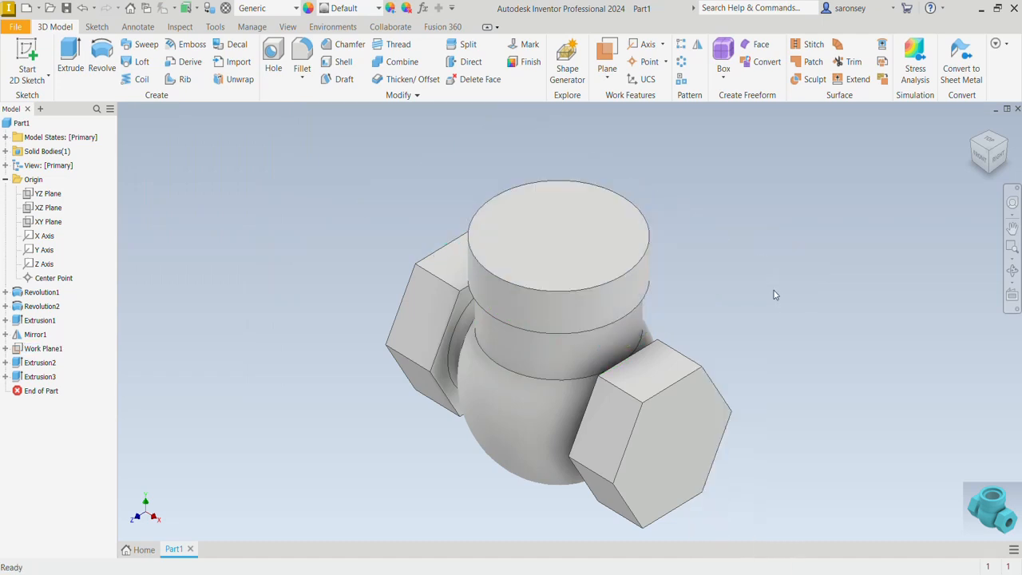
Sketch a 40 mm diameter circle centered on the origin on the neck's top face and finish the sketch
{"action": "left_click", "coordinate": [628, 245]}
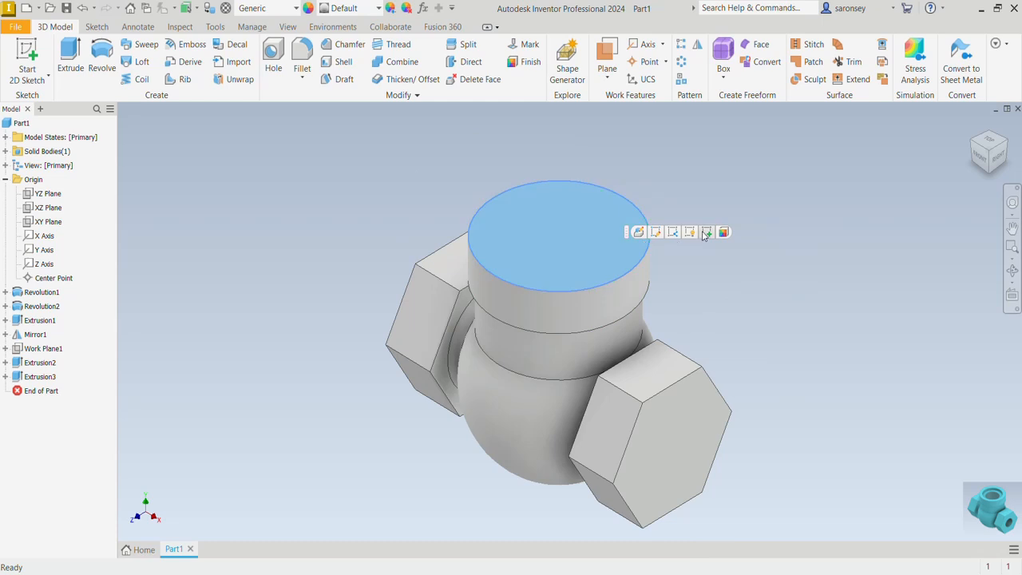
{"action": "left_click", "coordinate": [708, 232]}
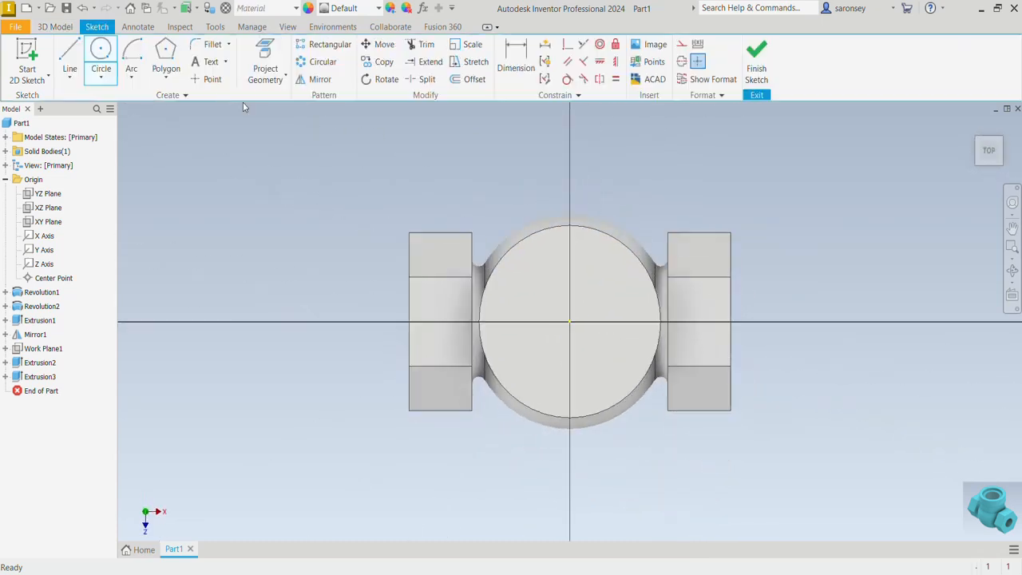
{"action": "left_click", "coordinate": [101, 53]}
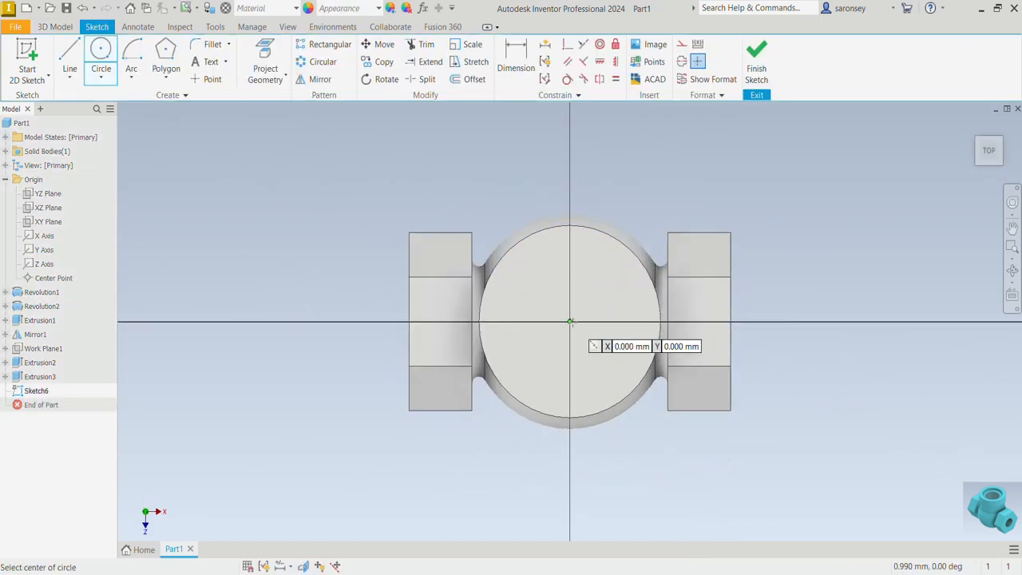
{"action": "left_click", "coordinate": [570, 322]}
{"action": "type", "text": "40"}
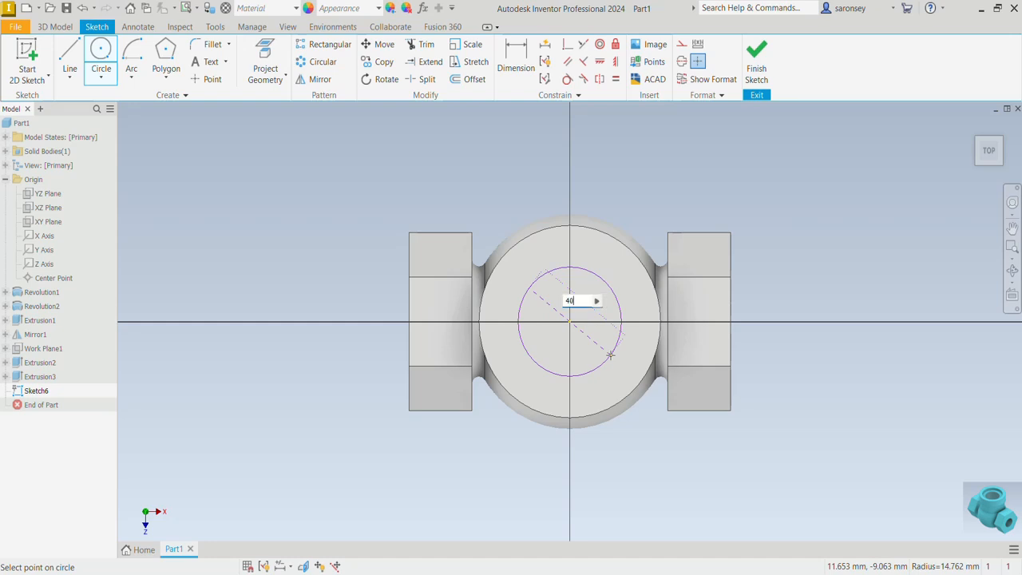
{"action": "key", "text": "Return"}
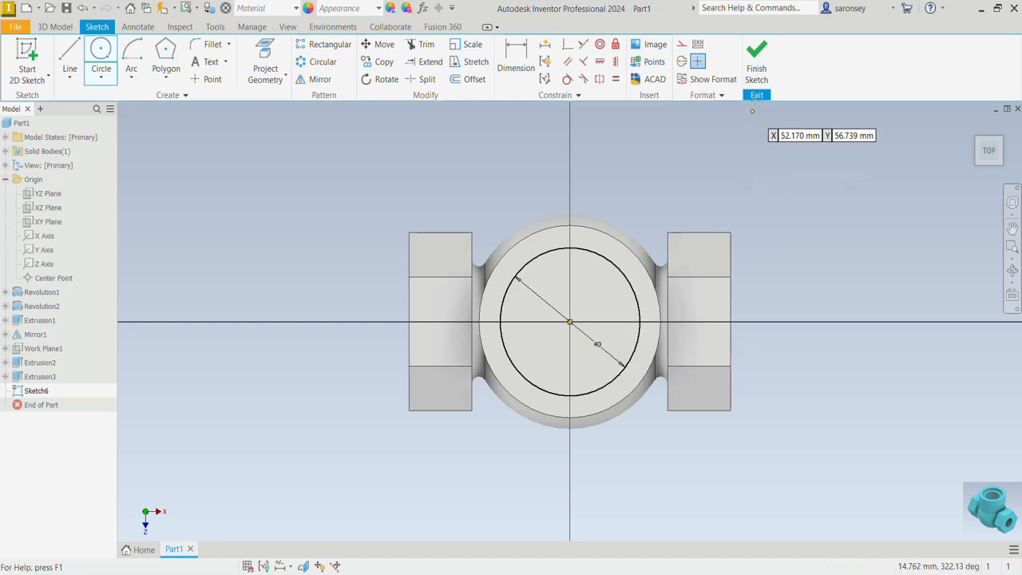
{"action": "left_click", "coordinate": [756, 71]}
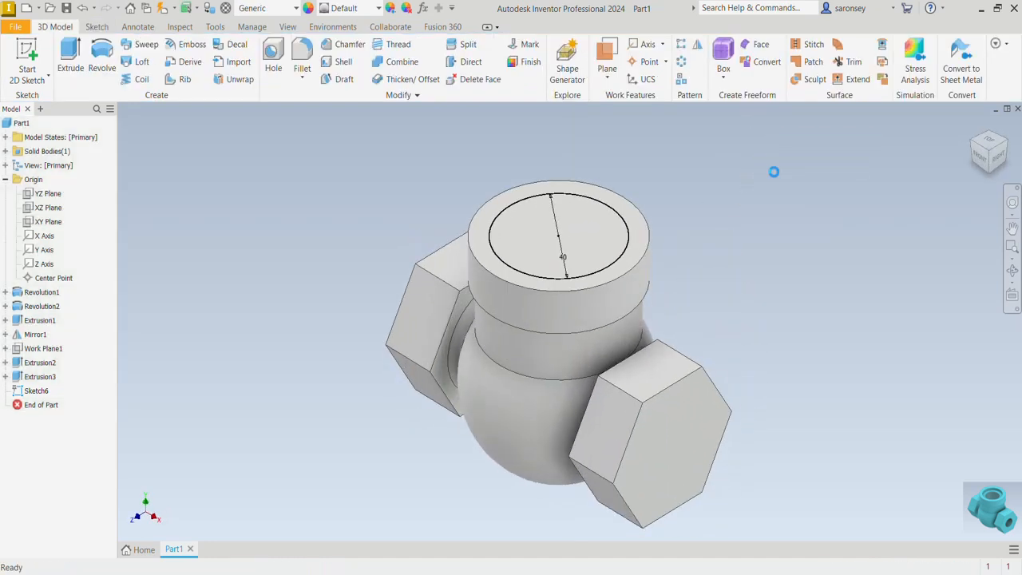
Extrude the 40 mm circle 5 mm down into the neck as a cut
{"action": "key", "text": "e"}
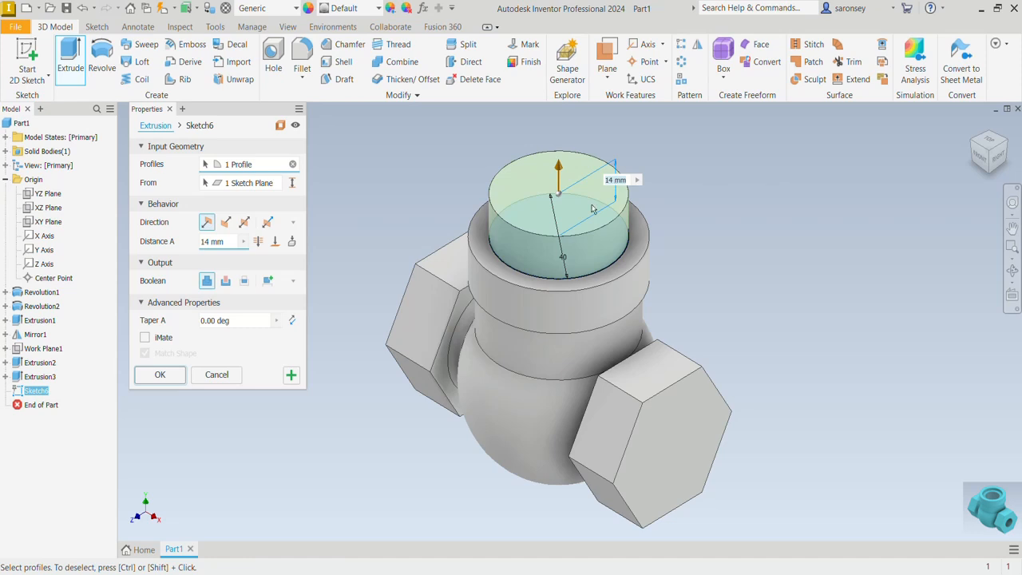
{"action": "left_click", "coordinate": [225, 280]}
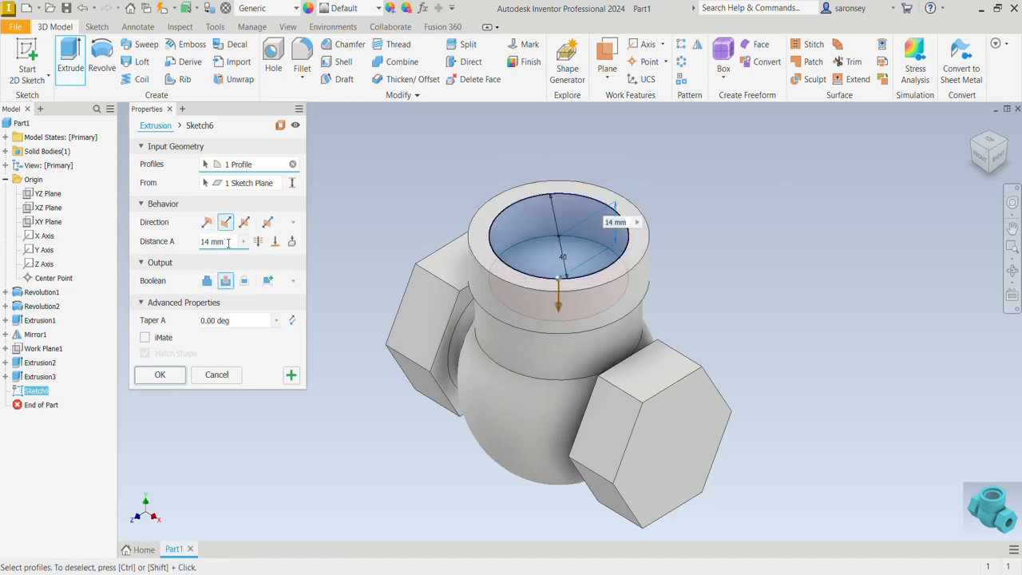
{"action": "type", "text": "5"}
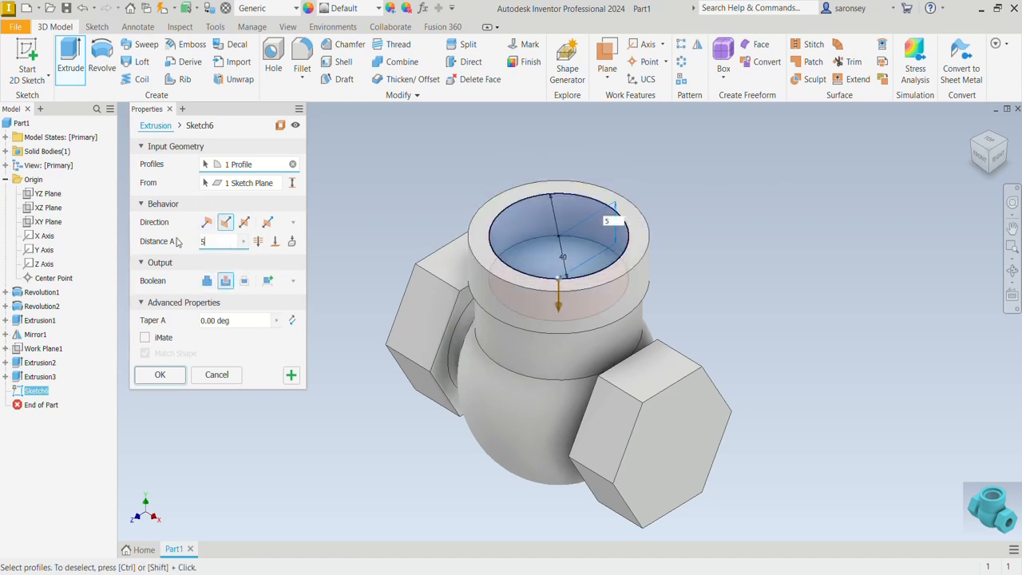
{"action": "left_click", "coordinate": [160, 375]}
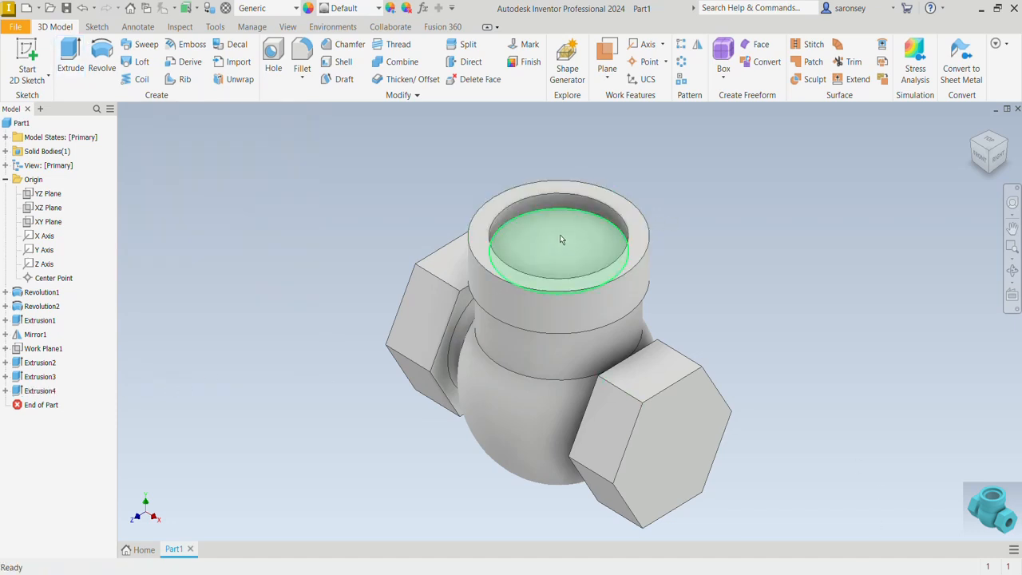
Start a tapped hole with BSP Pipe Threads in size 7/8
{"action": "left_click", "coordinate": [272, 57]}
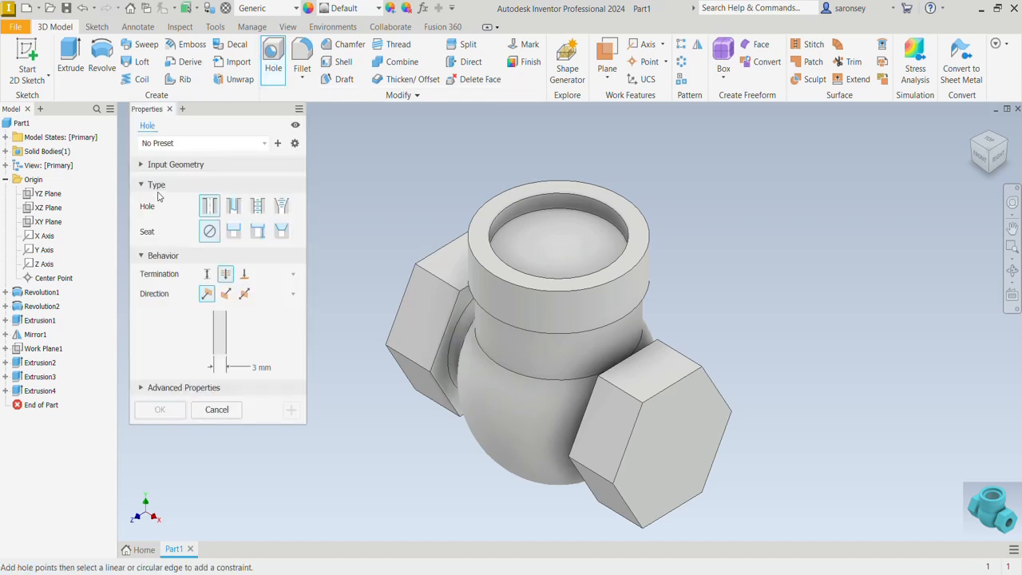
{"action": "left_click", "coordinate": [258, 207]}
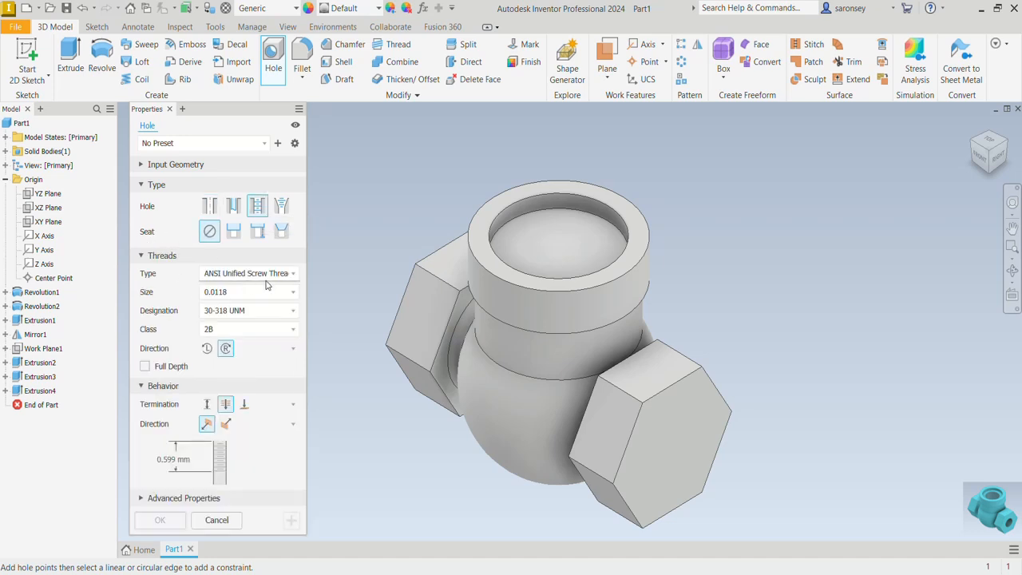
{"action": "left_click", "coordinate": [292, 275]}
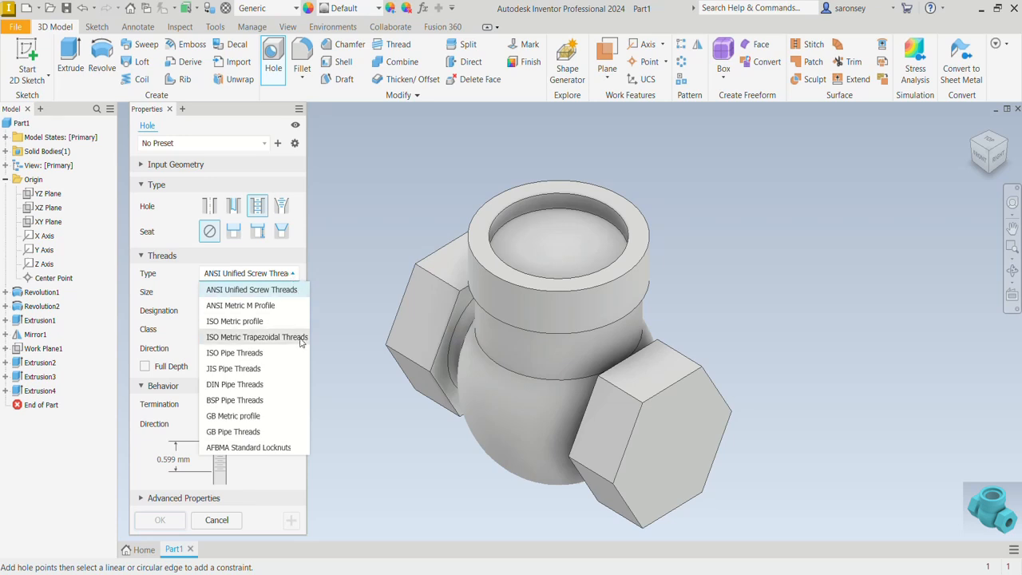
{"action": "left_click", "coordinate": [268, 401]}
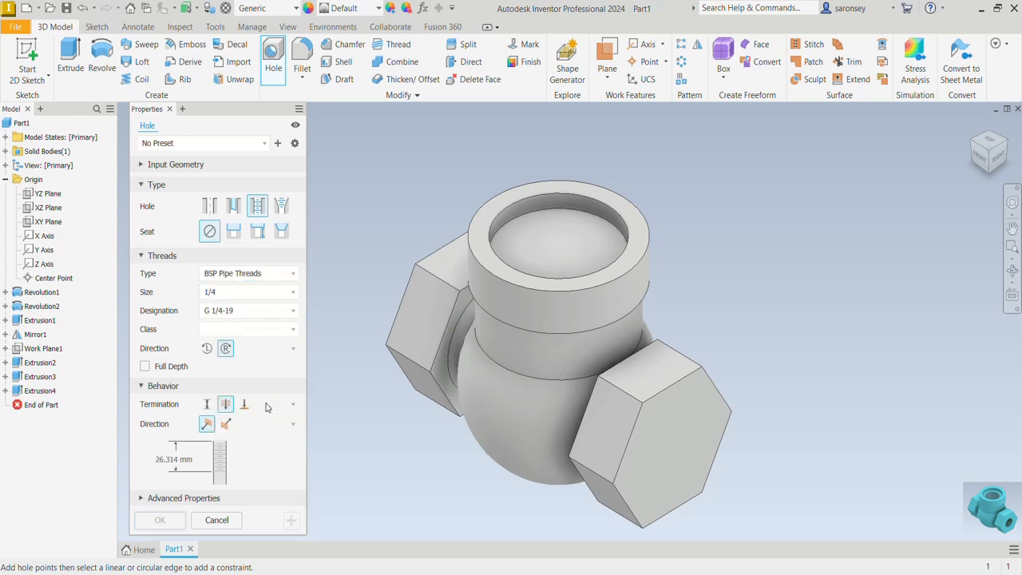
{"action": "left_click", "coordinate": [293, 293]}
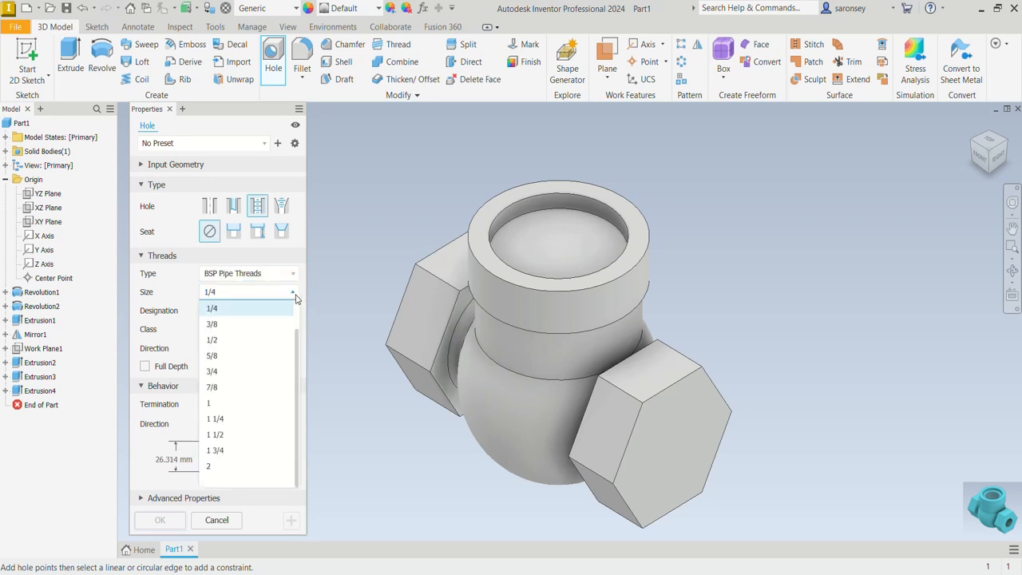
{"action": "left_click", "coordinate": [240, 387]}
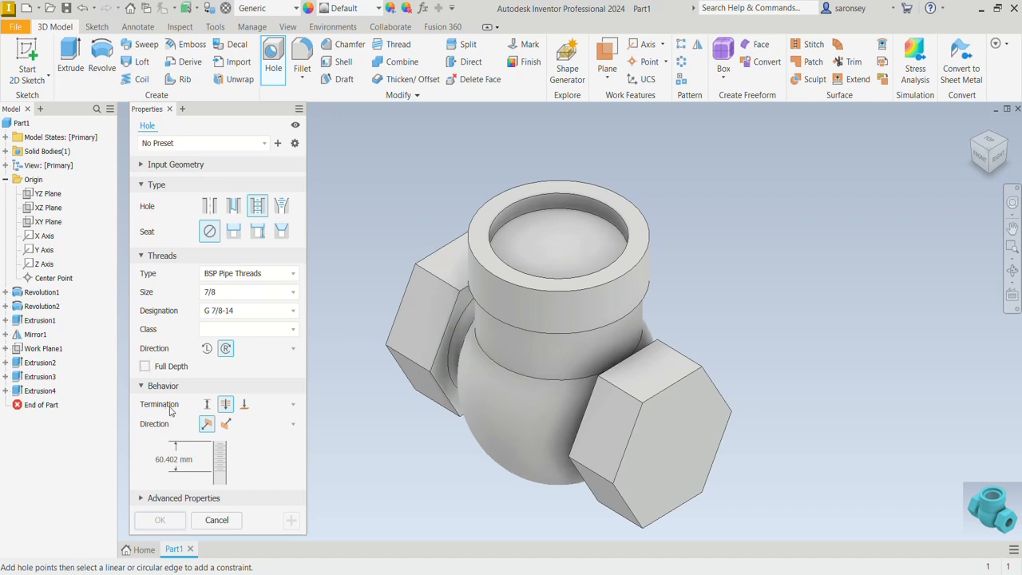
Set the tapped hole to distance termination with a flat drill point, 24 mm thread depth and 39 mm hole depth
{"action": "left_click", "coordinate": [206, 408]}
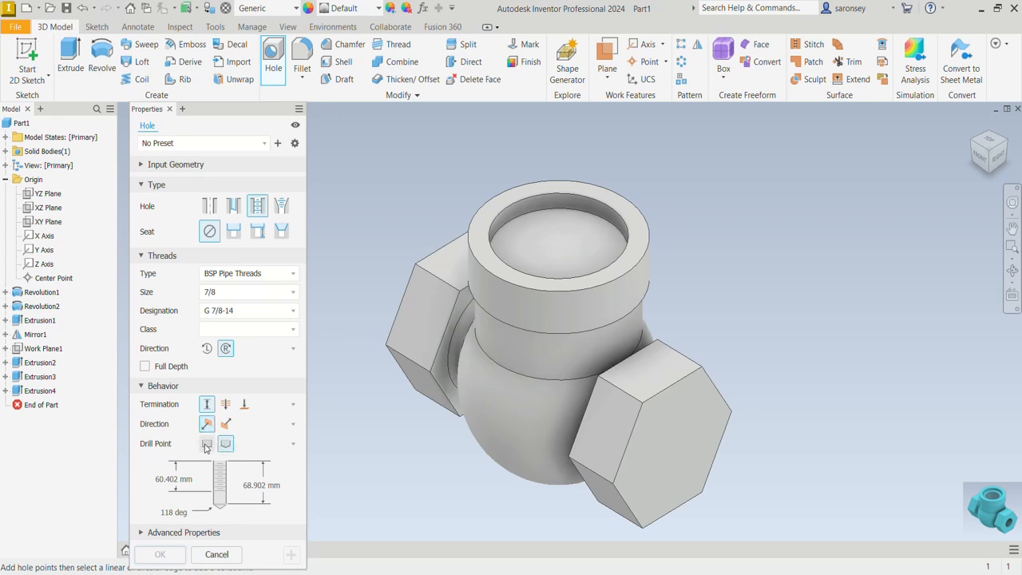
{"action": "left_click", "coordinate": [206, 444]}
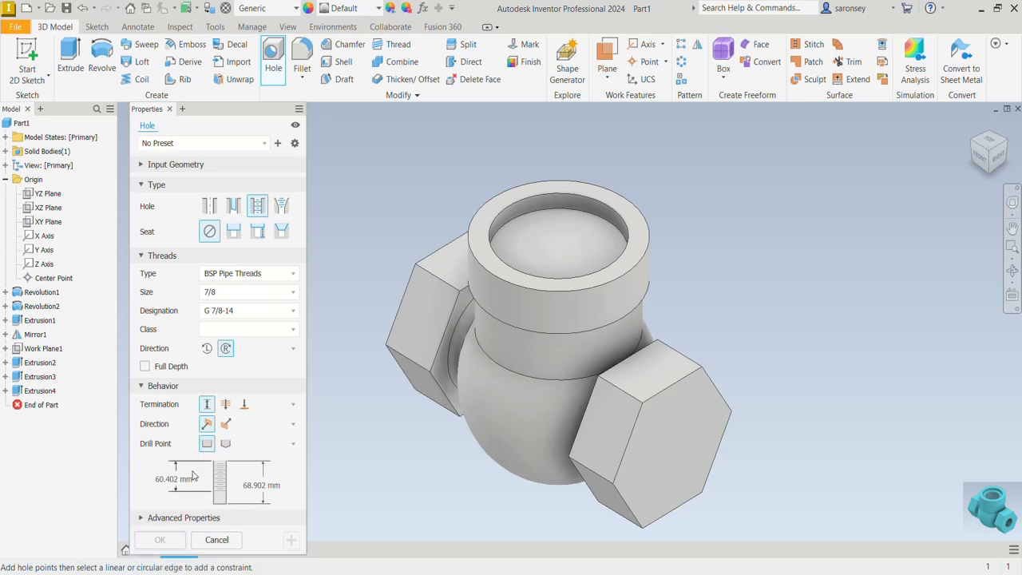
{"action": "left_click", "coordinate": [183, 478]}
{"action": "type", "text": "24"}
{"action": "left_click", "coordinate": [254, 485]}
{"action": "type", "text": "3"}
{"action": "type", "text": "0"}
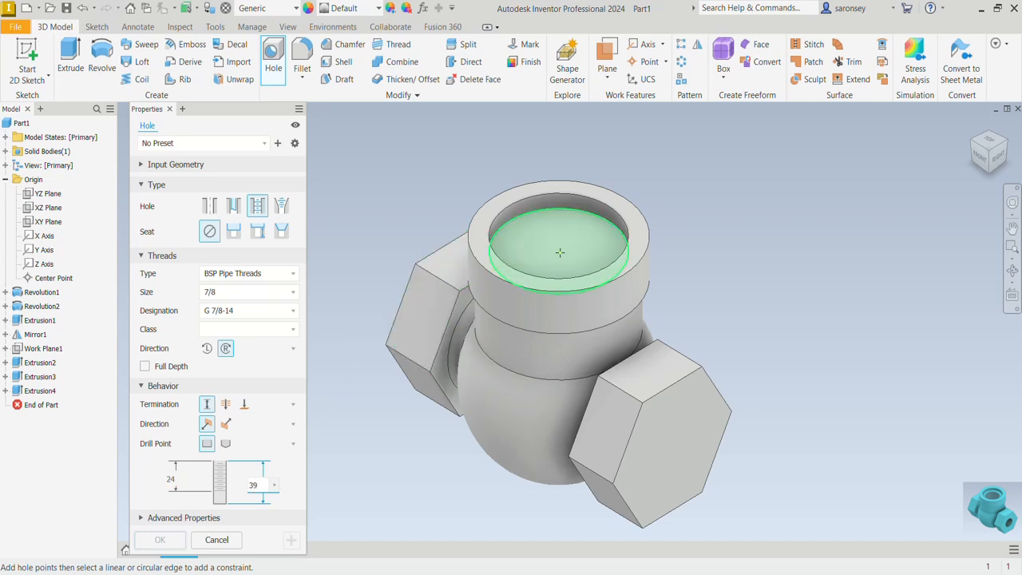
Place the tapped hole on the floor of the neck recess, concentric with its circular edge, and create it
{"action": "left_click", "coordinate": [566, 231]}
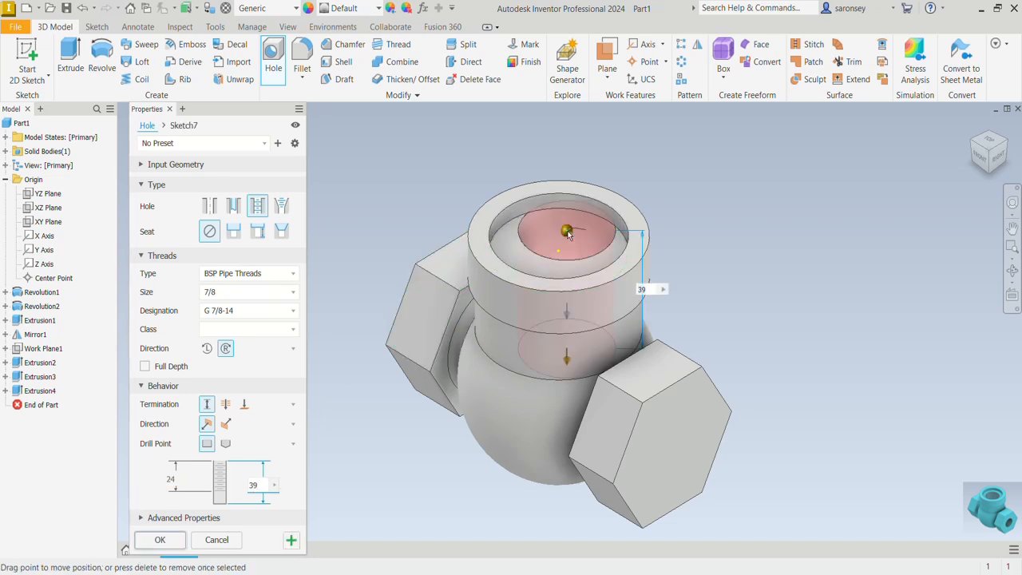
{"action": "left_click", "coordinate": [518, 219]}
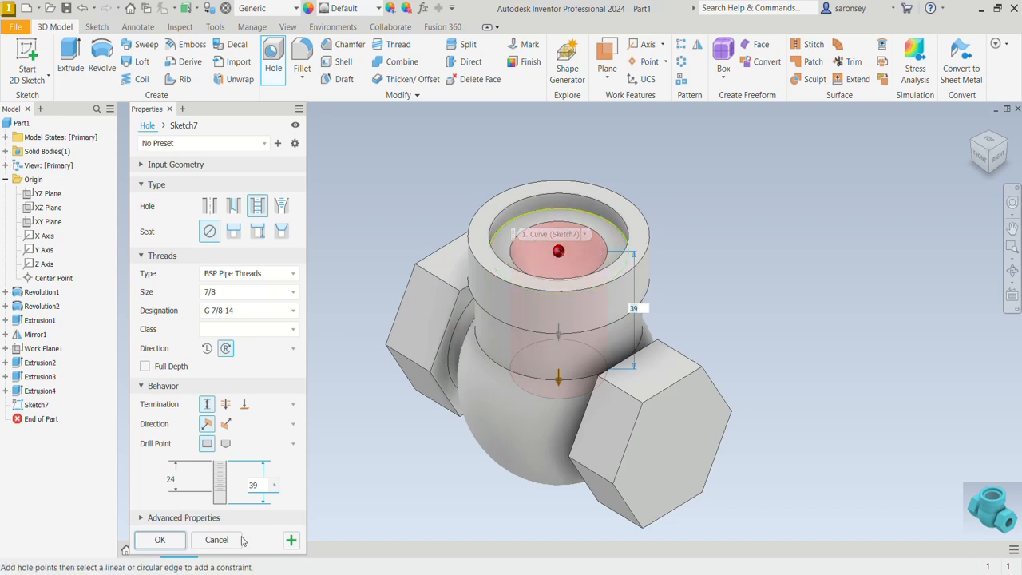
{"action": "left_click", "coordinate": [178, 540]}
Set up a second BSP tapped hole in size 1/2 with 18 mm thread depth and 34 mm hole depth
{"action": "key", "text": "F4"}
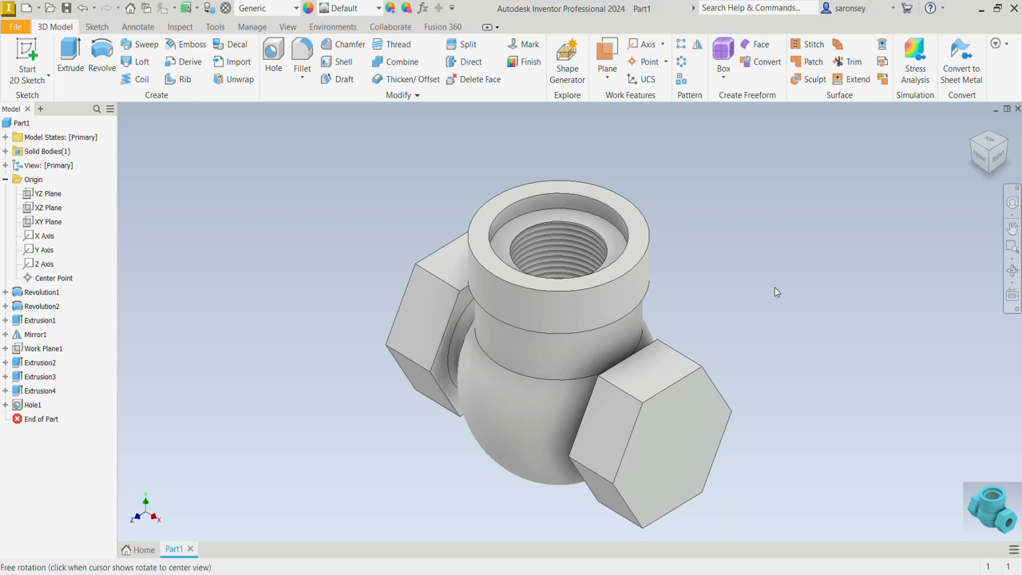
{"action": "left_click_drag", "start_coordinate": [773, 290], "coordinate": [615, 433]}
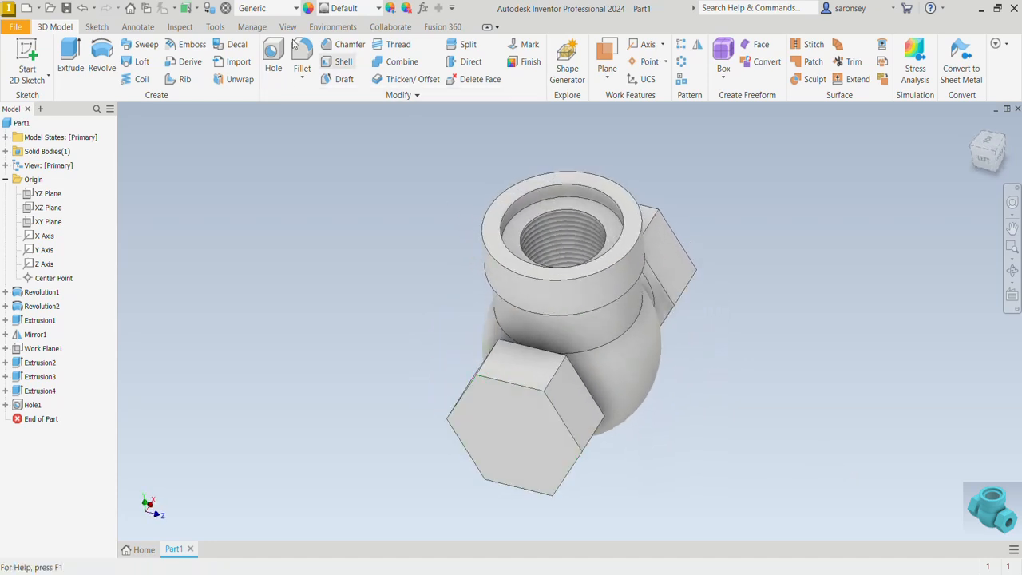
{"action": "left_click", "coordinate": [272, 57]}
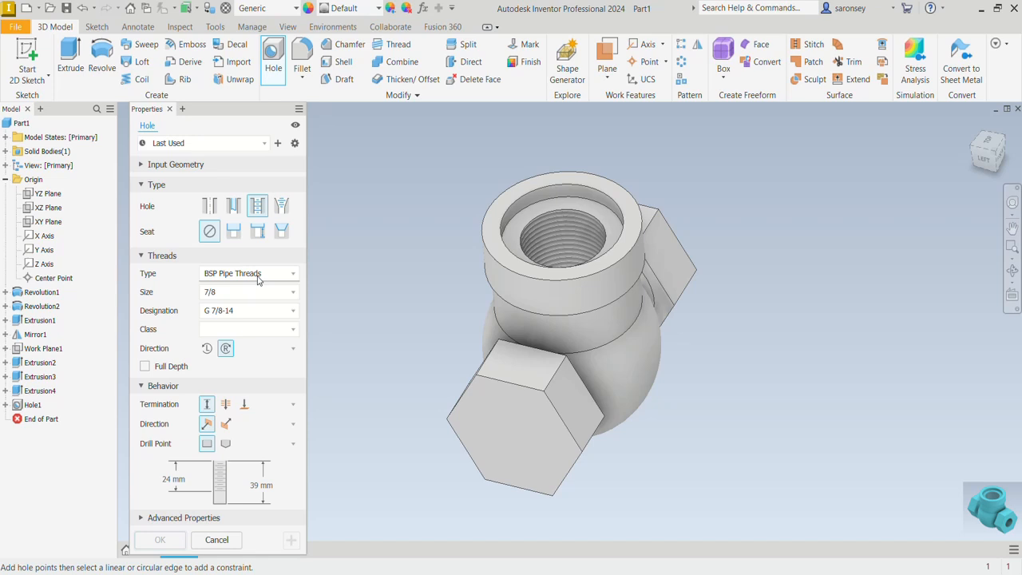
{"action": "left_click", "coordinate": [292, 294]}
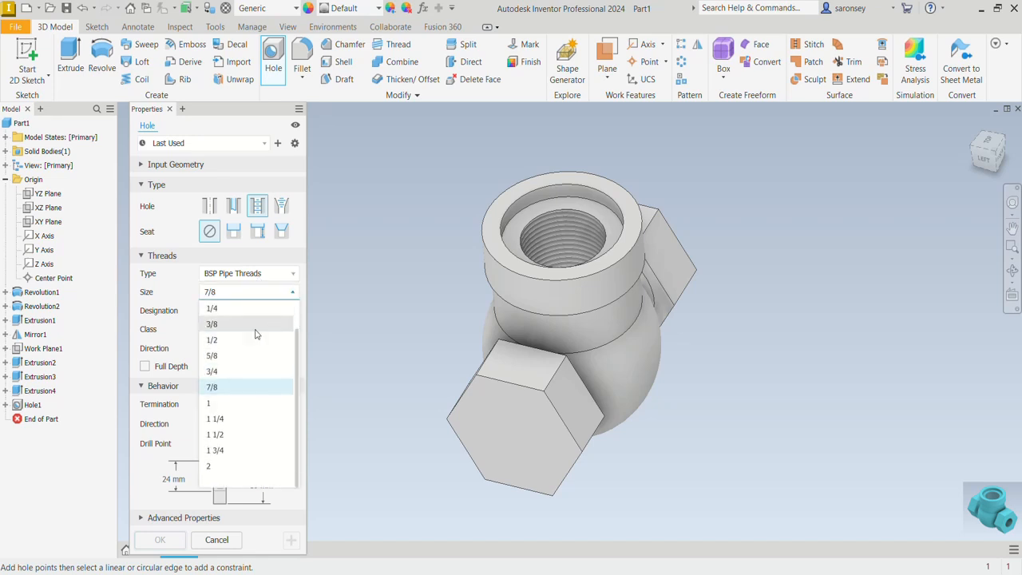
{"action": "left_click", "coordinate": [230, 342]}
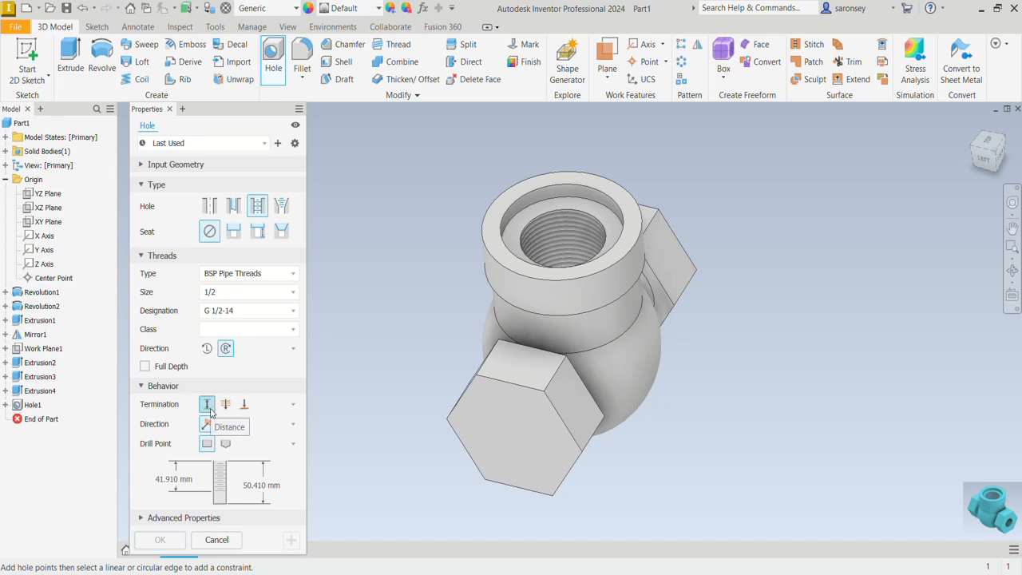
{"action": "left_click", "coordinate": [184, 479]}
{"action": "type", "text": "18"}
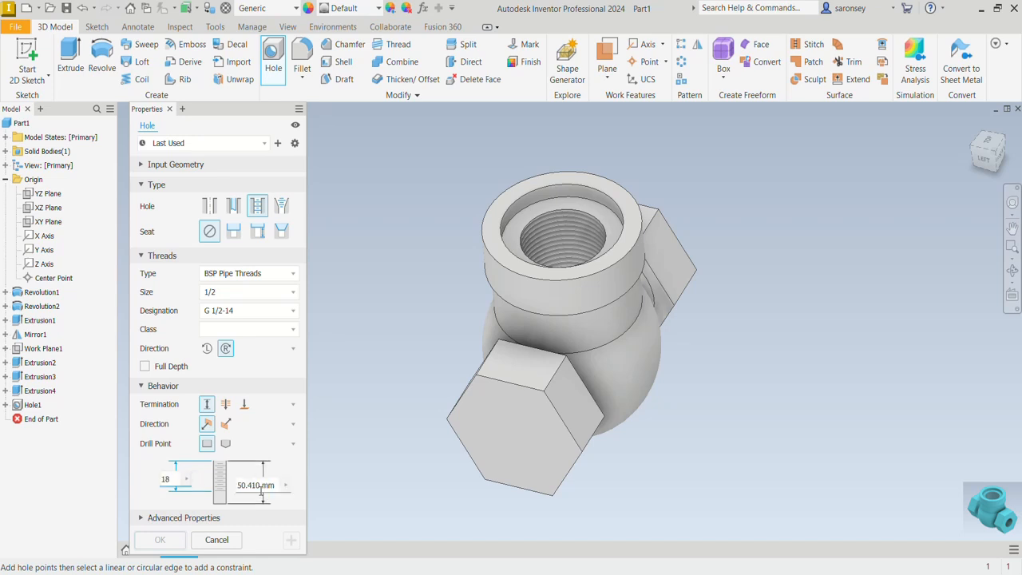
{"action": "left_click", "coordinate": [260, 490]}
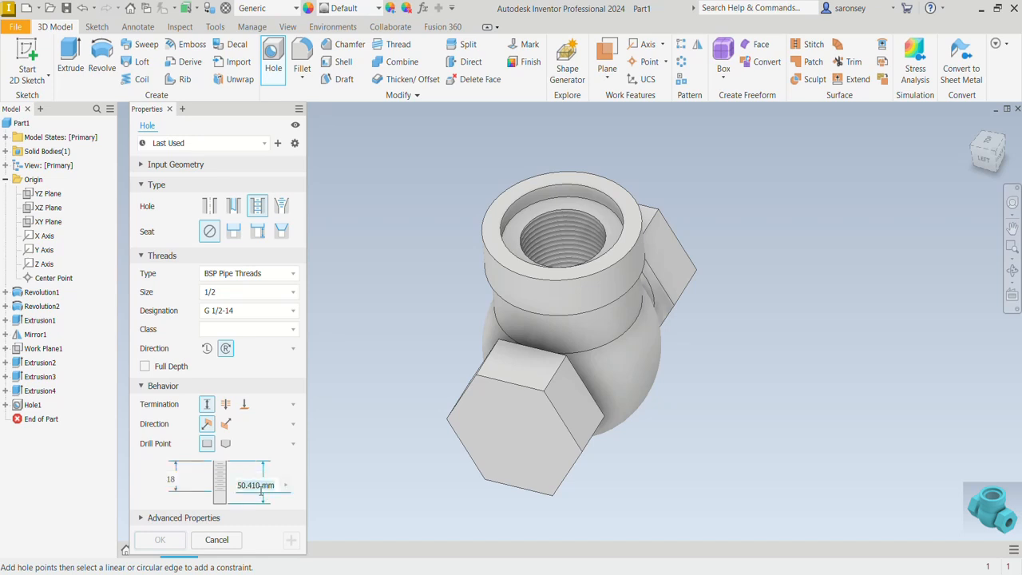
{"action": "type", "text": "34"}
Place the 1/2 tapped hole on the hexagonal end face, constrain its point coincident with the face's center, and create it
{"action": "left_click", "coordinate": [515, 420]}
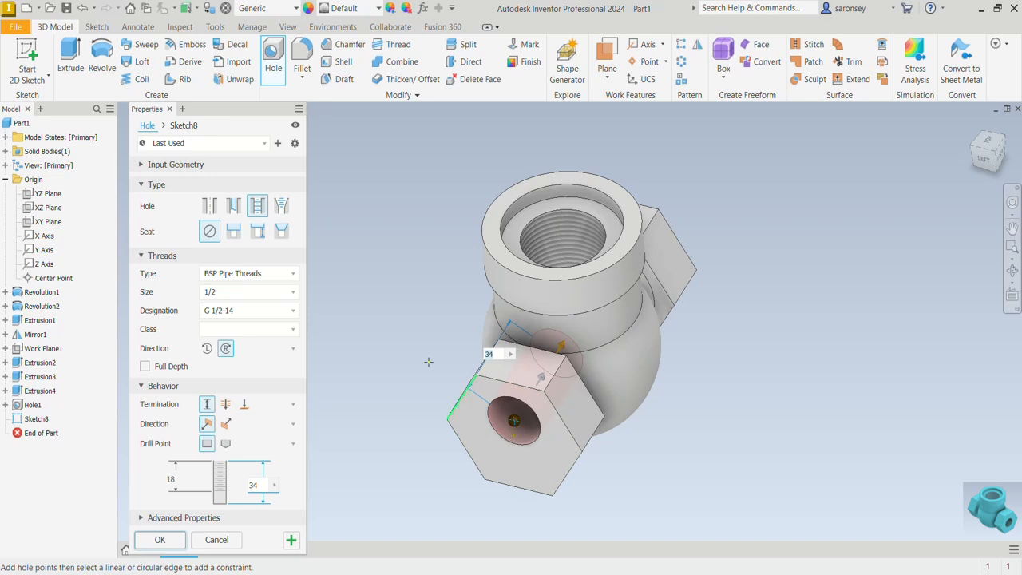
{"action": "left_click", "coordinate": [182, 130]}
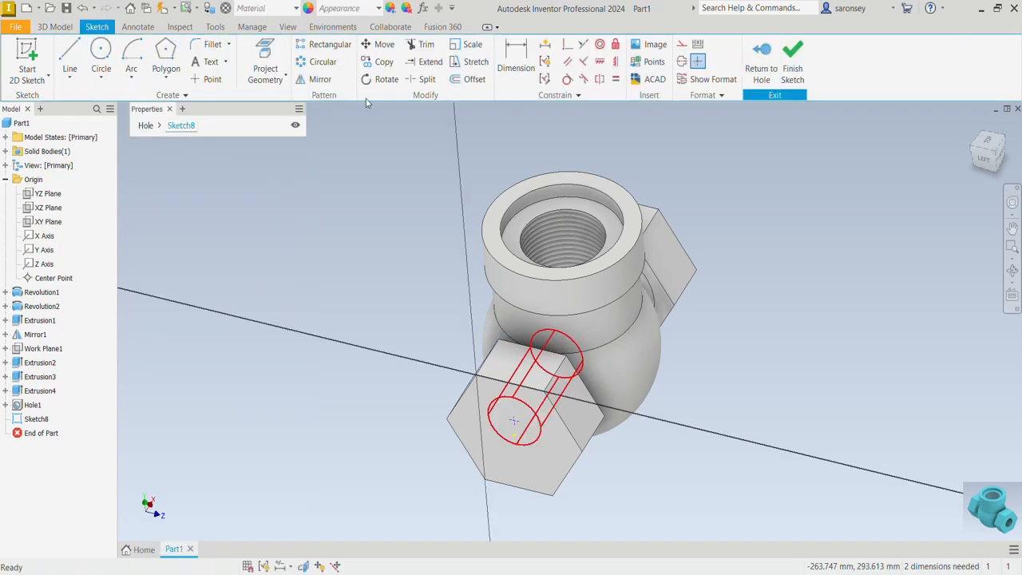
{"action": "left_click", "coordinate": [567, 46]}
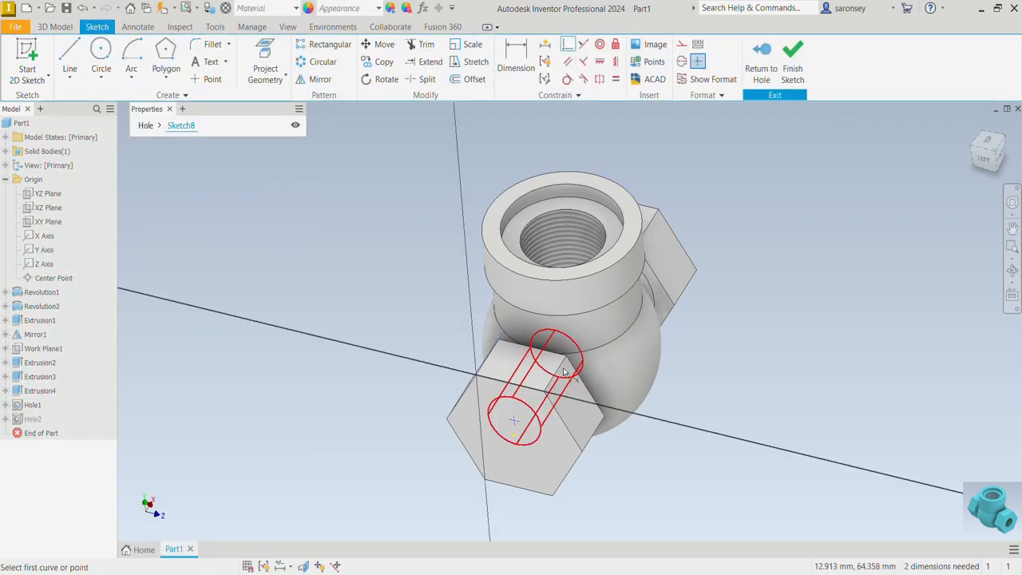
{"action": "left_click", "coordinate": [515, 438]}
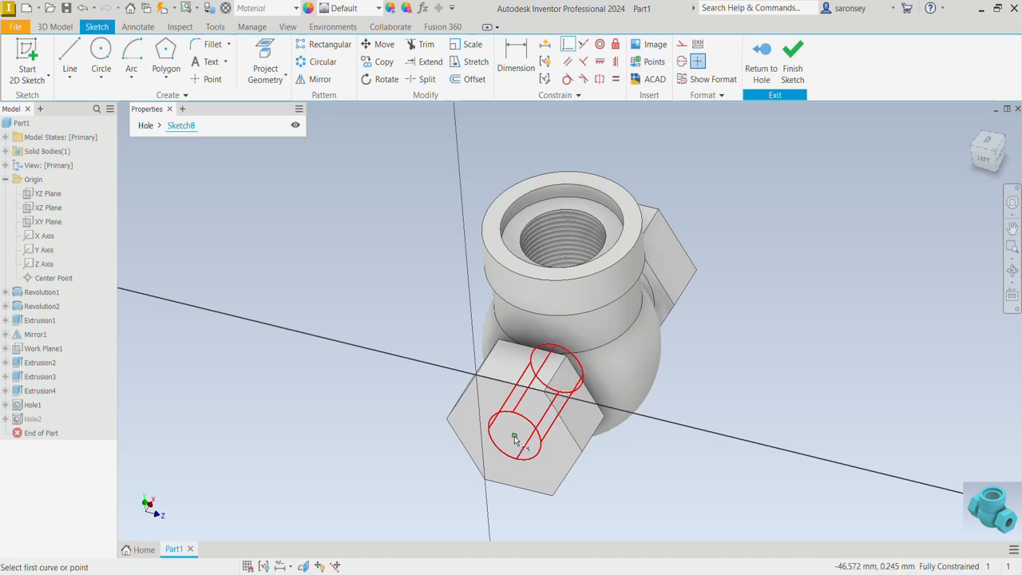
{"action": "left_click", "coordinate": [143, 129]}
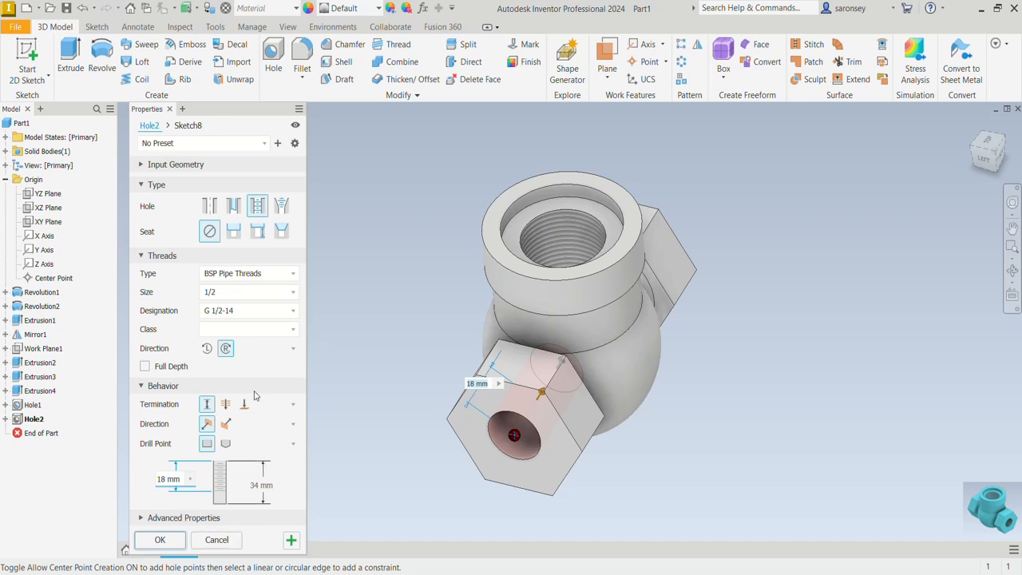
{"action": "left_click", "coordinate": [178, 545]}
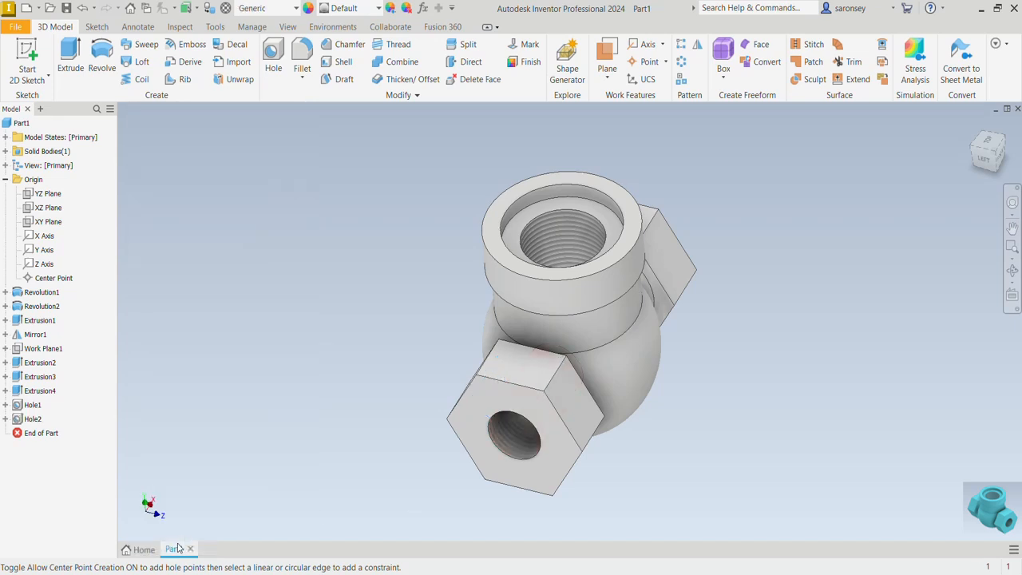
Inspect the valve body's internal bores in a temporary half section view through the XY plane, then restore the full body
{"action": "mouse_move", "coordinate": [659, 531]}
{"action": "middle_mouse_down", "text": "shift"}
{"action": "mouse_move", "coordinate": [682, 468]}
{"action": "mouse_move", "coordinate": [705, 463]}
{"action": "mouse_move", "coordinate": [661, 454]}
{"action": "mouse_move", "coordinate": [650, 471]}
{"action": "middle_mouse_up", "text": "shift"}
{"action": "scroll", "coordinate": [650, 471], "scroll_direction": "down", "scroll_amount": 3}
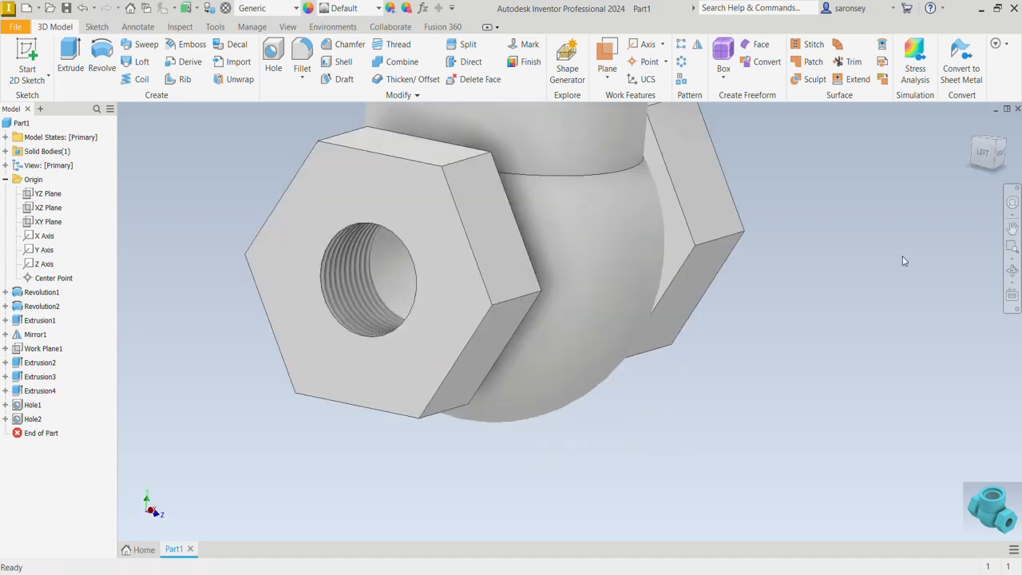
{"action": "left_click", "coordinate": [972, 128]}
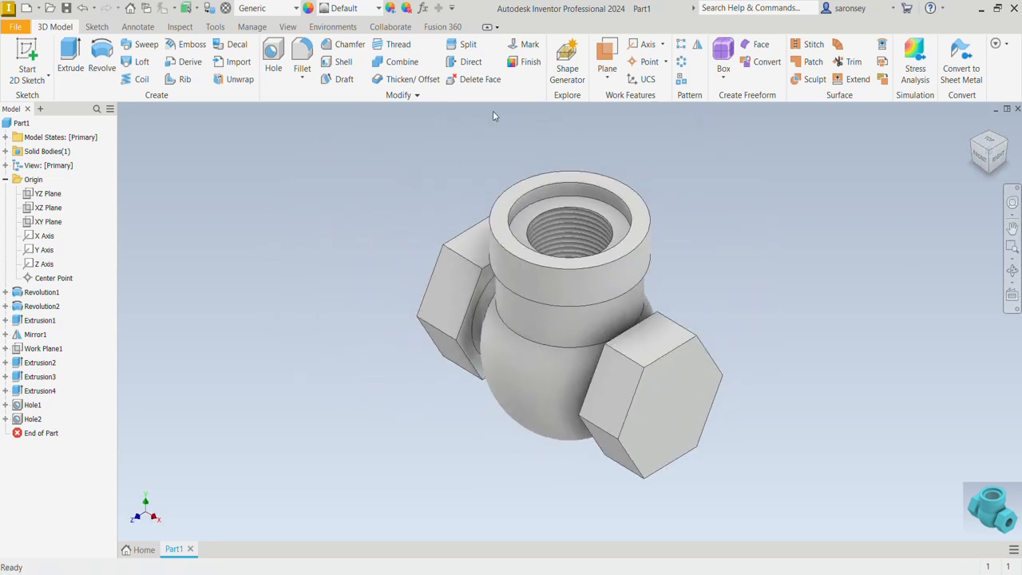
{"action": "left_click", "coordinate": [287, 26]}
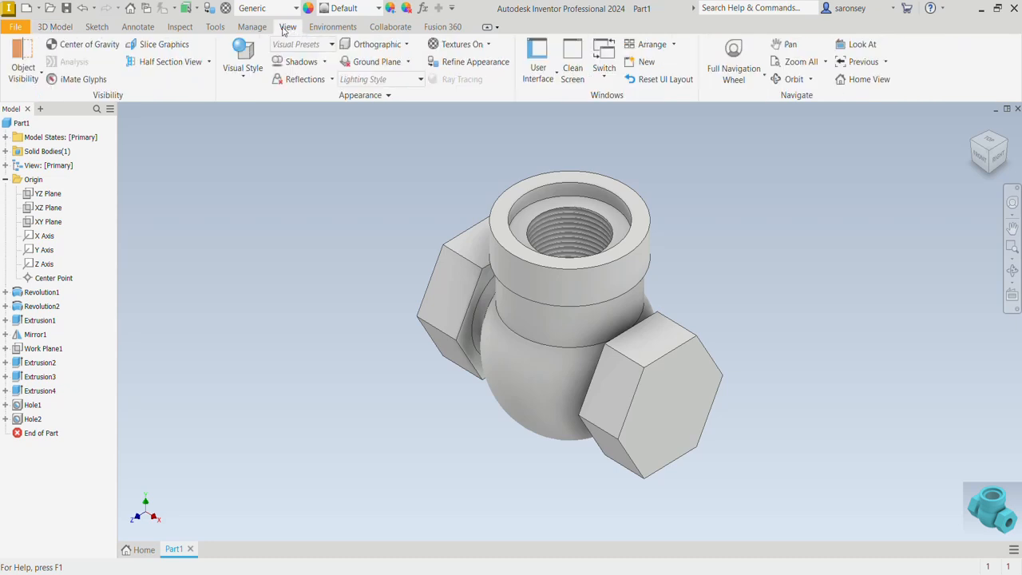
{"action": "left_click", "coordinate": [244, 76]}
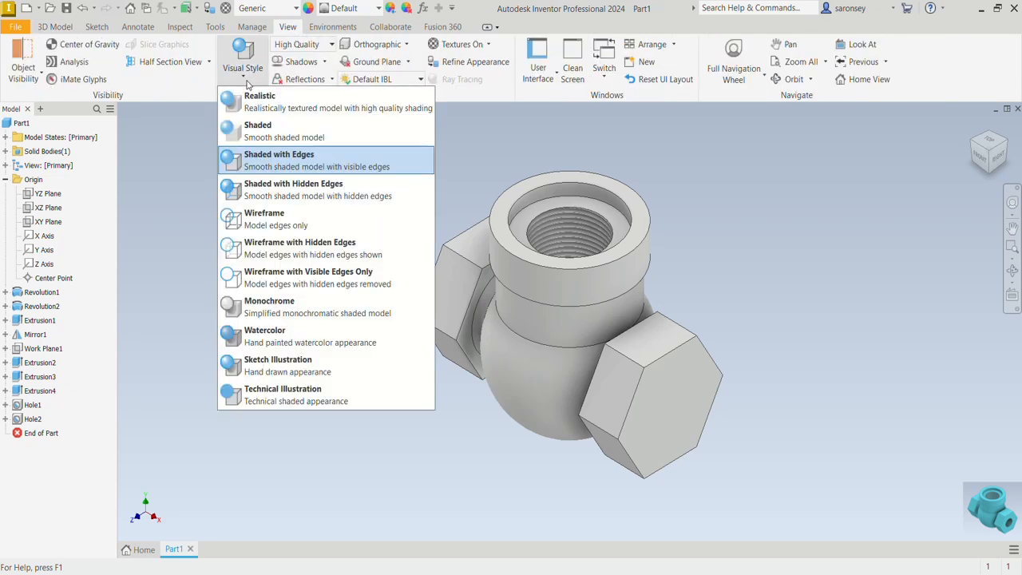
{"action": "left_click", "coordinate": [206, 82]}
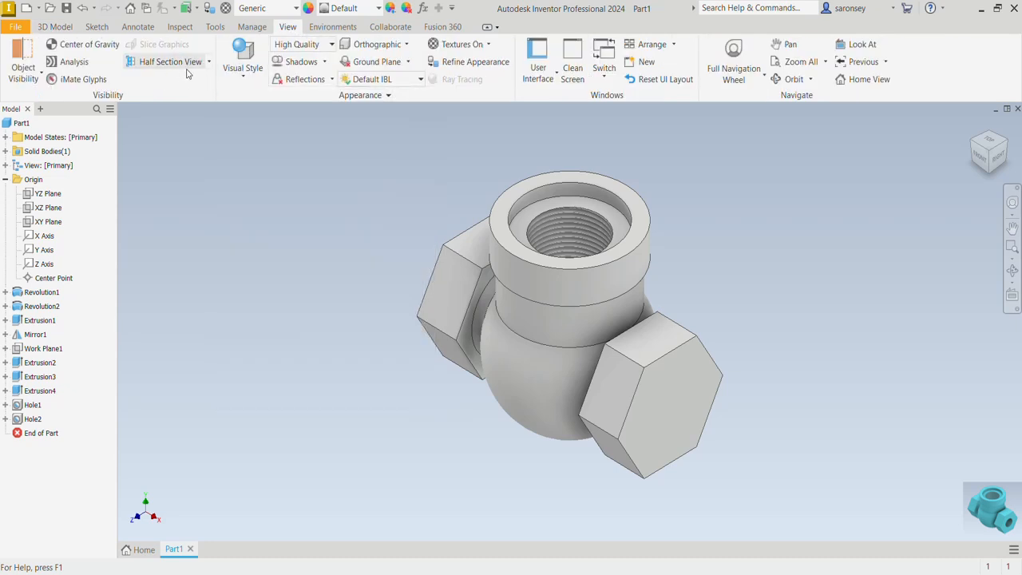
{"action": "left_click", "coordinate": [209, 63]}
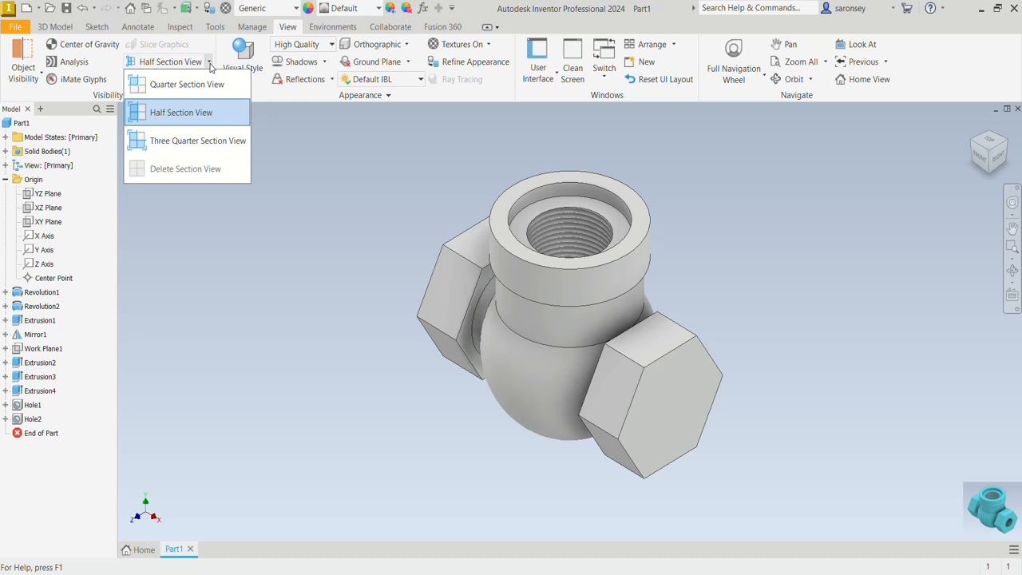
{"action": "left_click", "coordinate": [202, 115]}
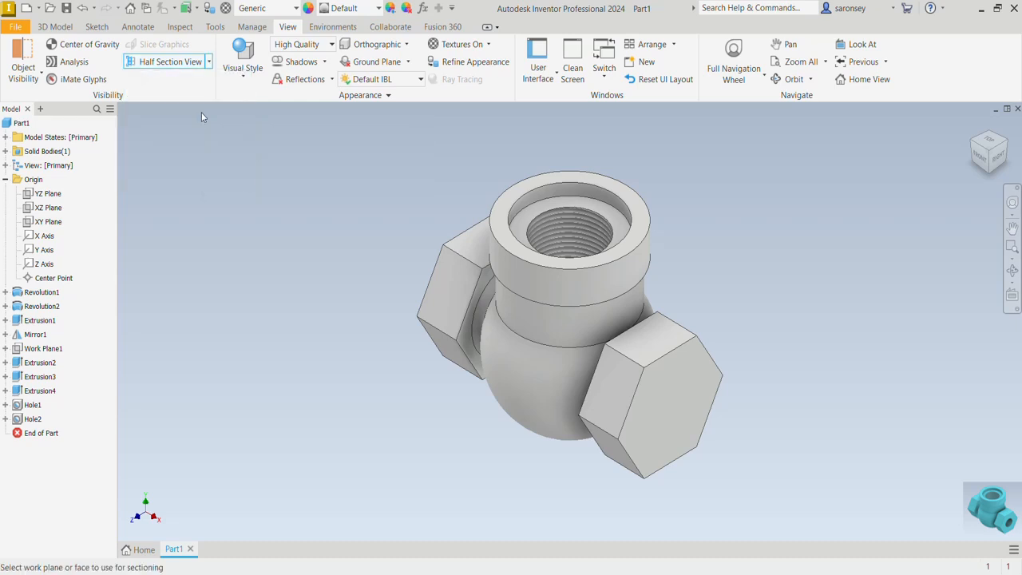
{"action": "left_click", "coordinate": [49, 223]}
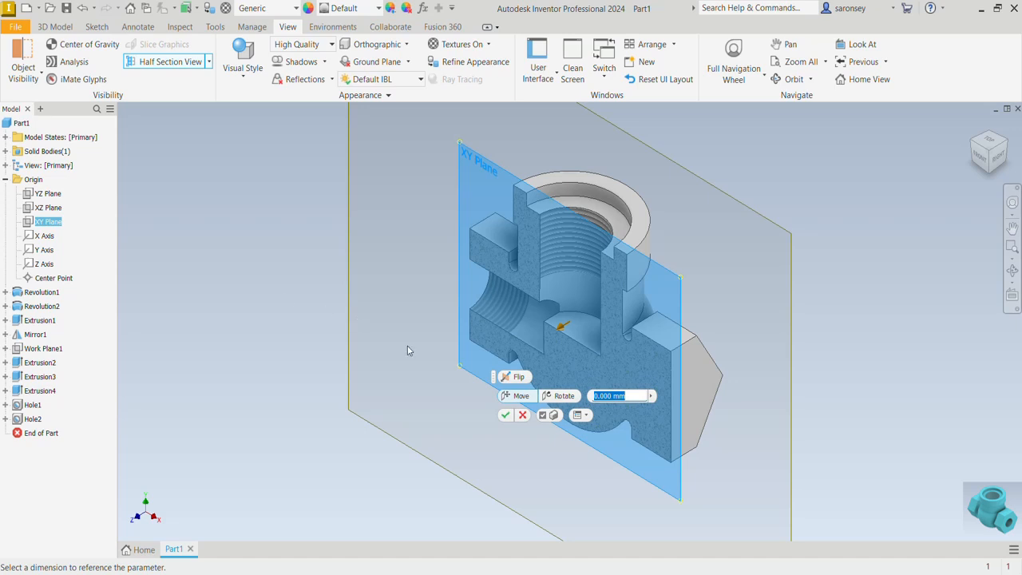
{"action": "mouse_move", "coordinate": [671, 479]}
{"action": "middle_mouse_down", "text": "shift"}
{"action": "mouse_move", "coordinate": [758, 449]}
{"action": "mouse_move", "coordinate": [714, 434]}
{"action": "mouse_move", "coordinate": [721, 487]}
{"action": "mouse_move", "coordinate": [672, 483]}
{"action": "mouse_move", "coordinate": [678, 463]}
{"action": "mouse_move", "coordinate": [697, 463]}
{"action": "middle_mouse_up", "text": "shift"}
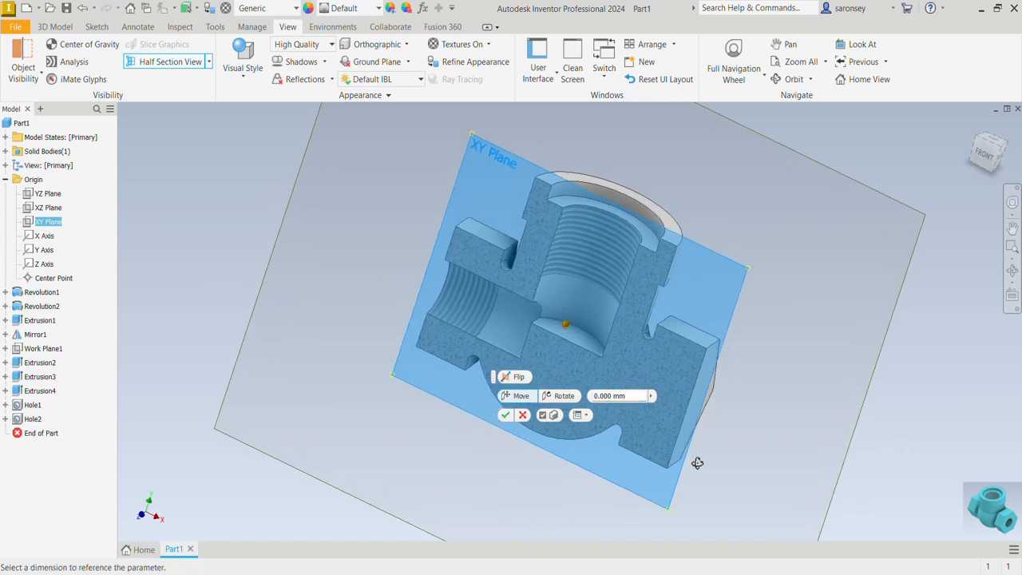
{"action": "left_click", "coordinate": [522, 416]}
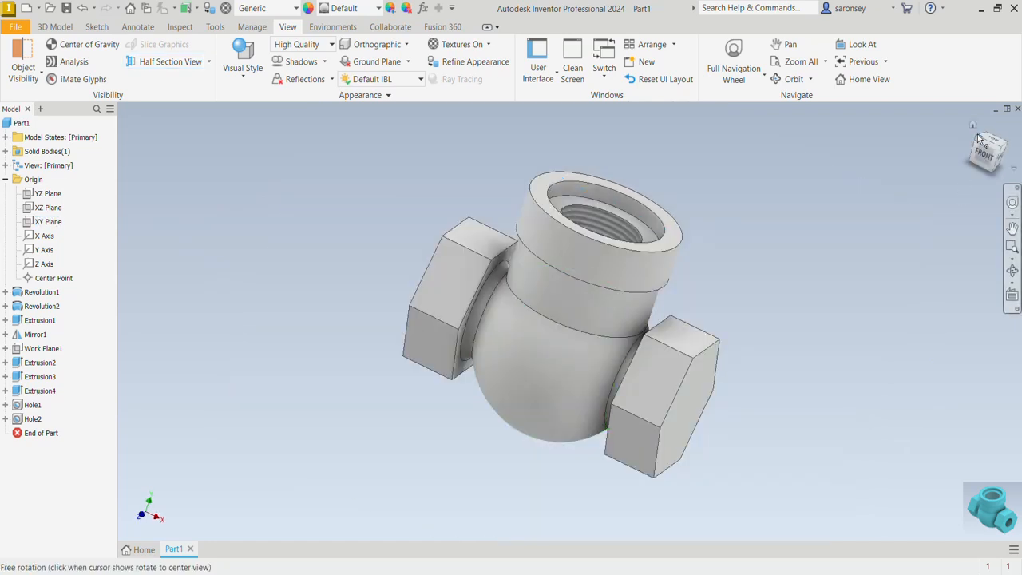
{"action": "left_click", "coordinate": [979, 139]}
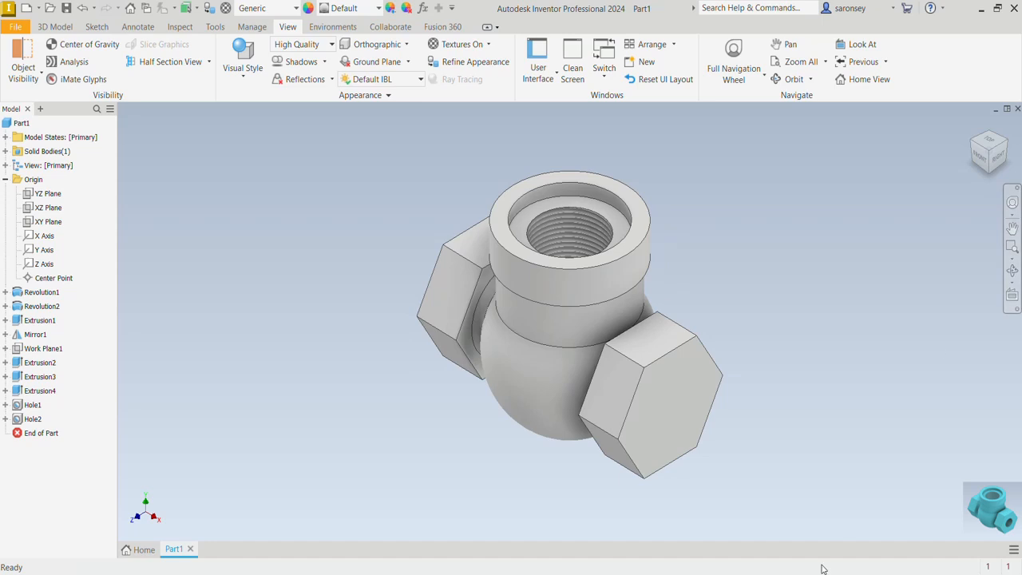
Start a sketch on the flat bottom face inside the hexagonal end's tapped hole, project that face's edges, and slice the graphics
{"action": "middle_click_drag", "start_coordinate": [510, 416], "coordinate": [642, 424], "text": "shift"}
{"action": "left_click", "coordinate": [561, 373]}
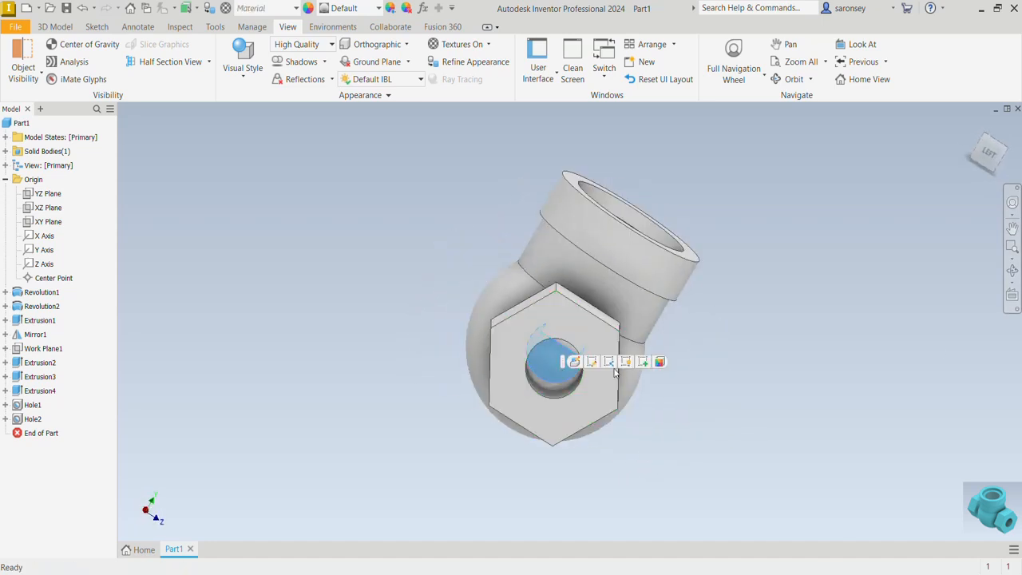
{"action": "left_click", "coordinate": [643, 363]}
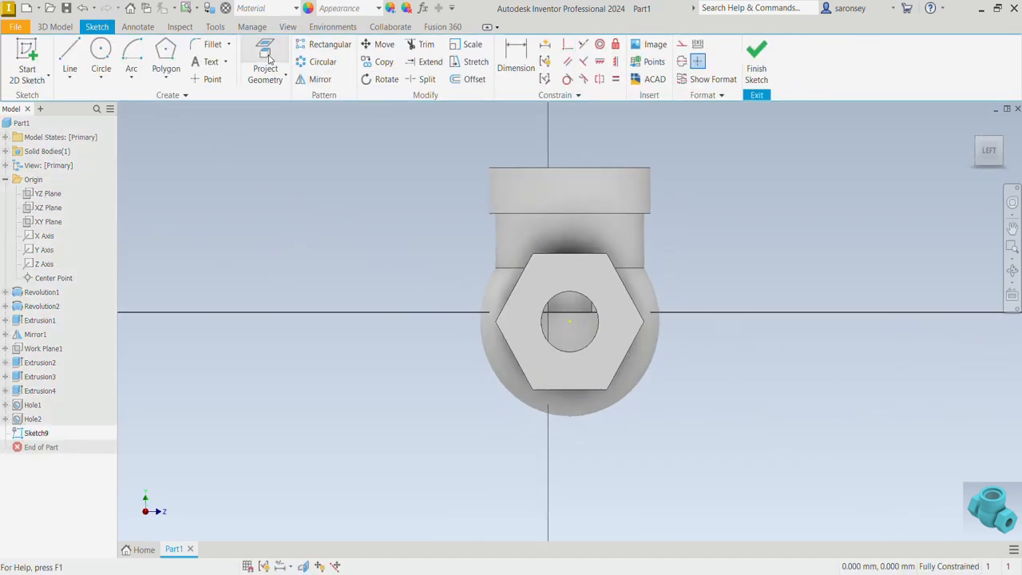
{"action": "left_click", "coordinate": [265, 68]}
{"action": "left_click", "coordinate": [589, 331]}
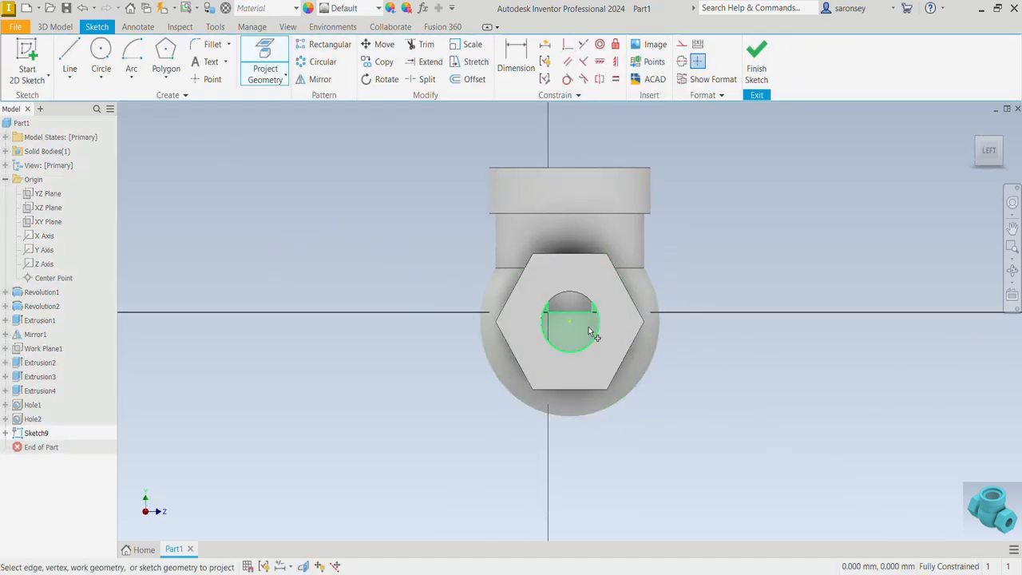
{"action": "scroll", "coordinate": [702, 315], "scroll_direction": "down", "scroll_amount": 3}
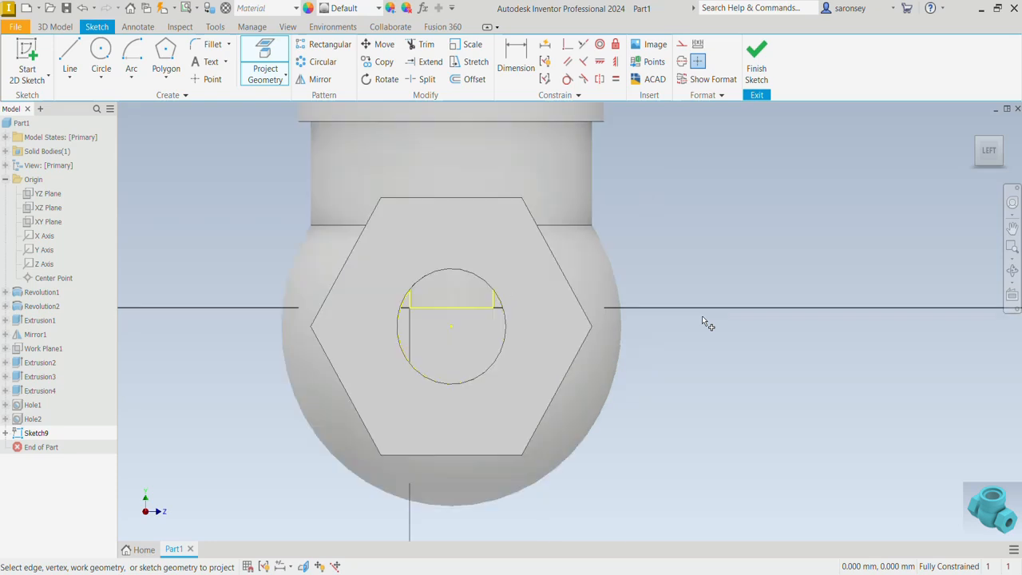
{"action": "left_click", "coordinate": [303, 566]}
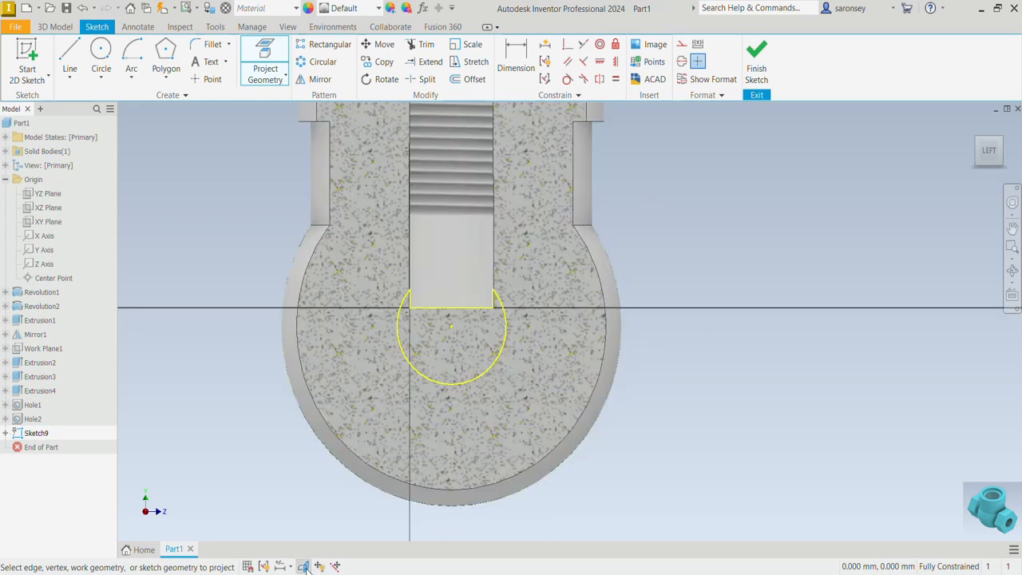
{"action": "middle_click_drag", "start_coordinate": [471, 388], "coordinate": [488, 413]}
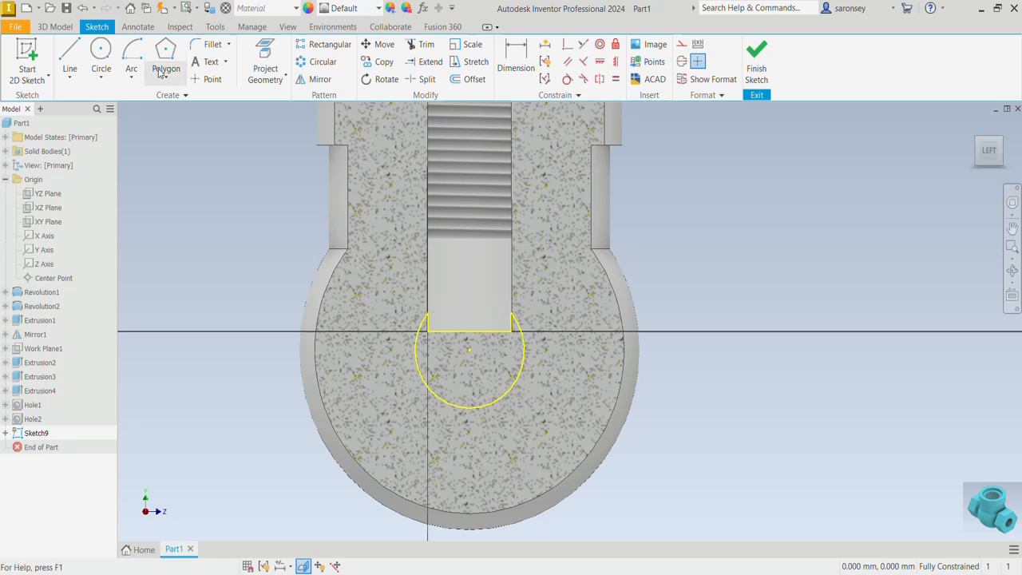
Draw two short horizontal lines from the projected floor edge's corners out to the circular arc on both sides, and finish the sketch
{"action": "left_click", "coordinate": [69, 60]}
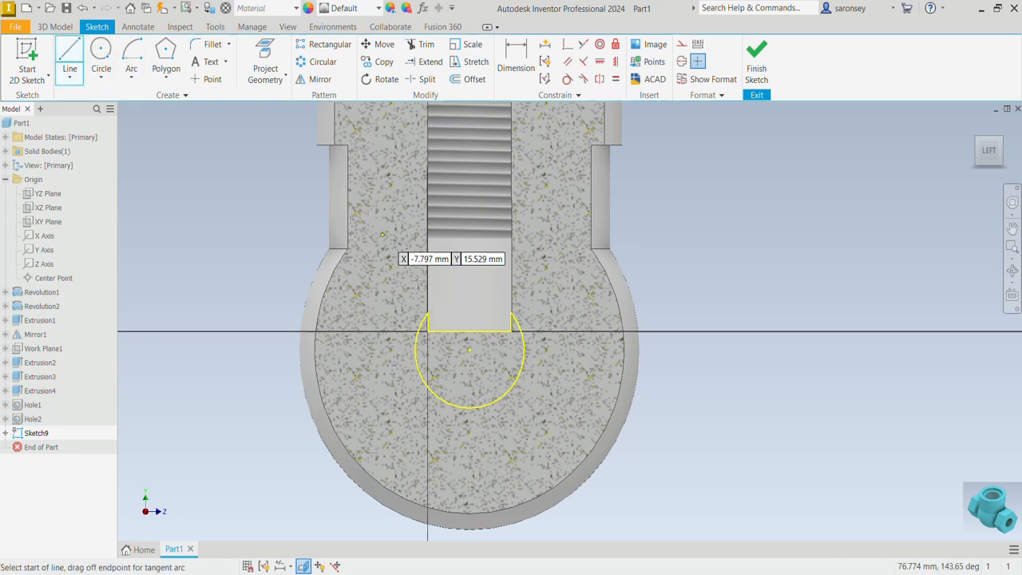
{"action": "left_click", "coordinate": [426, 331]}
{"action": "left_click", "coordinate": [418, 330]}
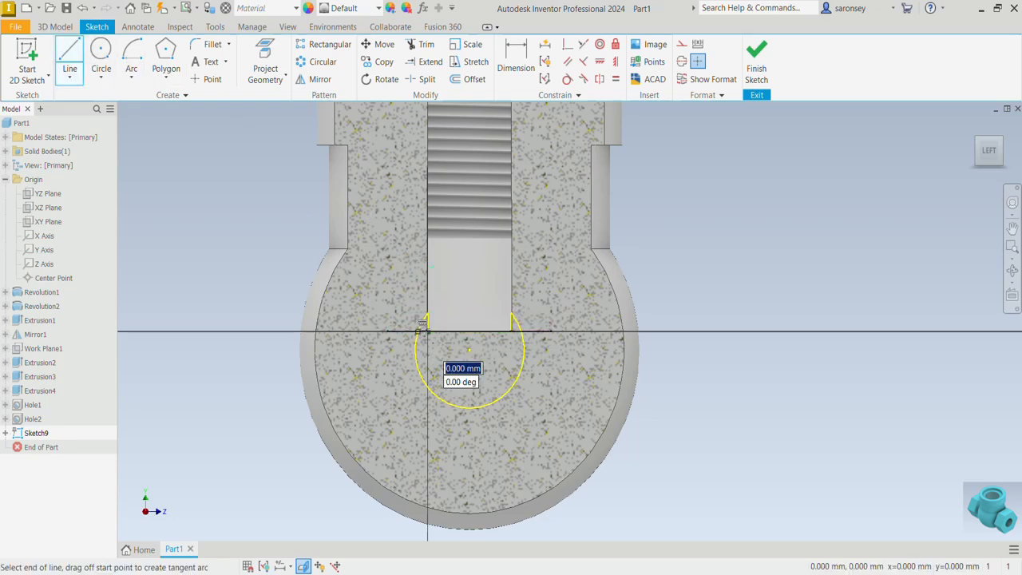
{"action": "right_click", "coordinate": [453, 346]}
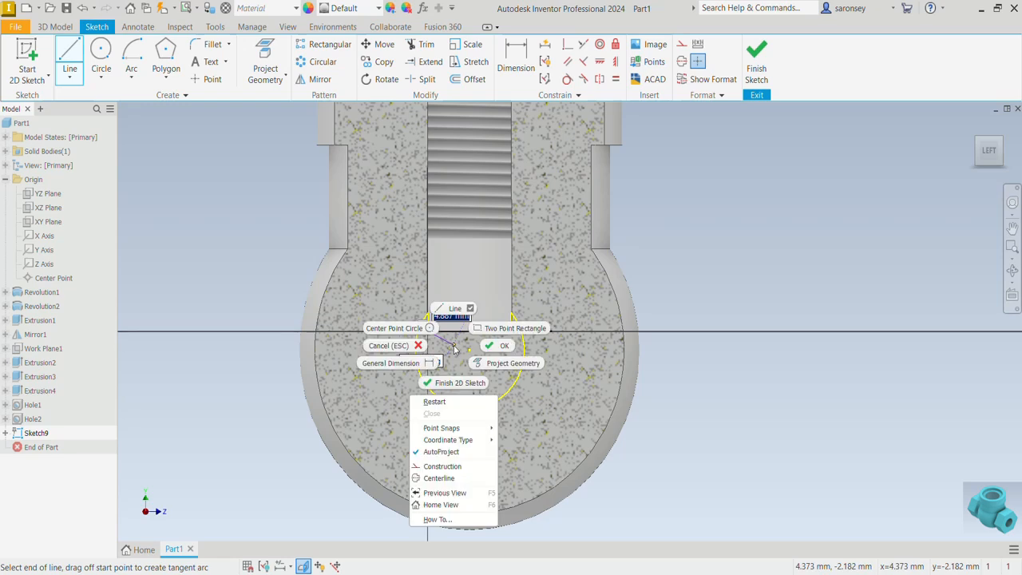
{"action": "left_click", "coordinate": [435, 401]}
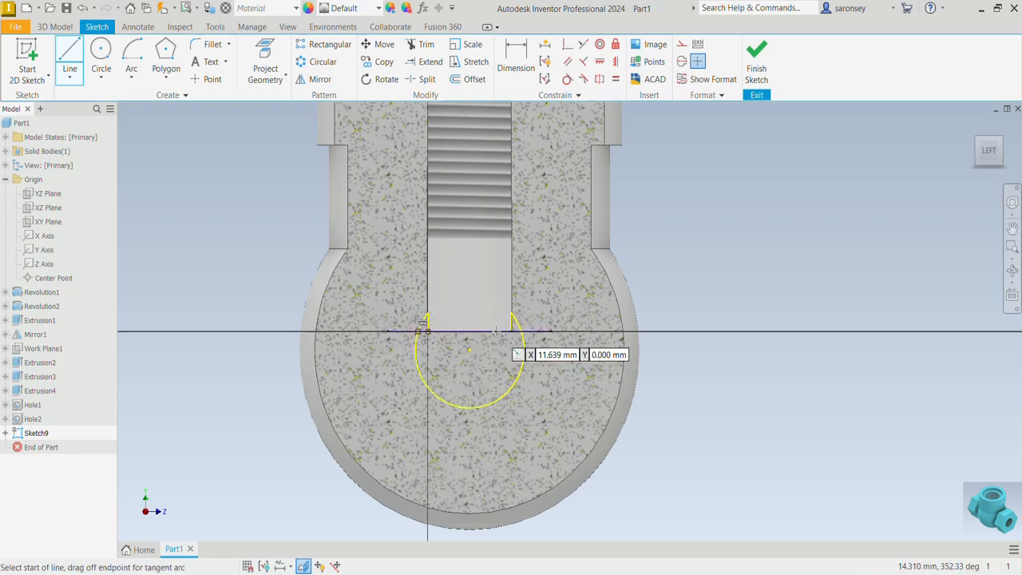
{"action": "left_click", "coordinate": [509, 332]}
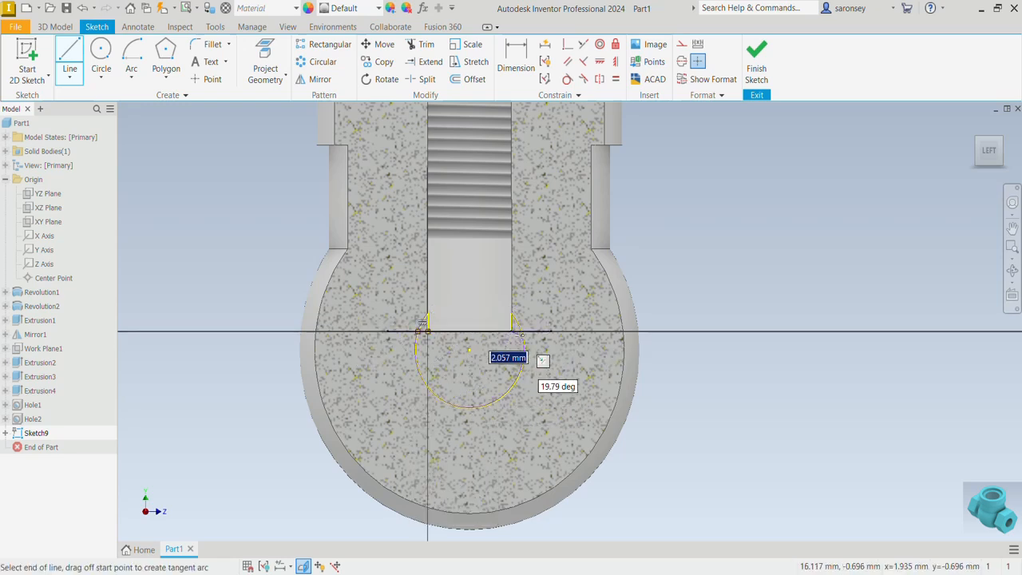
{"action": "left_click_drag", "start_coordinate": [423, 328], "coordinate": [426, 330]}
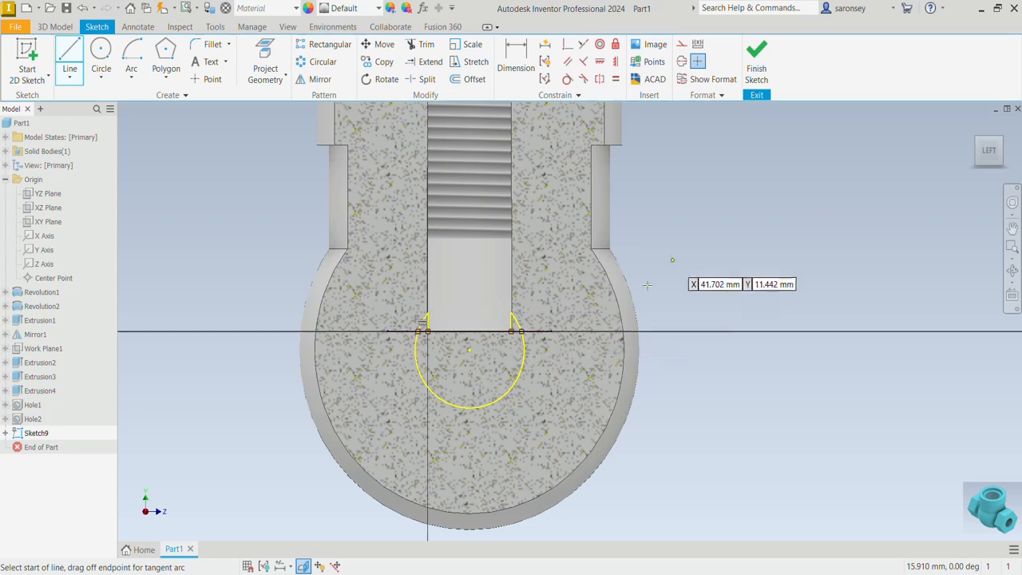
{"action": "right_click", "coordinate": [678, 246]}
{"action": "left_click", "coordinate": [715, 247]}
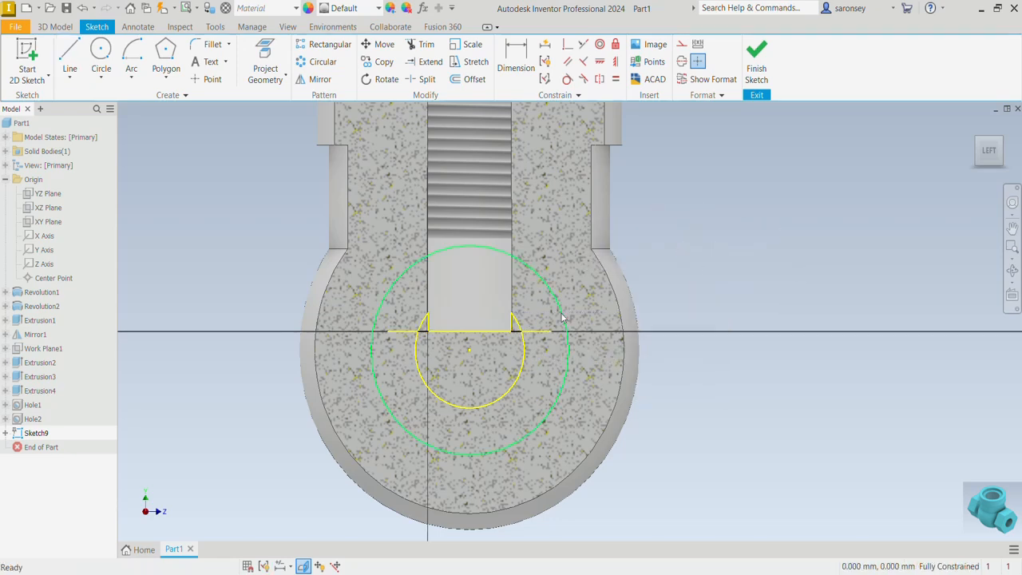
{"action": "left_click", "coordinate": [757, 60]}
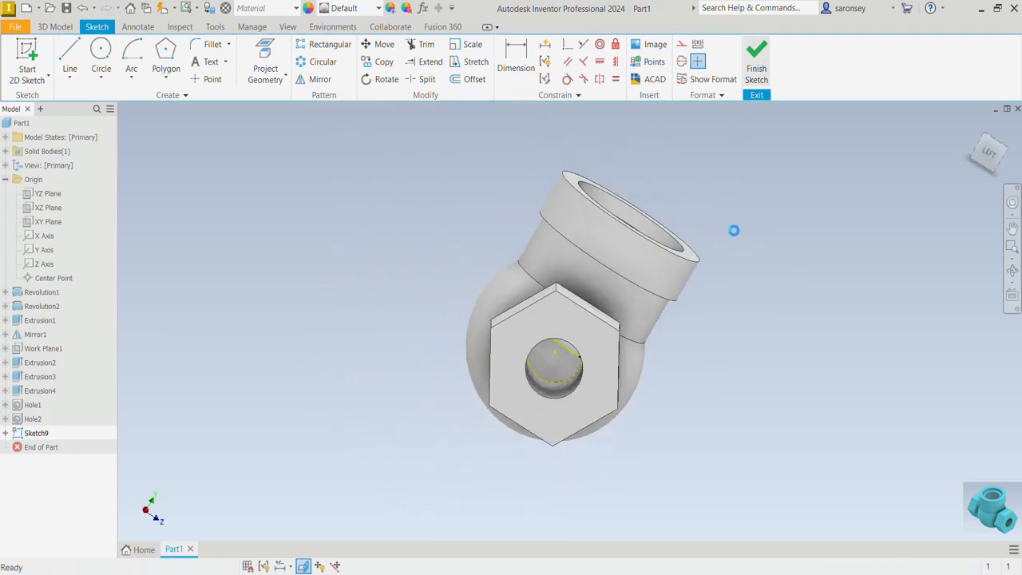
Extrude the two small corner regions of the sketch as a 5 mm cut where the end hole meets the neck hole
{"action": "left_click", "coordinate": [288, 26]}
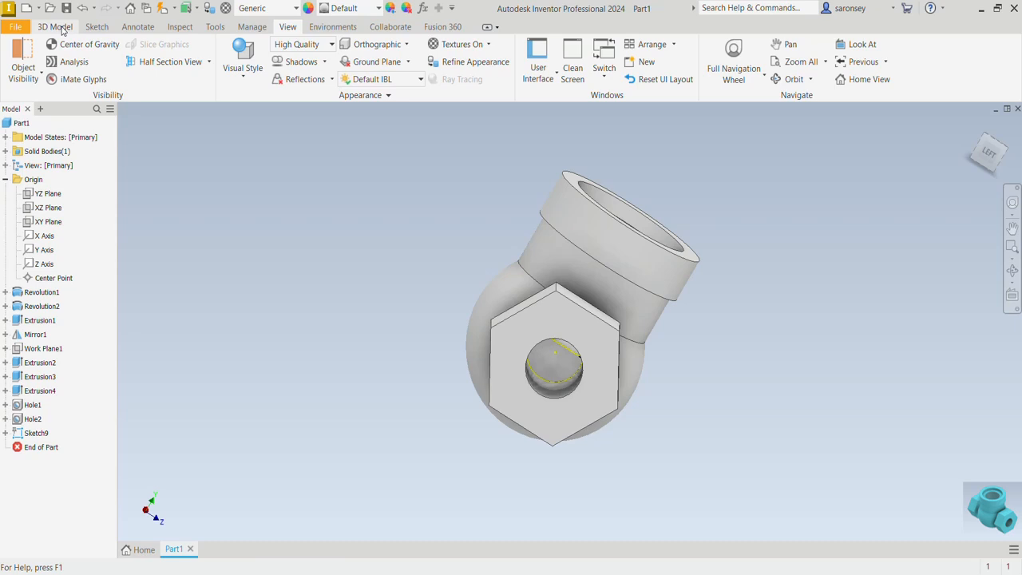
{"action": "left_click", "coordinate": [54, 26]}
{"action": "left_click", "coordinate": [70, 60]}
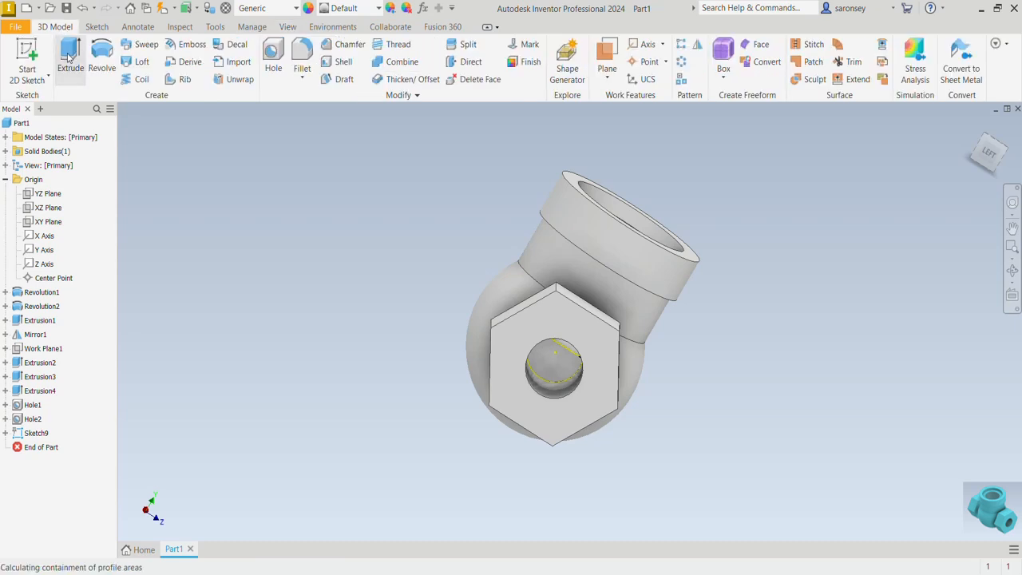
{"action": "scroll", "coordinate": [572, 361], "scroll_direction": "up", "scroll_amount": 3}
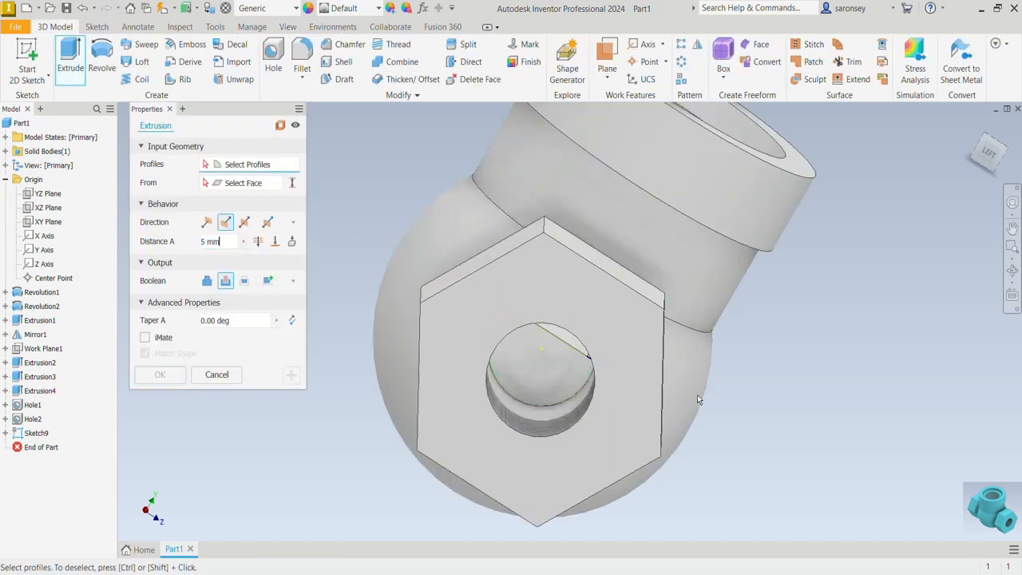
{"action": "middle_click_drag", "start_coordinate": [697, 394], "coordinate": [704, 379], "text": "shift"}
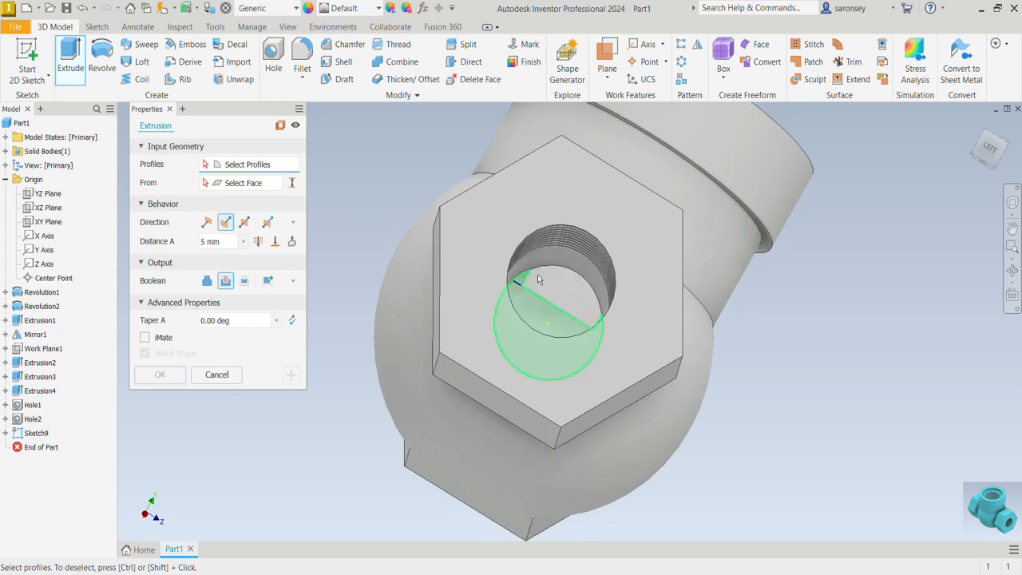
{"action": "scroll", "coordinate": [533, 277], "scroll_direction": "up", "scroll_amount": 5}
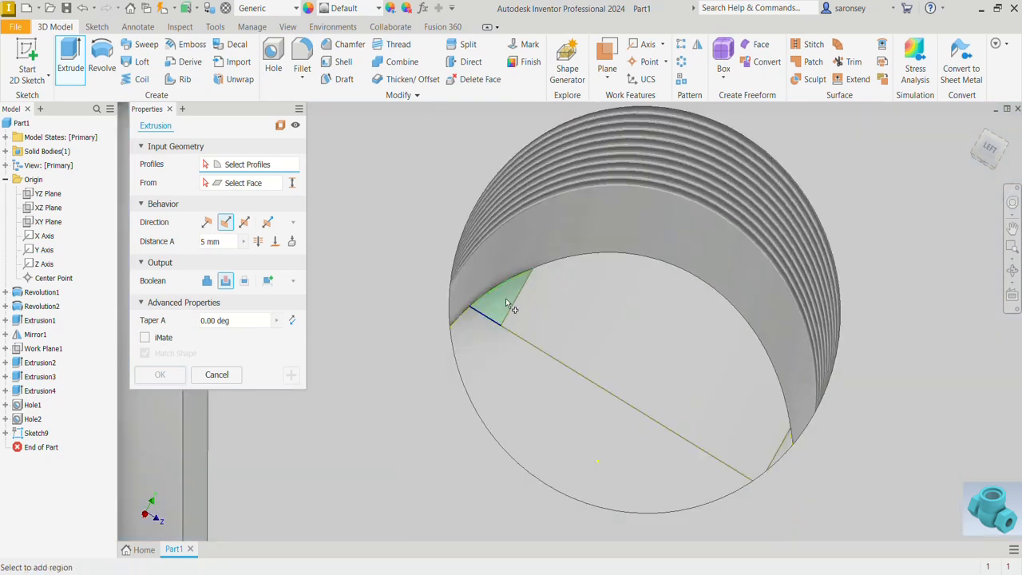
{"action": "left_click", "coordinate": [506, 304]}
{"action": "scroll", "coordinate": [571, 320], "scroll_direction": "down", "scroll_amount": 2}
{"action": "middle_click_drag", "start_coordinate": [707, 391], "coordinate": [700, 401], "text": "shift"}
{"action": "scroll", "coordinate": [696, 391], "scroll_direction": "up", "scroll_amount": 3}
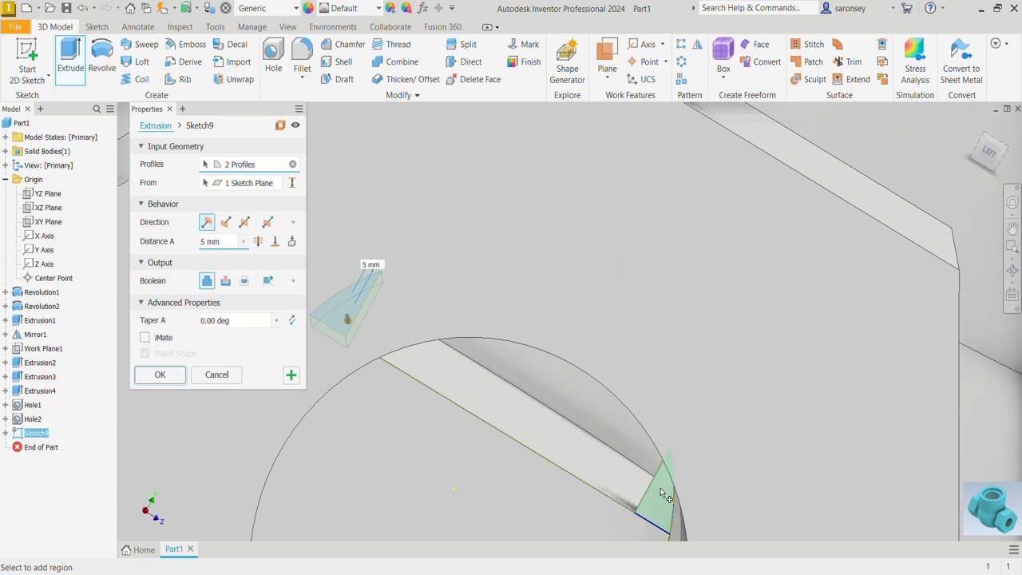
{"action": "left_click", "coordinate": [661, 493]}
{"action": "scroll", "coordinate": [663, 491], "scroll_direction": "down", "scroll_amount": 2}
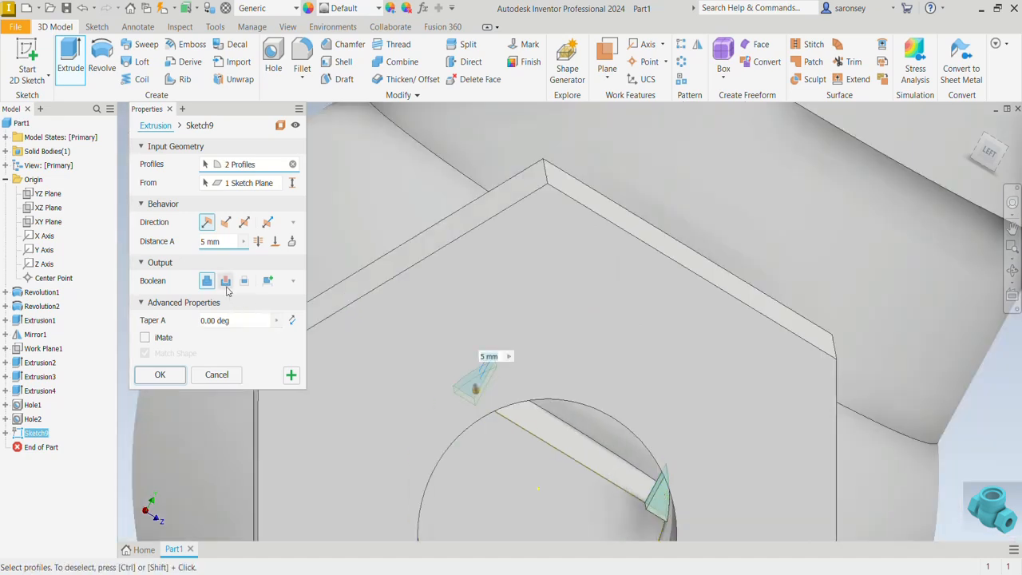
{"action": "left_click", "coordinate": [226, 281]}
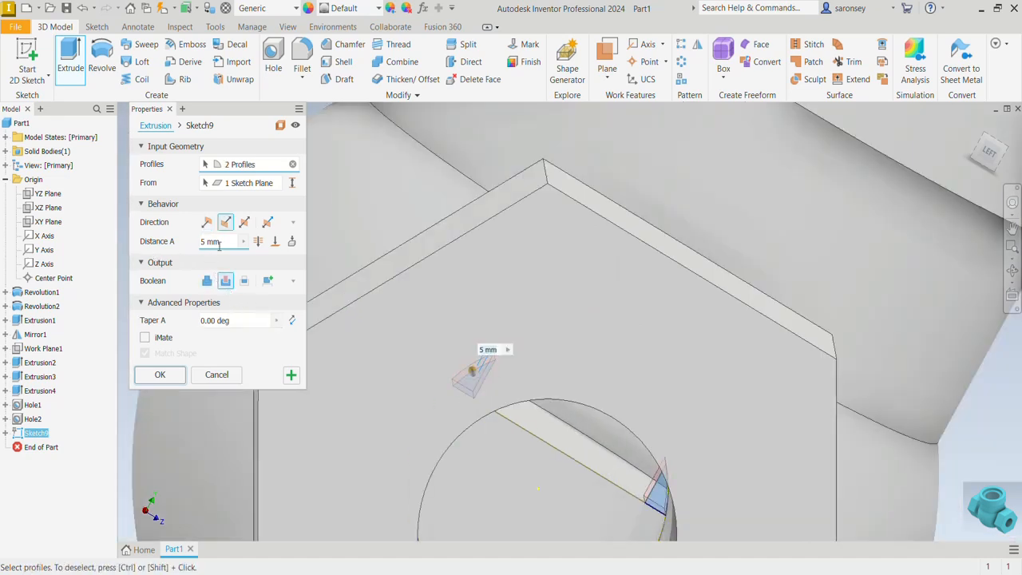
{"action": "left_click", "coordinate": [160, 375]}
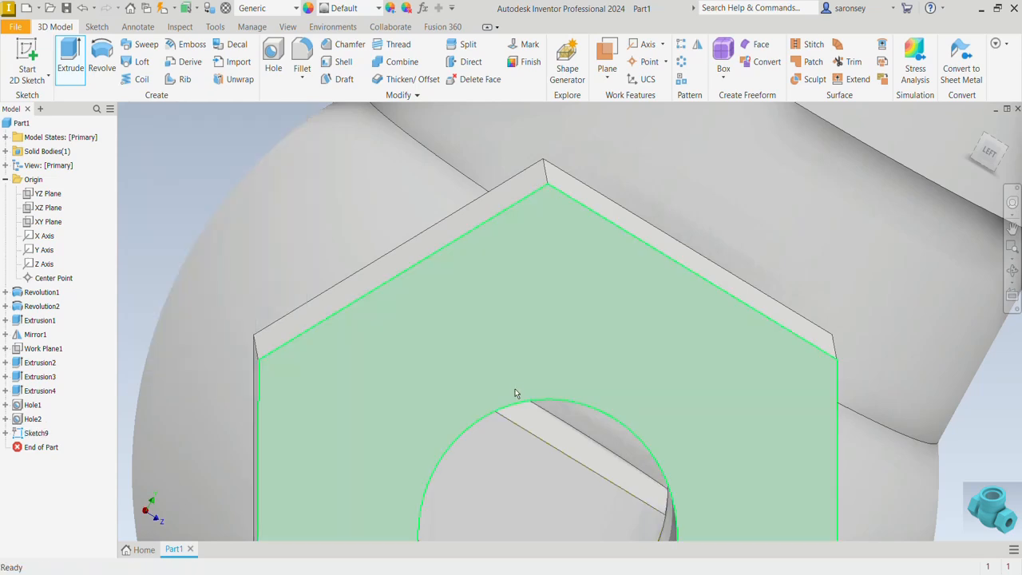
{"action": "scroll", "coordinate": [516, 392], "scroll_direction": "down", "scroll_amount": 5}
{"action": "left_click", "coordinate": [973, 126]}
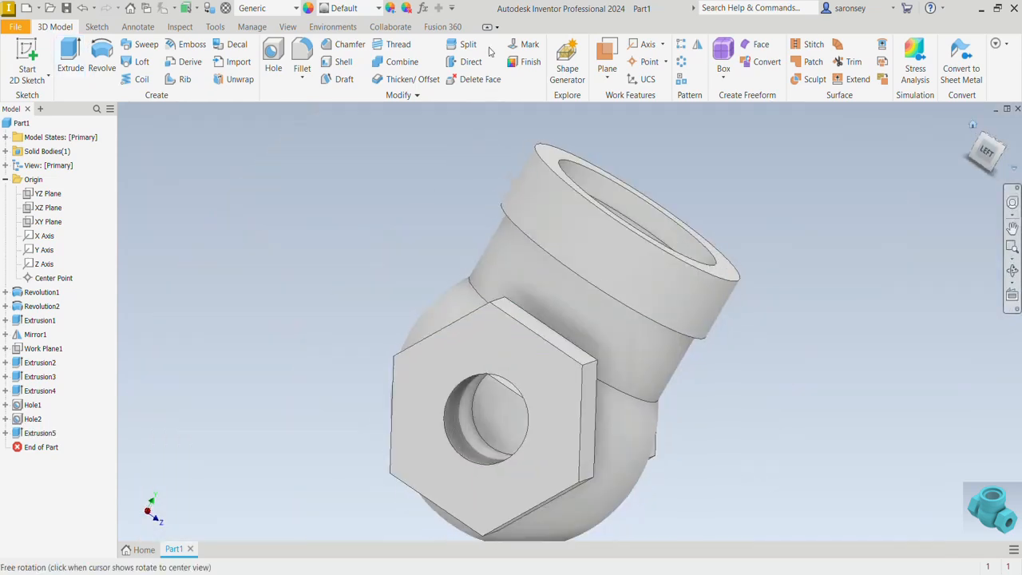
Inspect the valve body's internal passages in a temporary half section through the XY plane, and restore the full body
{"action": "left_click", "coordinate": [287, 27]}
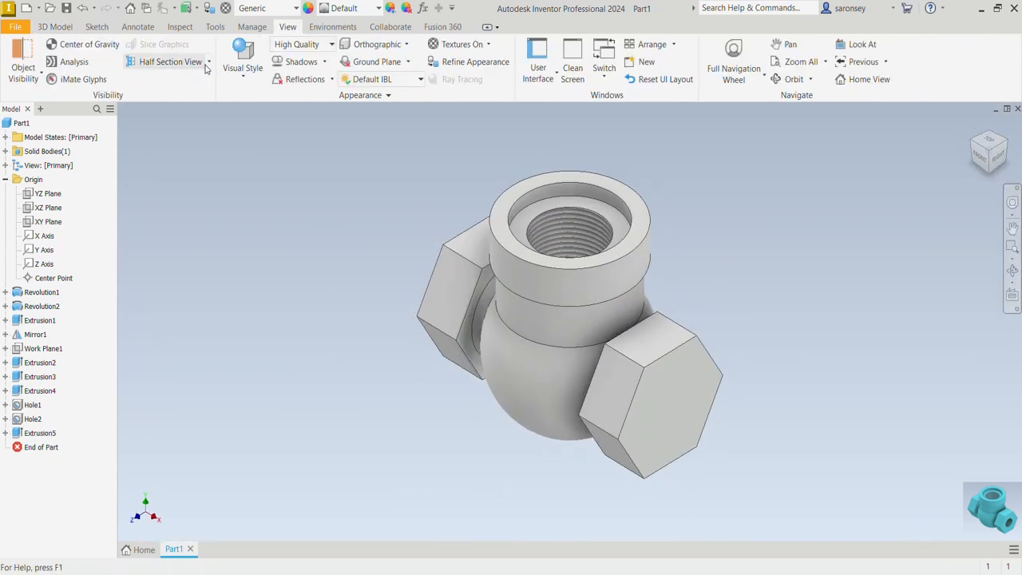
{"action": "left_click", "coordinate": [209, 62]}
{"action": "left_click", "coordinate": [199, 112]}
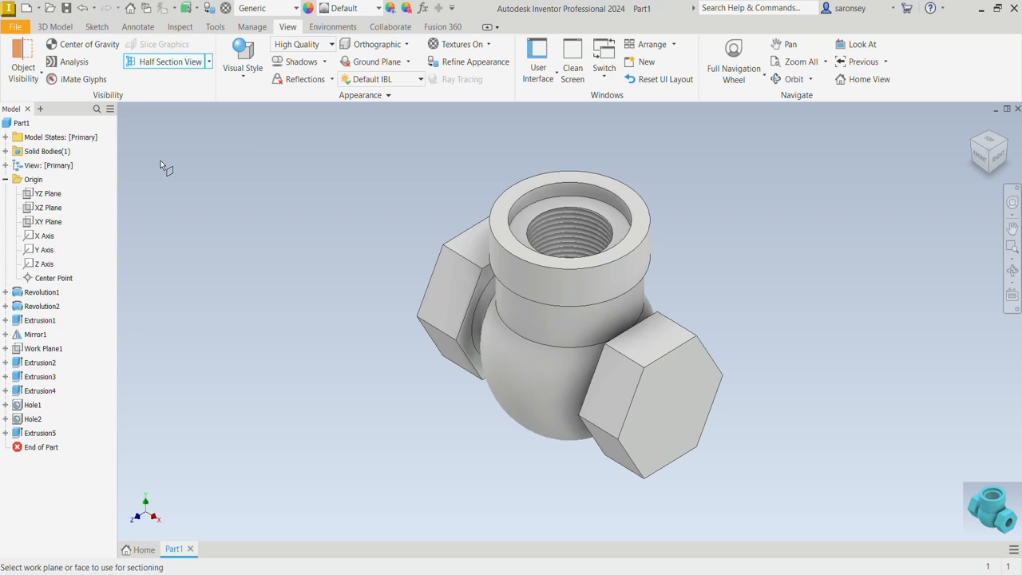
{"action": "left_click", "coordinate": [48, 221]}
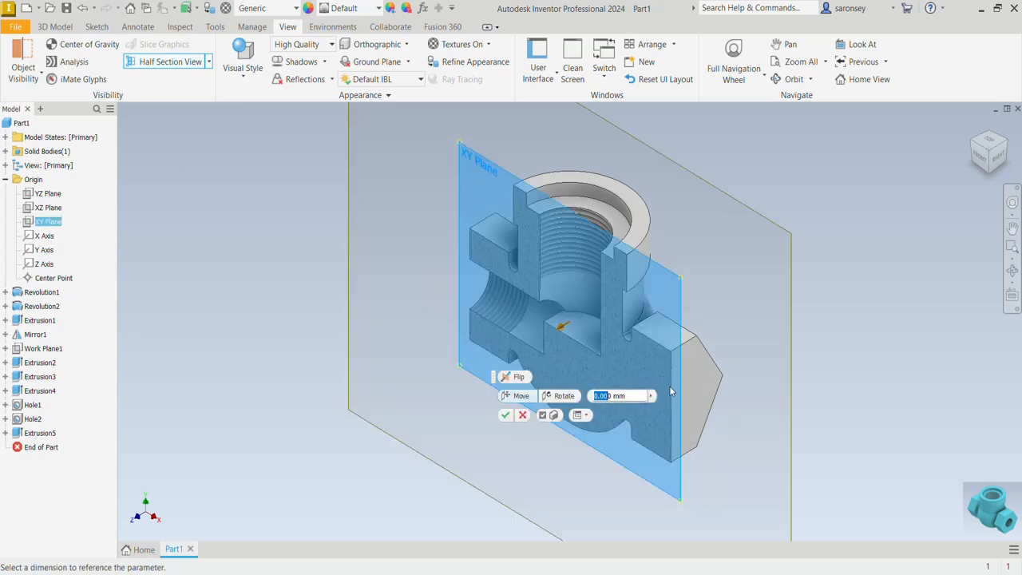
{"action": "mouse_move", "coordinate": [713, 412]}
{"action": "middle_mouse_down", "text": "shift"}
{"action": "mouse_move", "coordinate": [785, 402]}
{"action": "mouse_move", "coordinate": [715, 405]}
{"action": "mouse_move", "coordinate": [757, 388]}
{"action": "mouse_move", "coordinate": [718, 406]}
{"action": "middle_mouse_up", "text": "shift"}
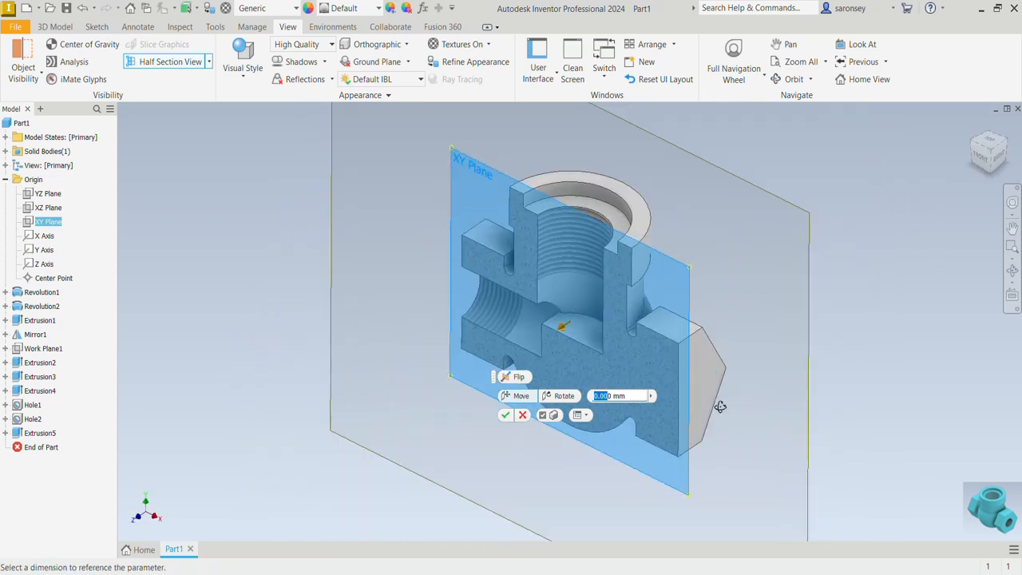
{"action": "left_click", "coordinate": [524, 415]}
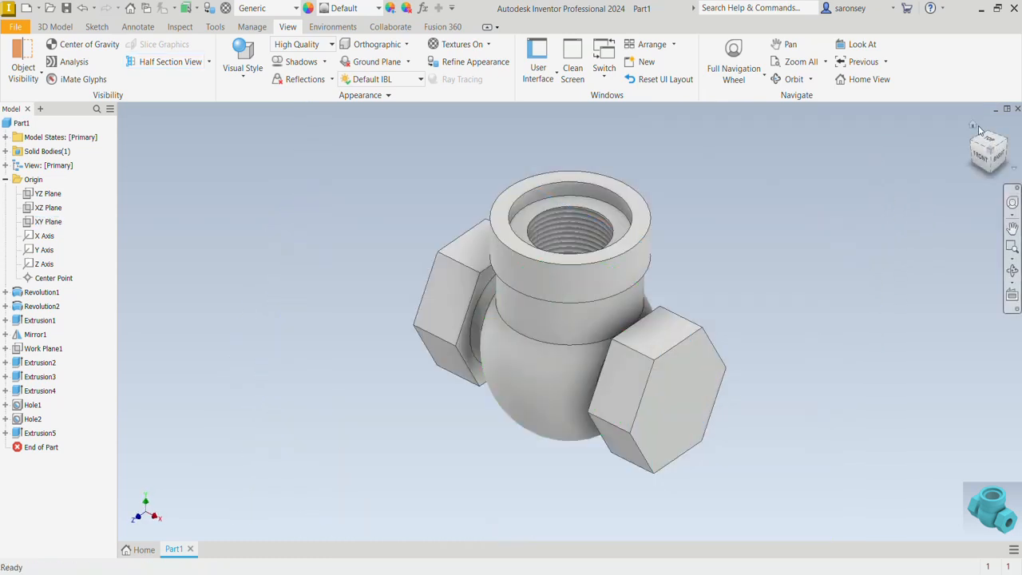
{"action": "left_click_drag", "start_coordinate": [939, 231], "coordinate": [933, 237]}
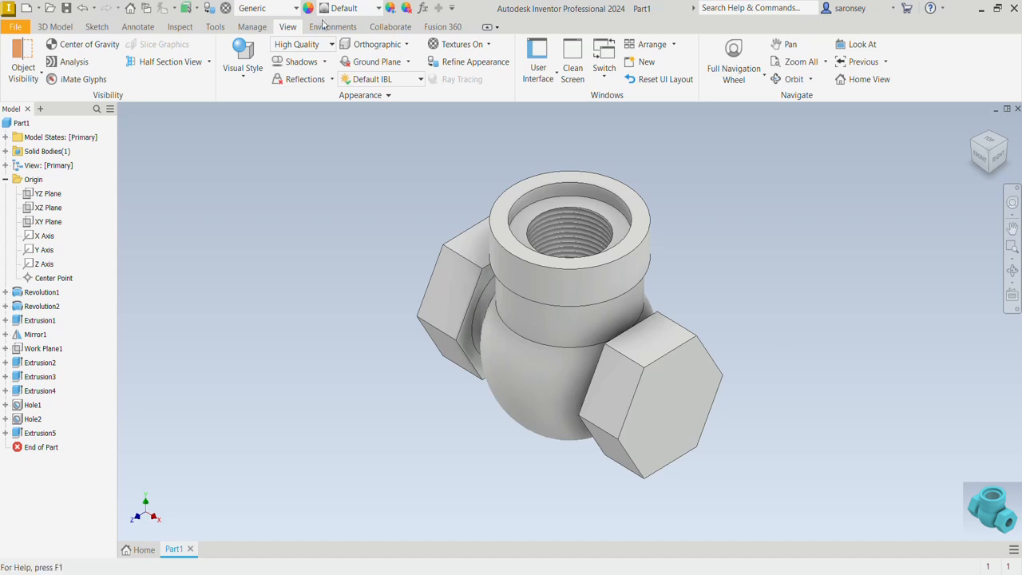
Place a G 1/2-14 BSP tapped hole on the solid hexagonal end's face and constrain its centre to the face's centre
{"action": "left_click", "coordinate": [65, 27]}
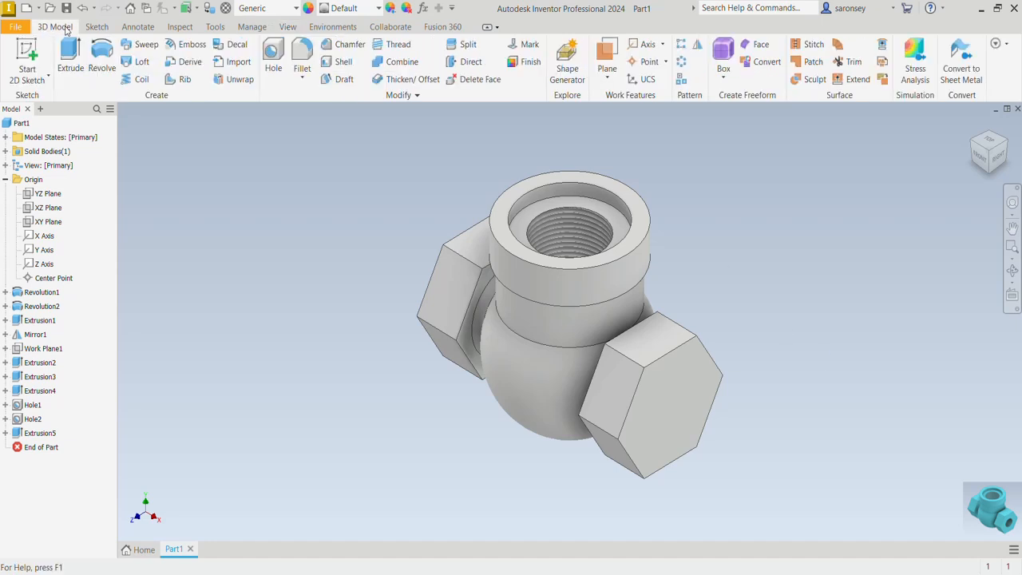
{"action": "left_click", "coordinate": [276, 60]}
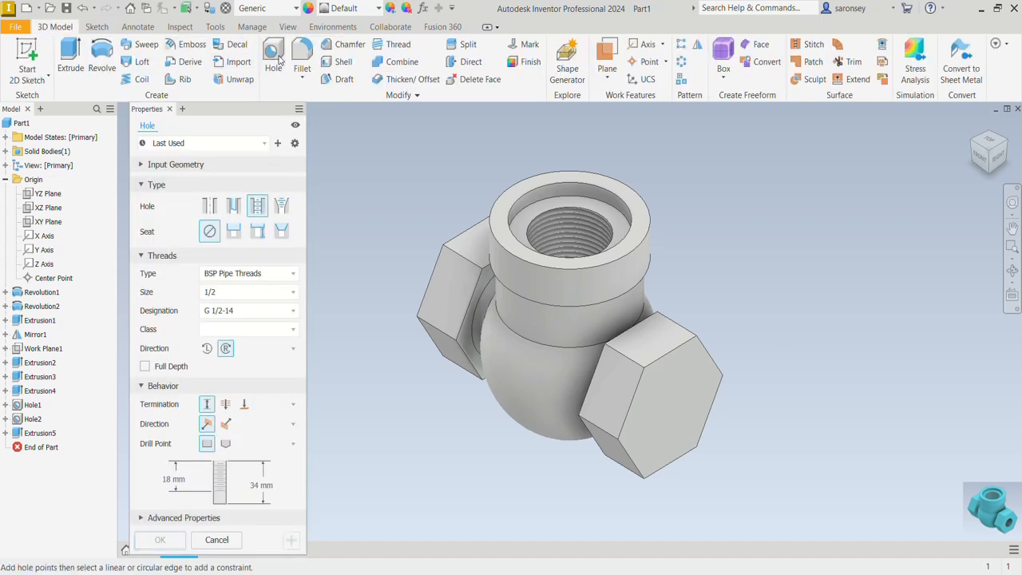
{"action": "left_click", "coordinate": [678, 387]}
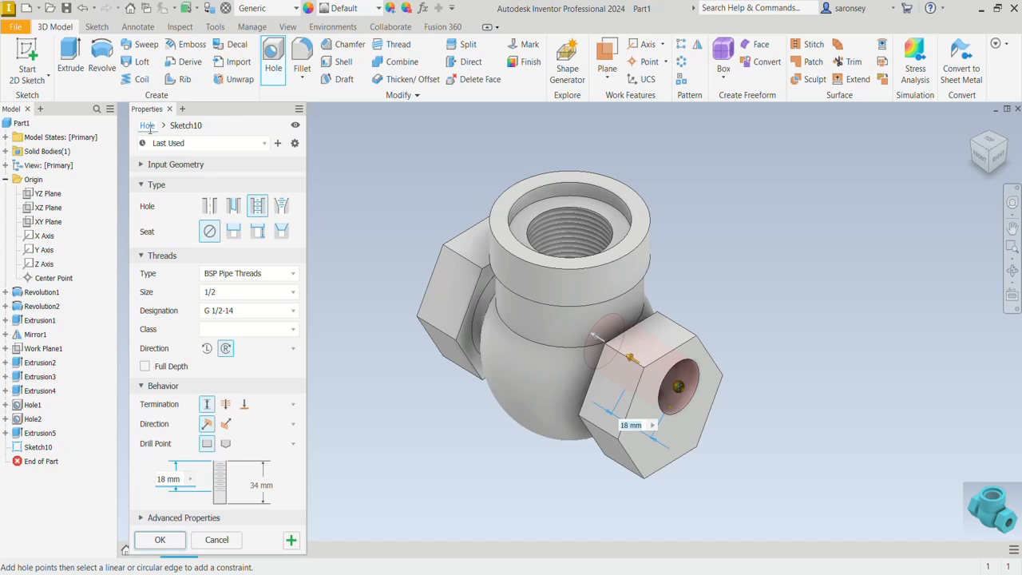
{"action": "left_click", "coordinate": [189, 126]}
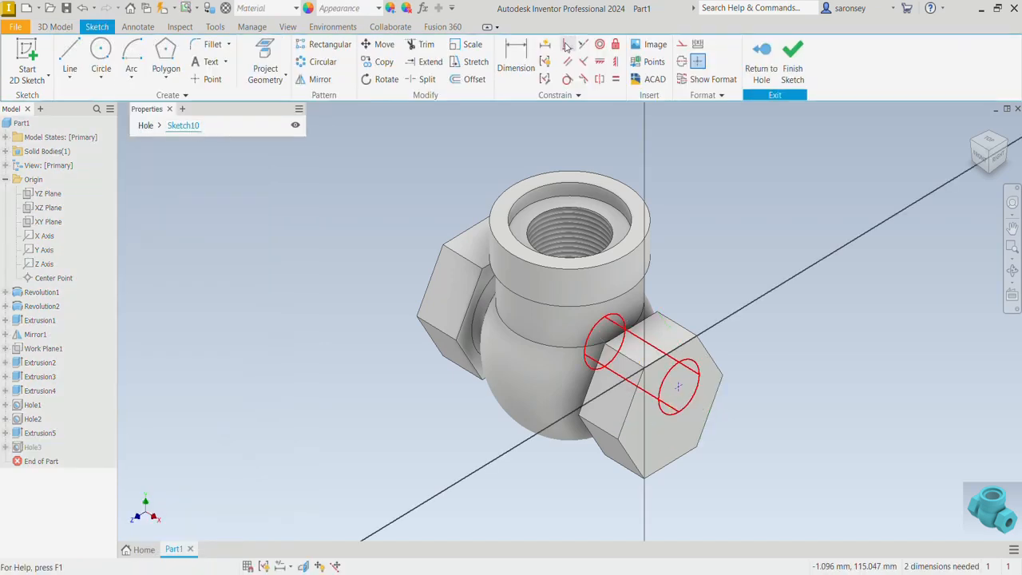
{"action": "key", "text": "d"}
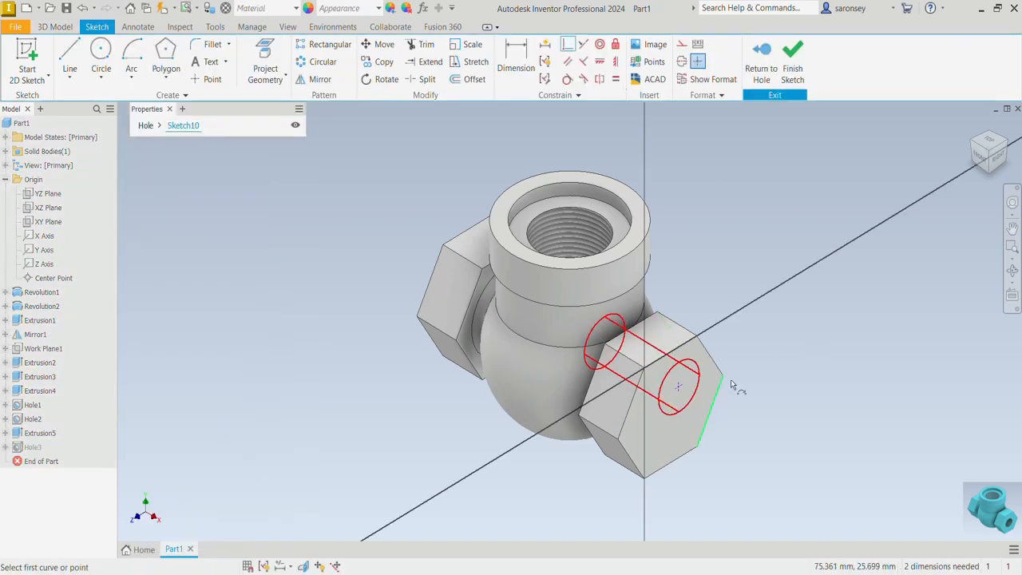
{"action": "left_click", "coordinate": [679, 390]}
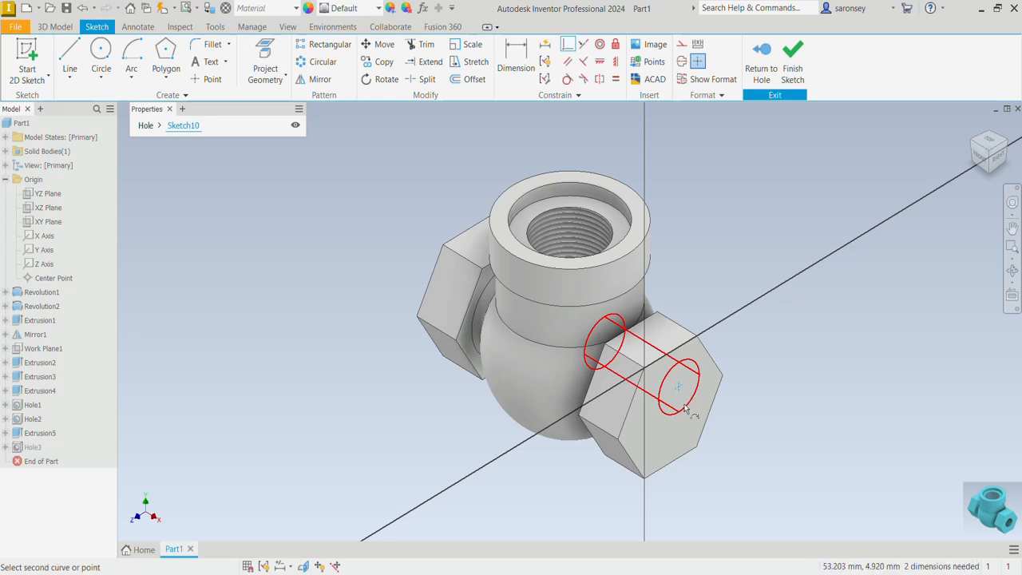
{"action": "scroll", "coordinate": [684, 409], "scroll_direction": "up", "scroll_amount": 2}
{"action": "left_click", "coordinate": [664, 413]}
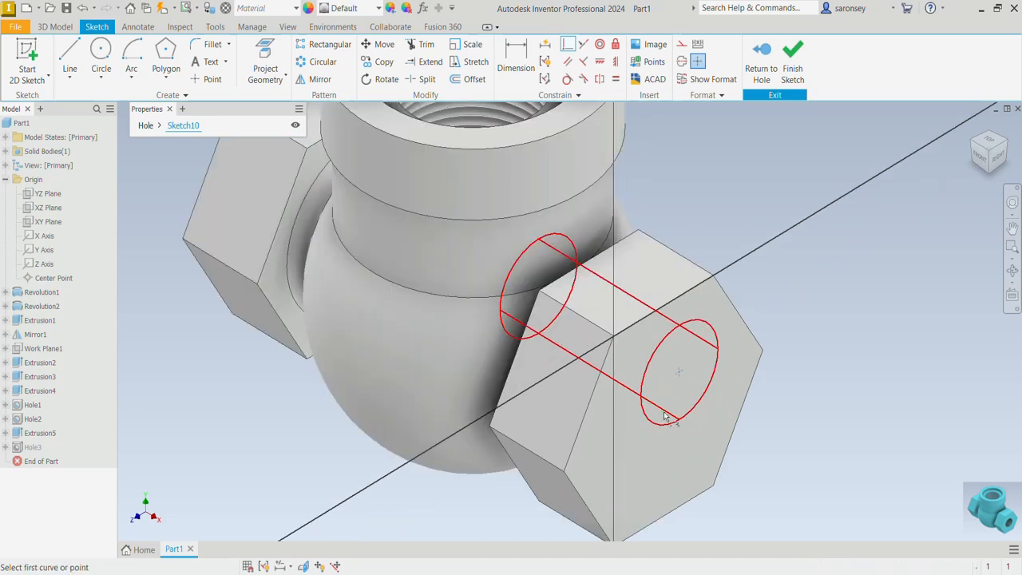
{"action": "scroll", "coordinate": [663, 412], "scroll_direction": "down", "scroll_amount": 2}
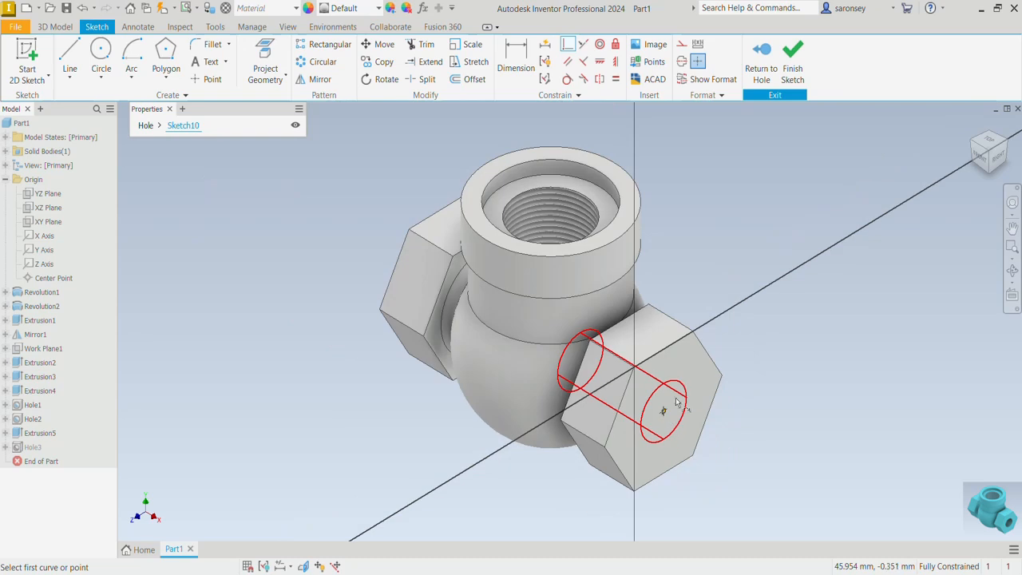
Set the total hole depth to 25 mm, keeping the 18 mm thread depth, and create the tapped hole
{"action": "left_click", "coordinate": [149, 130]}
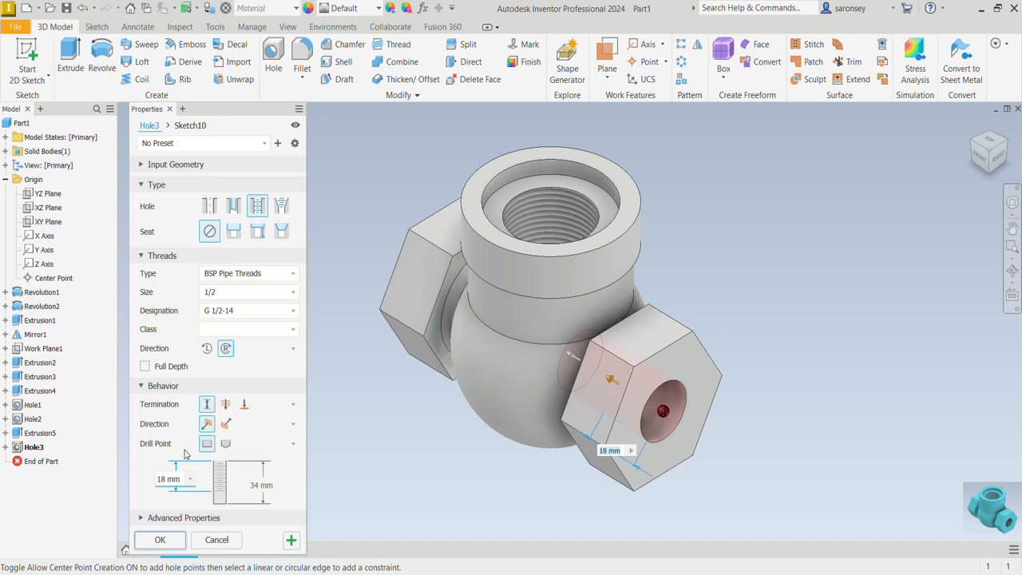
{"action": "left_click", "coordinate": [268, 490]}
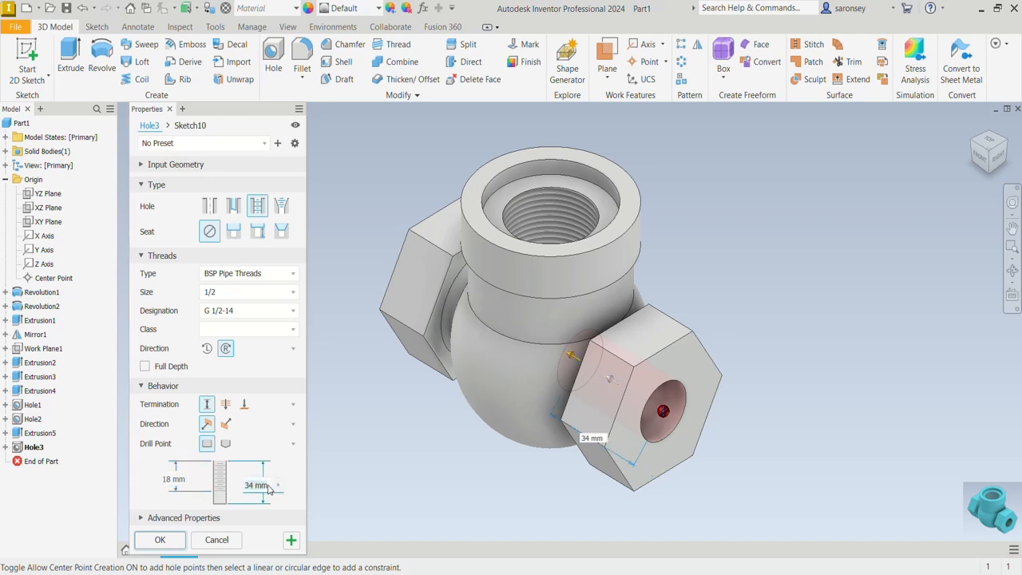
{"action": "type", "text": "25"}
{"action": "left_click", "coordinate": [161, 540]}
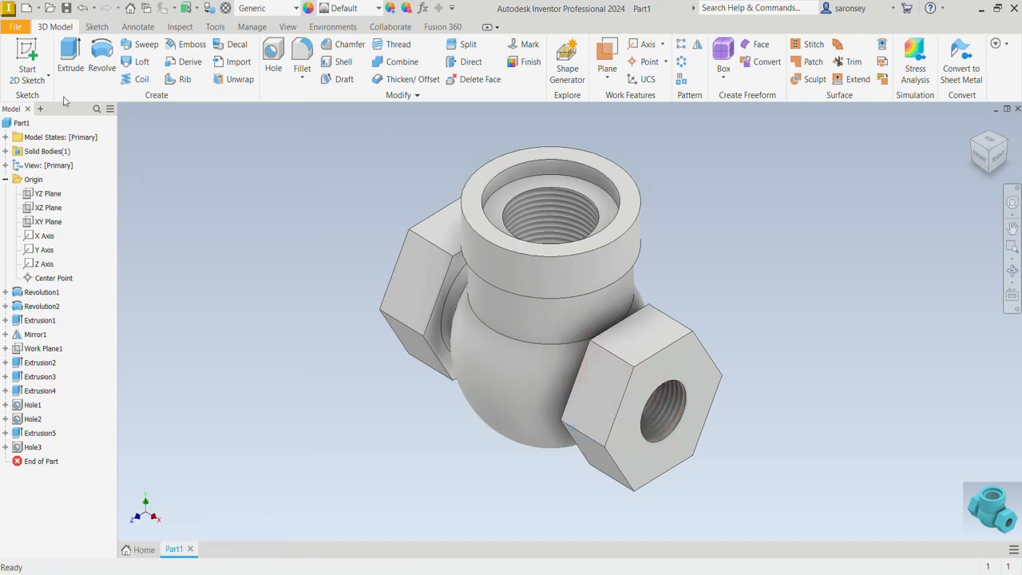
Start a sketch on the XY plane, slice the graphics, and project the body's cut edges
{"action": "left_click", "coordinate": [27, 55]}
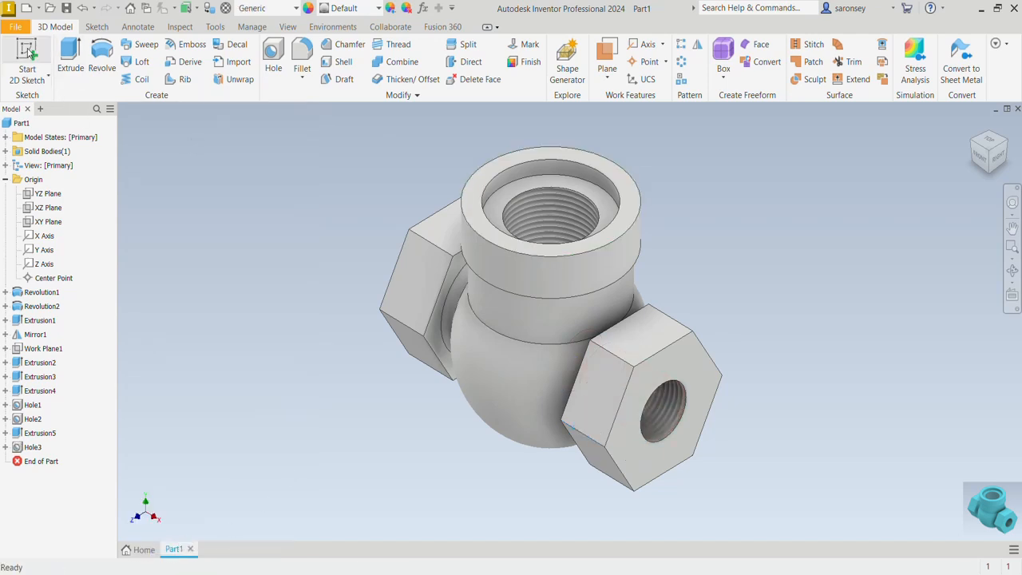
{"action": "left_click", "coordinate": [48, 222]}
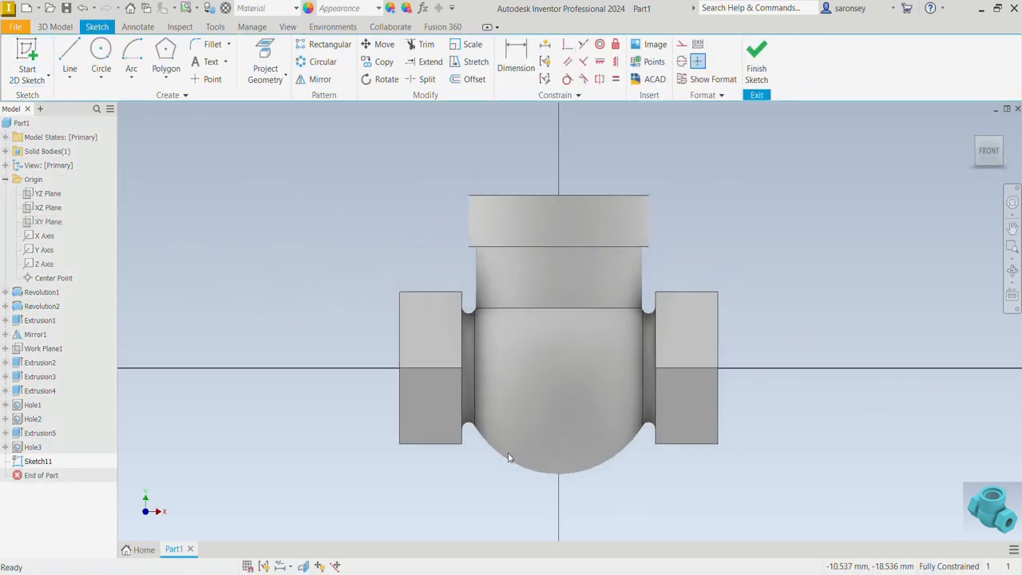
{"action": "left_click", "coordinate": [305, 566]}
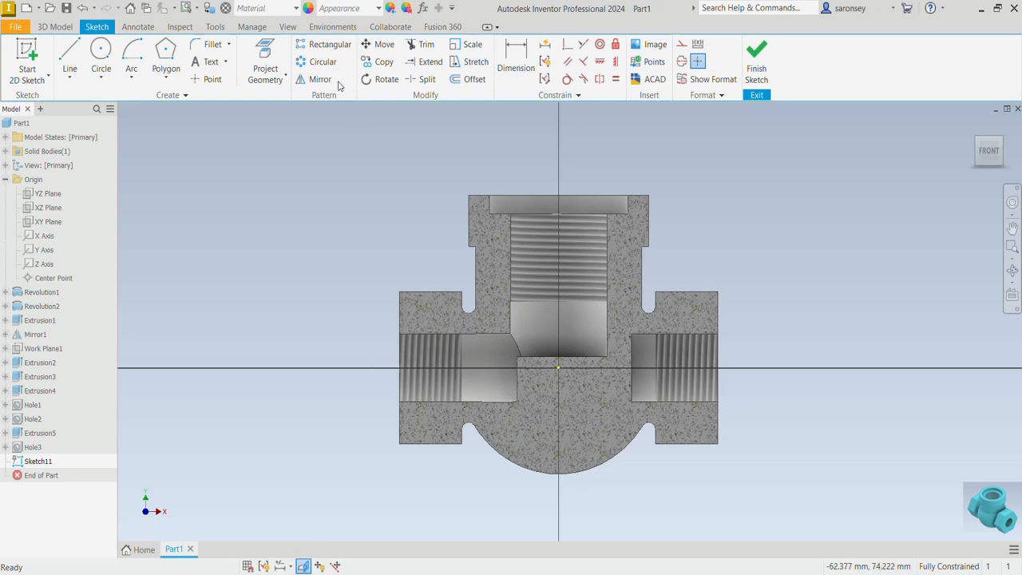
{"action": "left_click", "coordinate": [286, 79]}
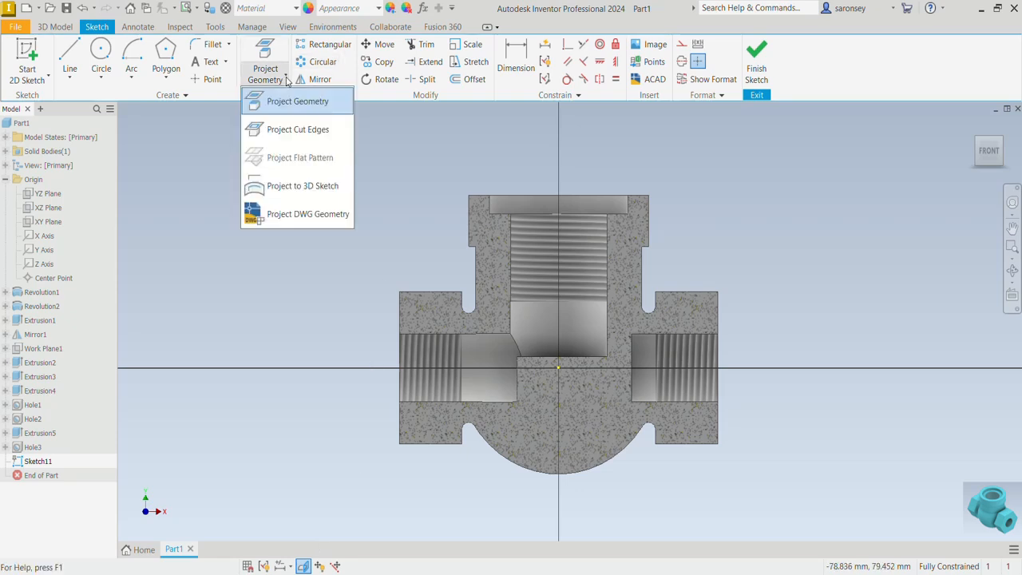
{"action": "left_click", "coordinate": [299, 131]}
Project the XZ plane into the sketch and convert all the projected geometry to construction lines
{"action": "left_click", "coordinate": [286, 78]}
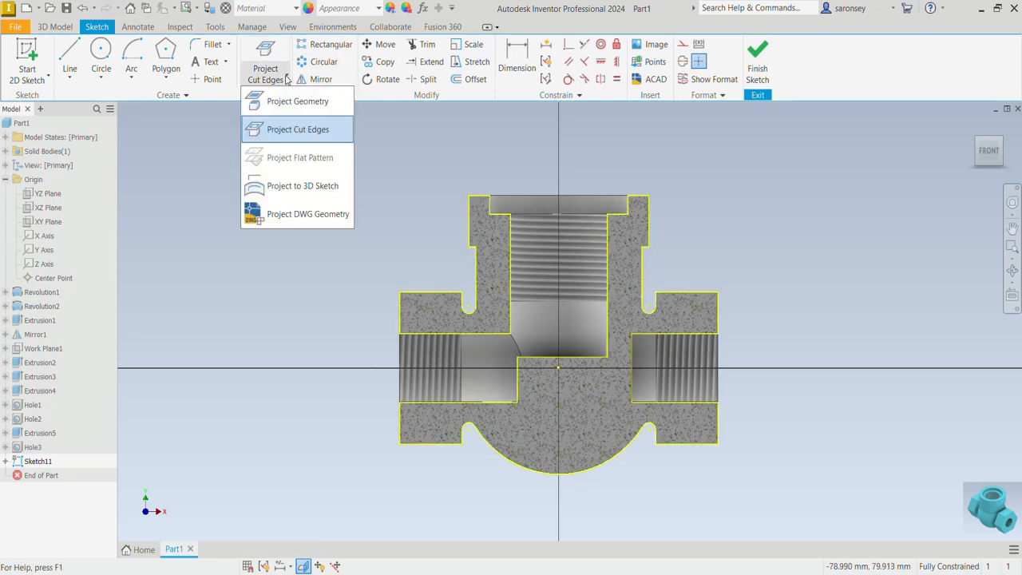
{"action": "left_click", "coordinate": [292, 101]}
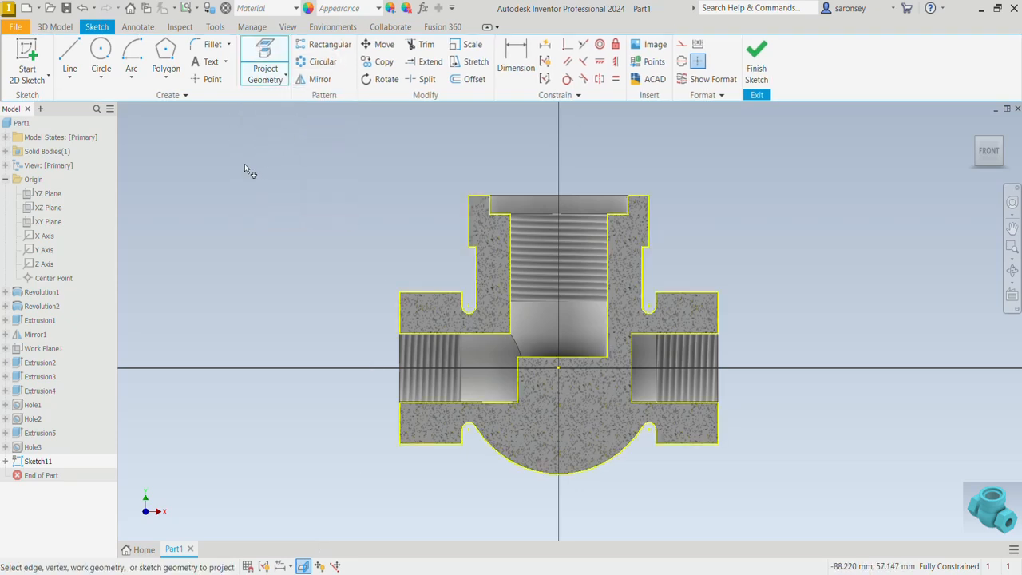
{"action": "left_click", "coordinate": [50, 214]}
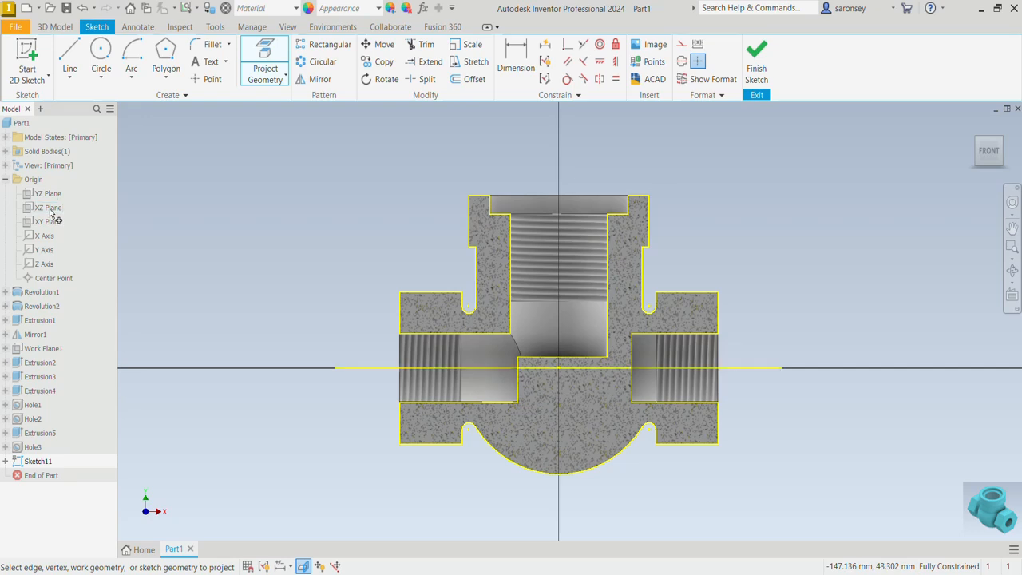
{"action": "right_click", "coordinate": [275, 179]}
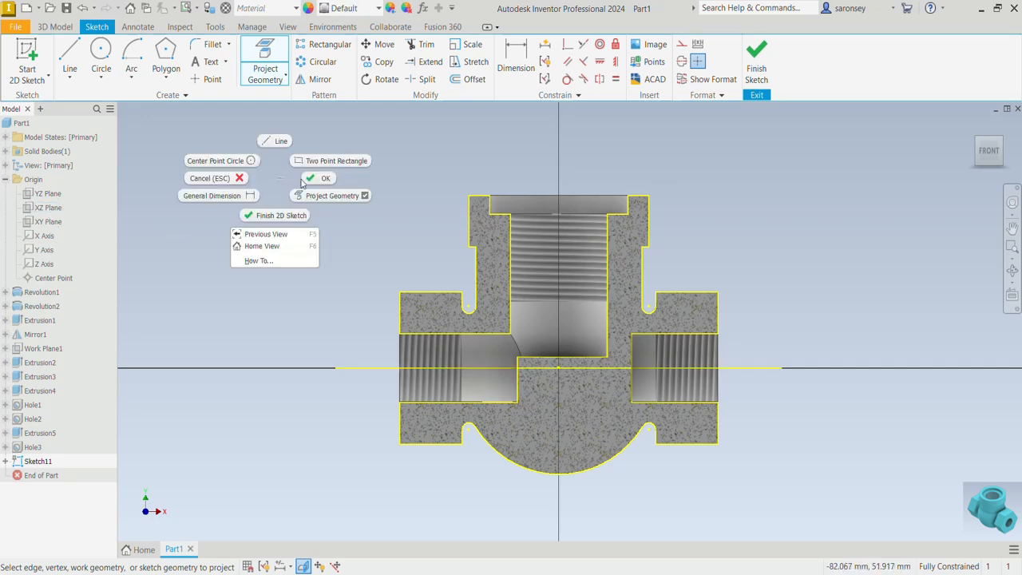
{"action": "left_click", "coordinate": [320, 180]}
{"action": "left_click_drag", "start_coordinate": [262, 132], "coordinate": [891, 535]}
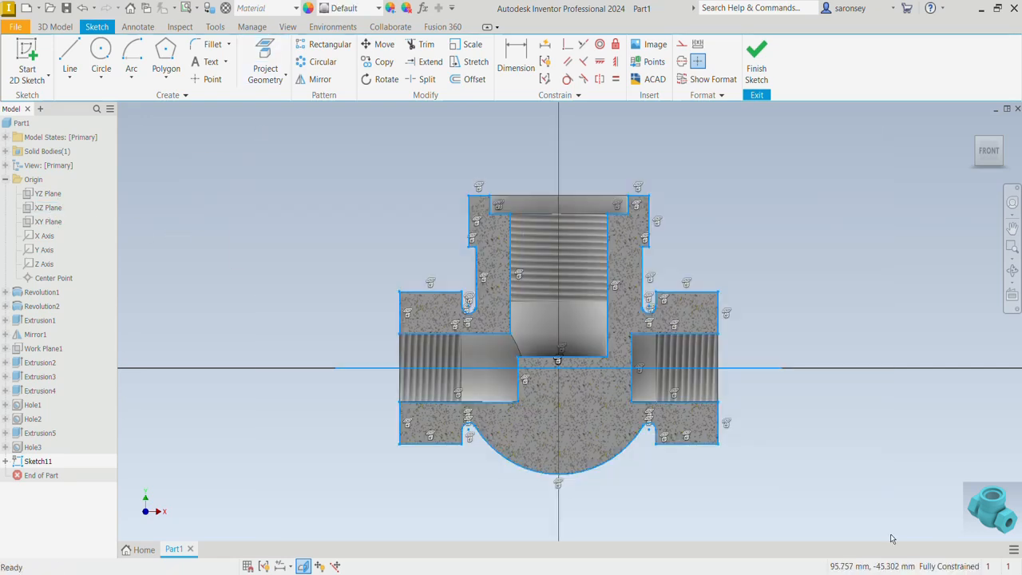
{"action": "left_click", "coordinate": [681, 45]}
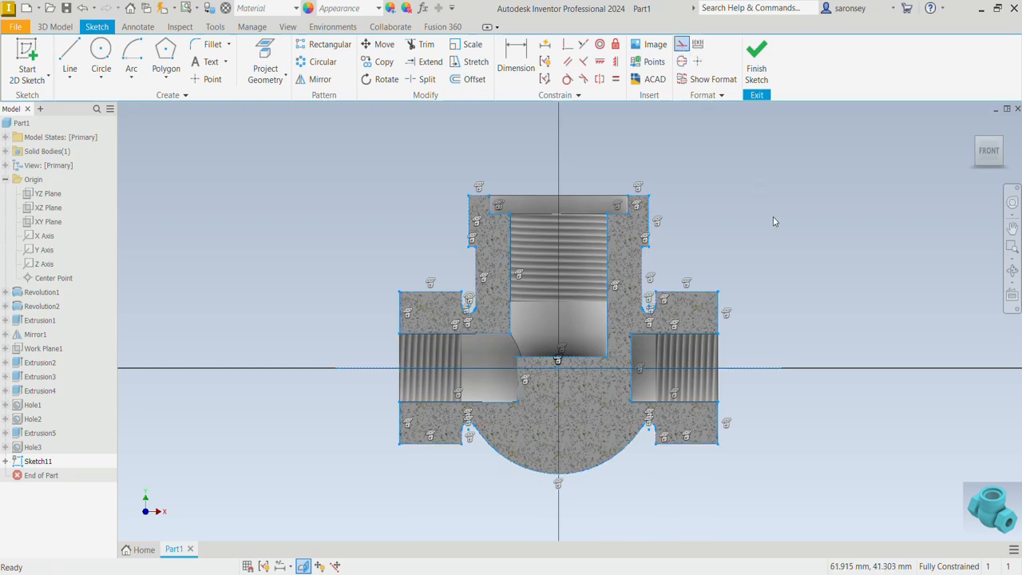
Draw a horizontal line about 21 mm long from the new hole's inner end to the vertical axis, plus a short upward line about 2 mm long
{"action": "left_click", "coordinate": [69, 58]}
{"action": "scroll", "coordinate": [589, 378], "scroll_direction": "up", "scroll_amount": 3}
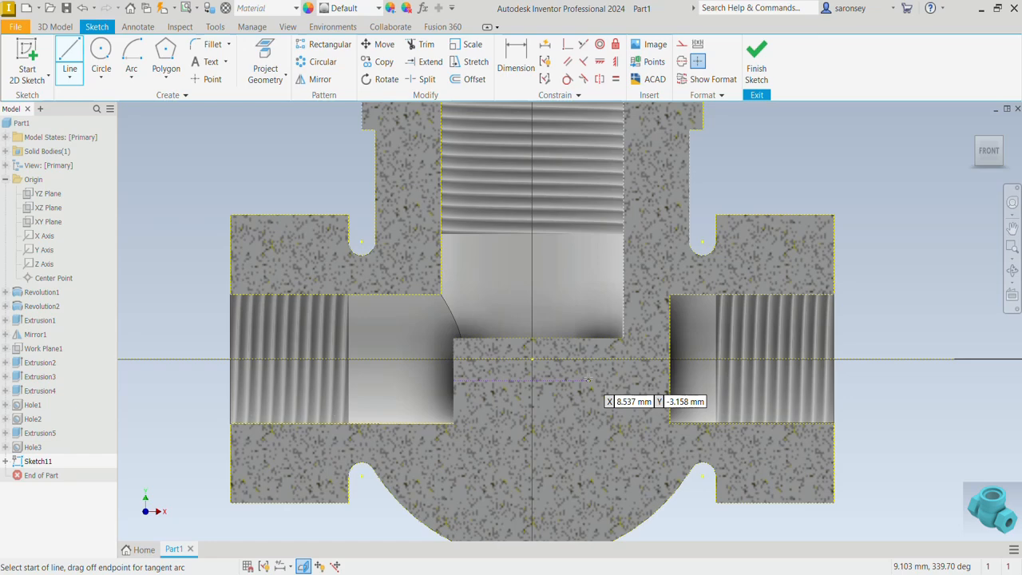
{"action": "left_click", "coordinate": [670, 389]}
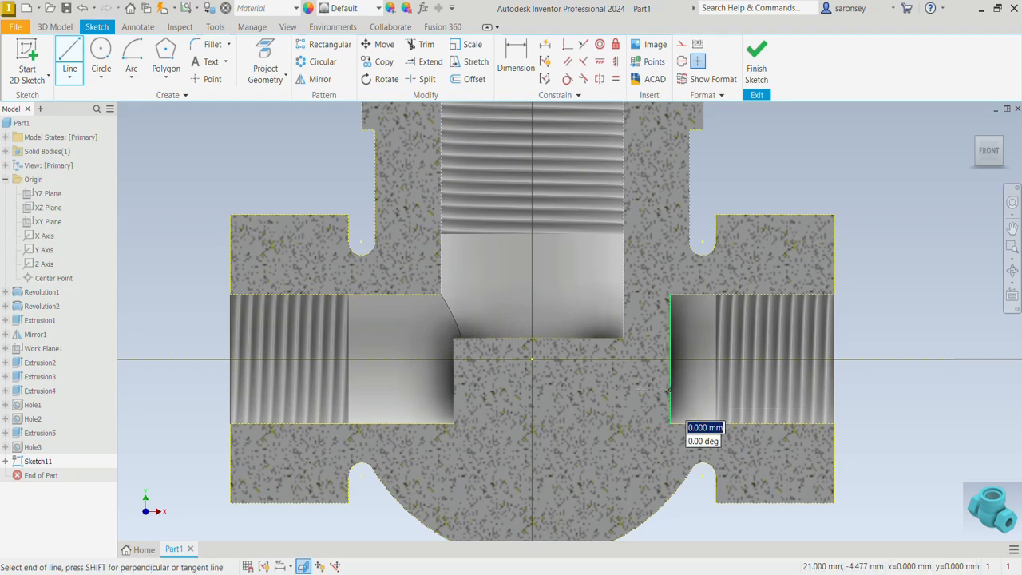
{"action": "left_click", "coordinate": [534, 389]}
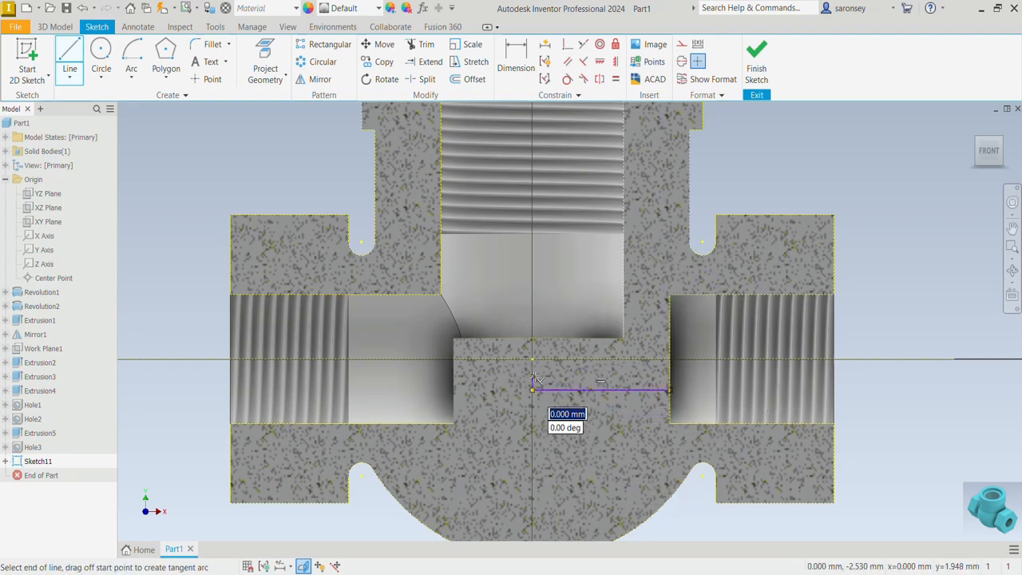
{"action": "right_click", "coordinate": [580, 370]}
{"action": "left_click", "coordinate": [613, 374]}
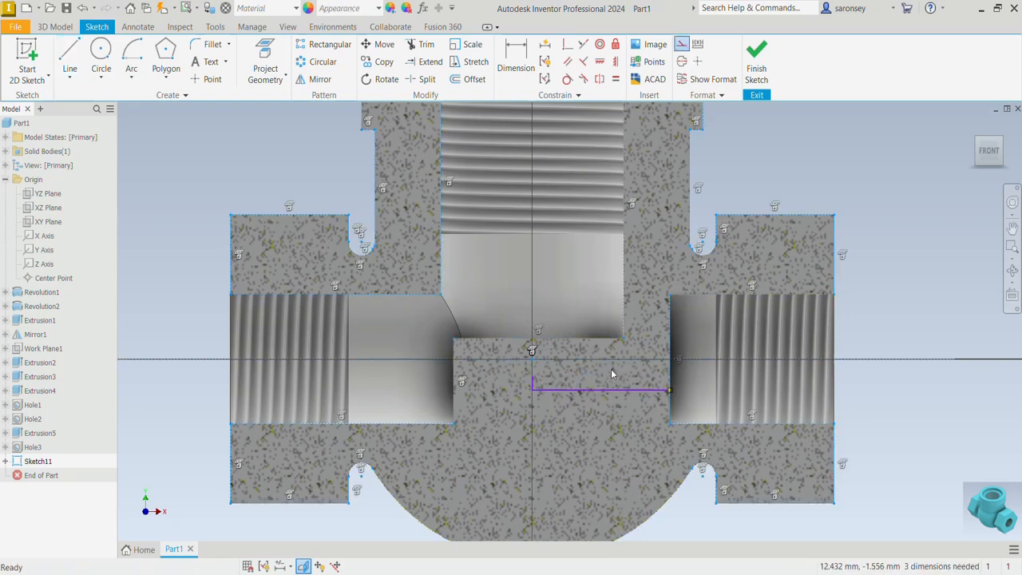
Dimension the horizontal line 5 mm below the projected horizontal centre plane
{"action": "left_click", "coordinate": [515, 62]}
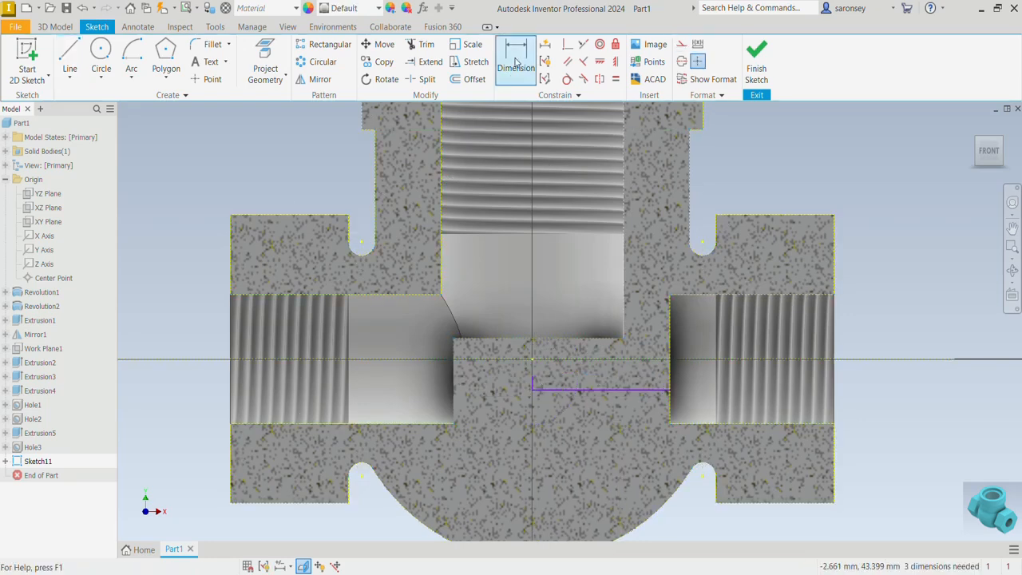
{"action": "left_click", "coordinate": [515, 62]}
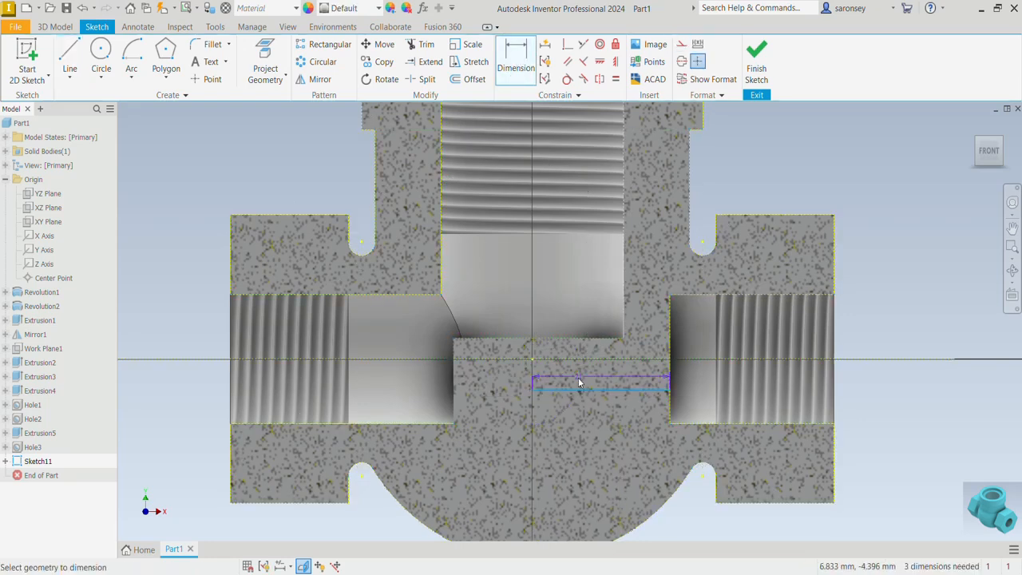
{"action": "left_click", "coordinate": [586, 359]}
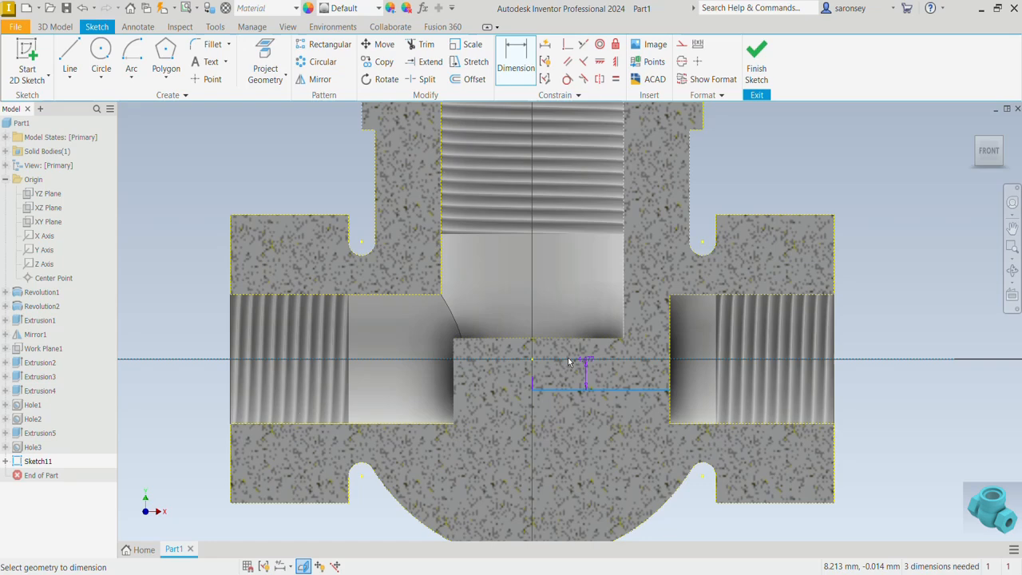
{"action": "left_click", "coordinate": [510, 380]}
{"action": "type", "text": "5"}
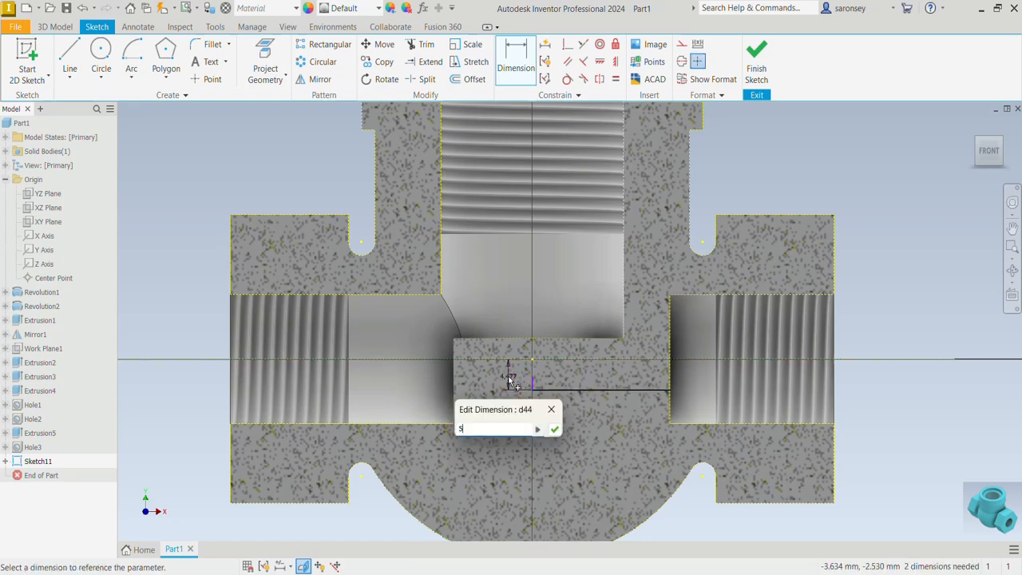
{"action": "key", "text": "Return"}
{"action": "scroll", "coordinate": [519, 382], "scroll_direction": "down", "scroll_amount": 3}
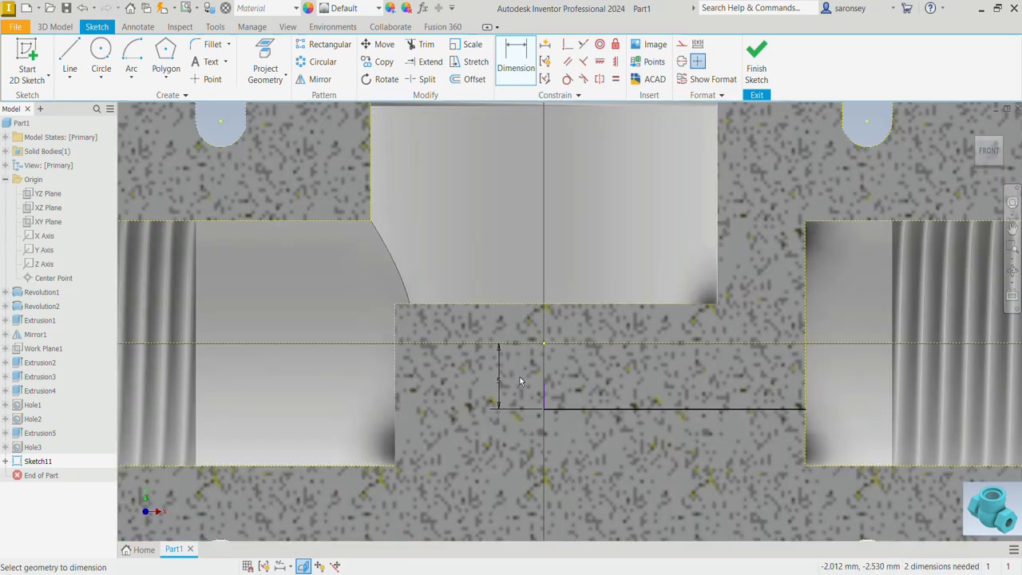
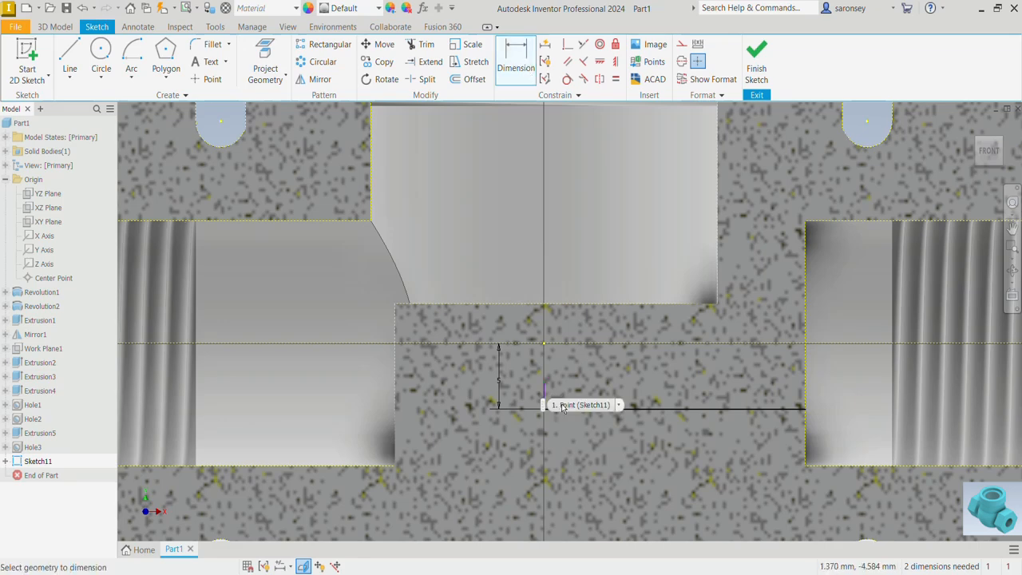
Dimension the short vertical line's upper end 4 mm below the projected floor of the central bore
{"action": "left_click", "coordinate": [590, 305]}
{"action": "left_click", "coordinate": [466, 353]}
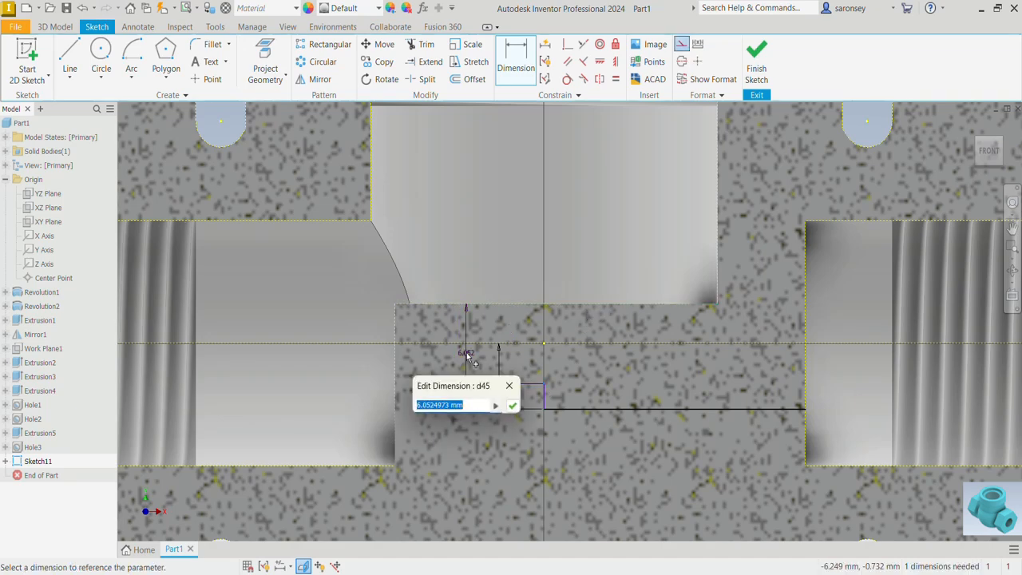
{"action": "type", "text": "5"}
{"action": "key", "text": "Return"}
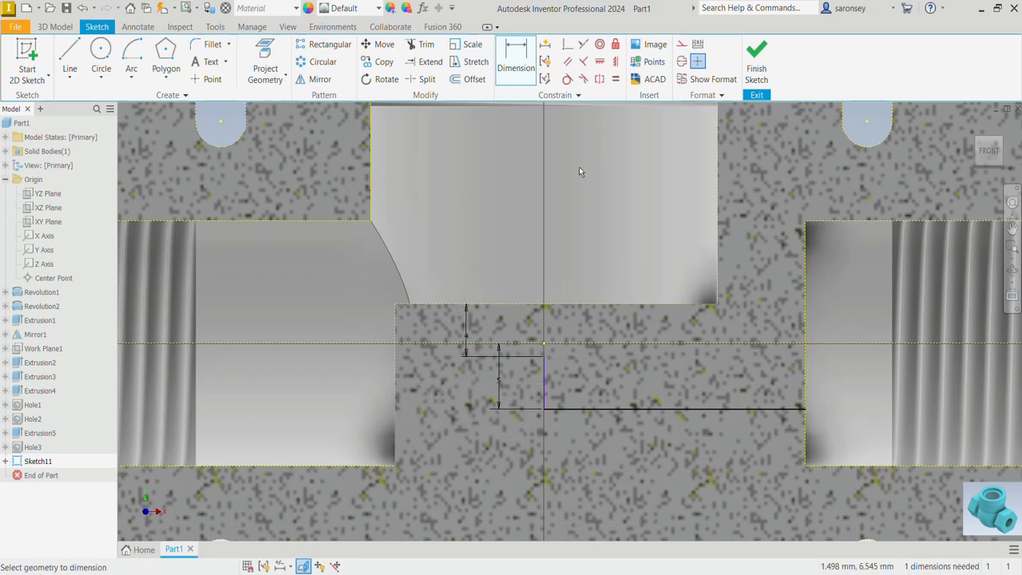
Constrain the path's vertical line into vertical alignment with the sketch origin and finish the sketch
{"action": "left_click", "coordinate": [616, 61]}
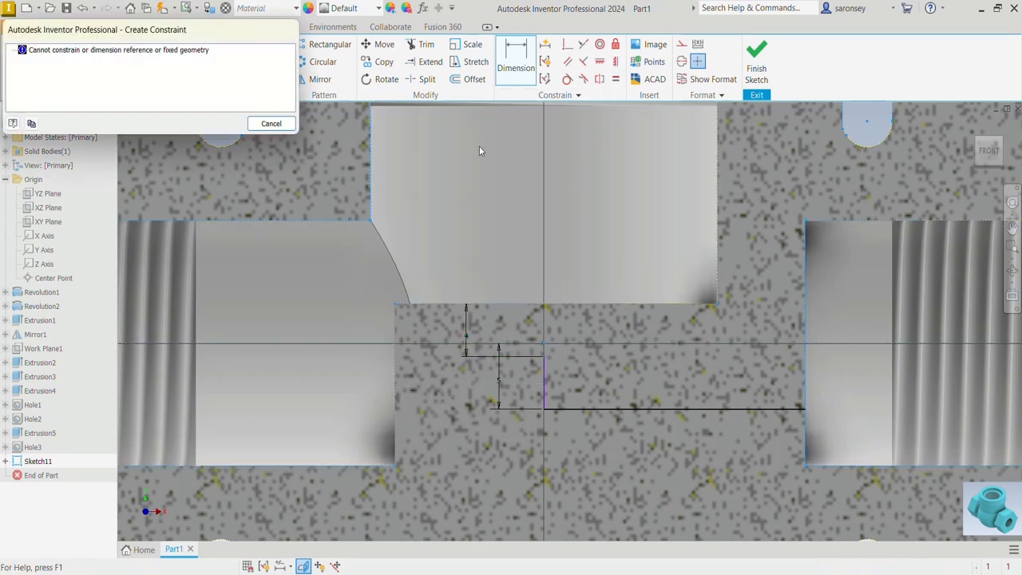
{"action": "left_click", "coordinate": [272, 123]}
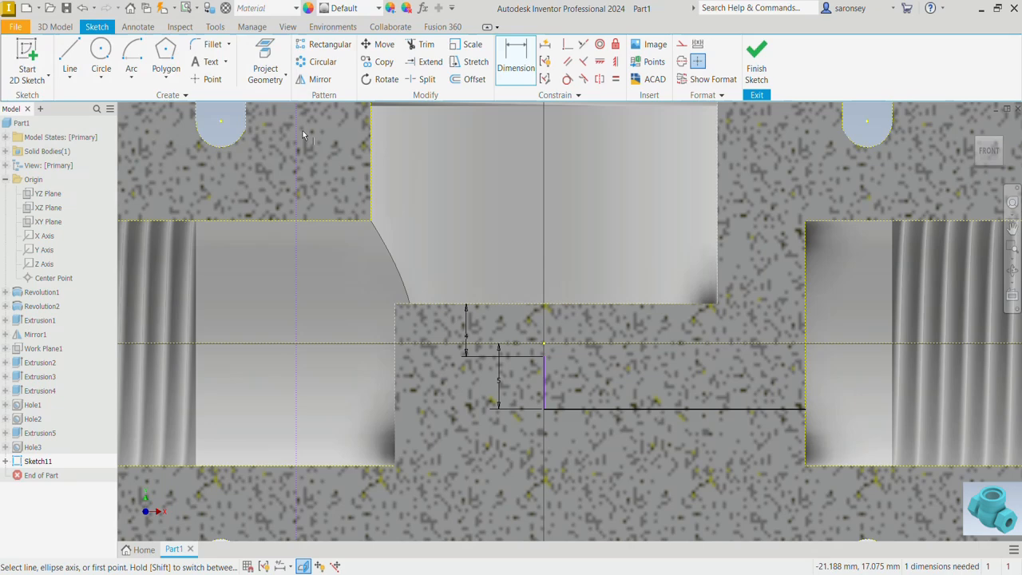
{"action": "left_click", "coordinate": [543, 344]}
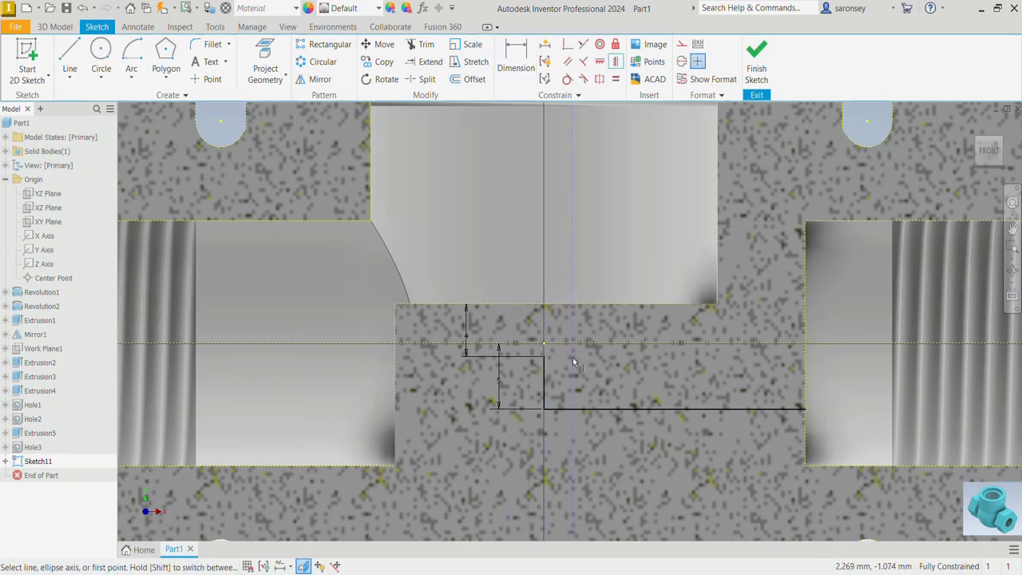
{"action": "left_click", "coordinate": [756, 60]}
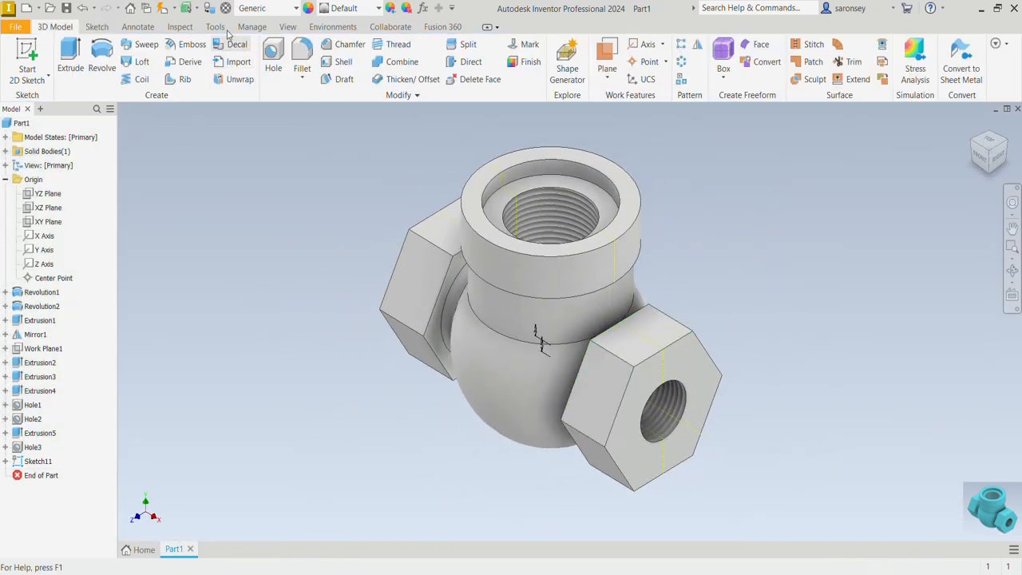
Show a half section view of the body cut through the XY plane
{"action": "left_click", "coordinate": [286, 27]}
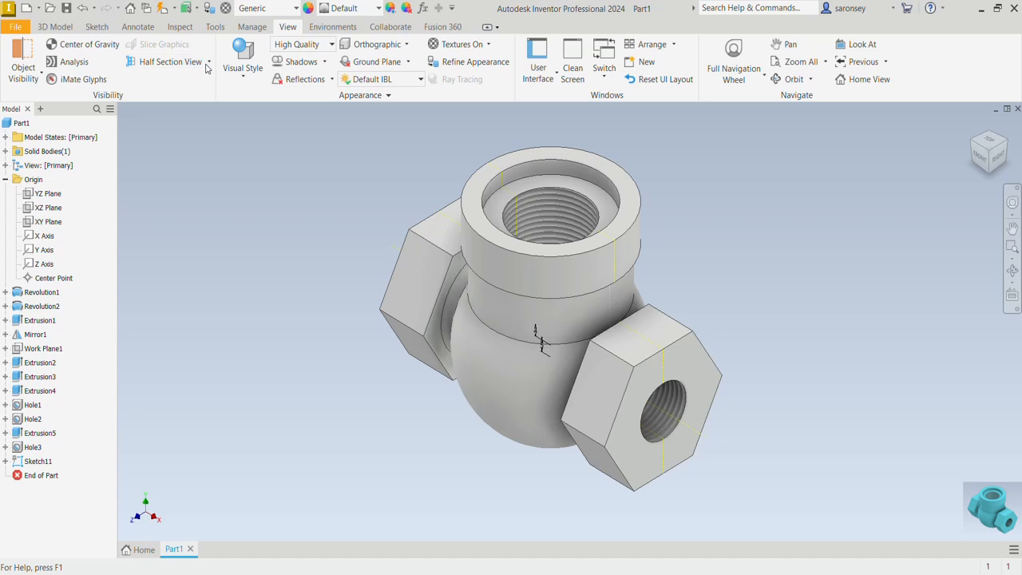
{"action": "left_click", "coordinate": [208, 61]}
{"action": "left_click", "coordinate": [186, 114]}
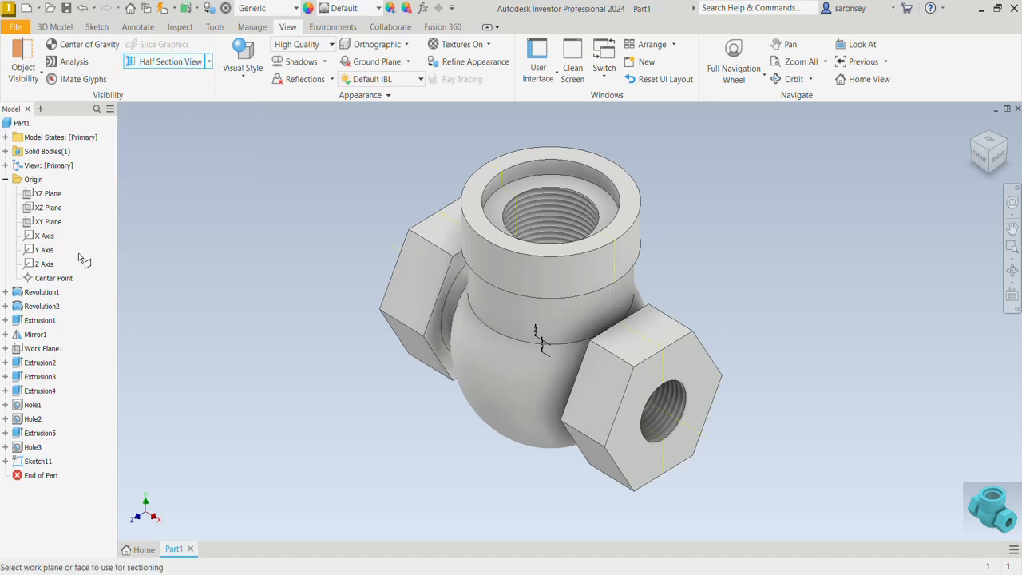
{"action": "left_click", "coordinate": [50, 223]}
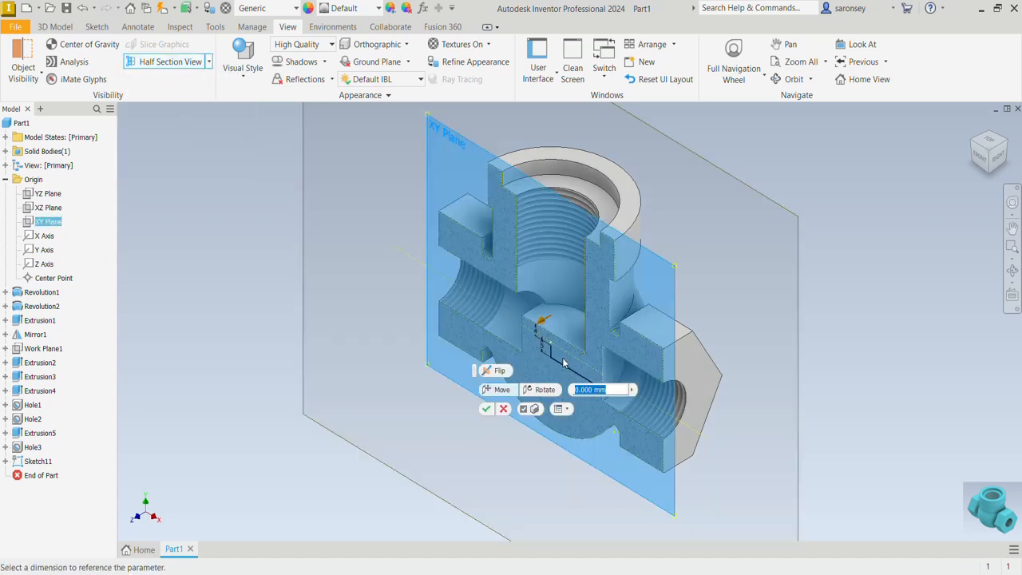
{"action": "left_click", "coordinate": [485, 408]}
{"action": "scroll", "coordinate": [604, 404], "scroll_direction": "up", "scroll_amount": 3}
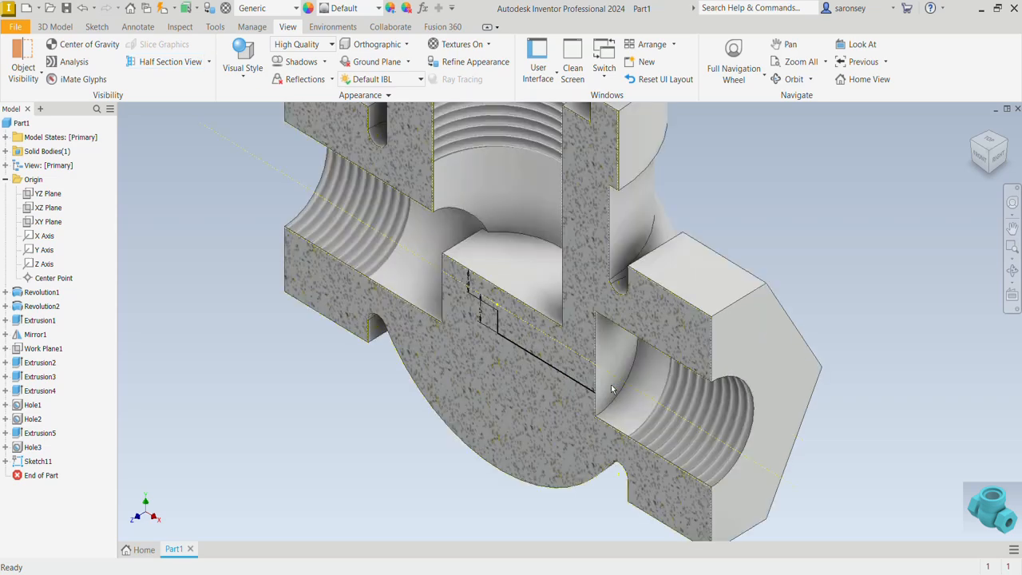
Start a sketch on the flat inner end face of the side hole where the path line ends
{"action": "left_click", "coordinate": [618, 359]}
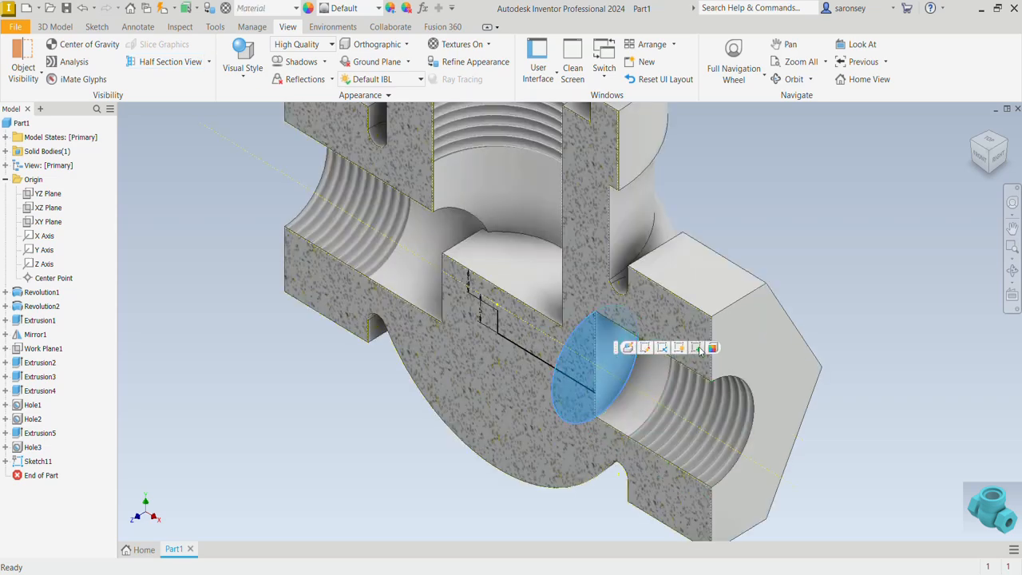
{"action": "left_click", "coordinate": [664, 349]}
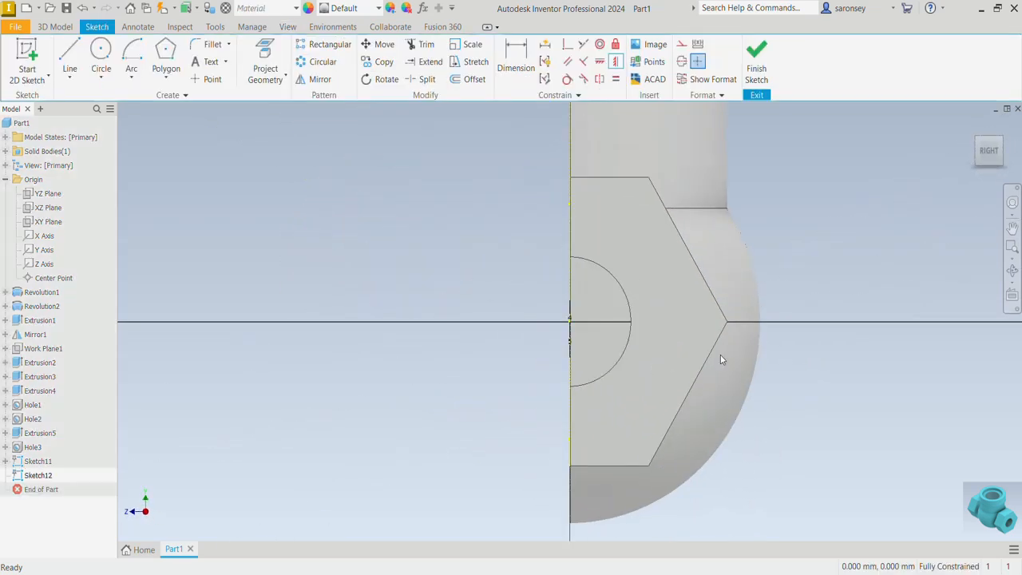
{"action": "middle_click_drag", "start_coordinate": [553, 364], "coordinate": [297, 172], "text": "shift"}
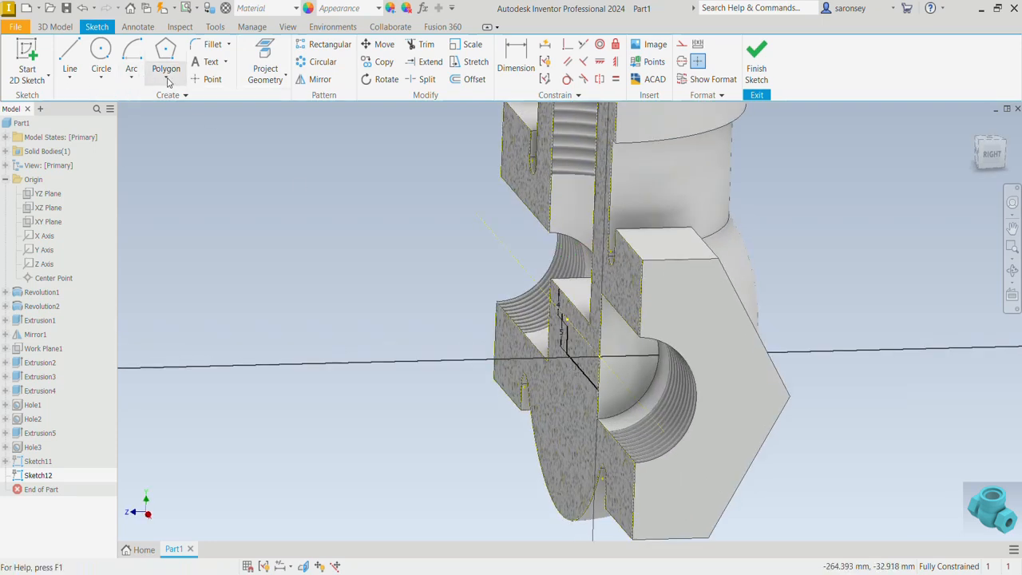
{"action": "left_click", "coordinate": [278, 80]}
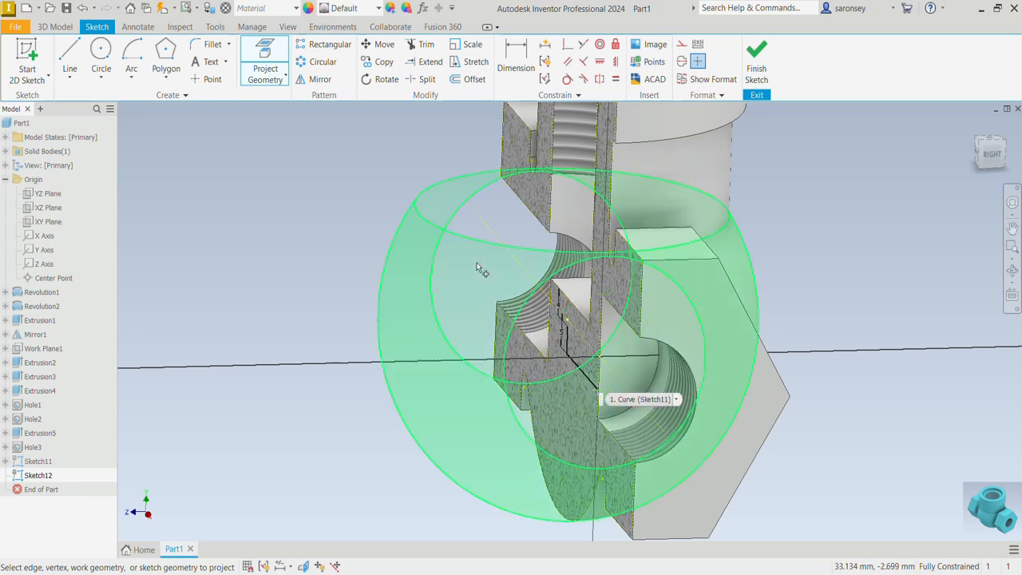
{"action": "key", "text": "Escape"}
Draw a 5 mm diameter circle centred on the end of the horizontal path line and finish the sketch
{"action": "key", "text": "c"}
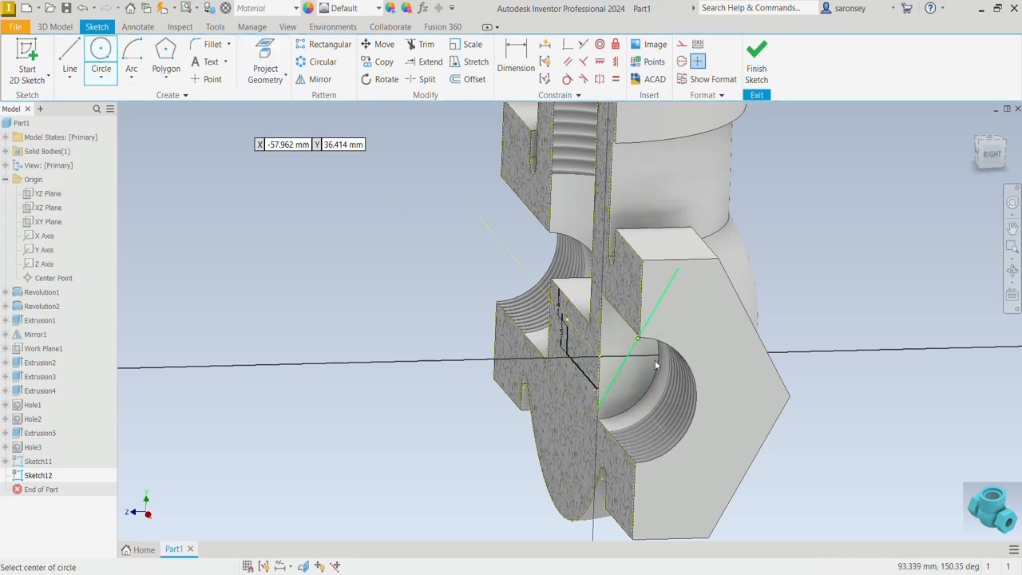
{"action": "left_click", "coordinate": [598, 388]}
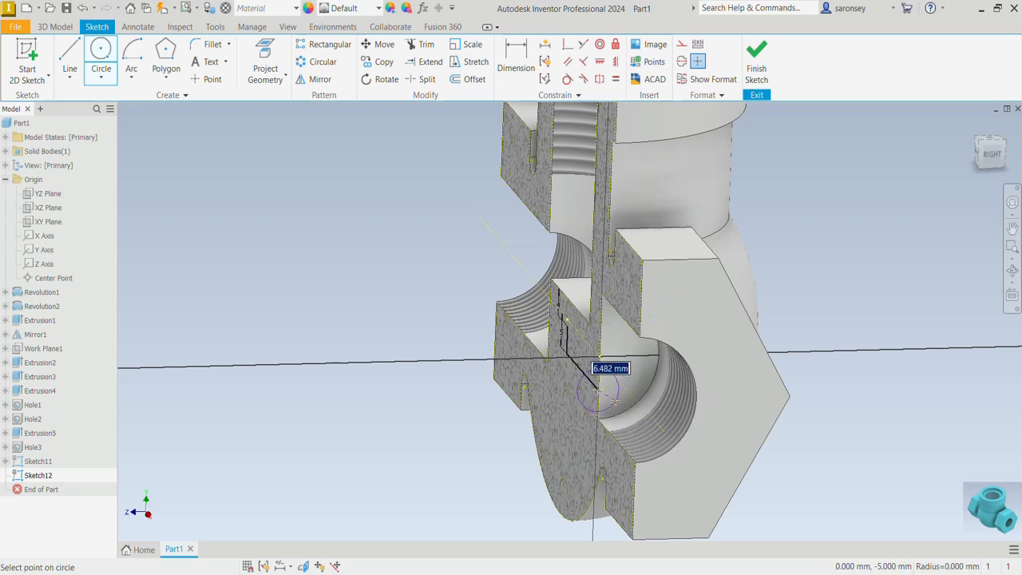
{"action": "type", "text": "5"}
{"action": "key", "text": "Return"}
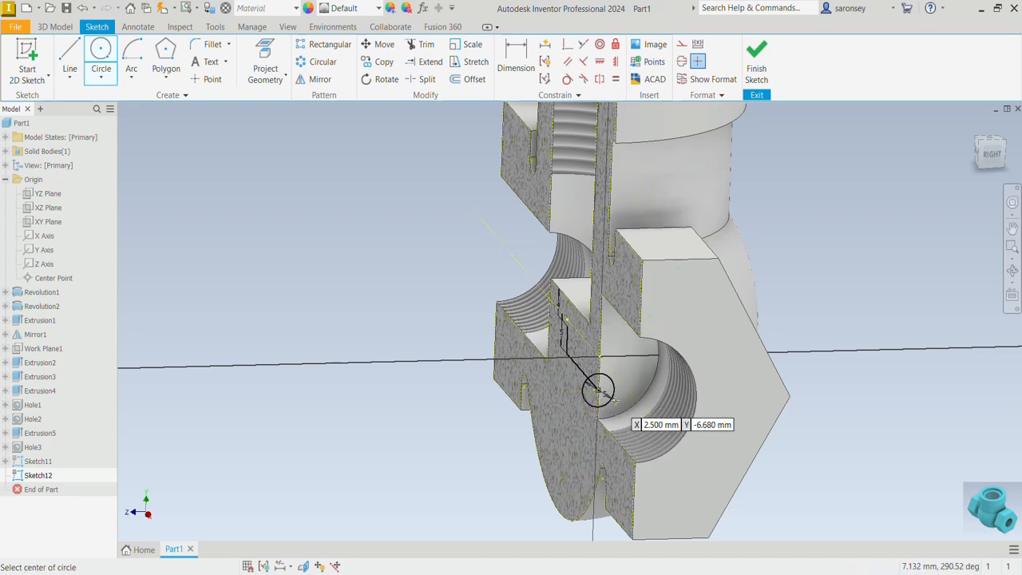
{"action": "left_click", "coordinate": [752, 71]}
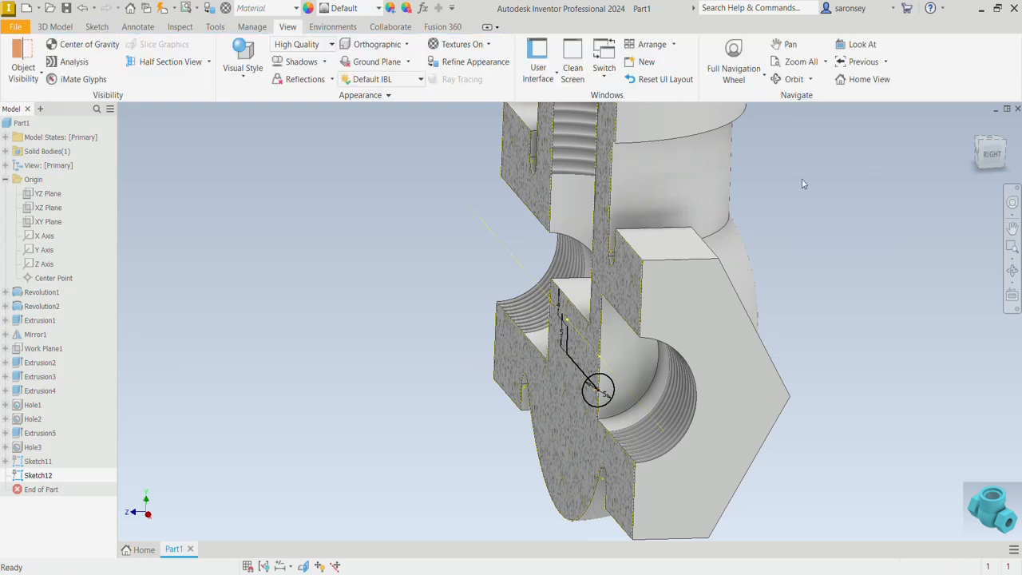
Sweep the 5 mm circle along the two-line path as a cut to form the internal passage
{"action": "left_click", "coordinate": [54, 27]}
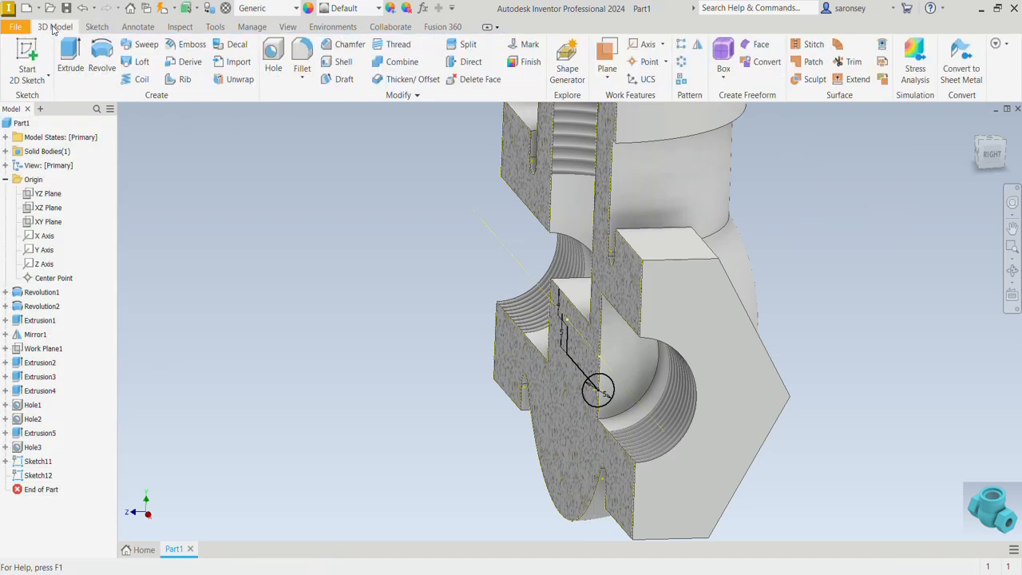
{"action": "left_click", "coordinate": [142, 45]}
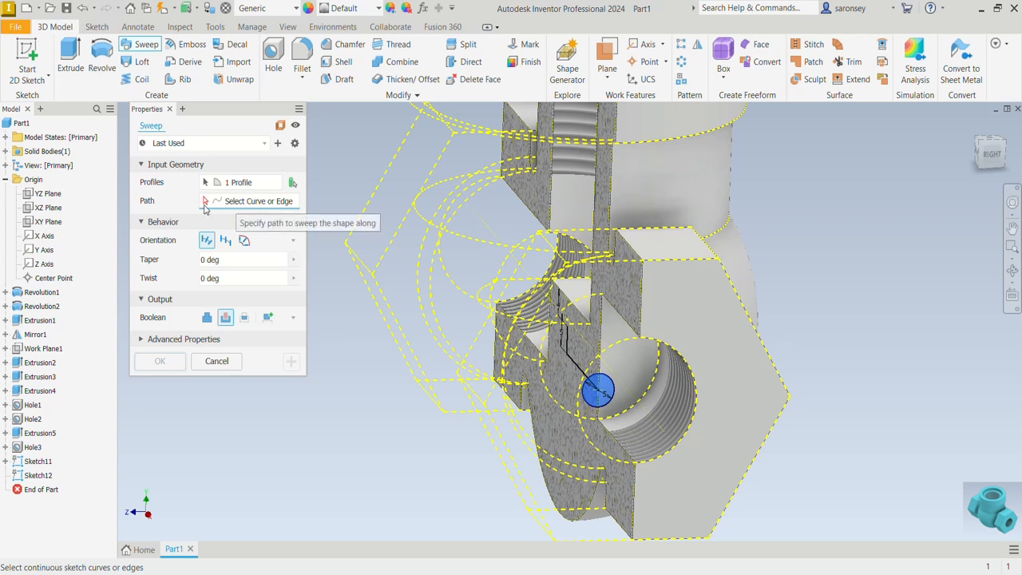
{"action": "left_click", "coordinate": [588, 378]}
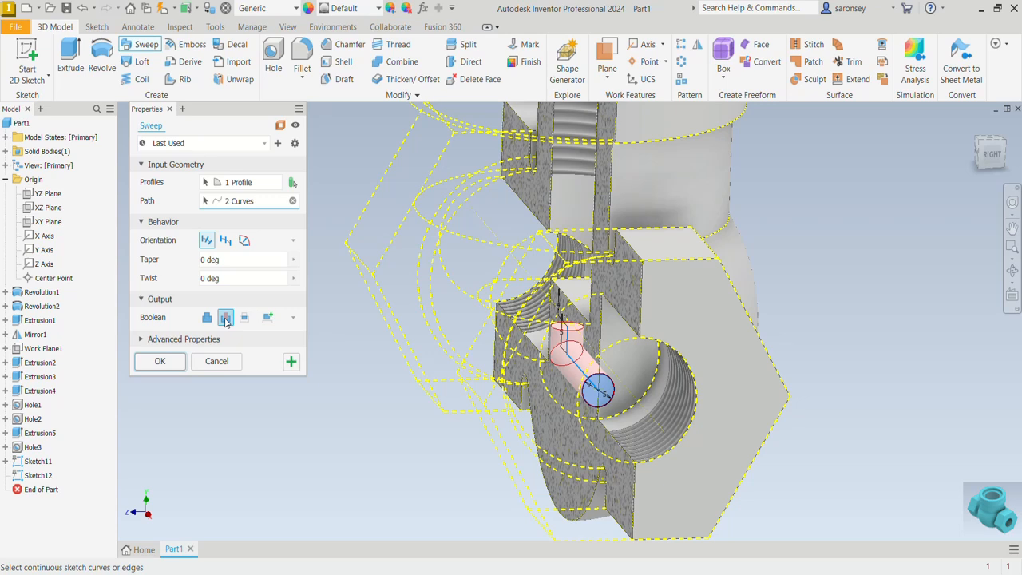
{"action": "left_click", "coordinate": [160, 362]}
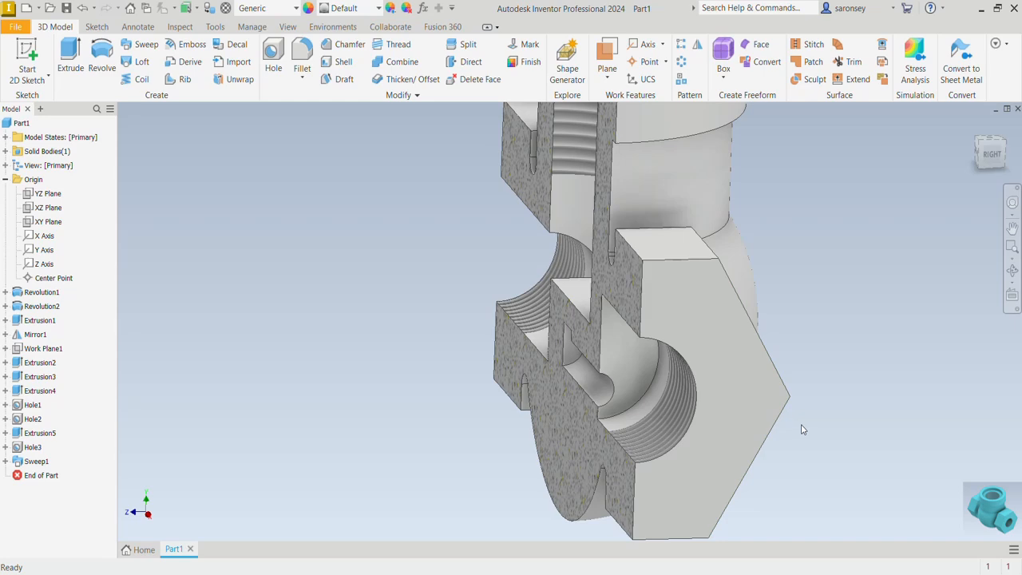
Start a sketch on the XY plane and project the passage's upper edge, the central bore's floor edge and the YZ plane
{"action": "mouse_move", "coordinate": [803, 430]}
{"action": "middle_mouse_down", "text": "shift"}
{"action": "mouse_move", "coordinate": [896, 412]}
{"action": "mouse_move", "coordinate": [905, 436]}
{"action": "middle_mouse_up", "text": "shift"}
{"action": "left_click", "coordinate": [48, 221]}
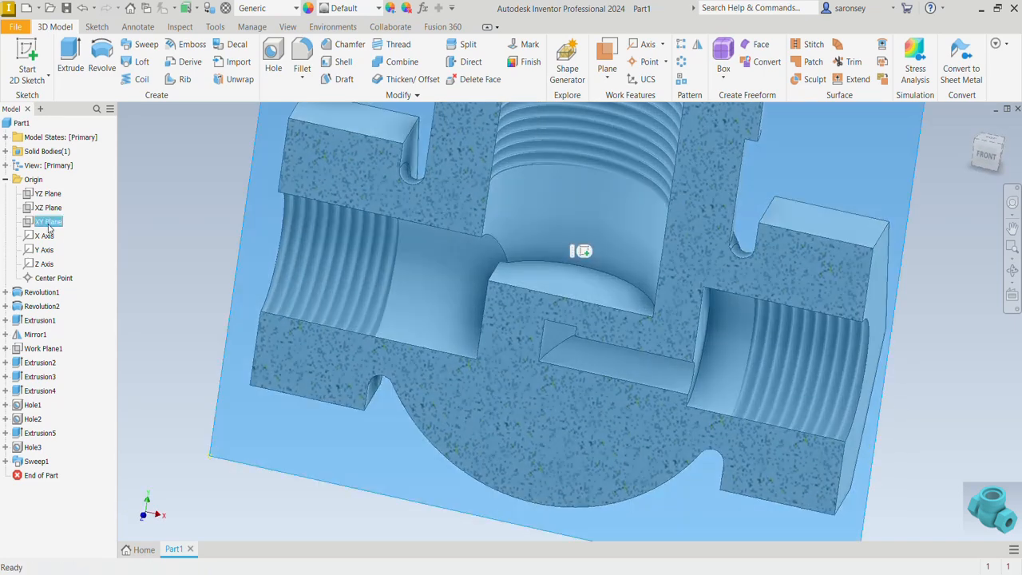
{"action": "left_click", "coordinate": [586, 250]}
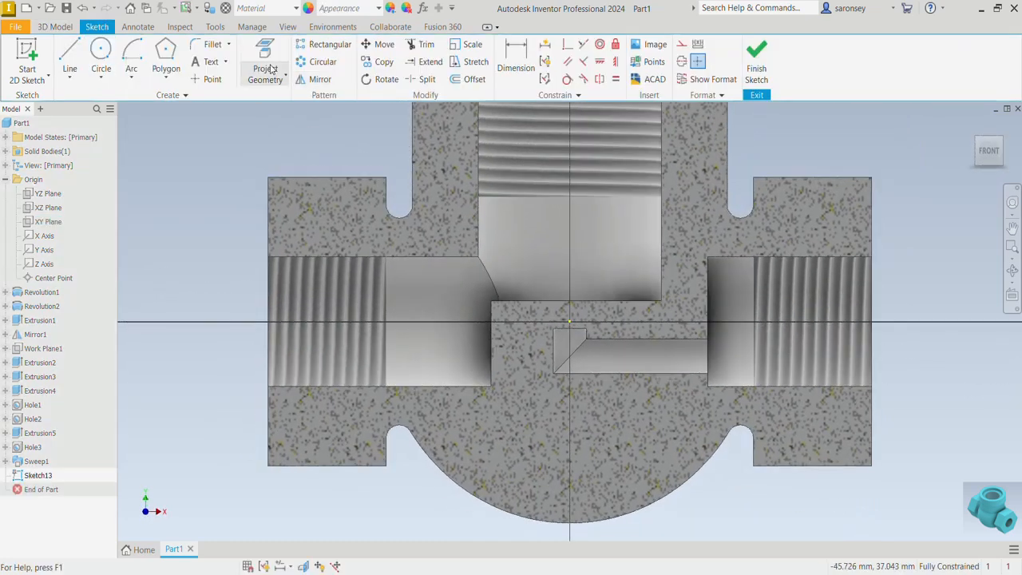
{"action": "left_click", "coordinate": [268, 61]}
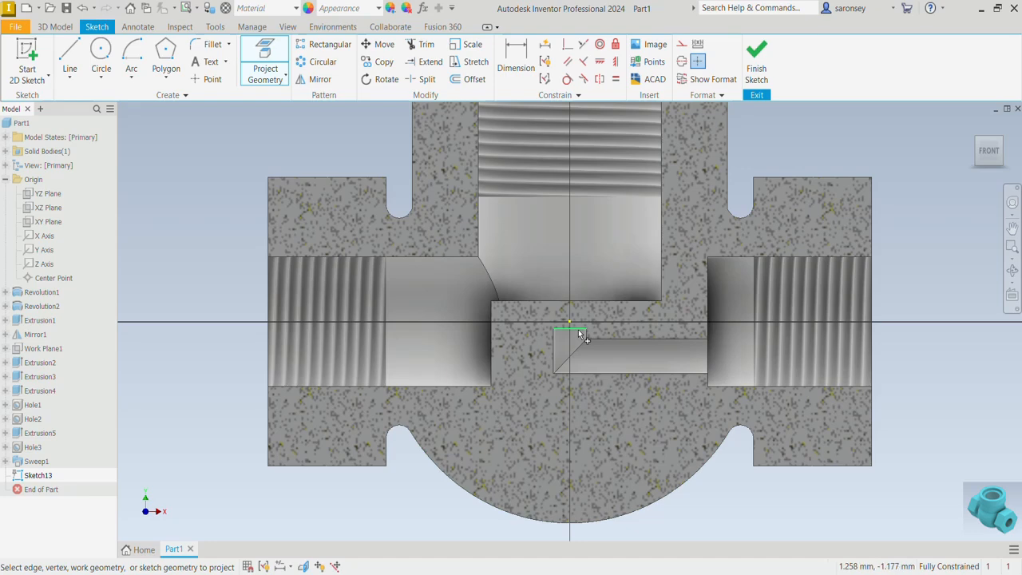
{"action": "left_click", "coordinate": [578, 329]}
{"action": "scroll", "coordinate": [578, 329], "scroll_direction": "up", "scroll_amount": 3}
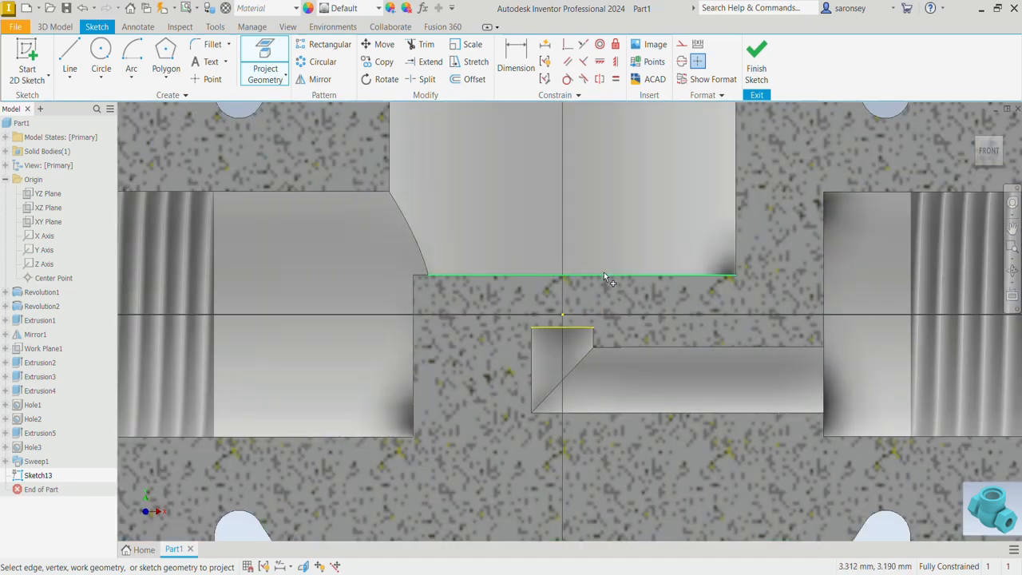
{"action": "left_click", "coordinate": [605, 276]}
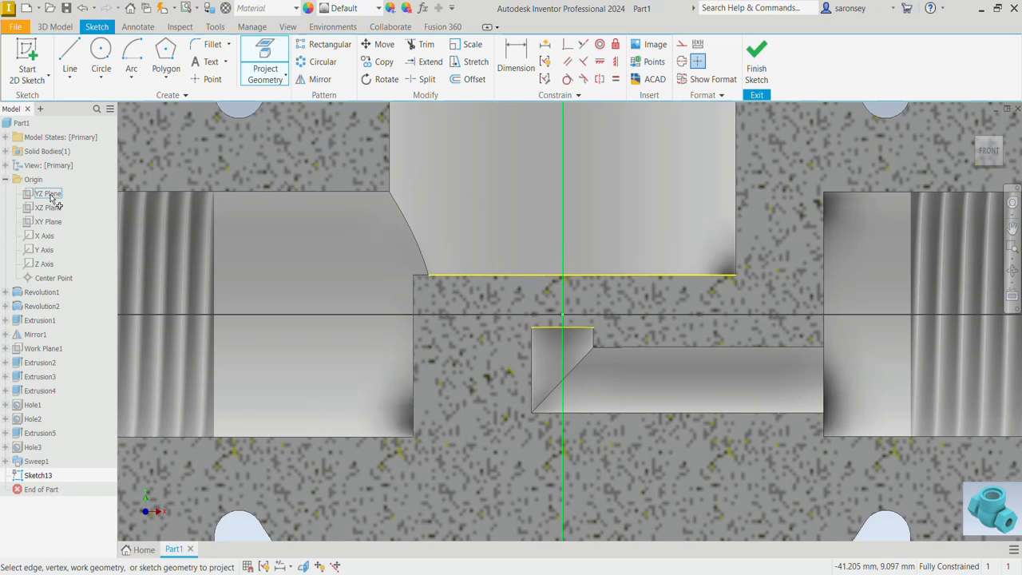
{"action": "left_click", "coordinate": [50, 195]}
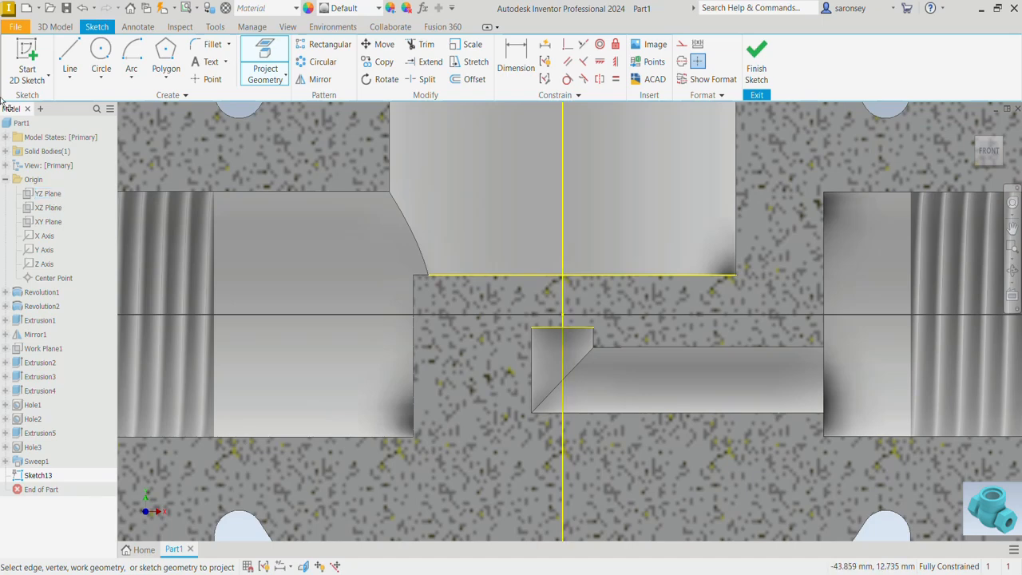
Draw a closed four-line seat profile from the vertical axis along the passage's upper edge, sloping outward to the bore floor and back to the axis
{"action": "left_click", "coordinate": [66, 56]}
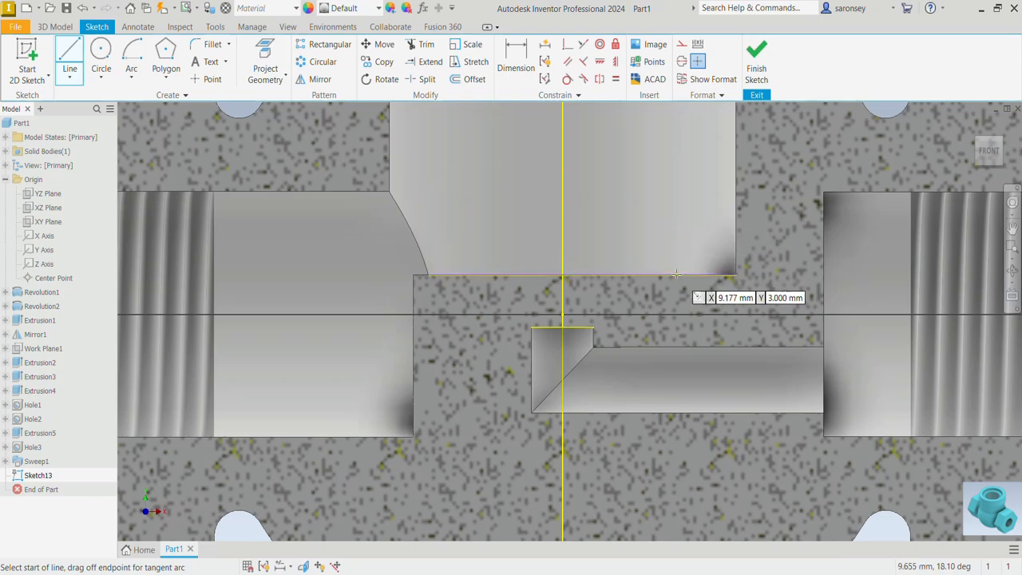
{"action": "left_click", "coordinate": [563, 326]}
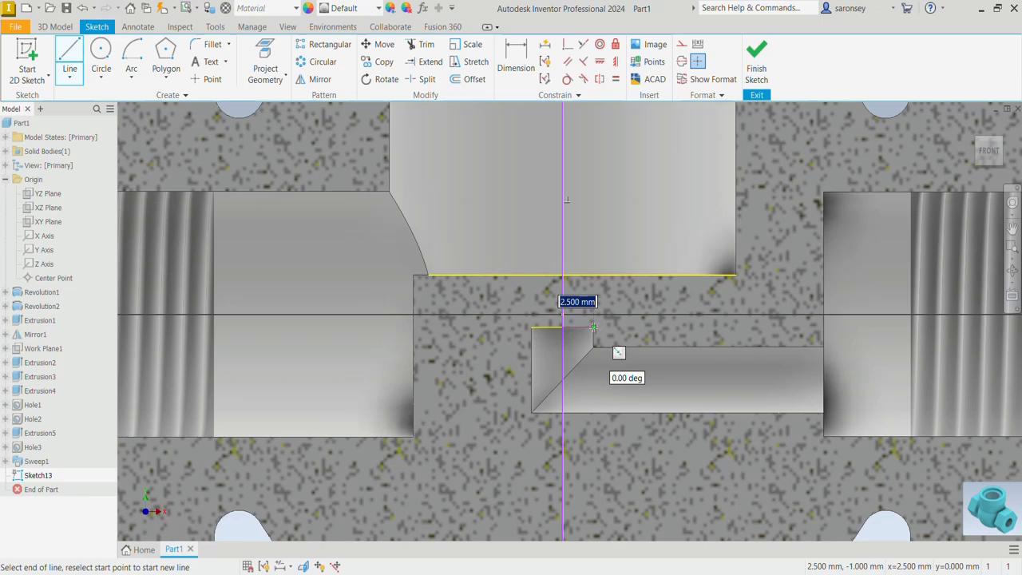
{"action": "left_click", "coordinate": [594, 326]}
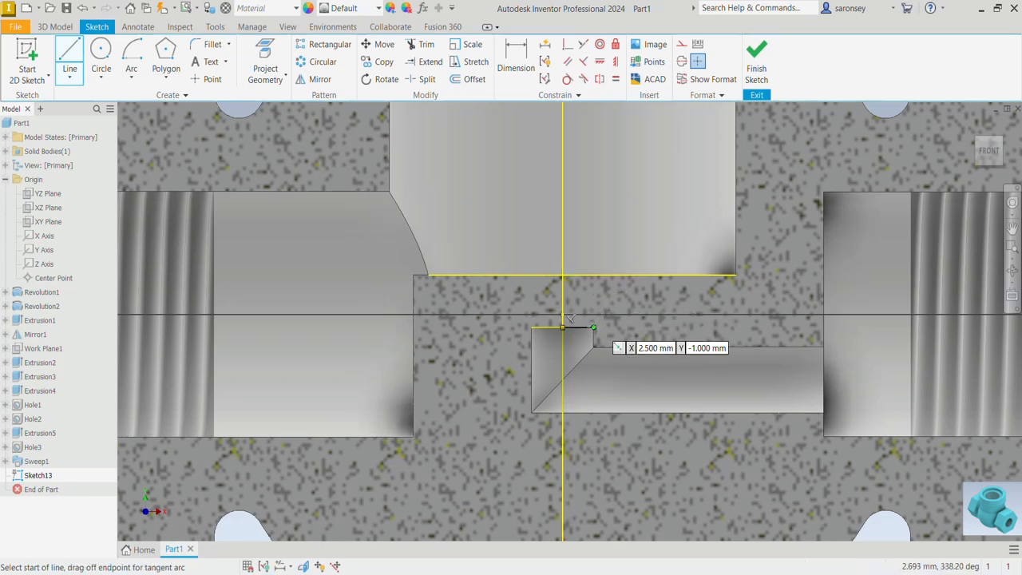
{"action": "left_click", "coordinate": [593, 327]}
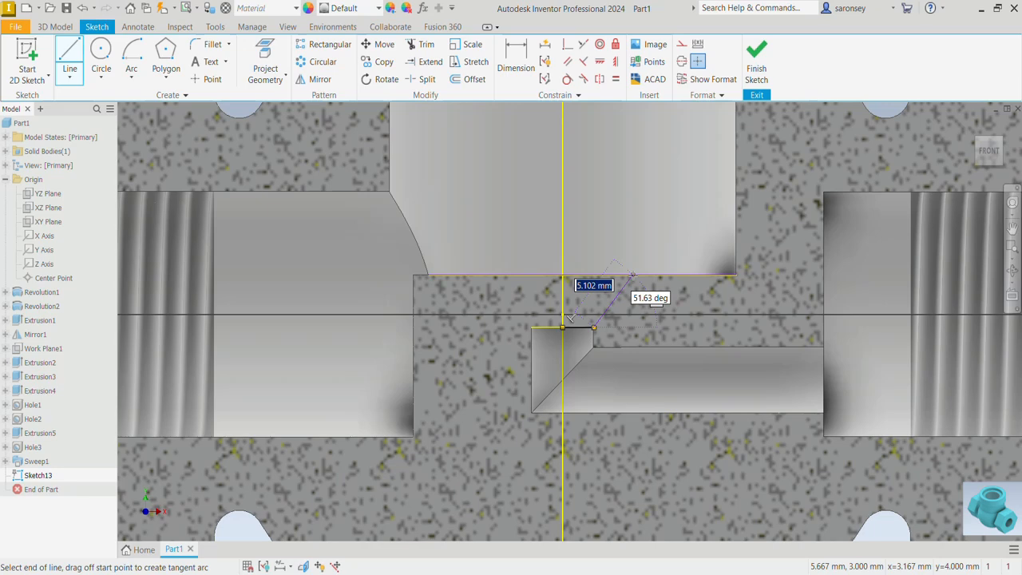
{"action": "left_click", "coordinate": [631, 275]}
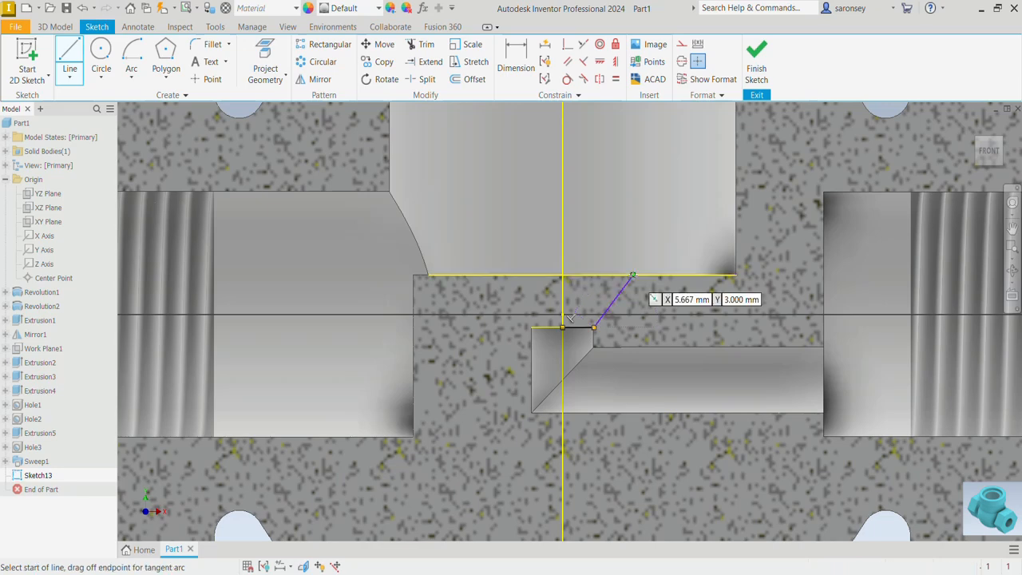
{"action": "left_click", "coordinate": [631, 275]}
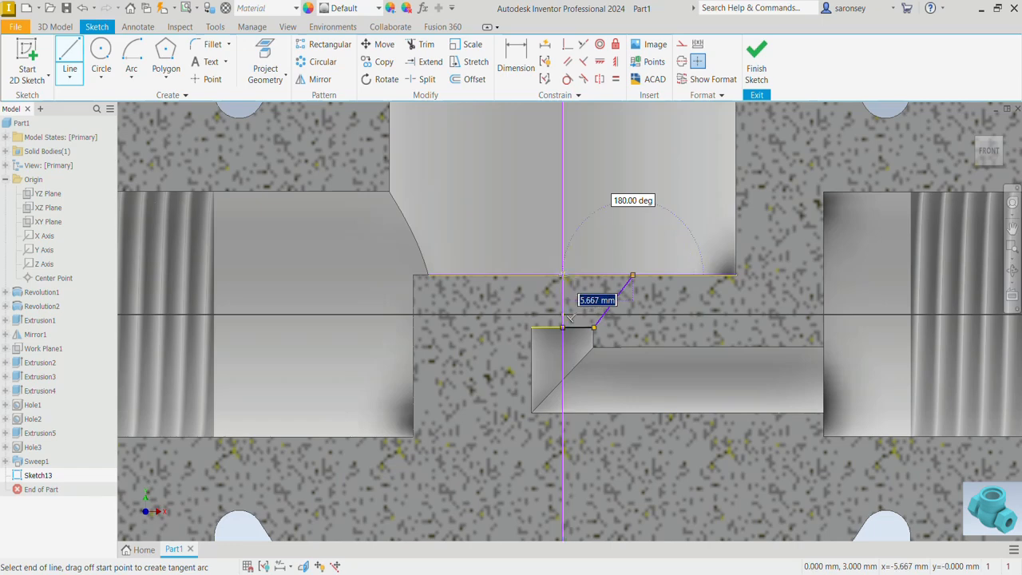
{"action": "left_click", "coordinate": [563, 275]}
{"action": "left_click", "coordinate": [563, 274]}
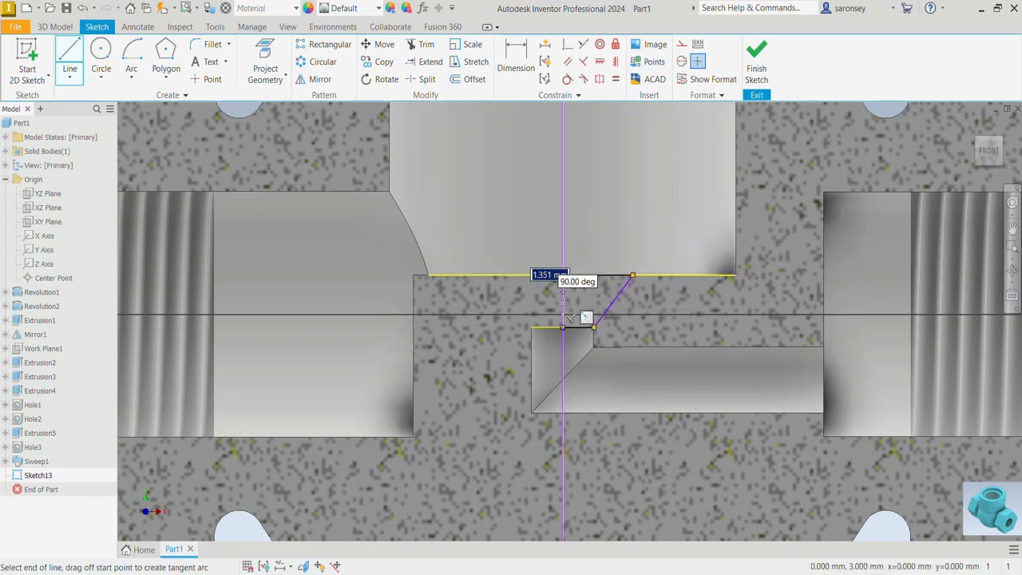
{"action": "left_click", "coordinate": [562, 327]}
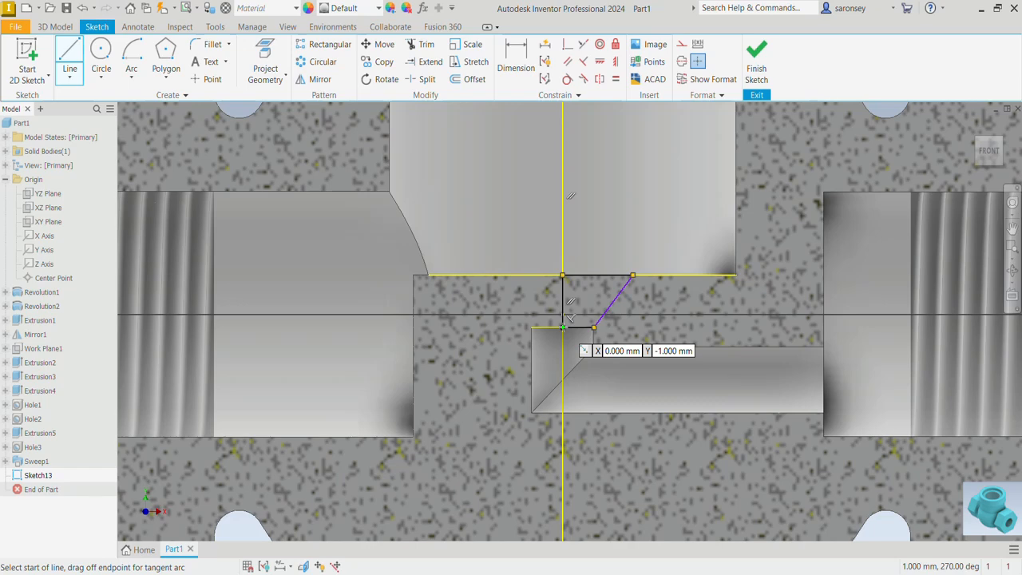
Dimension the profile's sloping line at 45° to the vertical axis
{"action": "left_click", "coordinate": [517, 60]}
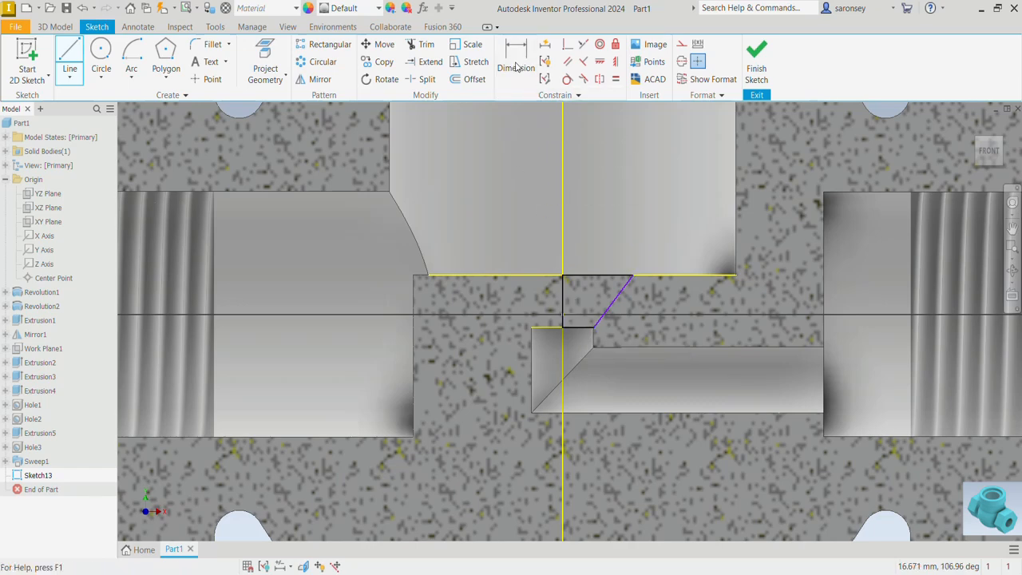
{"action": "left_click", "coordinate": [563, 291]}
{"action": "left_click", "coordinate": [617, 291]}
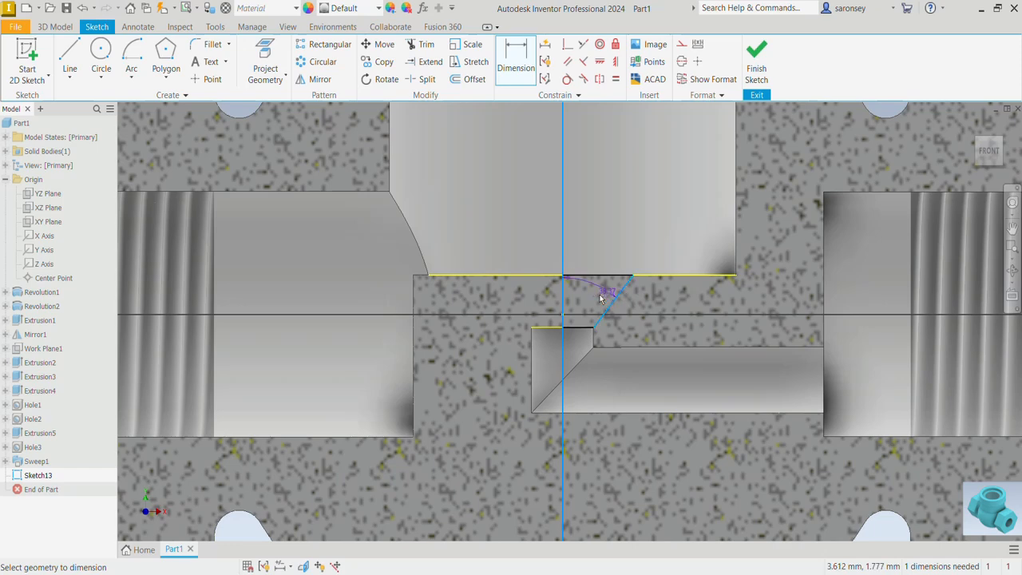
{"action": "left_click", "coordinate": [628, 261]}
{"action": "type", "text": "4"}
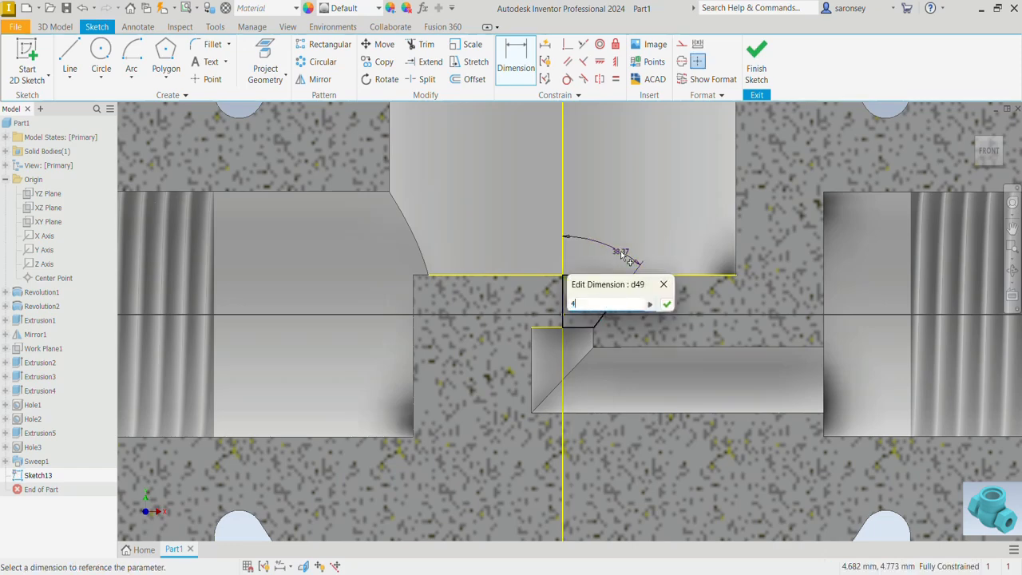
{"action": "type", "text": "5"}
{"action": "key", "text": "Return"}
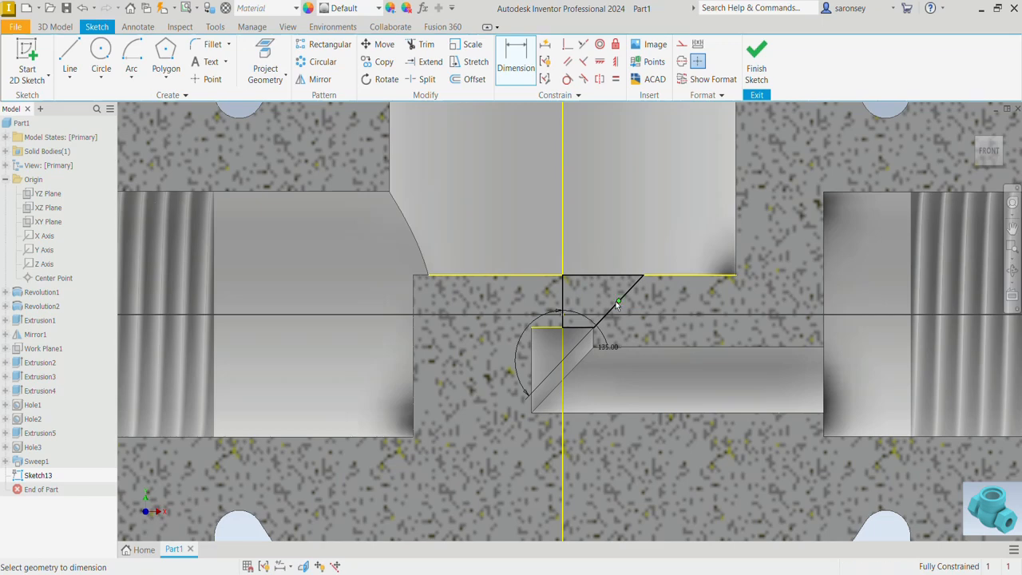
Revolve the seat profile 360° about the vertical axis as a cut to form the tapered seat
{"action": "key", "text": "r"}
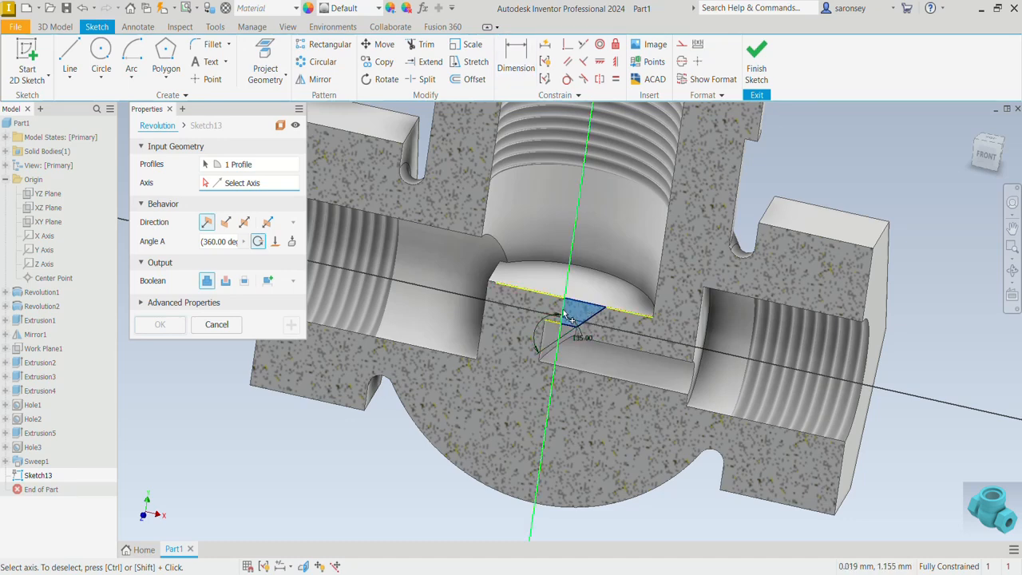
{"action": "left_click", "coordinate": [566, 314]}
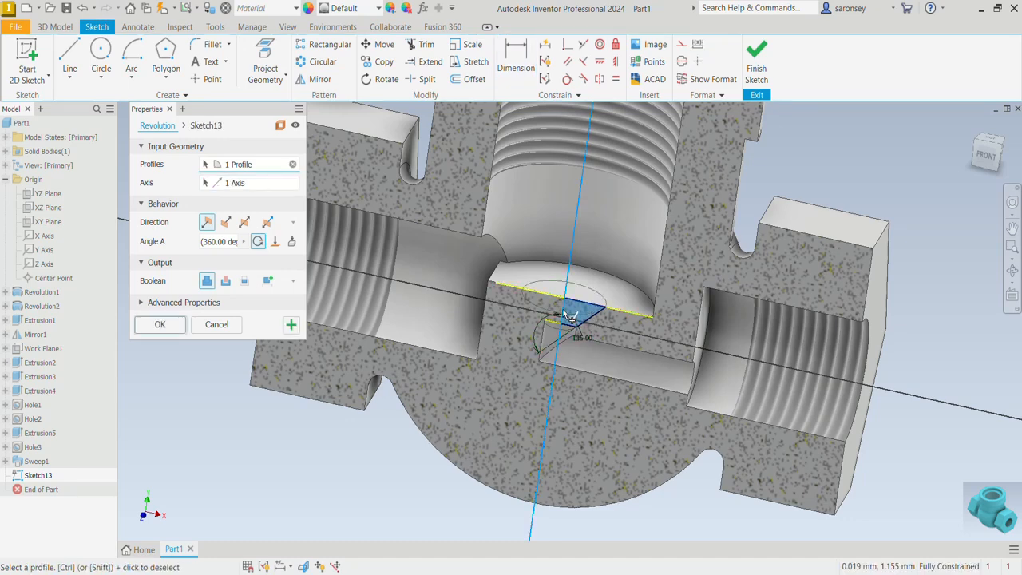
{"action": "left_click", "coordinate": [226, 281]}
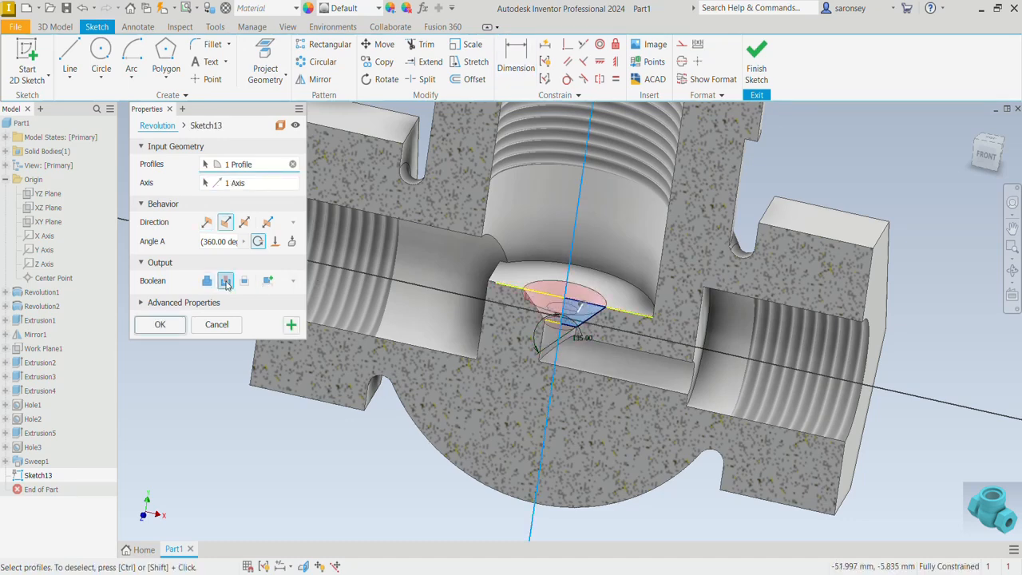
{"action": "left_click", "coordinate": [176, 327]}
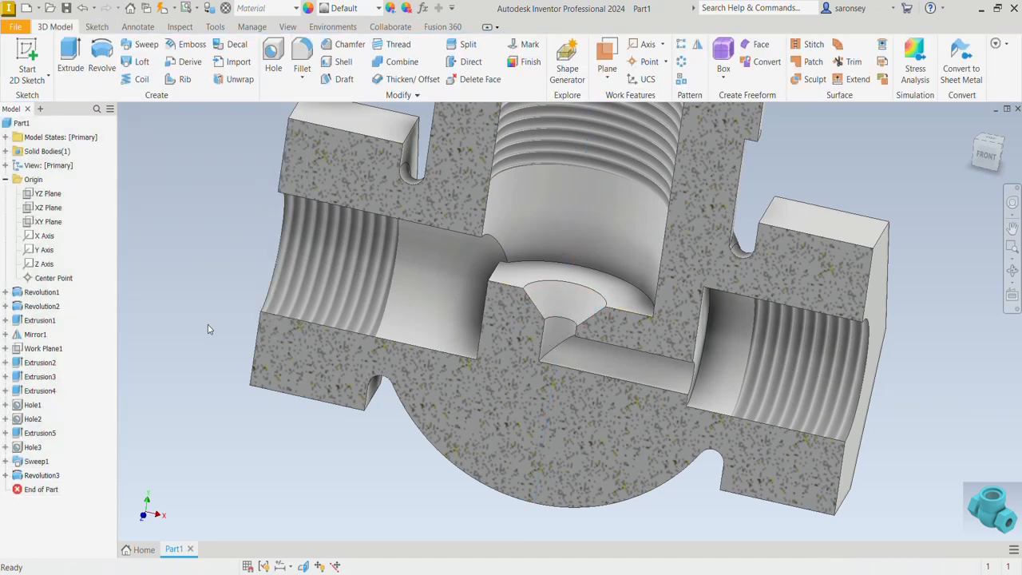
Inspect the cut seat and passage, then delete the half section view to show the whole valve body
{"action": "left_click", "coordinate": [991, 146]}
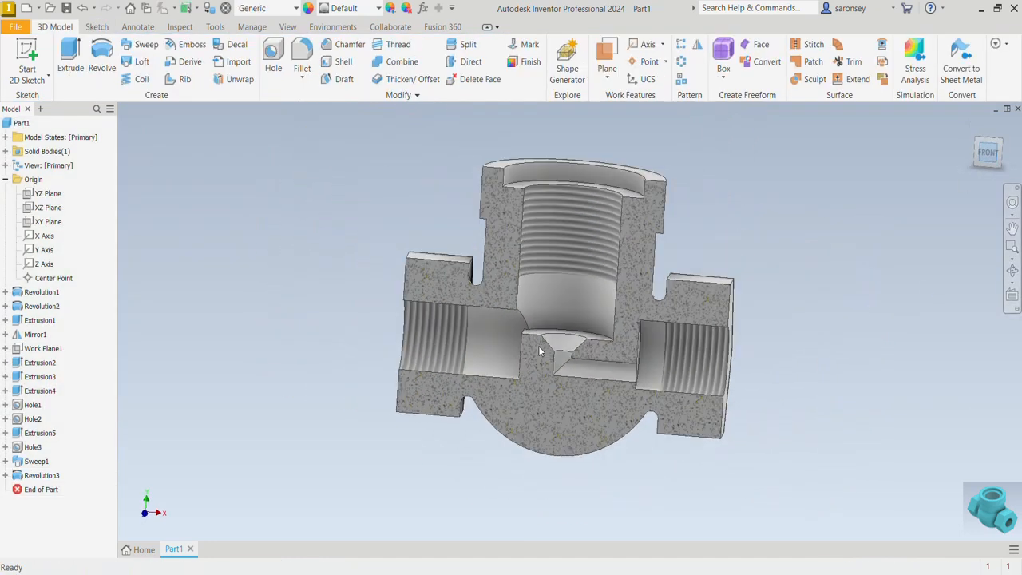
{"action": "scroll", "coordinate": [591, 359], "scroll_direction": "up", "scroll_amount": 5}
{"action": "scroll", "coordinate": [614, 361], "scroll_direction": "down", "scroll_amount": 5}
{"action": "mouse_move", "coordinate": [813, 367]}
{"action": "middle_mouse_down", "text": "shift"}
{"action": "mouse_move", "coordinate": [776, 389]}
{"action": "mouse_move", "coordinate": [792, 408]}
{"action": "mouse_move", "coordinate": [819, 404]}
{"action": "mouse_move", "coordinate": [755, 415]}
{"action": "mouse_move", "coordinate": [874, 361]}
{"action": "mouse_move", "coordinate": [858, 367]}
{"action": "mouse_move", "coordinate": [906, 392]}
{"action": "mouse_move", "coordinate": [892, 410]}
{"action": "mouse_move", "coordinate": [818, 390]}
{"action": "middle_mouse_up", "text": "shift"}
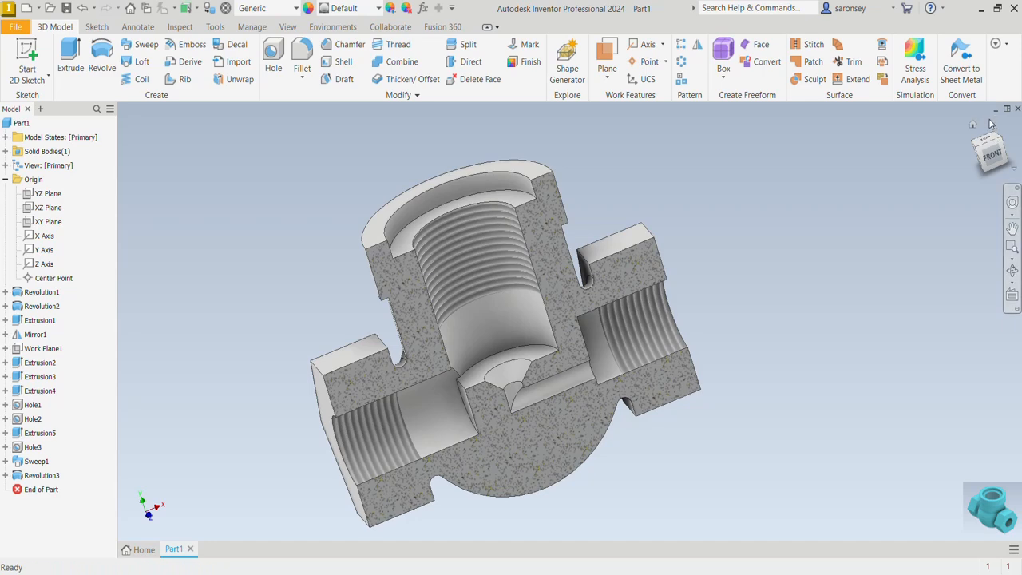
{"action": "left_click", "coordinate": [992, 155]}
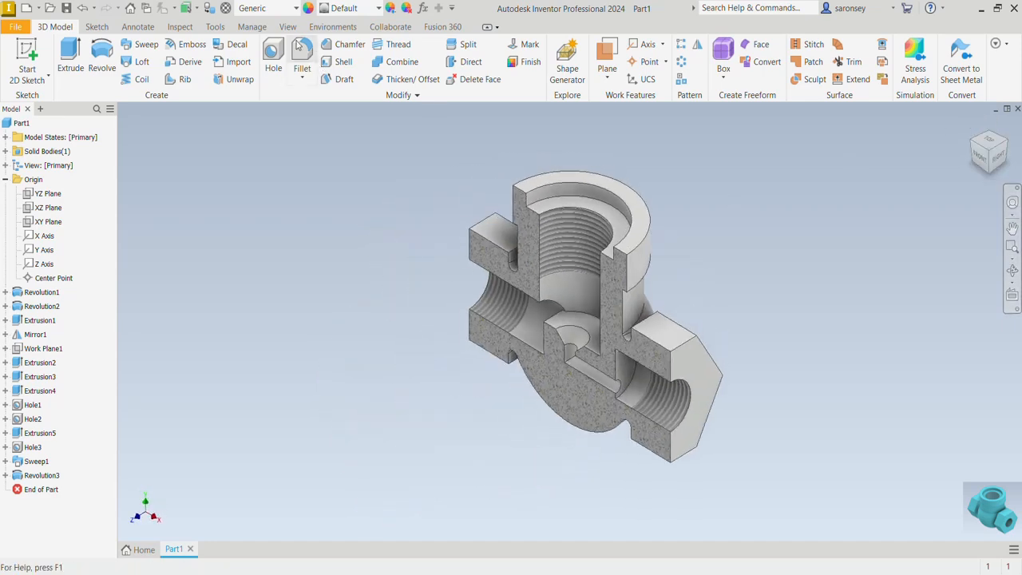
{"action": "left_click", "coordinate": [287, 26]}
{"action": "left_click", "coordinate": [207, 62]}
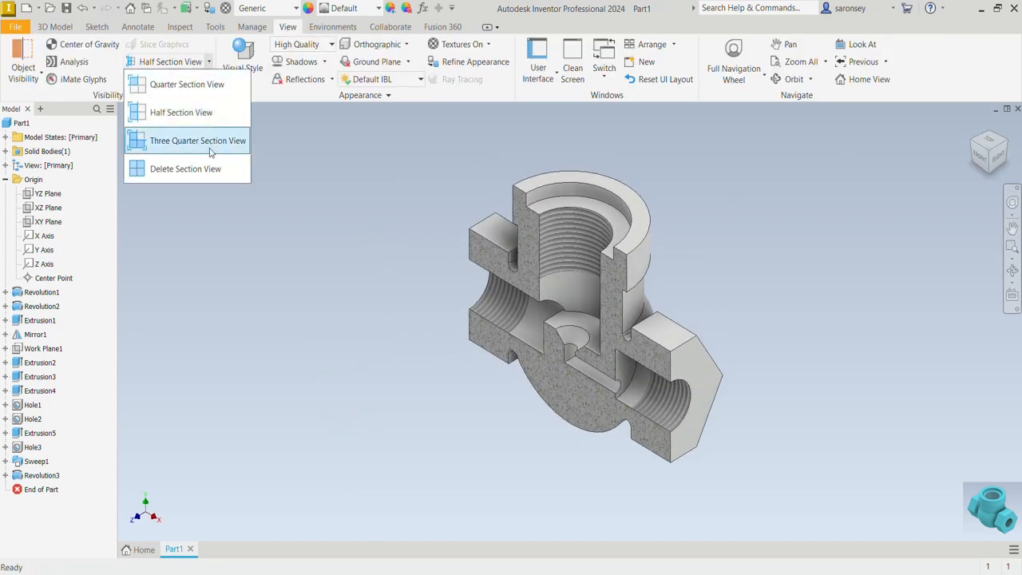
{"action": "left_click", "coordinate": [198, 170]}
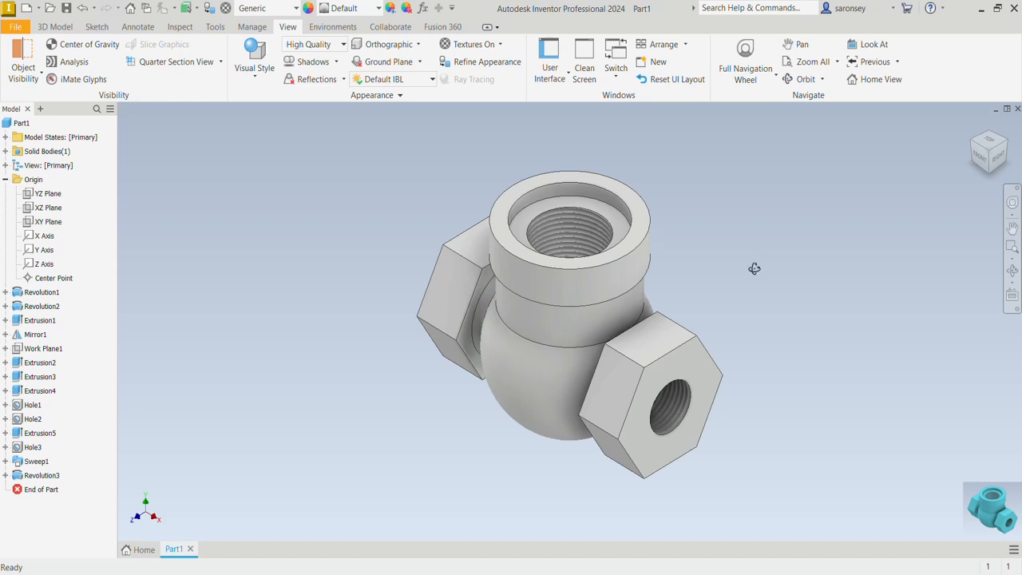
Apply the Cadet Blue appearance to the whole valve body
{"action": "mouse_move", "coordinate": [754, 268]}
{"action": "middle_mouse_down", "text": "shift"}
{"action": "mouse_move", "coordinate": [755, 298]}
{"action": "mouse_move", "coordinate": [723, 269]}
{"action": "mouse_move", "coordinate": [823, 271]}
{"action": "mouse_move", "coordinate": [826, 253]}
{"action": "mouse_move", "coordinate": [764, 245]}
{"action": "middle_mouse_up", "text": "shift"}
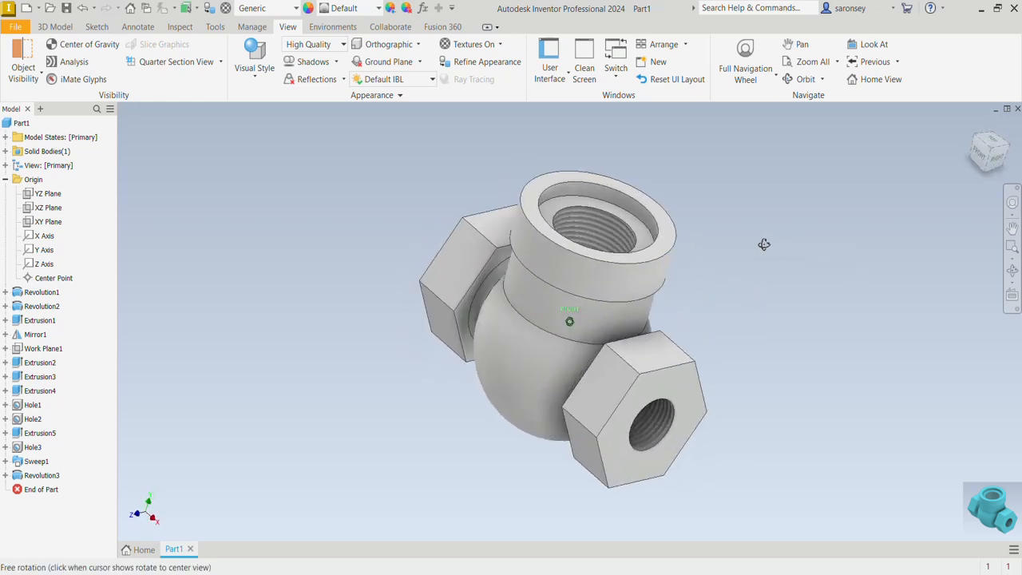
{"action": "left_click", "coordinate": [973, 126]}
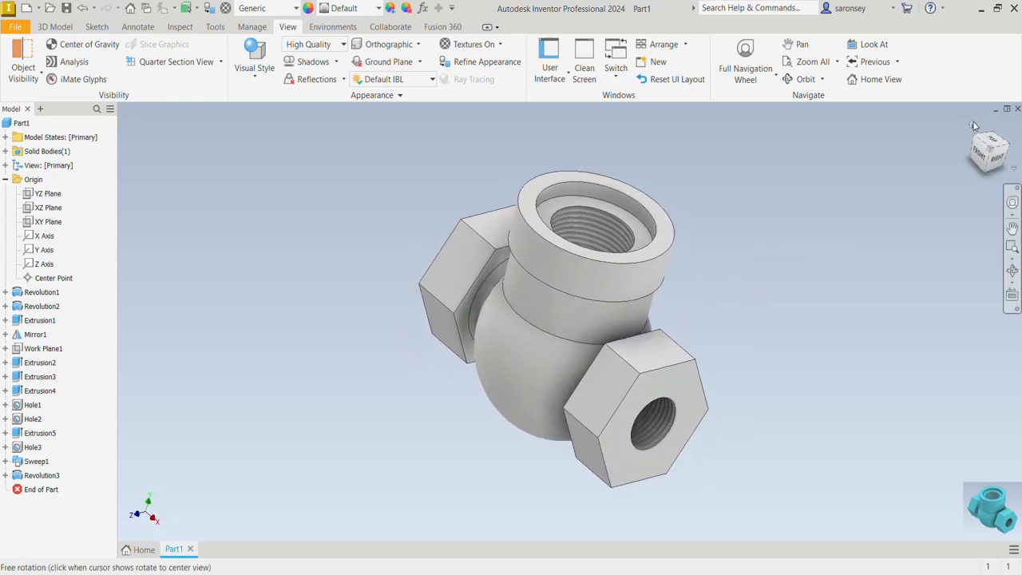
{"action": "left_click", "coordinate": [377, 7]}
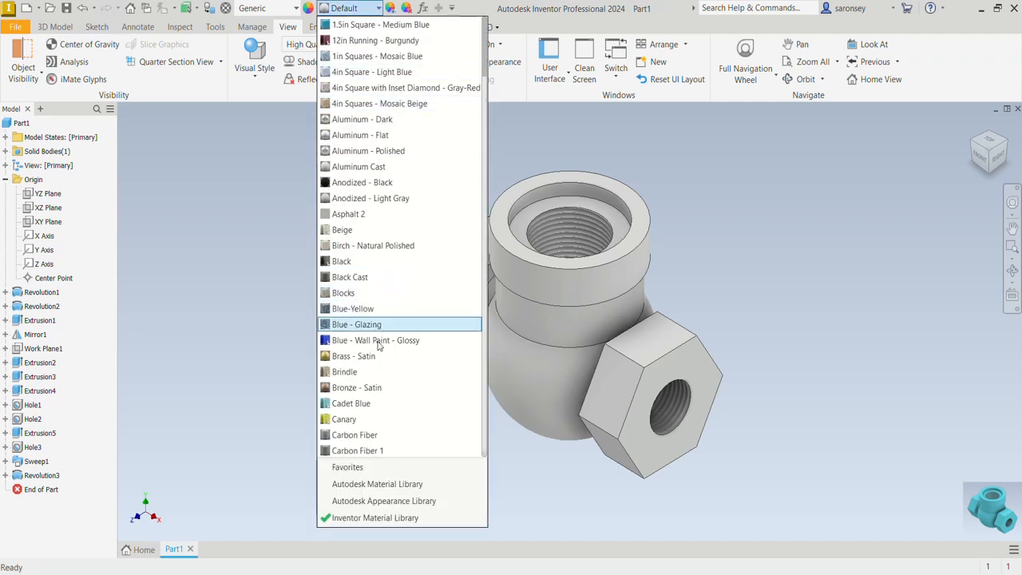
{"action": "scroll", "coordinate": [371, 401], "scroll_direction": "down", "scroll_amount": 4}
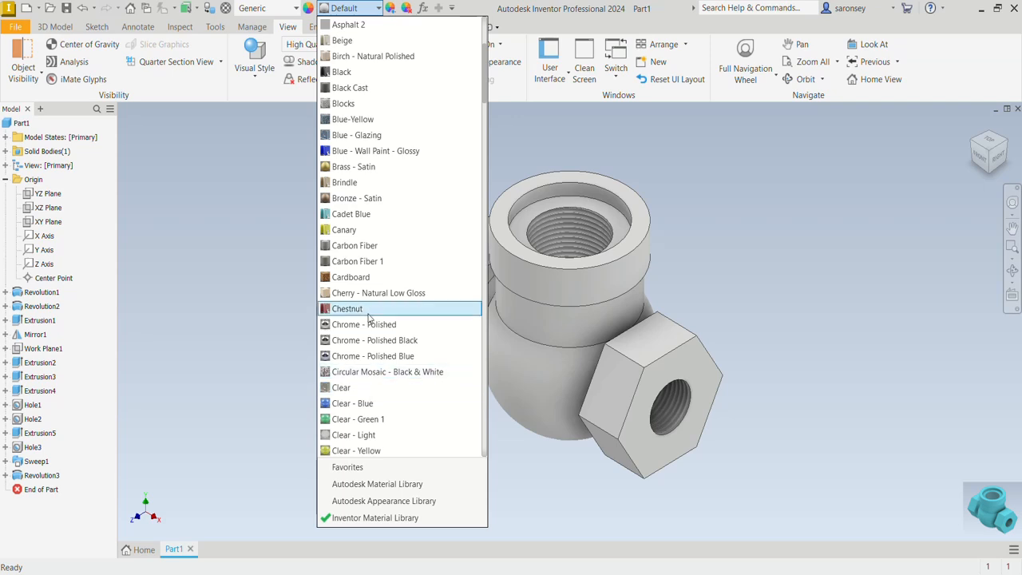
{"action": "left_click", "coordinate": [361, 214]}
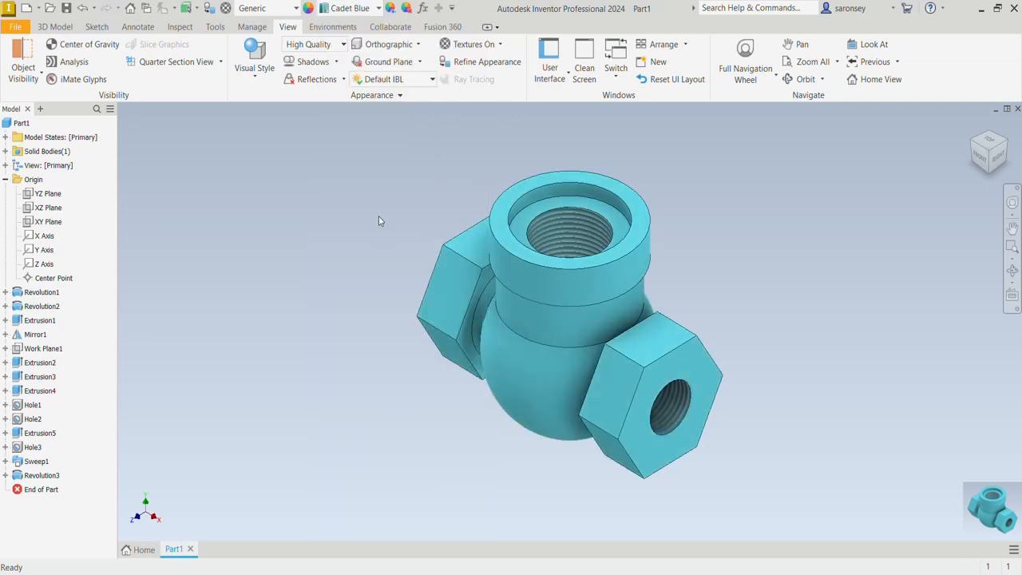
{"action": "middle_click_drag", "start_coordinate": [710, 228], "coordinate": [707, 267]}
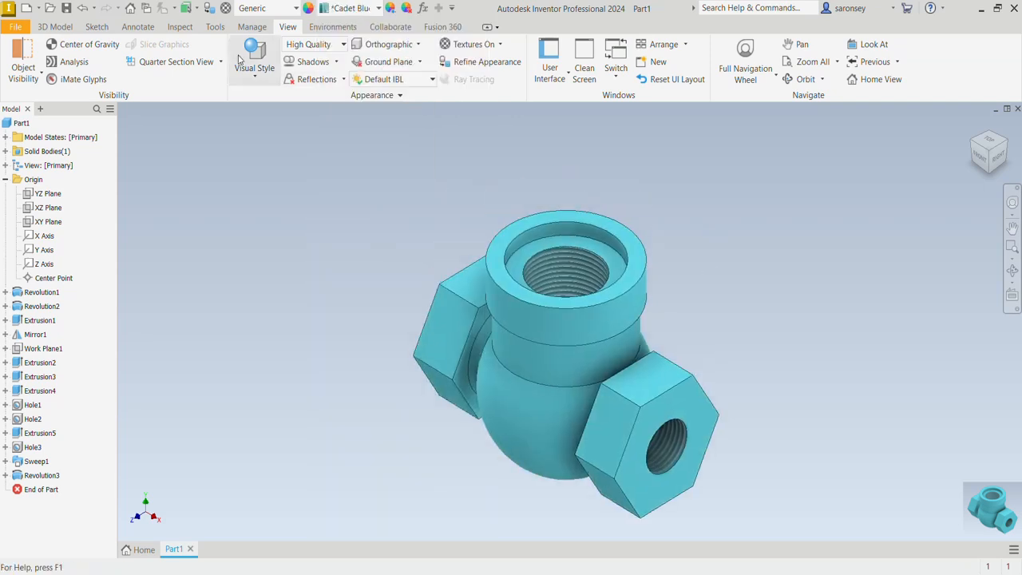
Save the part as "1. Valve body" in the MEV TUTORIAL folder, accepting that edits to the locked view representation are discarded
{"action": "left_click", "coordinate": [69, 9]}
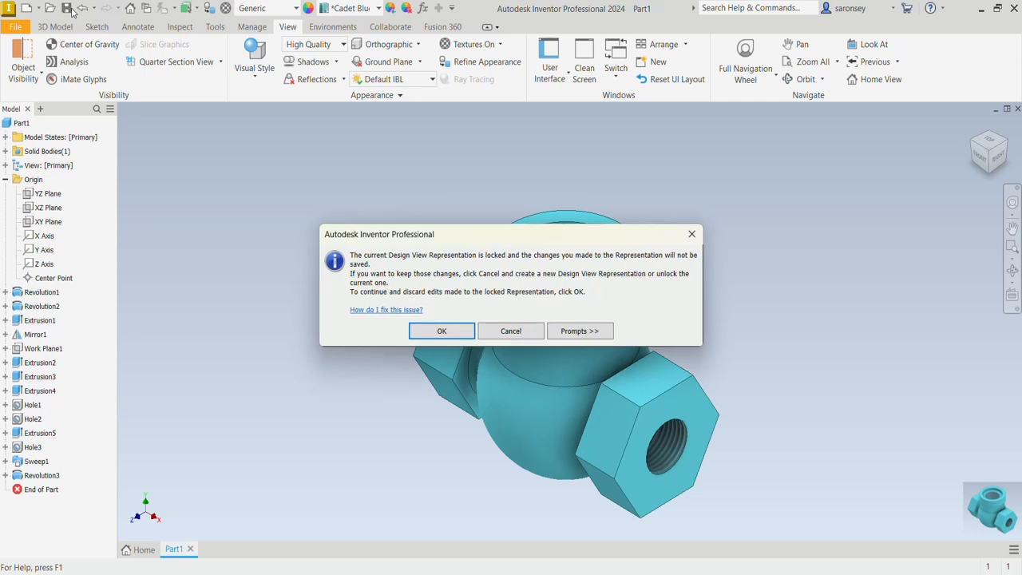
{"action": "left_click", "coordinate": [433, 330]}
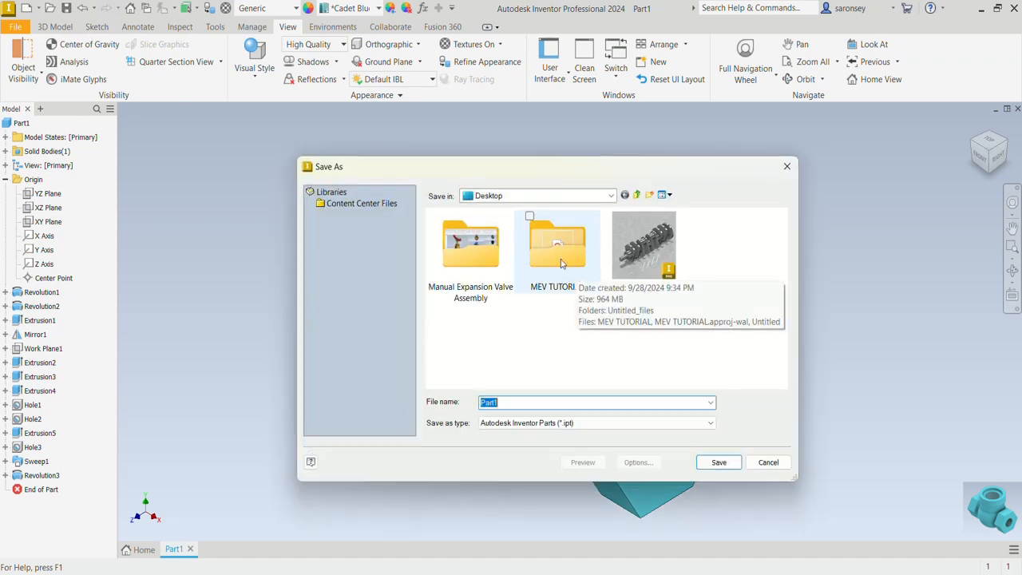
{"action": "double_click", "coordinate": [560, 263]}
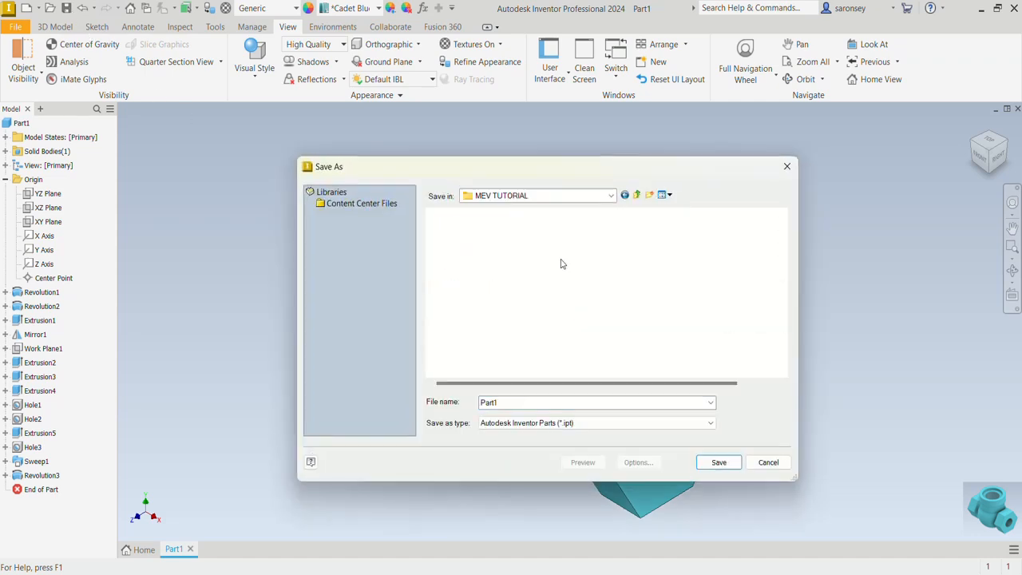
{"action": "left_click", "coordinate": [503, 402]}
{"action": "type", "text": "Valve body"}
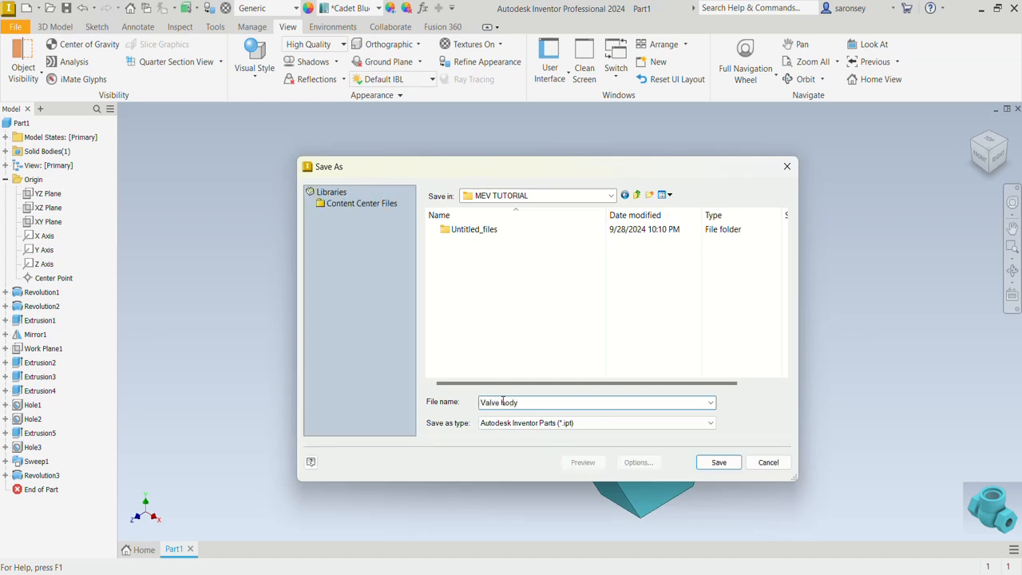
{"action": "key", "text": "Home"}
{"action": "type", "text": "1."}
{"action": "left_click", "coordinate": [728, 466]}
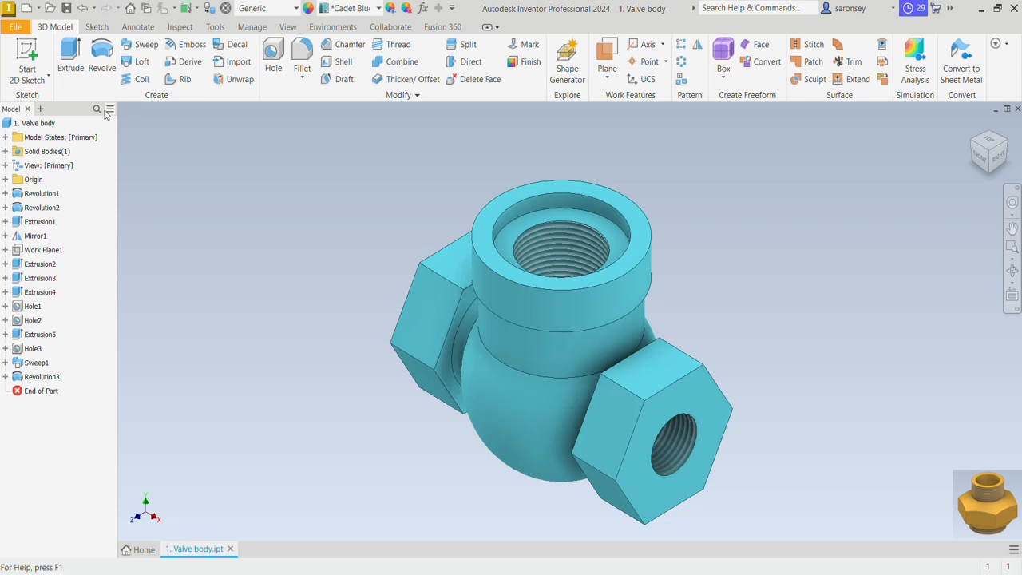
Create a new part from the metric Standard (mm).ipt template
{"action": "left_click", "coordinate": [28, 11]}
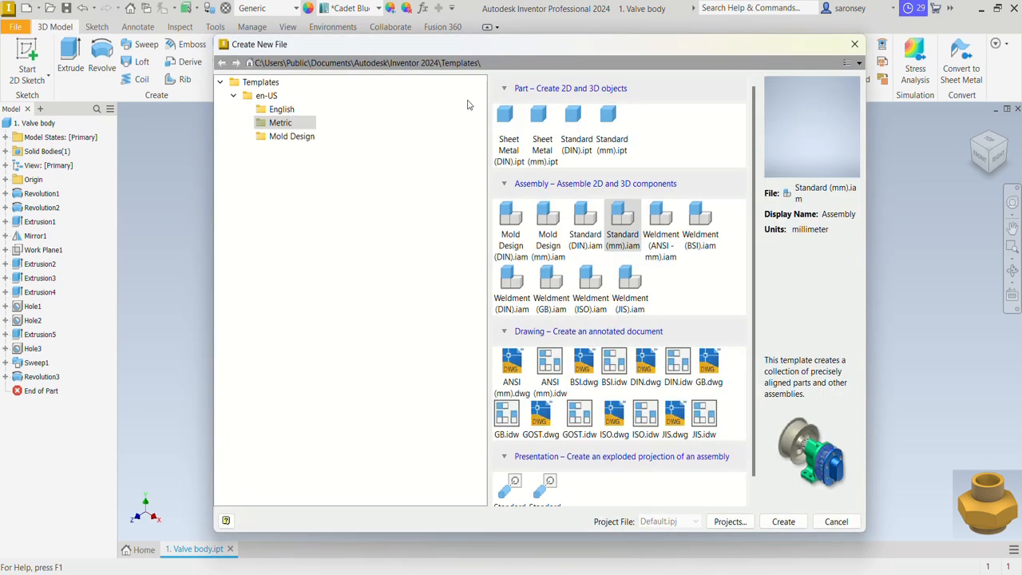
{"action": "left_click", "coordinate": [609, 119]}
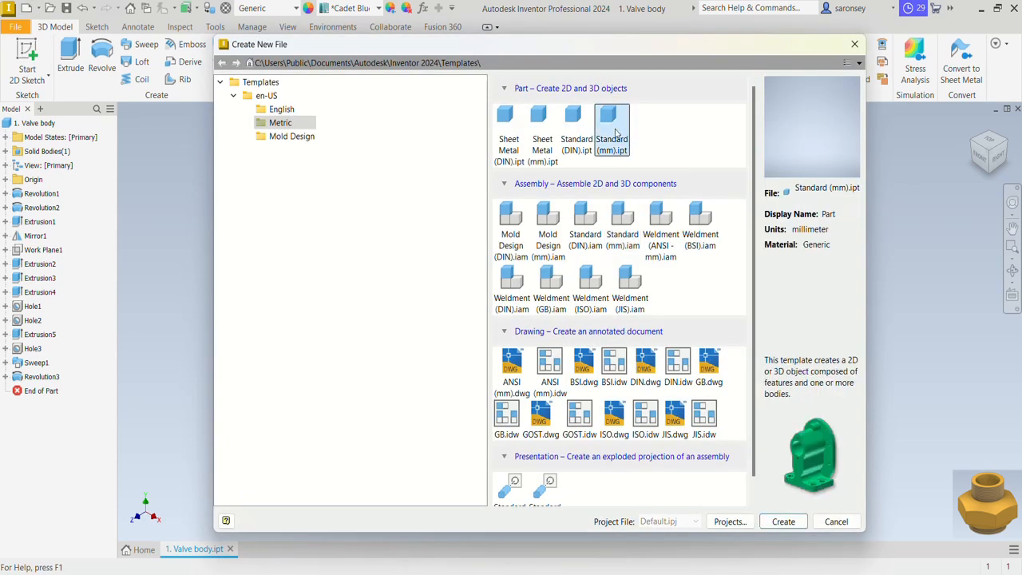
{"action": "left_click", "coordinate": [773, 522]}
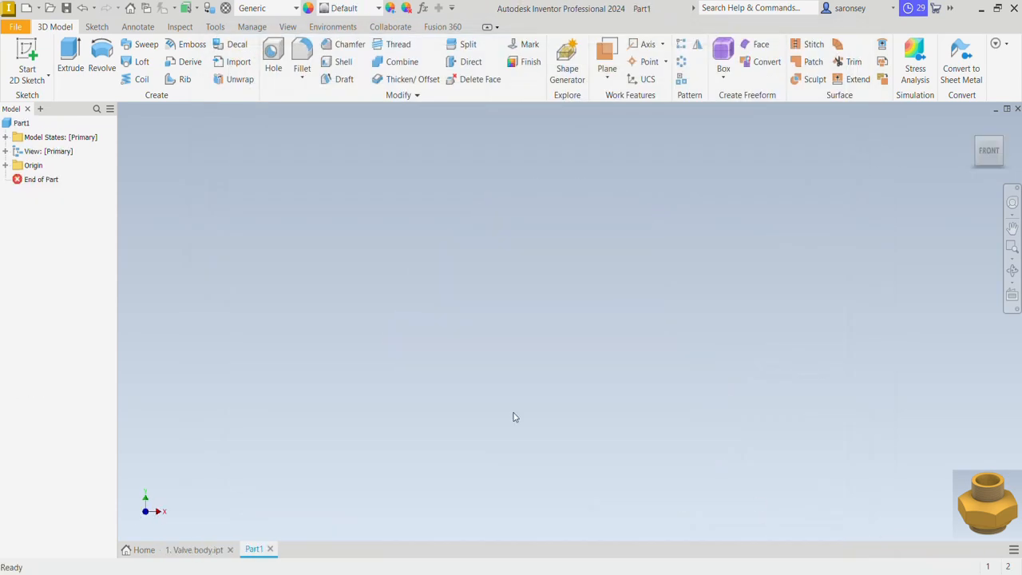
Start a 2D sketch on the XY plane and project the YZ and XZ origin planes into it
{"action": "left_click", "coordinate": [27, 50]}
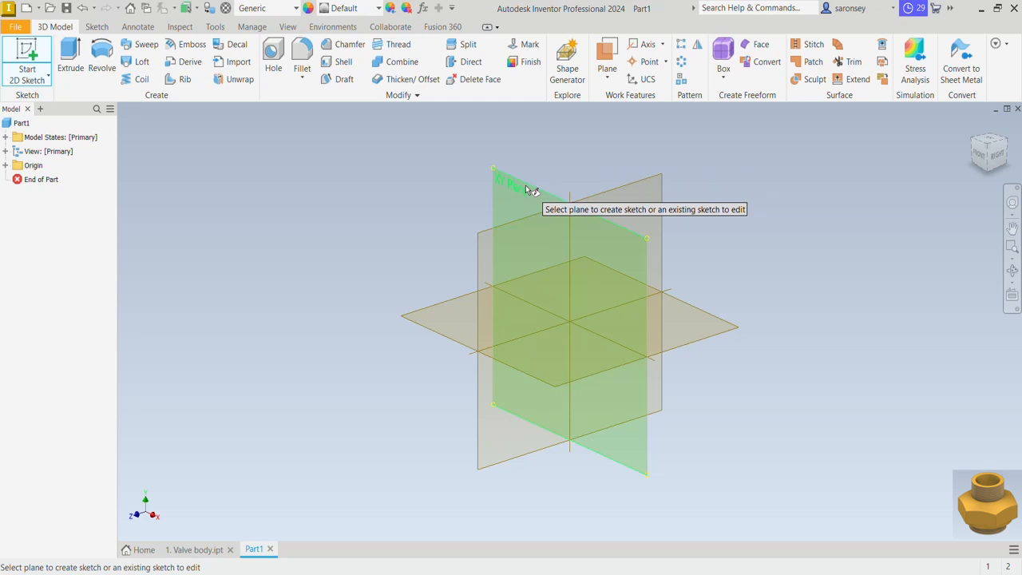
{"action": "left_click", "coordinate": [526, 188]}
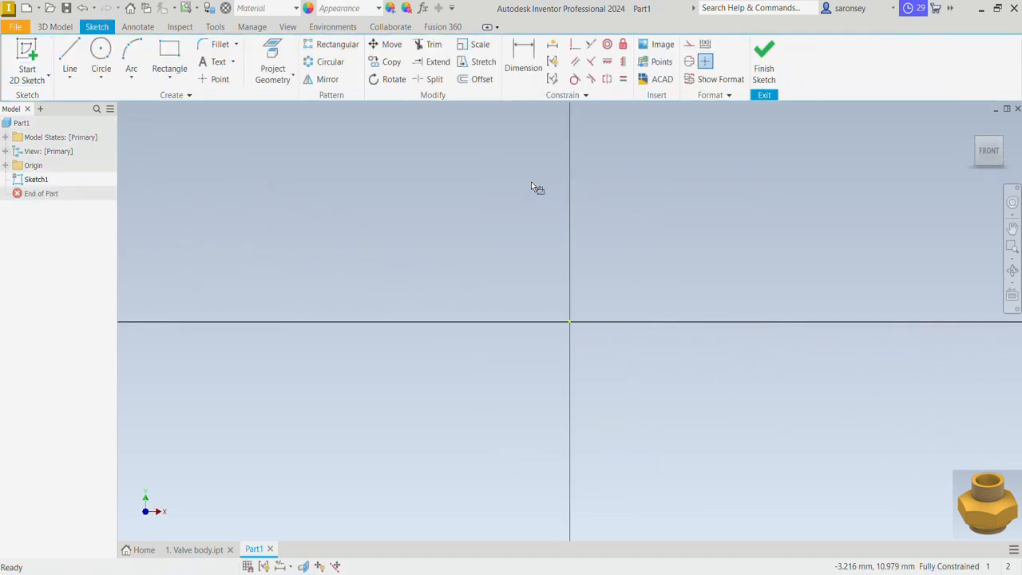
{"action": "left_click", "coordinate": [272, 60]}
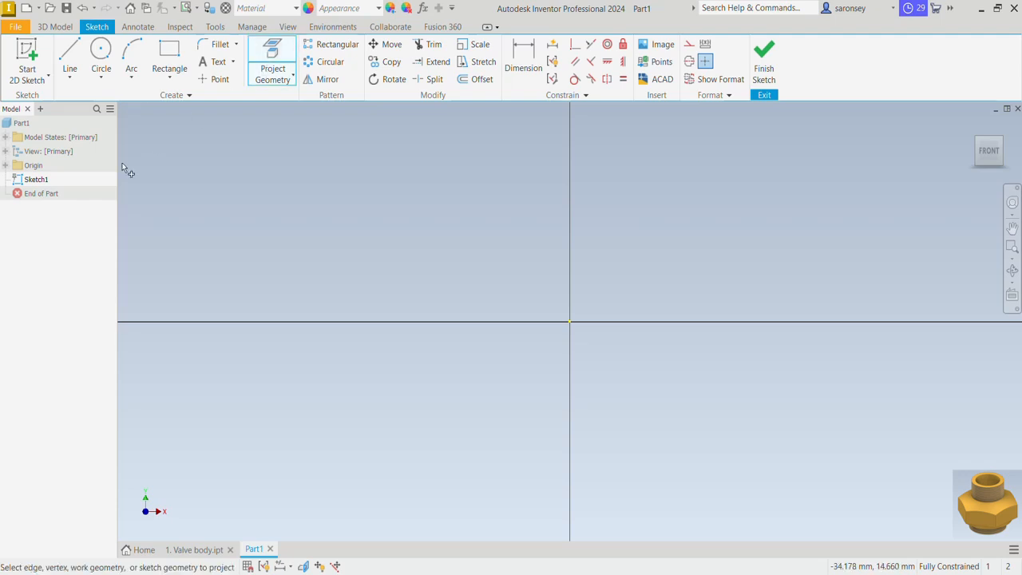
{"action": "left_click", "coordinate": [5, 166]}
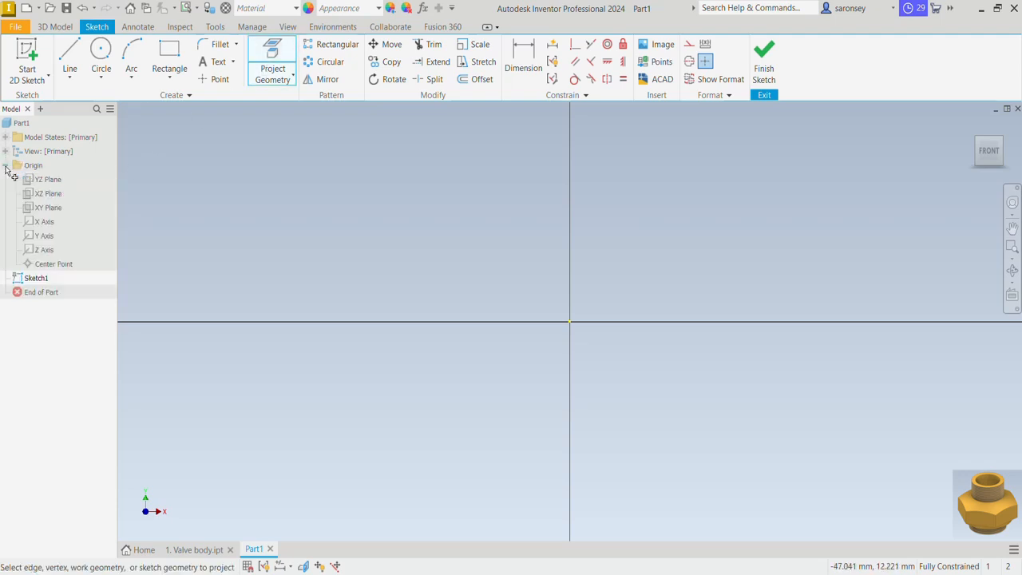
{"action": "left_click", "coordinate": [50, 180]}
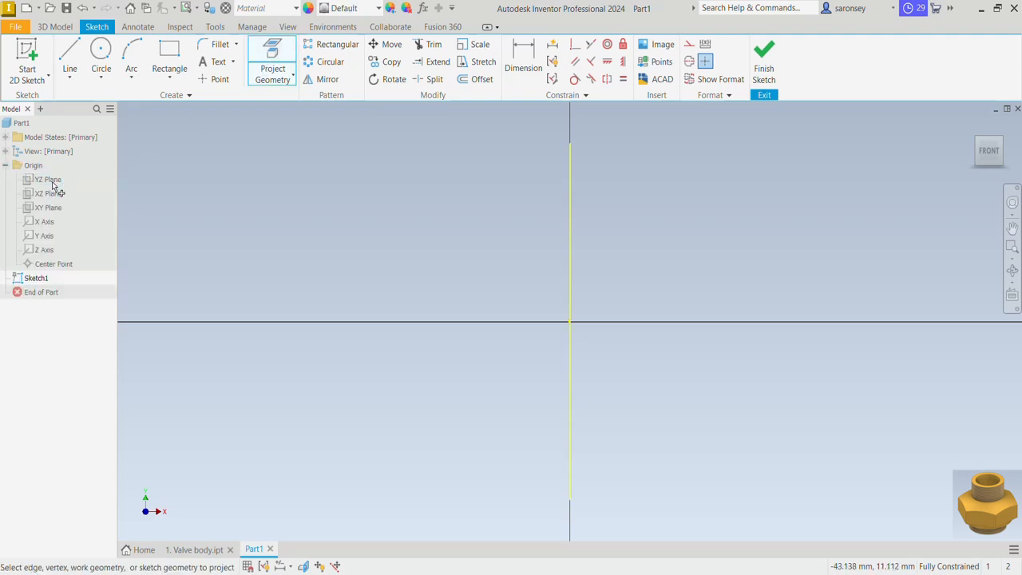
{"action": "left_click", "coordinate": [49, 194]}
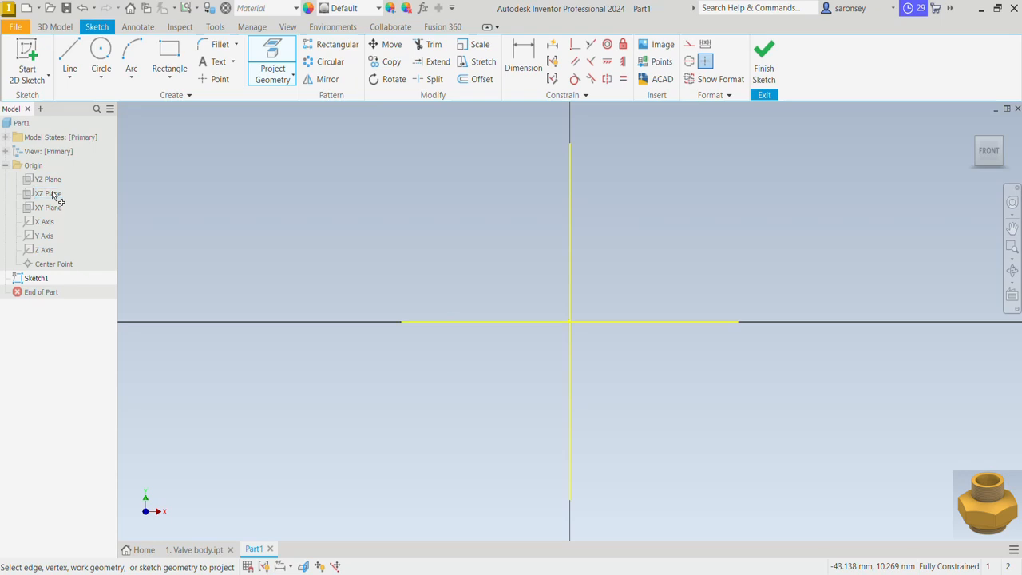
{"action": "right_click", "coordinate": [288, 189]}
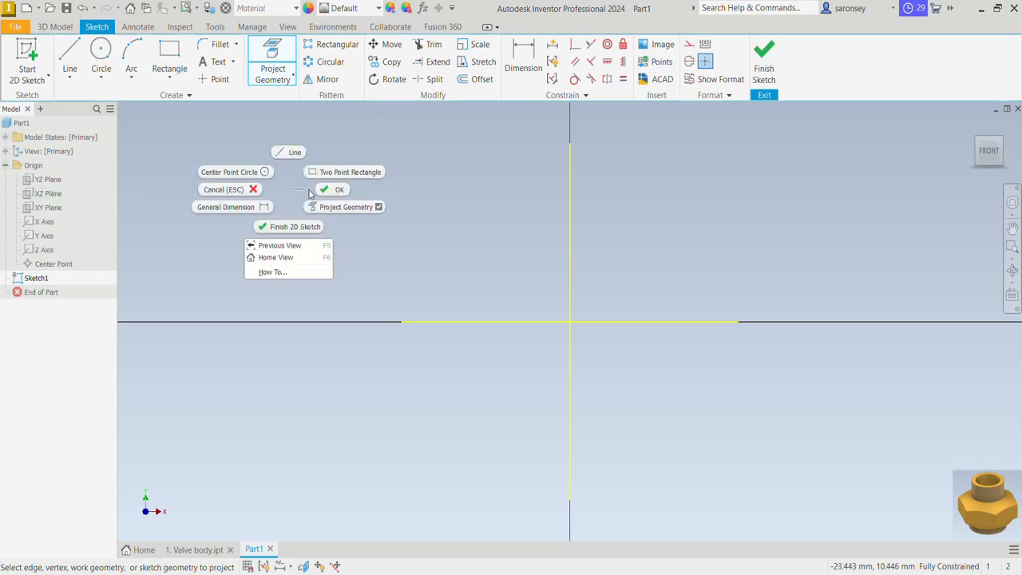
{"action": "left_click", "coordinate": [316, 194]}
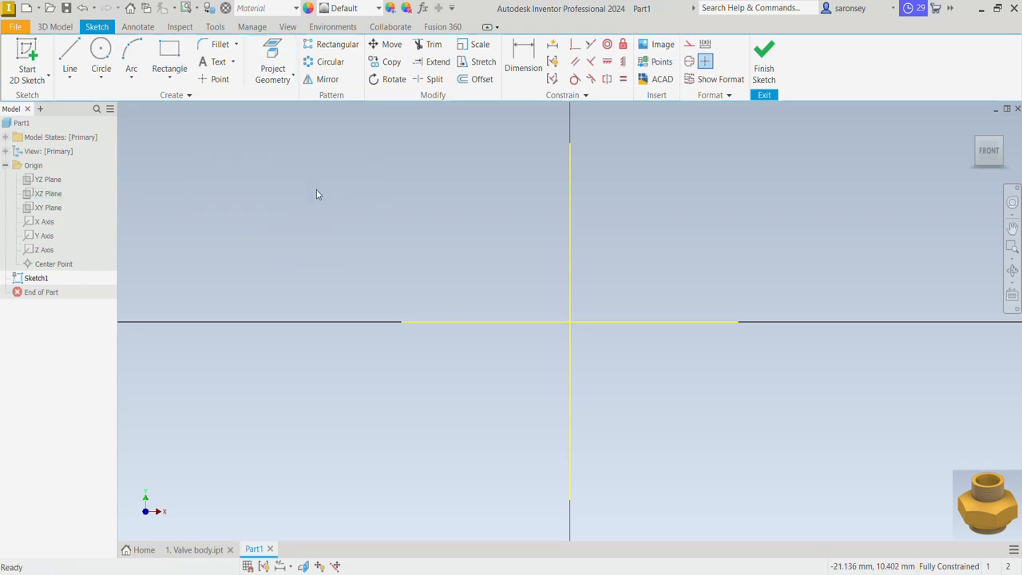
Convert the projected vertical line to a centerline and the projected horizontal line to construction geometry
{"action": "left_click", "coordinate": [572, 248]}
{"action": "left_click", "coordinate": [689, 61]}
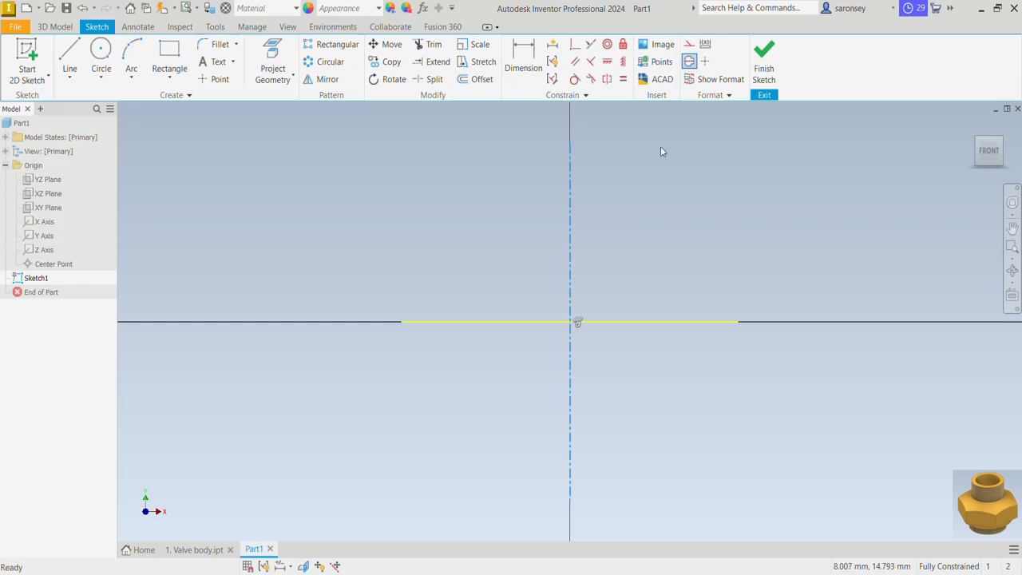
{"action": "left_click", "coordinate": [649, 322]}
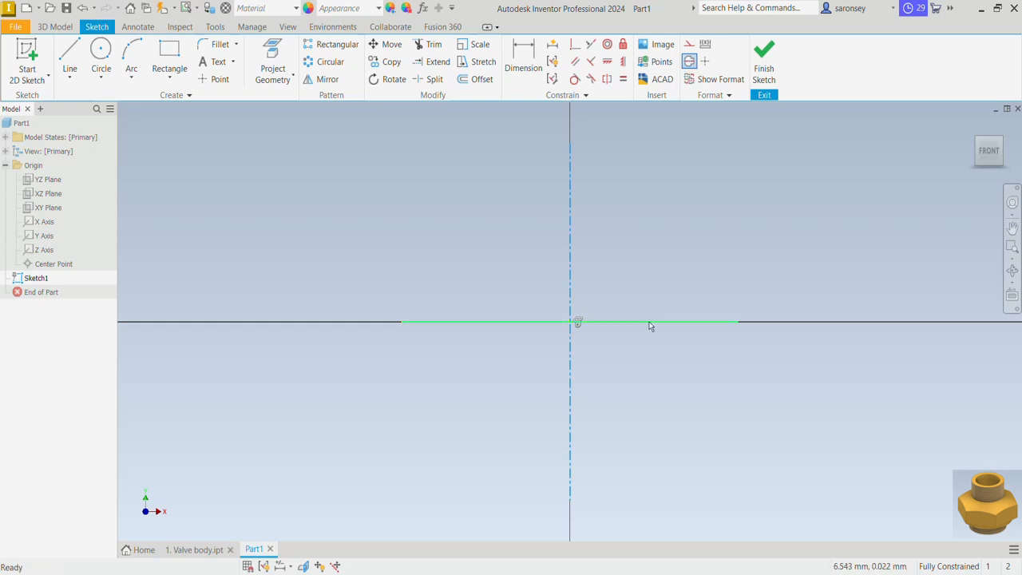
{"action": "left_click", "coordinate": [689, 45]}
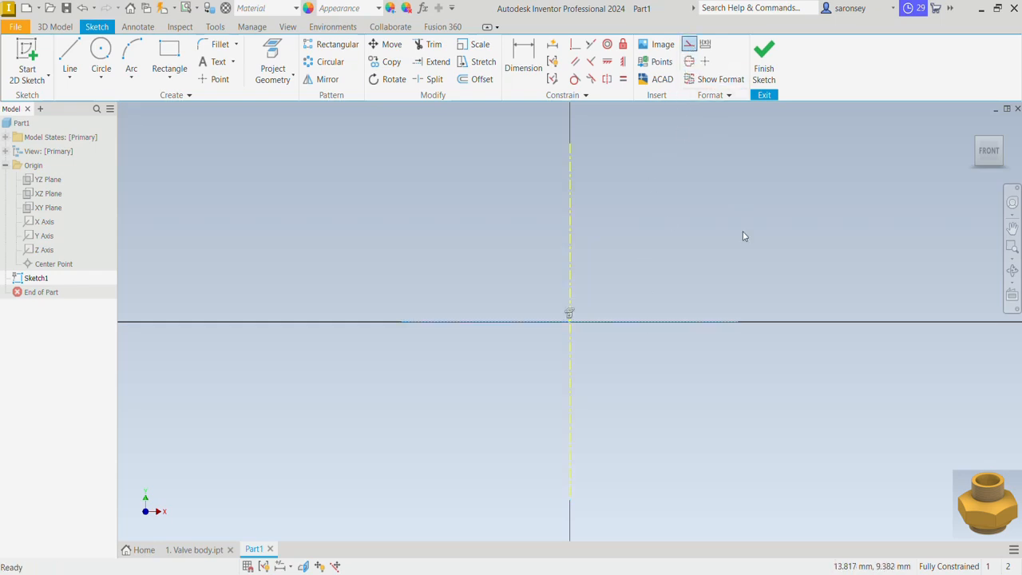
Draw an open stepped line chain from the origin: about 8.4 mm left, 3.3 up, 1.7 right, 2.7 up, 6.1 left and 6.2 up
{"action": "left_click", "coordinate": [65, 57]}
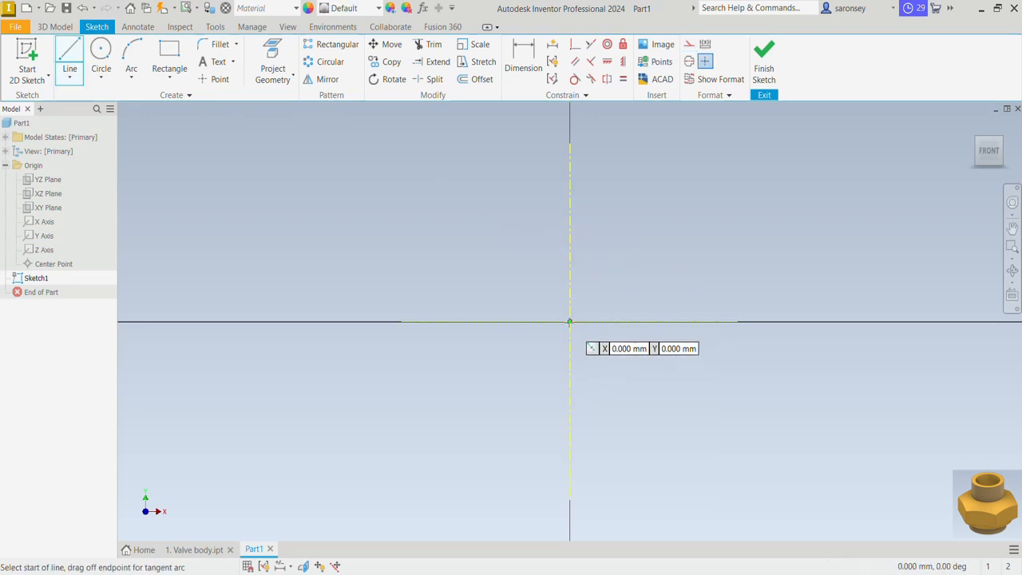
{"action": "left_click", "coordinate": [570, 322]}
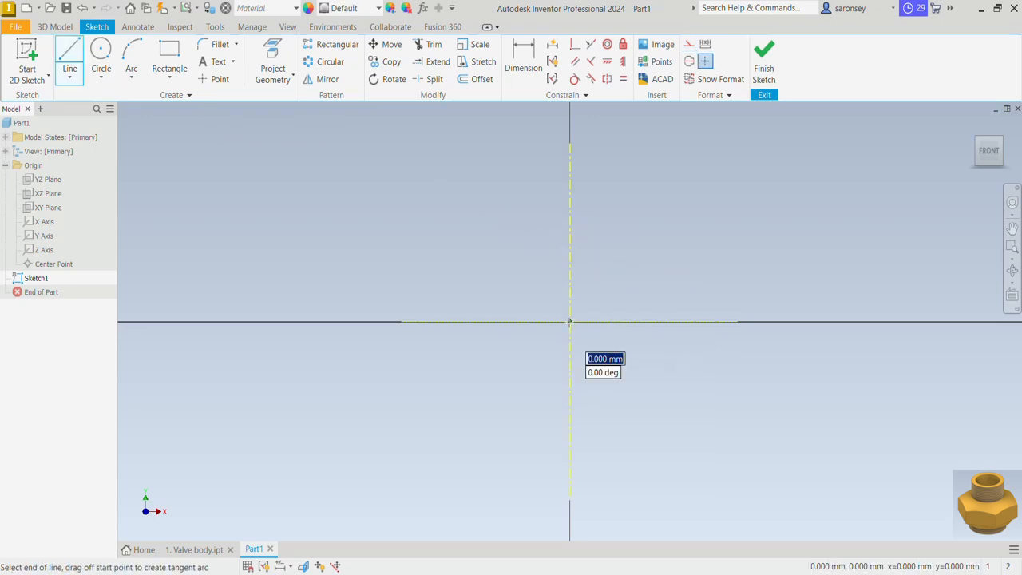
{"action": "double_click", "coordinate": [469, 322]}
{"action": "left_click", "coordinate": [468, 322]}
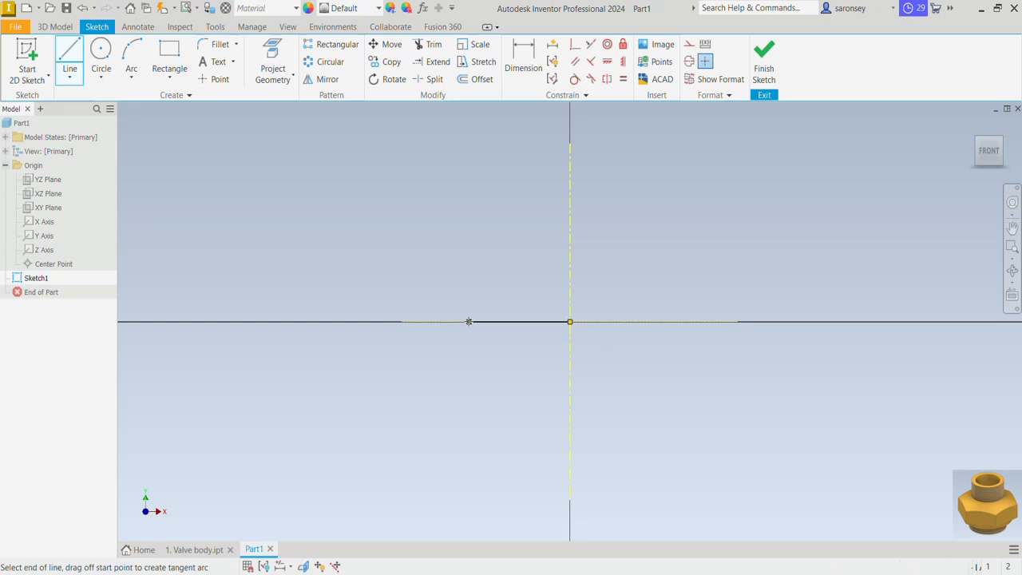
{"action": "left_click", "coordinate": [471, 279]}
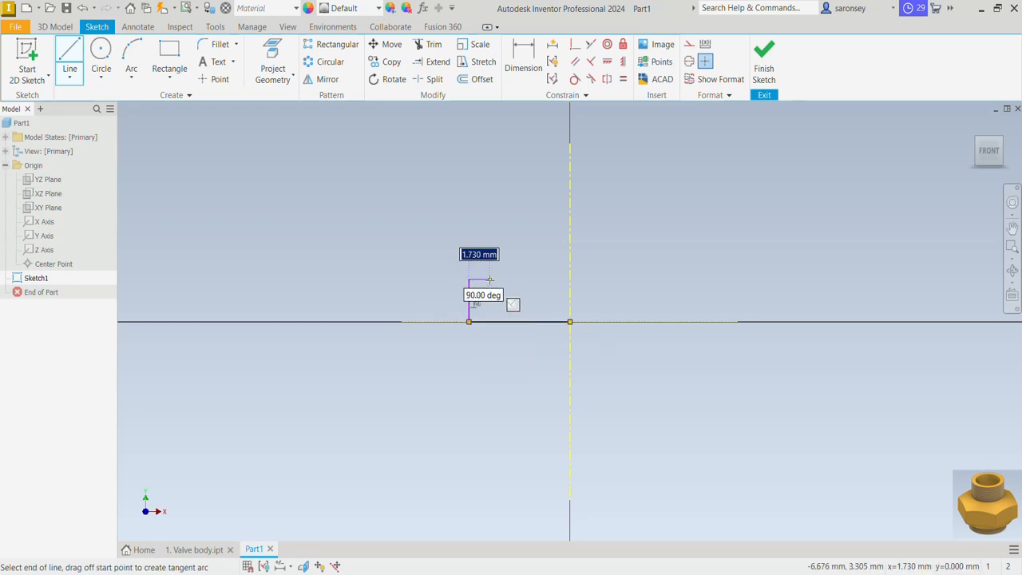
{"action": "left_click", "coordinate": [489, 280]}
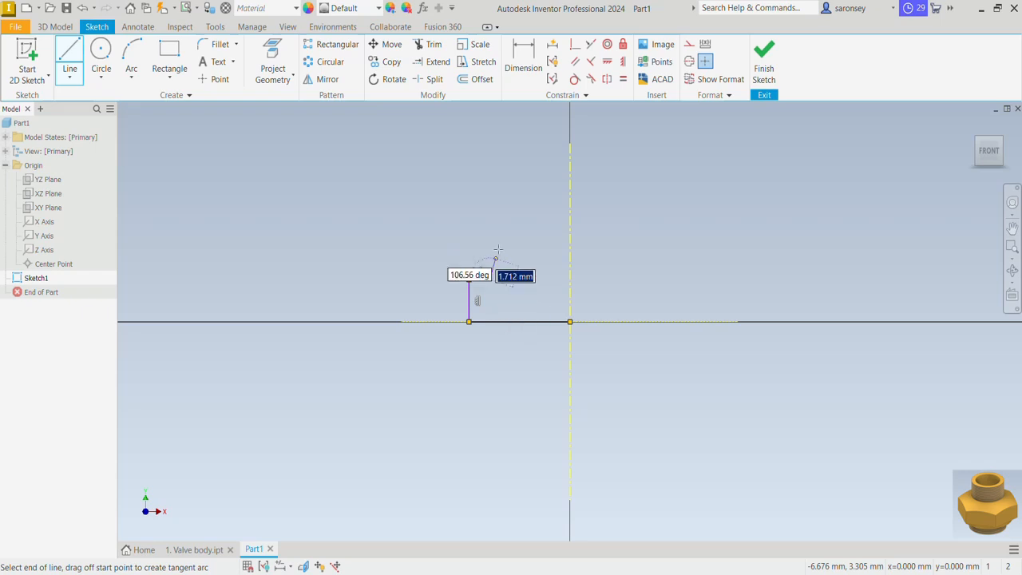
{"action": "left_click", "coordinate": [490, 245]}
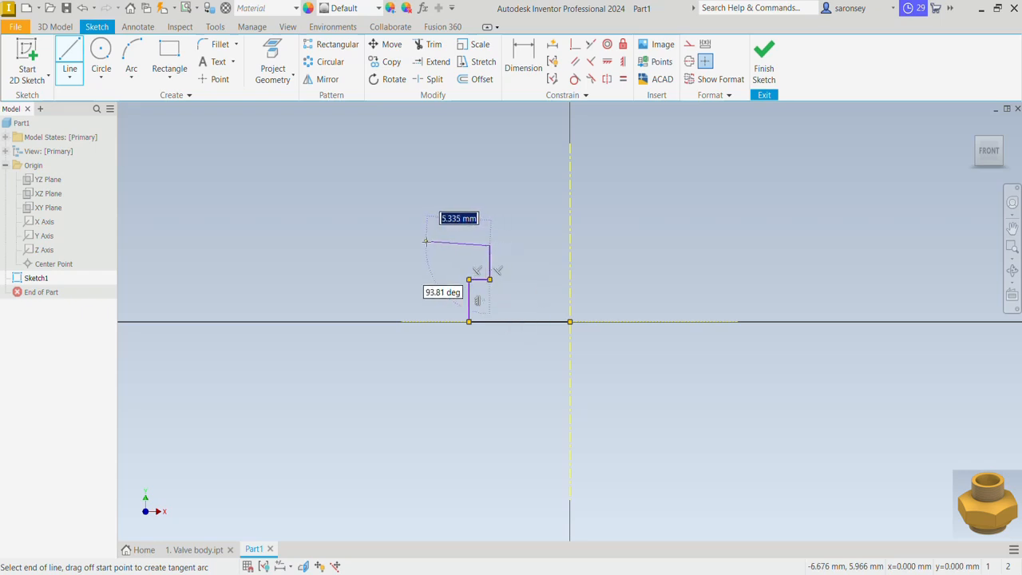
{"action": "left_click", "coordinate": [417, 245]}
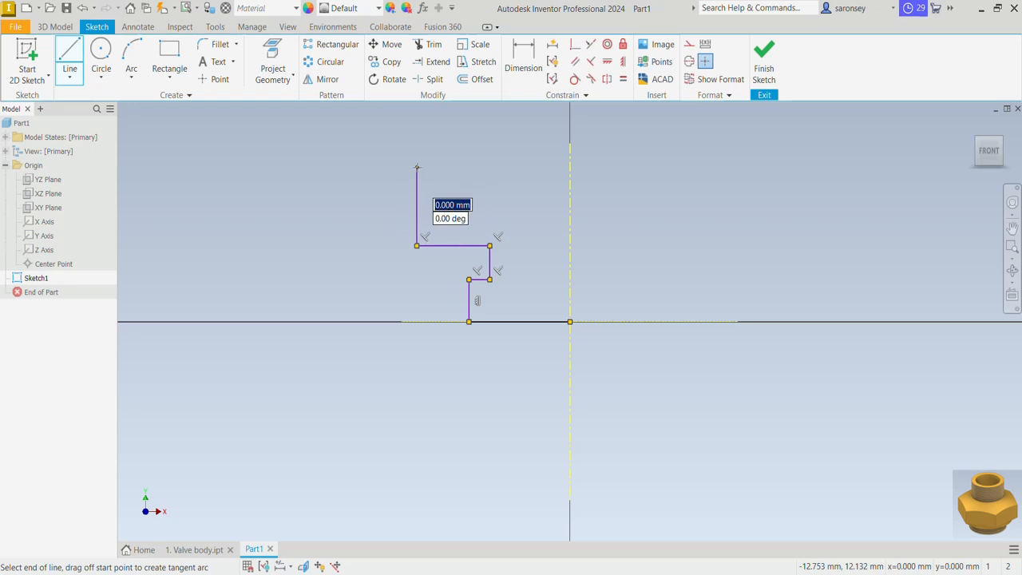
{"action": "right_click", "coordinate": [463, 162]}
{"action": "left_click", "coordinate": [497, 164]}
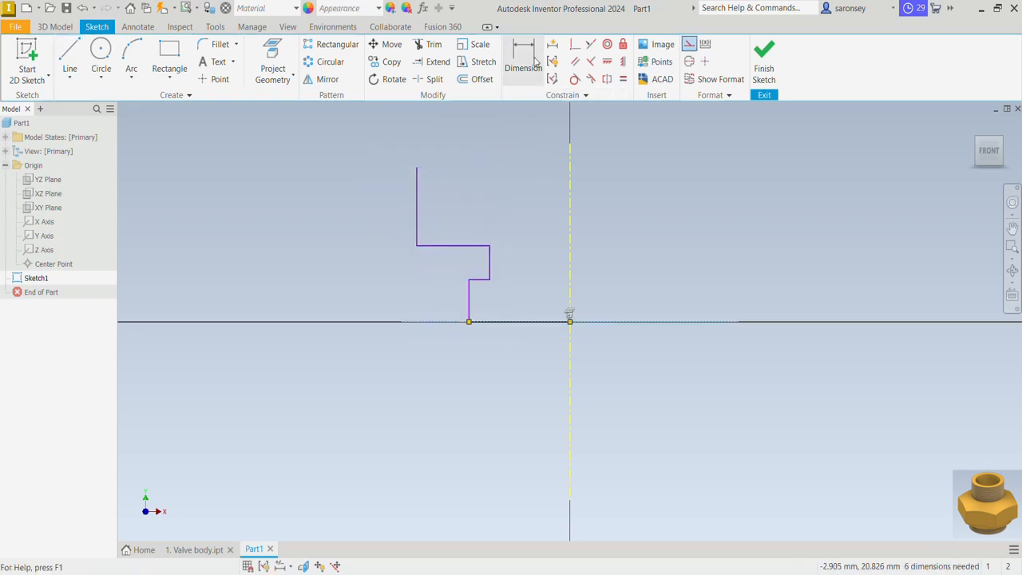
Dimension the lowest vertical line about the centerline as a 30.2 mm diameter
{"action": "key", "text": "d"}
{"action": "middle_click_drag", "start_coordinate": [543, 214], "coordinate": [539, 303]}
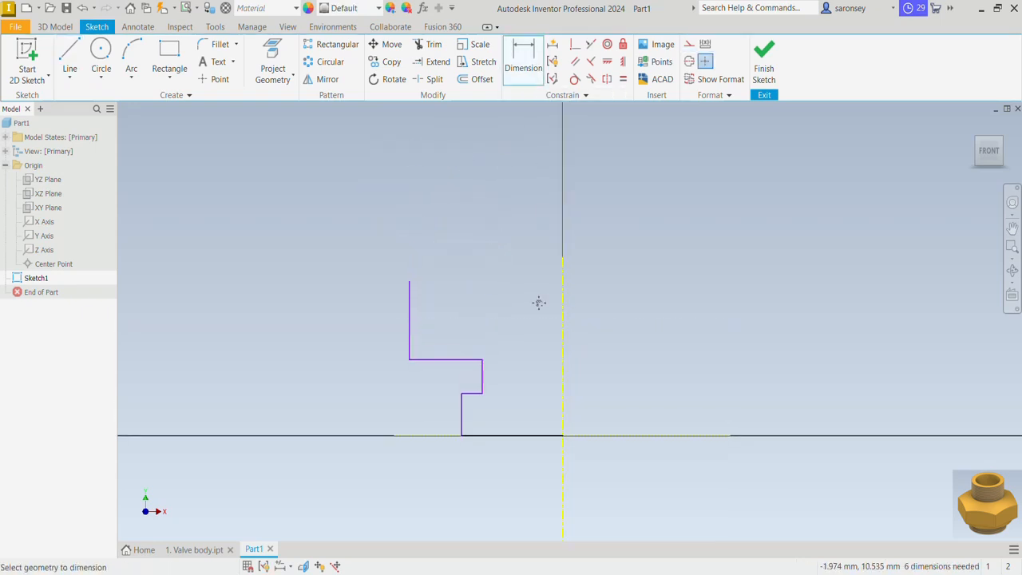
{"action": "left_click", "coordinate": [463, 413]}
{"action": "left_click", "coordinate": [562, 407]}
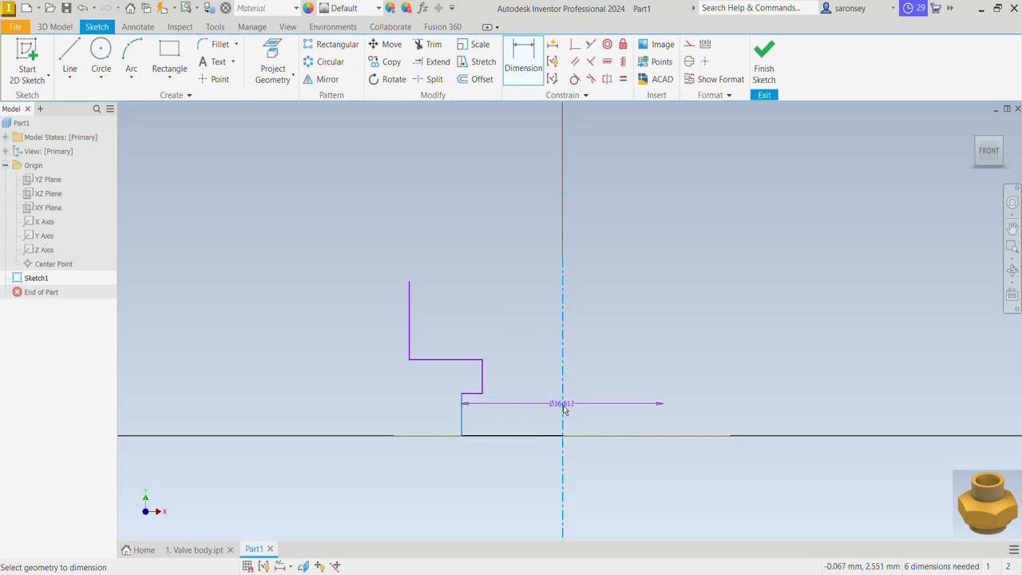
{"action": "left_click", "coordinate": [594, 484]}
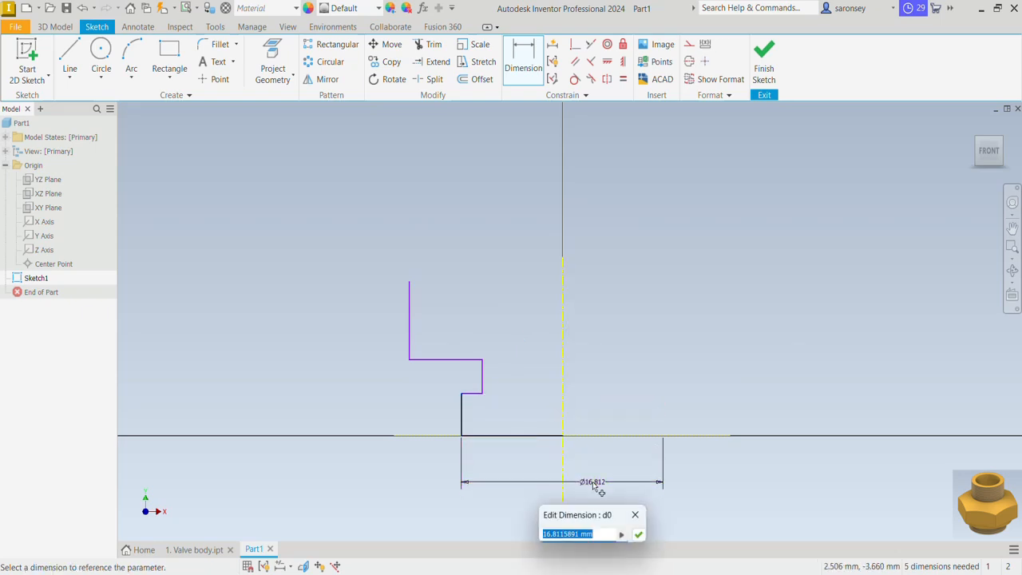
{"action": "type", "text": "30.2"}
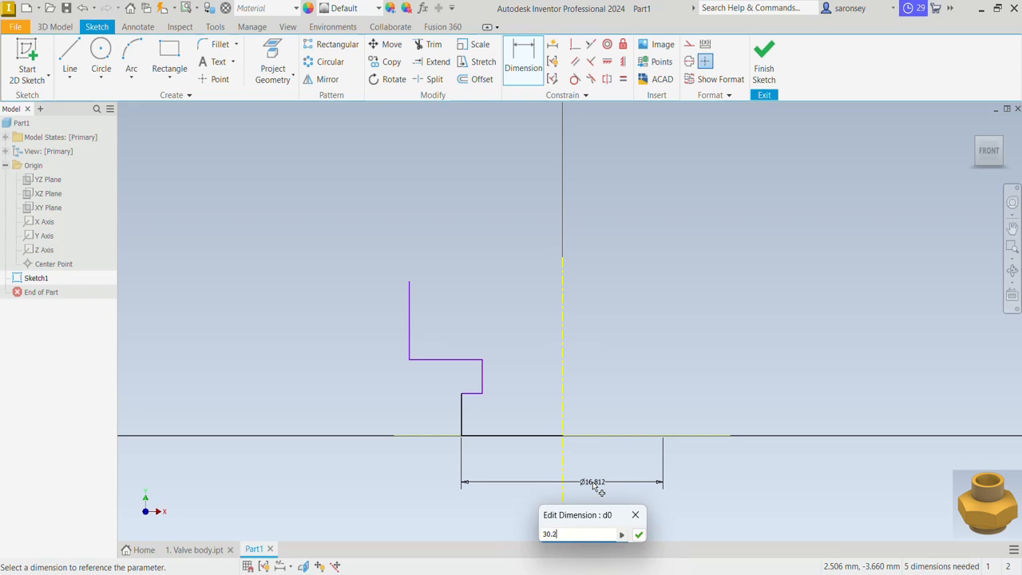
{"action": "key", "text": "Return"}
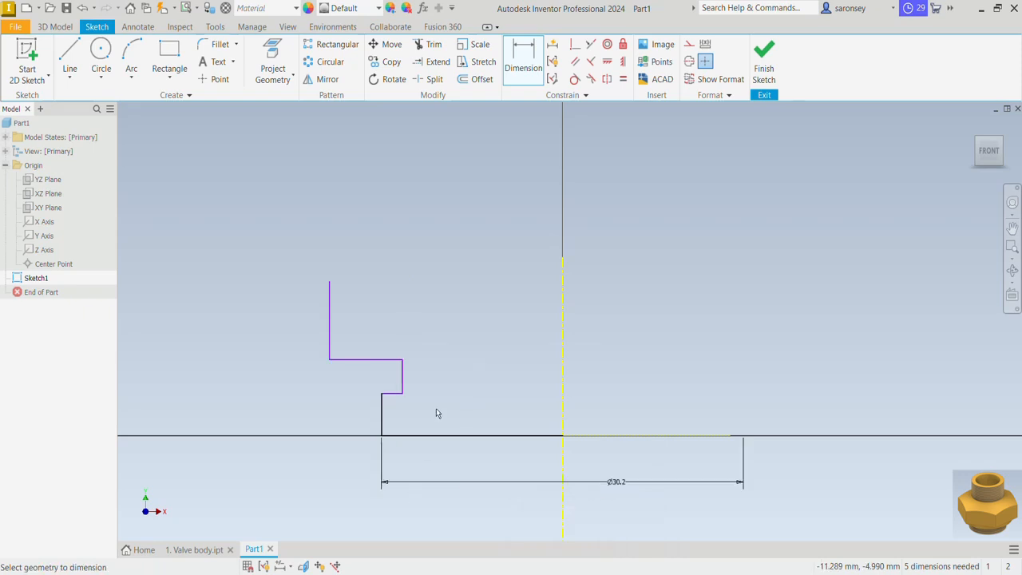
Dimension the short recessed vertical line about the centerline as a 28 mm diameter
{"action": "left_click", "coordinate": [406, 375]}
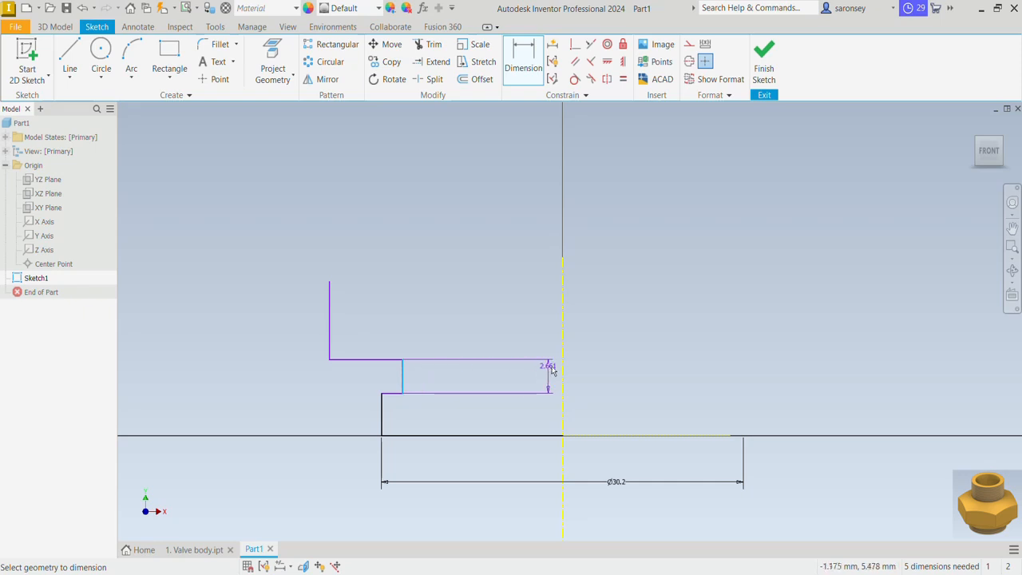
{"action": "left_click", "coordinate": [564, 373]}
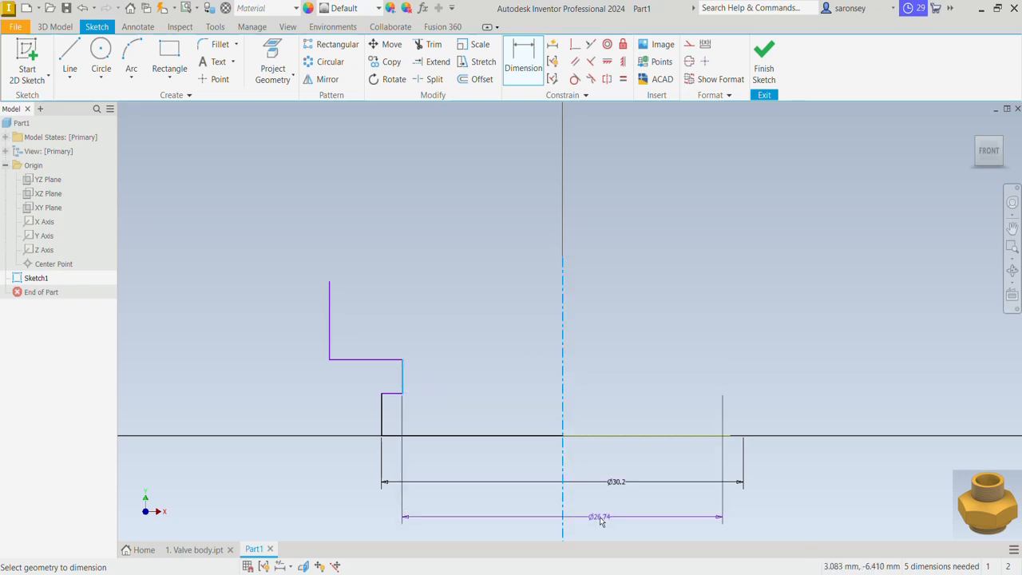
{"action": "left_click", "coordinate": [601, 521]}
{"action": "type", "text": "28"}
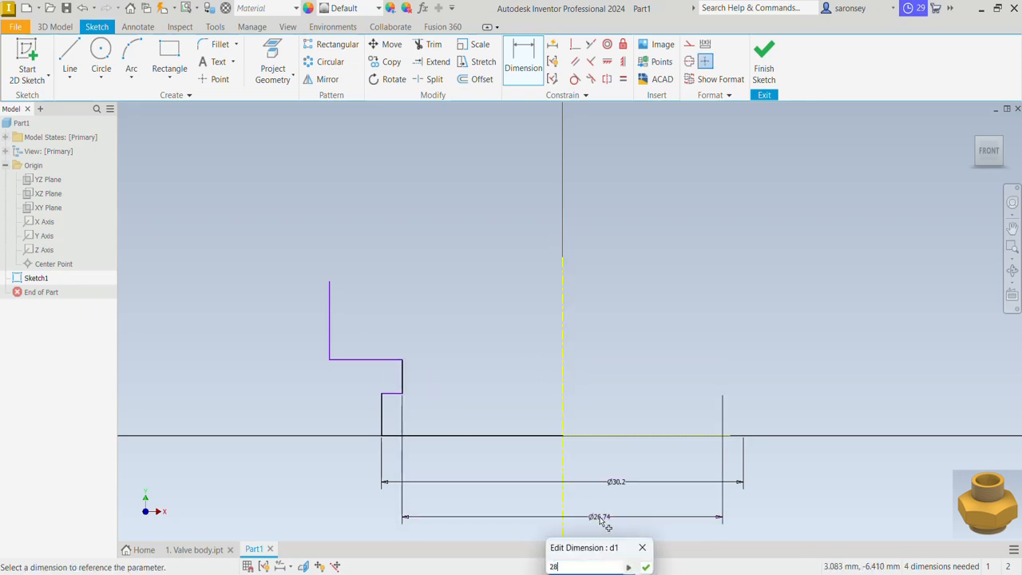
{"action": "key", "text": "Return"}
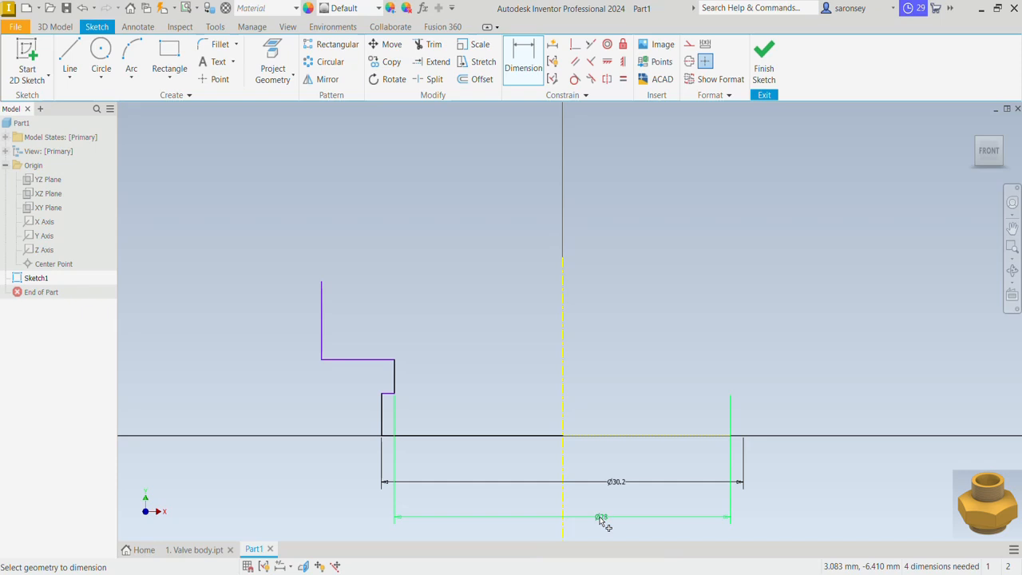
Set the length of the short recessed vertical line to 2 mm
{"action": "left_click", "coordinate": [397, 373]}
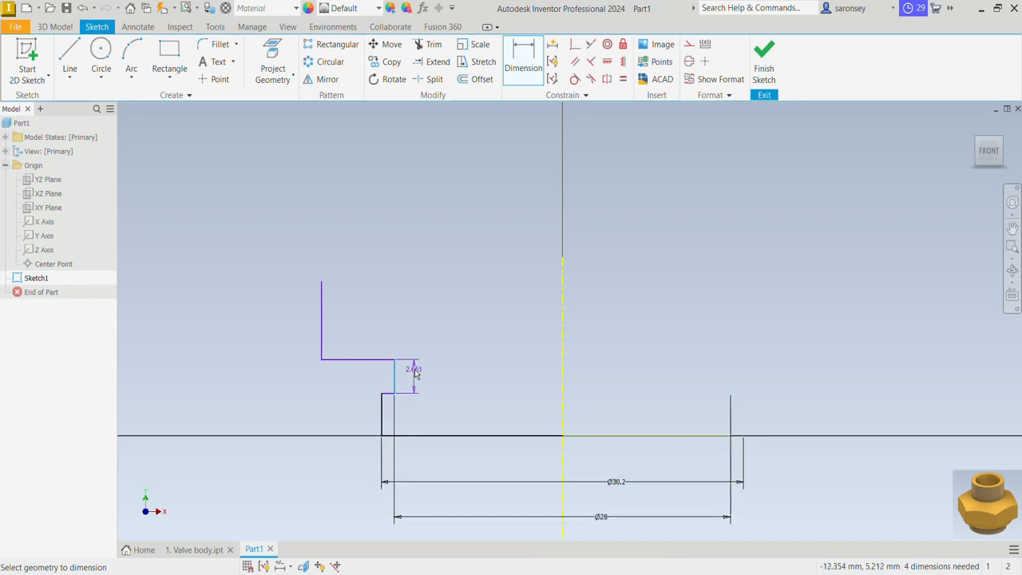
{"action": "left_click", "coordinate": [420, 377]}
{"action": "type", "text": "2.6614652"}
{"action": "key", "text": "Return"}
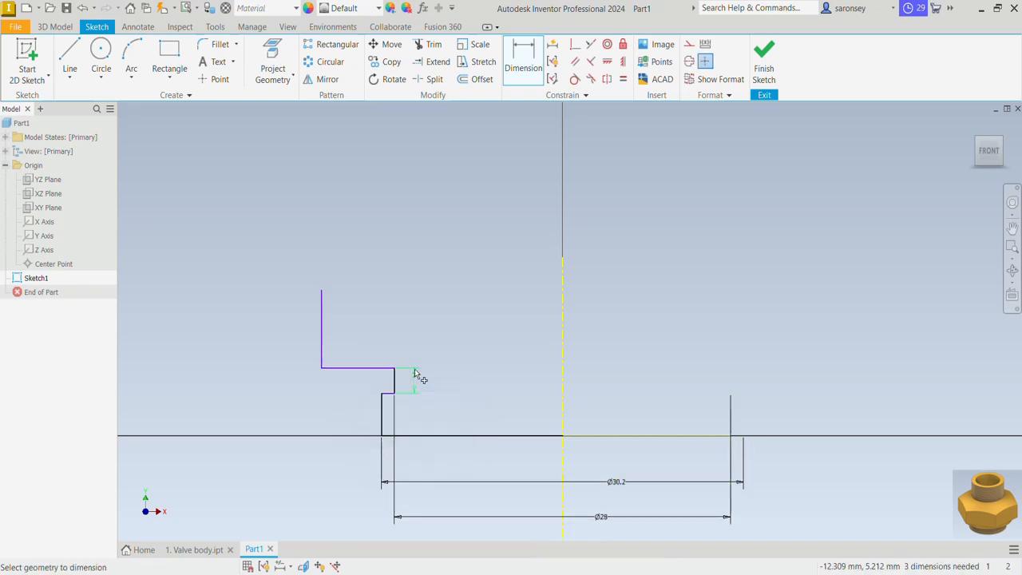
Dimension the upper horizontal line 10 mm above the base line
{"action": "left_click", "coordinate": [367, 368]}
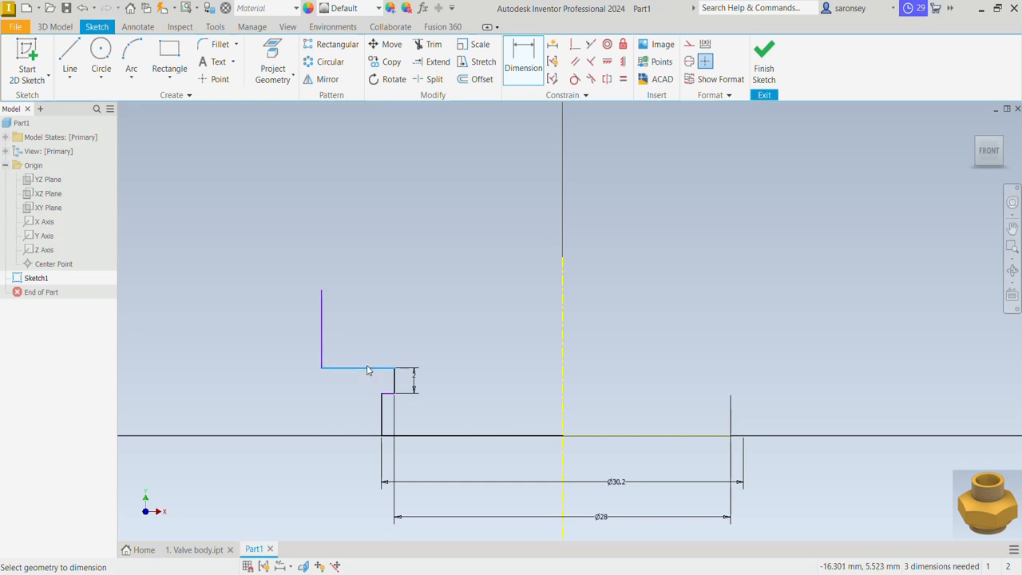
{"action": "left_click", "coordinate": [437, 436]}
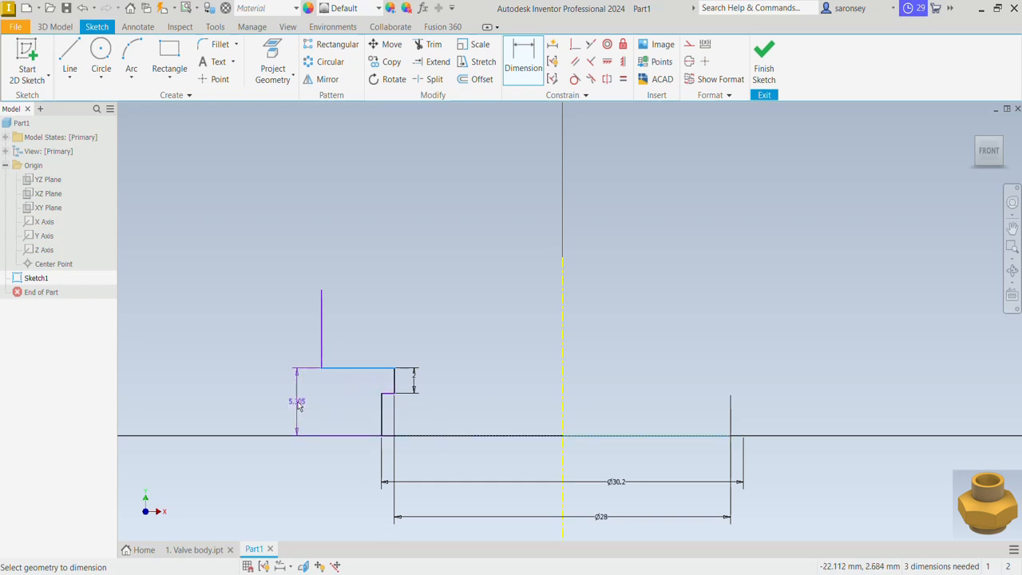
{"action": "left_click", "coordinate": [297, 409]}
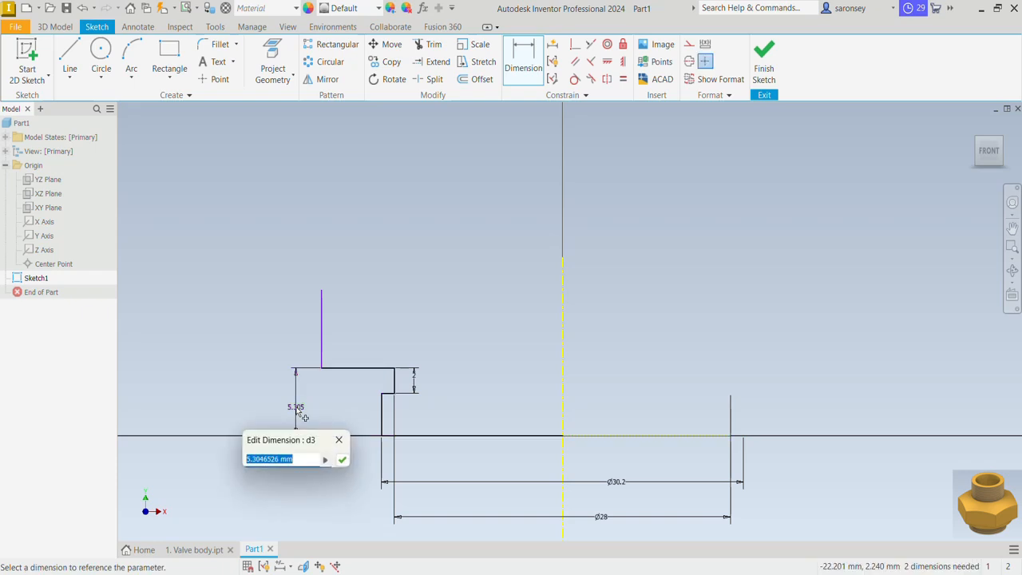
{"action": "type", "text": "10"}
{"action": "key", "text": "Return"}
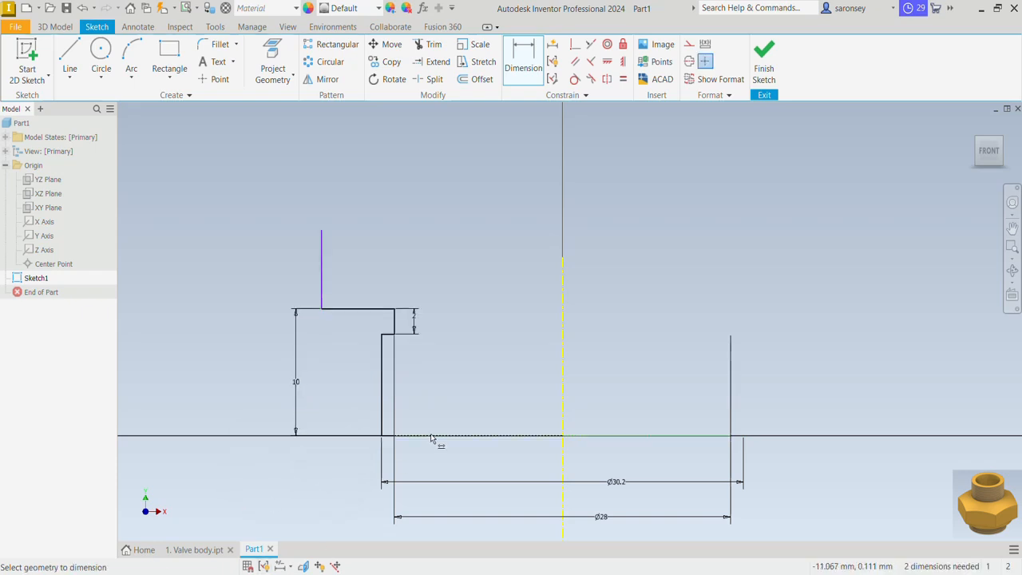
Dimension the top end of the outermost vertical line 15 mm above the base line
{"action": "left_click", "coordinate": [322, 234]}
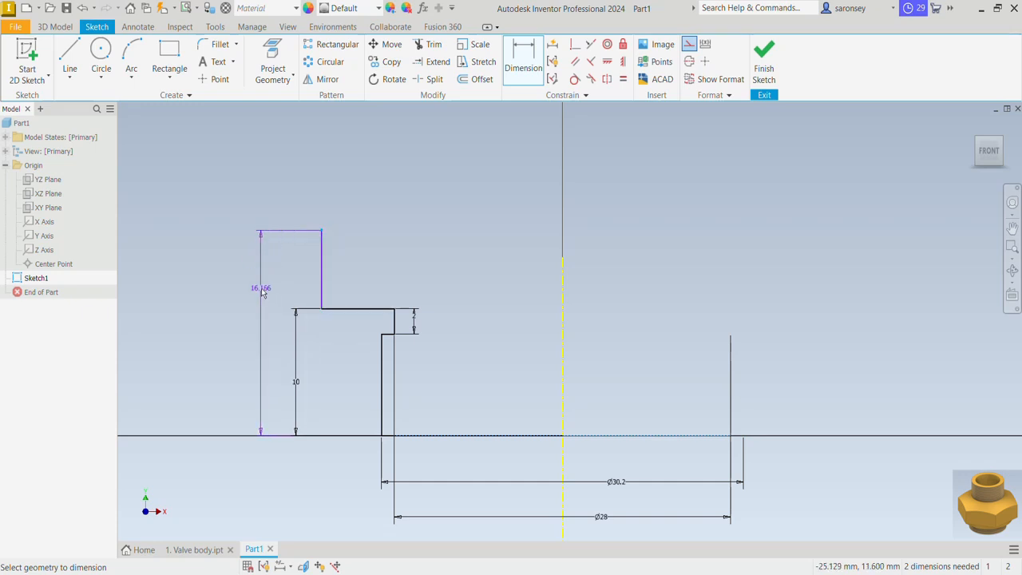
{"action": "left_click", "coordinate": [265, 292]}
{"action": "type", "text": "1"}
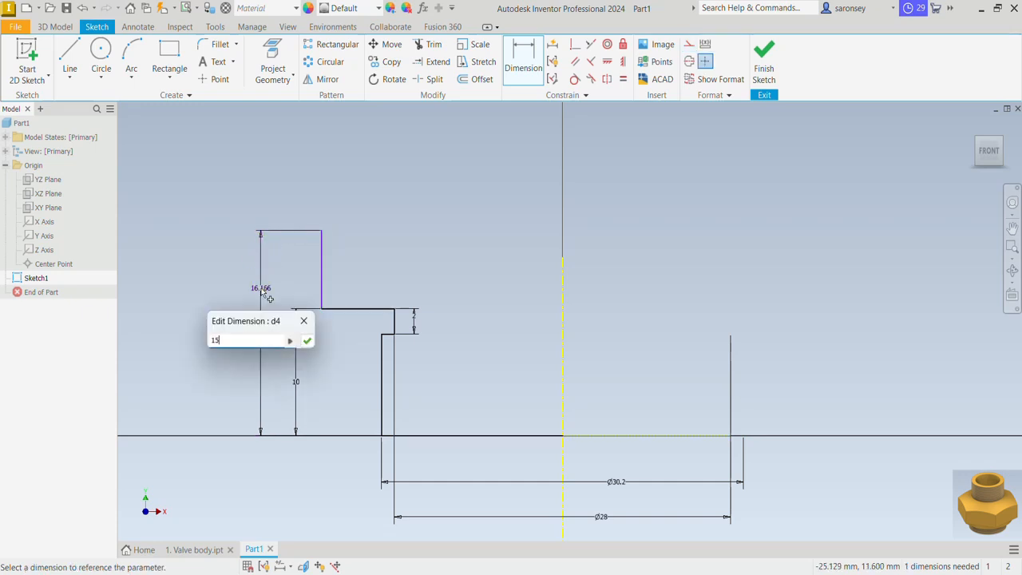
{"action": "type", "text": "5"}
{"action": "key", "text": "Return"}
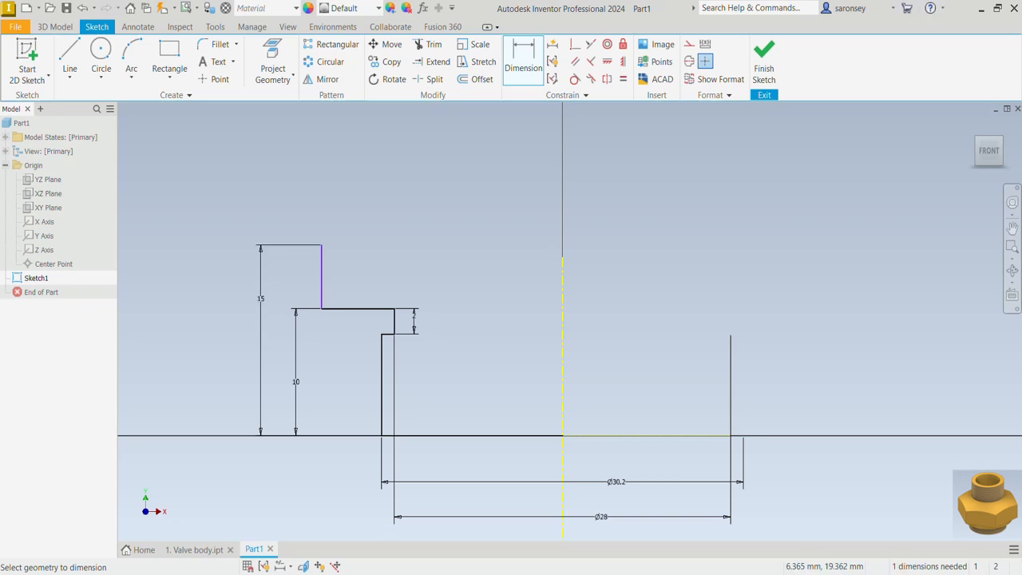
Dimension the outermost vertical line about the centerline as a 40 mm diameter
{"action": "left_click", "coordinate": [322, 271]}
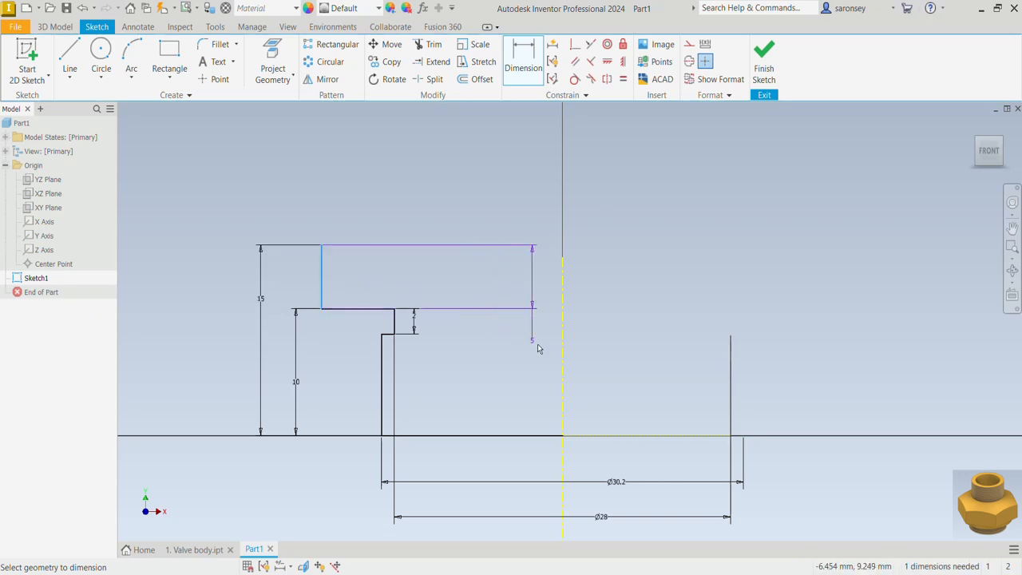
{"action": "left_click", "coordinate": [564, 351]}
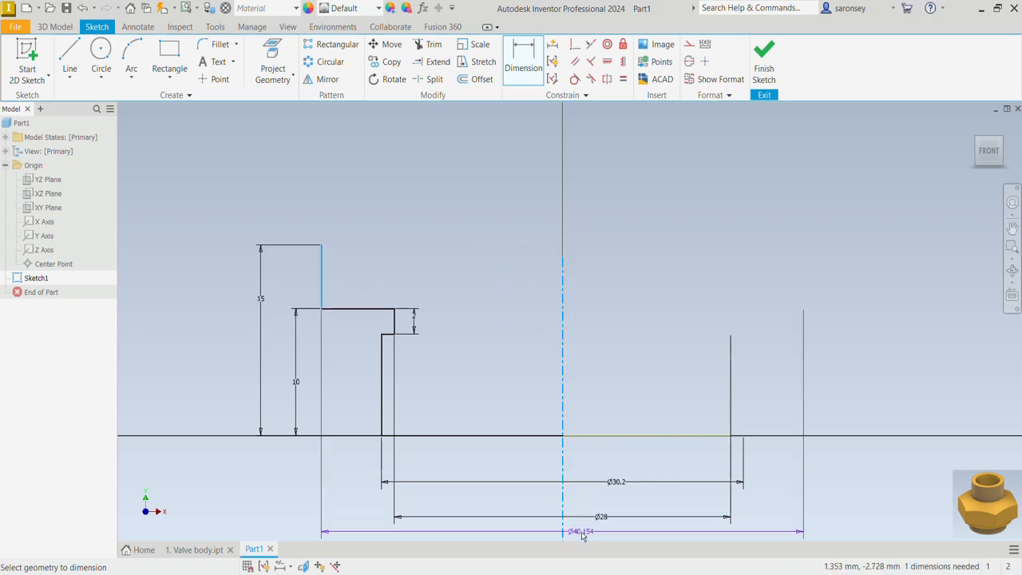
{"action": "left_click", "coordinate": [581, 537]}
{"action": "type", "text": "4"}
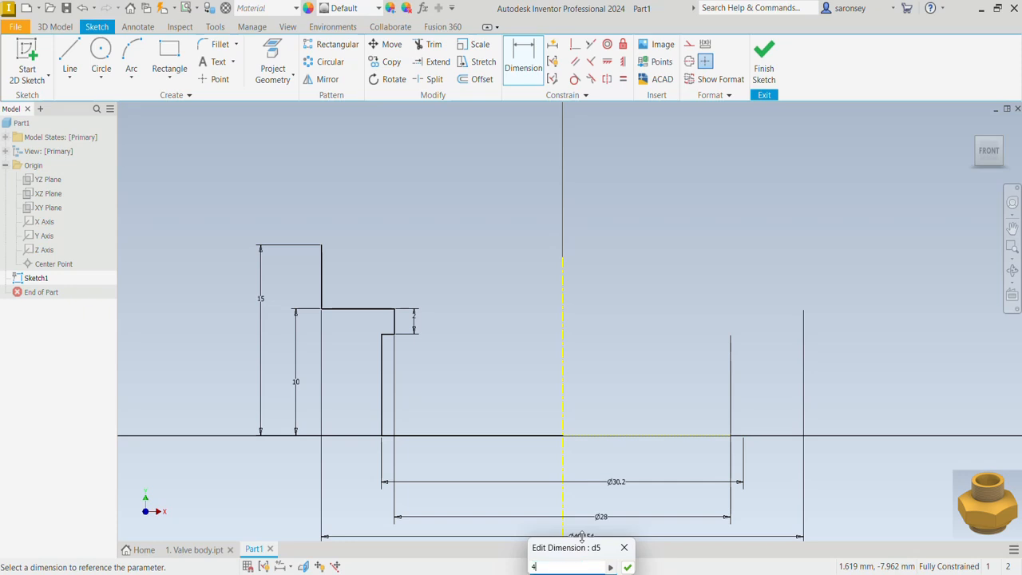
{"action": "type", "text": "0"}
{"action": "key", "text": "Return"}
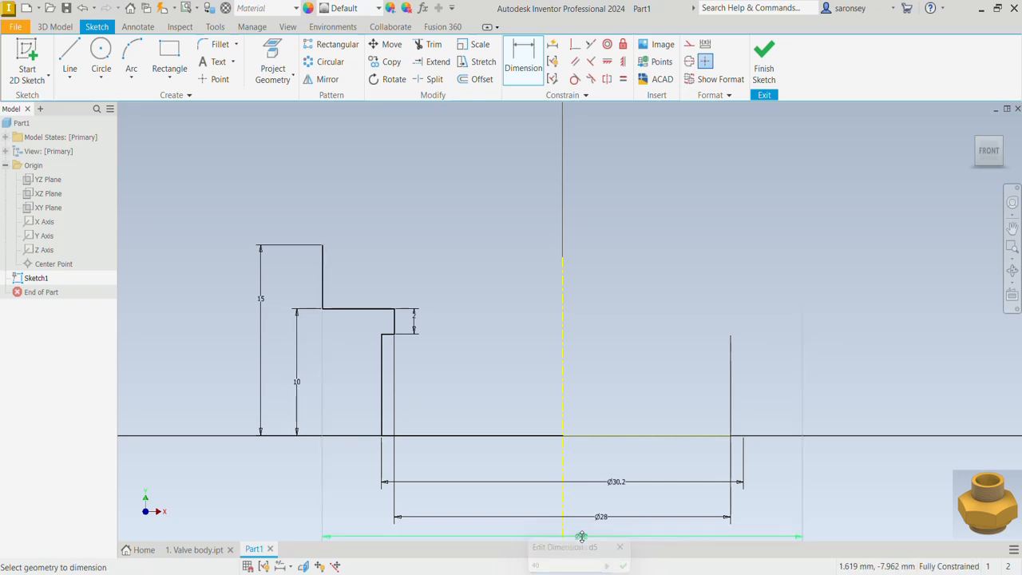
Extend the profile from its top end with lines about 4 mm outward, 5.6 mm up, sloping up and inward, and 8.8 mm up
{"action": "left_click", "coordinate": [68, 57]}
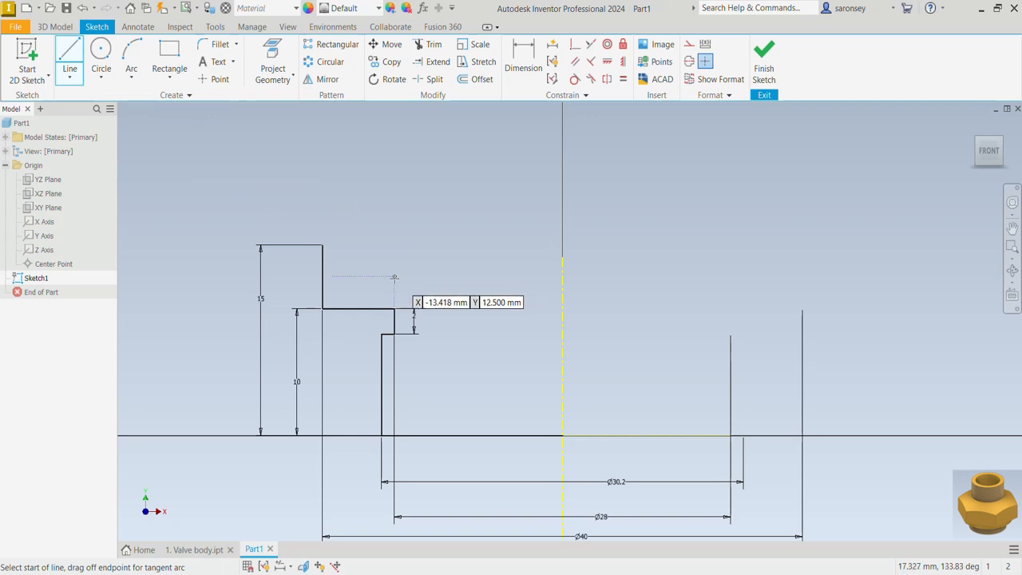
{"action": "left_click", "coordinate": [322, 245]}
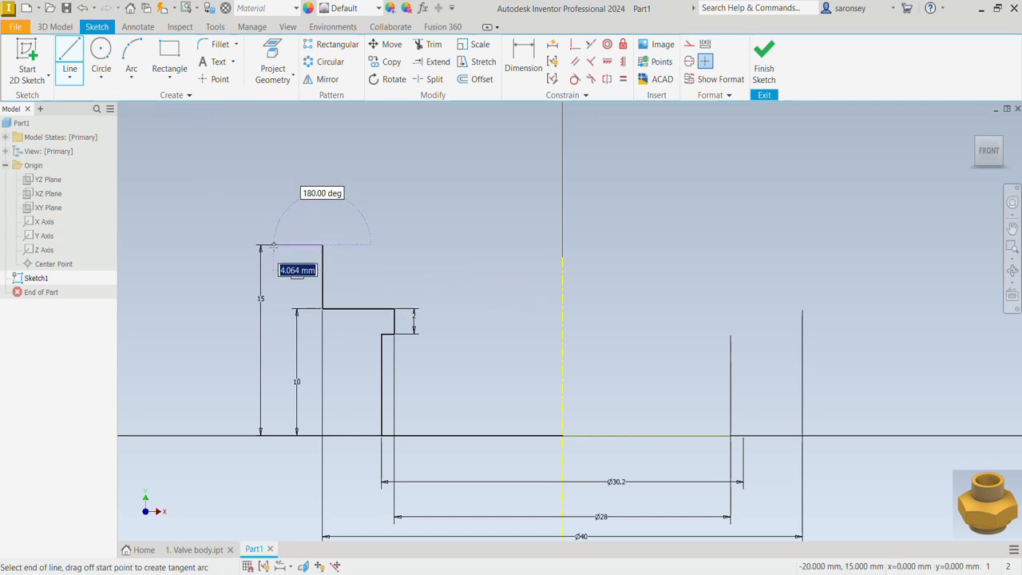
{"action": "left_click", "coordinate": [274, 246]}
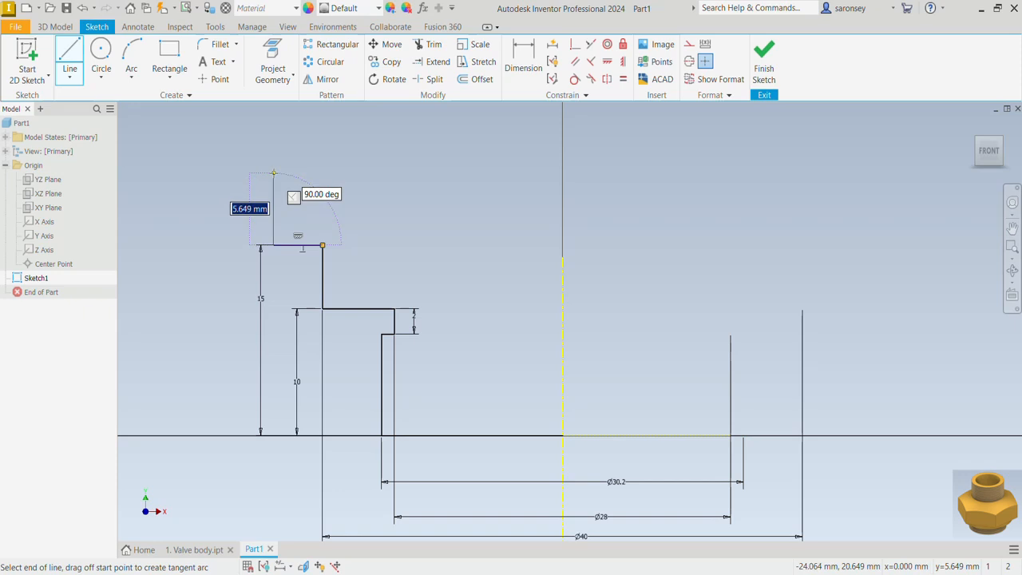
{"action": "left_click", "coordinate": [274, 173]}
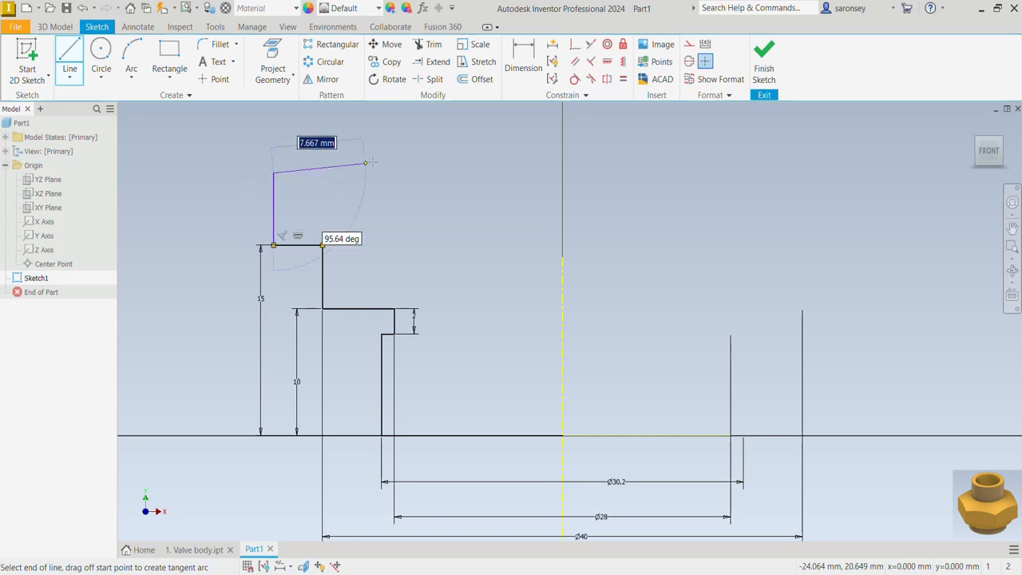
{"action": "left_click", "coordinate": [406, 112]}
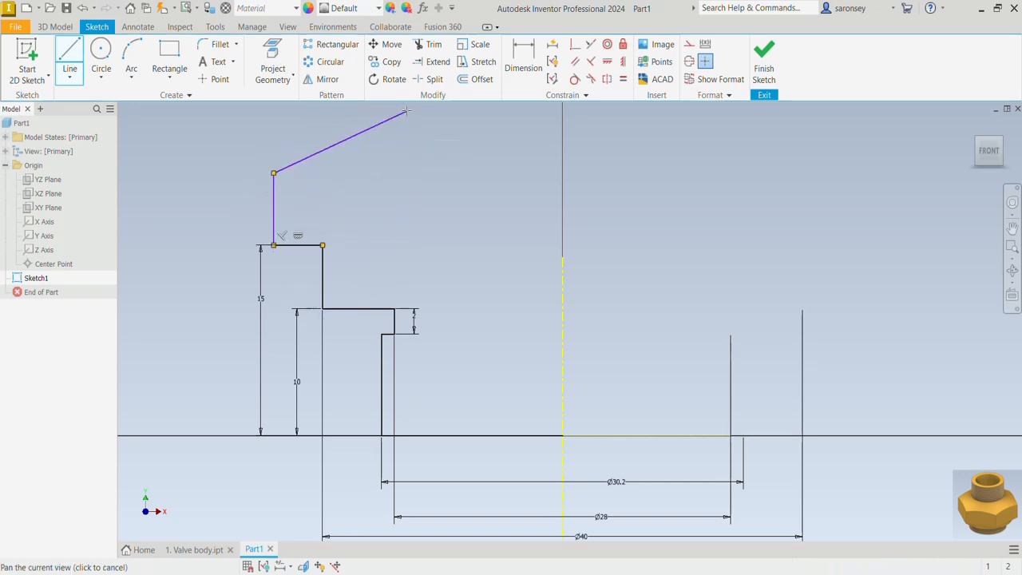
{"action": "middle_click_drag", "start_coordinate": [405, 113], "coordinate": [407, 233]}
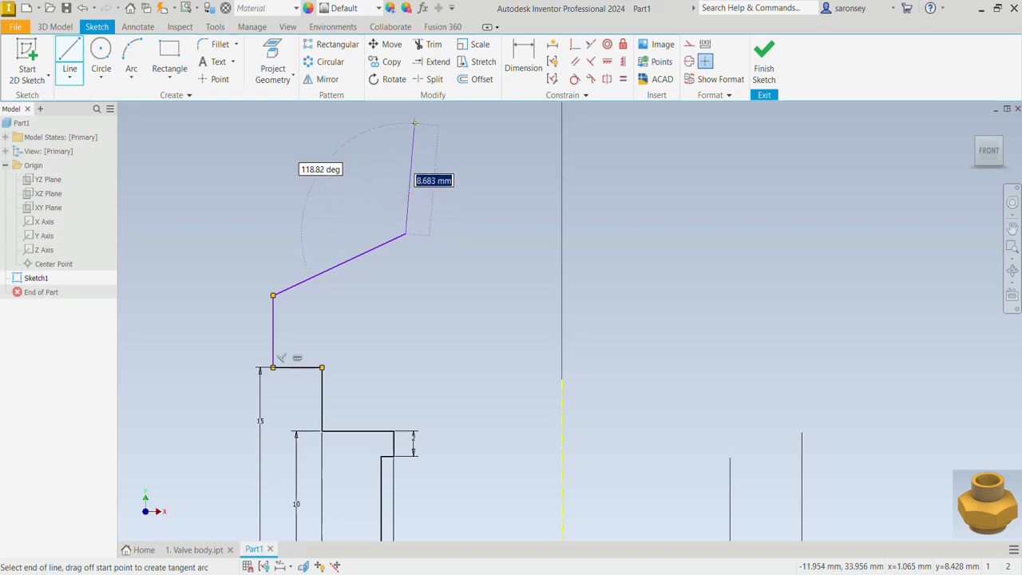
{"action": "left_click", "coordinate": [406, 121]}
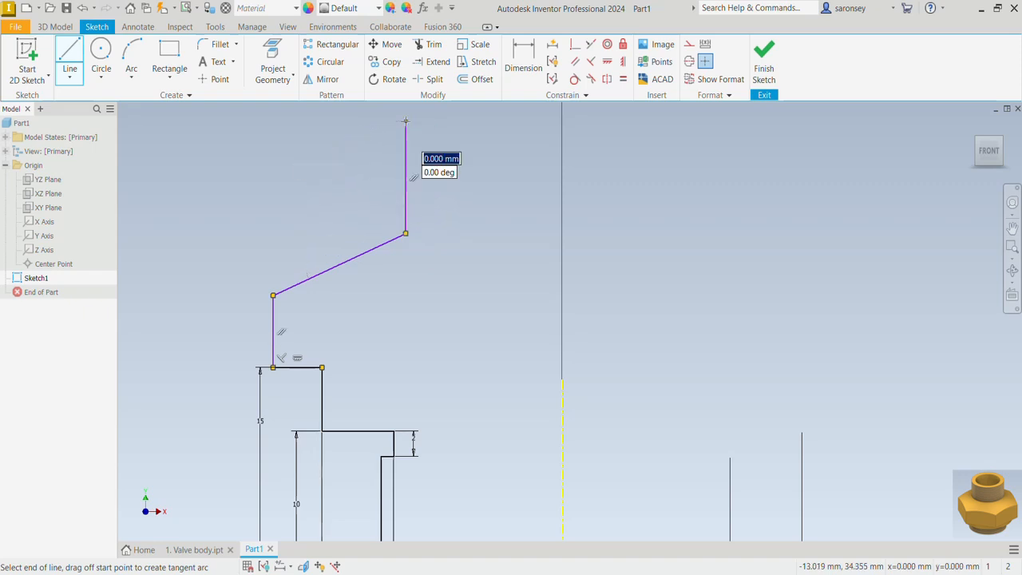
{"action": "right_click", "coordinate": [405, 121]}
{"action": "left_click", "coordinate": [451, 119]}
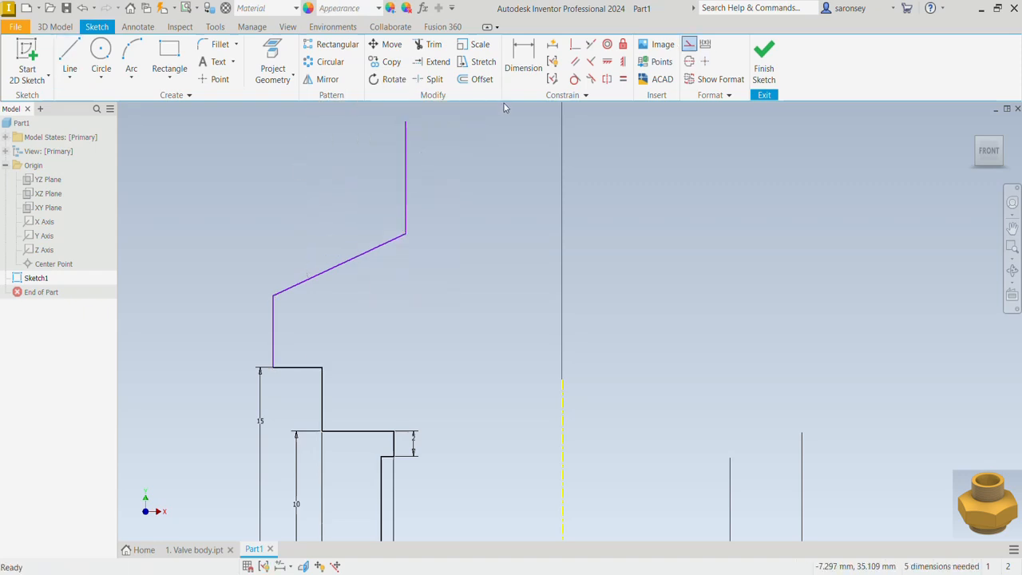
Set the length of the vertical line below the sloped segment to 15 mm
{"action": "left_click", "coordinate": [523, 57]}
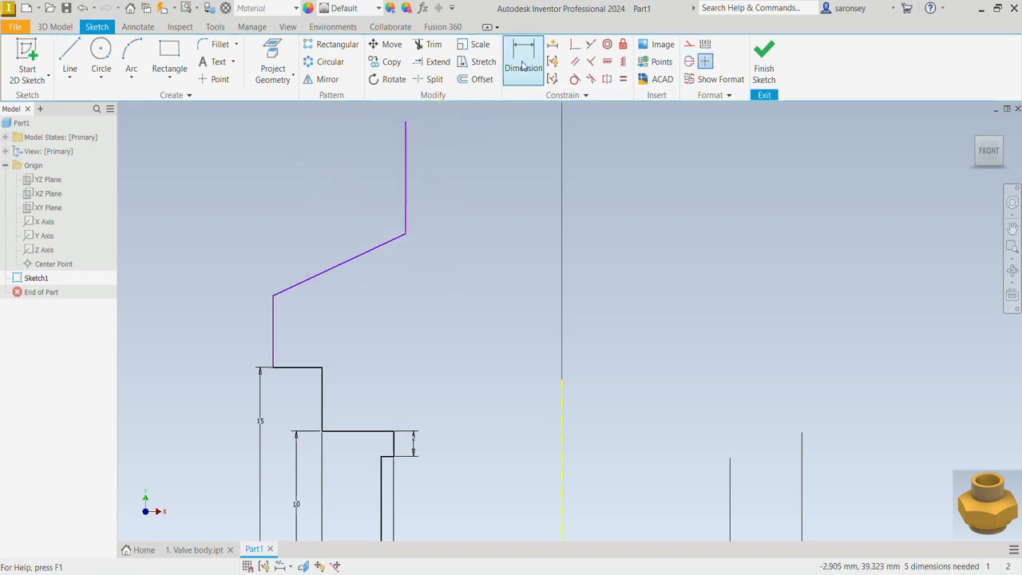
{"action": "left_click", "coordinate": [272, 327]}
{"action": "left_click", "coordinate": [261, 325]}
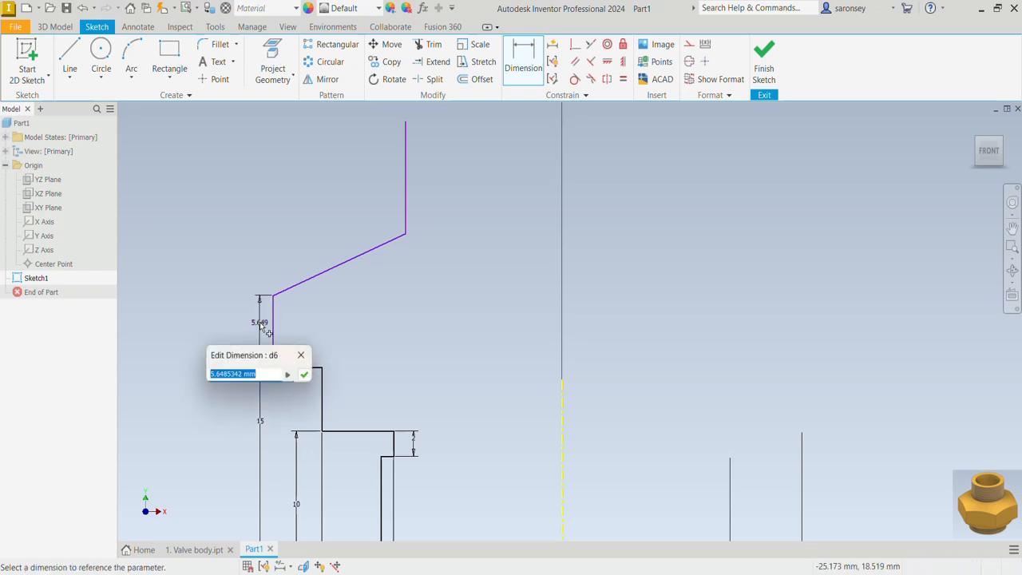
{"action": "type", "text": "15"}
{"action": "key", "text": "Return"}
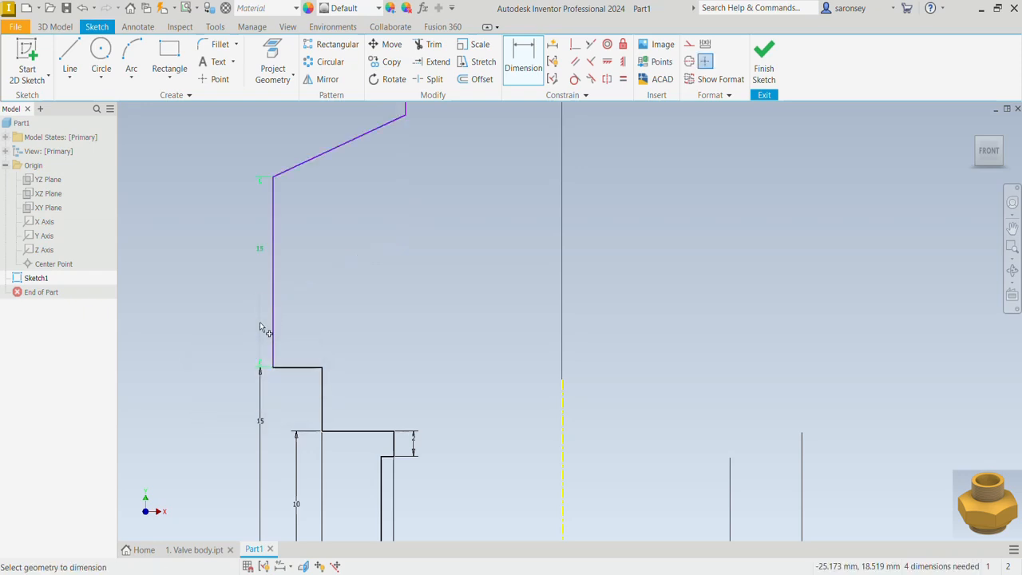
Dimension the vertical height of the sloped line as 8 mm
{"action": "mouse_move", "coordinate": [342, 282]}
{"action": "middle_mouse_down"}
{"action": "mouse_move", "coordinate": [374, 287]}
{"action": "mouse_move", "coordinate": [386, 379]}
{"action": "mouse_move", "coordinate": [406, 299]}
{"action": "middle_mouse_up"}
{"action": "scroll", "coordinate": [385, 379], "scroll_direction": "down", "scroll_amount": 3}
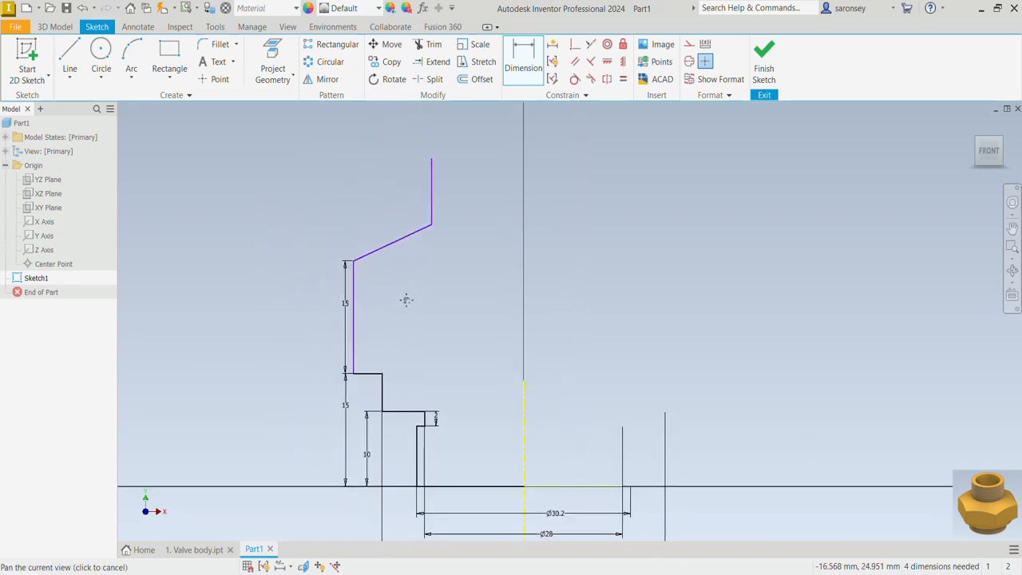
{"action": "left_click", "coordinate": [369, 255]}
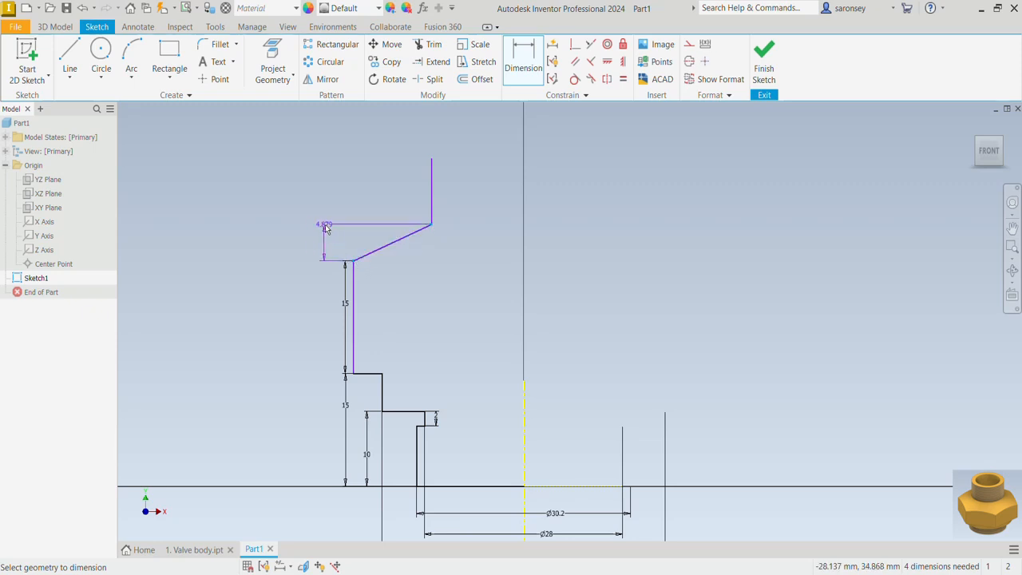
{"action": "left_click", "coordinate": [326, 228]}
{"action": "type", "text": "8"}
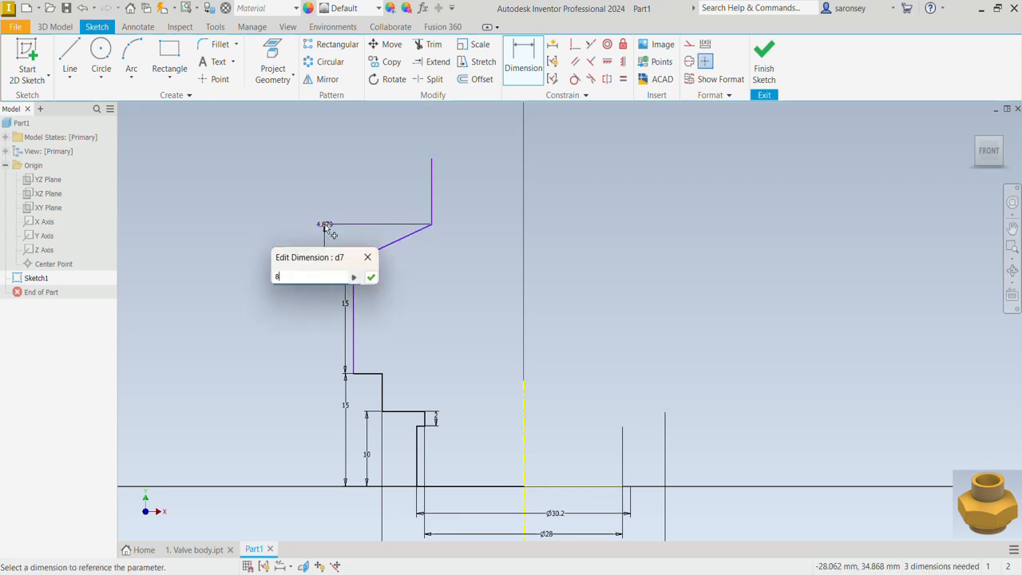
{"action": "key", "text": "Return"}
Set the length of the vertical line above the sloped segment to 18 mm
{"action": "middle_click_drag", "start_coordinate": [478, 196], "coordinate": [479, 236]}
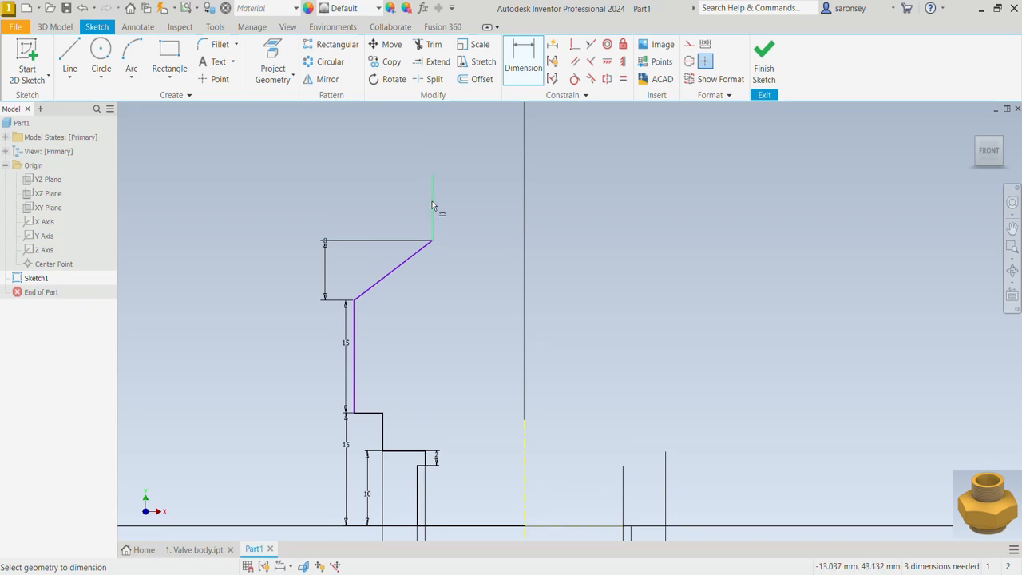
{"action": "left_click", "coordinate": [433, 209]}
{"action": "left_click", "coordinate": [410, 206]}
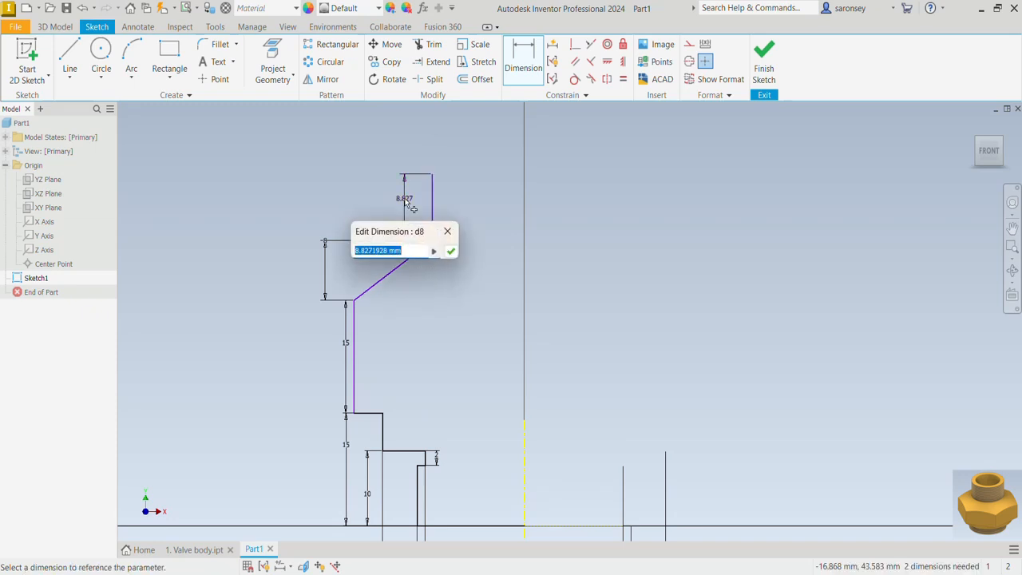
{"action": "type", "text": "18"}
{"action": "key", "text": "Return"}
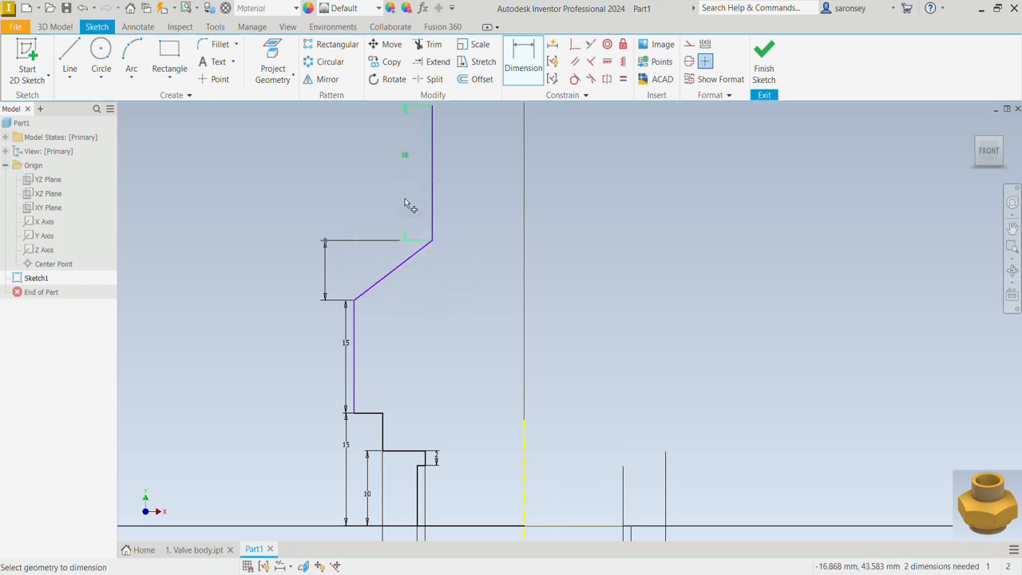
Dimension the uppermost vertical line about the centerline as a 26.5 mm diameter
{"action": "left_click", "coordinate": [432, 197]}
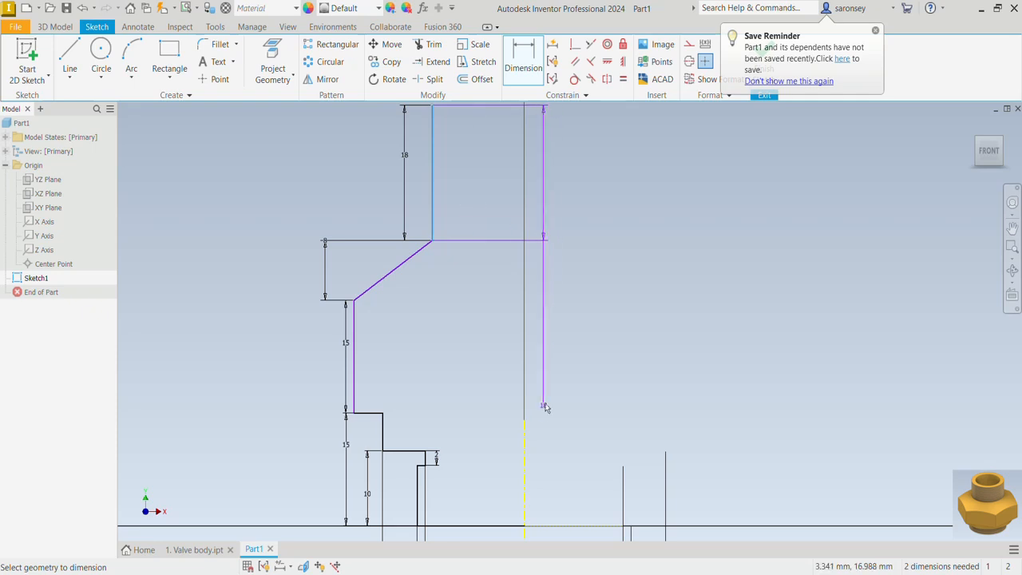
{"action": "left_click", "coordinate": [524, 455]}
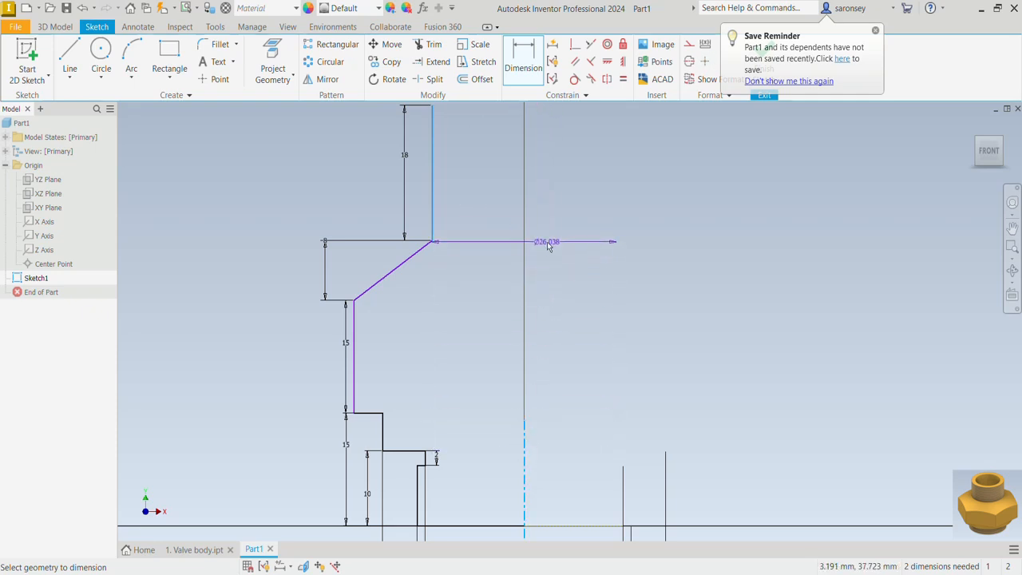
{"action": "left_click", "coordinate": [559, 190]}
{"action": "type", "text": "26"}
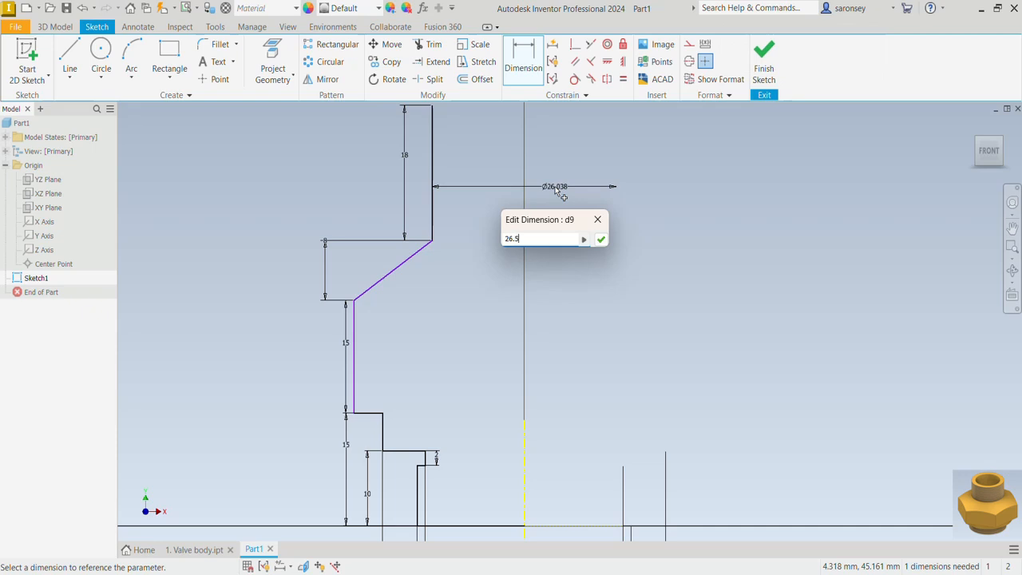
{"action": "type", "text": ".5"}
{"action": "key", "text": "Return"}
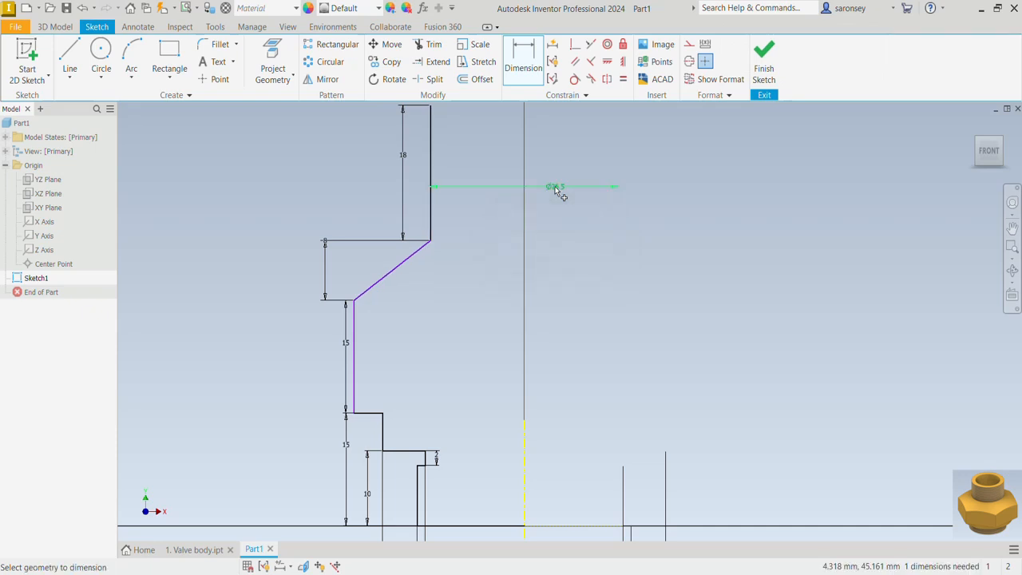
Dimension the vertical line below the sloped segment about the centerline as a 50 mm diameter
{"action": "left_click", "coordinate": [355, 332]}
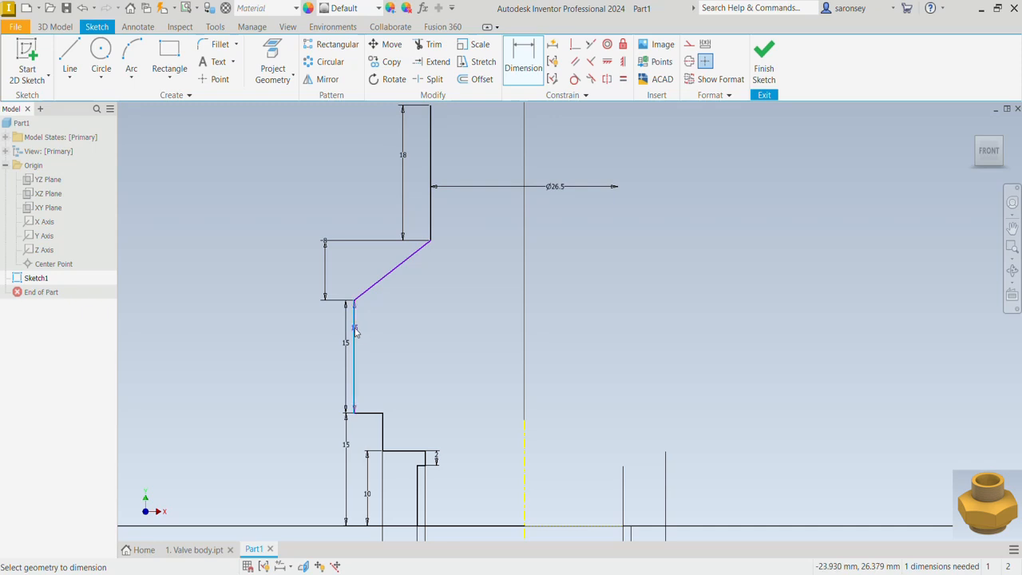
{"action": "left_click", "coordinate": [524, 450]}
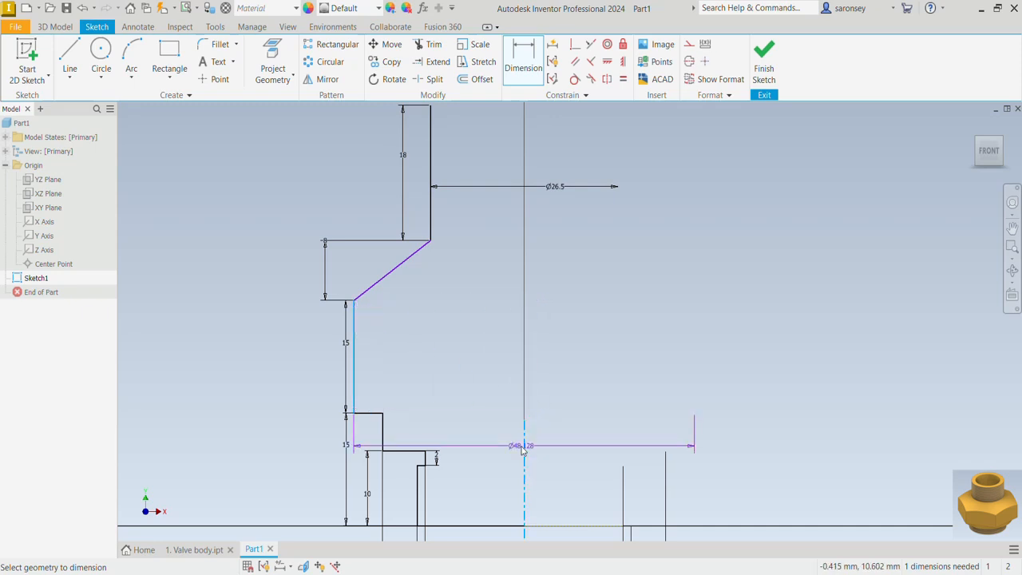
{"action": "left_click", "coordinate": [567, 356]}
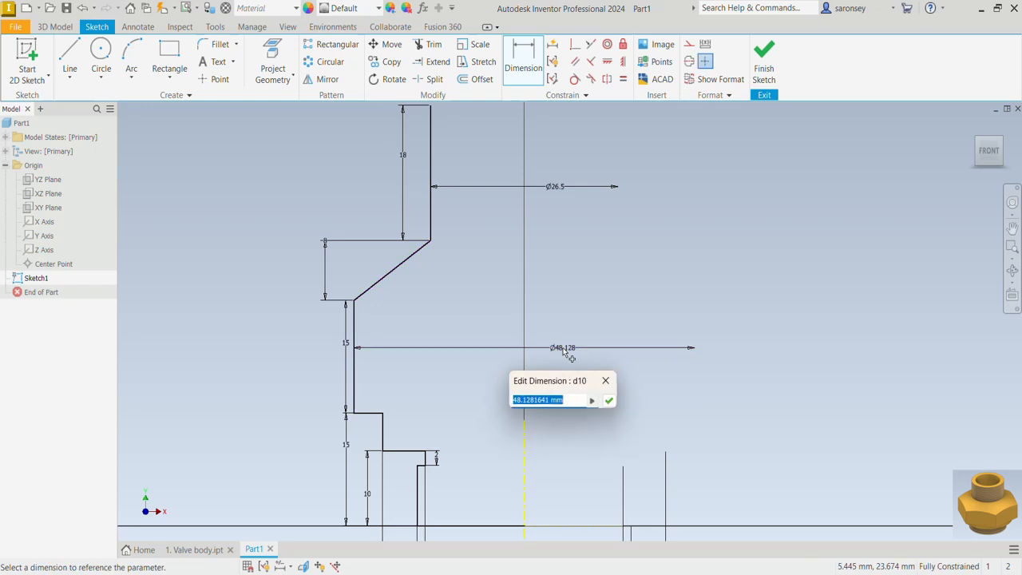
{"action": "type", "text": "50"}
{"action": "key", "text": "Return"}
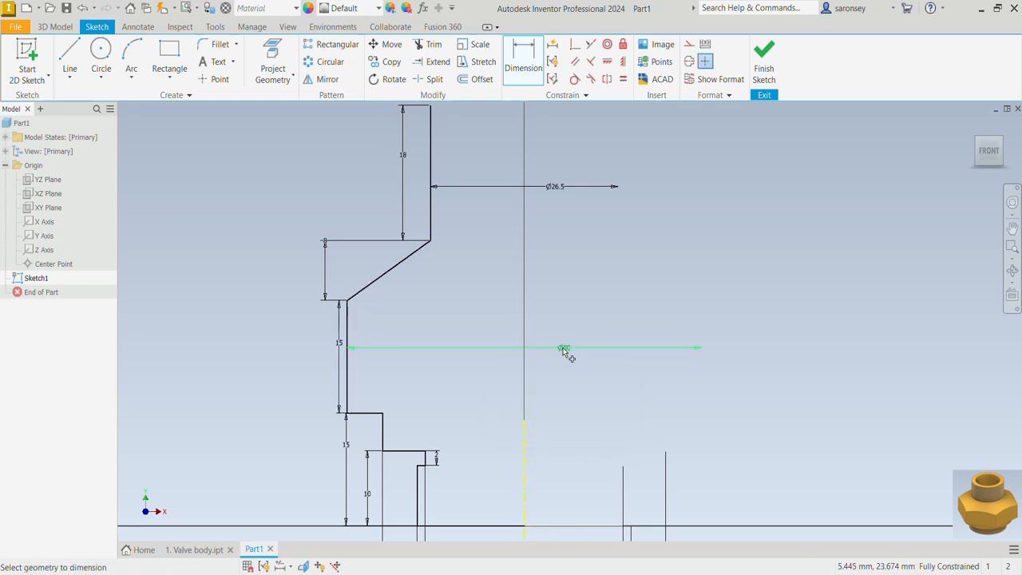
Draw a horizontal line about 20 mm long from the upper end of the uppermost vertical line across the centerline
{"action": "scroll", "coordinate": [705, 178], "scroll_direction": "down", "scroll_amount": 3}
{"action": "scroll", "coordinate": [703, 176], "scroll_direction": "up", "scroll_amount": 3}
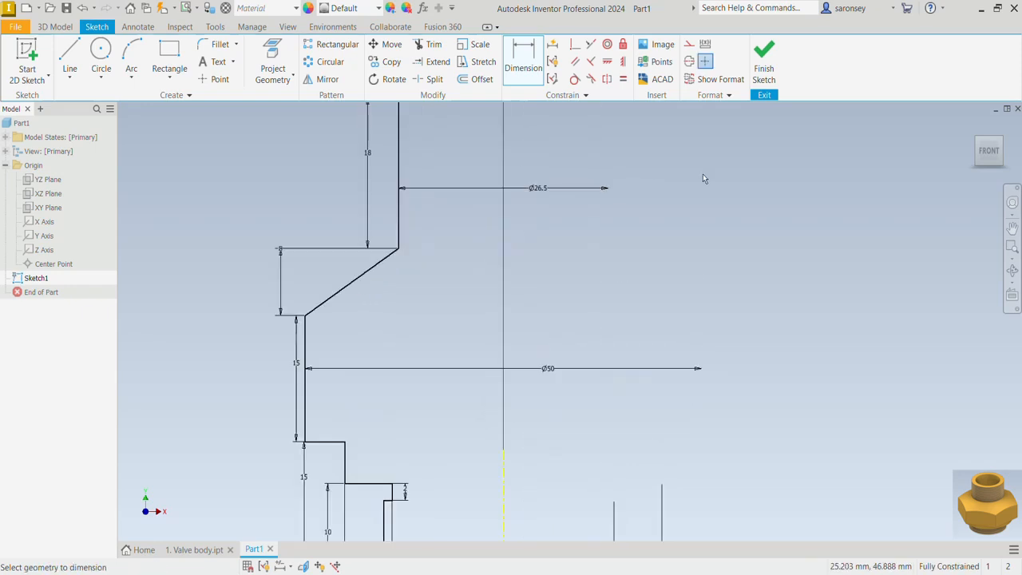
{"action": "scroll", "coordinate": [703, 176], "scroll_direction": "down", "scroll_amount": 2}
{"action": "middle_click_drag", "start_coordinate": [702, 178], "coordinate": [669, 218]}
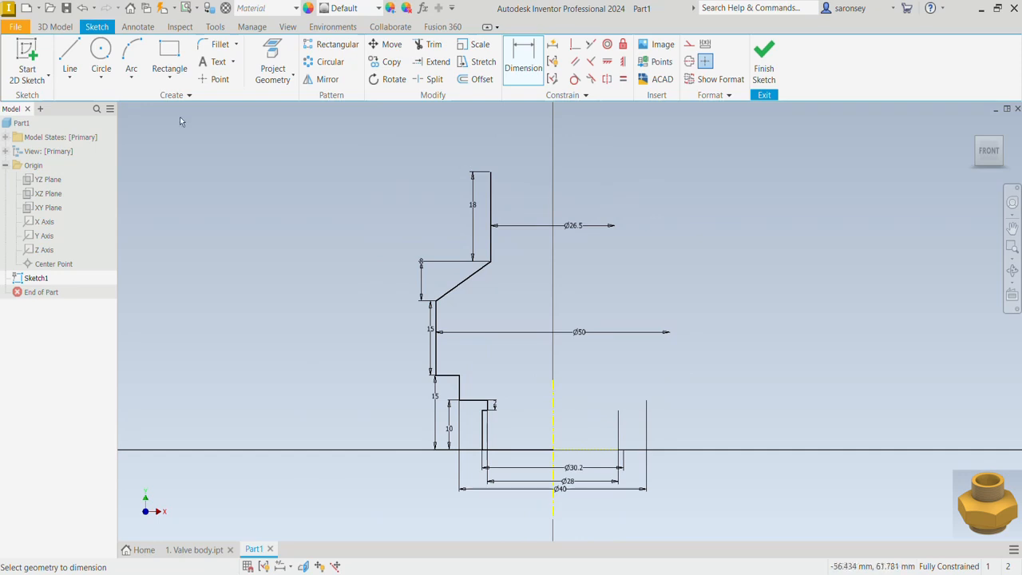
{"action": "left_click", "coordinate": [79, 70]}
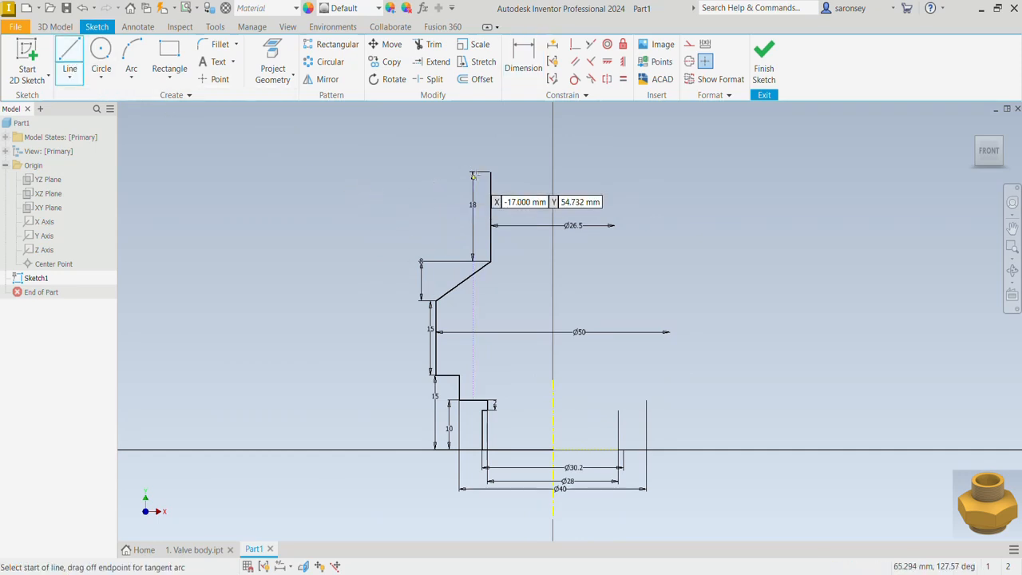
{"action": "left_click", "coordinate": [491, 172]}
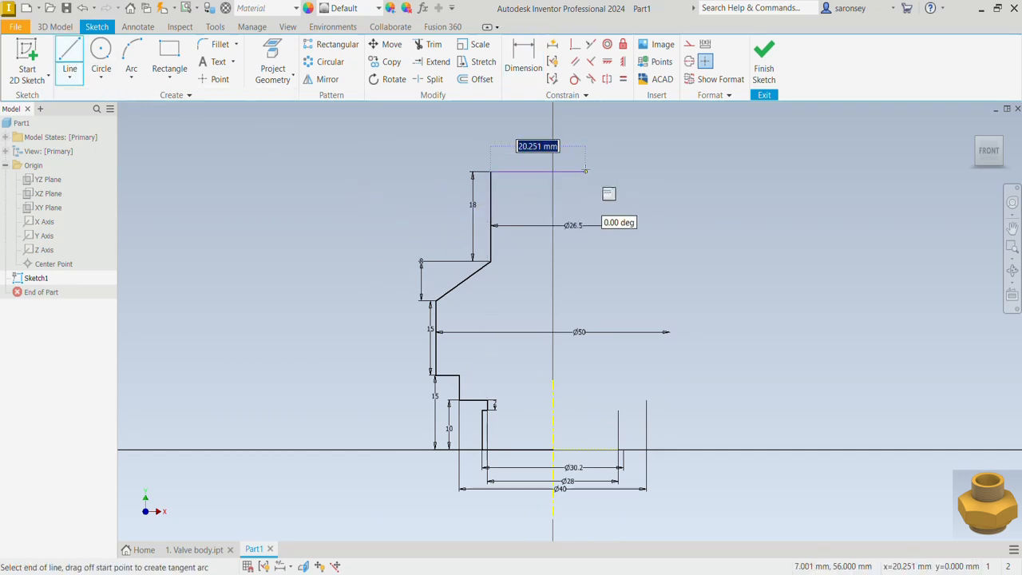
{"action": "right_click", "coordinate": [659, 140]}
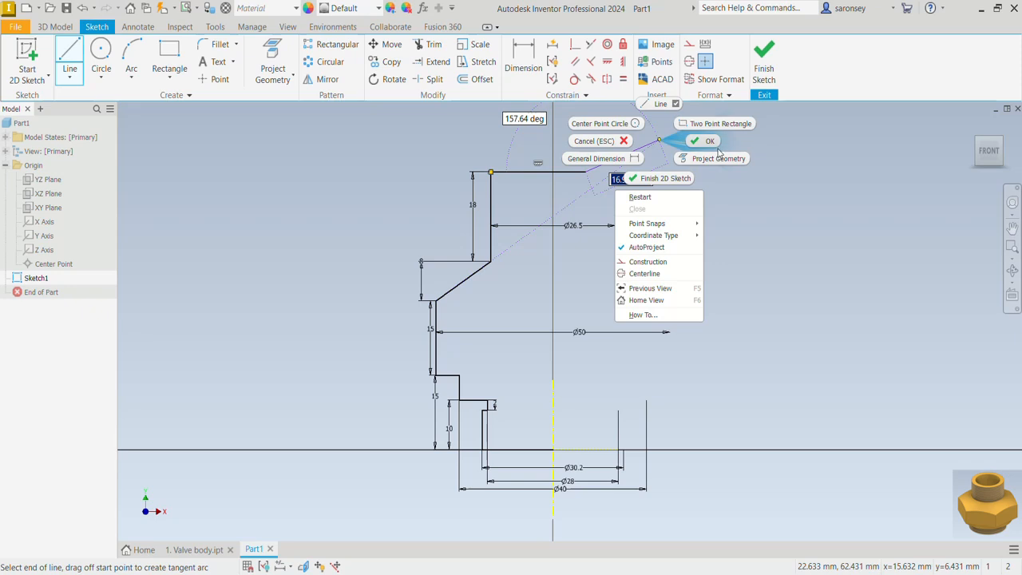
{"action": "left_click", "coordinate": [710, 141]}
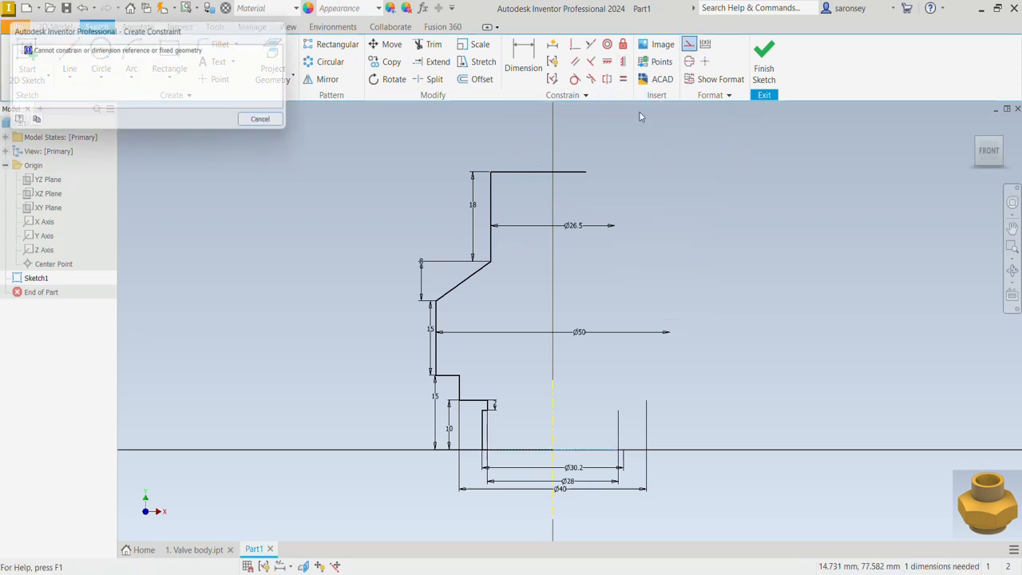
Apply a vertical constraint between the free end of the top horizontal line and the sketch origin
{"action": "left_click", "coordinate": [271, 124]}
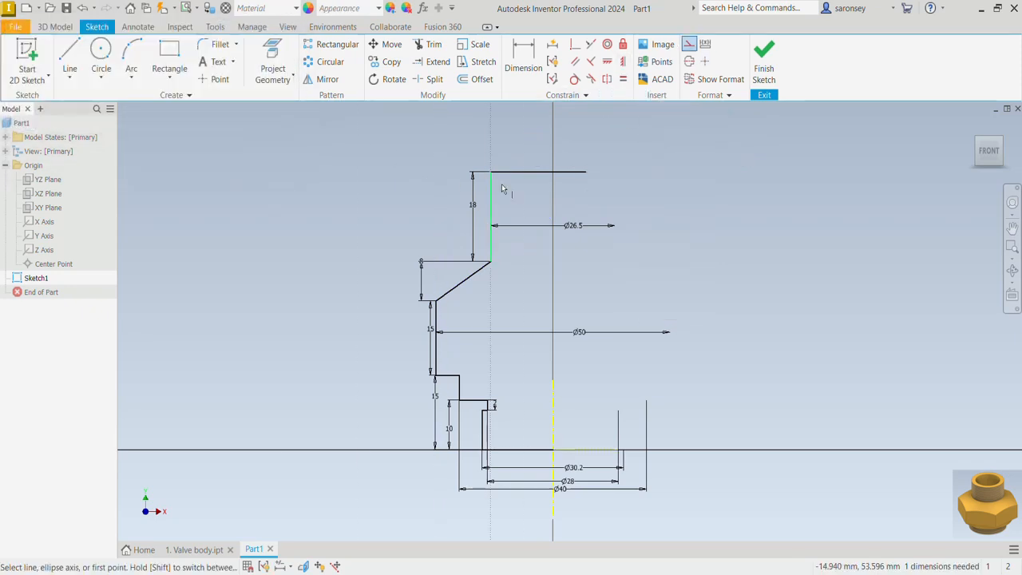
{"action": "left_click", "coordinate": [583, 172]}
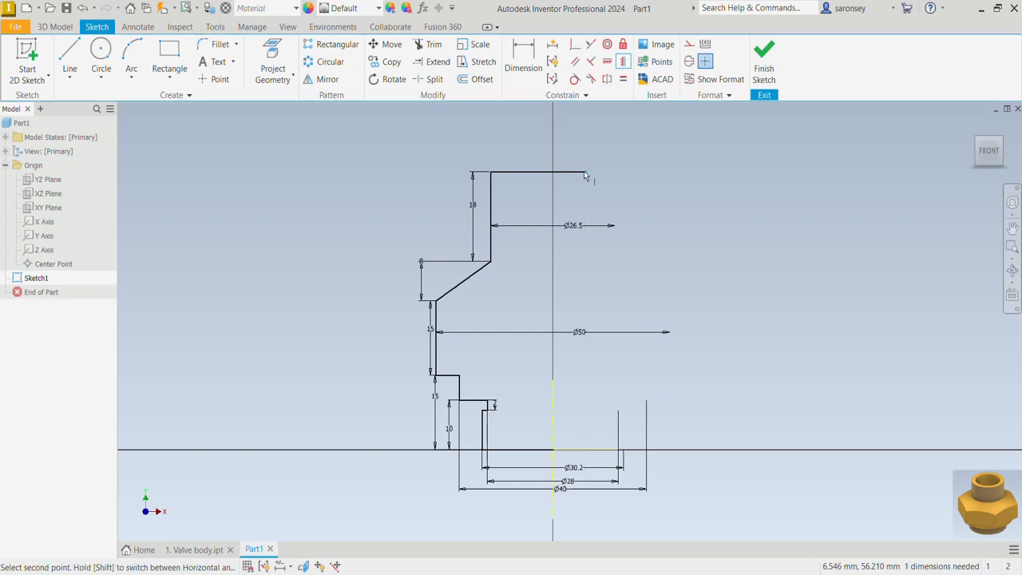
{"action": "left_click", "coordinate": [557, 451]}
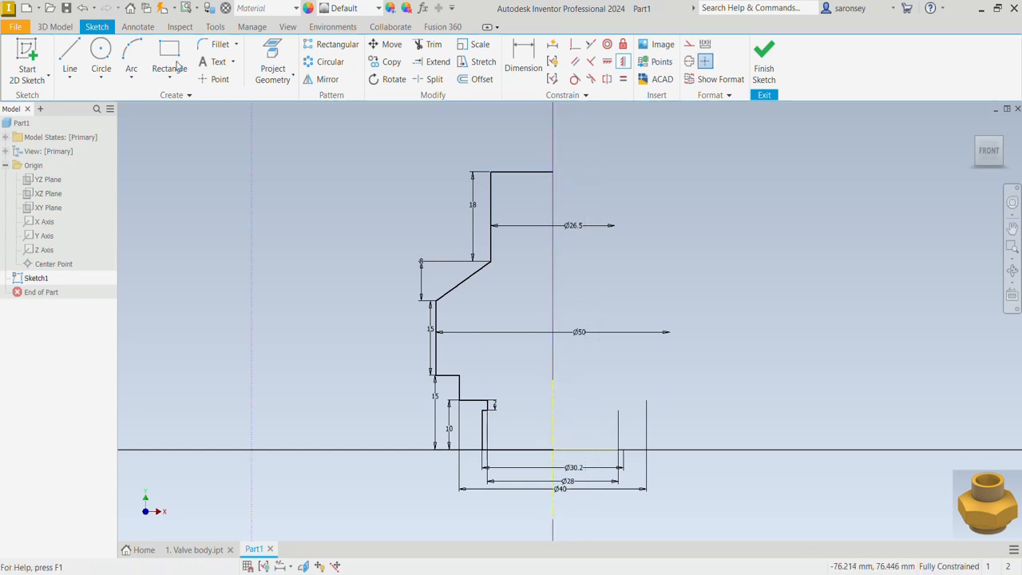
Close the profile with a 56 mm vertical line from the end of the top line down to the origin
{"action": "left_click", "coordinate": [69, 60]}
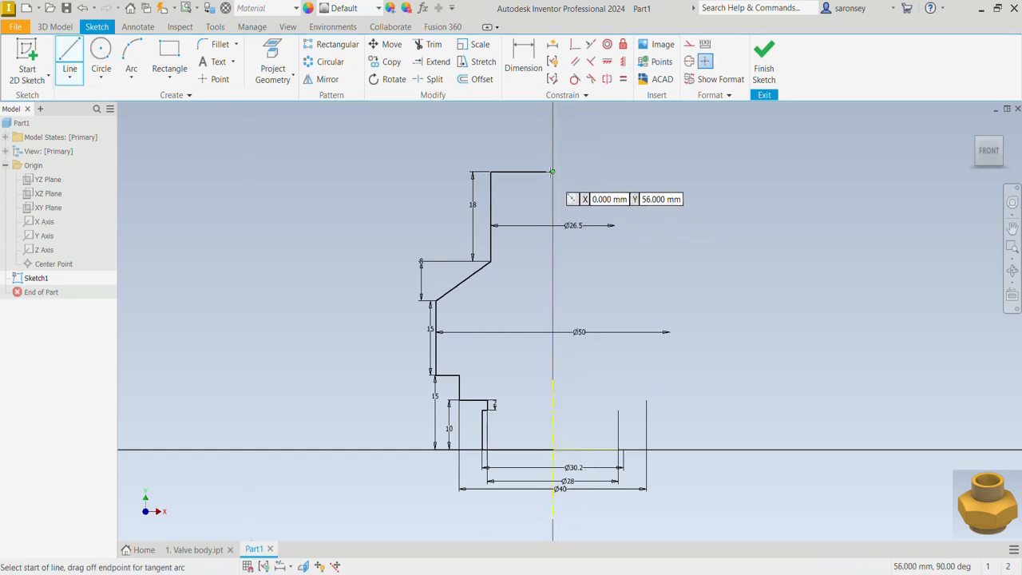
{"action": "left_click", "coordinate": [553, 172]}
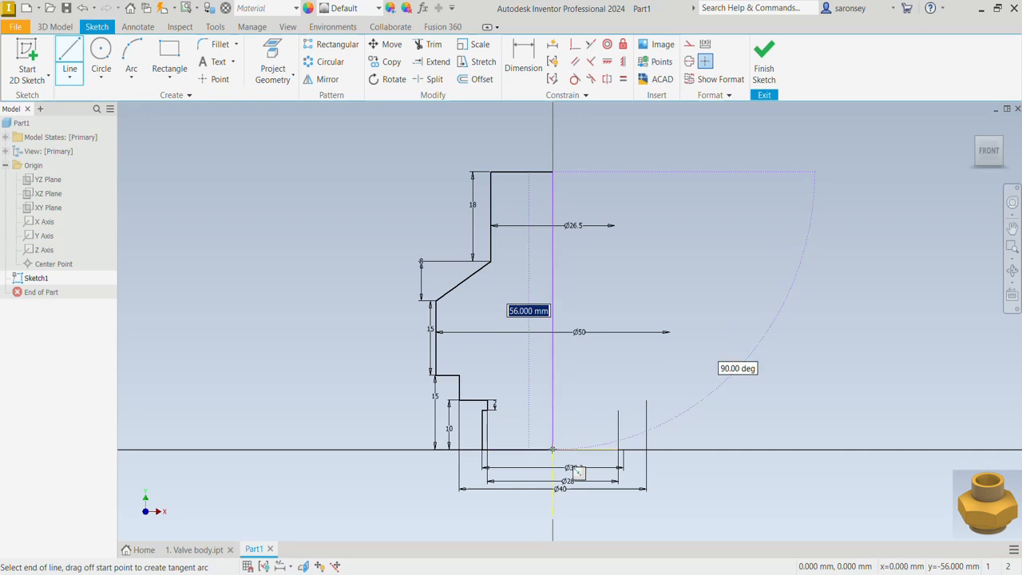
{"action": "left_click", "coordinate": [552, 450]}
{"action": "right_click", "coordinate": [676, 209]}
{"action": "left_click", "coordinate": [708, 210]}
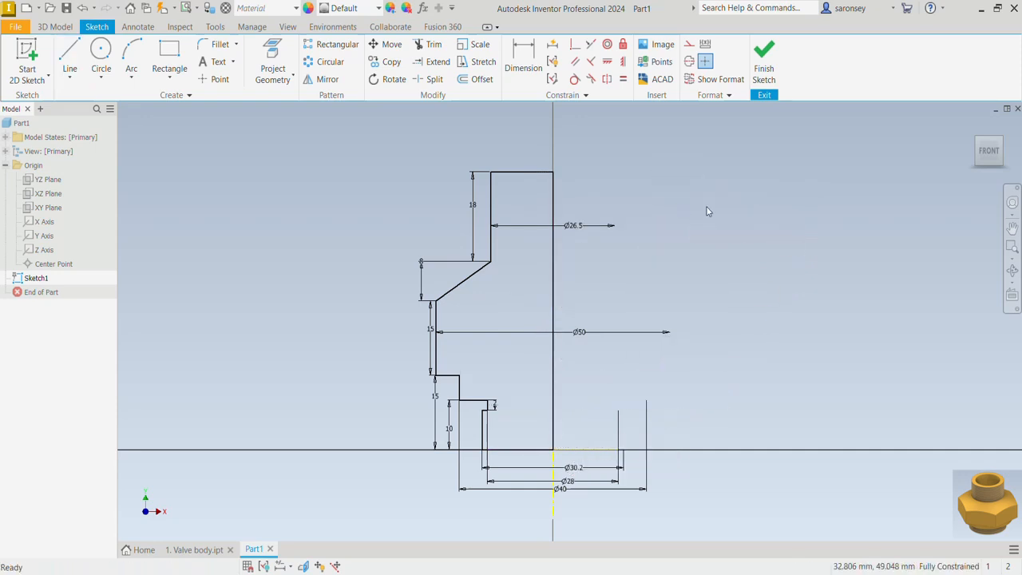
Revolve the closed profile a full 360 degrees around the vertical centerline
{"action": "key", "text": "F6"}
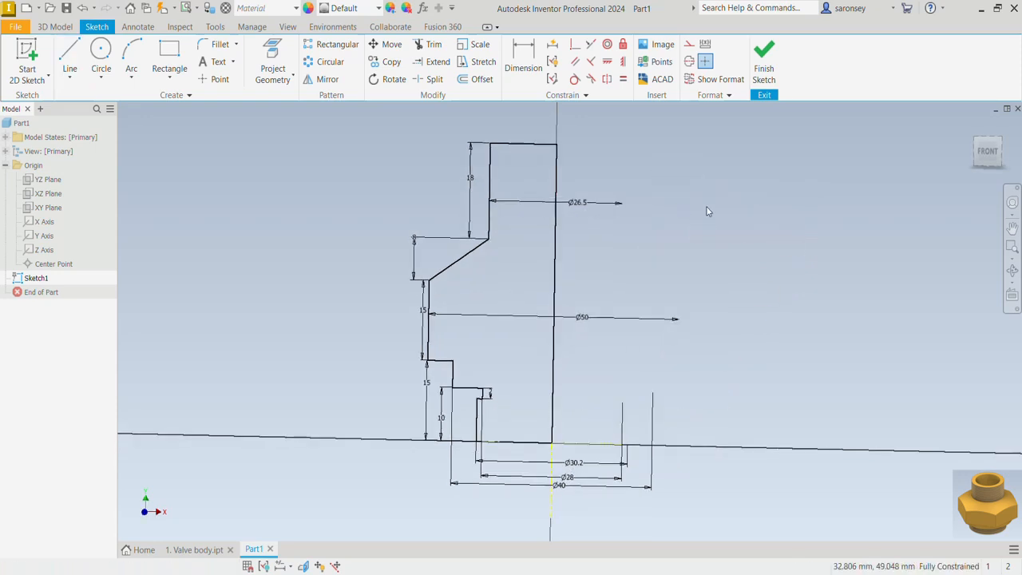
{"action": "key", "text": "r"}
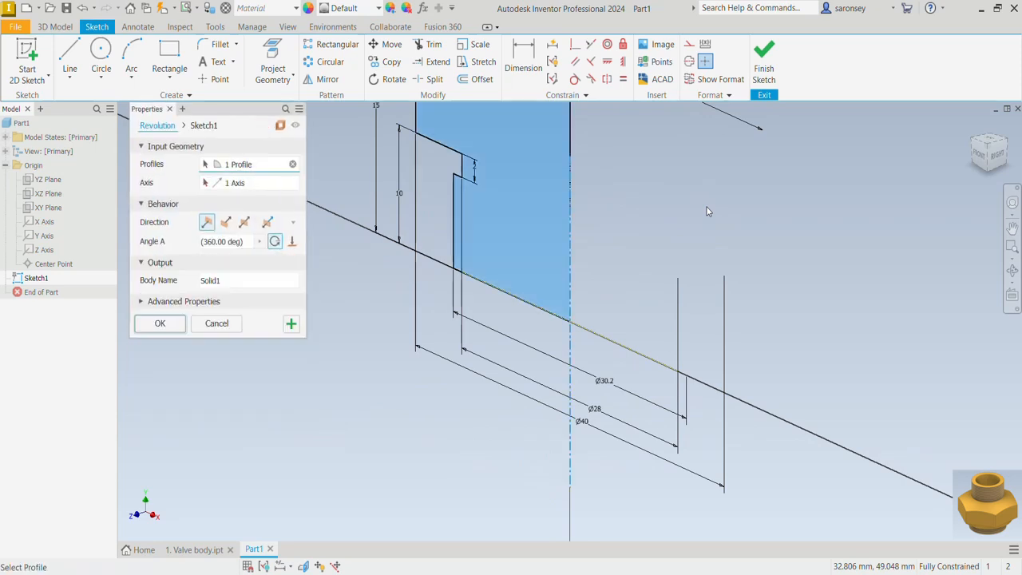
{"action": "middle_click_drag", "start_coordinate": [706, 206], "coordinate": [633, 369]}
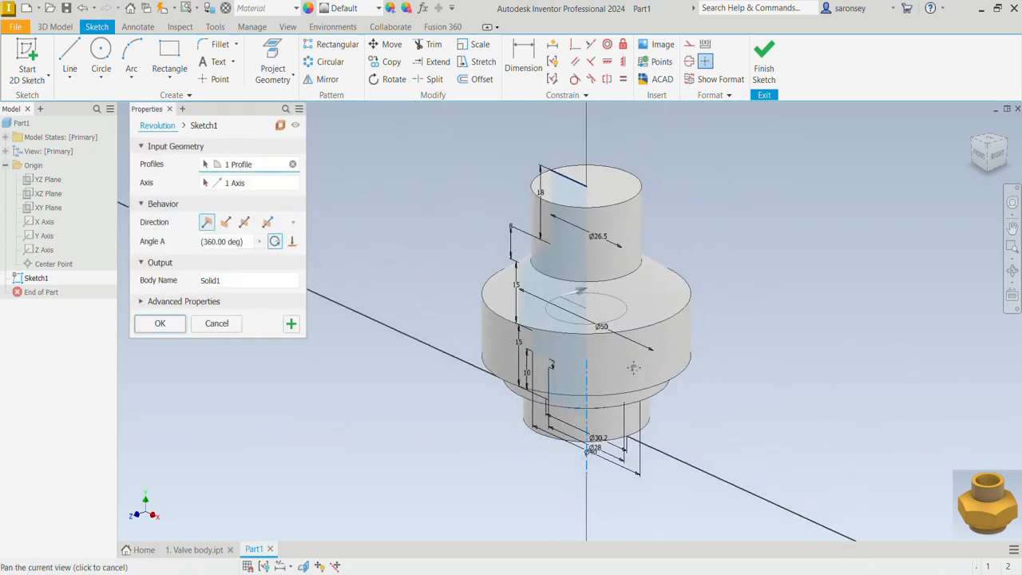
{"action": "left_click", "coordinate": [164, 324]}
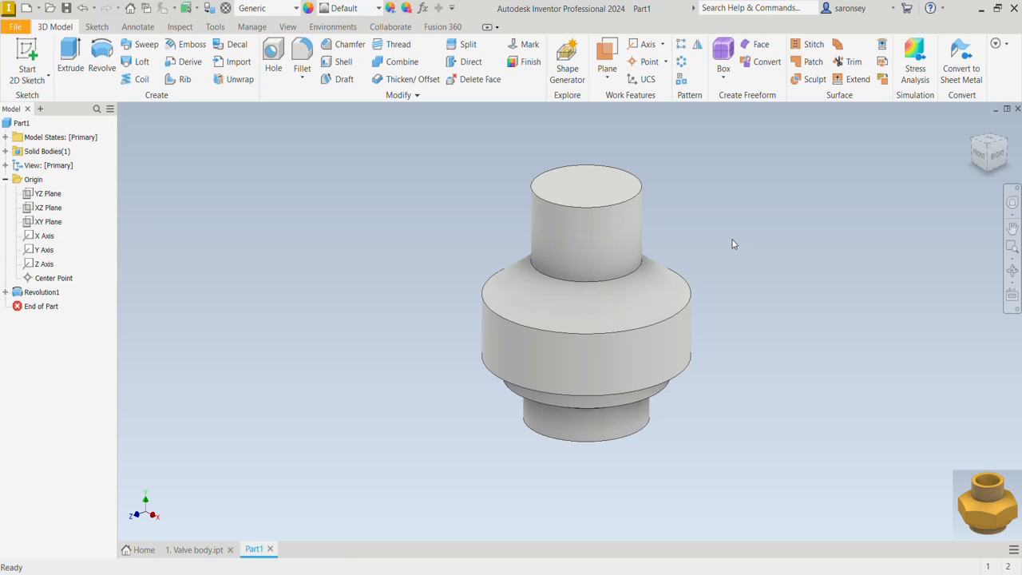
Start a sketch on the ring-shaped underside of the widest cylindrical section
{"action": "middle_click_drag", "start_coordinate": [766, 375], "coordinate": [791, 298], "text": "shift"}
{"action": "left_click", "coordinate": [546, 242]}
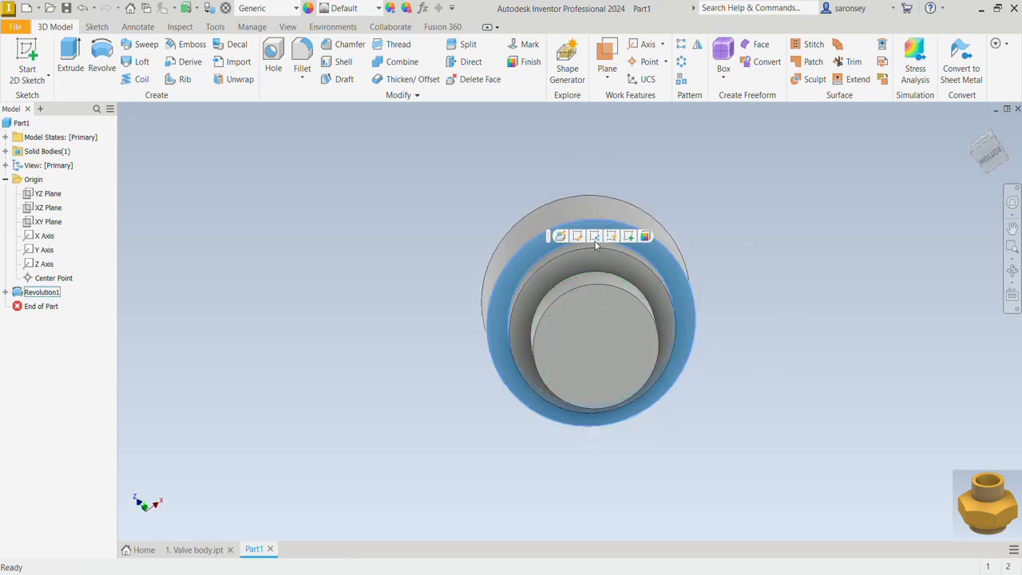
{"action": "left_click", "coordinate": [629, 237]}
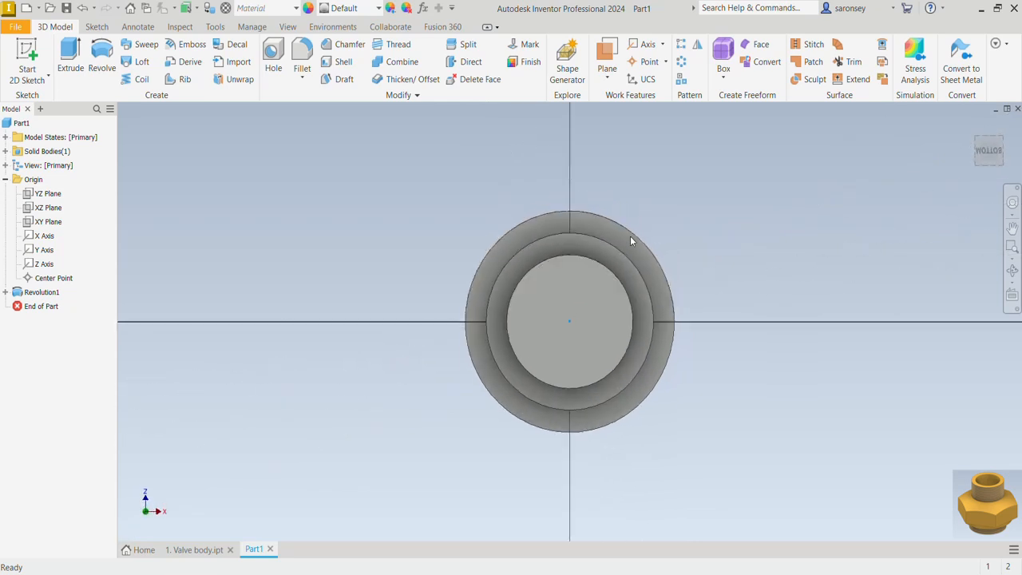
Draw a six-sided polygon about 79 mm across corners, centered on the origin, and constrain one of its sides vertical
{"action": "left_click", "coordinate": [170, 77]}
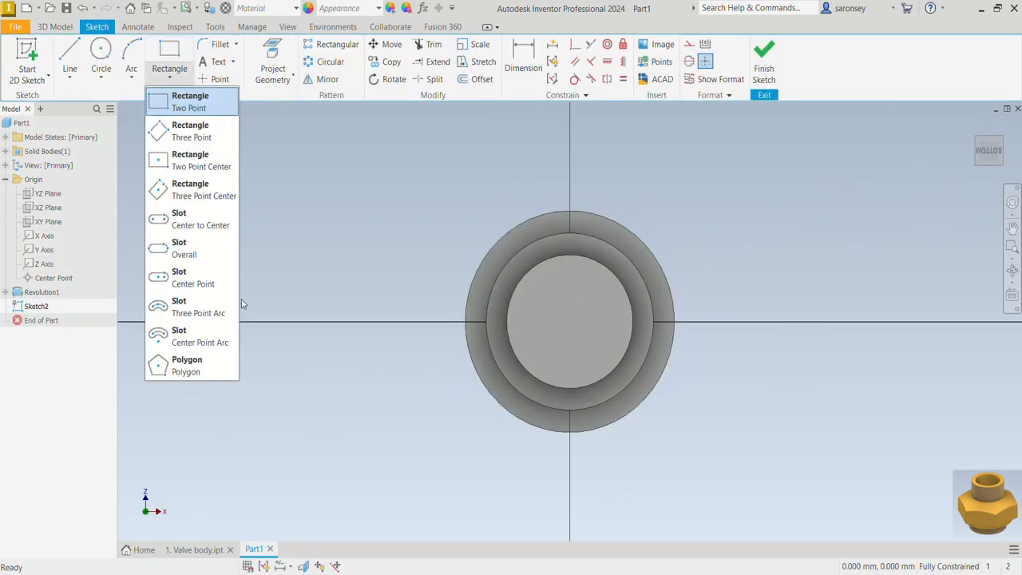
{"action": "left_click", "coordinate": [200, 365]}
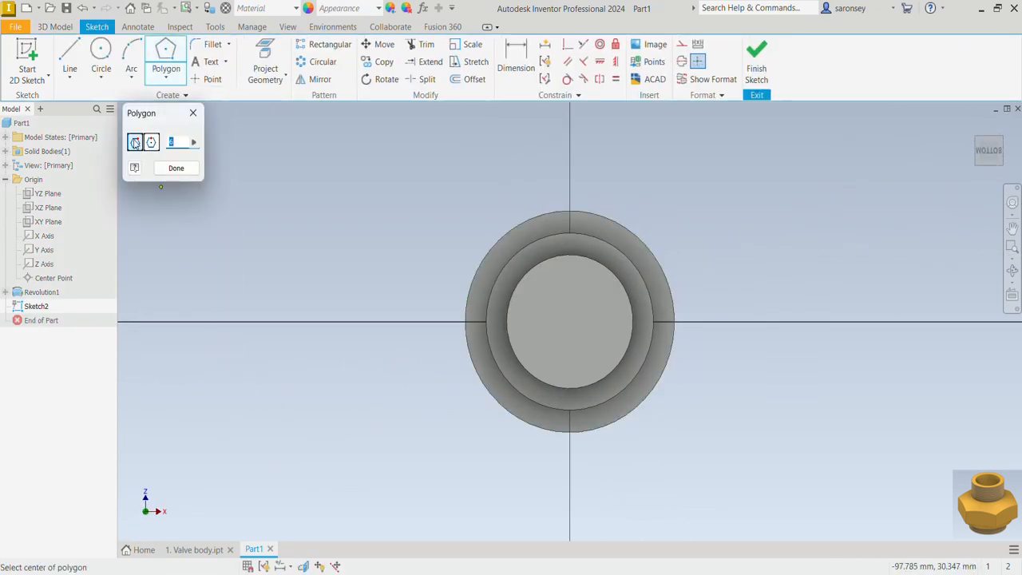
{"action": "left_click", "coordinate": [567, 322]}
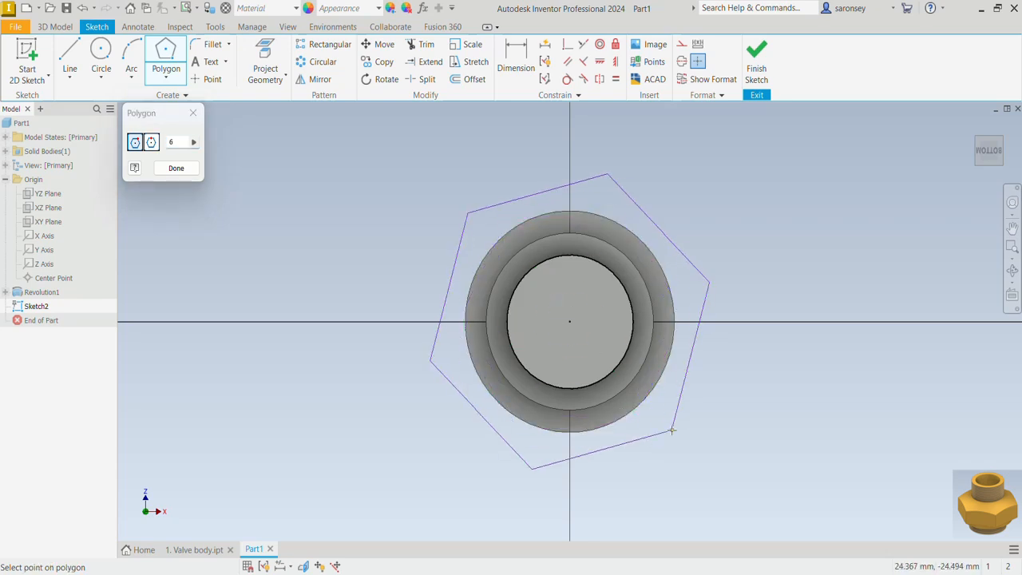
{"action": "left_click", "coordinate": [713, 408]}
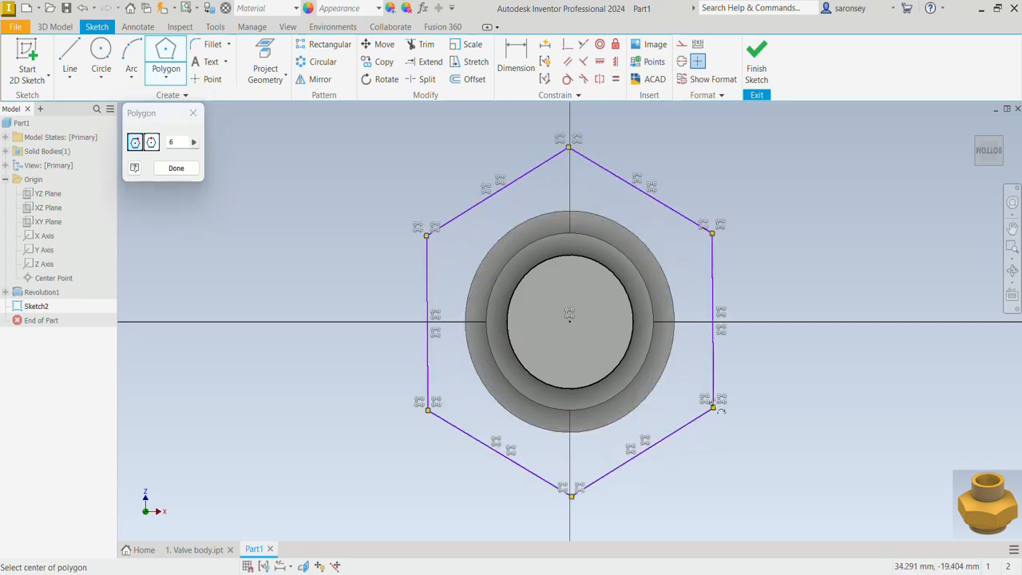
{"action": "left_click", "coordinate": [617, 64]}
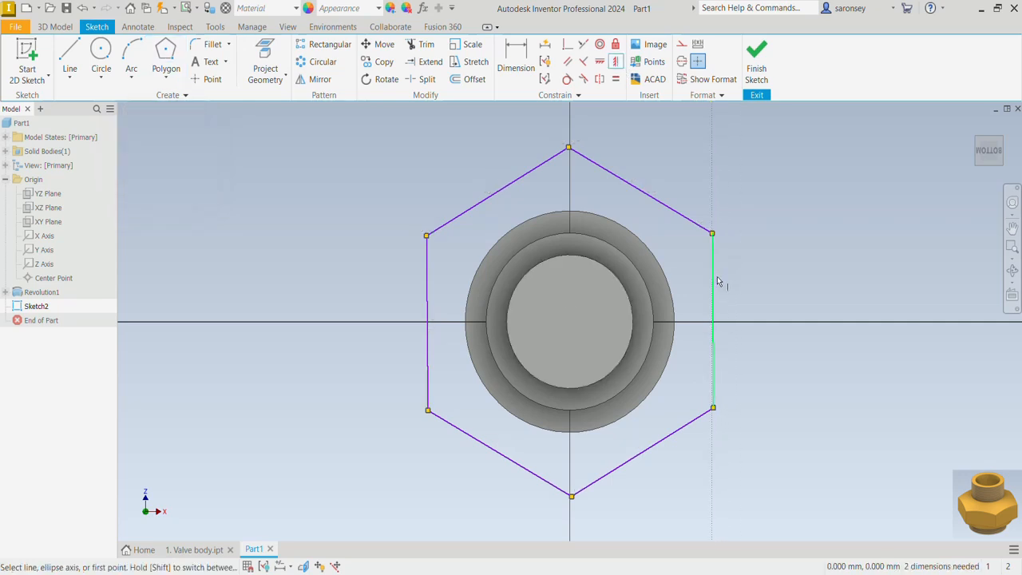
Dimension the hexagon as 50 mm across opposite corners, project the surrounding outer circular edge, and finish the sketch
{"action": "left_click", "coordinate": [516, 64]}
{"action": "left_click", "coordinate": [570, 147]}
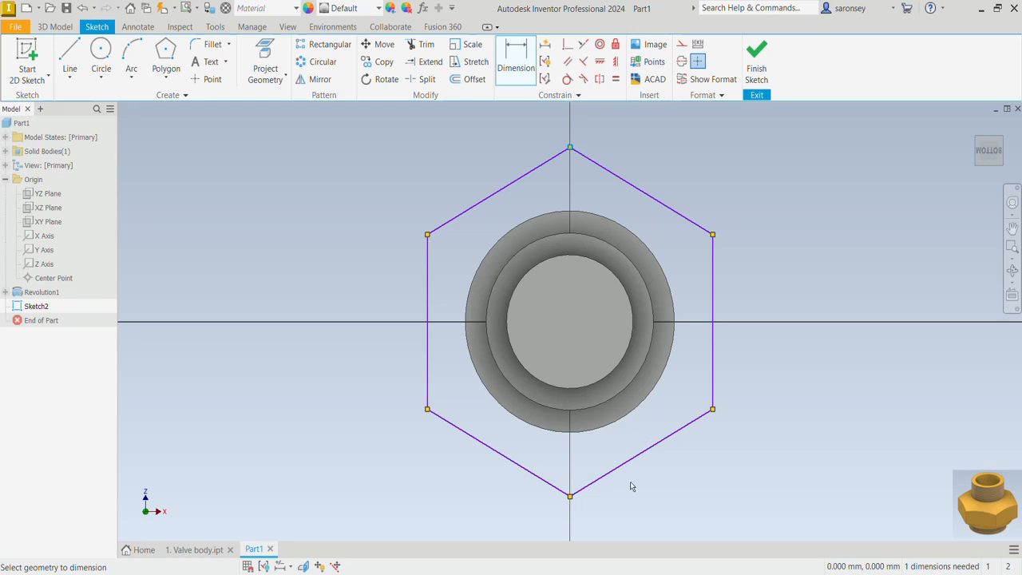
{"action": "left_click", "coordinate": [570, 497]}
{"action": "left_click", "coordinate": [767, 412]}
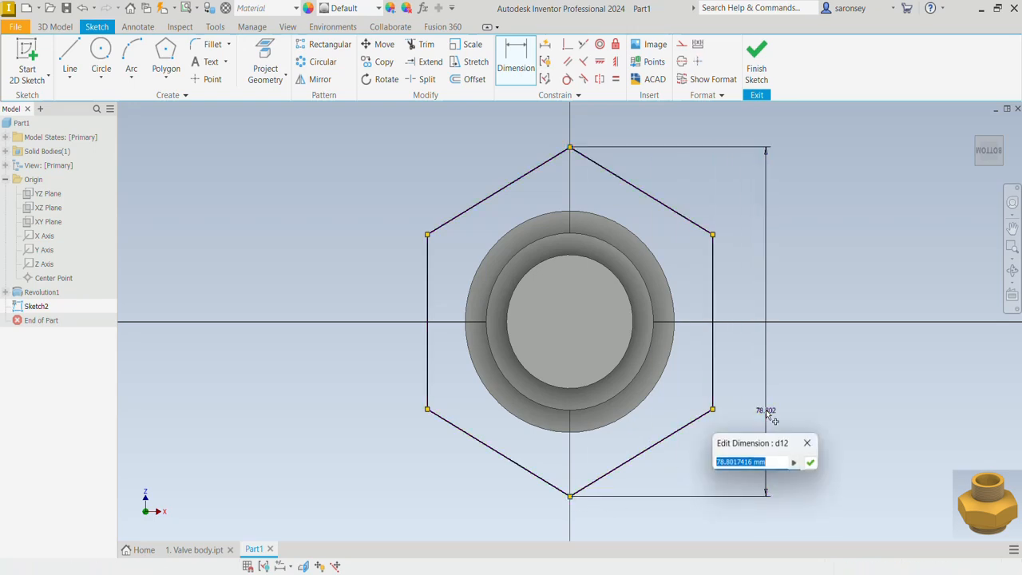
{"action": "type", "text": "50"}
{"action": "key", "text": "Return"}
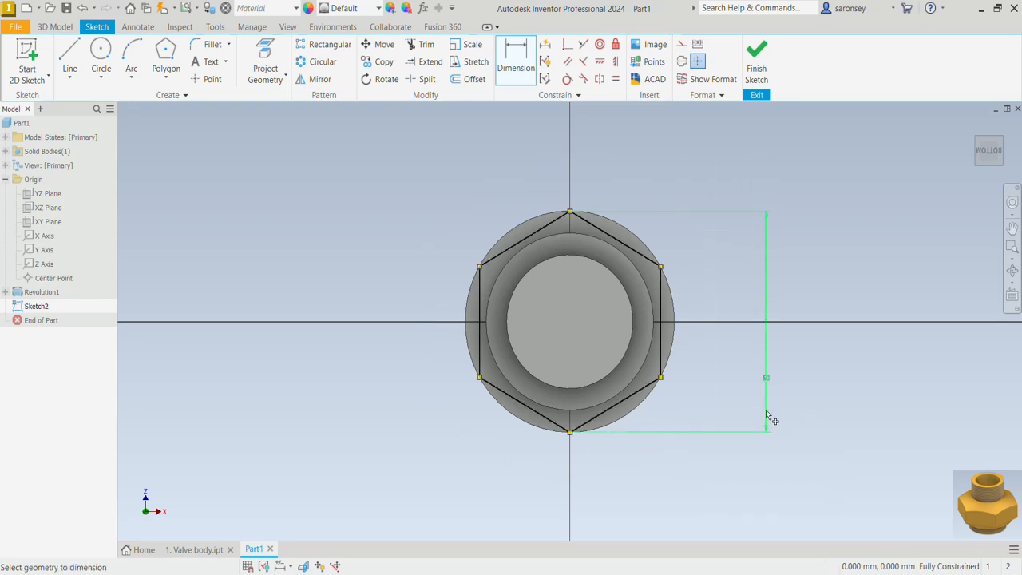
{"action": "left_click", "coordinate": [267, 59]}
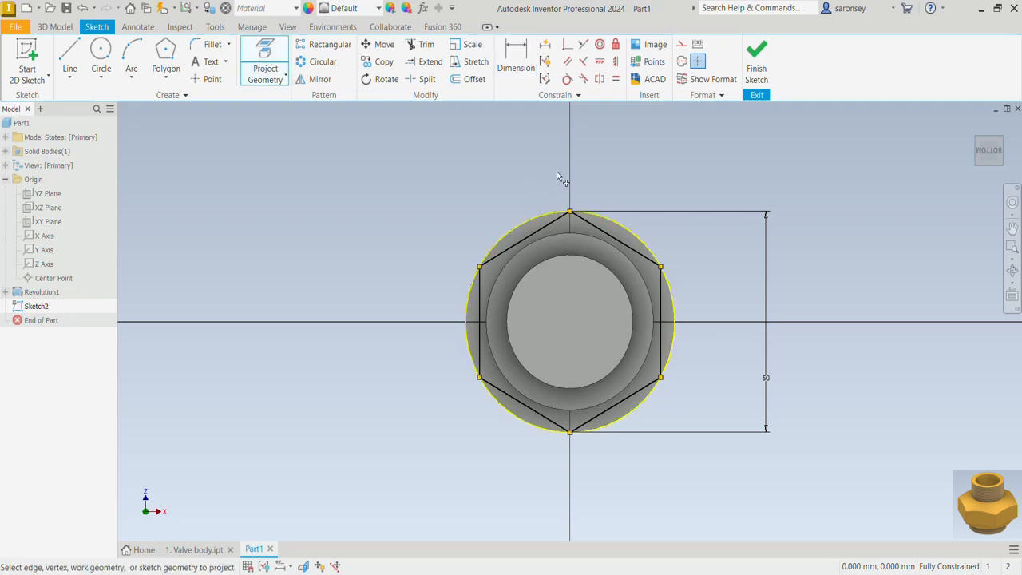
{"action": "left_click", "coordinate": [756, 60]}
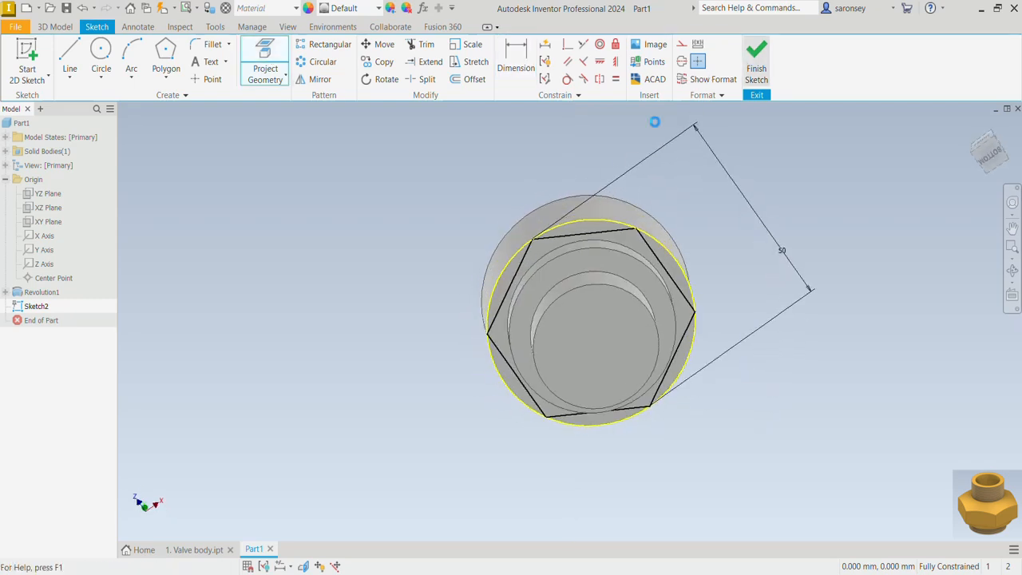
Extrude-cut the six segments between the hexagon and the outer circle through all to form the hexagonal flats
{"action": "key", "text": "e"}
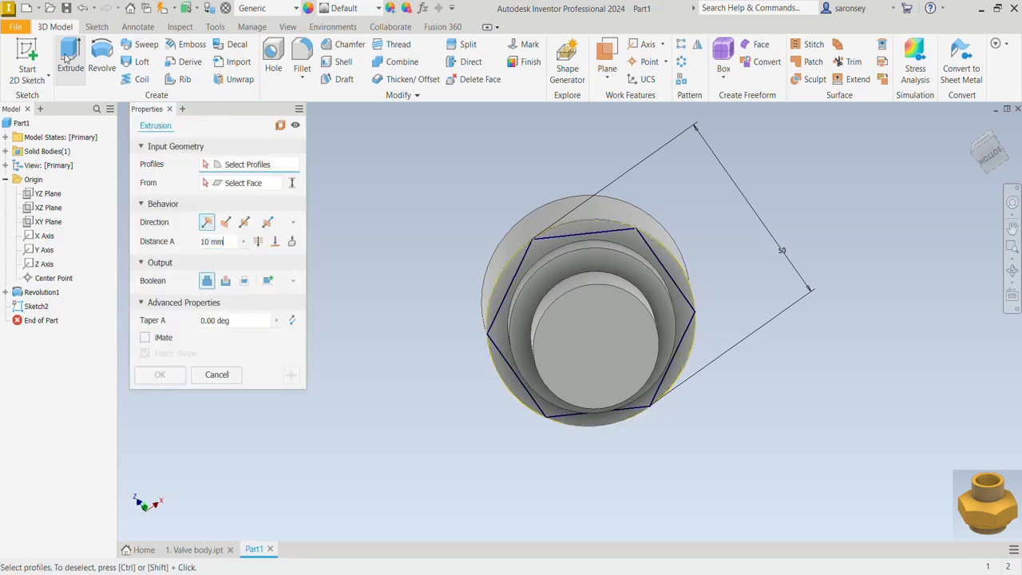
{"action": "scroll", "coordinate": [592, 221], "scroll_direction": "up", "scroll_amount": 3}
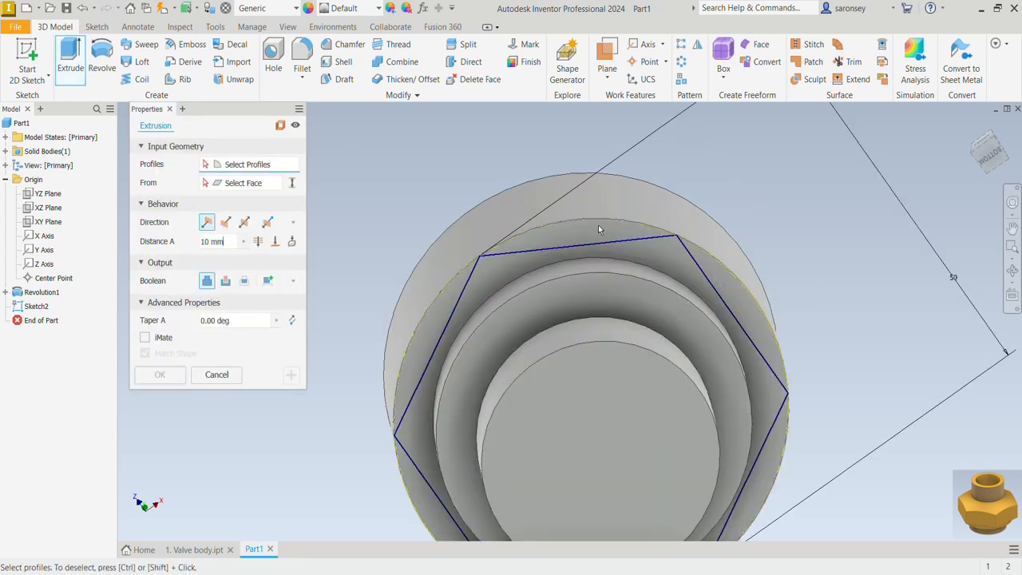
{"action": "left_click", "coordinate": [557, 238]}
{"action": "left_click", "coordinate": [442, 305]}
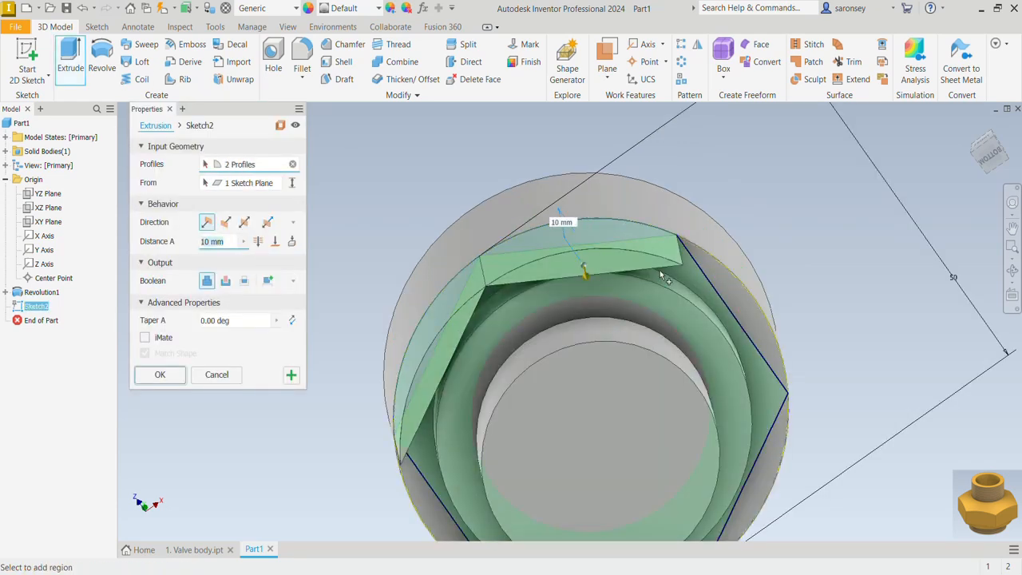
{"action": "left_click", "coordinate": [747, 302]}
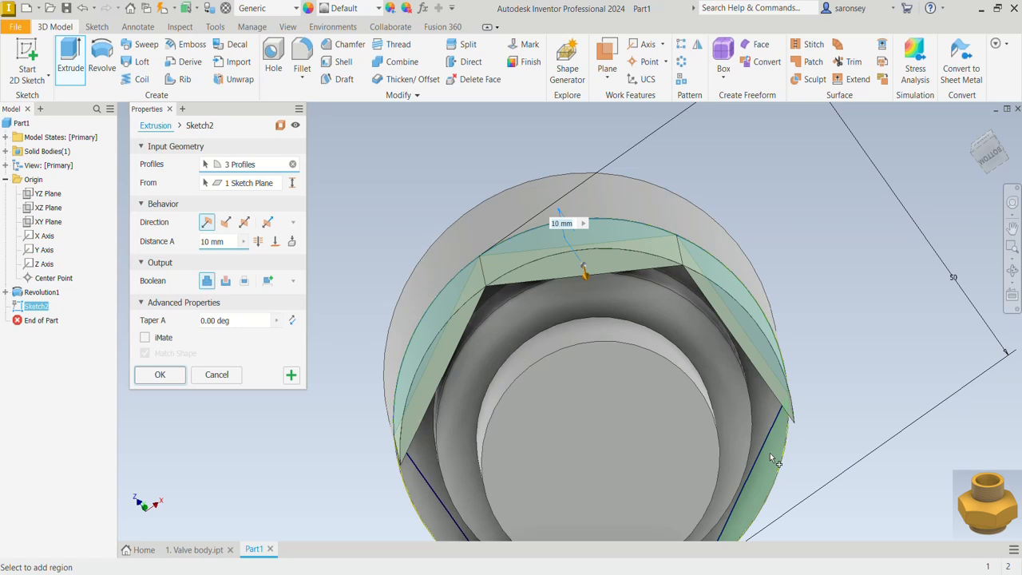
{"action": "left_click", "coordinate": [770, 453]}
{"action": "middle_click_drag", "start_coordinate": [771, 453], "coordinate": [764, 319]}
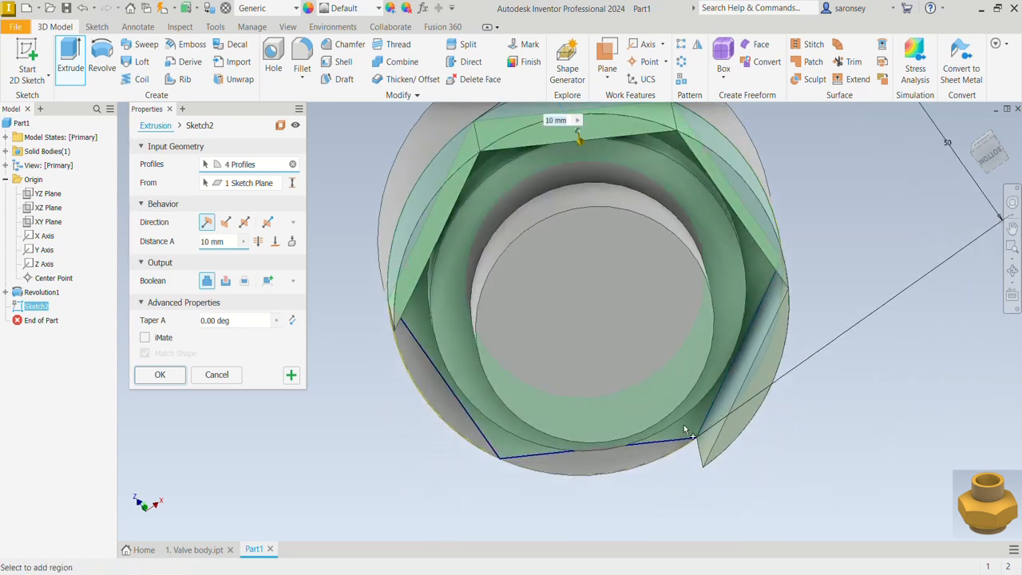
{"action": "left_click", "coordinate": [630, 453]}
{"action": "left_click", "coordinate": [545, 448]}
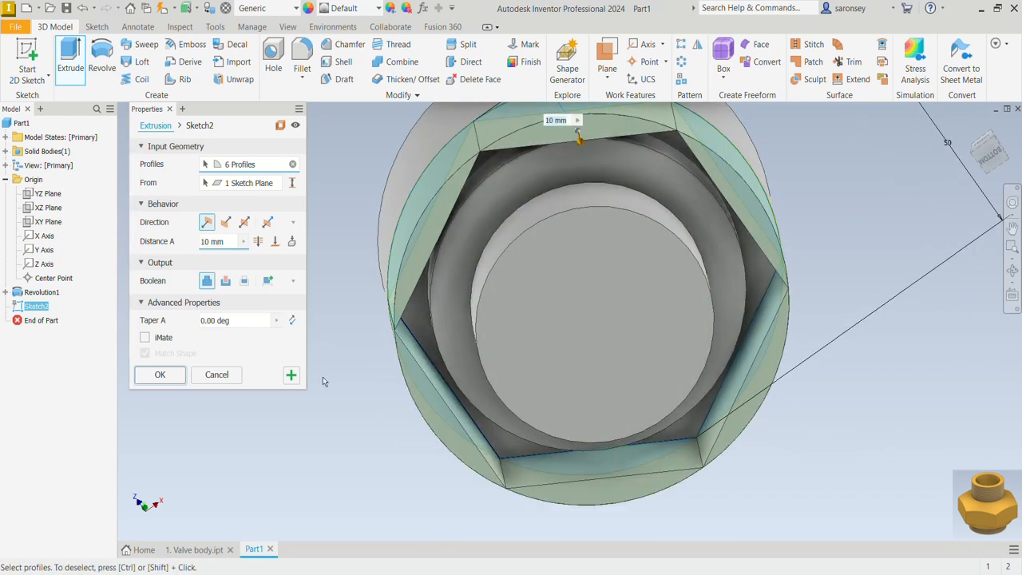
{"action": "left_click", "coordinate": [225, 280]}
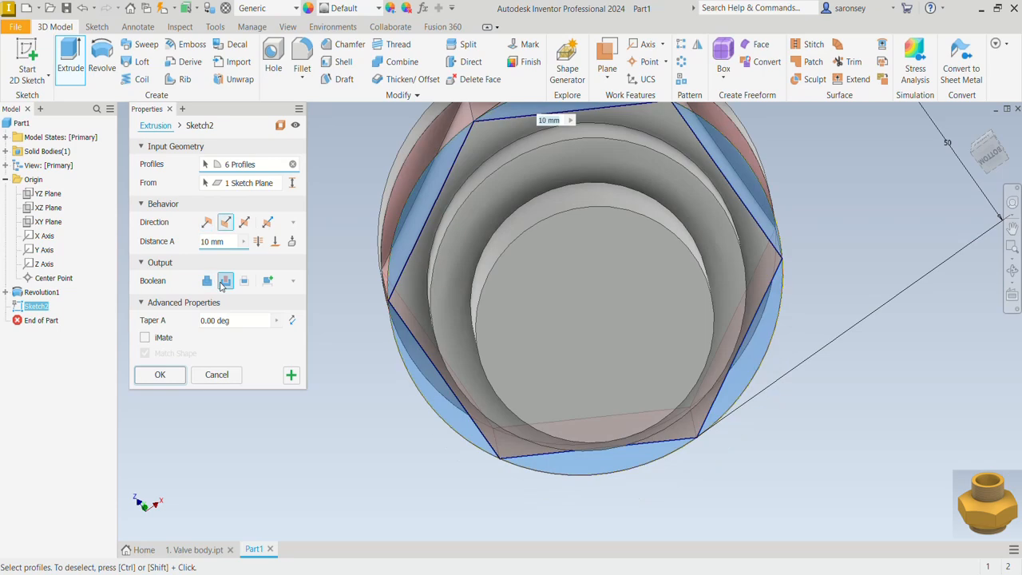
{"action": "left_click", "coordinate": [258, 241]}
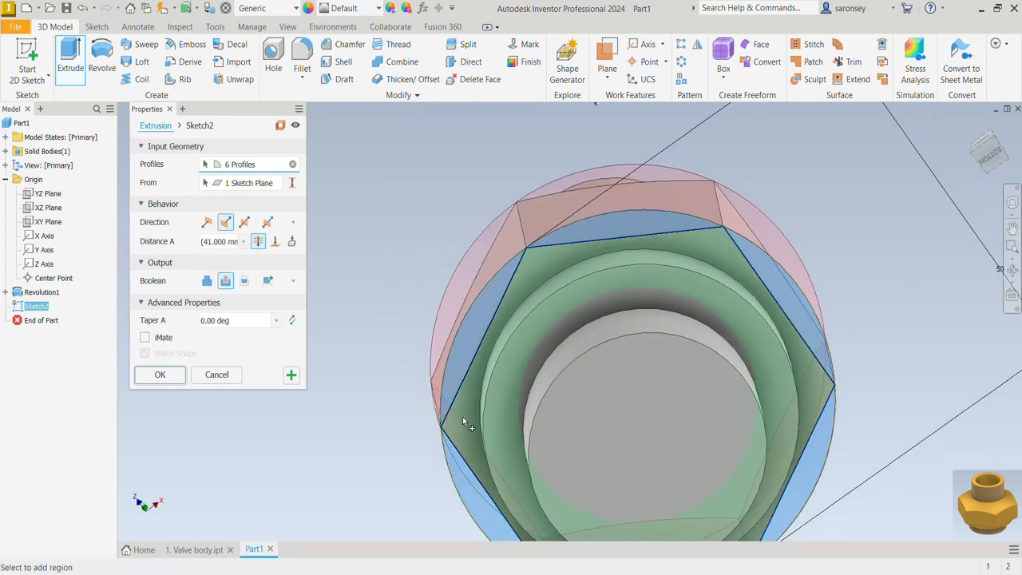
{"action": "mouse_move", "coordinate": [463, 416]}
{"action": "middle_mouse_down", "text": "shift"}
{"action": "mouse_move", "coordinate": [534, 423]}
{"action": "mouse_move", "coordinate": [563, 449]}
{"action": "mouse_move", "coordinate": [548, 428]}
{"action": "middle_mouse_up", "text": "shift"}
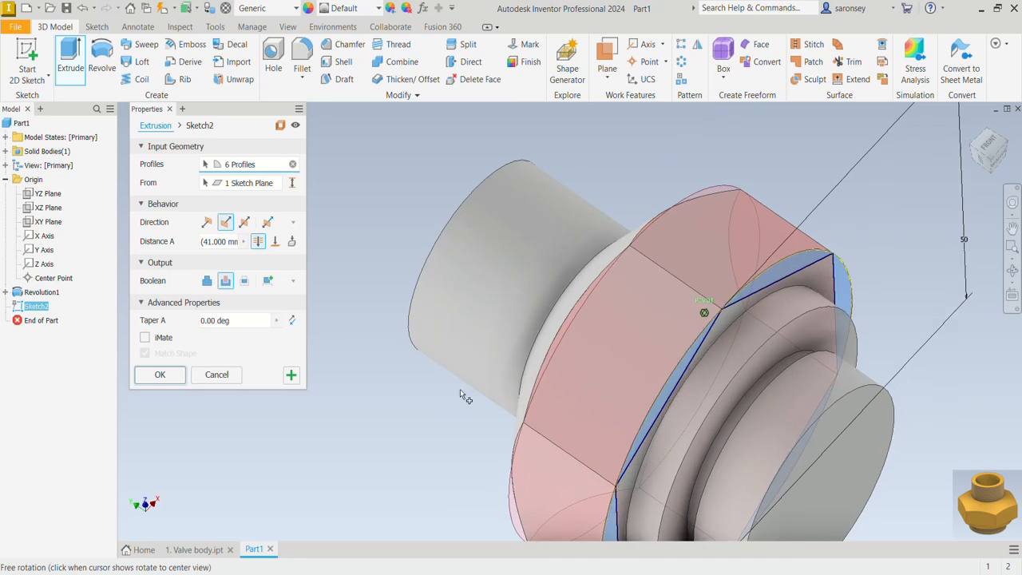
{"action": "left_click", "coordinate": [177, 378]}
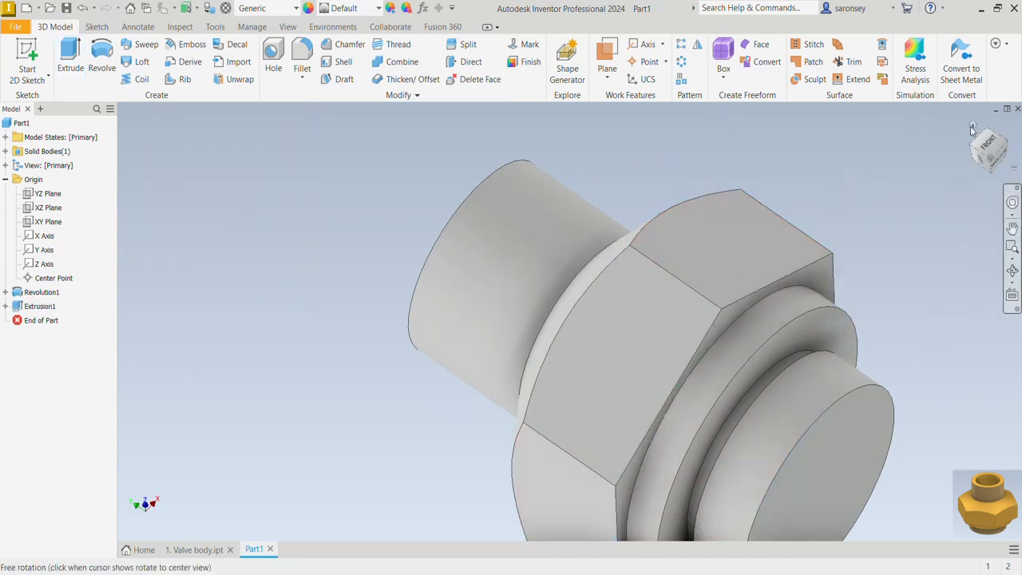
Sketch a 20 mm diameter circle centered on the origin on the upper cylinder's end face and finish the sketch
{"action": "left_click", "coordinate": [971, 129]}
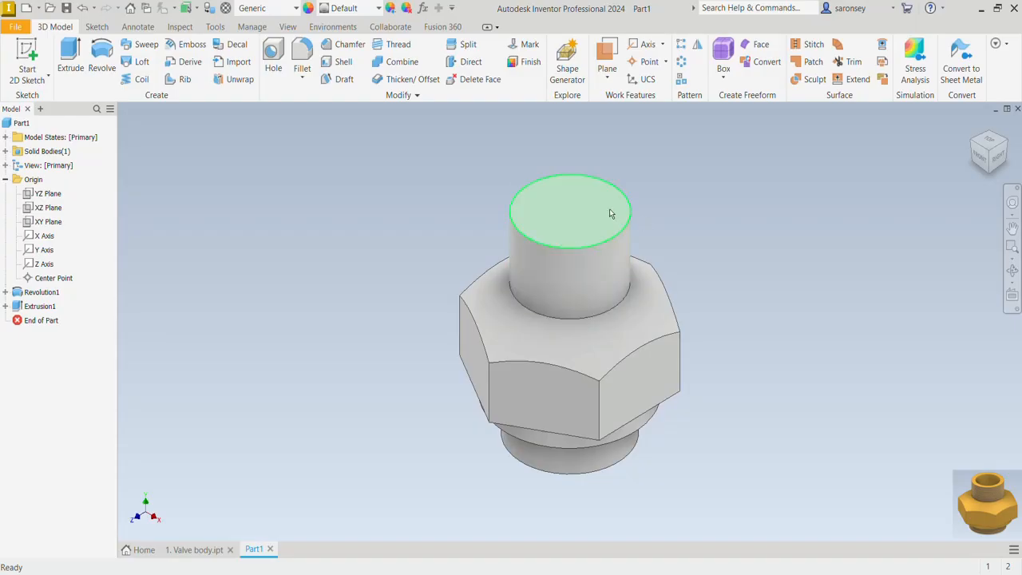
{"action": "left_click", "coordinate": [609, 208]}
{"action": "left_click", "coordinate": [679, 200]}
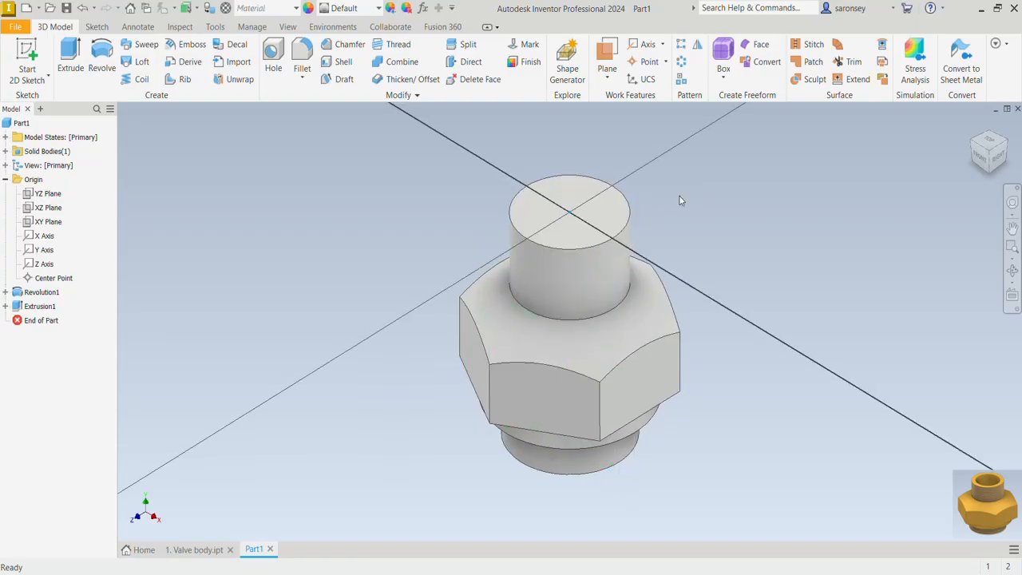
{"action": "left_click", "coordinate": [100, 56]}
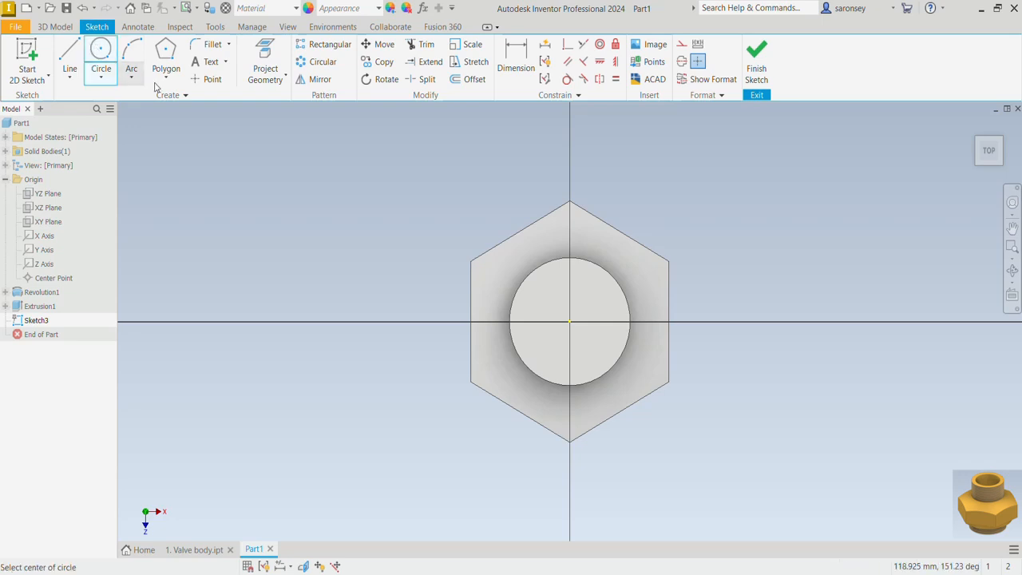
{"action": "left_click", "coordinate": [569, 322]}
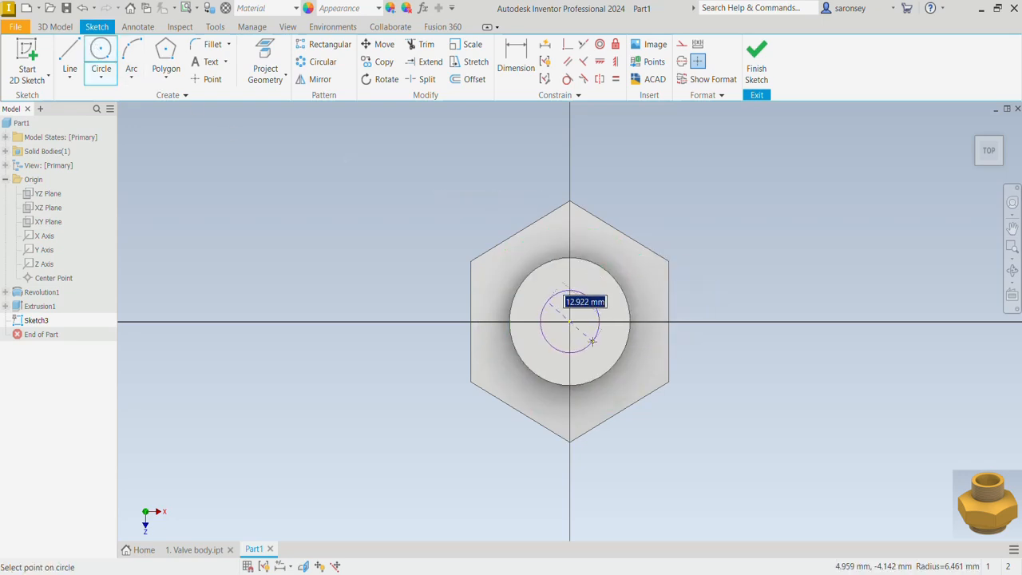
{"action": "type", "text": "2"}
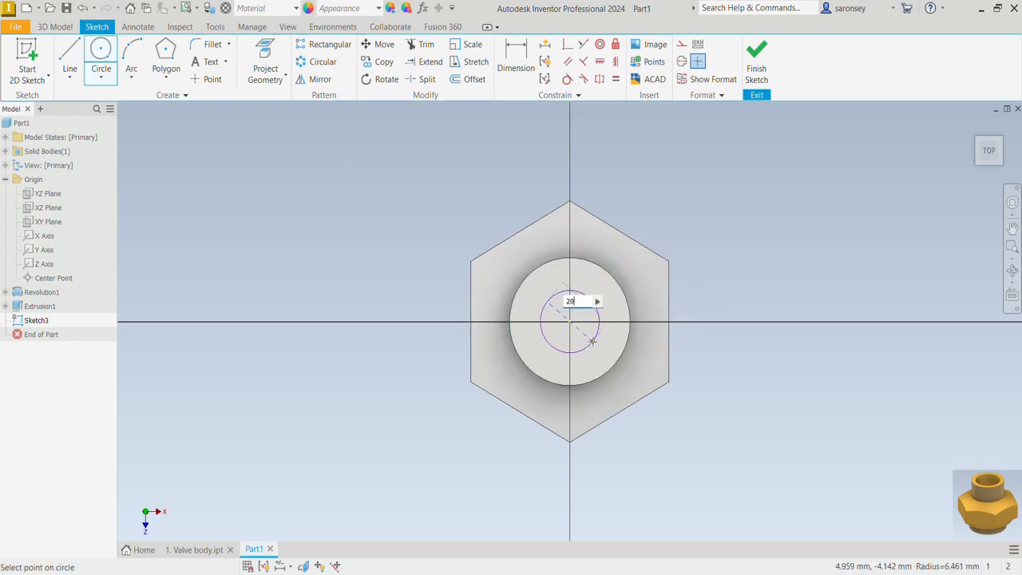
{"action": "type", "text": "0"}
{"action": "key", "text": "Return"}
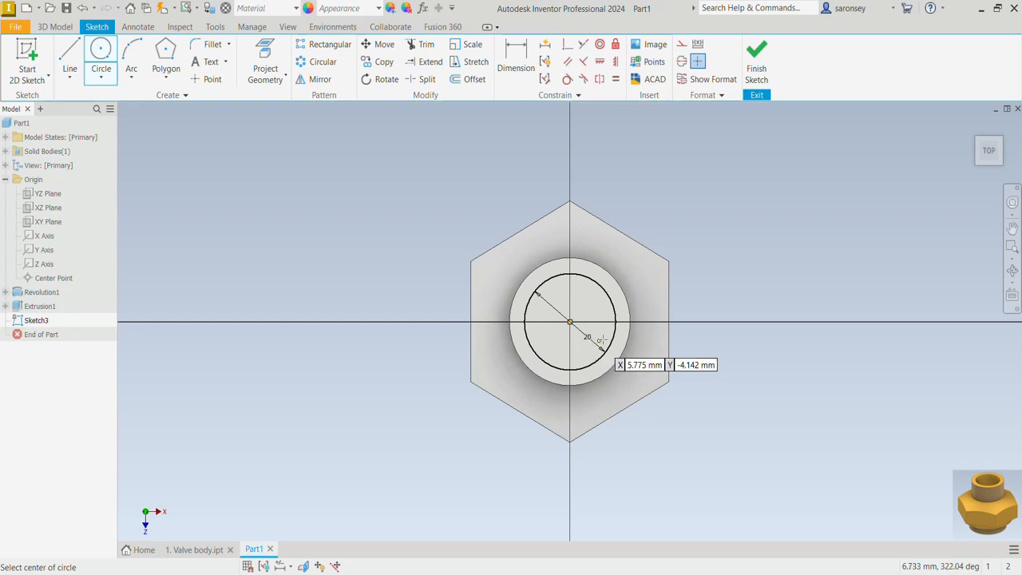
{"action": "left_click", "coordinate": [756, 60]}
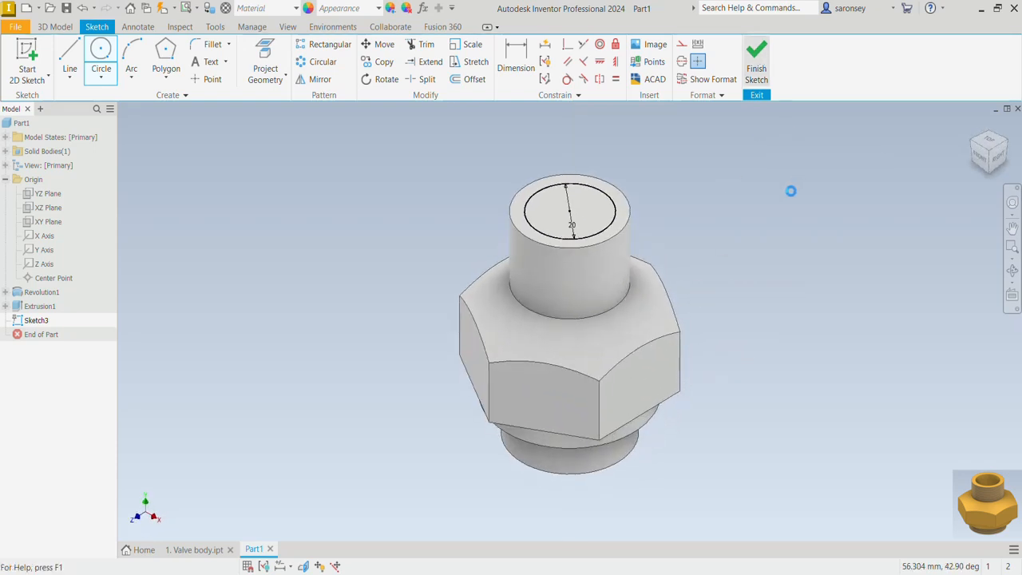
Extrude-cut the 20 mm circle 28 mm down into the body
{"action": "left_click", "coordinate": [69, 56]}
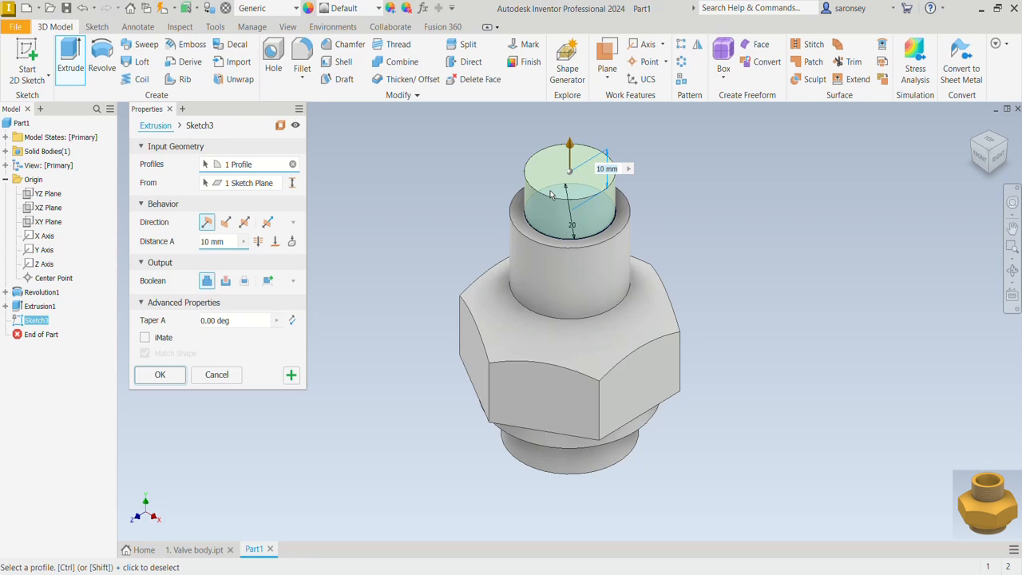
{"action": "left_click", "coordinate": [227, 282]}
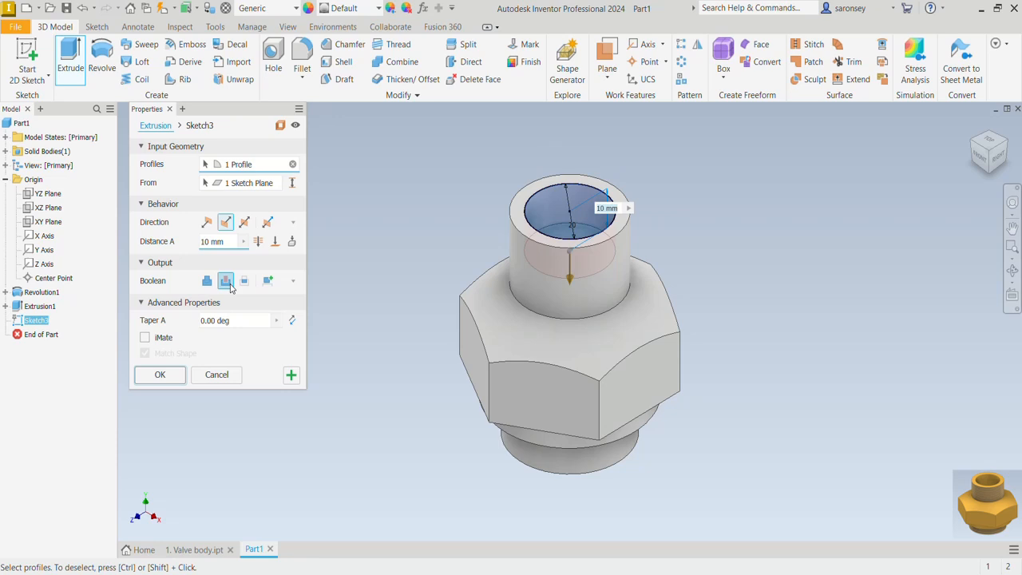
{"action": "left_click", "coordinate": [222, 242]}
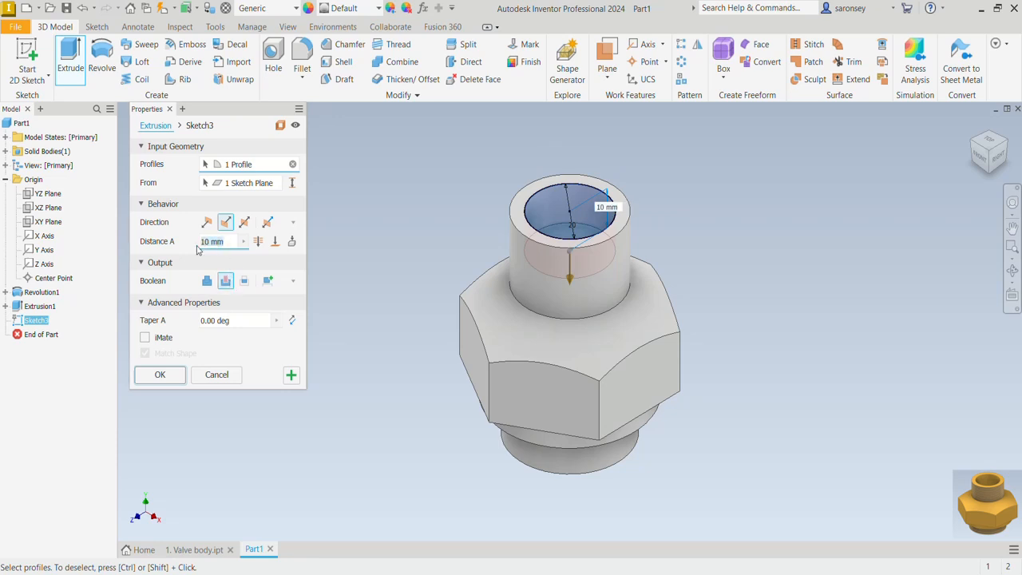
{"action": "type", "text": "28"}
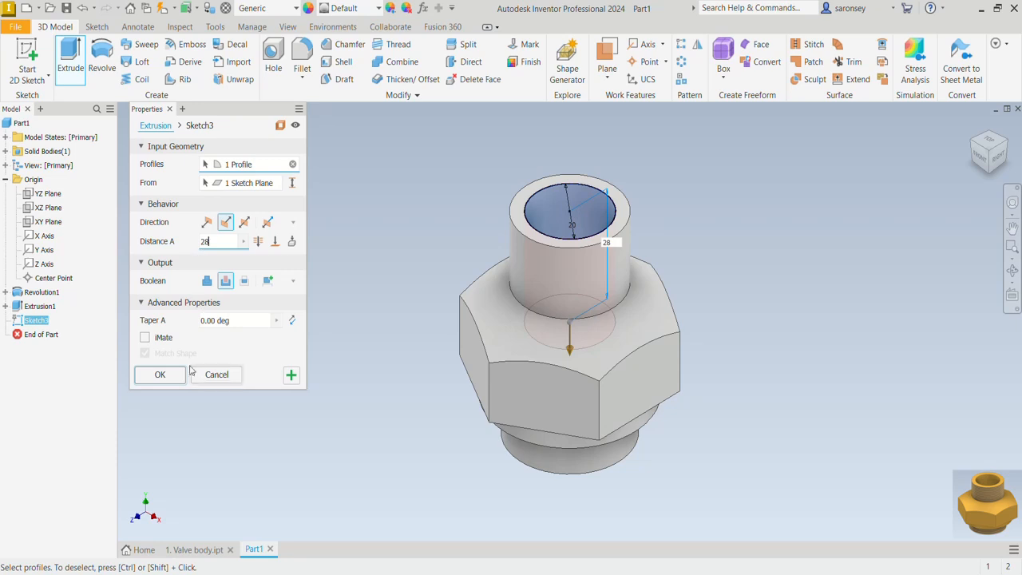
{"action": "left_click", "coordinate": [164, 375]}
Configure a BSP pipe-threaded hole of size 5/8 with an angled drill point, 23 mm thread depth and 23 mm hole depth
{"action": "mouse_move", "coordinate": [240, 376]}
{"action": "middle_mouse_down", "text": "shift"}
{"action": "mouse_move", "coordinate": [732, 285]}
{"action": "mouse_move", "coordinate": [646, 284]}
{"action": "middle_mouse_up", "text": "shift"}
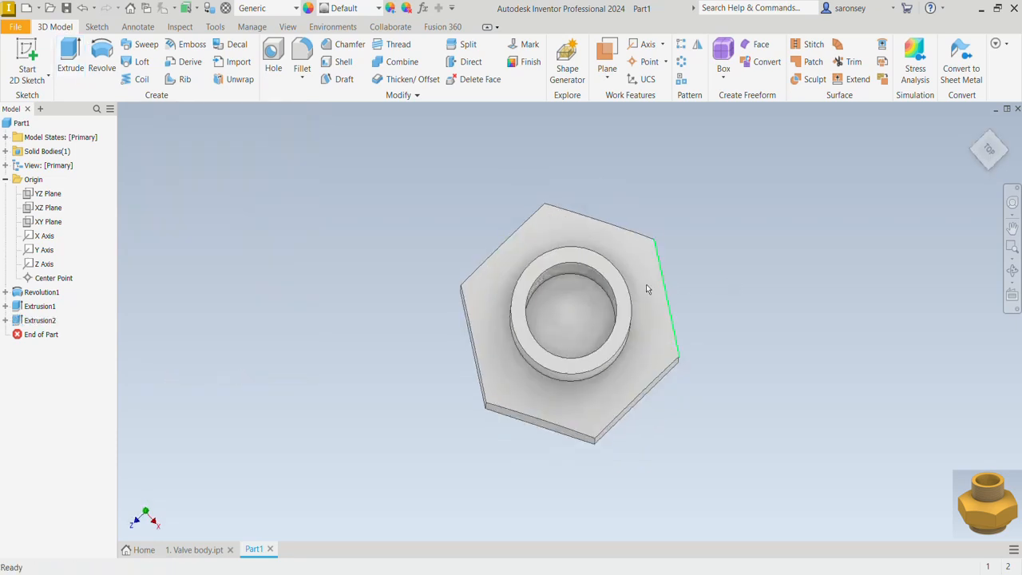
{"action": "left_click", "coordinate": [274, 54]}
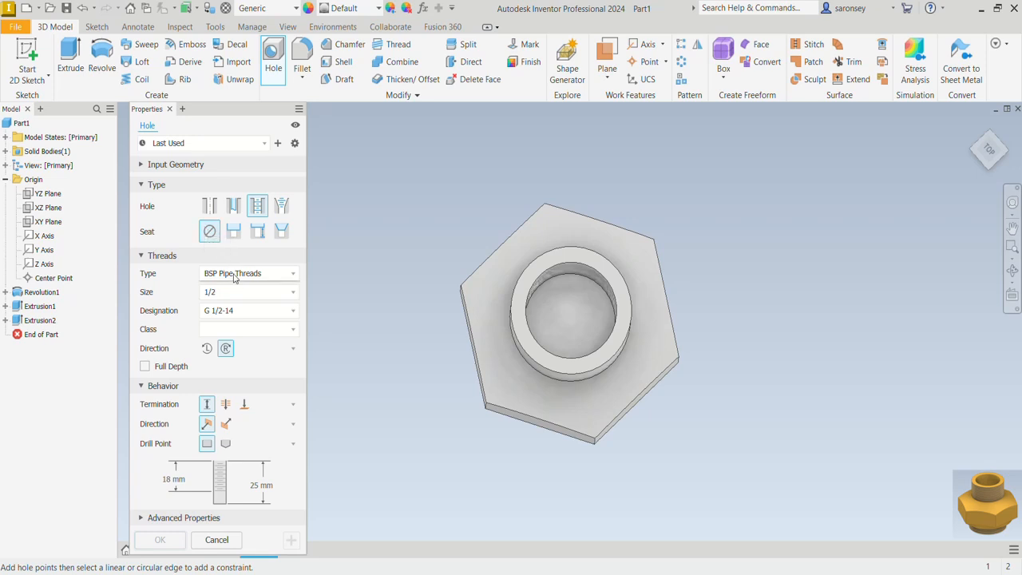
{"action": "left_click", "coordinate": [256, 295]}
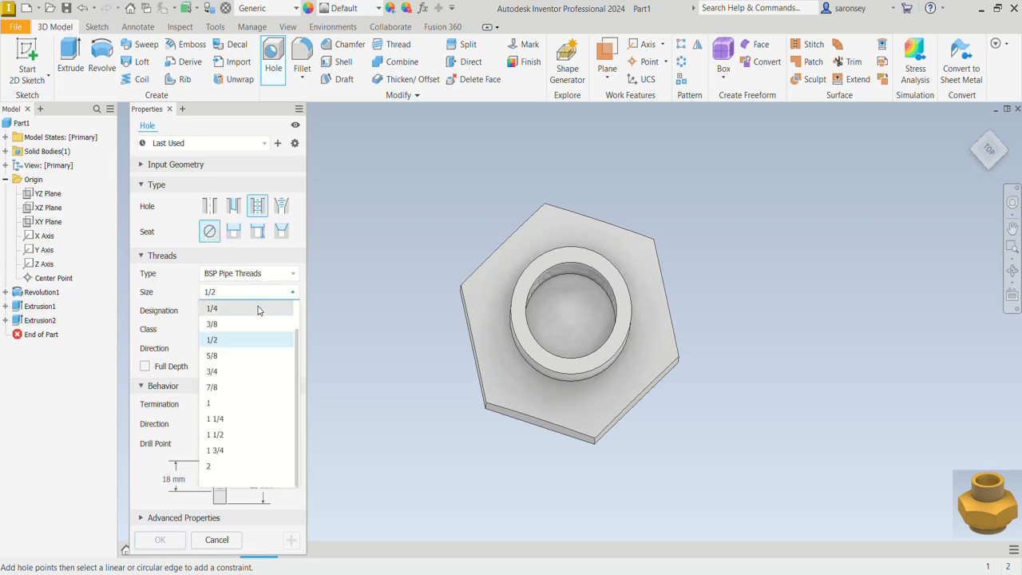
{"action": "left_click", "coordinate": [245, 356]}
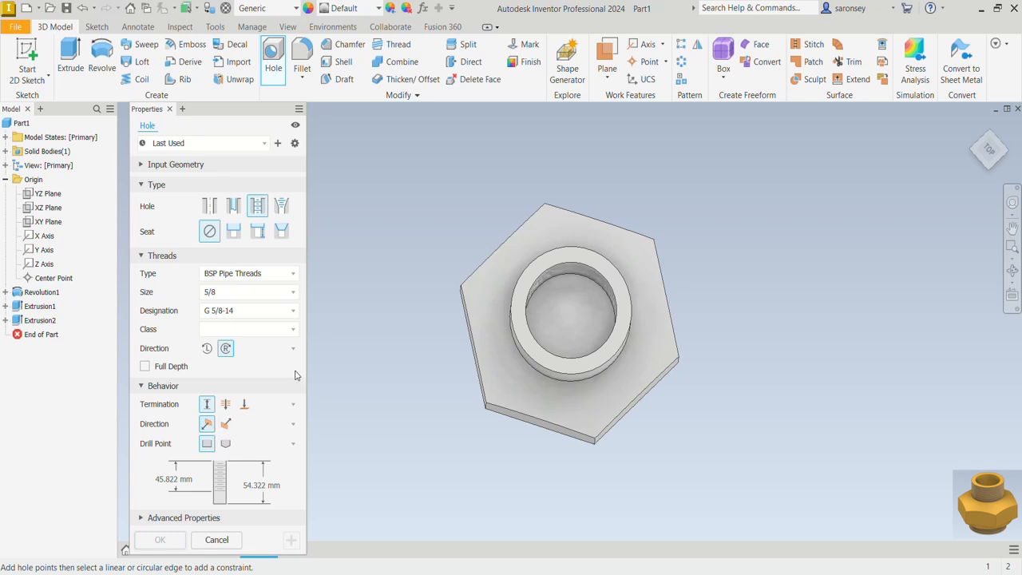
{"action": "left_click", "coordinate": [227, 445]}
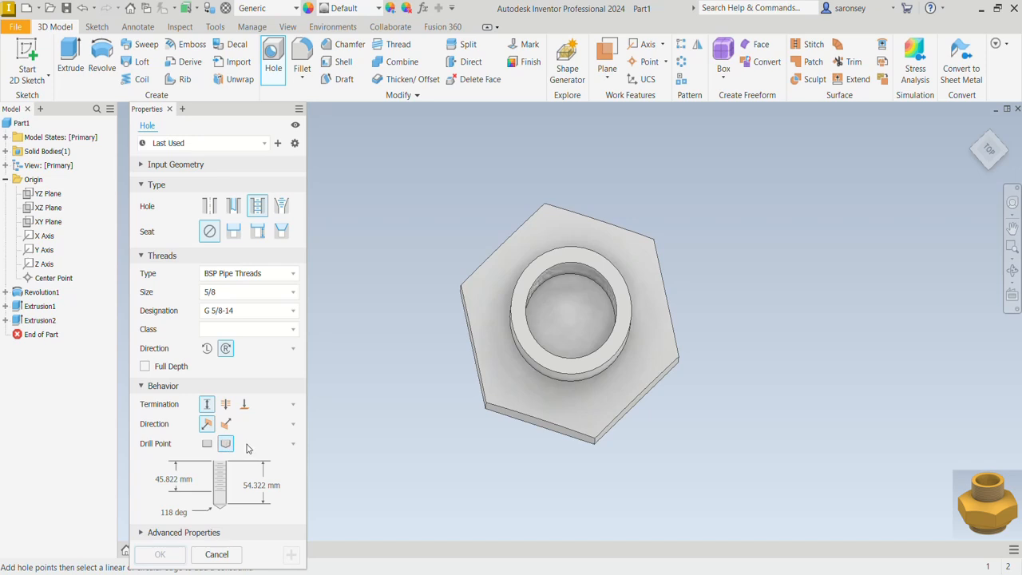
{"action": "left_click", "coordinate": [188, 479]}
{"action": "type", "text": "23"}
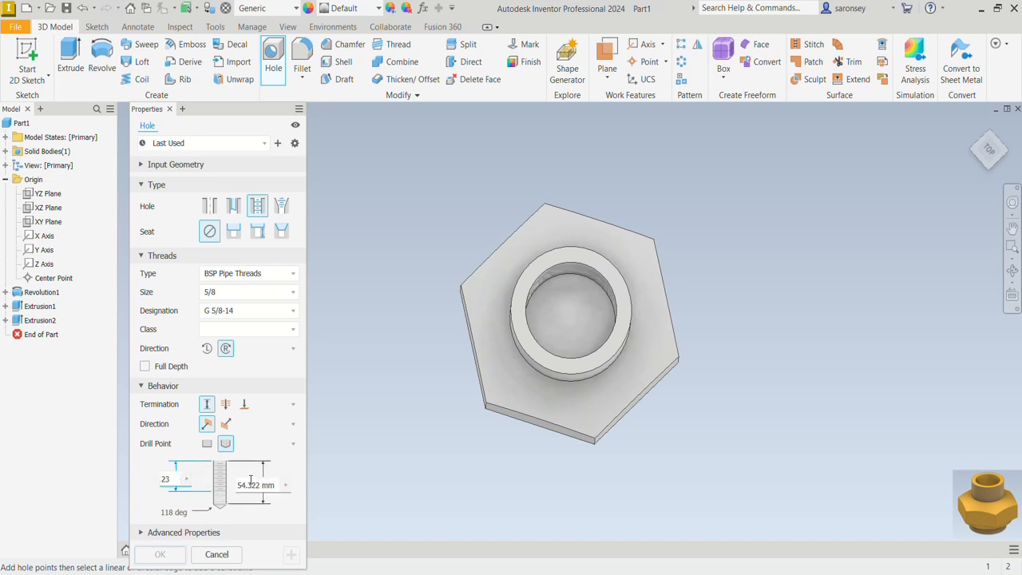
{"action": "left_click", "coordinate": [252, 482]}
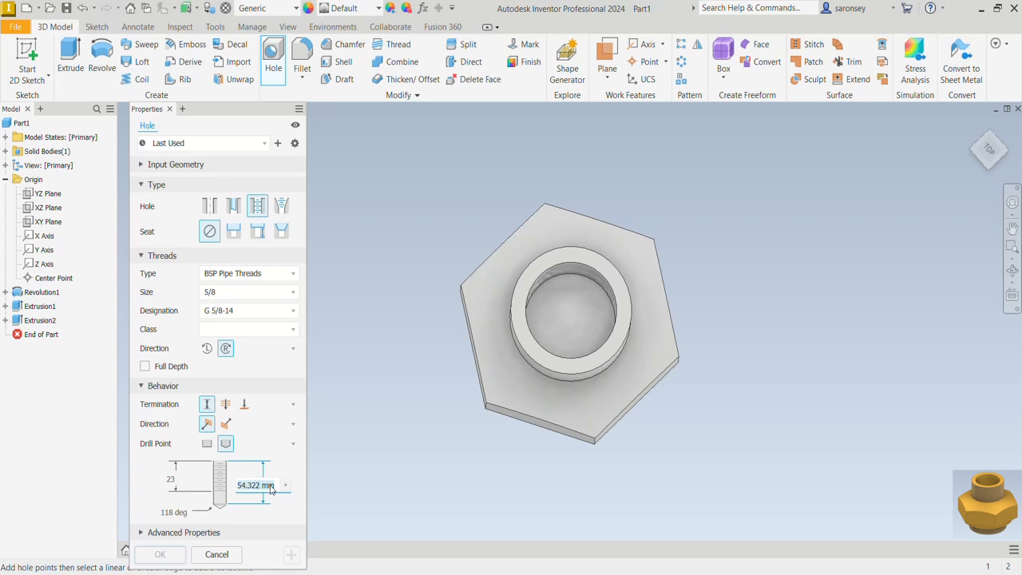
{"action": "type", "text": "23"}
Place the threaded hole on the bottom face of the bore, concentric with its circular edge, and create it
{"action": "left_click", "coordinate": [583, 297]}
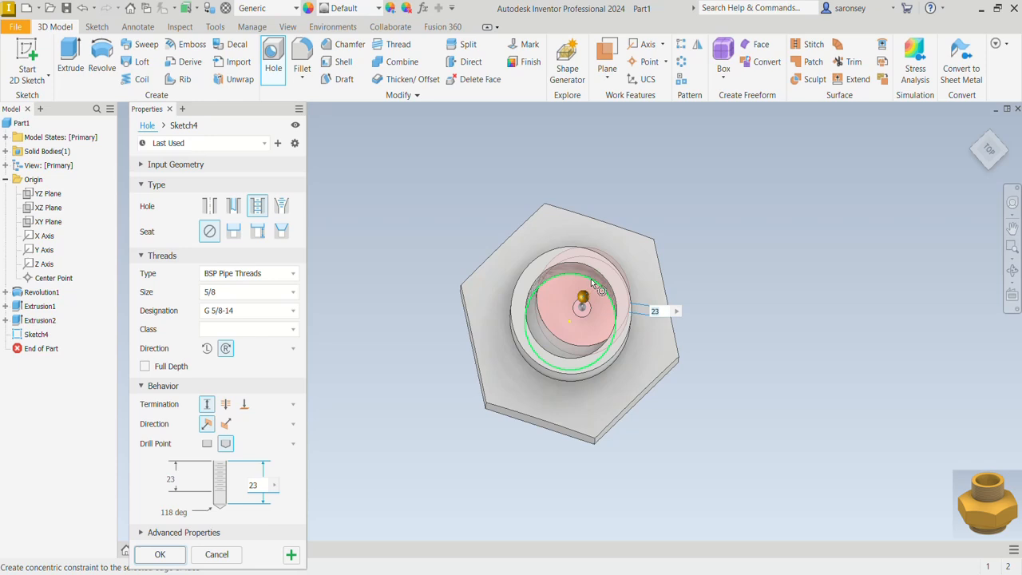
{"action": "left_click", "coordinate": [587, 279]}
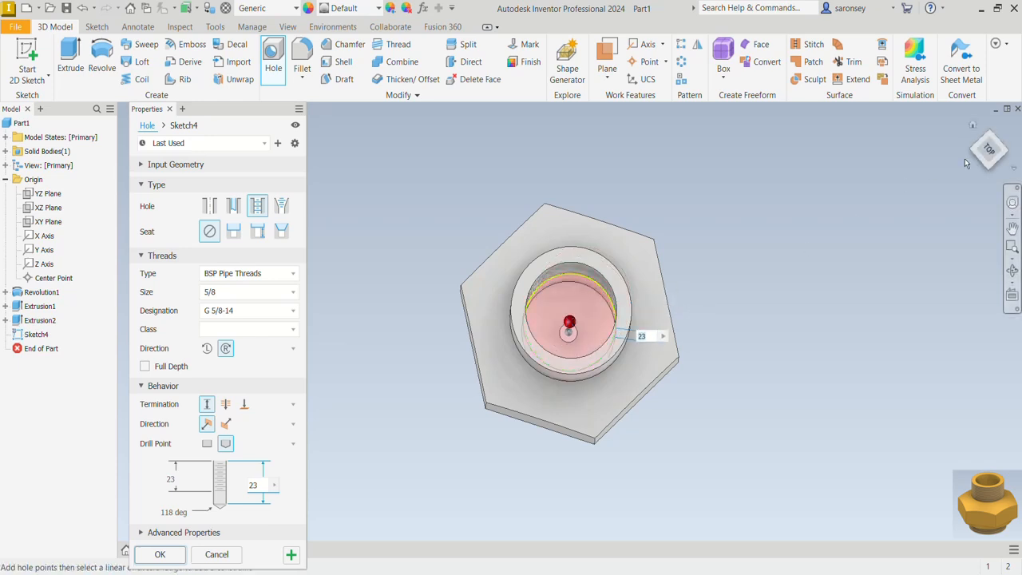
{"action": "left_click", "coordinate": [988, 150]}
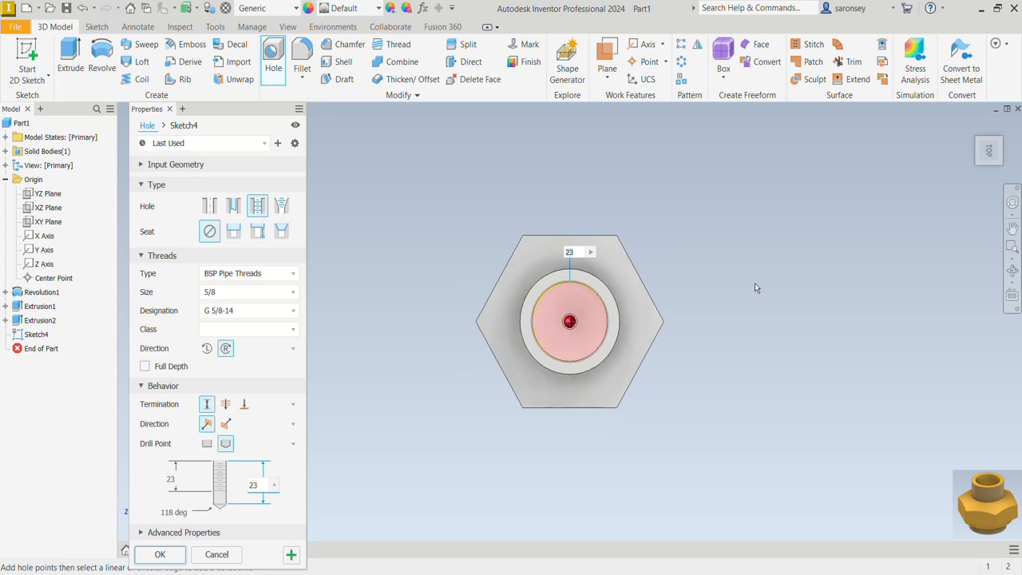
{"action": "left_click", "coordinate": [160, 554]}
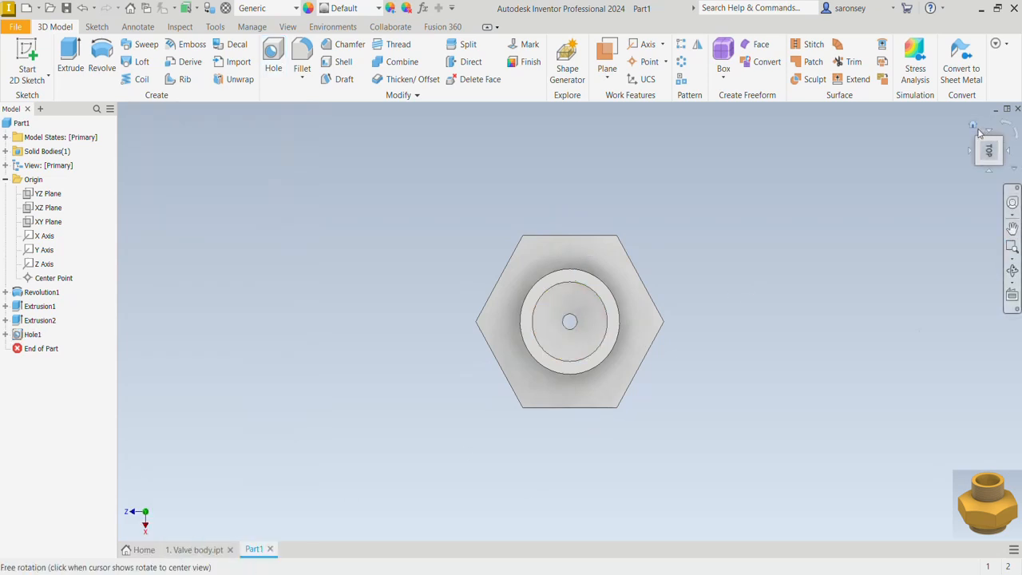
Add a full-depth BSP Pipe Threads thread, size 7/8, to the outer face of the upper cylinder
{"action": "left_click", "coordinate": [973, 128]}
{"action": "mouse_move", "coordinate": [668, 456]}
{"action": "middle_mouse_down", "text": "shift"}
{"action": "mouse_move", "coordinate": [698, 370]}
{"action": "mouse_move", "coordinate": [707, 490]}
{"action": "mouse_move", "coordinate": [719, 481]}
{"action": "middle_mouse_up", "text": "shift"}
{"action": "left_click", "coordinate": [973, 129]}
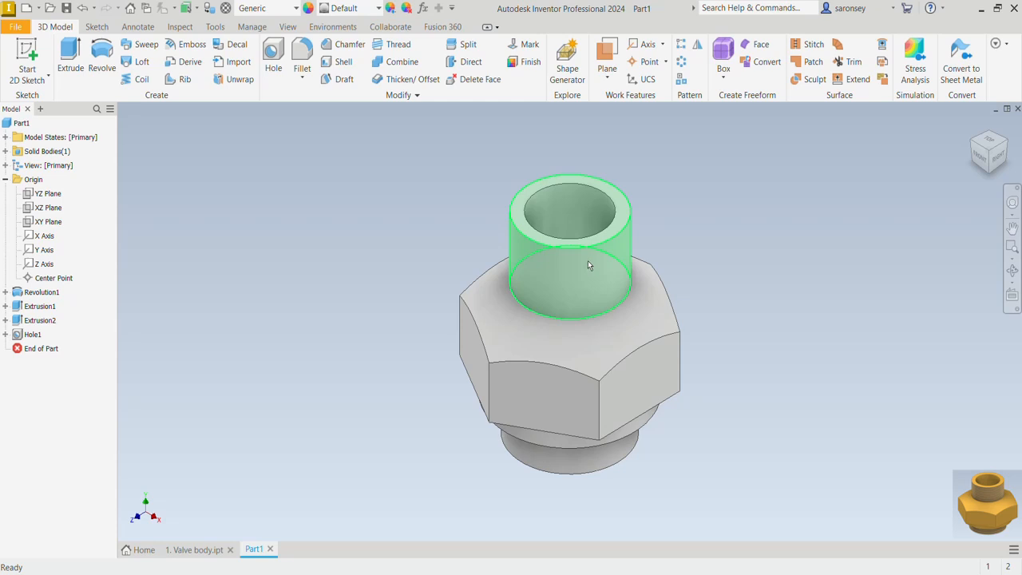
{"action": "left_click", "coordinate": [399, 46]}
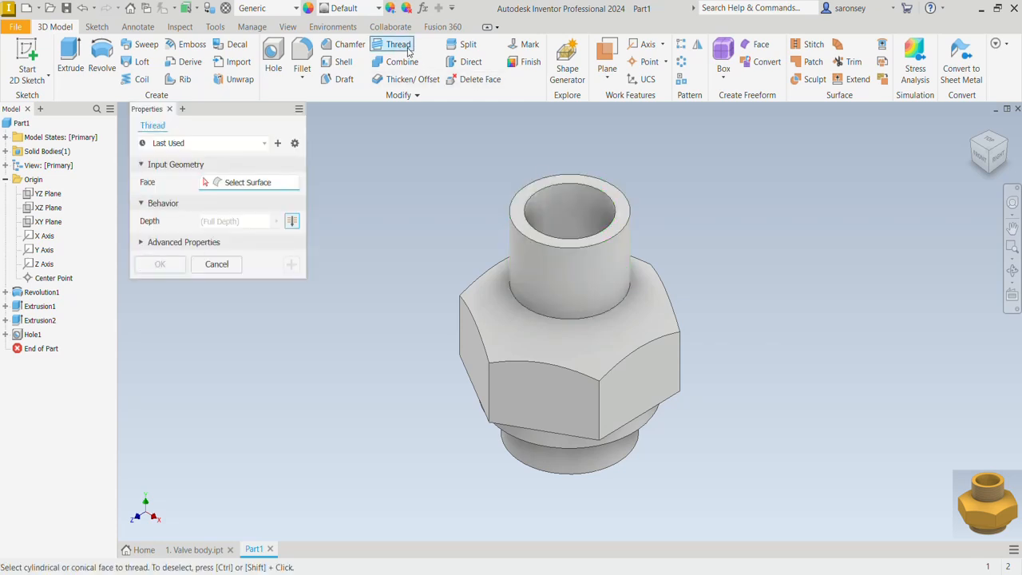
{"action": "left_click", "coordinate": [607, 252]}
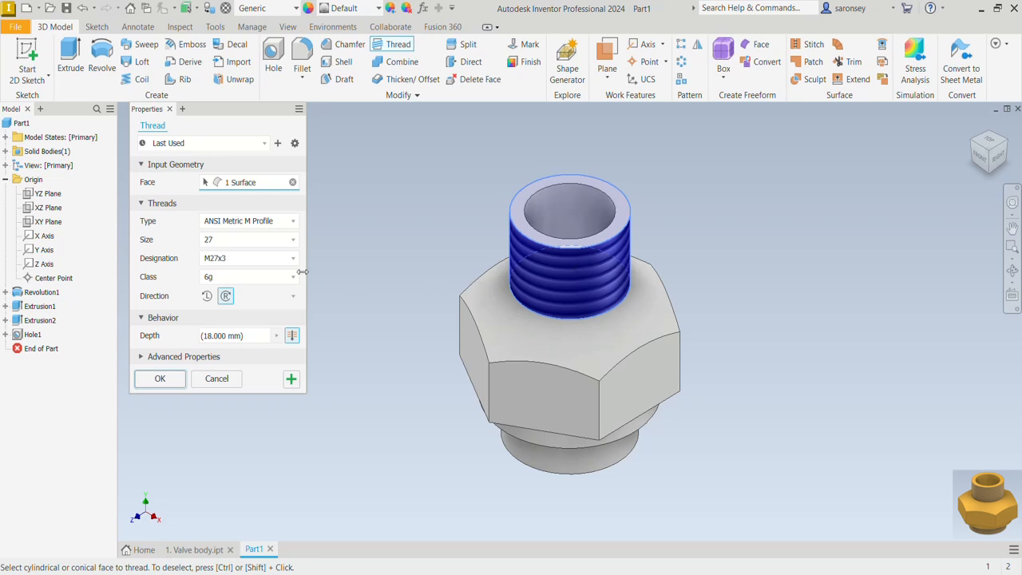
{"action": "left_click", "coordinate": [294, 225]}
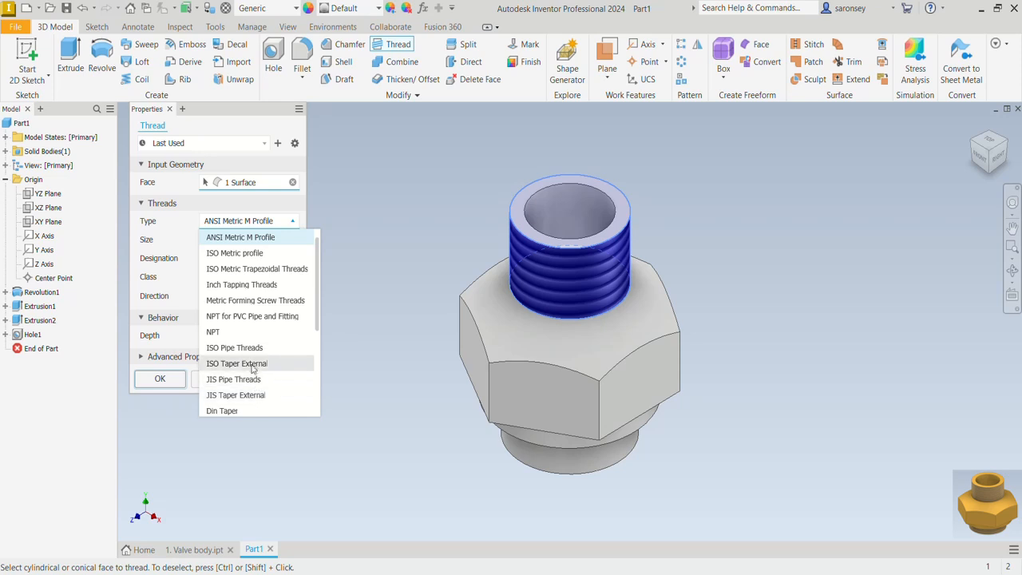
{"action": "scroll", "coordinate": [255, 328], "scroll_direction": "up", "scroll_amount": 1}
{"action": "scroll", "coordinate": [255, 327], "scroll_direction": "down", "scroll_amount": 4}
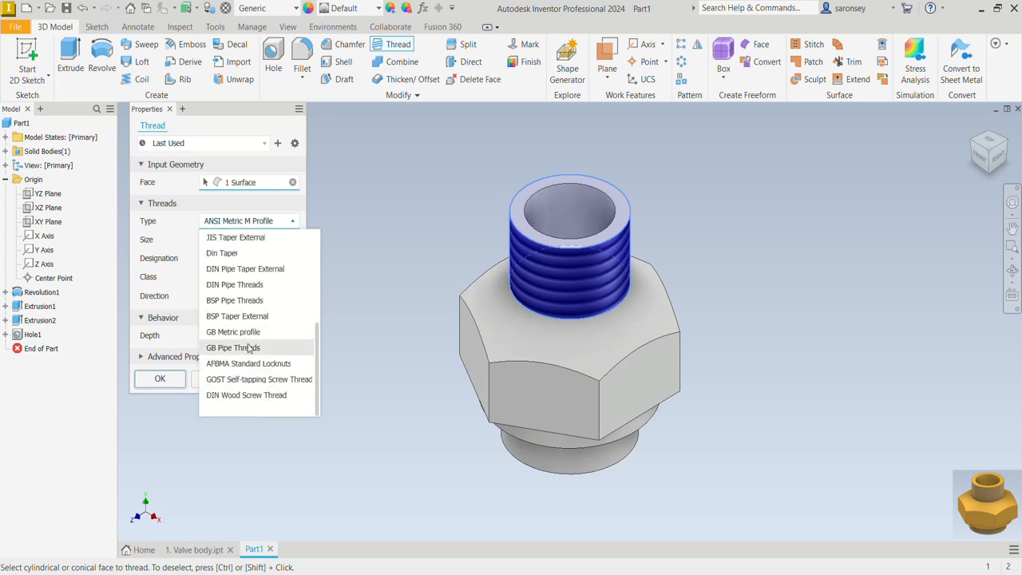
{"action": "left_click", "coordinate": [239, 300]}
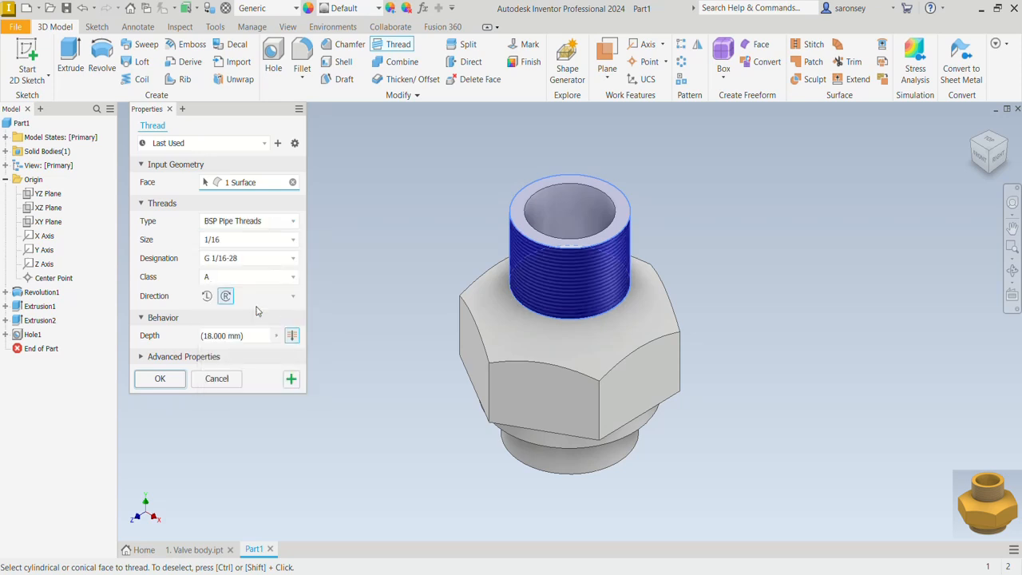
{"action": "left_click", "coordinate": [296, 243]}
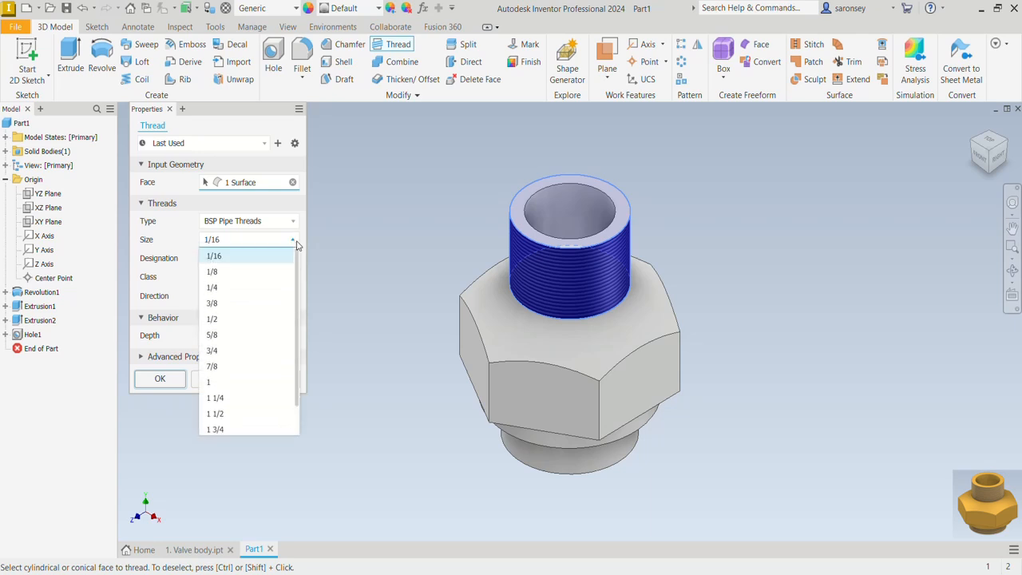
{"action": "left_click", "coordinate": [250, 365]}
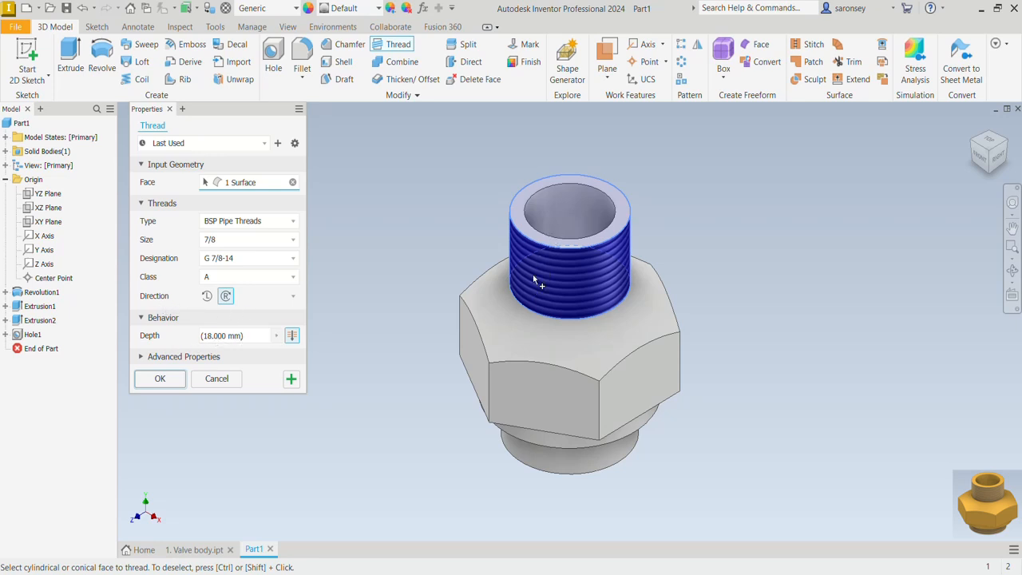
{"action": "left_click", "coordinate": [161, 379]}
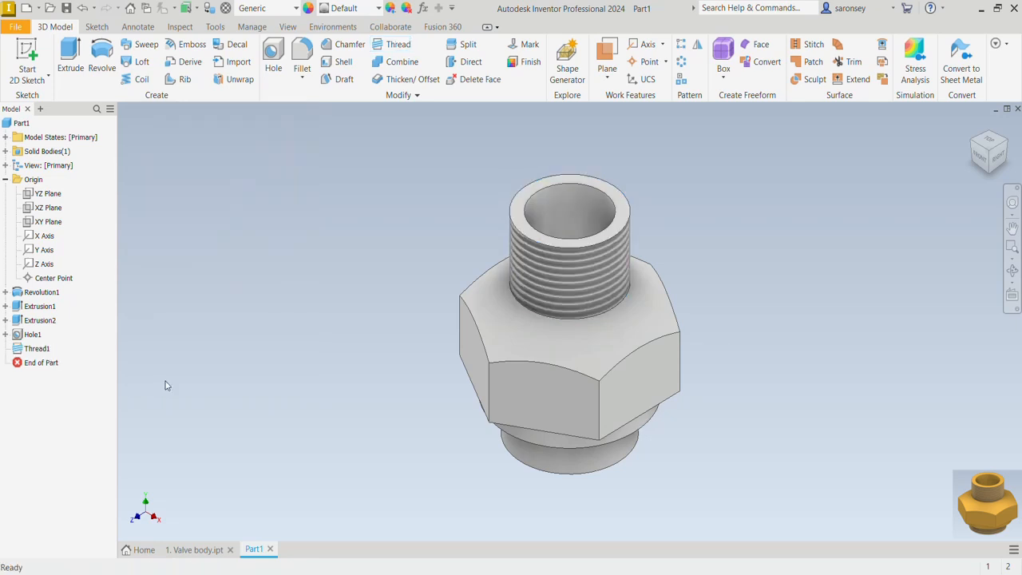
Thread the outer face of the lowest cylinder over its full depth with BSP Pipe Threads, size 7/8
{"action": "middle_click_drag", "start_coordinate": [624, 503], "coordinate": [598, 441], "text": "shift"}
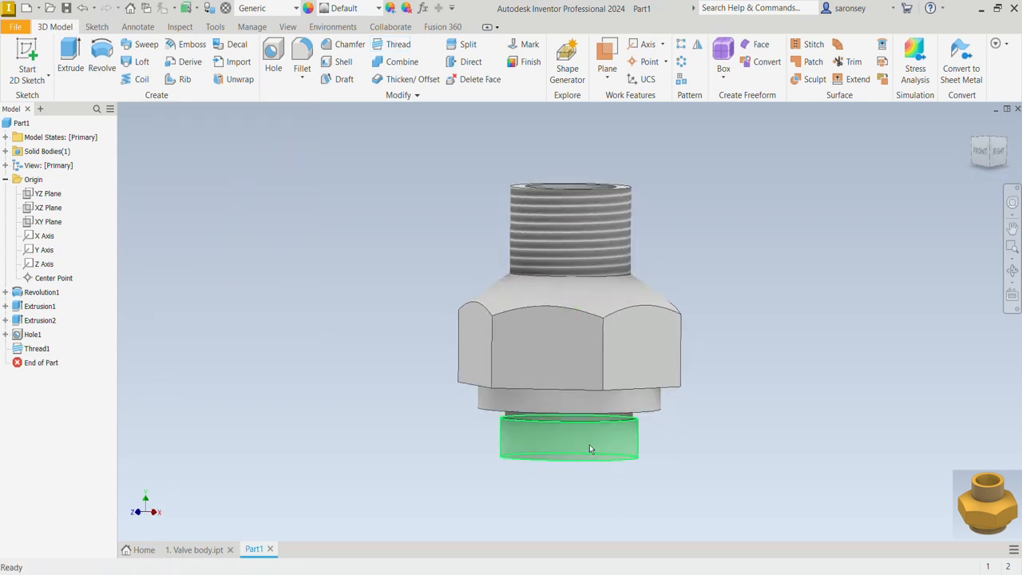
{"action": "left_click", "coordinate": [402, 48]}
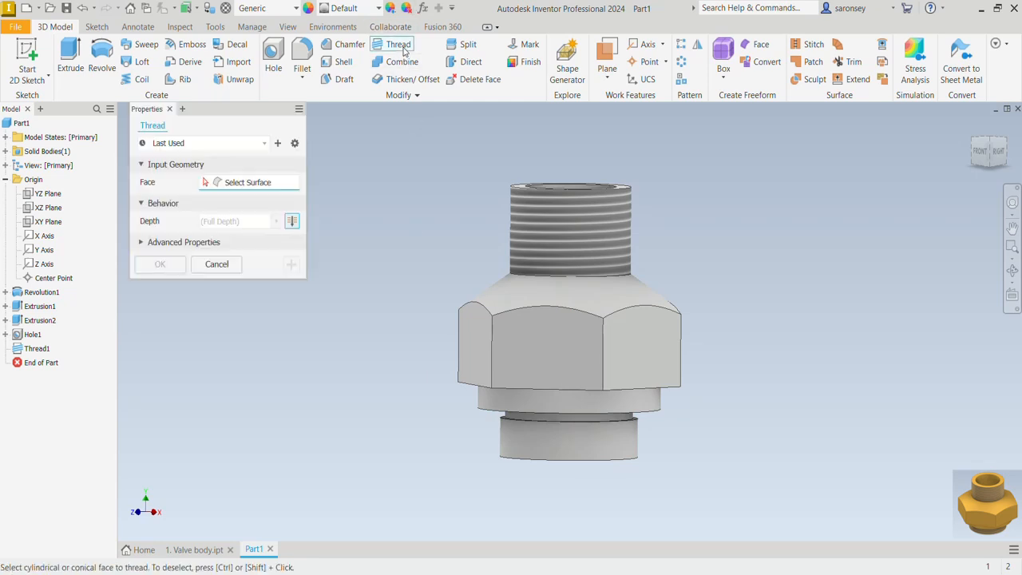
{"action": "left_click", "coordinate": [610, 455]}
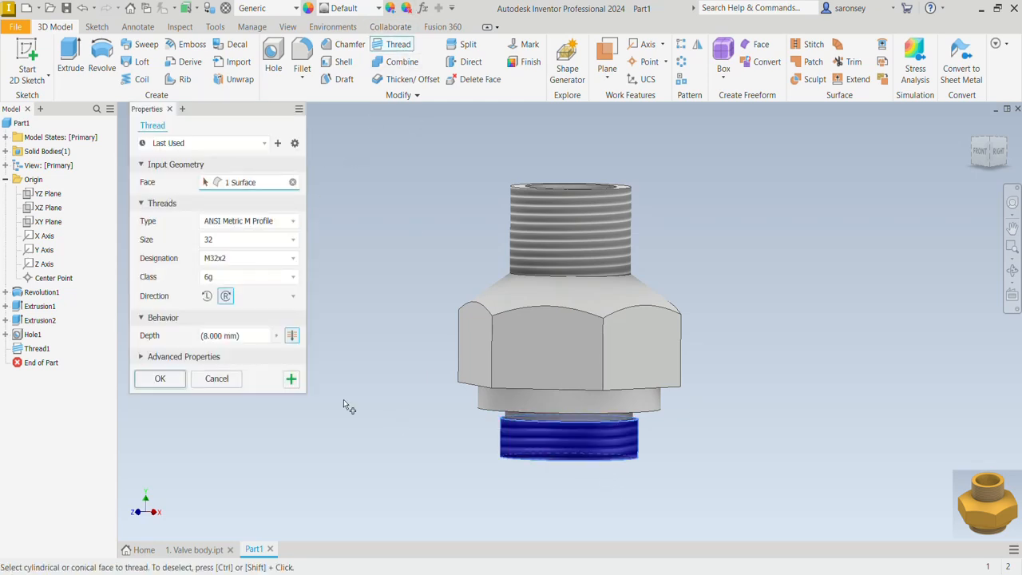
{"action": "left_click", "coordinate": [293, 241]}
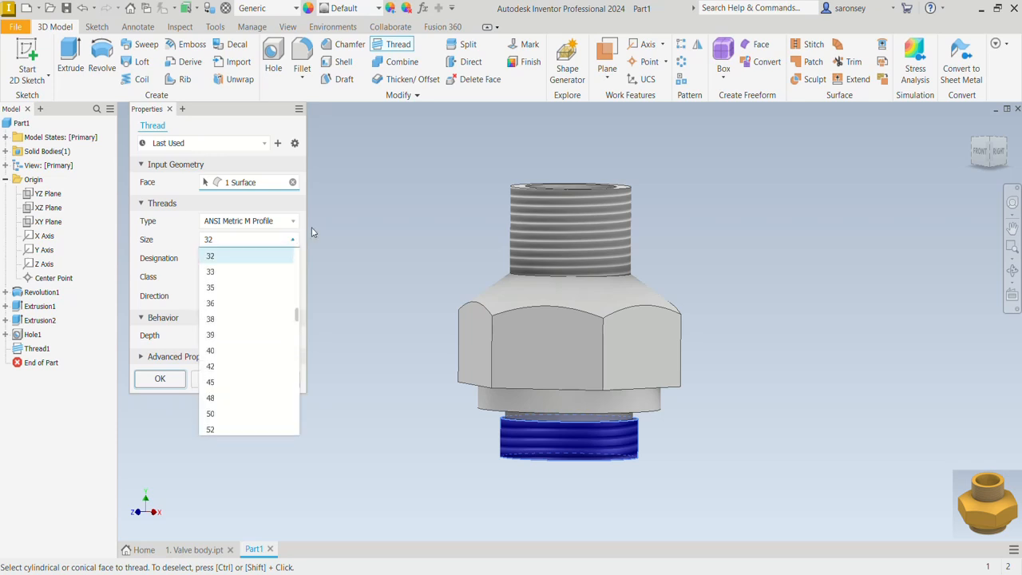
{"action": "left_click", "coordinate": [330, 220]}
{"action": "left_click", "coordinate": [293, 221]}
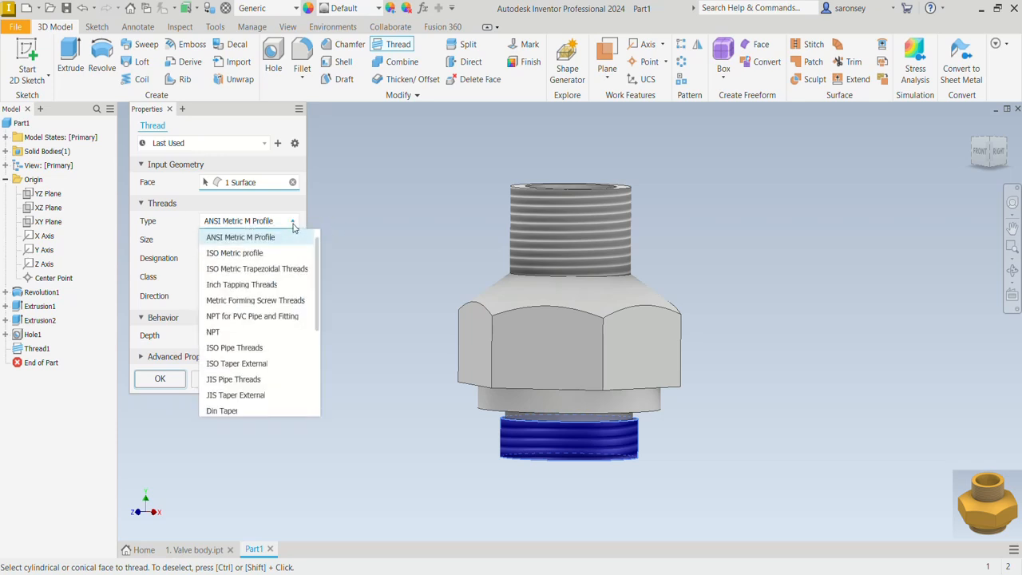
{"action": "scroll", "coordinate": [285, 342], "scroll_direction": "down", "scroll_amount": 4}
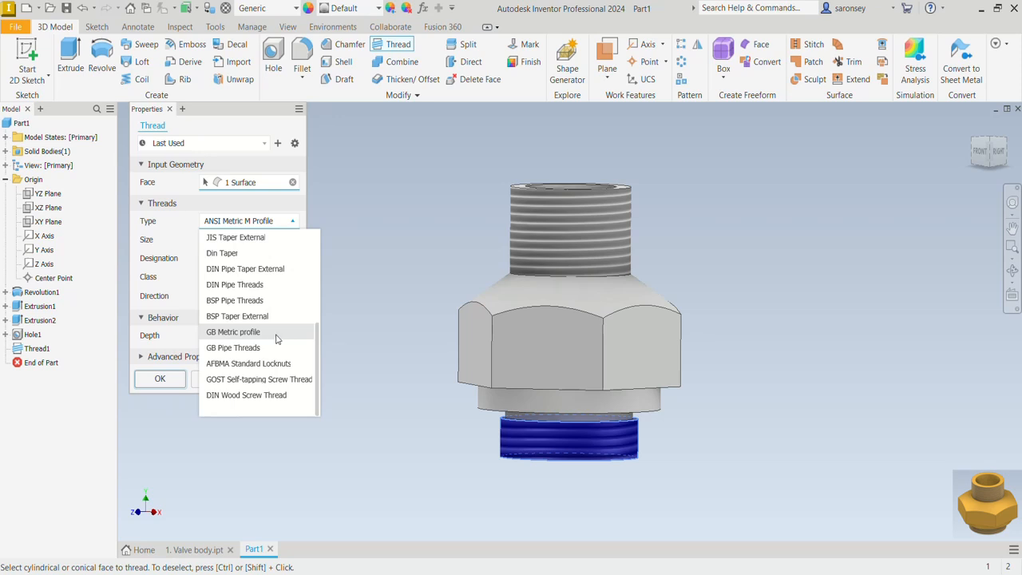
{"action": "left_click", "coordinate": [270, 300]}
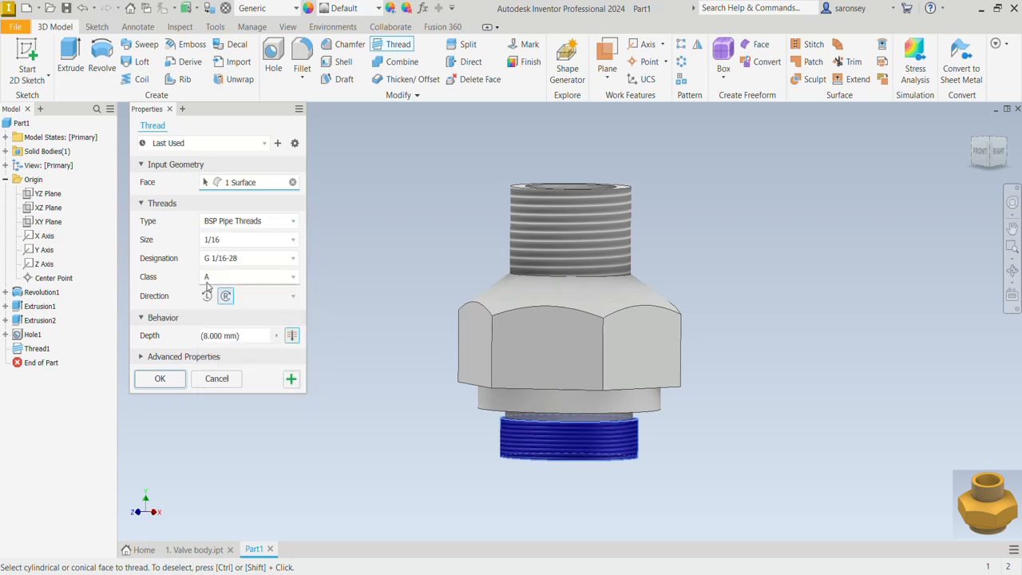
{"action": "left_click", "coordinate": [261, 241]}
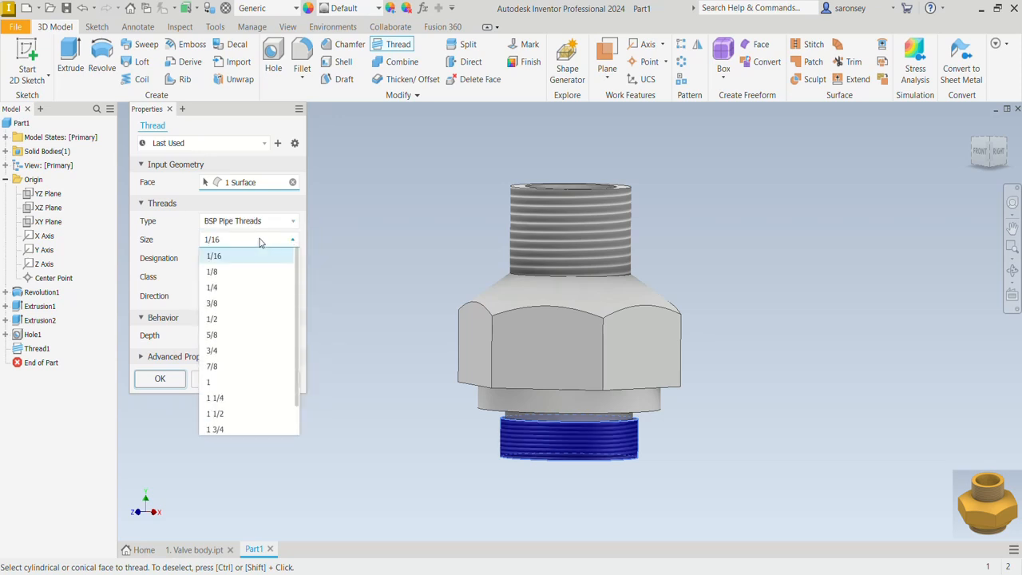
{"action": "left_click", "coordinate": [228, 365]}
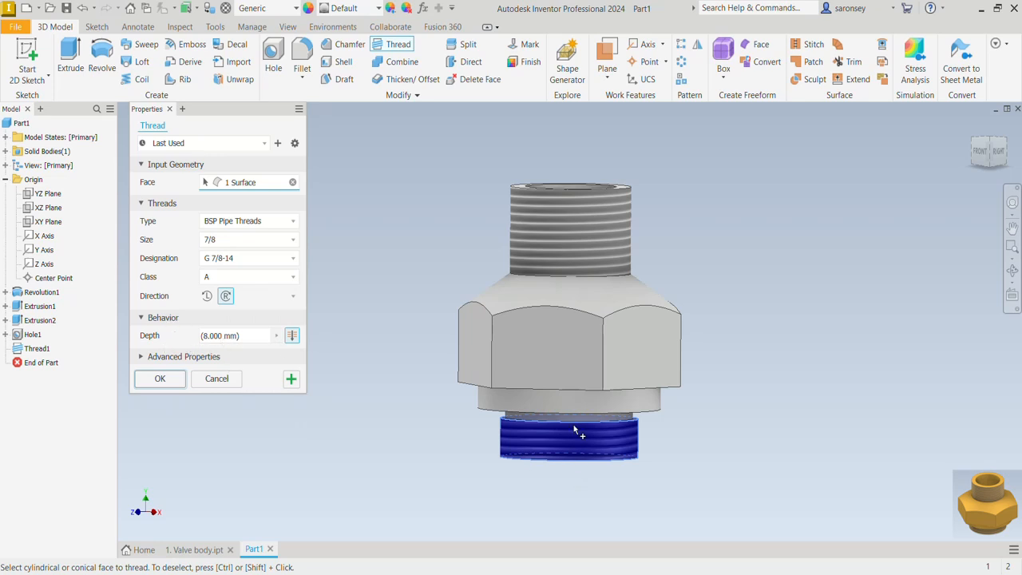
{"action": "left_click", "coordinate": [160, 379]}
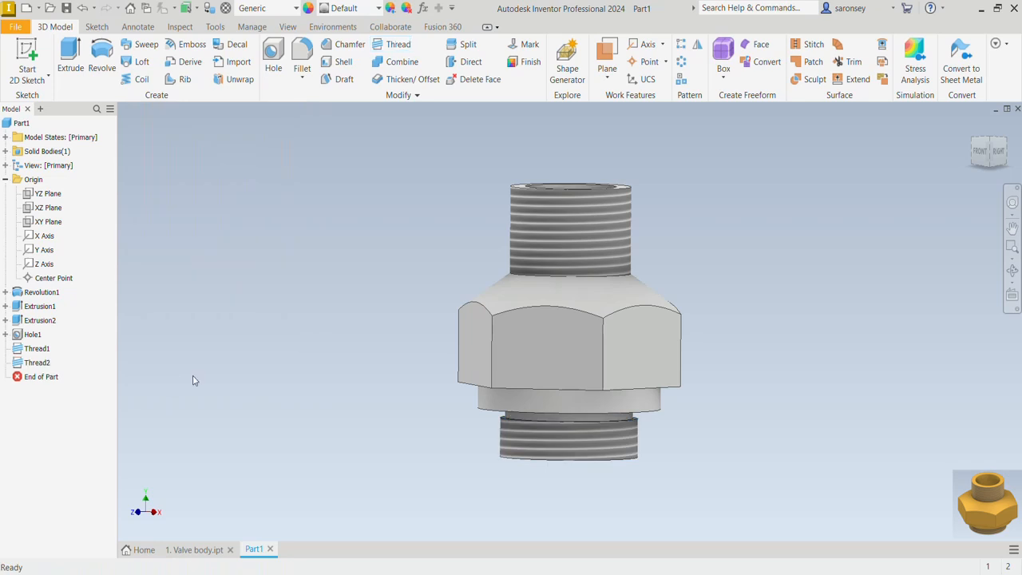
Sketch a 22 mm diameter circle centered on the origin on the bottom end face of the lower threaded cylinder
{"action": "left_click", "coordinate": [974, 131]}
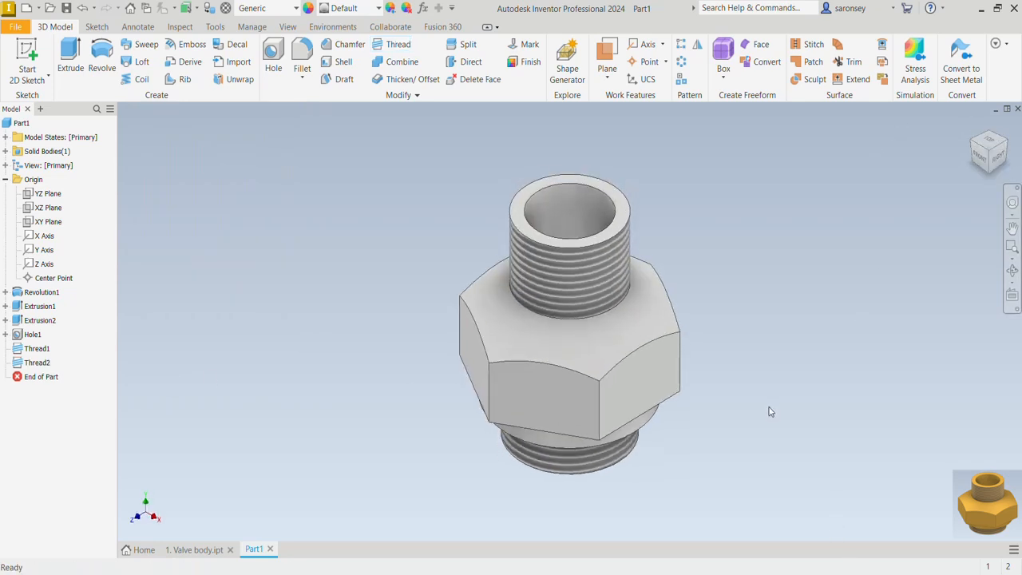
{"action": "middle_click_drag", "start_coordinate": [771, 411], "coordinate": [764, 343], "text": "shift"}
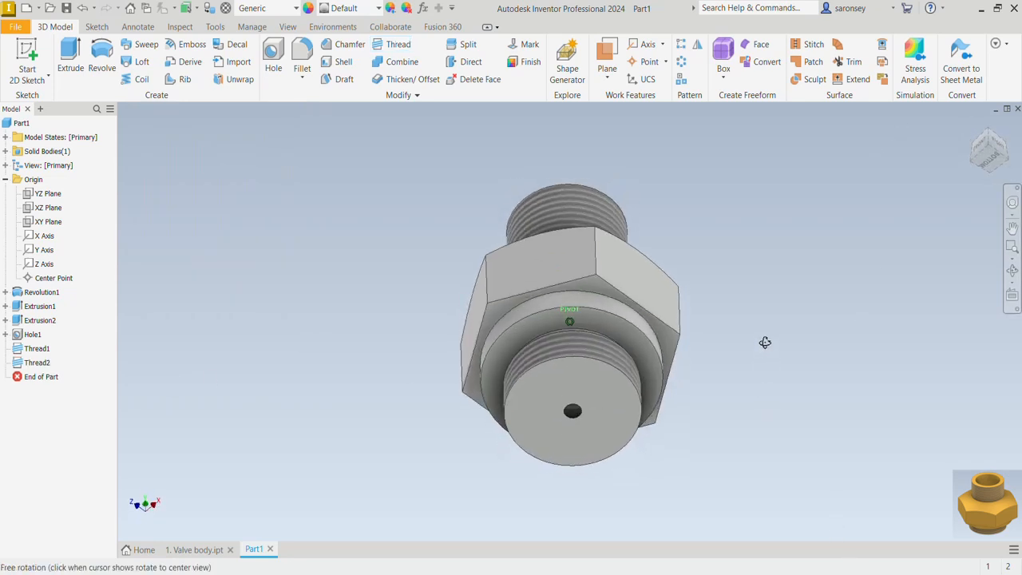
{"action": "left_click", "coordinate": [614, 397]}
{"action": "left_click", "coordinate": [656, 390]}
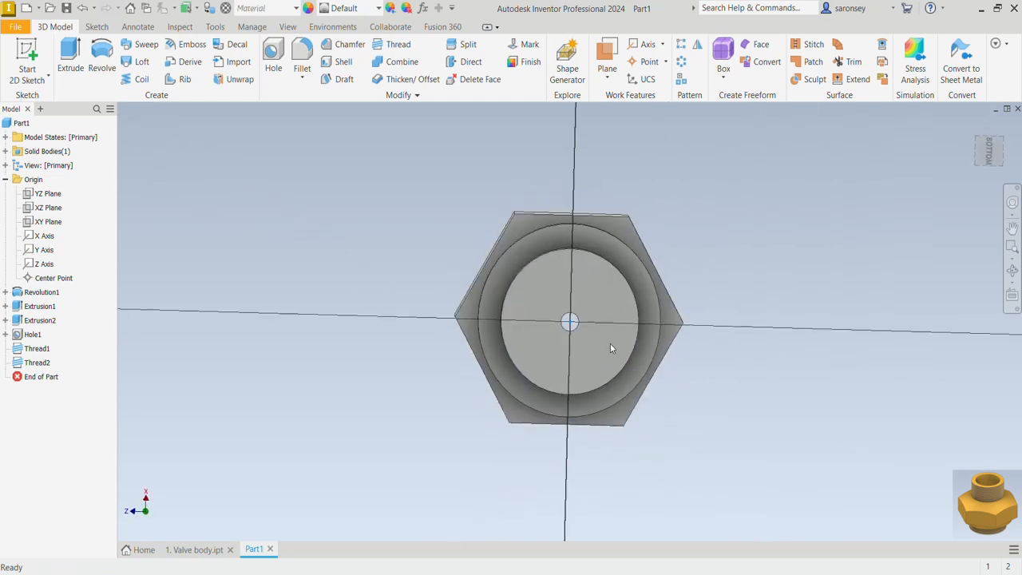
{"action": "key", "text": "c"}
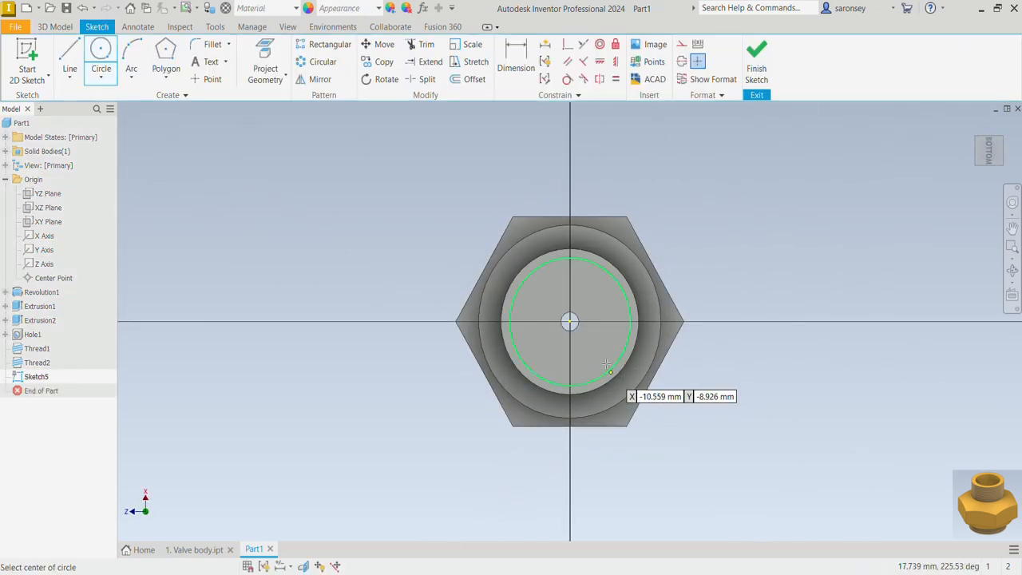
{"action": "left_click", "coordinate": [569, 321]}
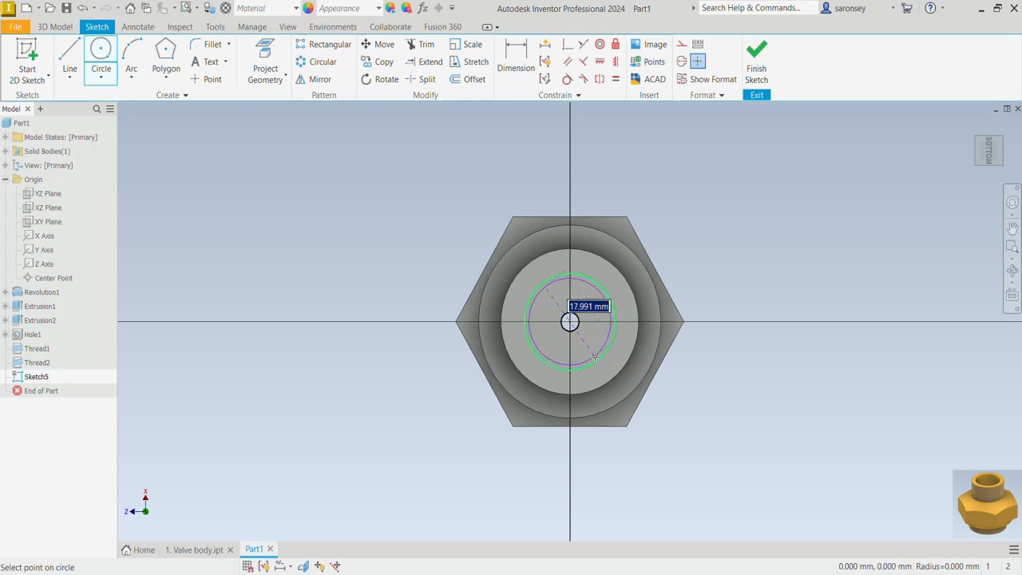
{"action": "type", "text": "22"}
{"action": "key", "text": "Return"}
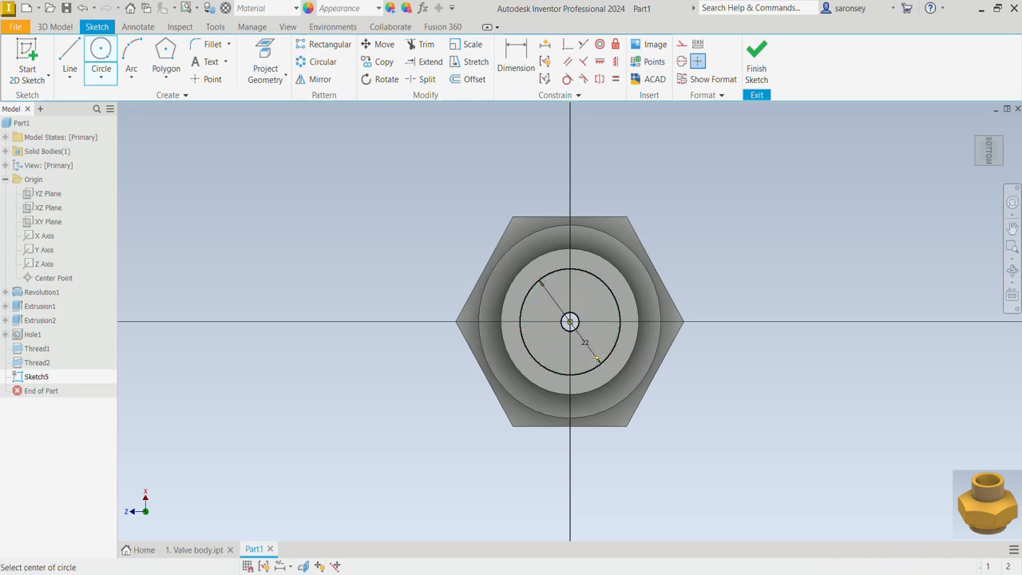
Extrude-cut the 22 mm circle 5 mm into the body
{"action": "key", "text": "e"}
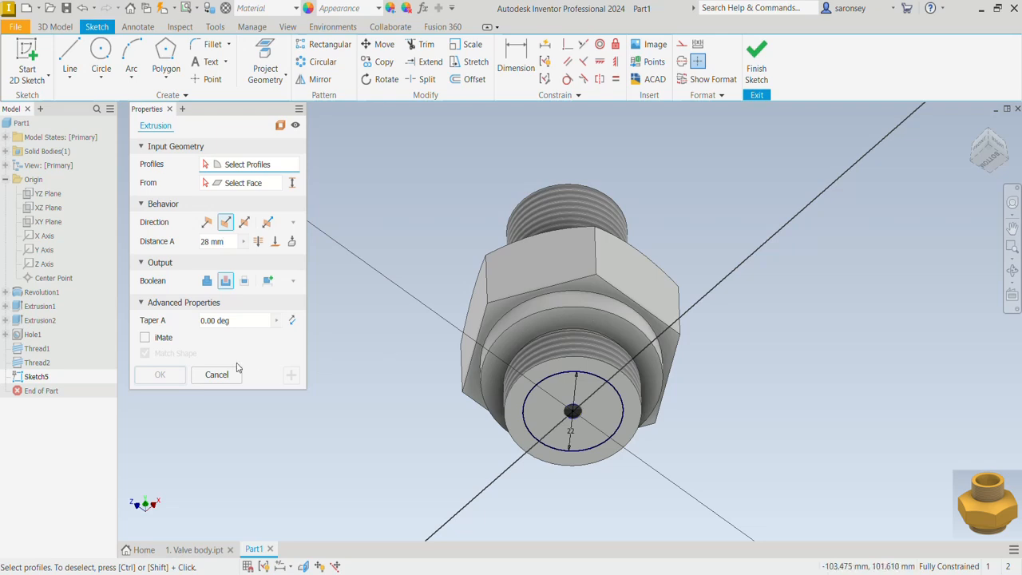
{"action": "left_click", "coordinate": [225, 283]}
{"action": "left_click", "coordinate": [603, 423]}
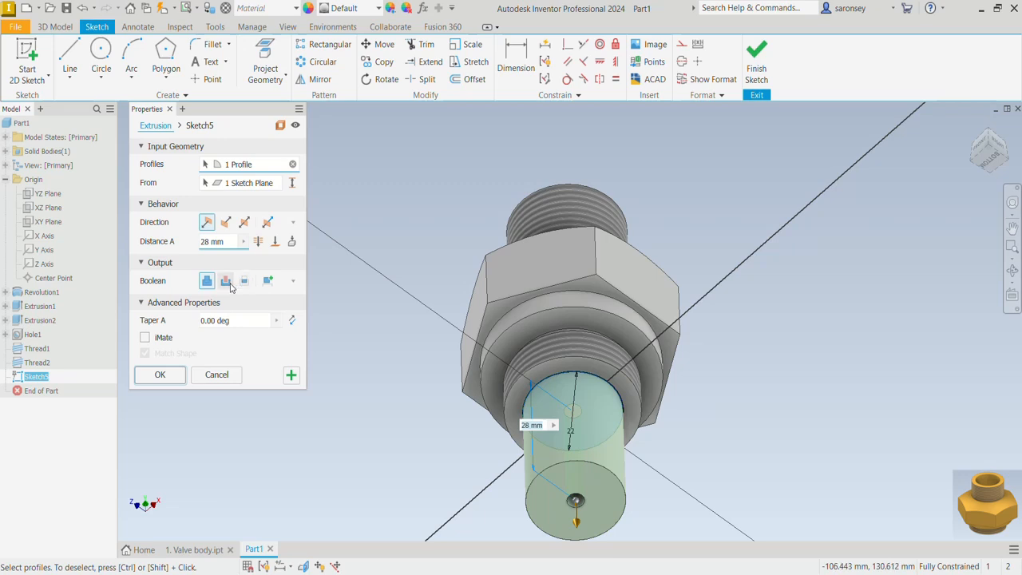
{"action": "left_click", "coordinate": [227, 282]}
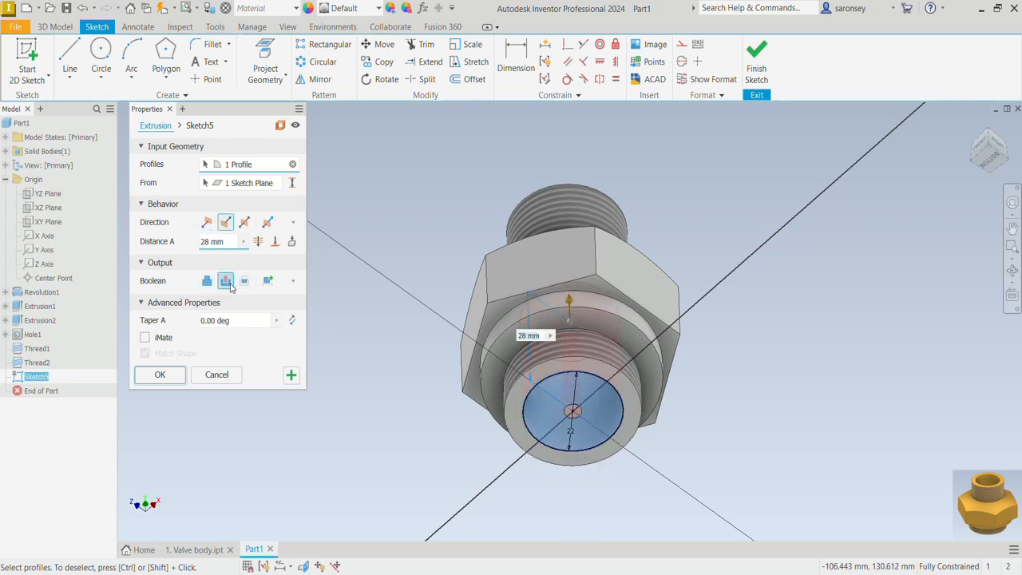
{"action": "left_click", "coordinate": [202, 241]}
{"action": "type", "text": "5"}
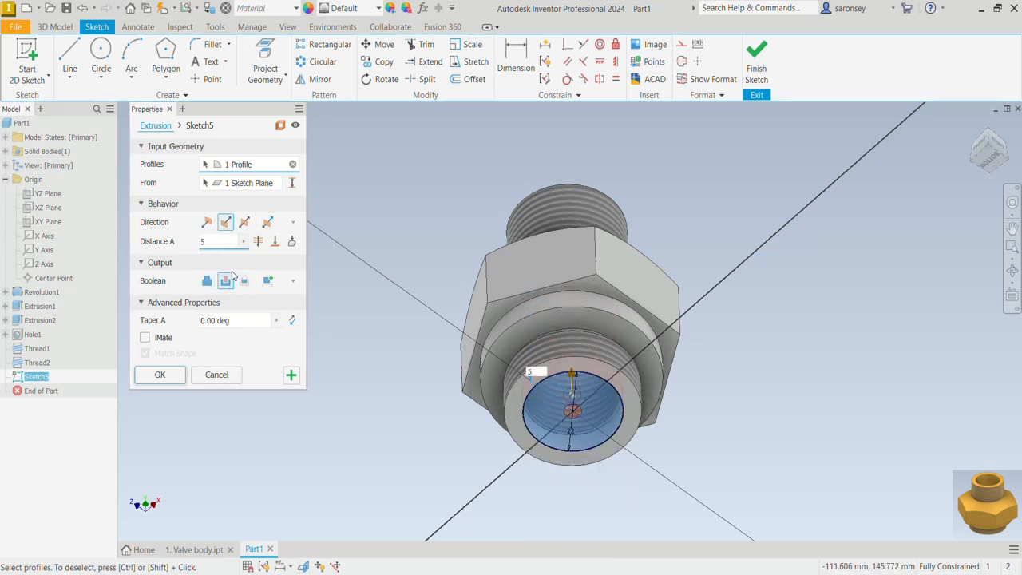
{"action": "left_click", "coordinate": [169, 378]}
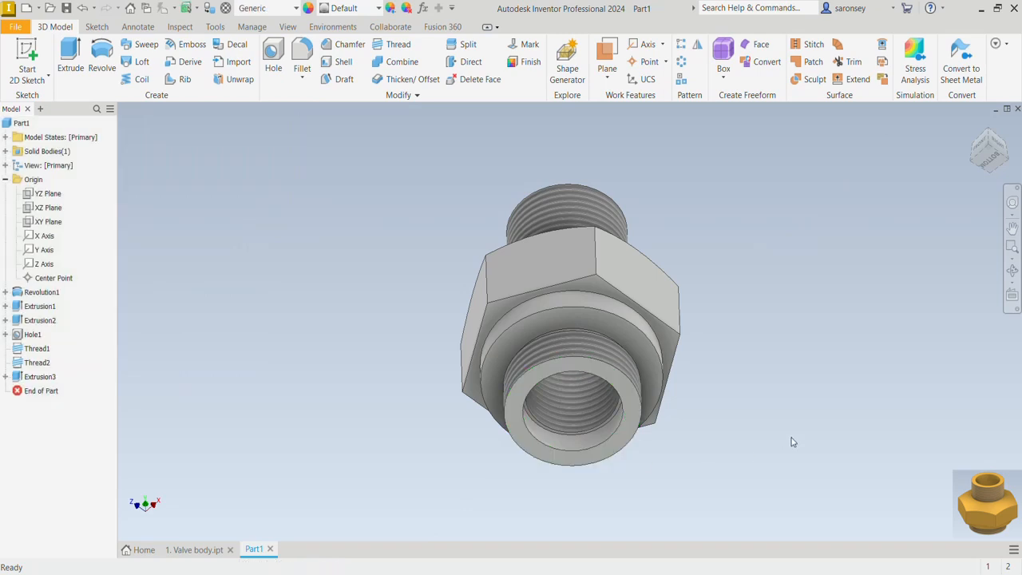
Inspect the part's interior with a half section view through the XY plane, then cancel the section and restore the home view
{"action": "middle_click_drag", "start_coordinate": [793, 441], "coordinate": [789, 486], "text": "shift"}
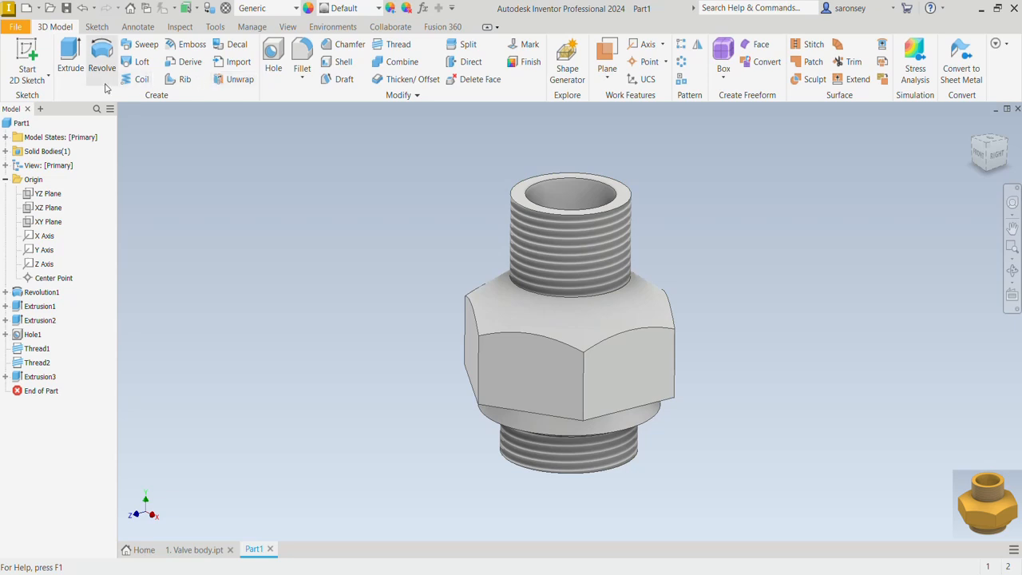
{"action": "left_click", "coordinate": [287, 27]}
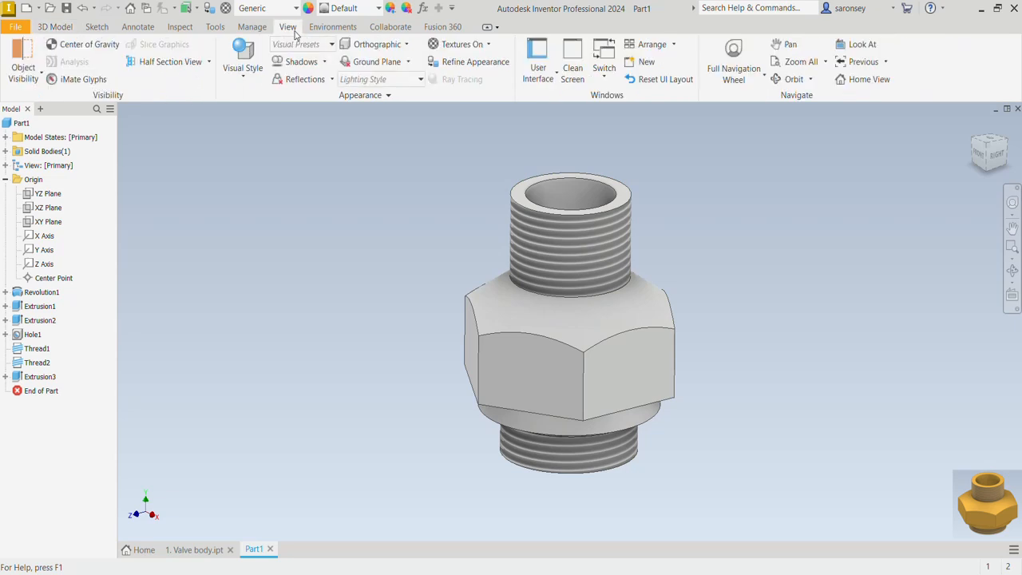
{"action": "left_click", "coordinate": [210, 64]}
{"action": "left_click", "coordinate": [160, 109]}
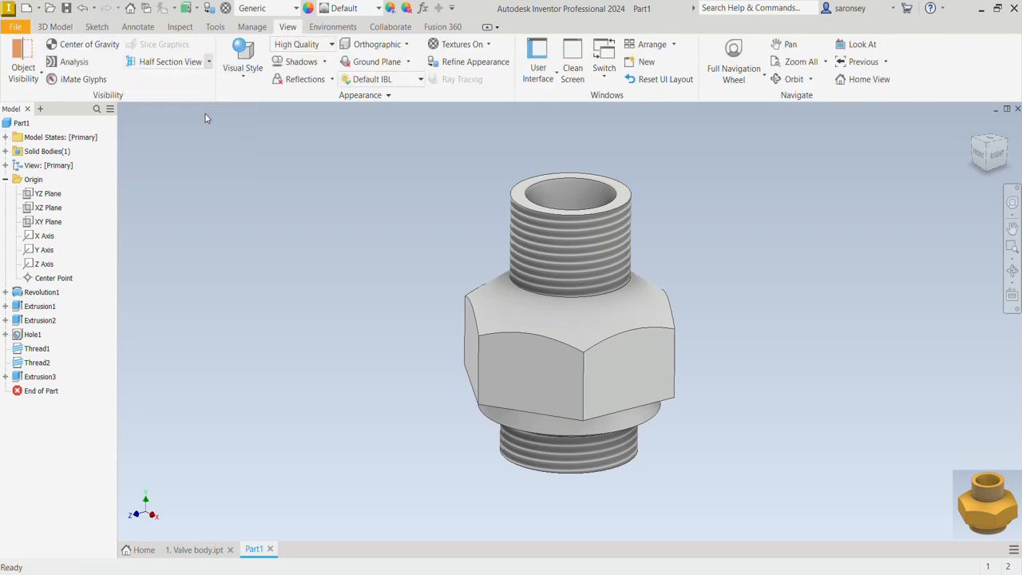
{"action": "left_click", "coordinate": [60, 224]}
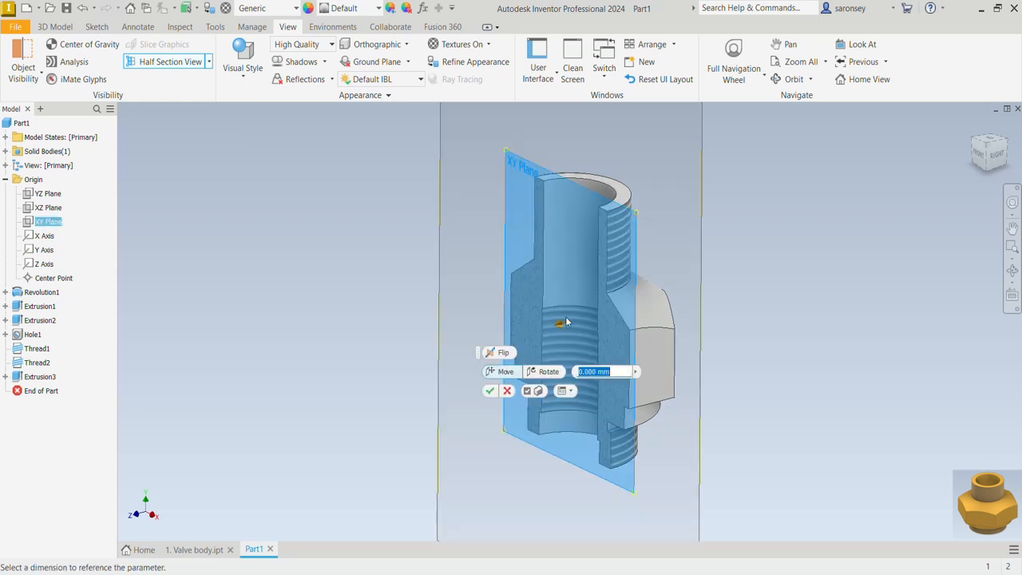
{"action": "middle_click_drag", "start_coordinate": [736, 332], "coordinate": [818, 349], "text": "shift"}
{"action": "left_click", "coordinate": [507, 391]}
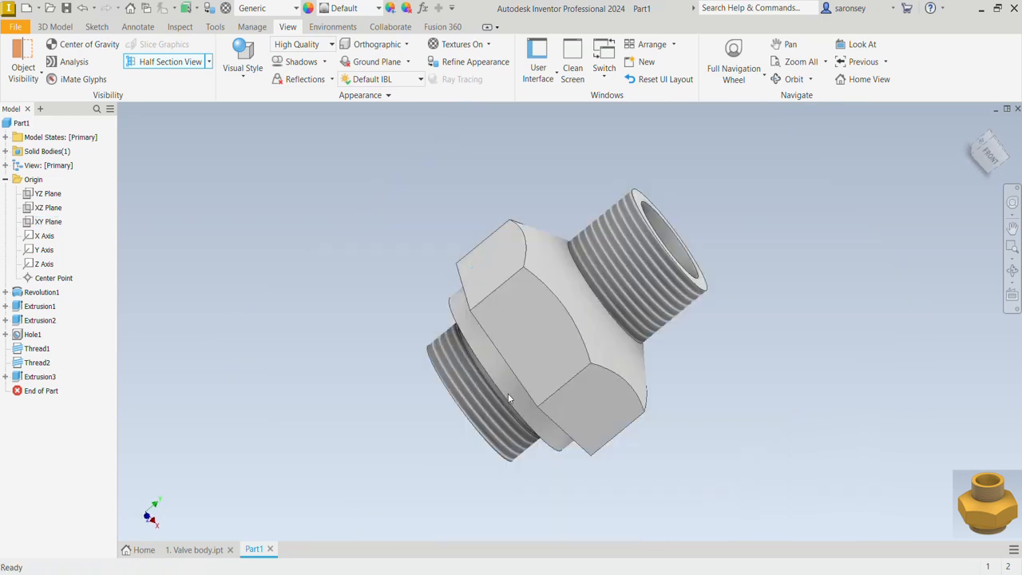
{"action": "left_click", "coordinate": [971, 126]}
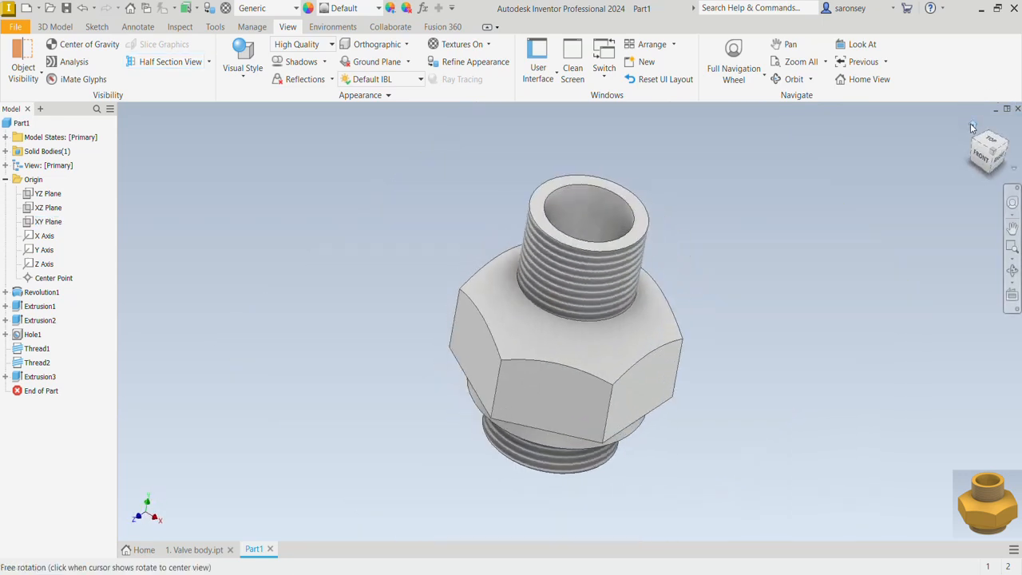
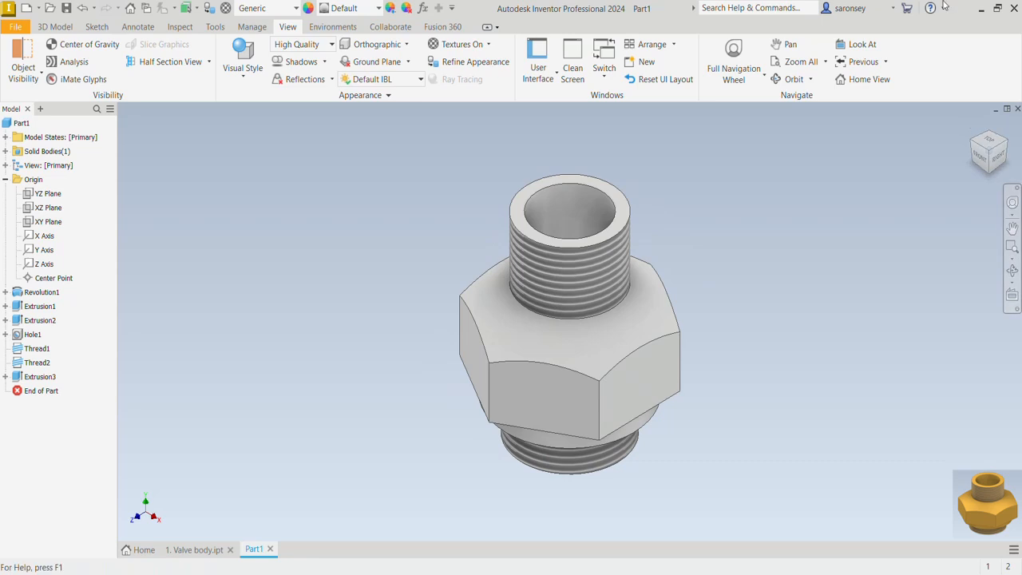
Apply the Brass - Satin appearance from the Inventor Material Library to the whole part
{"action": "left_click", "coordinate": [380, 10]}
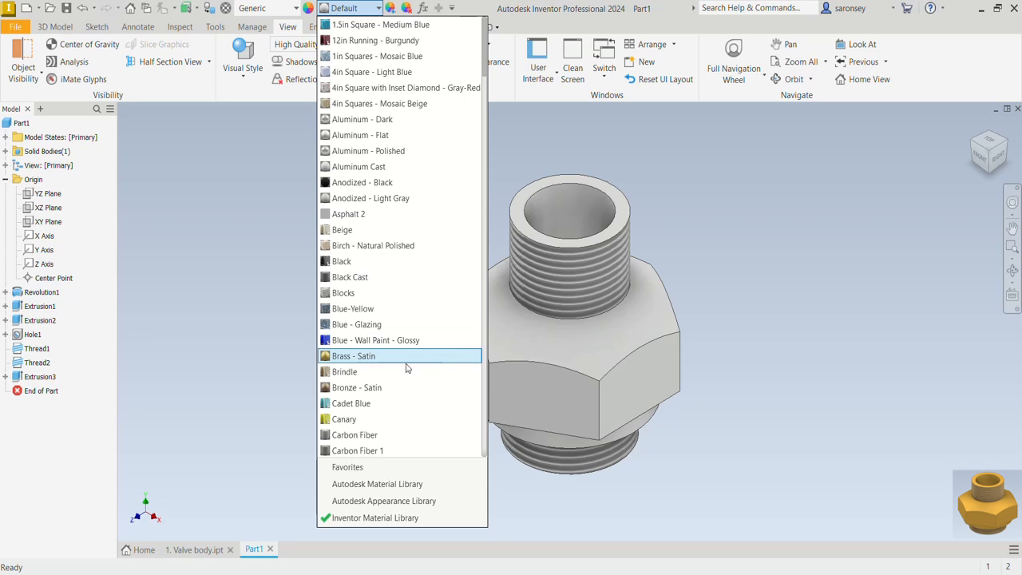
{"action": "left_click", "coordinate": [406, 361]}
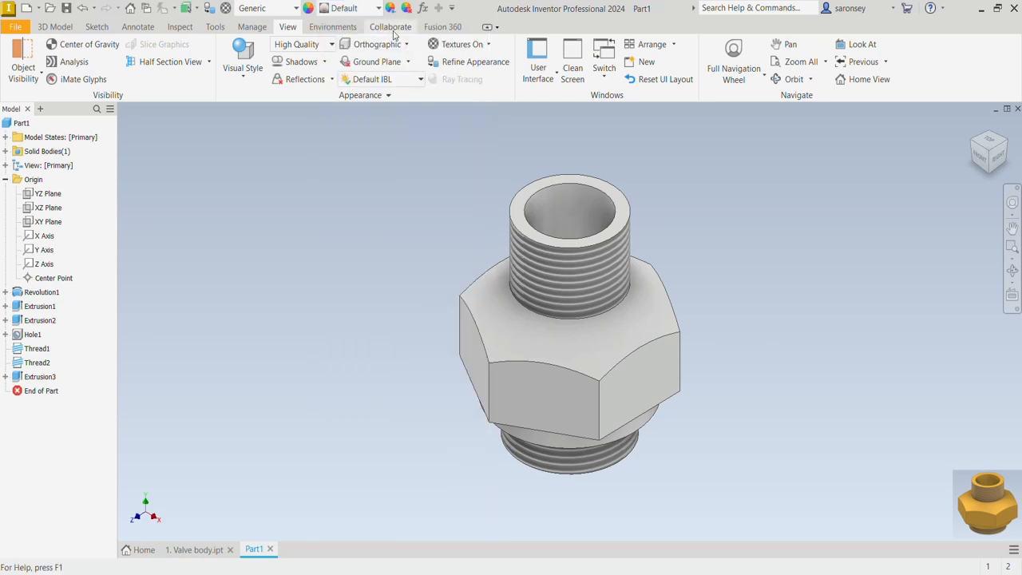
{"action": "left_click", "coordinate": [378, 8]}
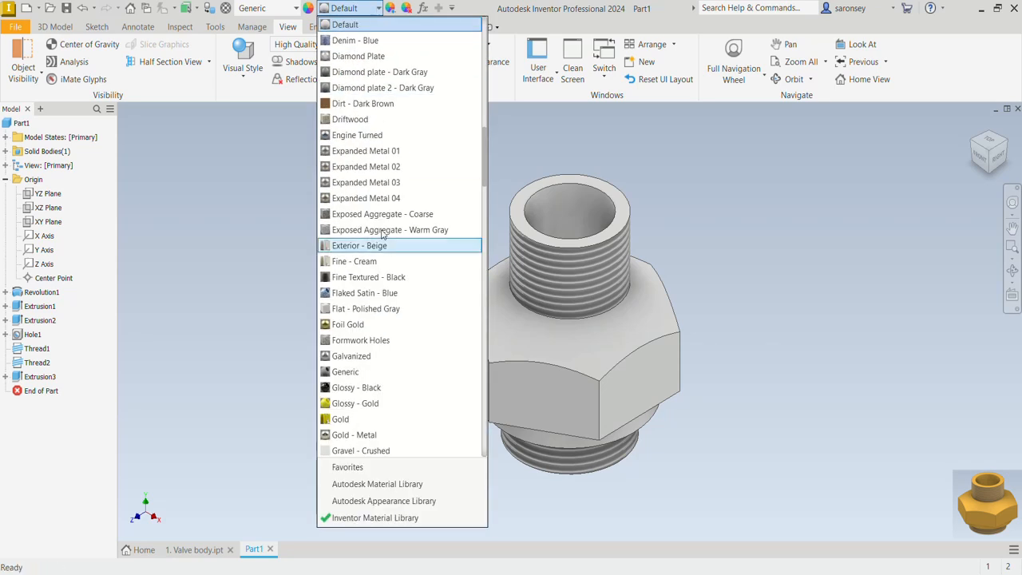
{"action": "scroll", "coordinate": [381, 332], "scroll_direction": "up", "scroll_amount": 10}
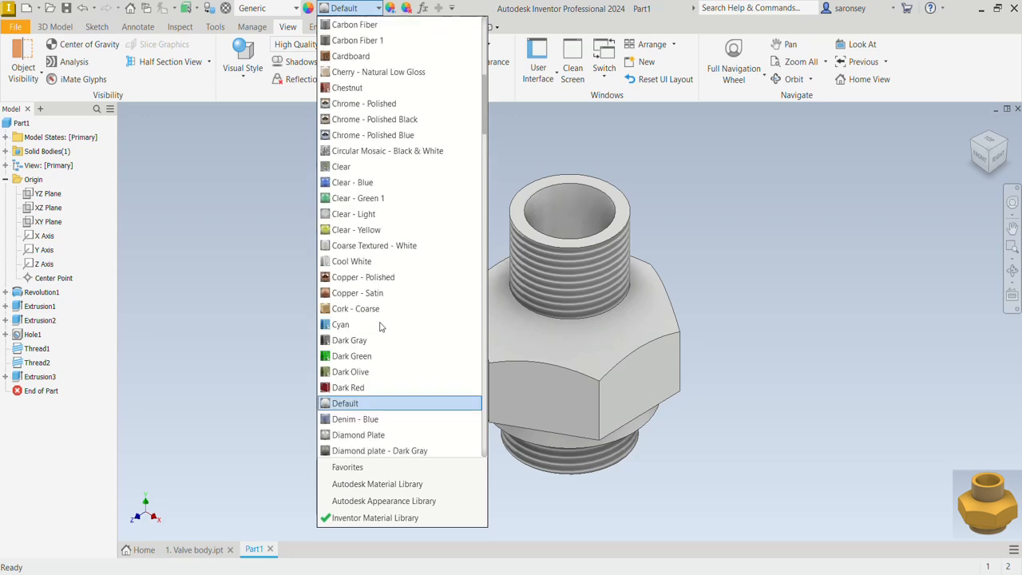
{"action": "scroll", "coordinate": [381, 294], "scroll_direction": "up", "scroll_amount": 3}
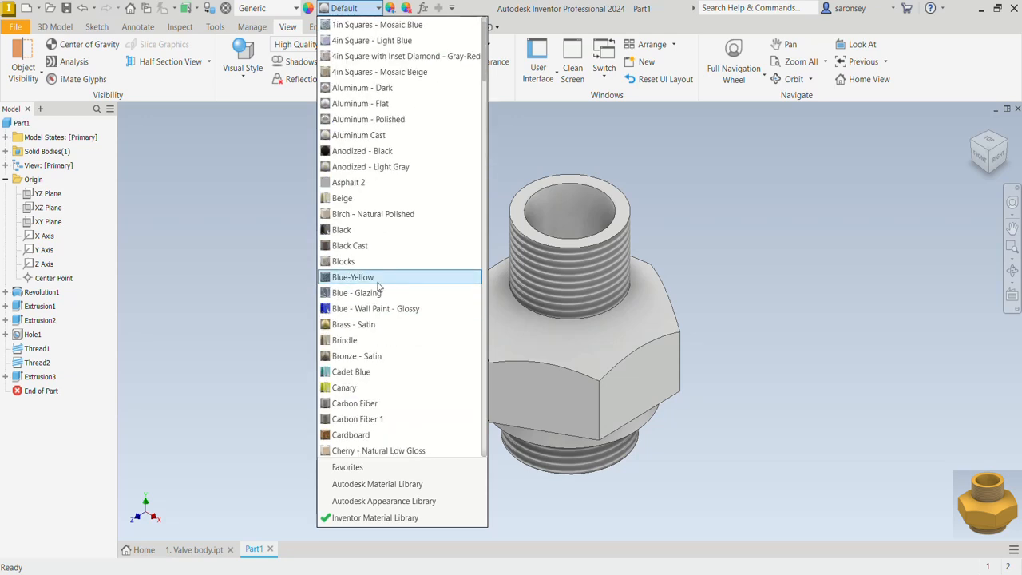
{"action": "left_click", "coordinate": [382, 324]}
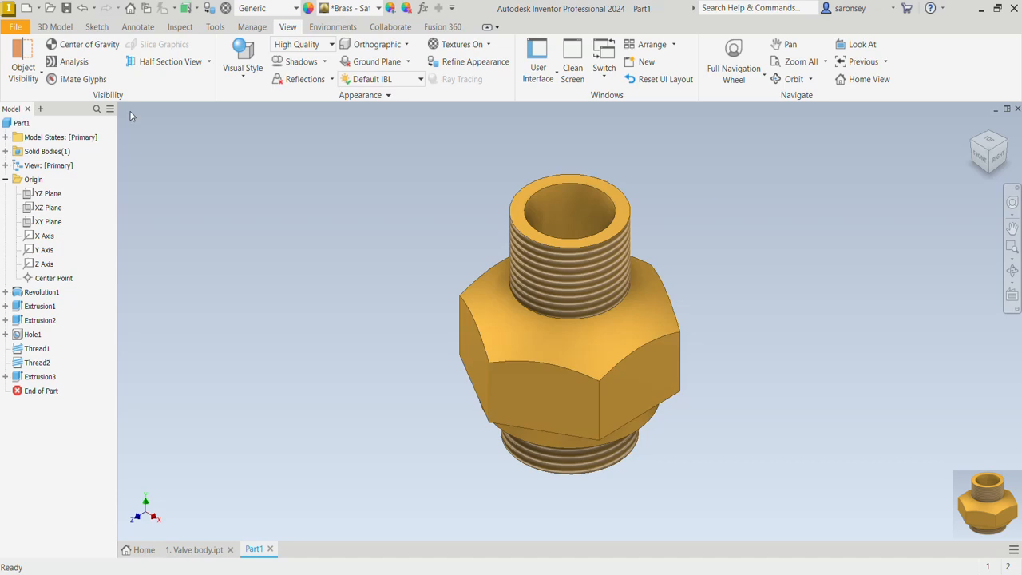
Save the part as "2. Valve cover" in the MEV TUTORIAL folder
{"action": "left_click", "coordinate": [66, 9]}
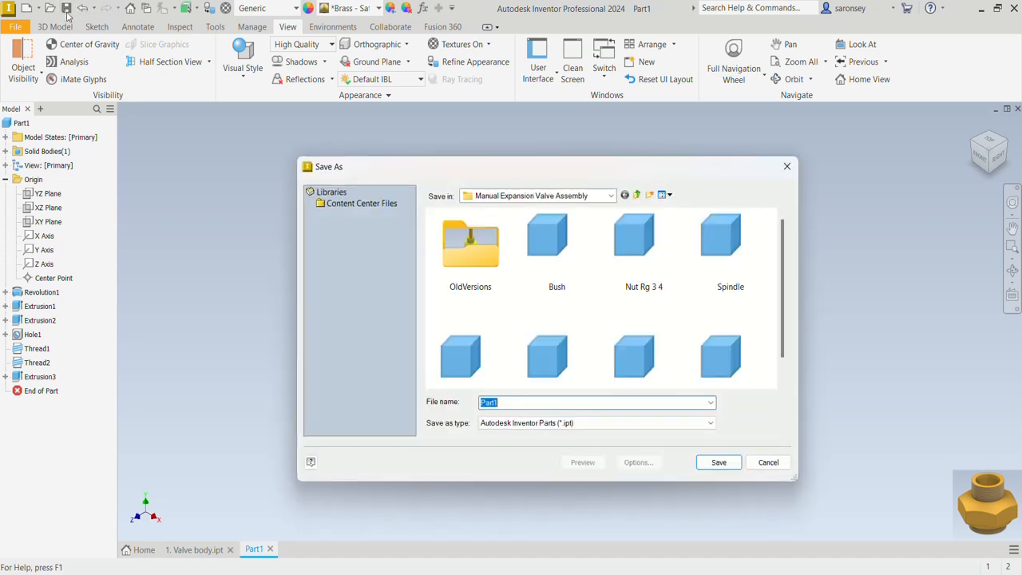
{"action": "left_click", "coordinate": [612, 196]}
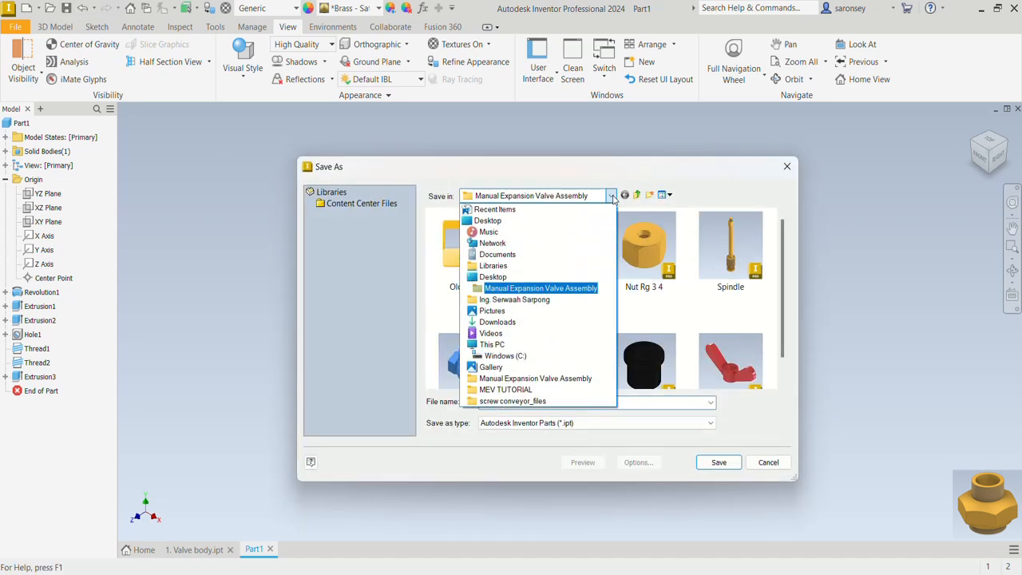
{"action": "left_click", "coordinate": [515, 390]}
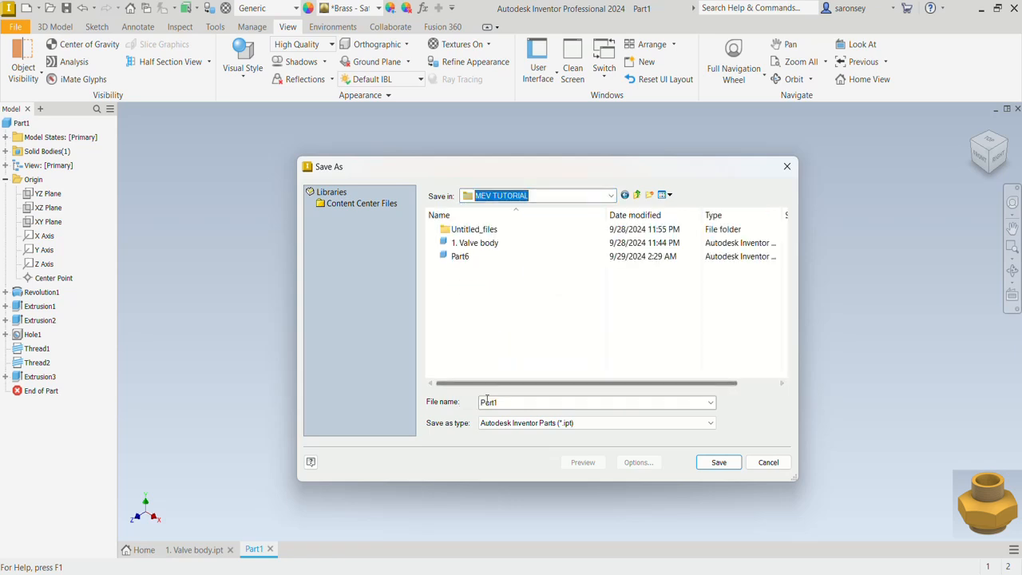
{"action": "double_click", "coordinate": [483, 404]}
{"action": "type", "text": "2. Val"}
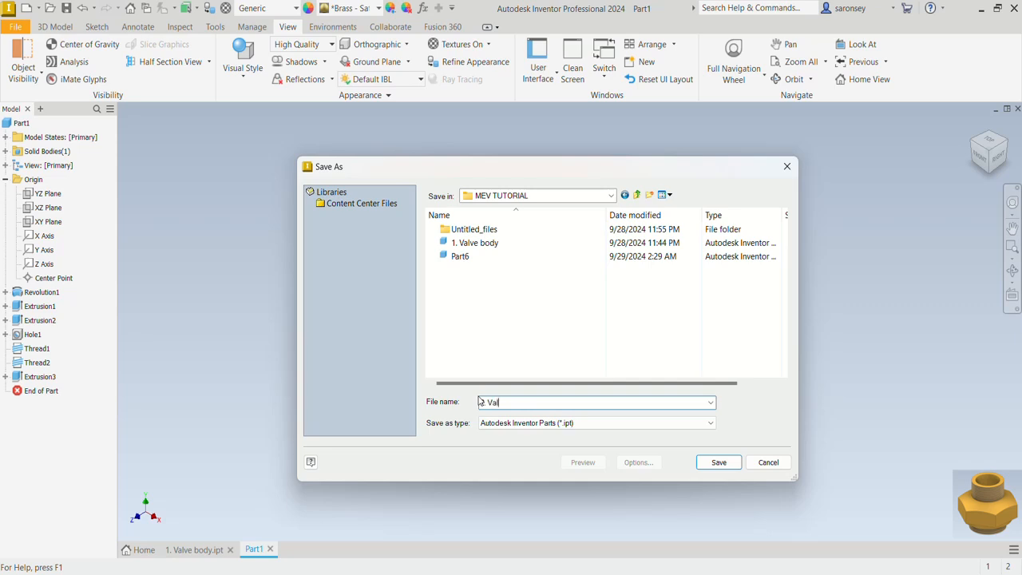
{"action": "type", "text": "ve cover"}
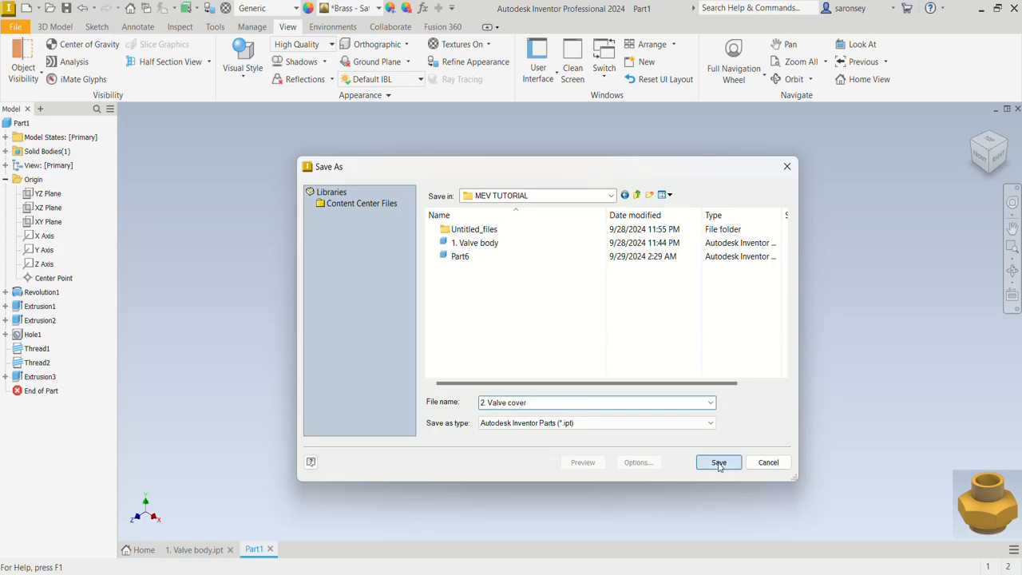
{"action": "left_click", "coordinate": [719, 463]}
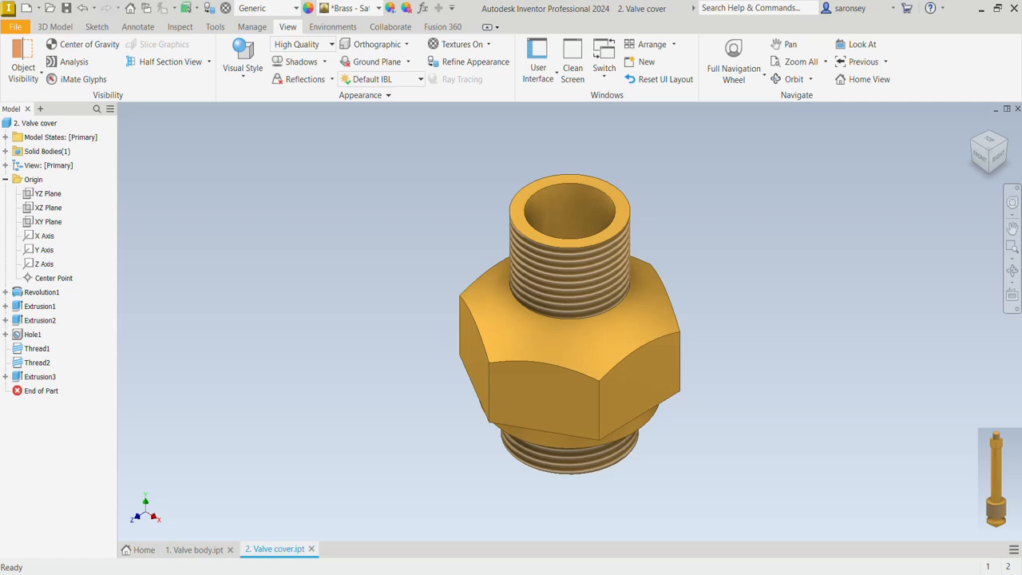
Create a new metric part from the Standard (mm).ipt template and save it as "3. Spindle" in the MEV TUTORIAL folder
{"action": "left_click", "coordinate": [29, 12]}
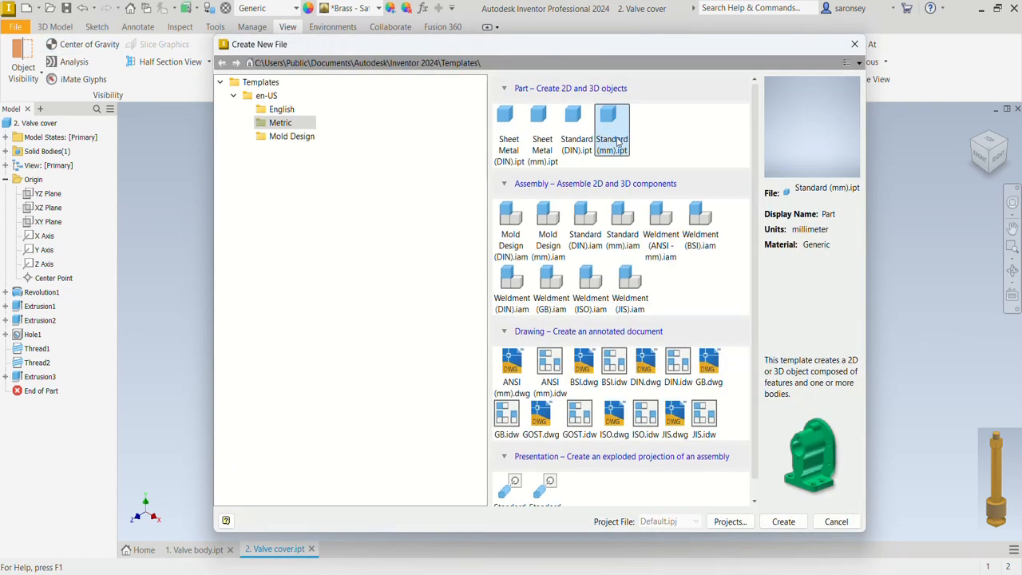
{"action": "left_click", "coordinate": [787, 525]}
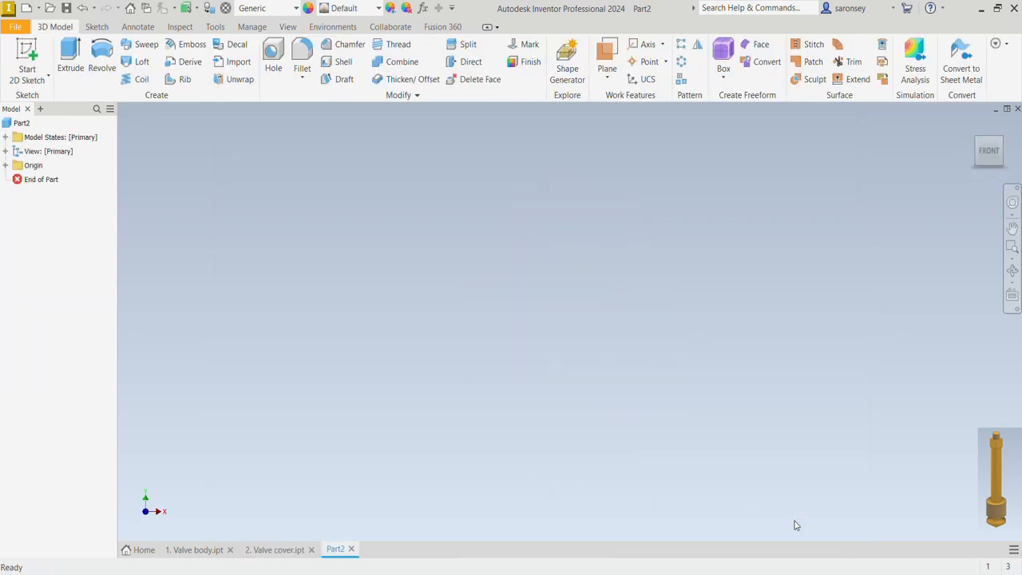
{"action": "left_click", "coordinate": [67, 8]}
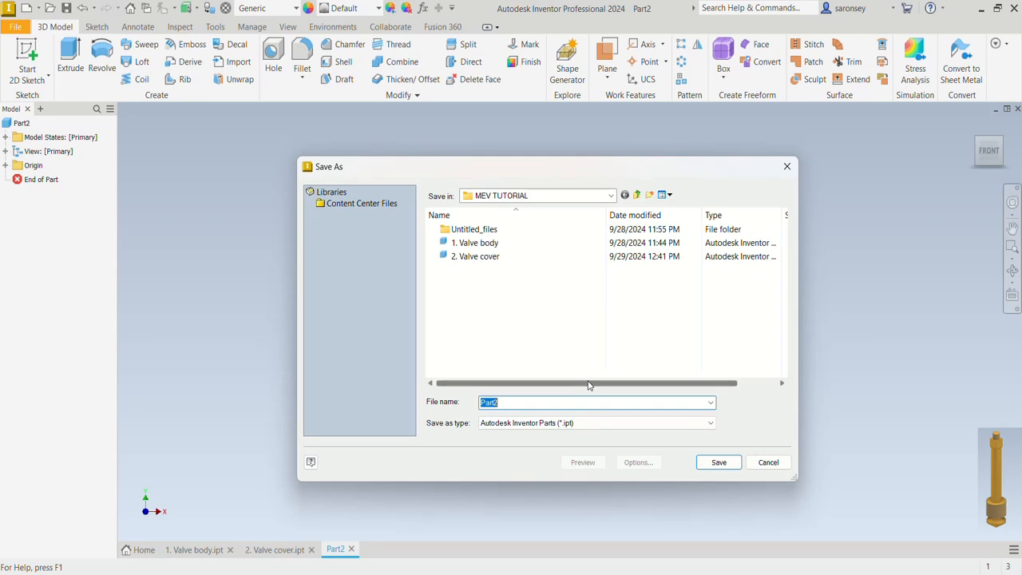
{"action": "type", "text": "3. Spindle"}
{"action": "left_click", "coordinate": [723, 464]}
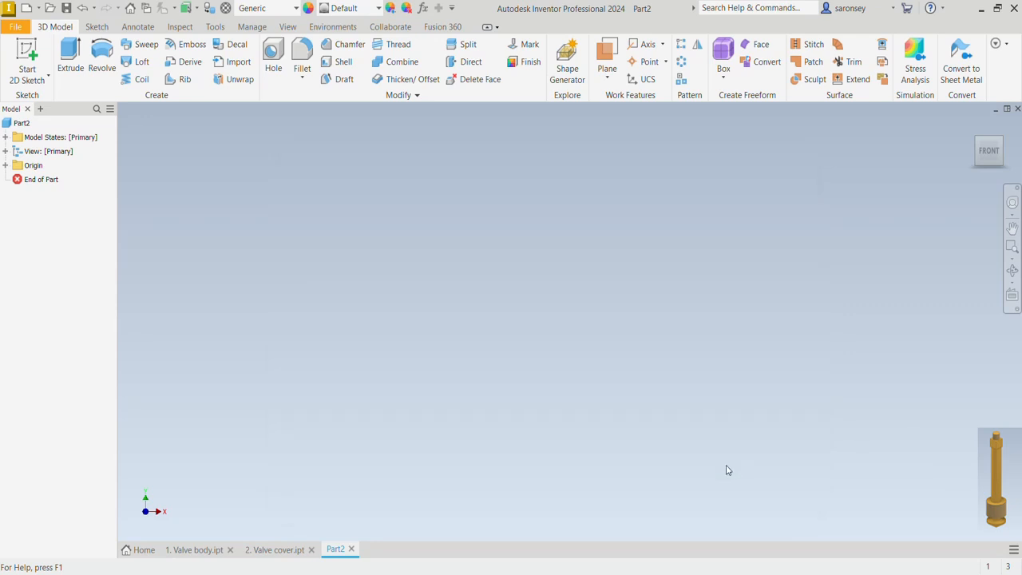
Start a sketch on the XY plane and project the YZ and XZ origin planes into it
{"action": "left_click", "coordinate": [26, 50]}
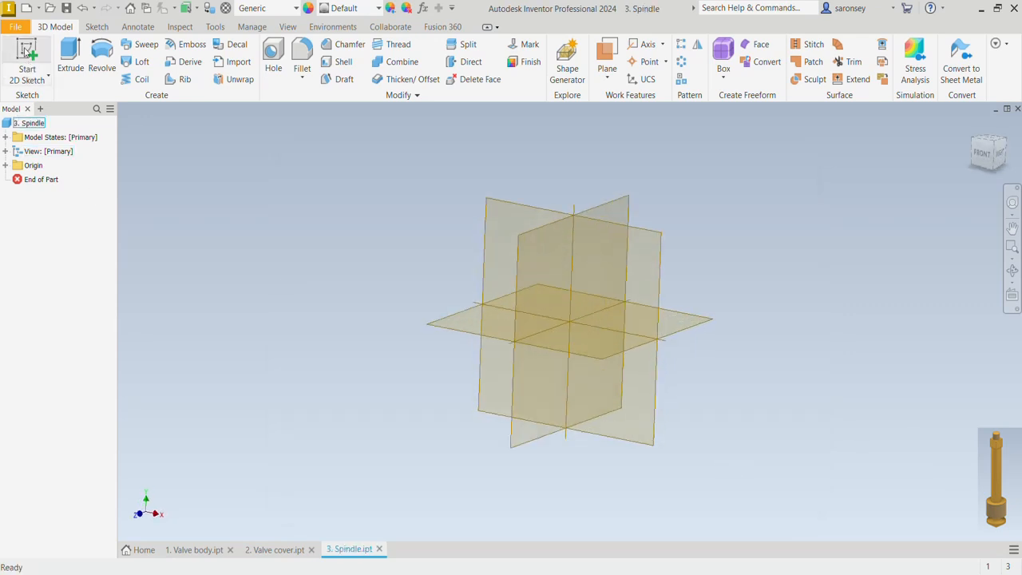
{"action": "left_click", "coordinate": [539, 192]}
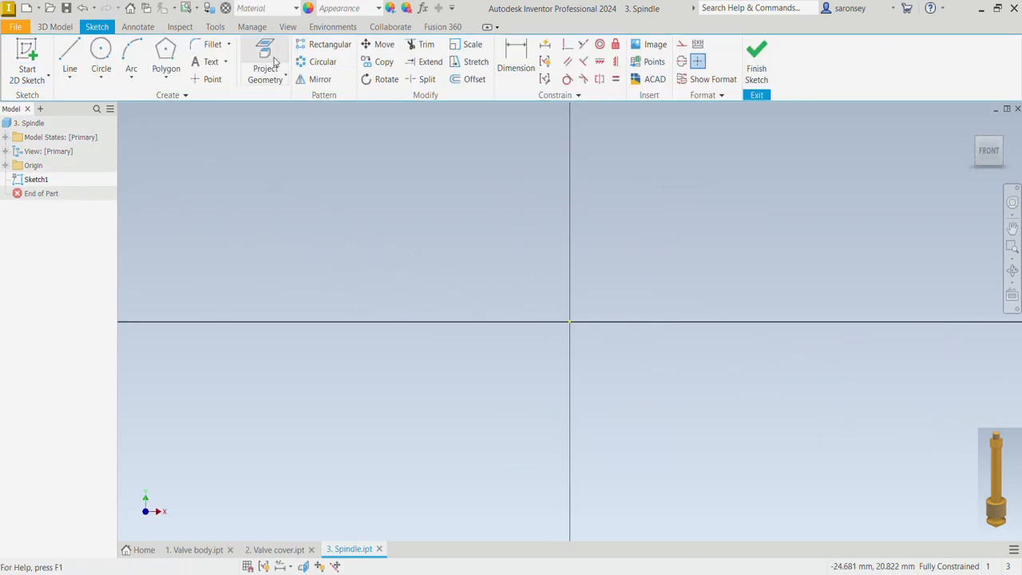
{"action": "left_click", "coordinate": [272, 64]}
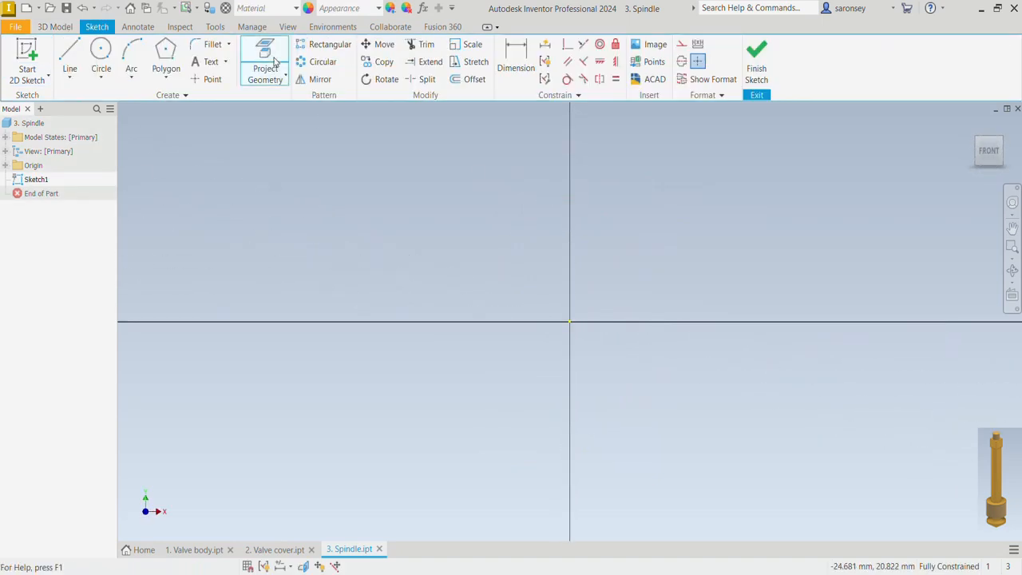
{"action": "left_click", "coordinate": [6, 167]}
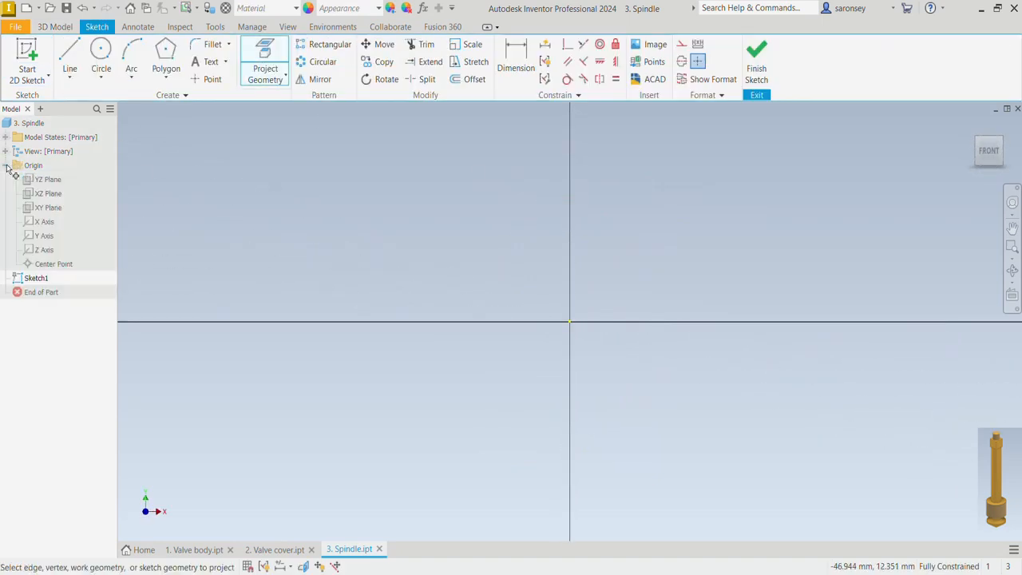
{"action": "left_click", "coordinate": [59, 183]}
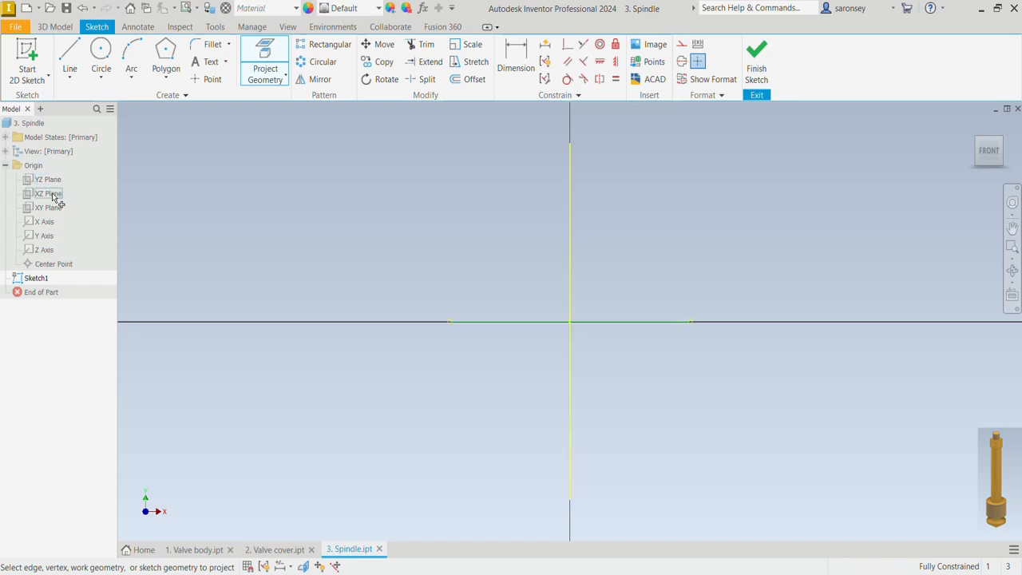
{"action": "left_click", "coordinate": [54, 196]}
{"action": "right_click", "coordinate": [409, 202]}
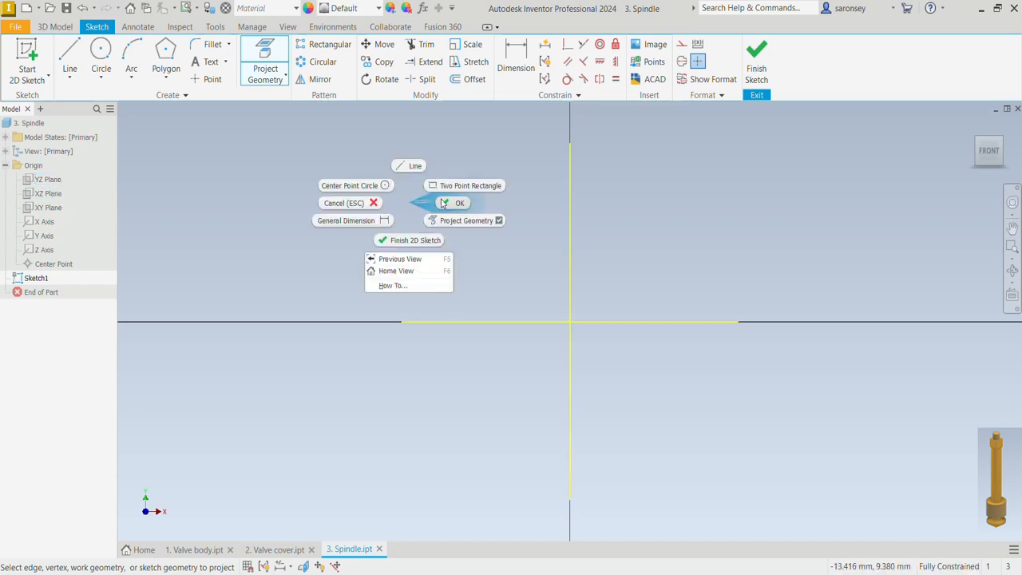
{"action": "left_click", "coordinate": [444, 203]}
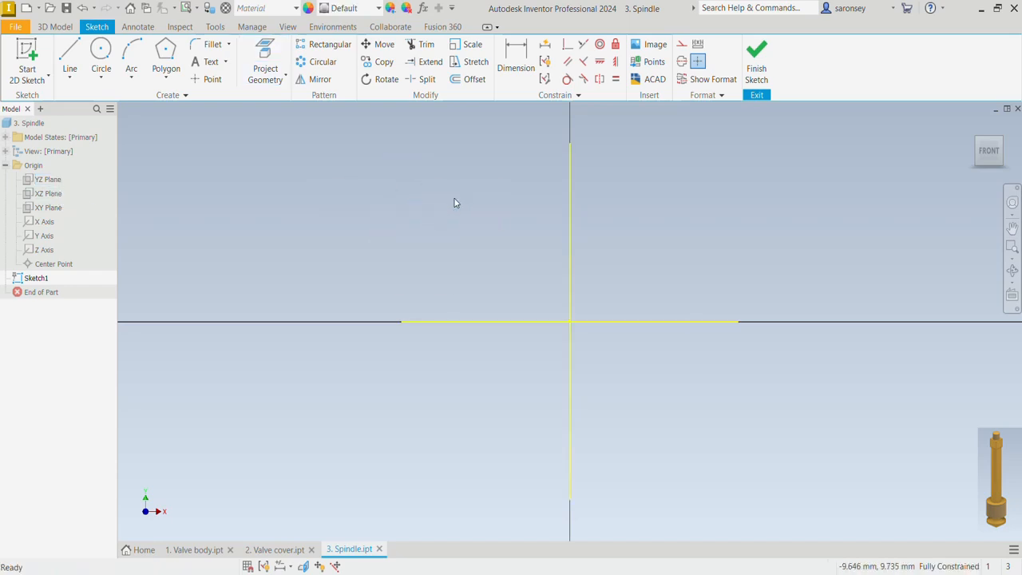
Convert the projected vertical line to a centerline and the projected horizontal line to construction geometry
{"action": "left_click", "coordinate": [574, 240]}
{"action": "left_click", "coordinate": [681, 62]}
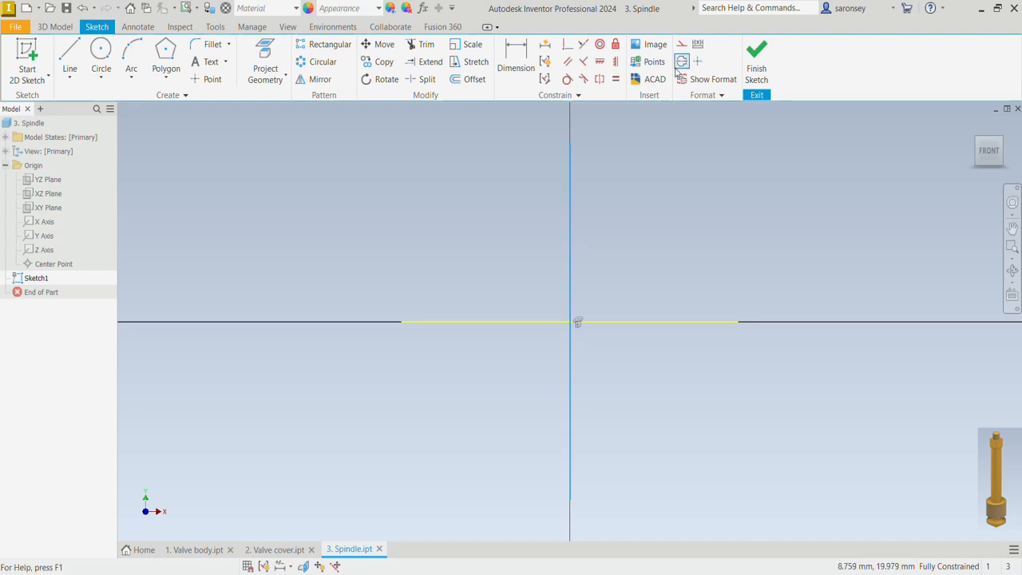
{"action": "left_click", "coordinate": [662, 321]}
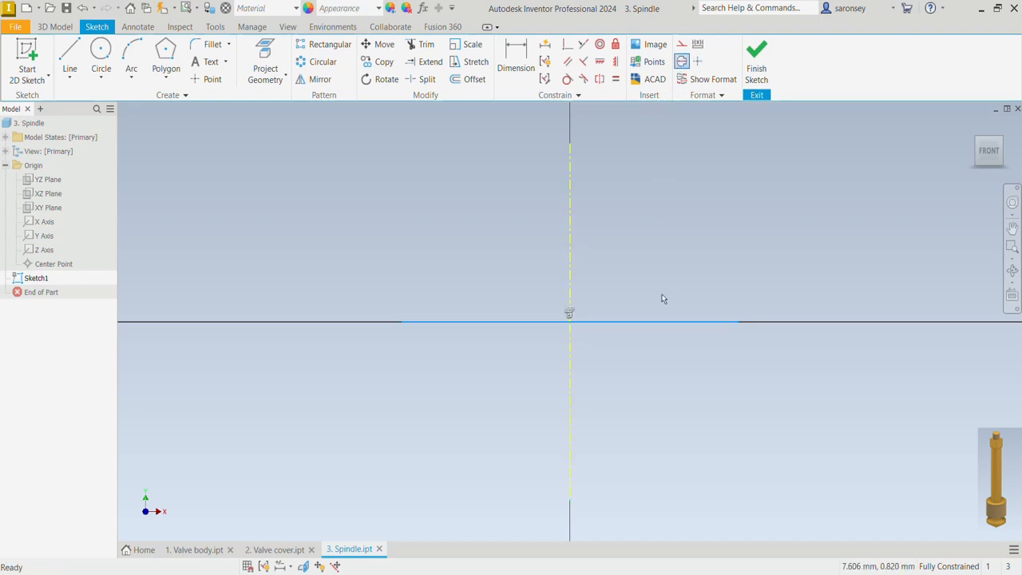
{"action": "left_click", "coordinate": [681, 44]}
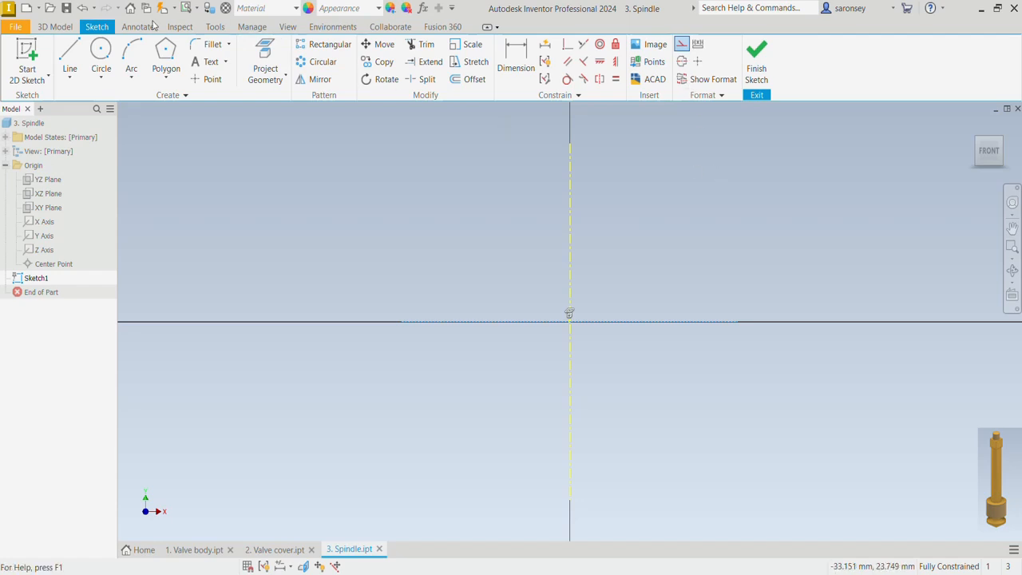
Sketch an inclined line from the origin up and away from the centerline, continued by a vertical line about 7 mm long
{"action": "left_click", "coordinate": [70, 56]}
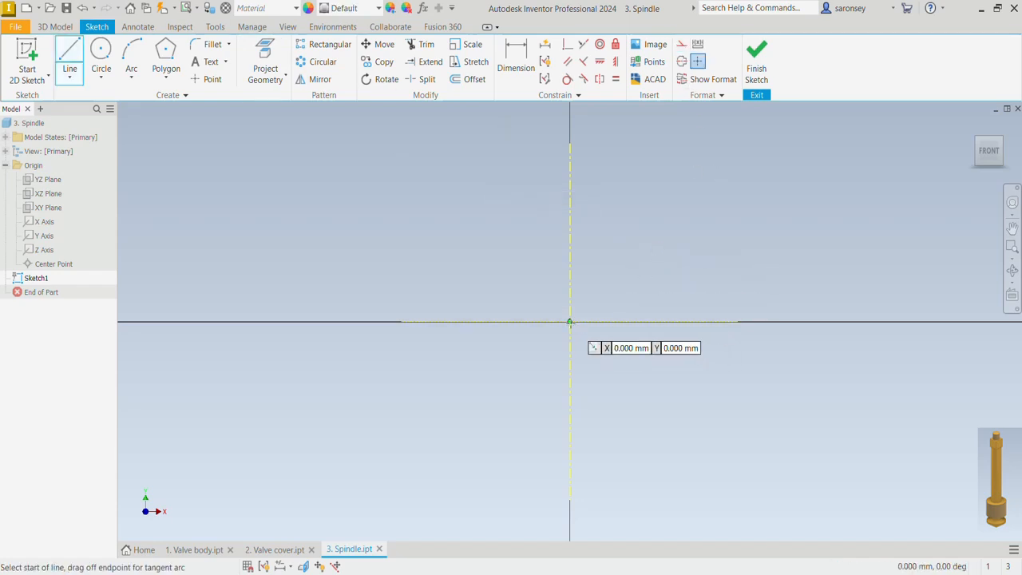
{"action": "left_click", "coordinate": [570, 322]}
{"action": "left_click", "coordinate": [647, 260]}
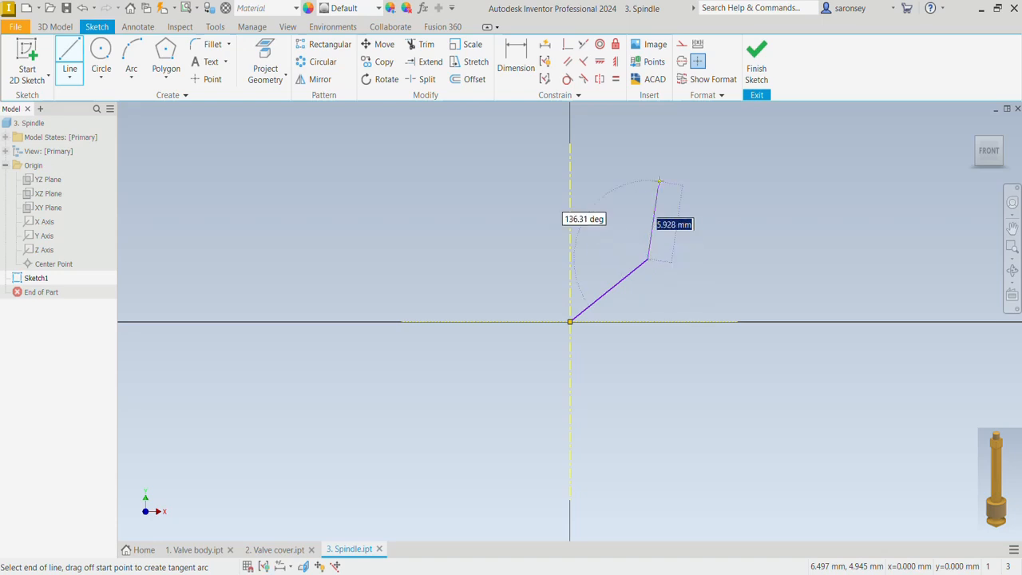
{"action": "left_click", "coordinate": [647, 170]}
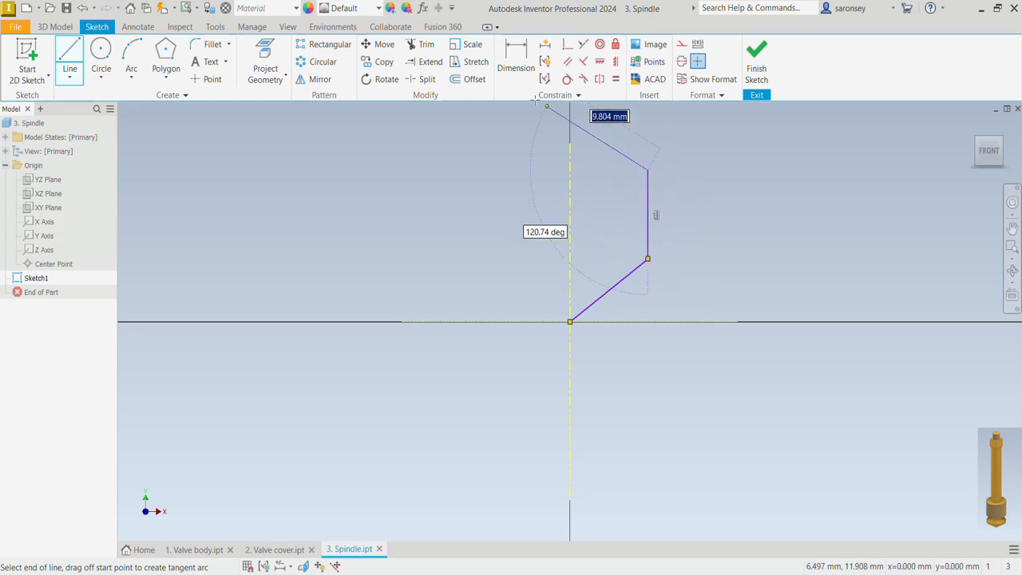
Dimension the angle between the inclined line and the vertical centerline as 45 degrees
{"action": "key", "text": "d"}
{"action": "left_click", "coordinate": [621, 285]}
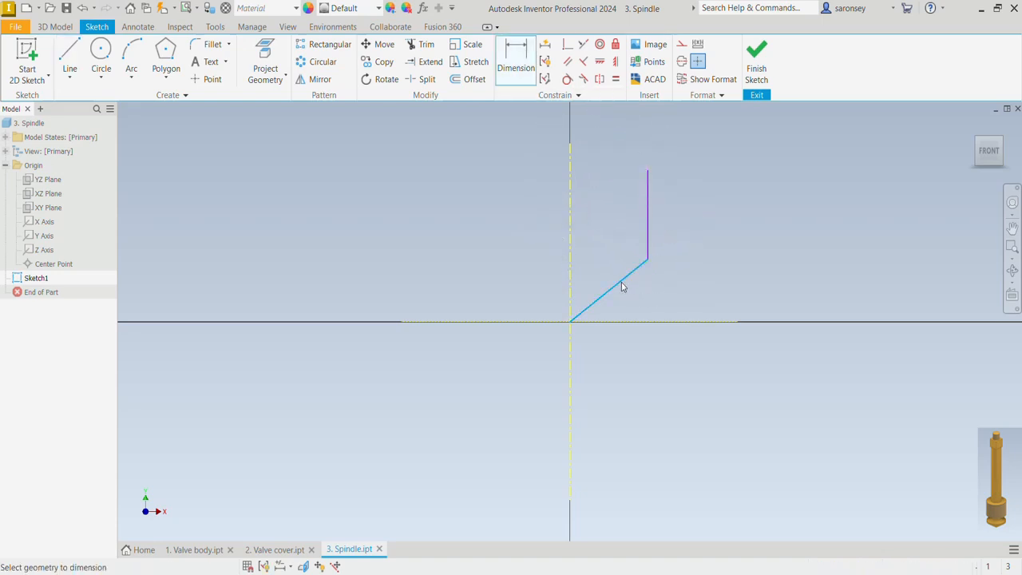
{"action": "left_click", "coordinate": [571, 275]}
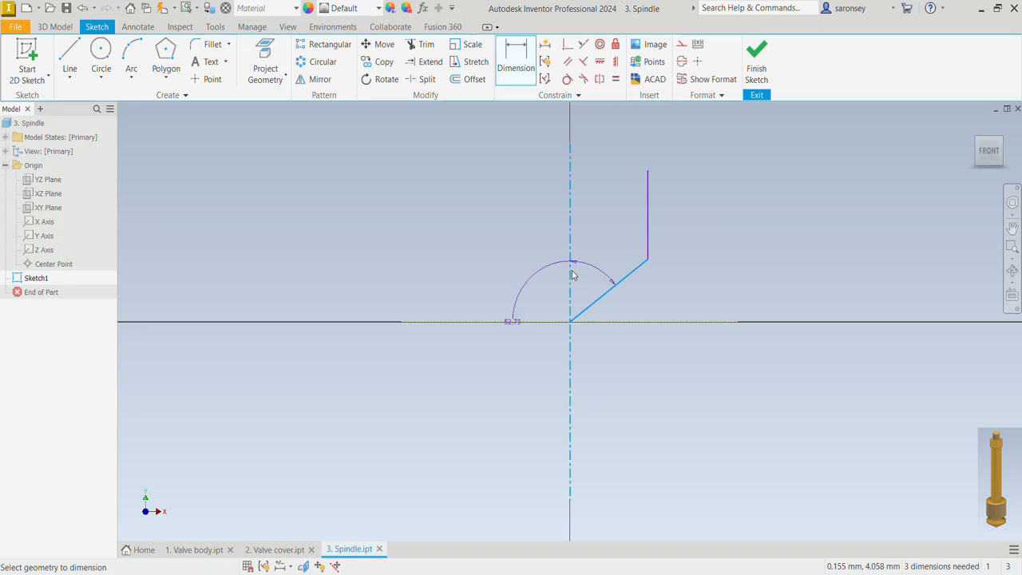
{"action": "left_click", "coordinate": [601, 268]}
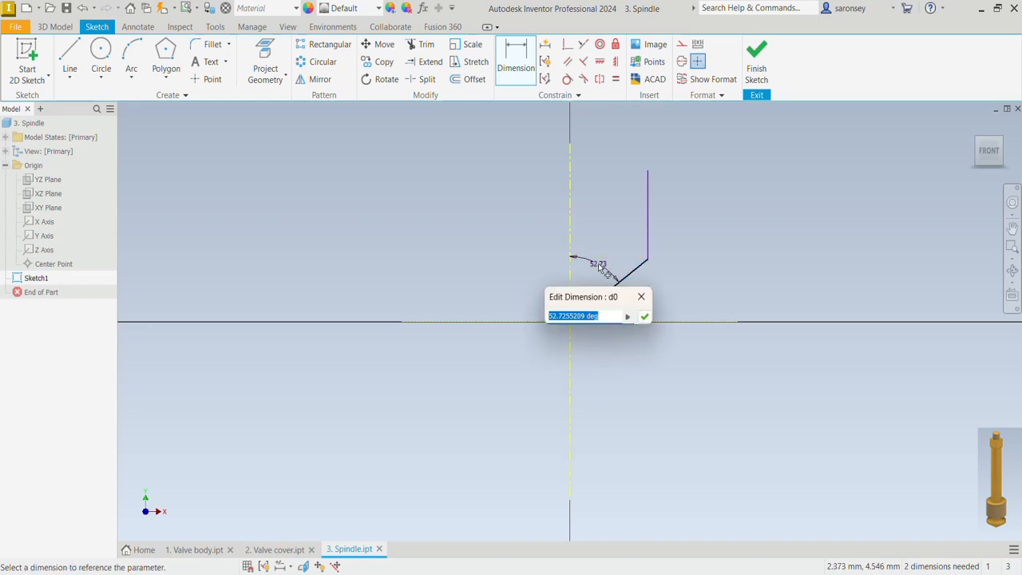
{"action": "type", "text": "45"}
{"action": "key", "text": "Return"}
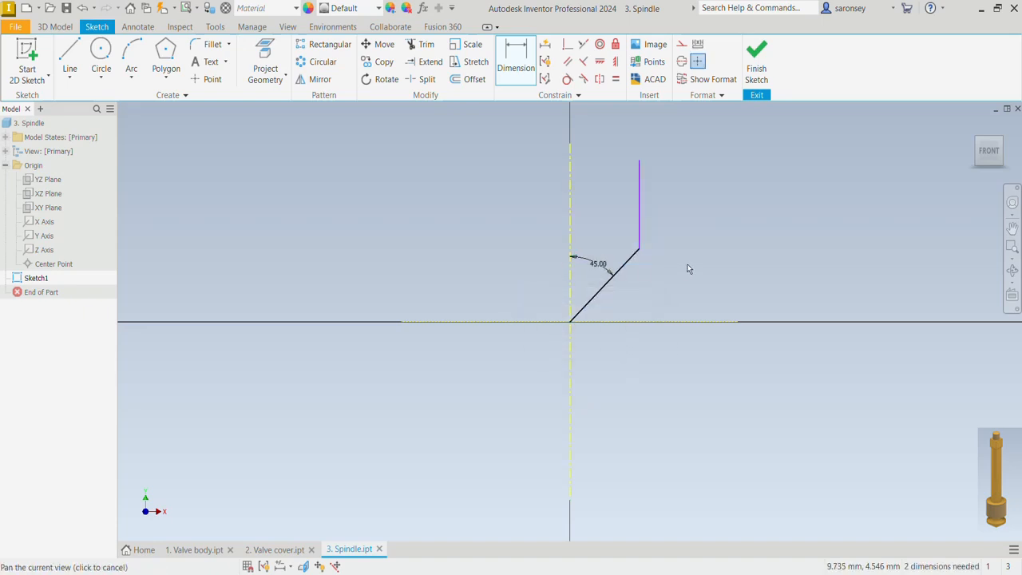
Dimension the length of the short vertical line above the 45-degree line as 3 mm
{"action": "middle_click_drag", "start_coordinate": [687, 267], "coordinate": [670, 329]}
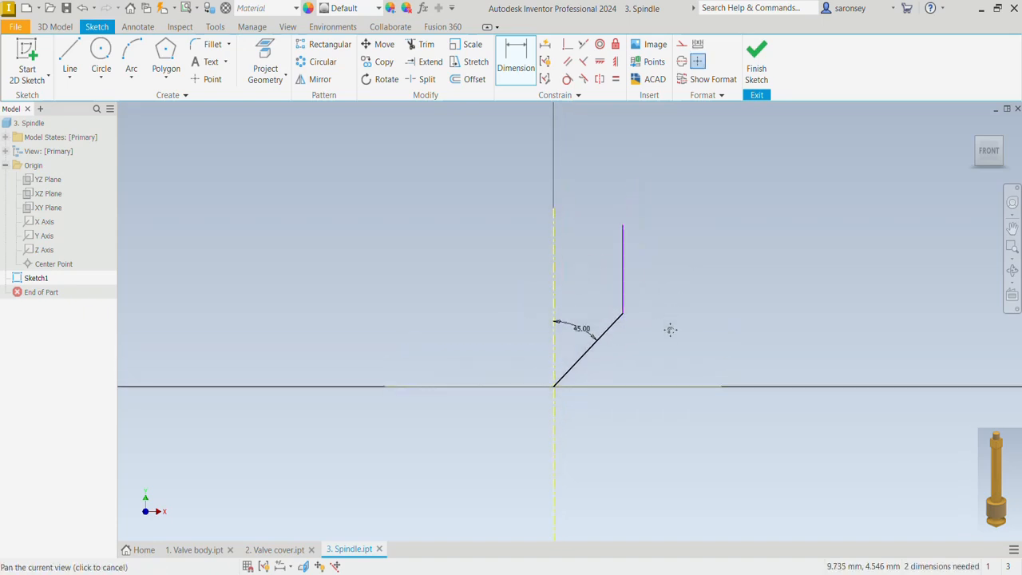
{"action": "left_click", "coordinate": [623, 270]}
{"action": "left_click", "coordinate": [641, 263]}
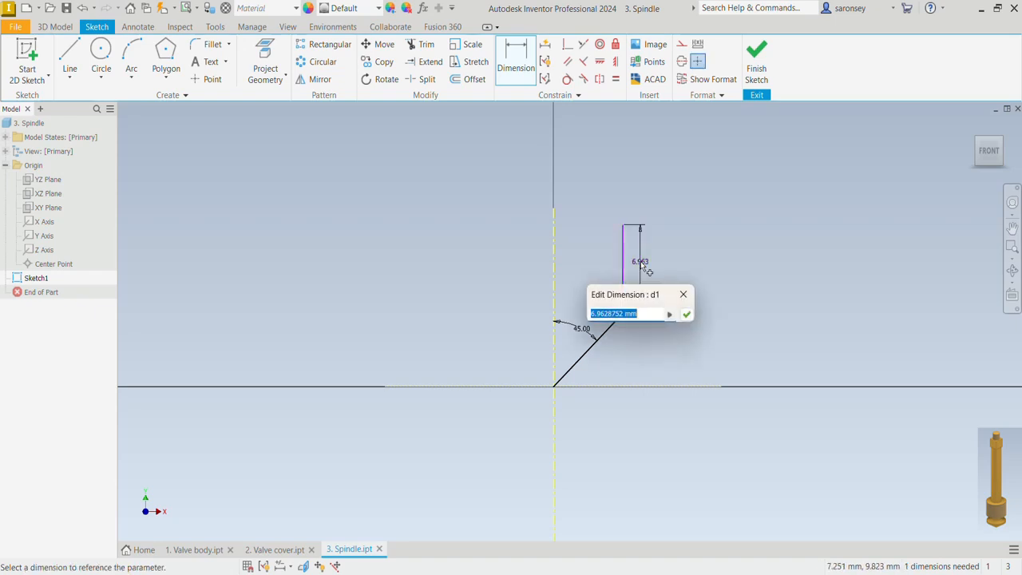
{"action": "type", "text": "3"}
{"action": "key", "text": "Return"}
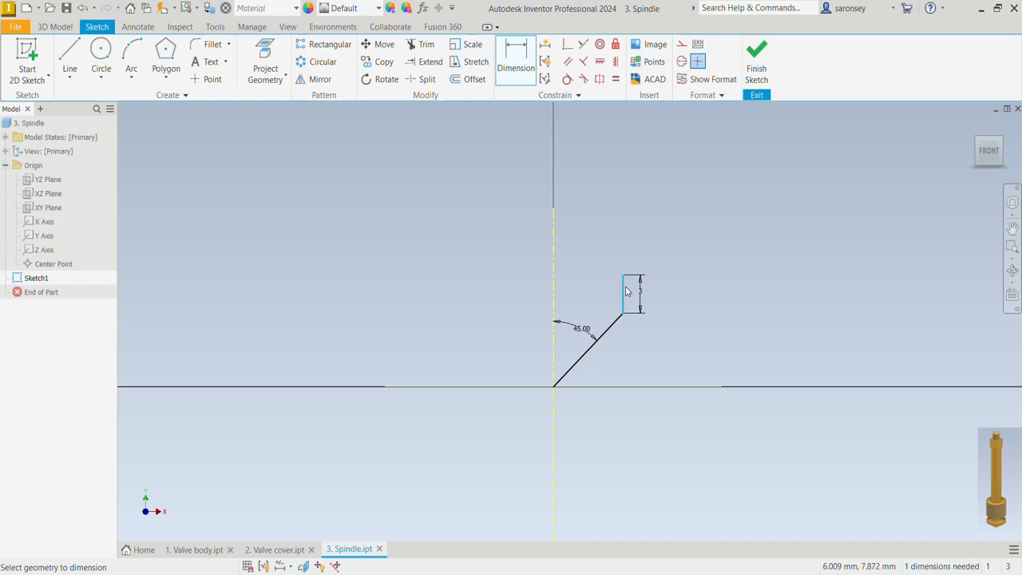
Add a 22 mm diameter dimension between the 3 mm vertical line and the centerline
{"action": "left_click", "coordinate": [554, 292]}
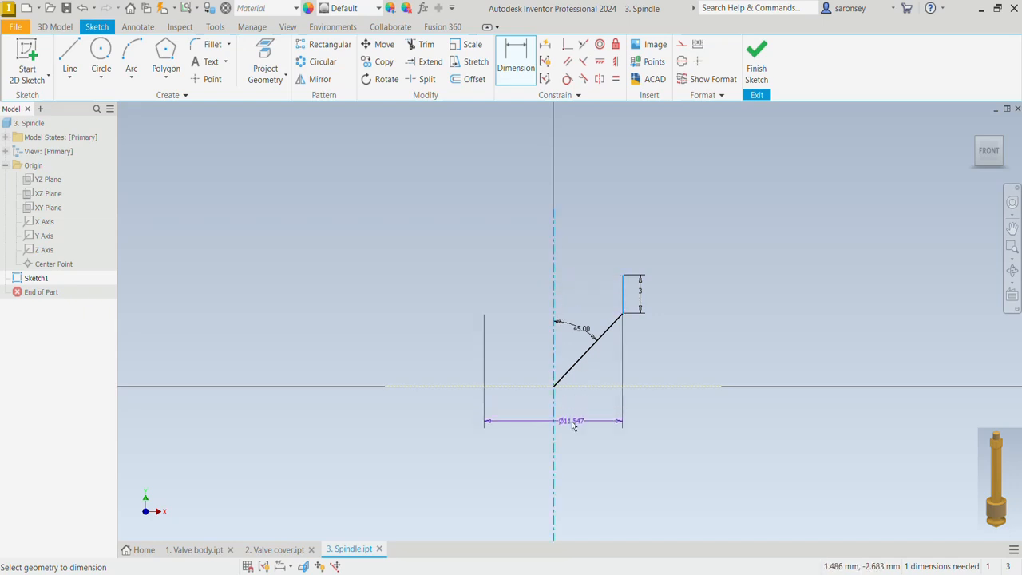
{"action": "left_click", "coordinate": [572, 425]}
{"action": "type", "text": "22"}
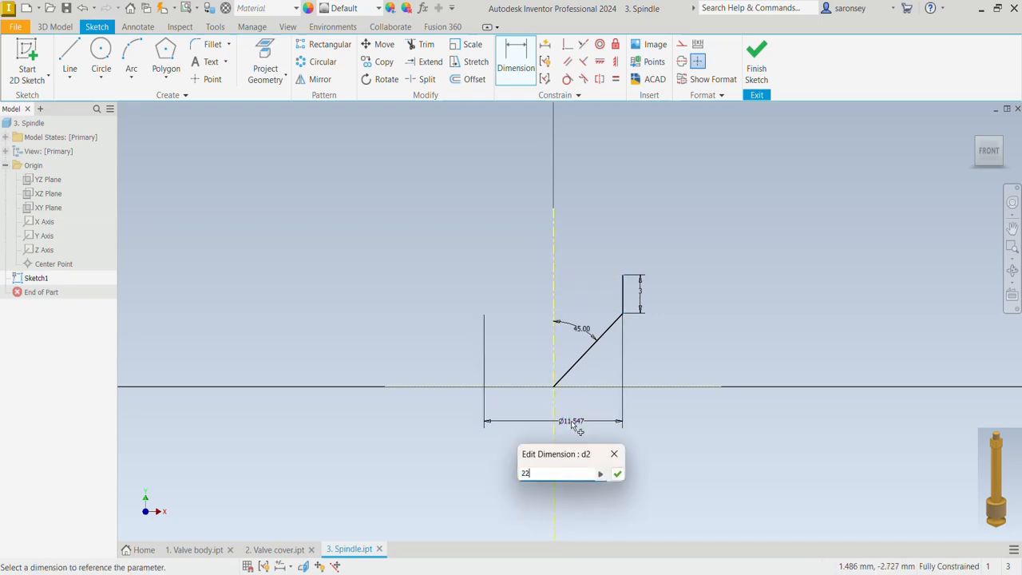
{"action": "key", "text": "Return"}
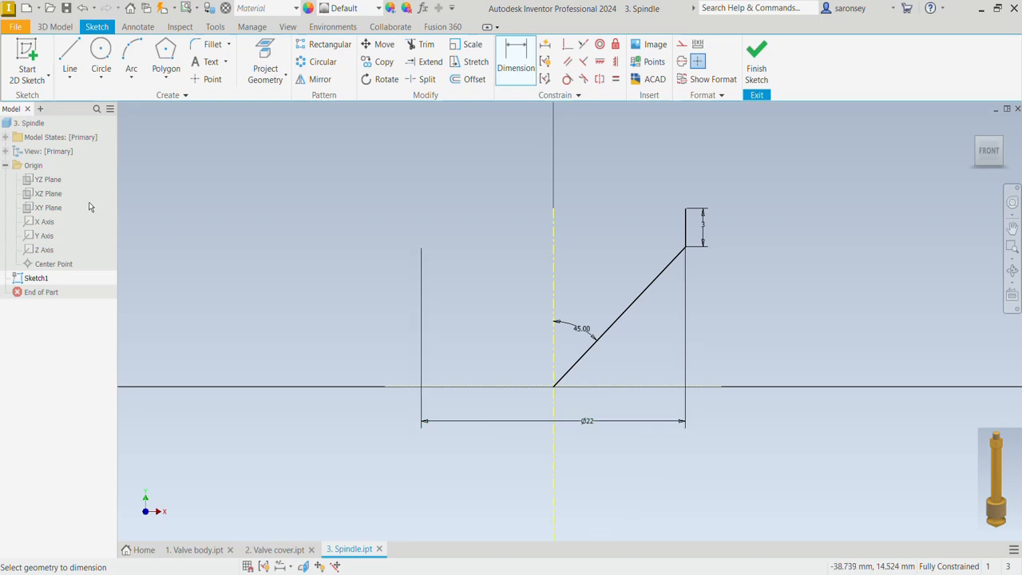
Continue the profile with an inward-sloping line, a vertical line about 5.5 mm, an outward horizontal line about 5.6 mm and a vertical line about 5 mm
{"action": "left_click", "coordinate": [70, 64]}
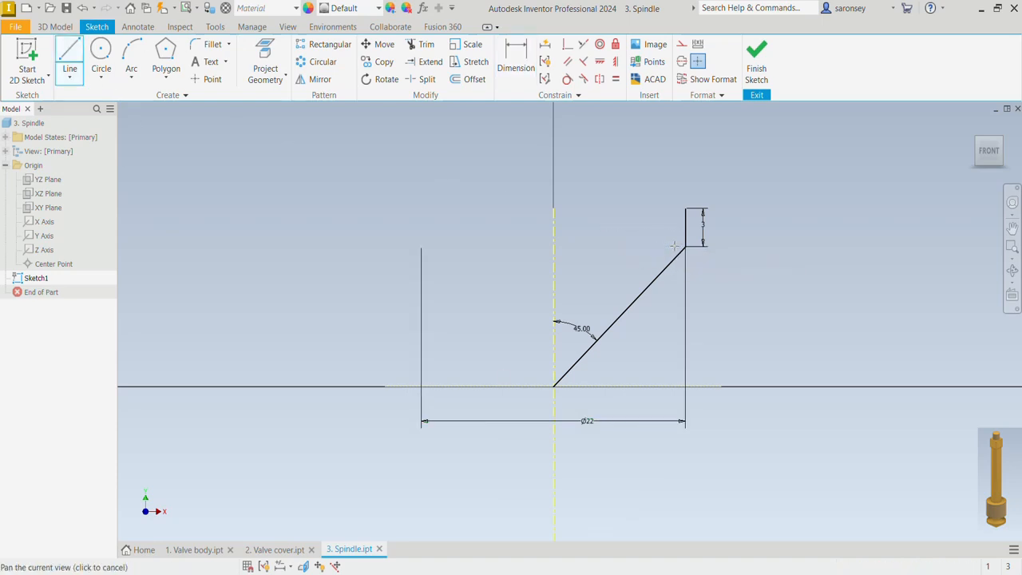
{"action": "middle_click_drag", "start_coordinate": [674, 246], "coordinate": [662, 326]}
{"action": "left_click", "coordinate": [674, 290]}
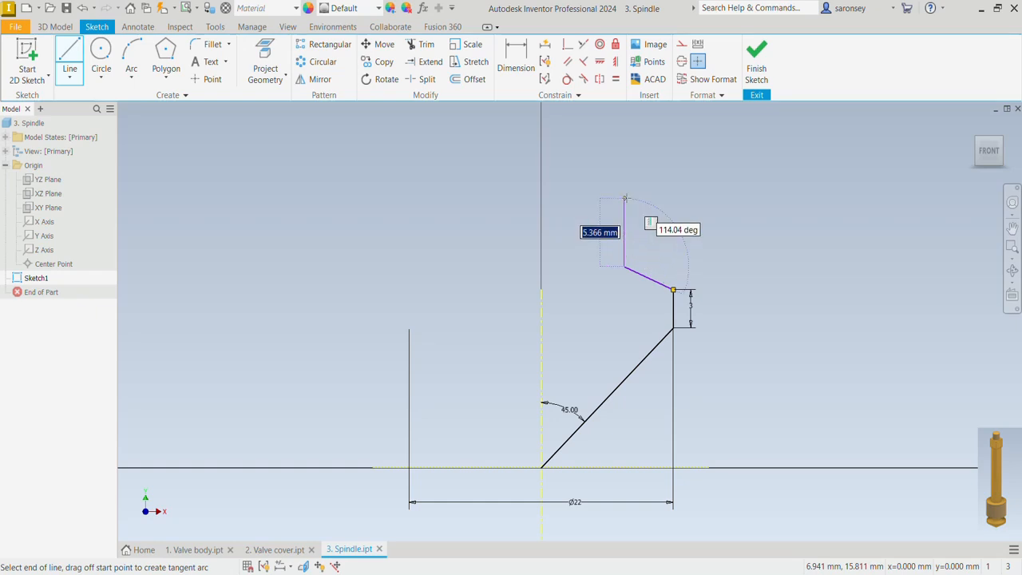
{"action": "left_click", "coordinate": [624, 195]}
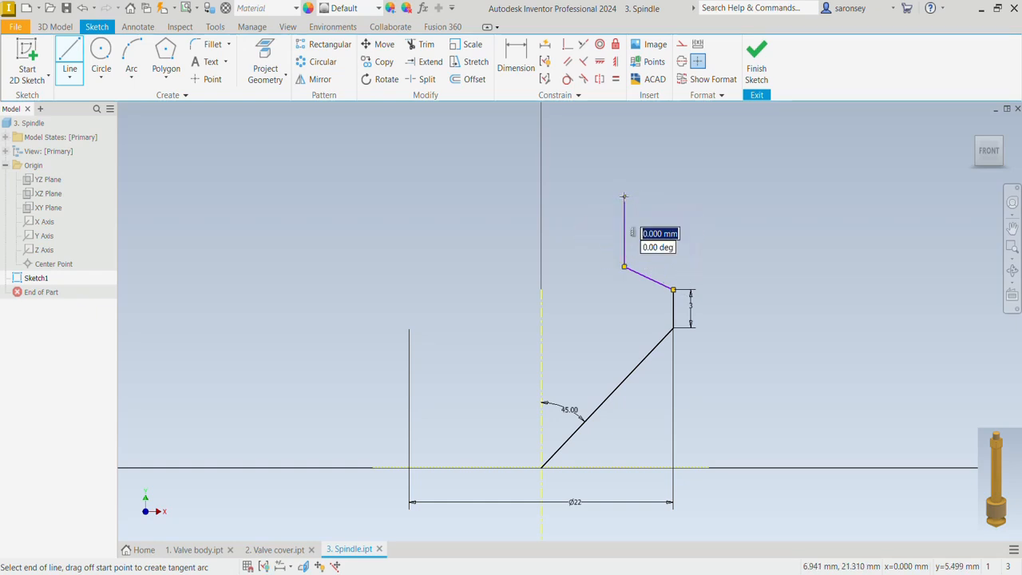
{"action": "left_click", "coordinate": [691, 195]}
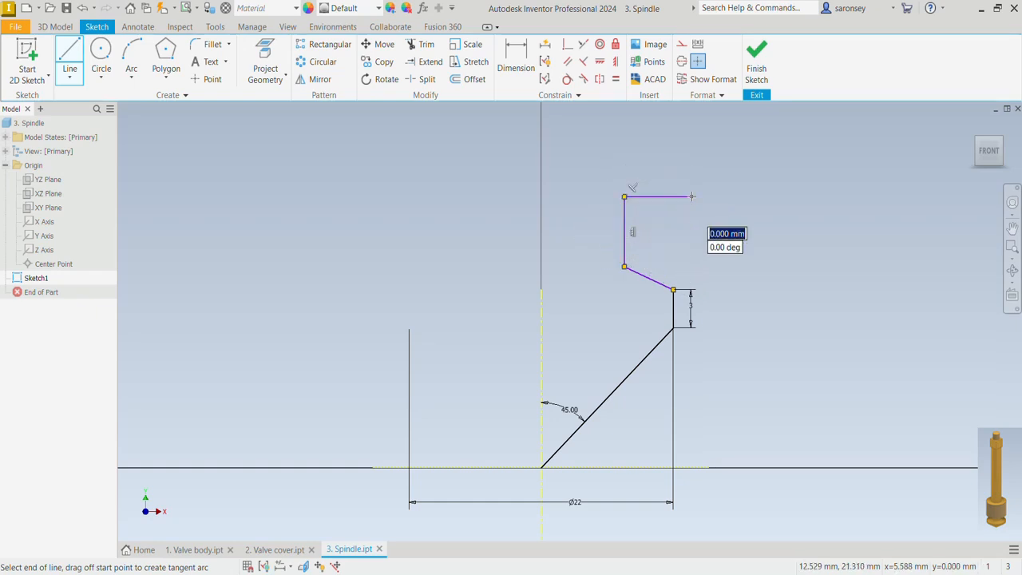
{"action": "left_click", "coordinate": [691, 134]}
Dimension the vertical height of the inward-sloping line as 3 mm
{"action": "key", "text": "d"}
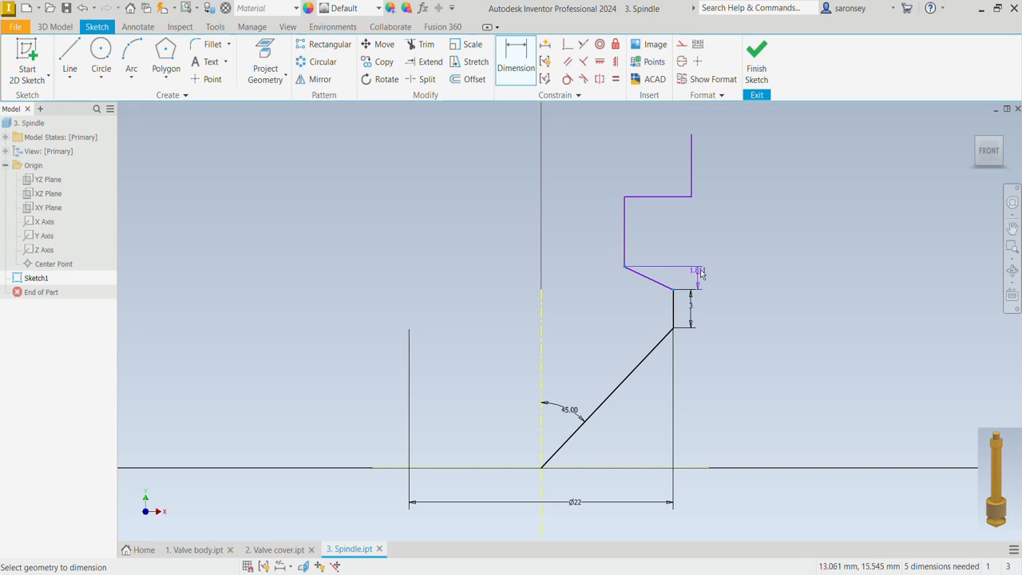
{"action": "left_click", "coordinate": [707, 271]}
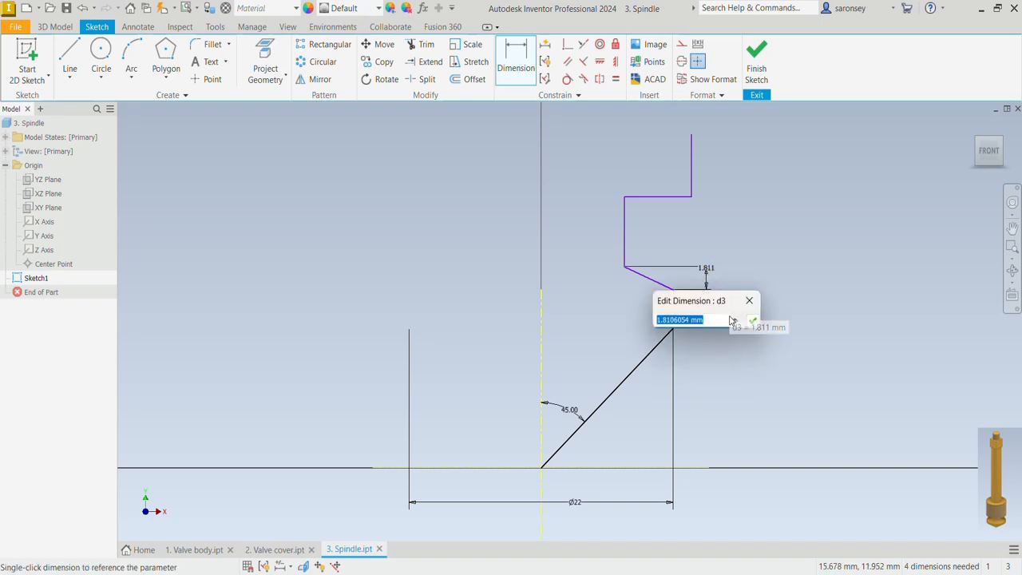
{"action": "type", "text": "3"}
{"action": "key", "text": "Return"}
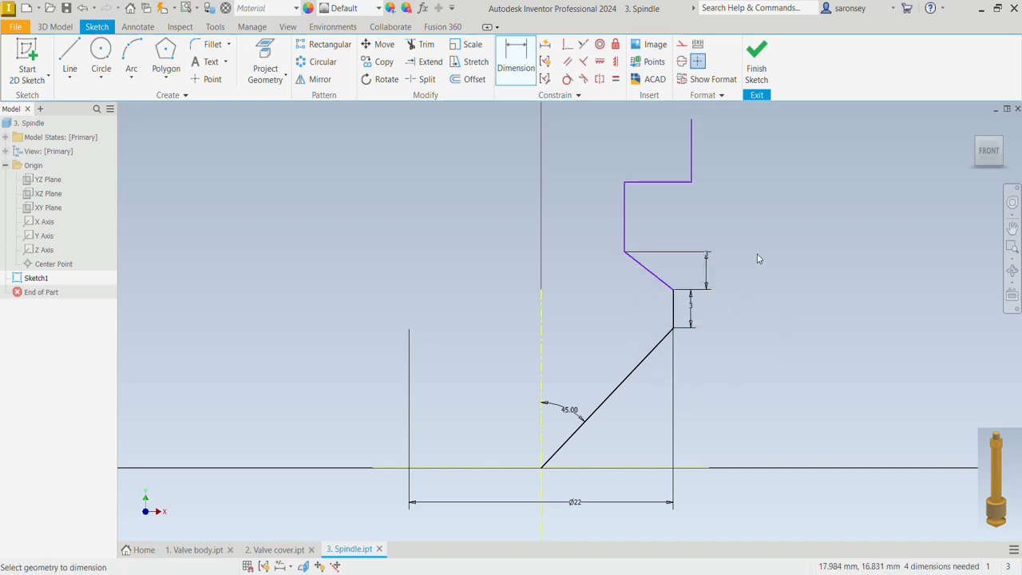
Add a 12 mm diameter dimension between the neck's vertical line and the centerline
{"action": "left_click", "coordinate": [624, 212]}
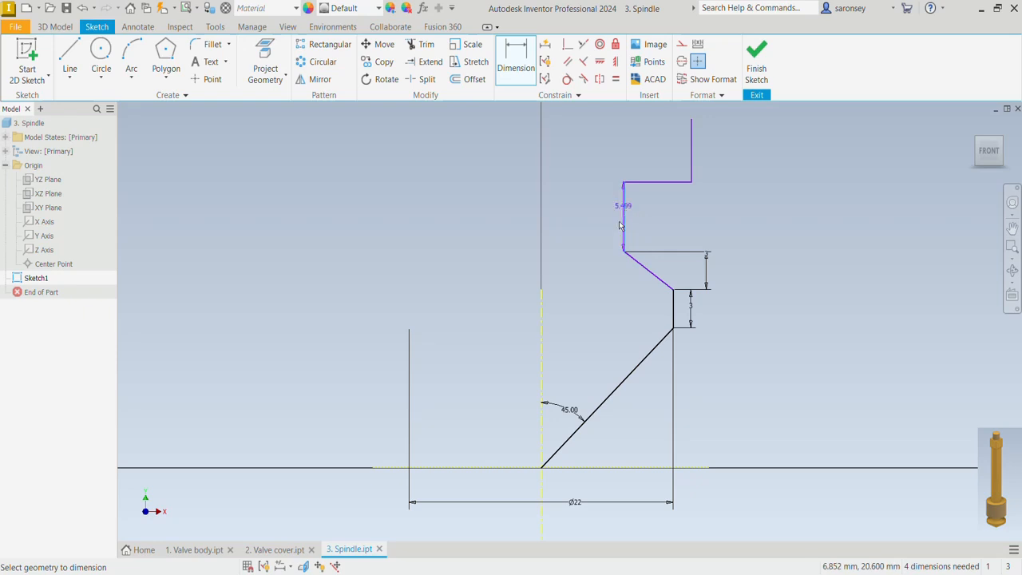
{"action": "left_click", "coordinate": [543, 345]}
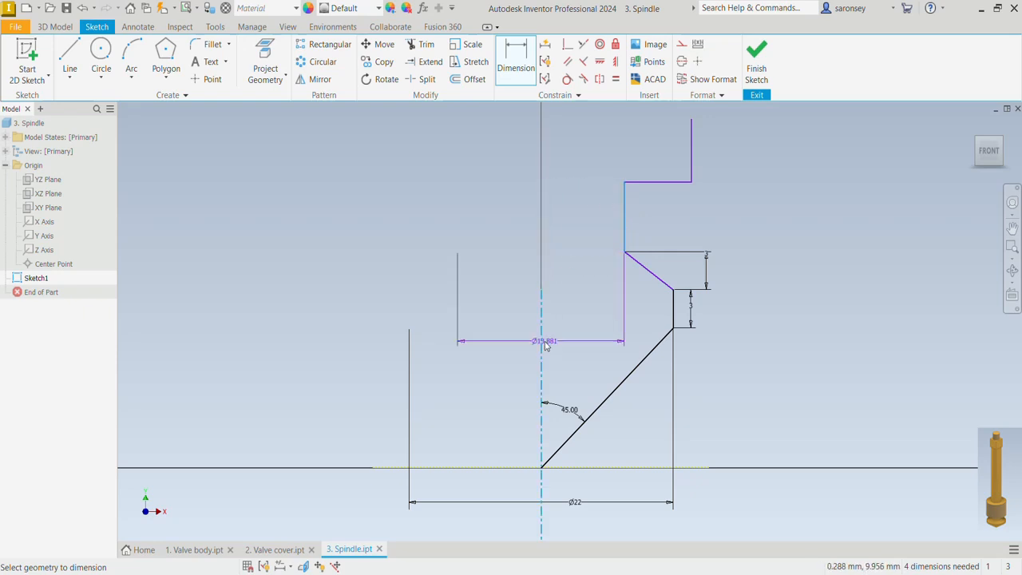
{"action": "left_click", "coordinate": [525, 259]}
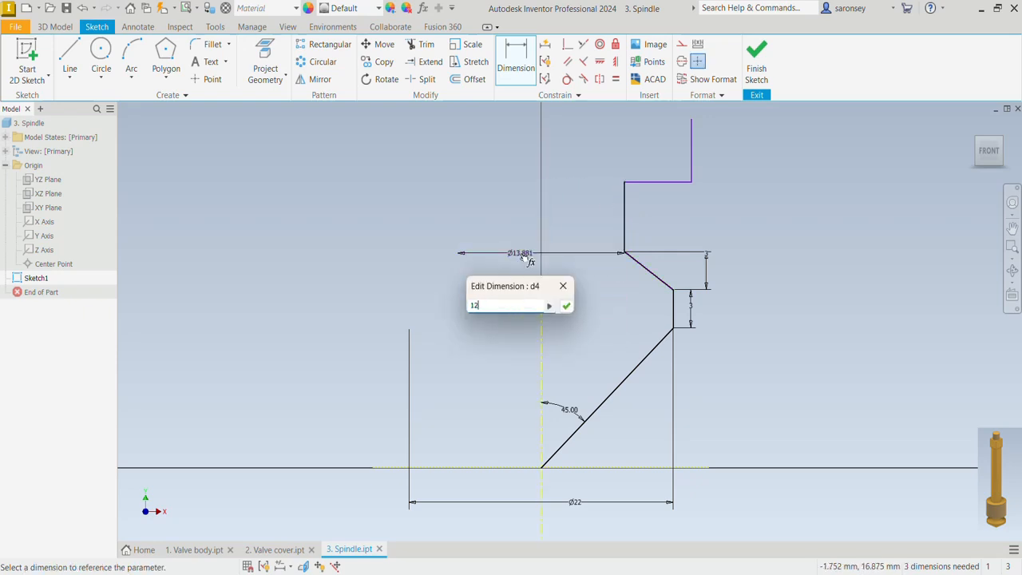
{"action": "key", "text": "Return"}
Dimension the vertical distance from the top of the 45-degree line to the horizontal shoulder above the neck as 13 mm
{"action": "middle_click_drag", "start_coordinate": [825, 262], "coordinate": [814, 307]}
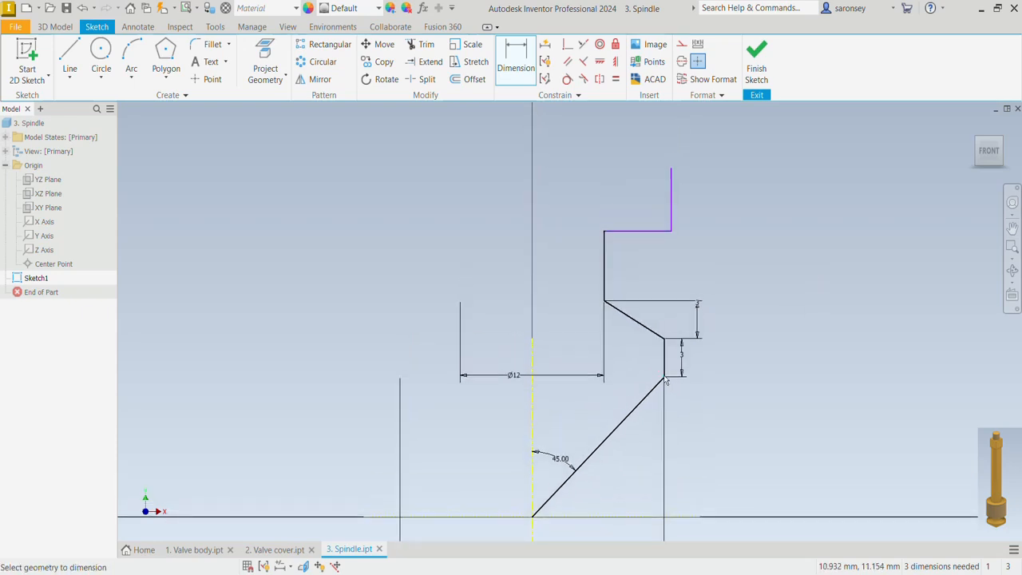
{"action": "left_click", "coordinate": [671, 231]}
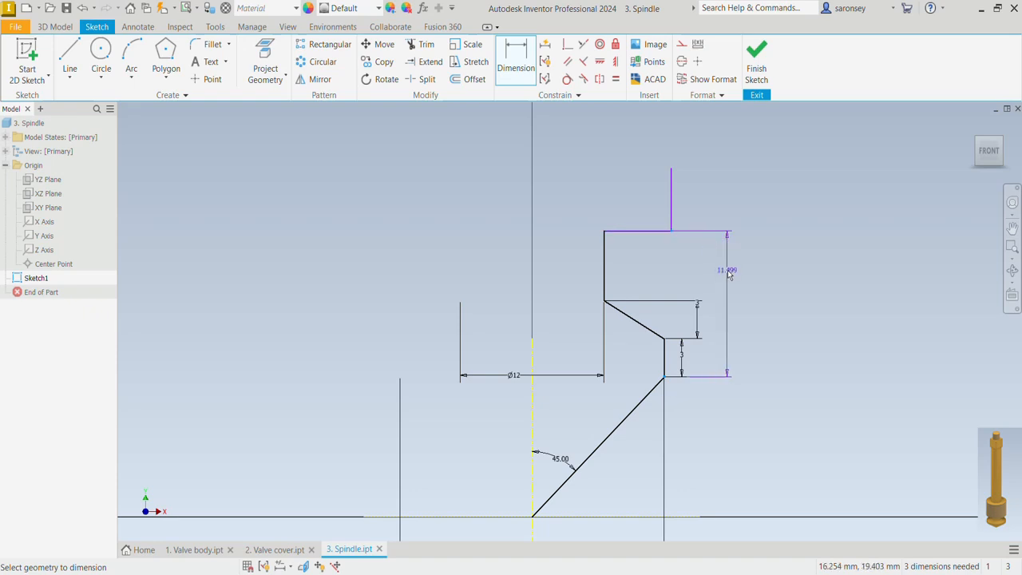
{"action": "left_click", "coordinate": [726, 283]}
{"action": "type", "text": "1"}
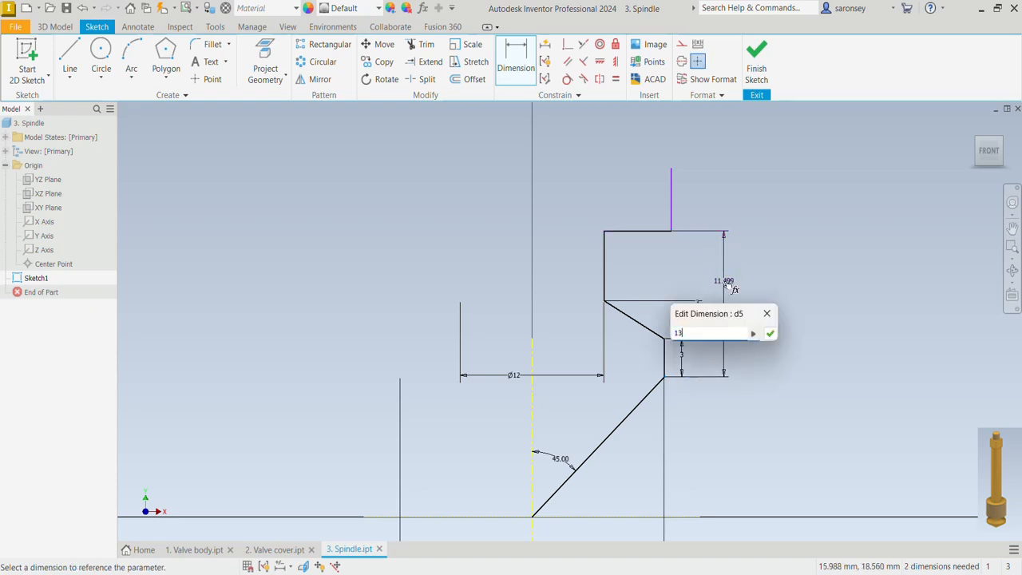
{"action": "type", "text": "3"}
{"action": "key", "text": "Return"}
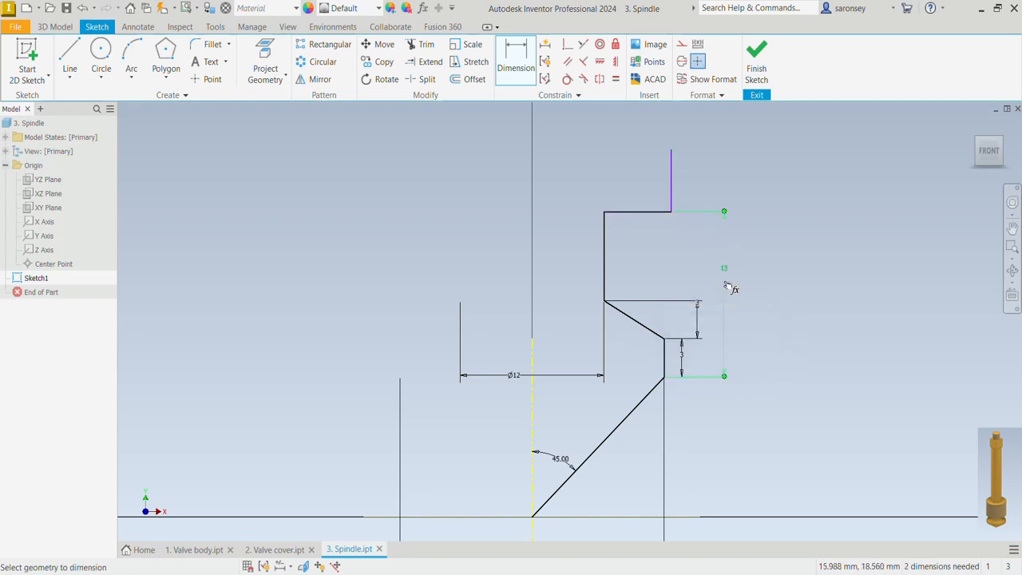
Dimension the length of the vertical line above the neck's shoulder as 24 mm
{"action": "left_click", "coordinate": [673, 165]}
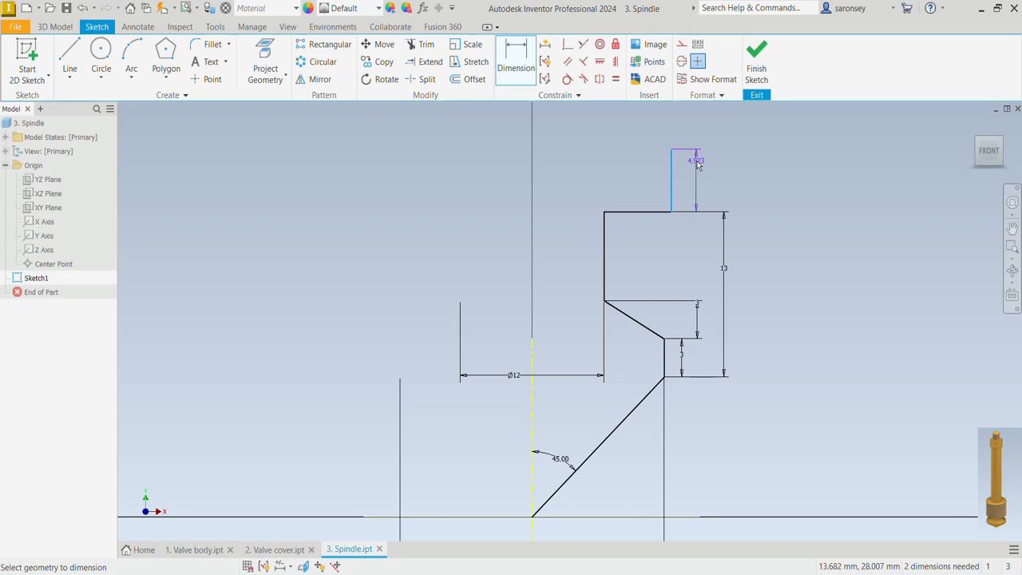
{"action": "left_click", "coordinate": [700, 163]}
{"action": "type", "text": "24"}
{"action": "key", "text": "Return"}
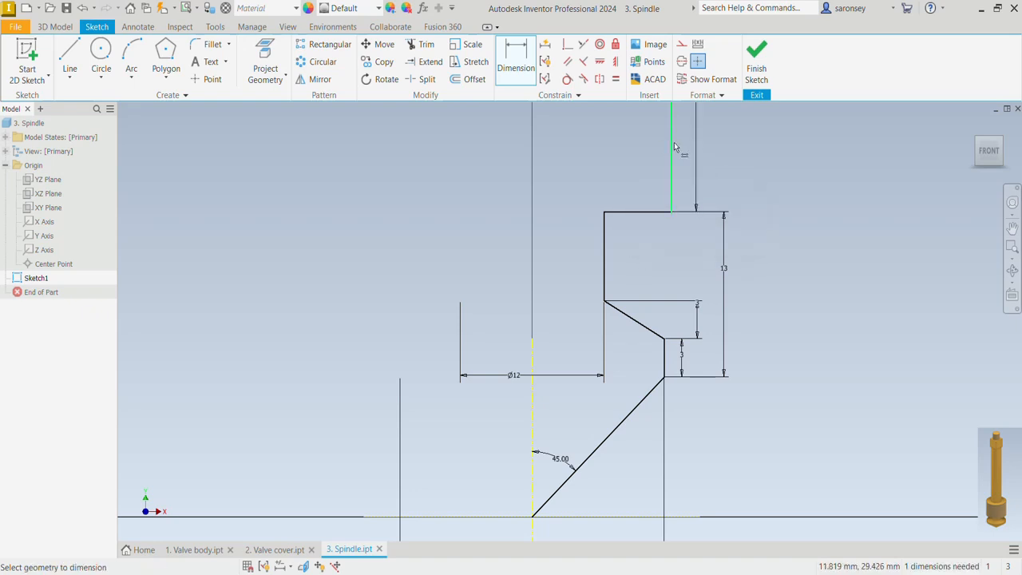
Add a 22.99 mm diameter dimension between the 24 mm vertical line and the centerline
{"action": "left_click", "coordinate": [671, 149]}
{"action": "left_click", "coordinate": [532, 369]}
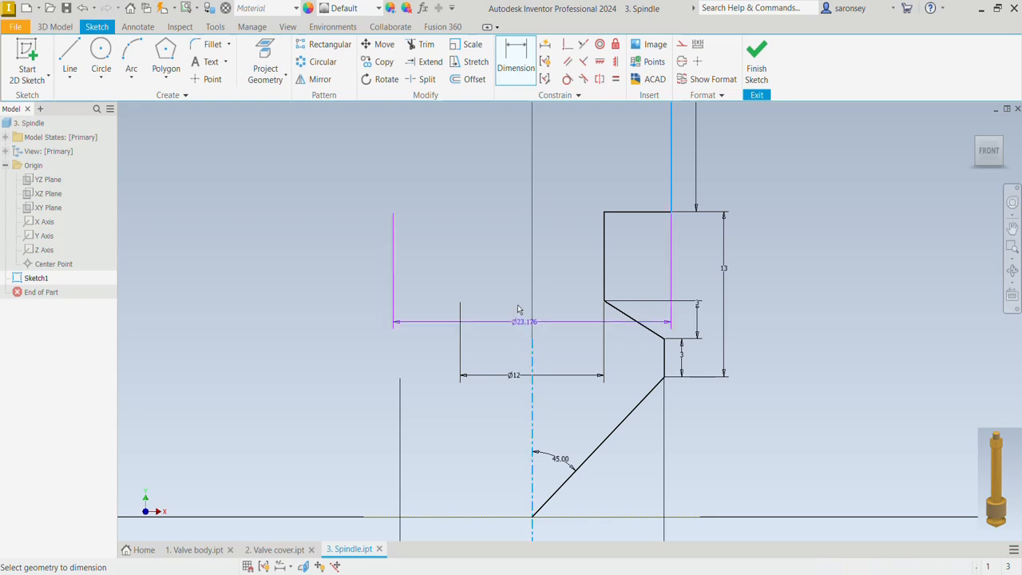
{"action": "left_click", "coordinate": [512, 179]}
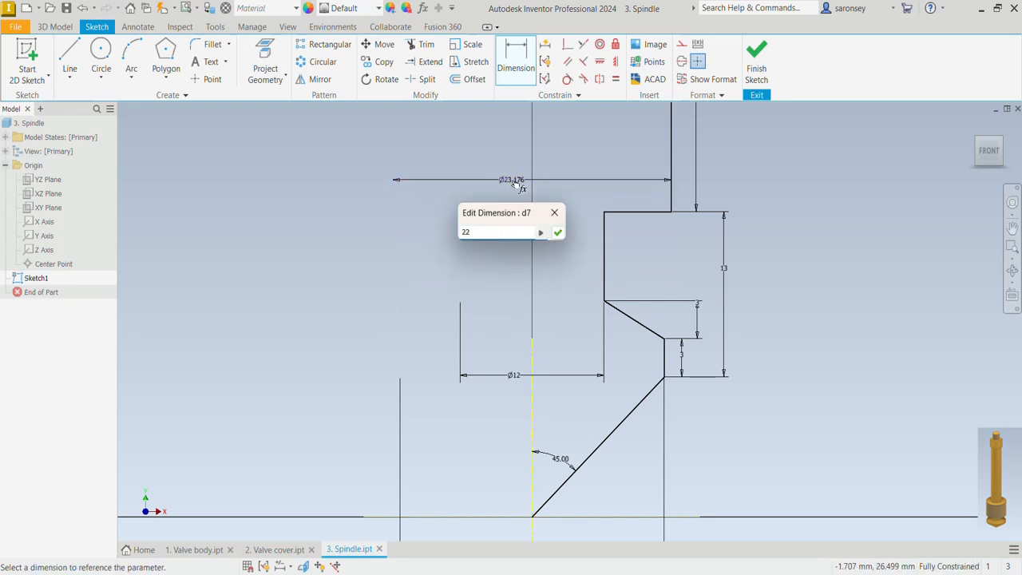
{"action": "key", "text": "Return"}
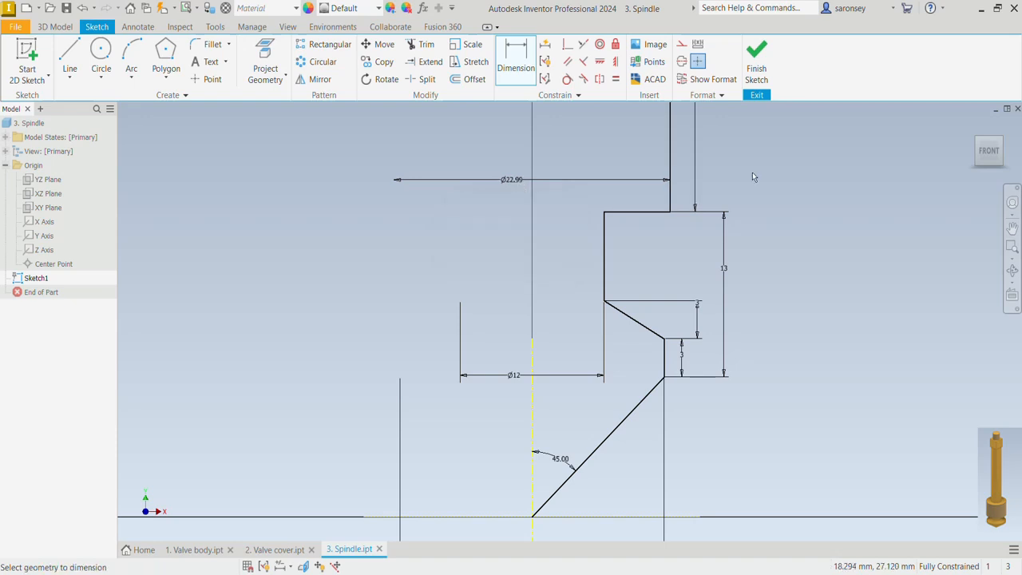
From the top of the 24 mm line, sketch a horizontal line about 9 mm inward, a vertical about 17 mm up, and a short horizontal crossing the axis
{"action": "middle_click_drag", "start_coordinate": [752, 172], "coordinate": [716, 486]}
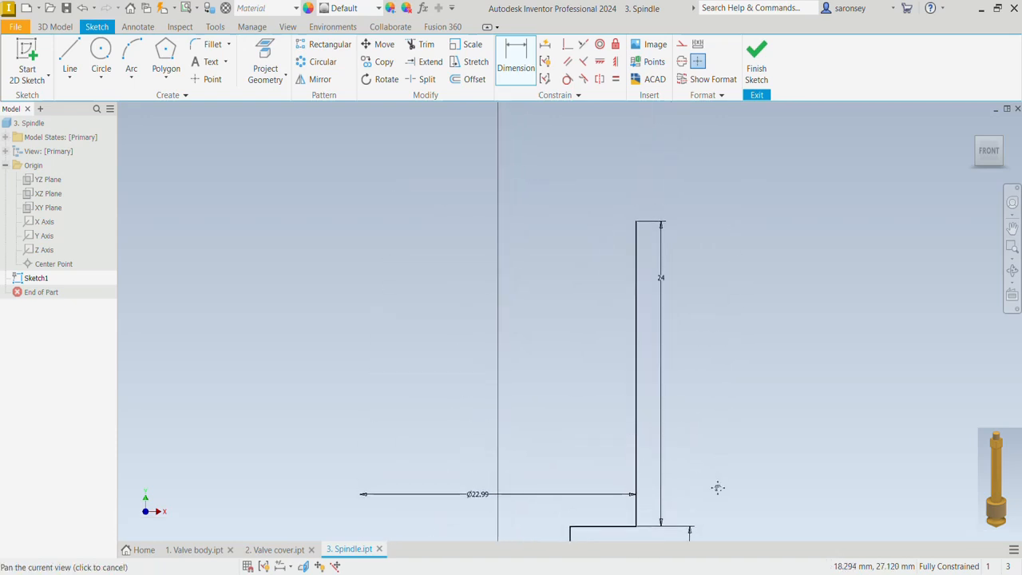
{"action": "left_click", "coordinate": [71, 59]}
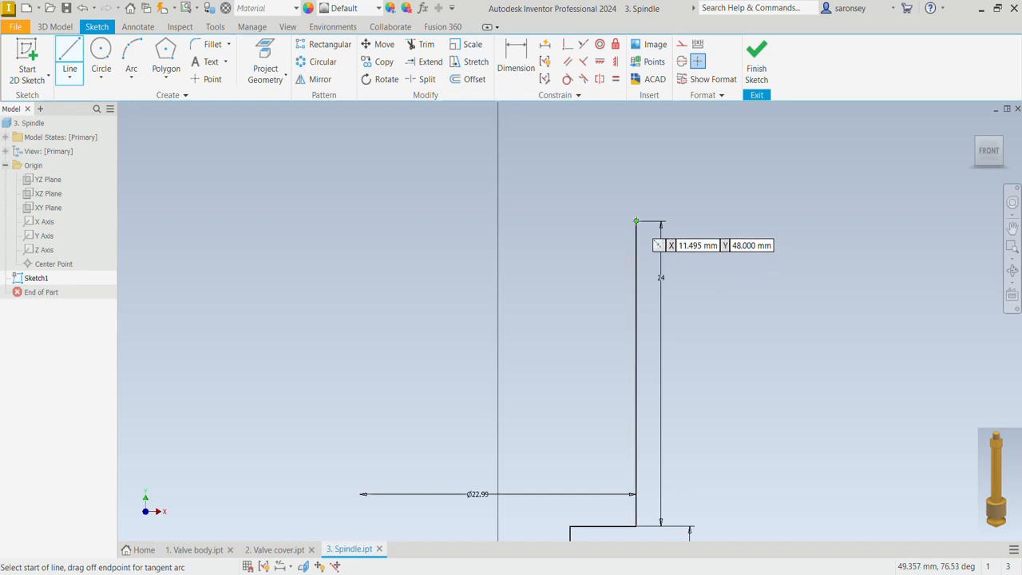
{"action": "left_click", "coordinate": [636, 222]}
{"action": "left_click", "coordinate": [530, 221]}
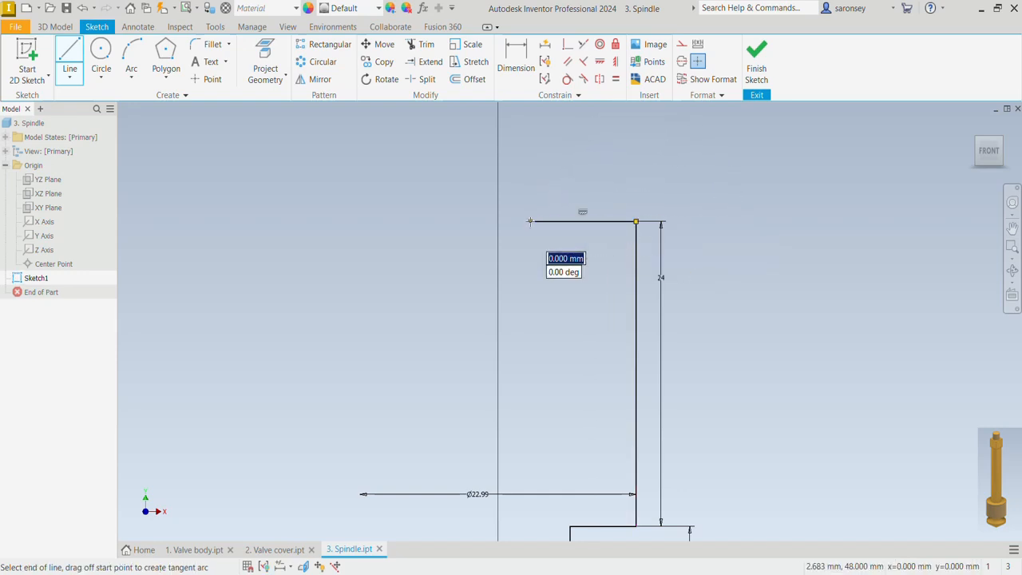
{"action": "middle_click_drag", "start_coordinate": [530, 222], "coordinate": [539, 343]}
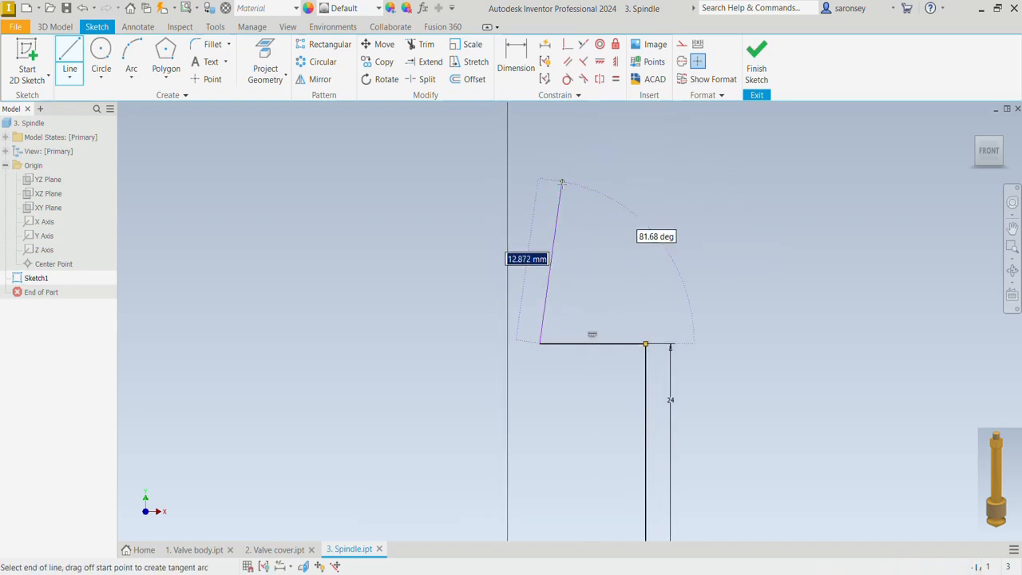
{"action": "left_click", "coordinate": [540, 125]}
{"action": "left_click", "coordinate": [489, 125]}
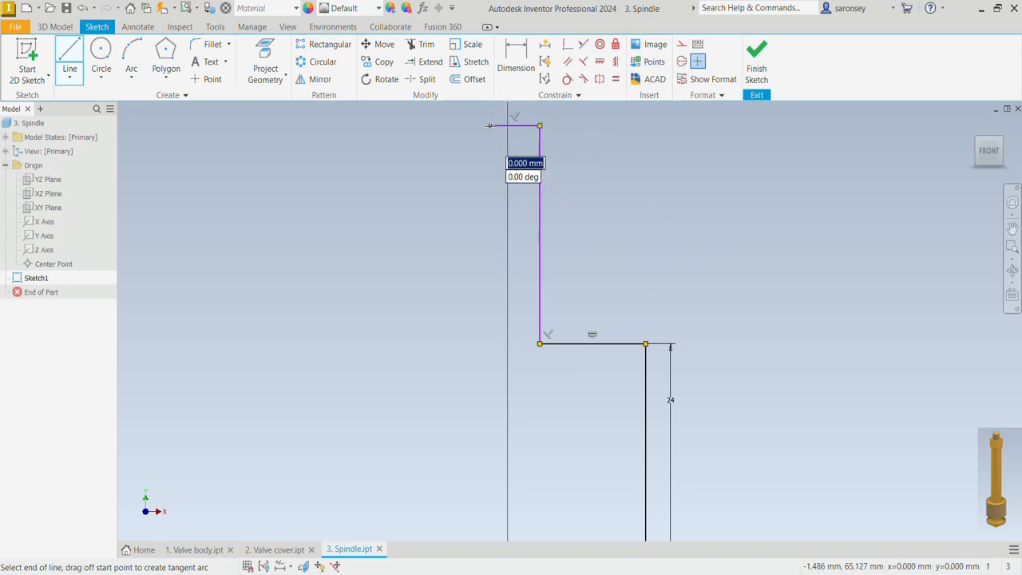
{"action": "key", "text": "Escape"}
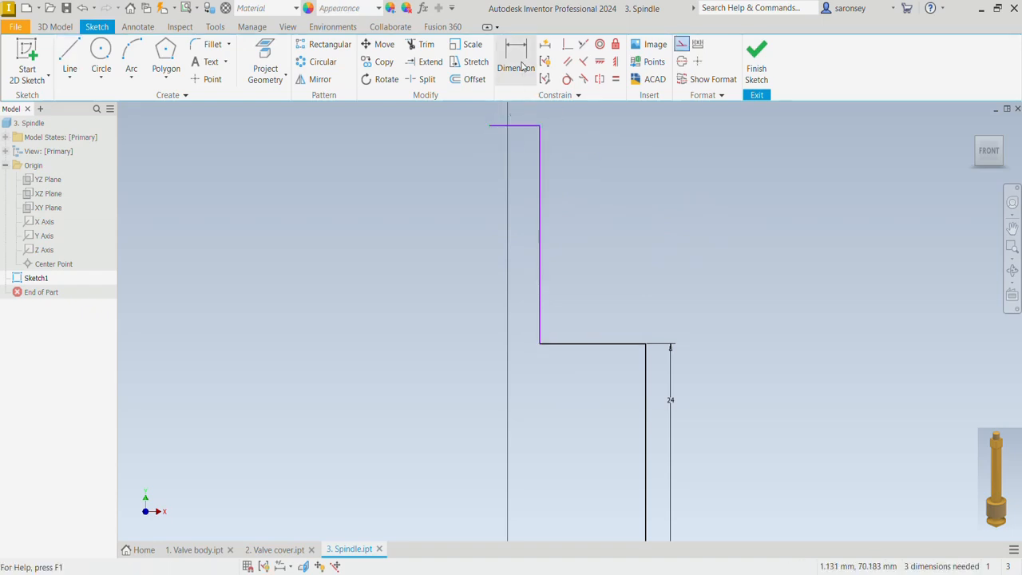
Dimension the length of the narrow stem's vertical line above the 24 mm section
{"action": "left_click", "coordinate": [530, 79]}
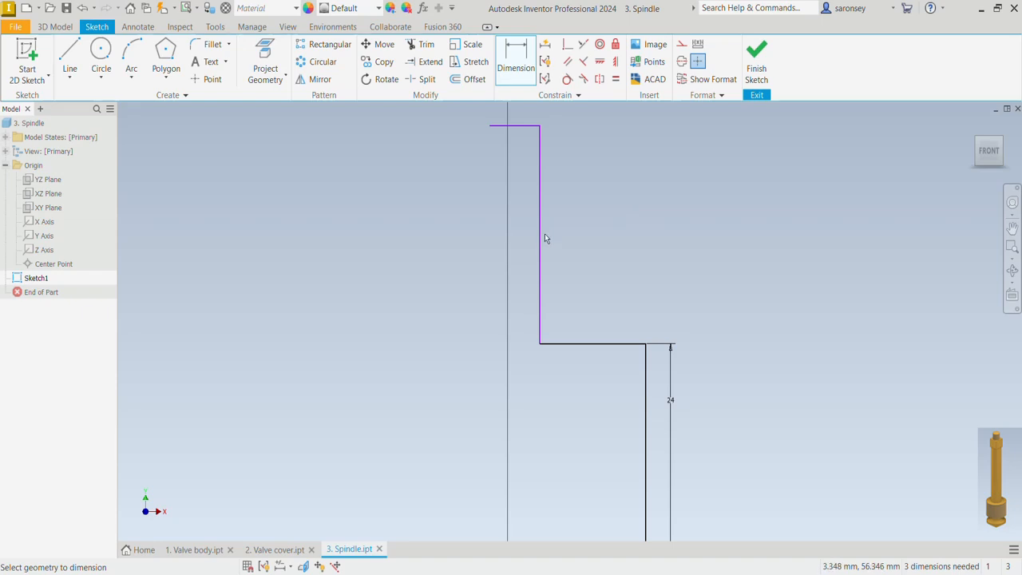
{"action": "left_click", "coordinate": [541, 211]}
{"action": "left_click", "coordinate": [563, 214]}
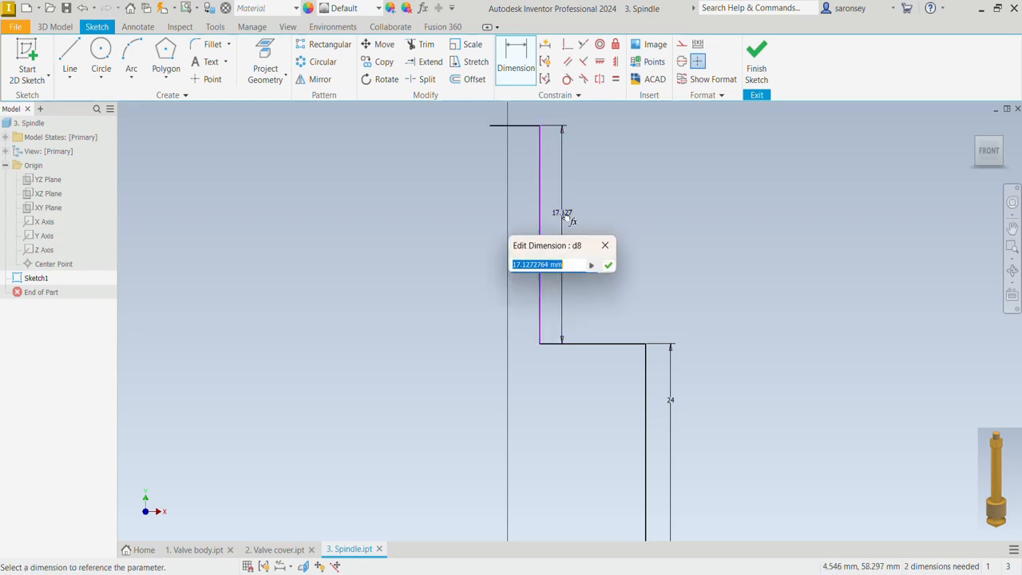
{"action": "type", "text": "9"}
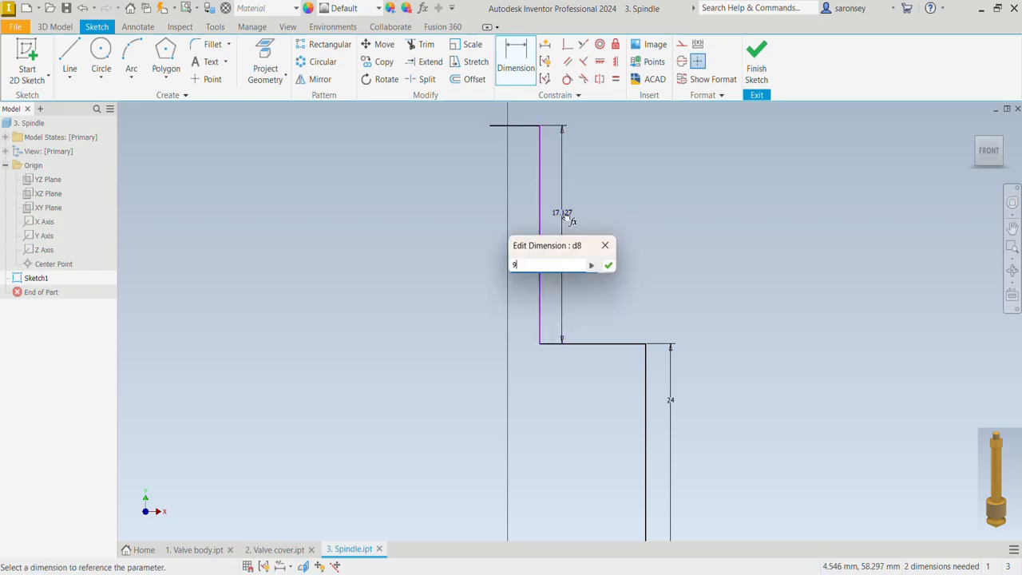
{"action": "key", "text": "Return"}
{"action": "scroll", "coordinate": [563, 216], "scroll_direction": "up", "scroll_amount": 3}
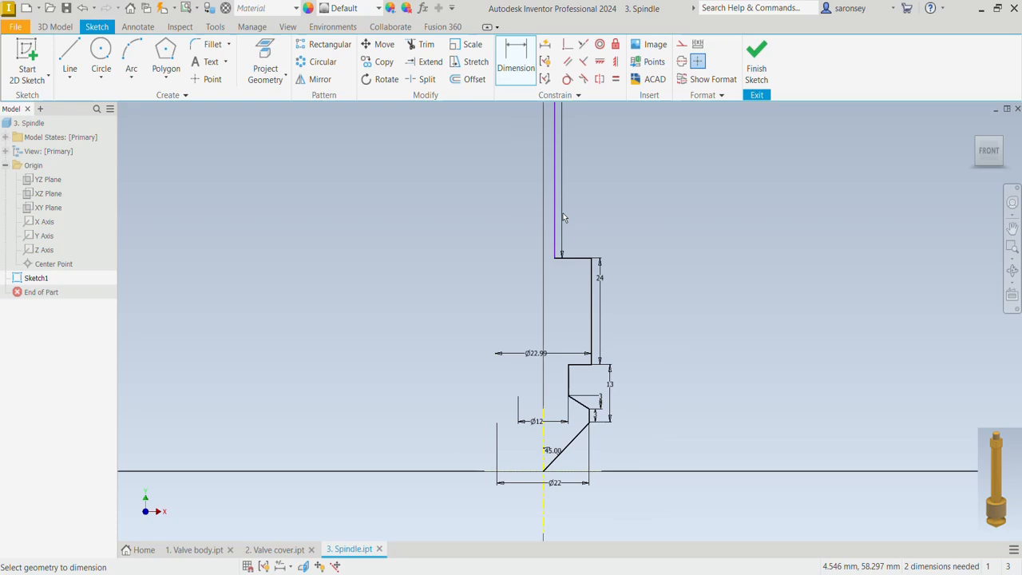
Add a 12 mm diameter dimension between the long stem's vertical line and the centerline
{"action": "middle_click_drag", "start_coordinate": [611, 232], "coordinate": [618, 252]}
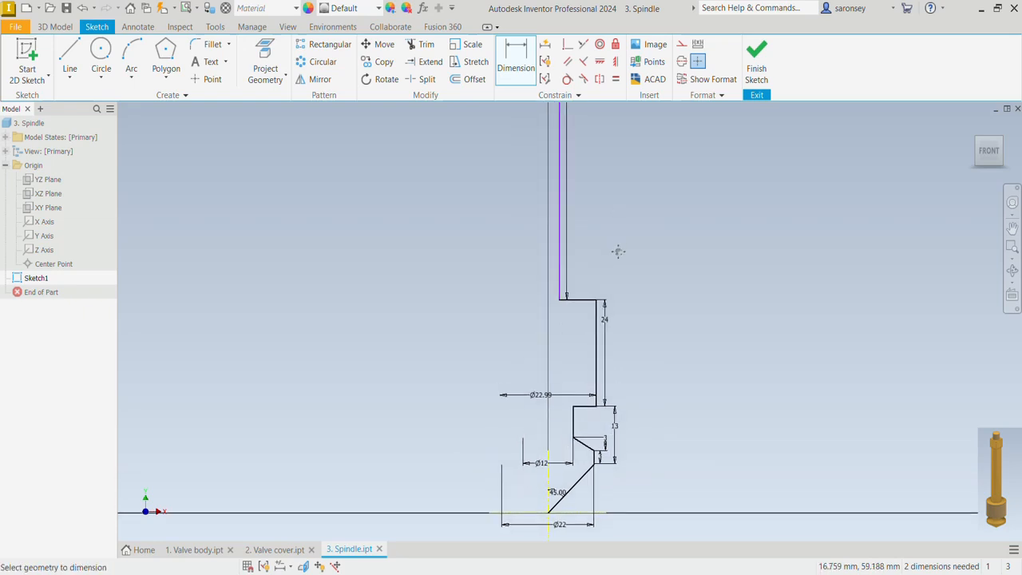
{"action": "left_click", "coordinate": [562, 249]}
{"action": "left_click", "coordinate": [549, 481]}
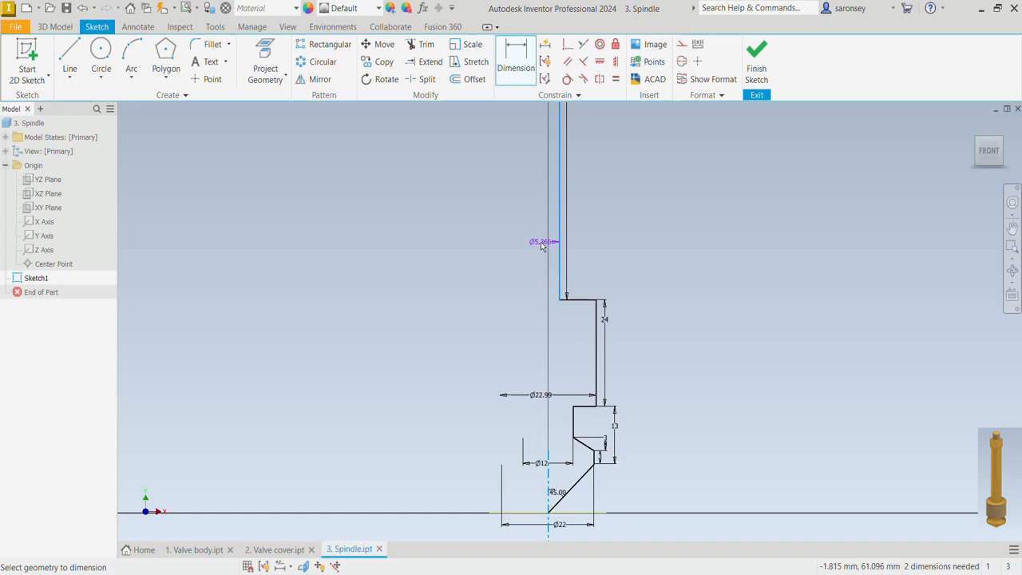
{"action": "left_click", "coordinate": [540, 246]}
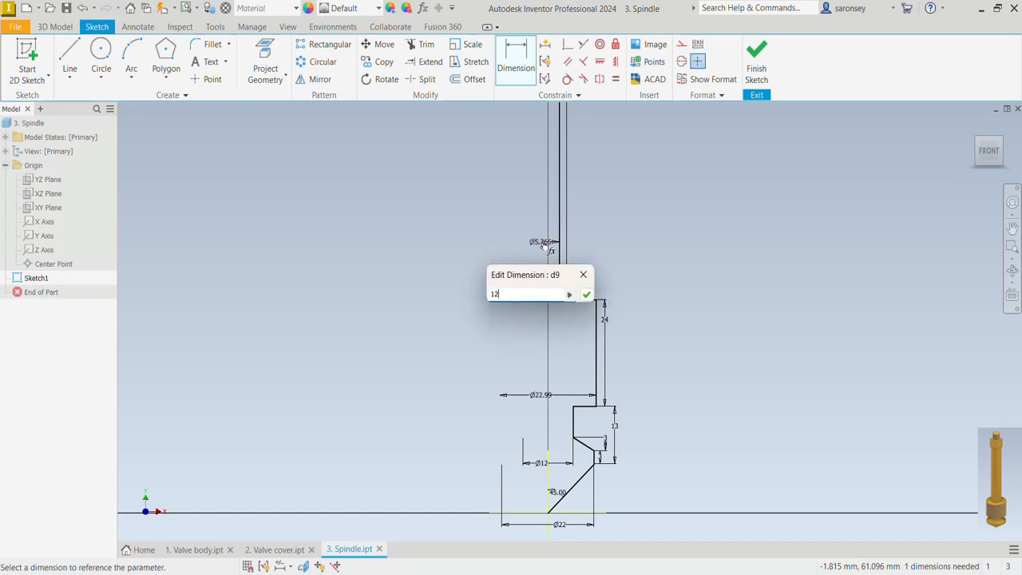
{"action": "key", "text": "Return"}
Align the free end of the stem's short top line with the sketch origin using a Vertical constraint
{"action": "middle_click_drag", "start_coordinate": [627, 215], "coordinate": [626, 525]}
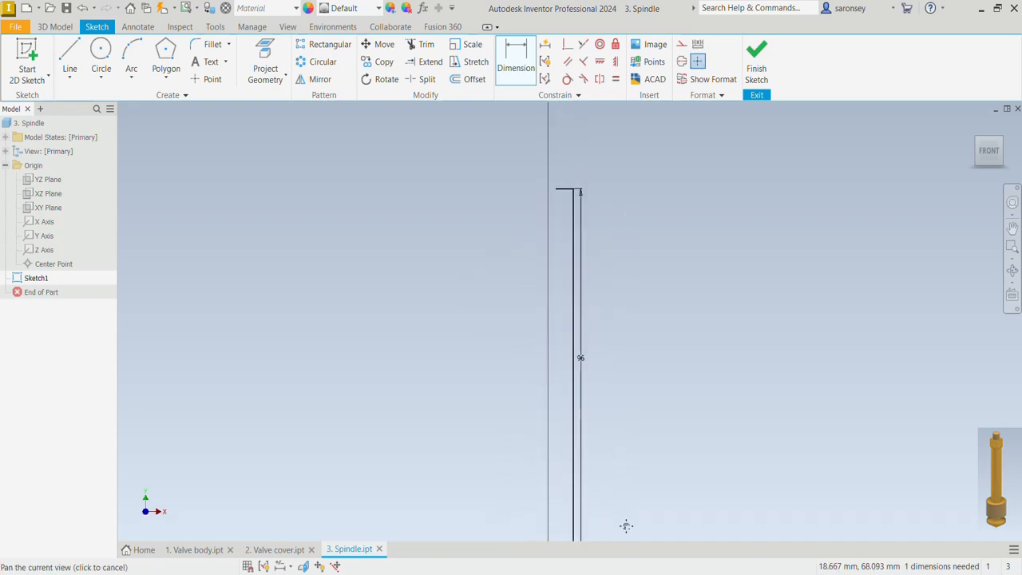
{"action": "left_click", "coordinate": [615, 65]}
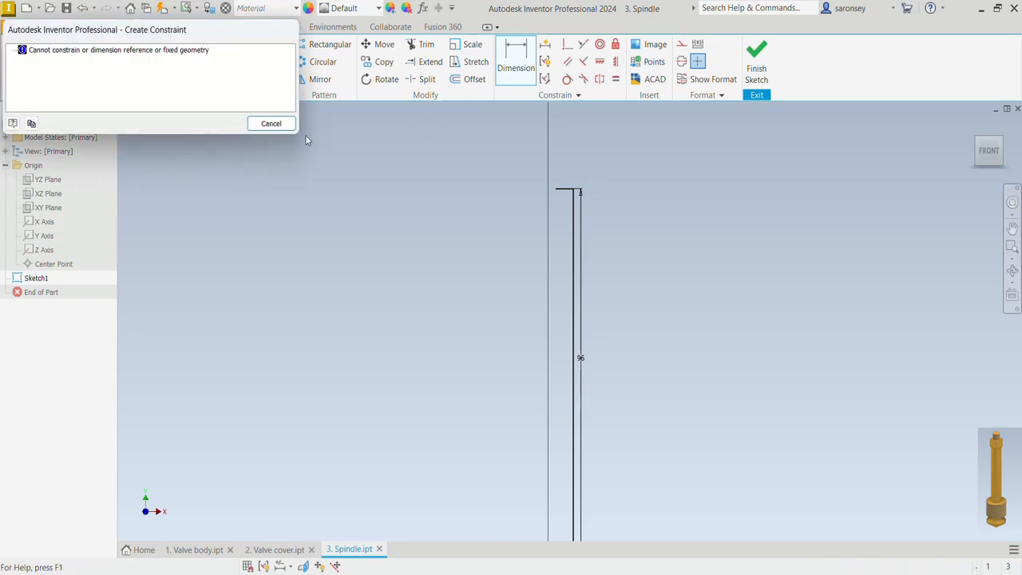
{"action": "left_click", "coordinate": [276, 123]}
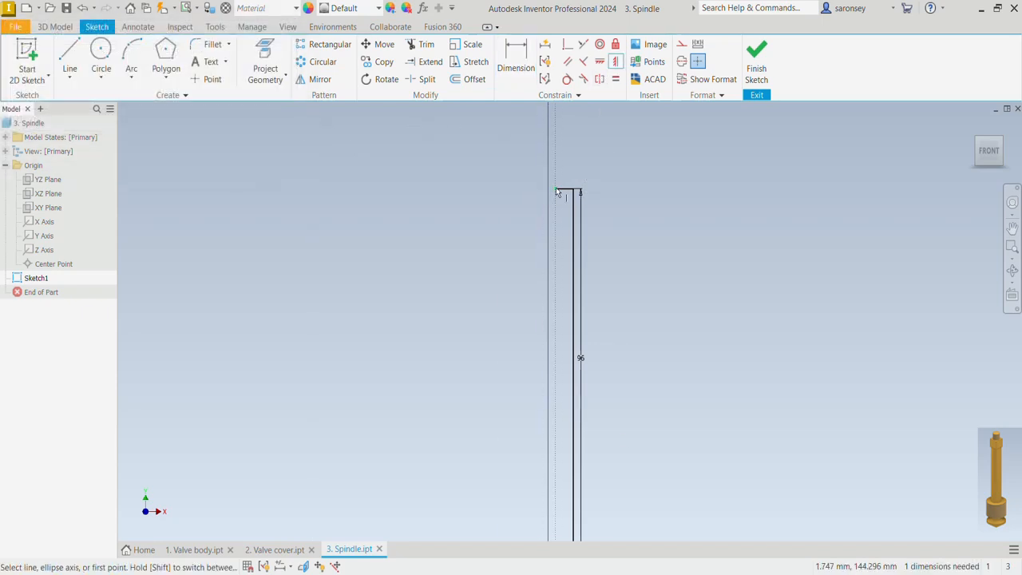
{"action": "left_click", "coordinate": [557, 192]}
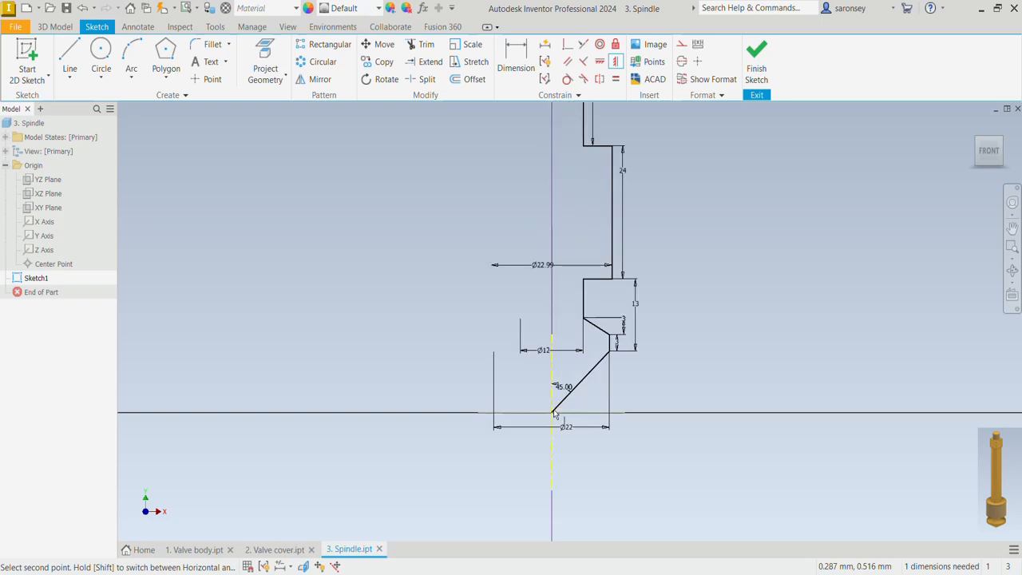
{"action": "left_click", "coordinate": [553, 412]}
Close the half profile with a 144 mm vertical line along the axis from the stem's top end down to the origin
{"action": "scroll", "coordinate": [684, 192], "scroll_direction": "down", "scroll_amount": 3}
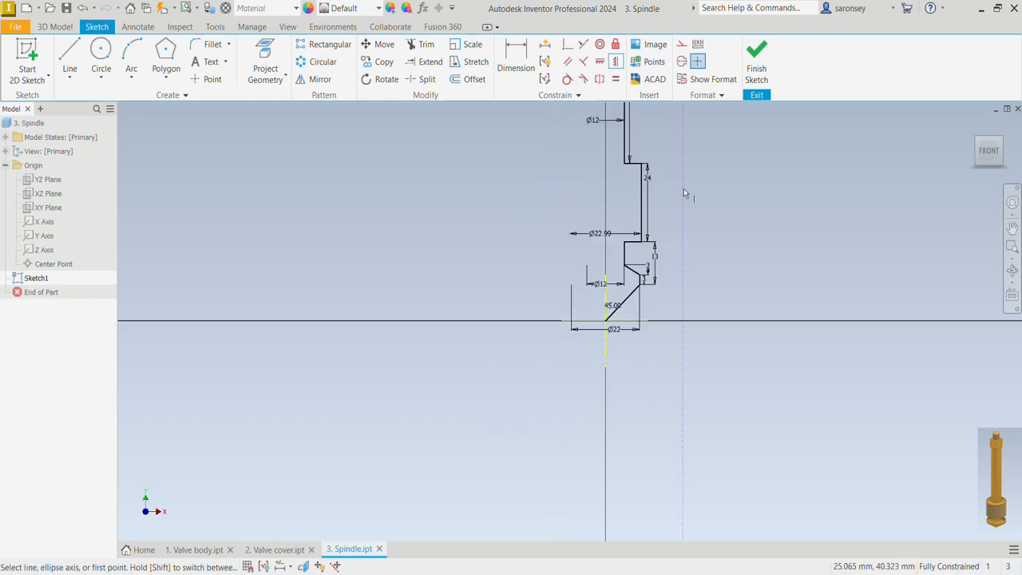
{"action": "scroll", "coordinate": [684, 192], "scroll_direction": "down", "scroll_amount": 2}
{"action": "middle_click_drag", "start_coordinate": [685, 194], "coordinate": [628, 376]}
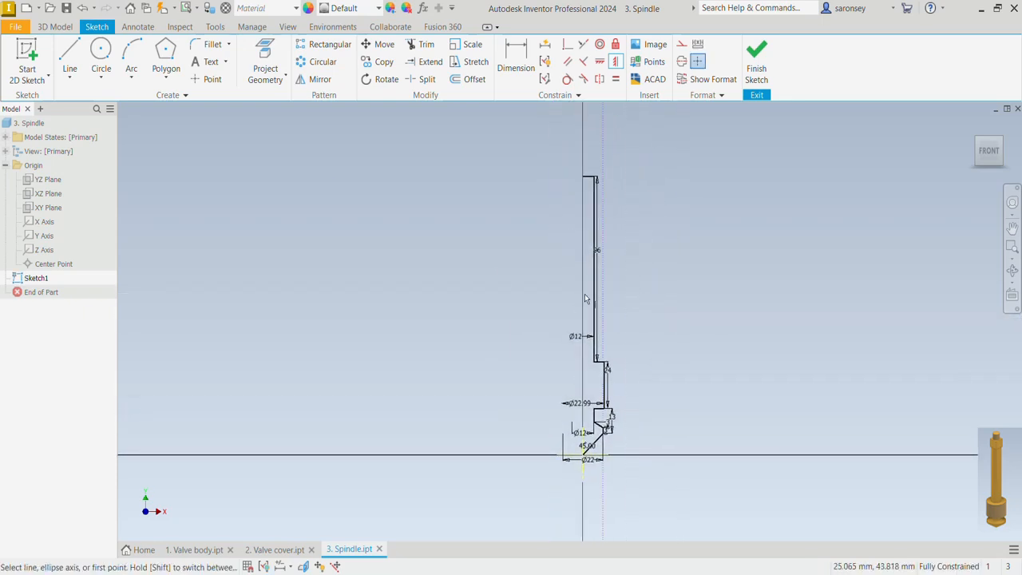
{"action": "left_click", "coordinate": [69, 54]}
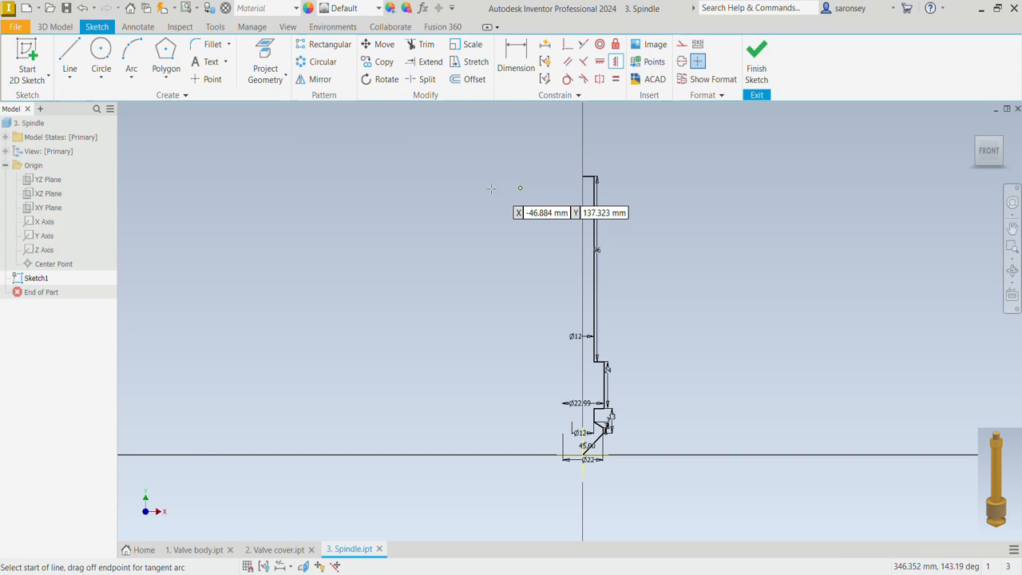
{"action": "left_click", "coordinate": [583, 176]}
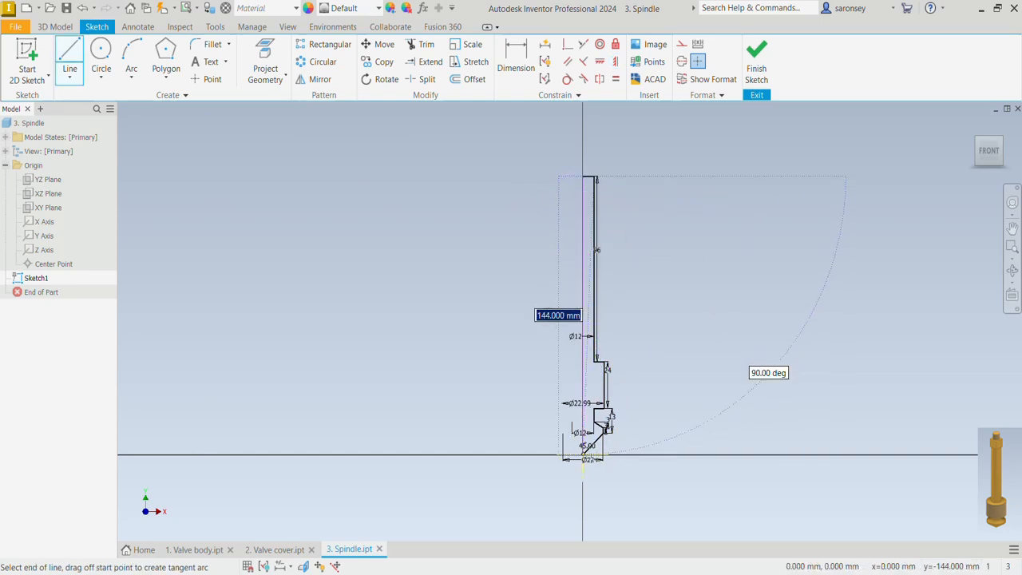
{"action": "double_click", "coordinate": [583, 455]}
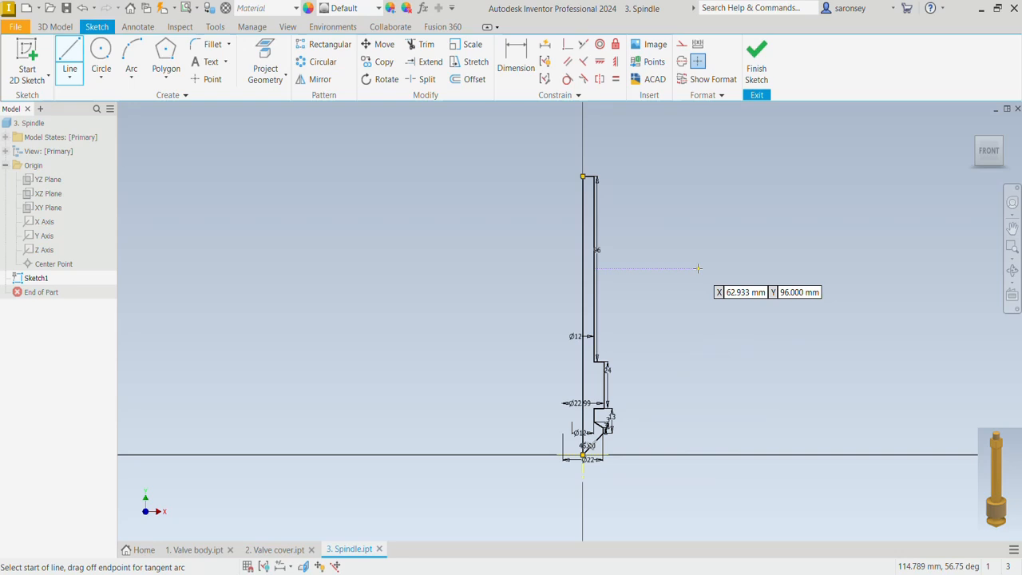
Revolve the closed half profile a full 360 degrees around the centerline into a solid
{"action": "key", "text": "r"}
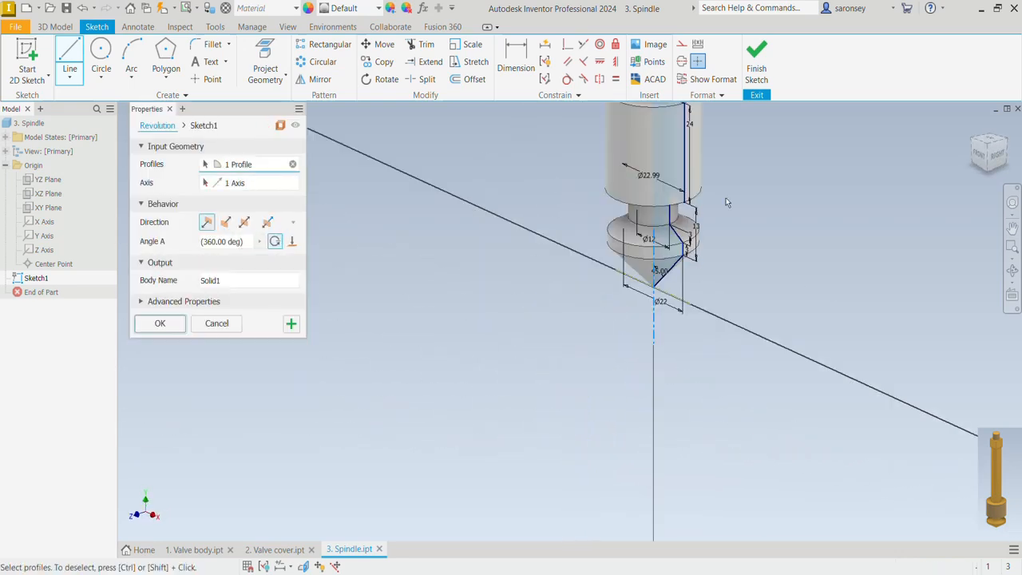
{"action": "middle_click_drag", "start_coordinate": [739, 152], "coordinate": [682, 397]}
{"action": "scroll", "coordinate": [683, 398], "scroll_direction": "down", "scroll_amount": 3}
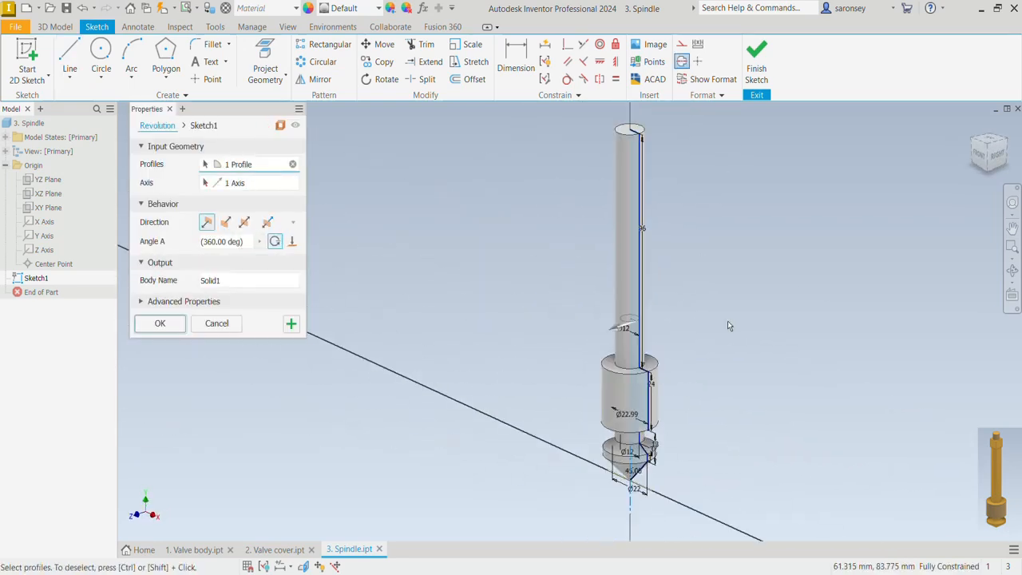
{"action": "middle_click_drag", "start_coordinate": [728, 326], "coordinate": [696, 337]}
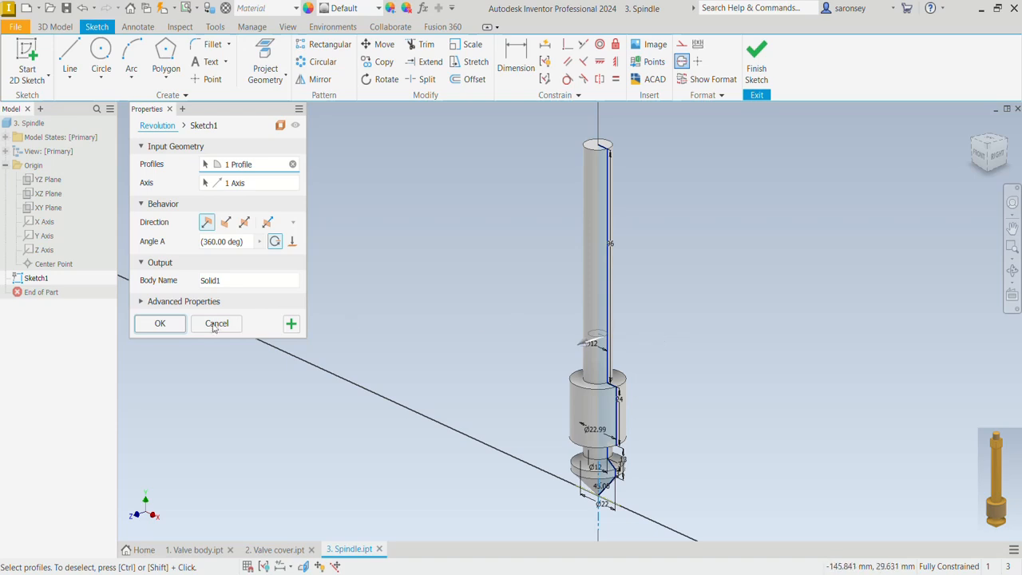
{"action": "left_click", "coordinate": [160, 323]}
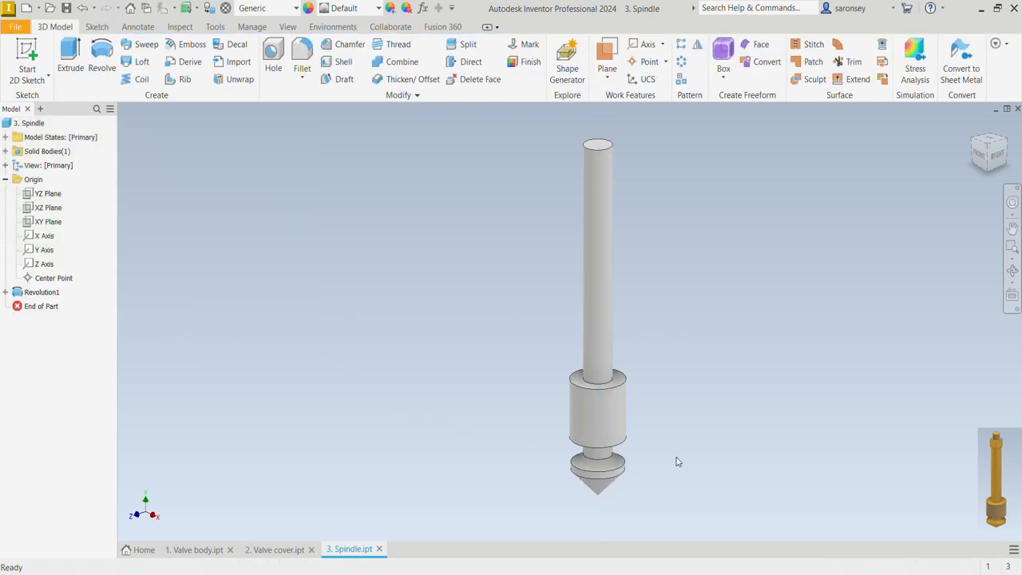
On the stem's top face, sketch a center-point rectangle about 13.4 by 13 mm around the origin
{"action": "left_click", "coordinate": [597, 145]}
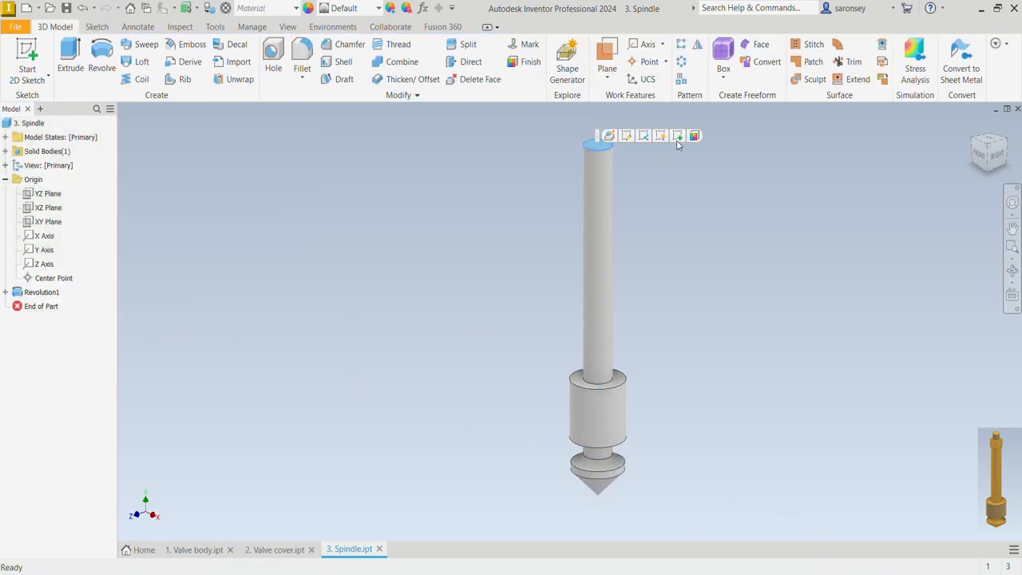
{"action": "left_click", "coordinate": [677, 136]}
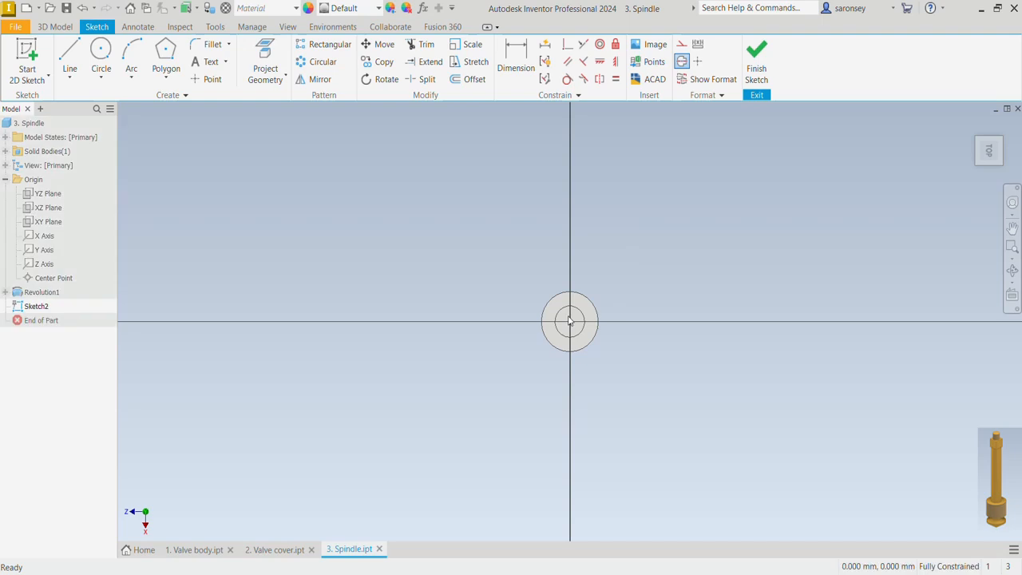
{"action": "scroll", "coordinate": [485, 214], "scroll_direction": "up", "scroll_amount": 3}
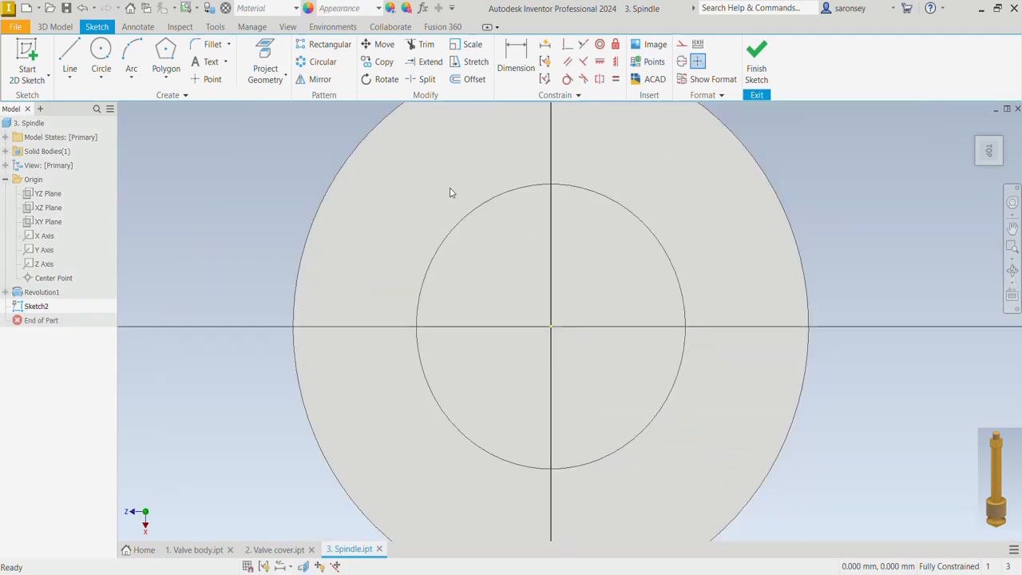
{"action": "left_click", "coordinate": [164, 77]}
{"action": "left_click", "coordinate": [208, 163]}
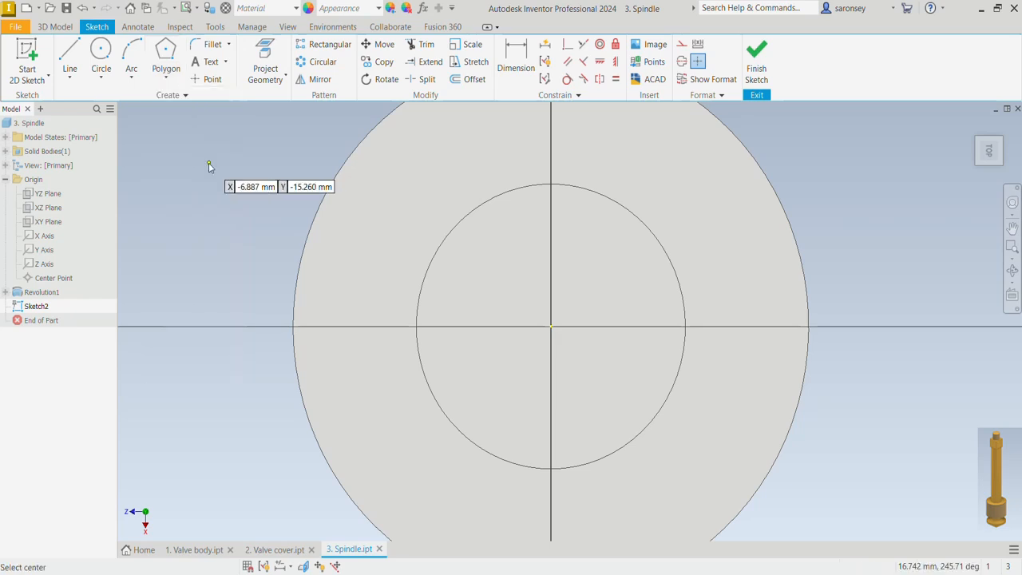
{"action": "left_click", "coordinate": [550, 327]}
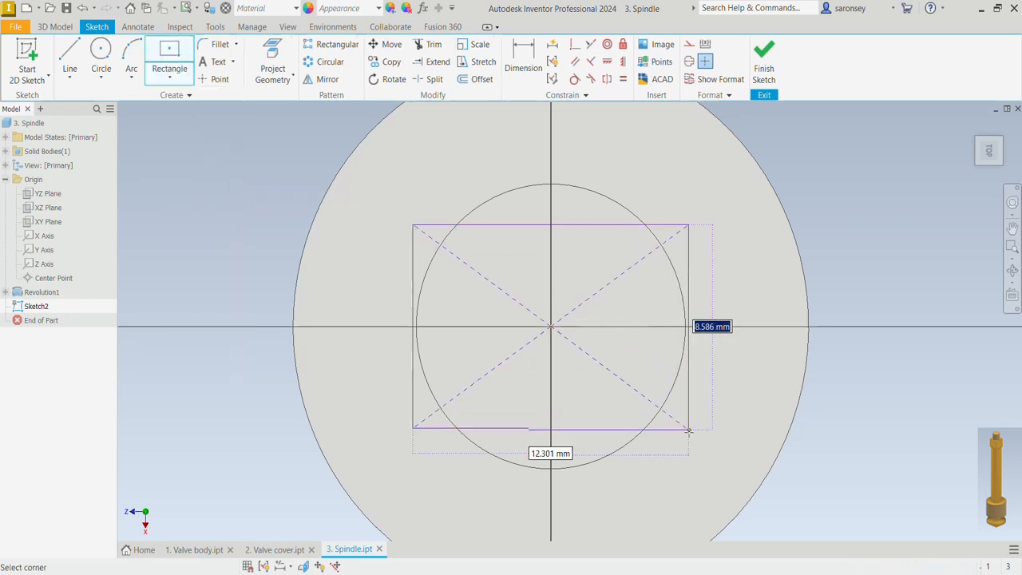
{"action": "left_click", "coordinate": [701, 480]}
Dimension the rectangle's upper side as 10 mm
{"action": "key", "text": "d"}
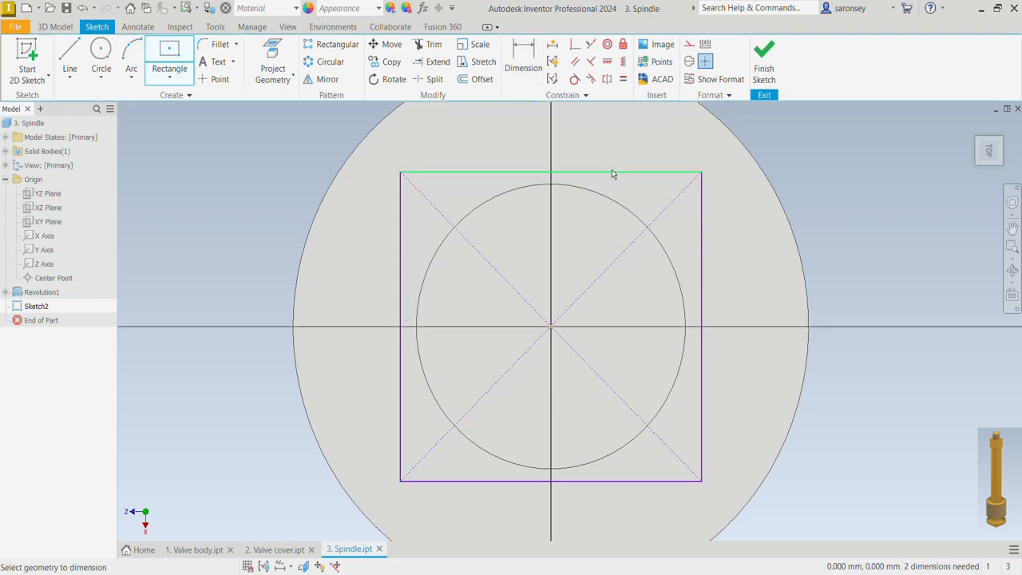
{"action": "left_click", "coordinate": [610, 172]}
{"action": "left_click", "coordinate": [623, 161]}
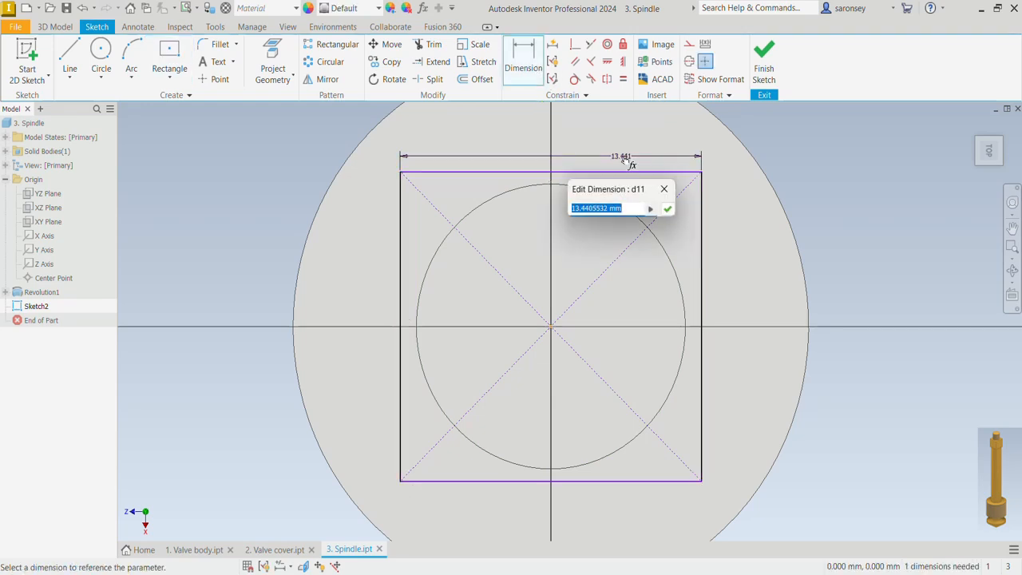
{"action": "type", "text": "10"}
{"action": "key", "text": "Return"}
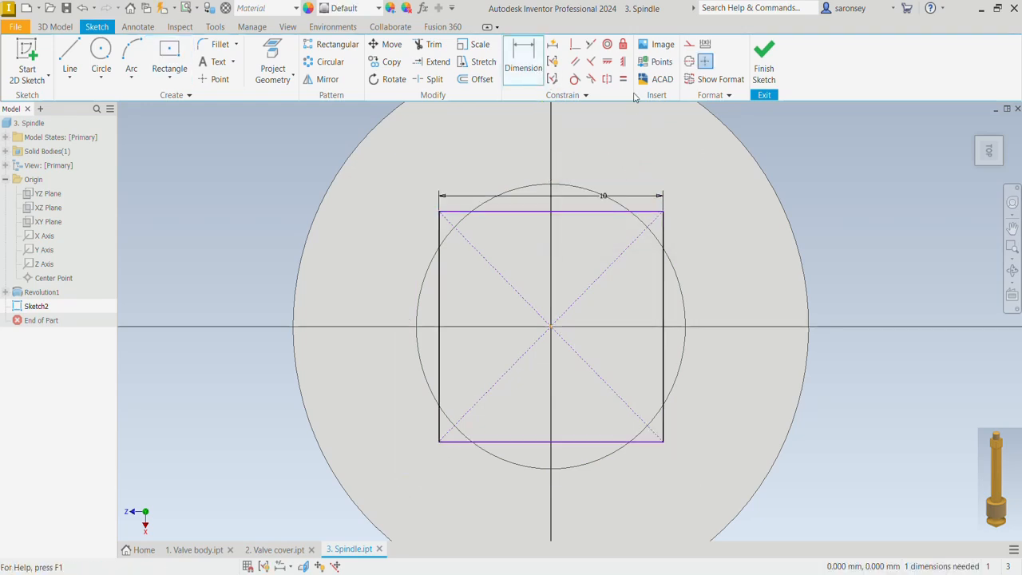
Apply an Equal constraint between the rectangle's 10 mm upper side and its adjacent vertical side
{"action": "left_click", "coordinate": [623, 79]}
{"action": "left_click", "coordinate": [614, 213]}
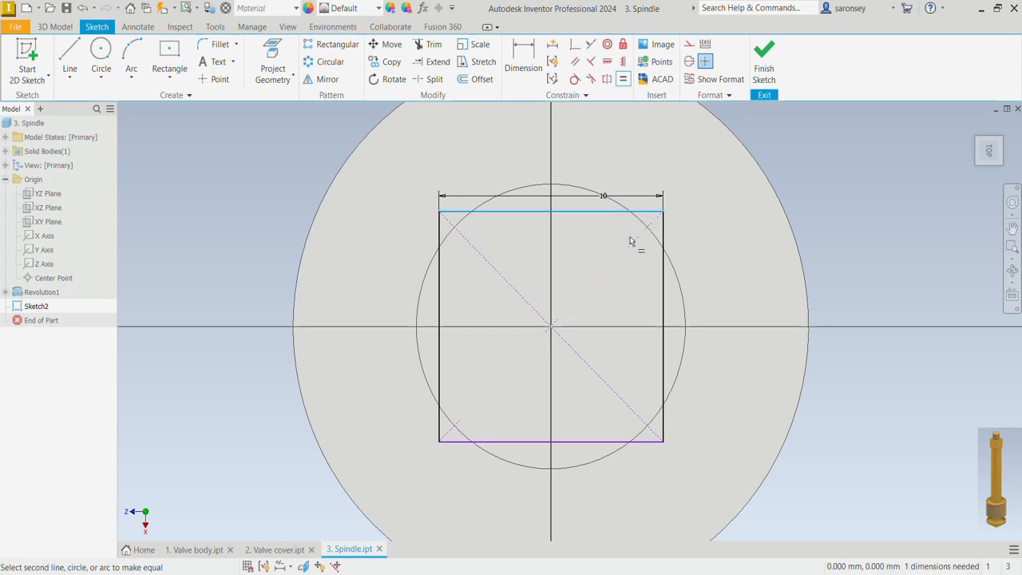
{"action": "left_click", "coordinate": [662, 264]}
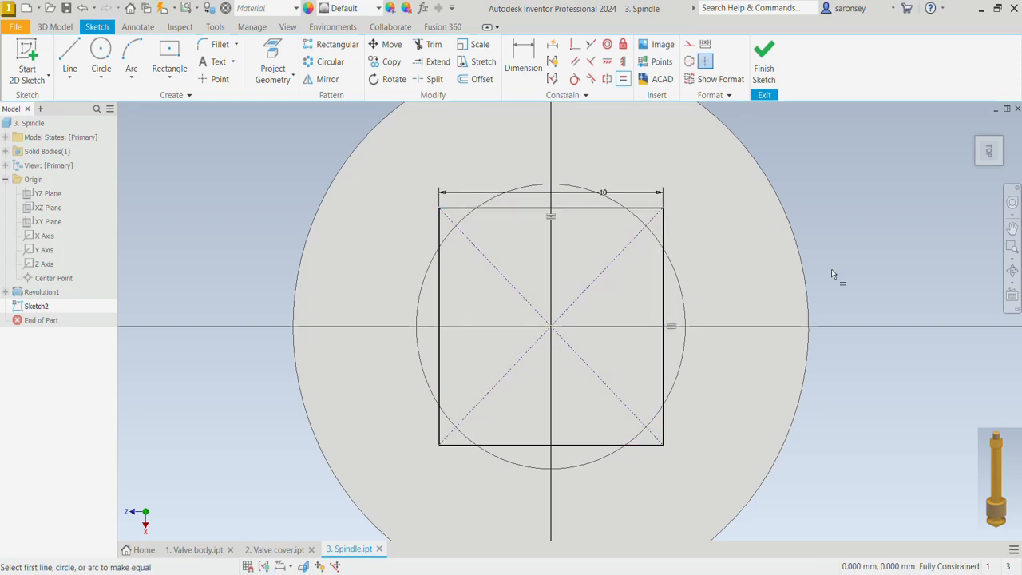
{"action": "key", "text": "Escape"}
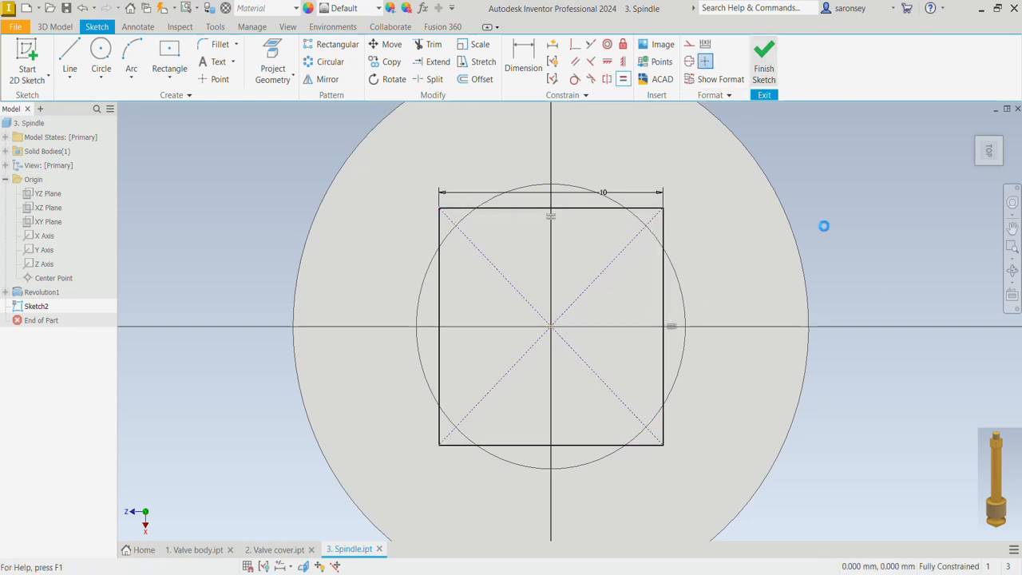
Extrude the 10 mm square 14 mm upward from the stem's top face, joined to the body
{"action": "key", "text": "e"}
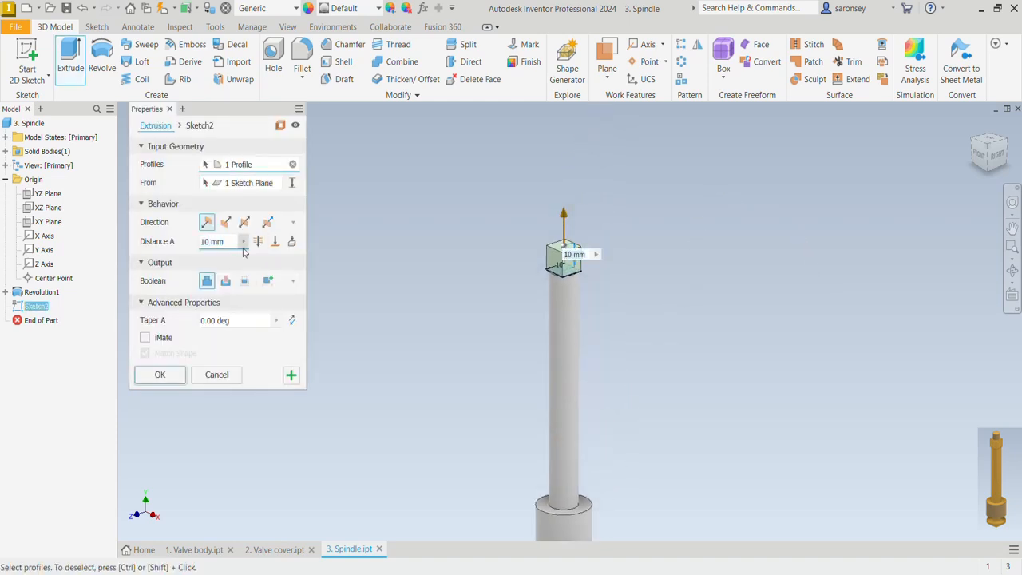
{"action": "left_click_drag", "start_coordinate": [229, 242], "coordinate": [203, 241]}
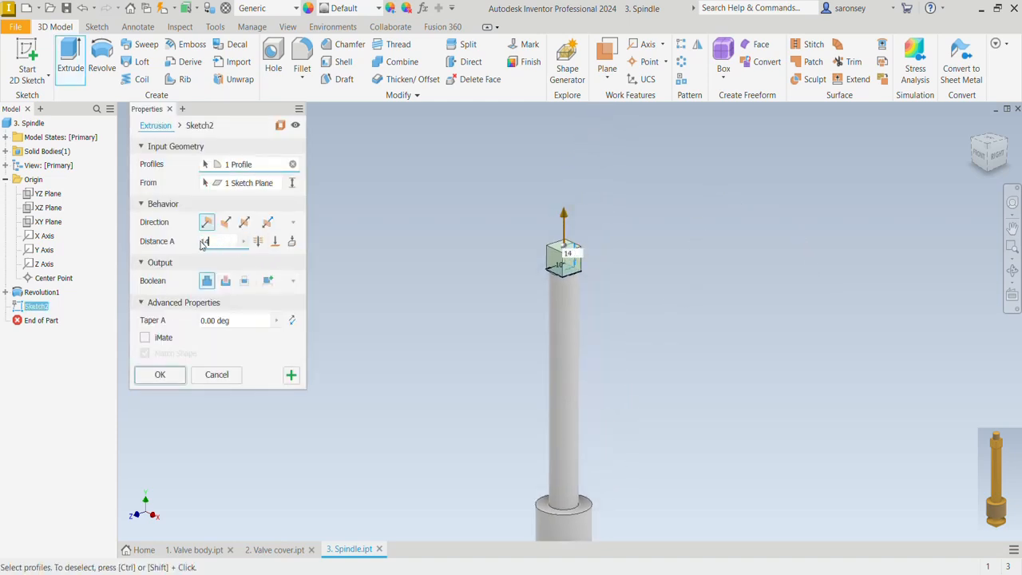
{"action": "left_click", "coordinate": [159, 374]}
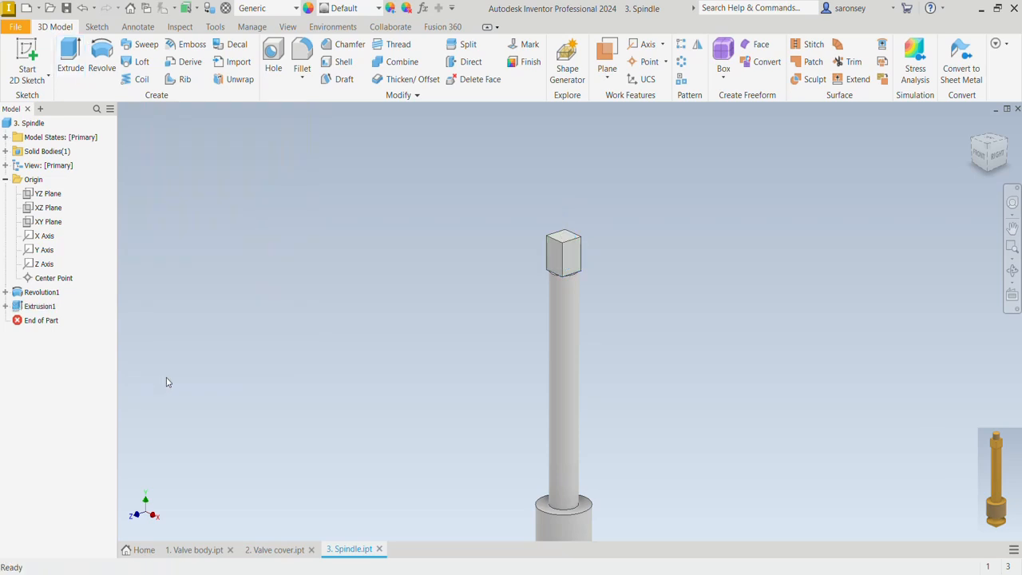
On the square end's top face, sketch an 8 mm diameter circle centered on the origin and finish the sketch
{"action": "left_click", "coordinate": [567, 237]}
{"action": "left_click", "coordinate": [648, 226]}
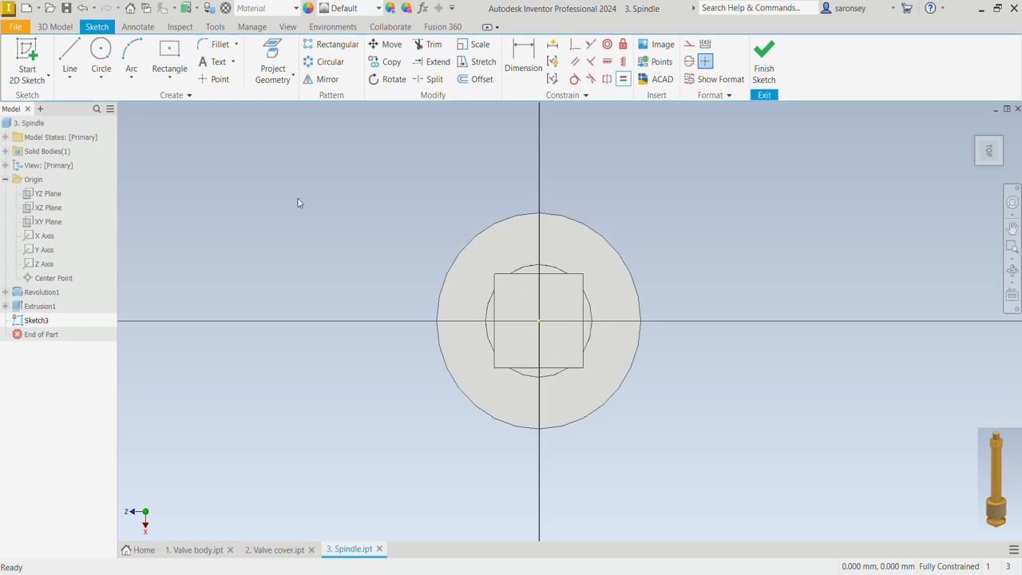
{"action": "left_click", "coordinate": [100, 55]}
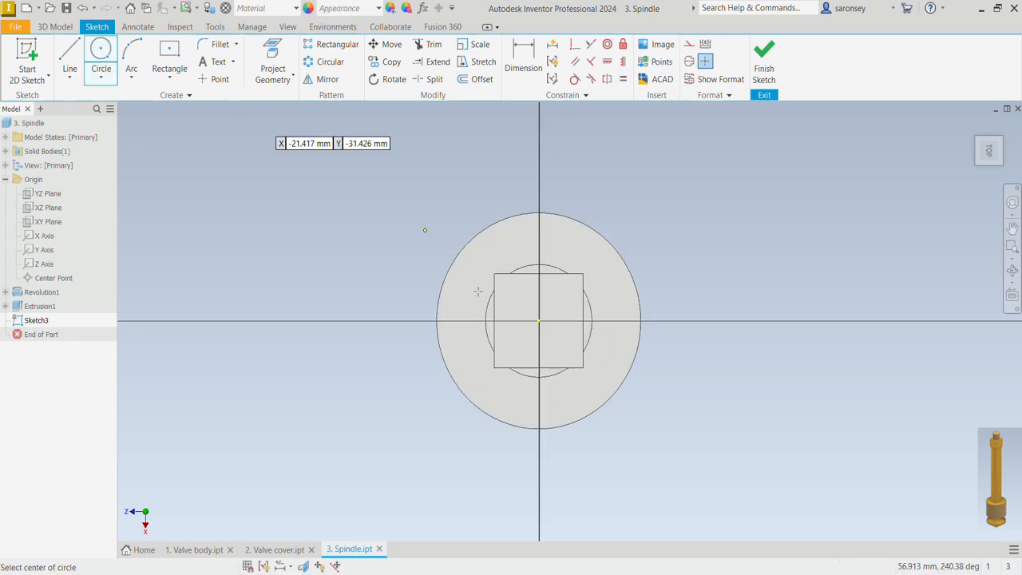
{"action": "left_click", "coordinate": [539, 321]}
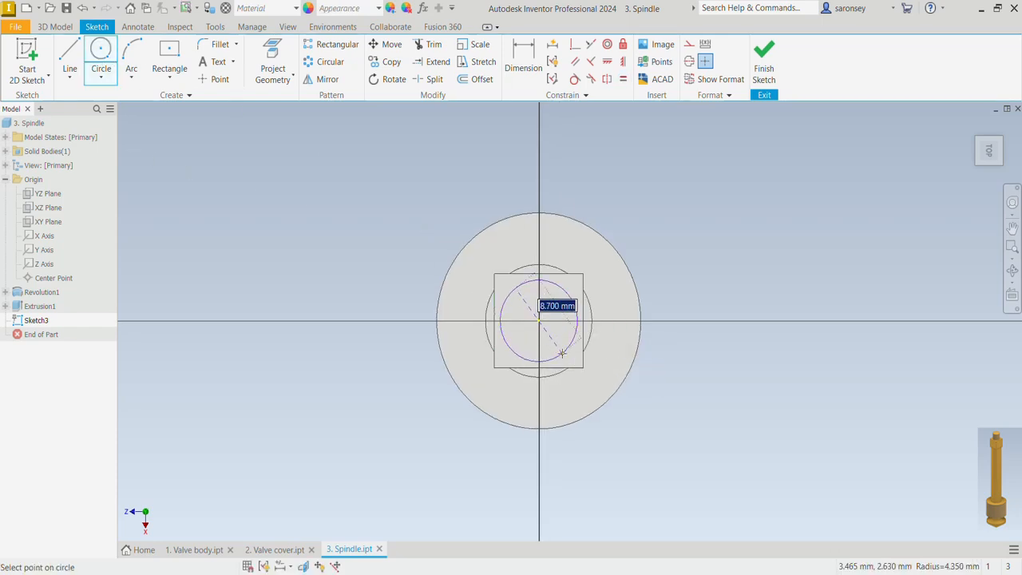
{"action": "left_click", "coordinate": [558, 346]}
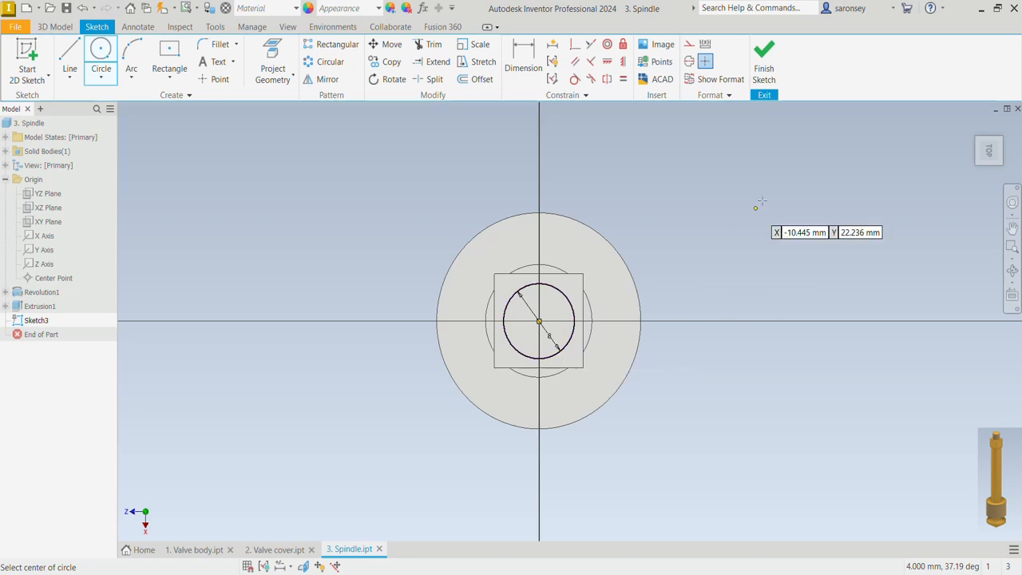
{"action": "left_click", "coordinate": [759, 70]}
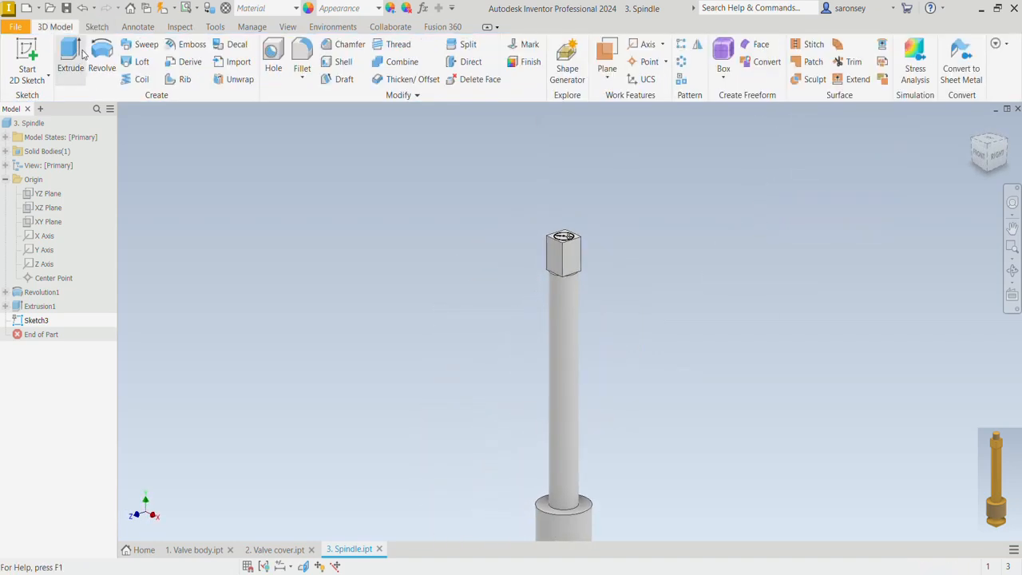
Extrude the 8 mm circle 10 mm upward from the square end's top face, joined to the body
{"action": "left_click", "coordinate": [69, 60]}
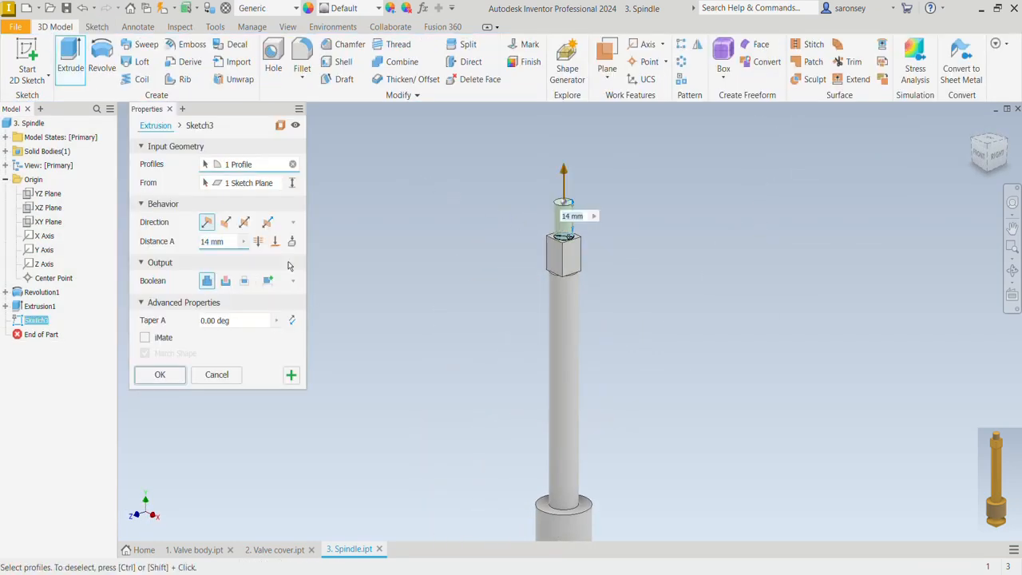
{"action": "left_click_drag", "start_coordinate": [226, 241], "coordinate": [199, 248]}
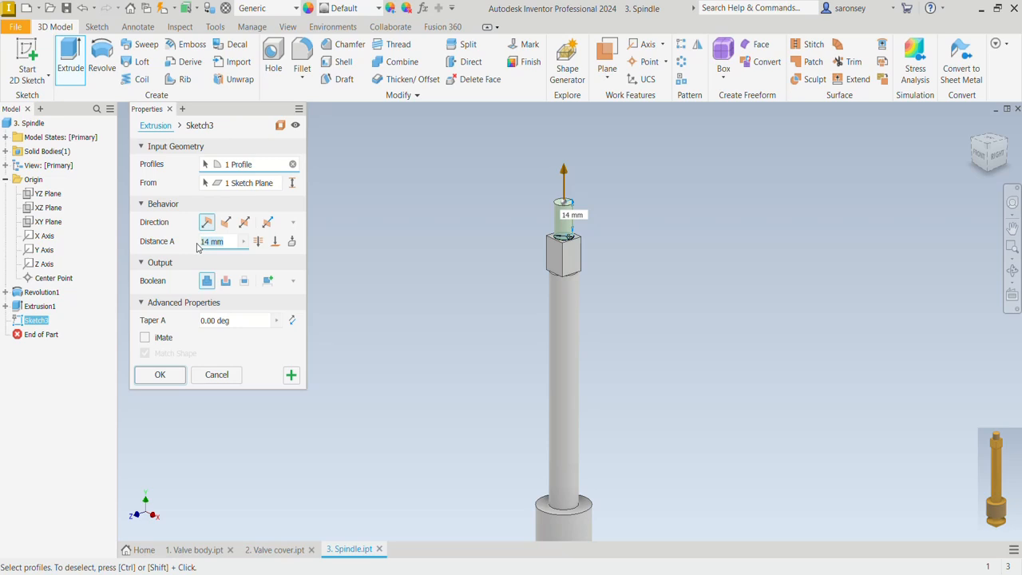
{"action": "type", "text": "10"}
{"action": "key", "text": "Return"}
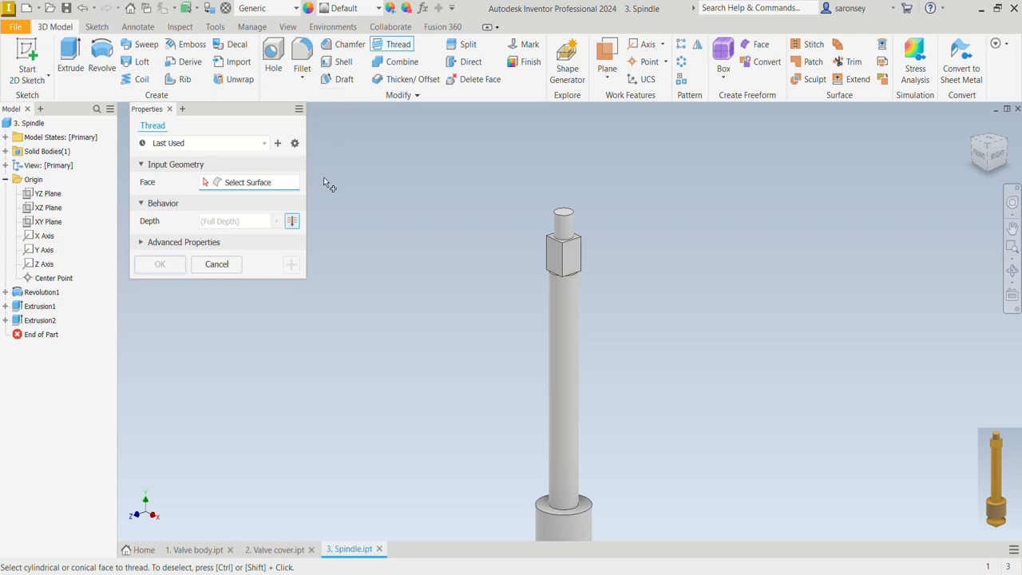
Add a full-depth ISO Metric profile thread, M8x1.25, to the small cylindrical tip above the square end
{"action": "left_click", "coordinate": [572, 232]}
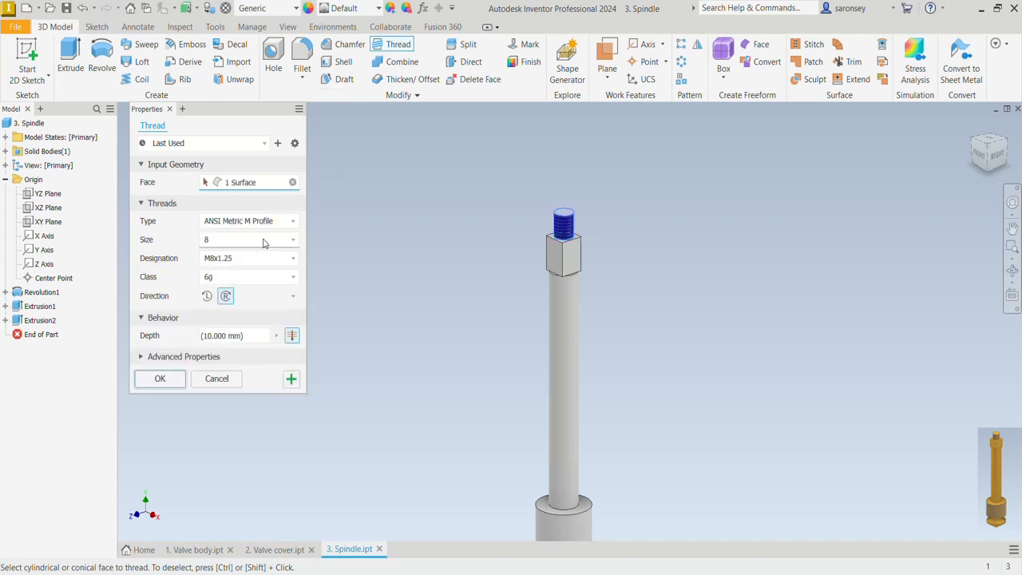
{"action": "left_click", "coordinate": [292, 223]}
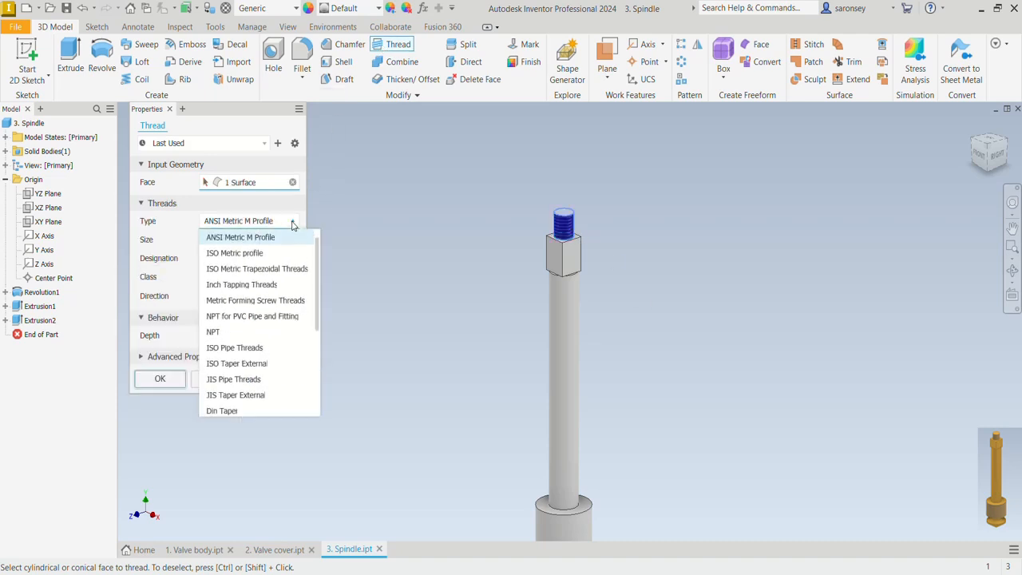
{"action": "left_click", "coordinate": [275, 253]}
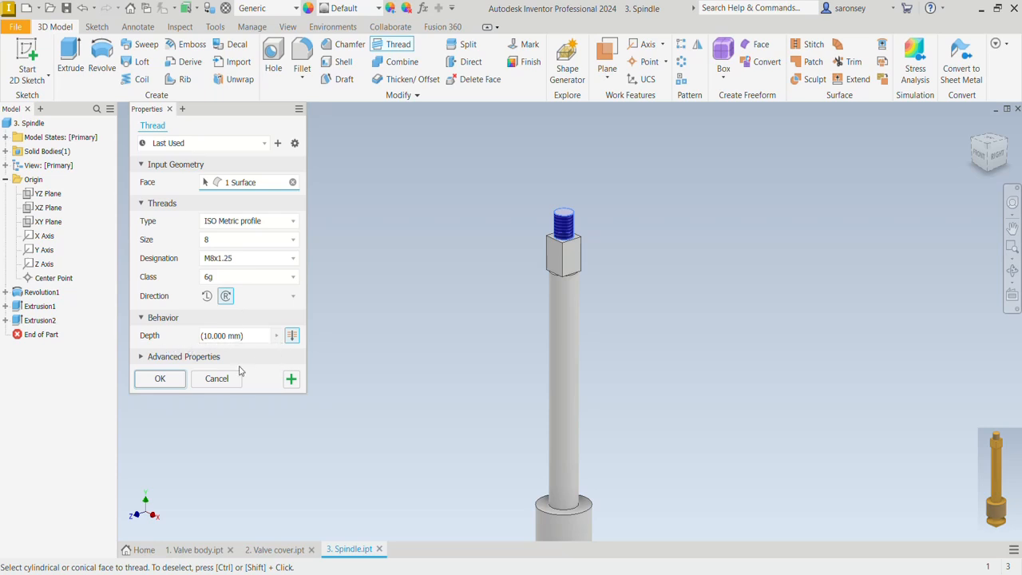
{"action": "left_click", "coordinate": [159, 379]}
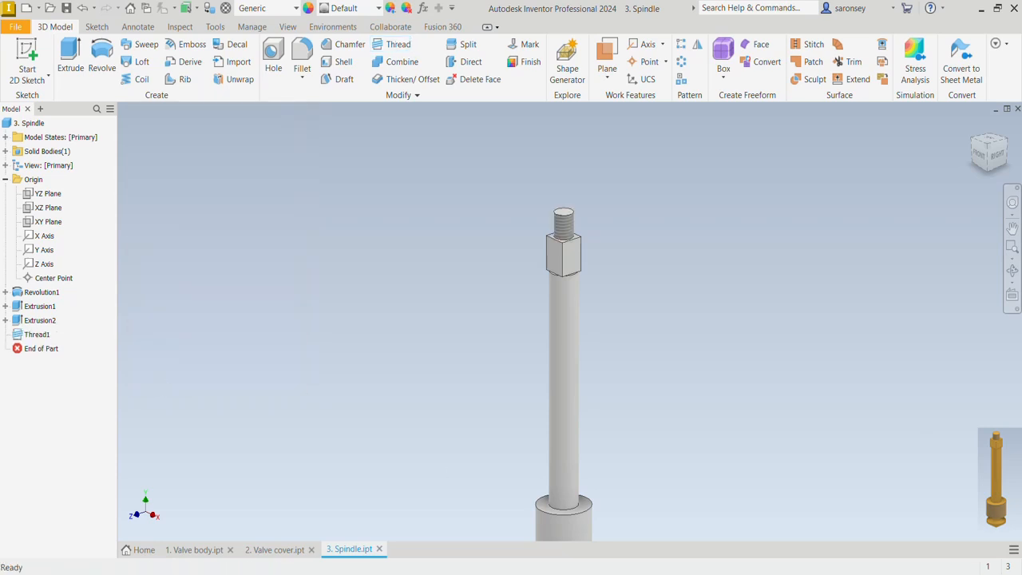
Add a full-depth BSP Pipe Threads thread, size 3/4, to the large cylinder near the spindle's lower end
{"action": "left_click", "coordinate": [975, 130]}
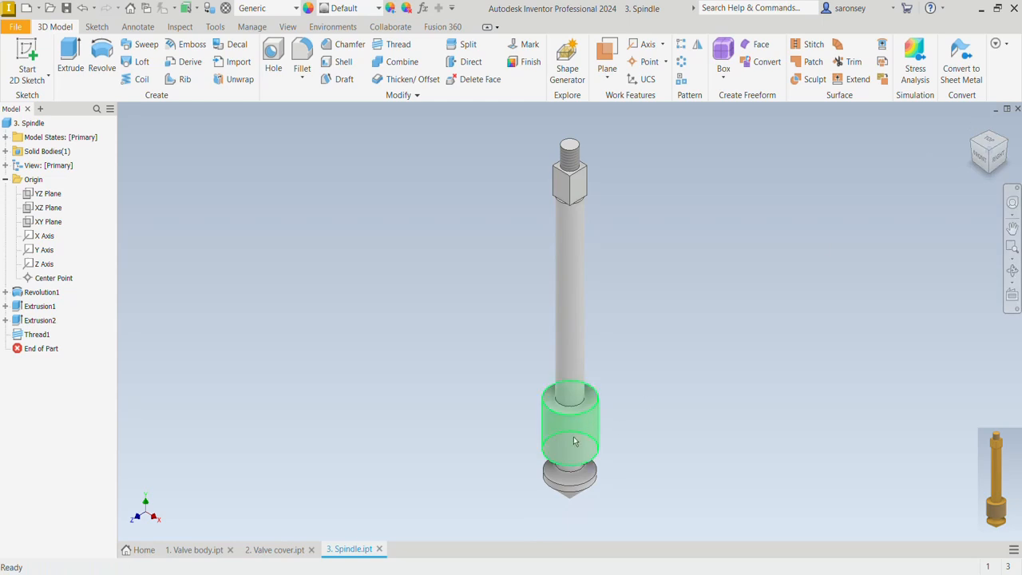
{"action": "left_click", "coordinate": [407, 46]}
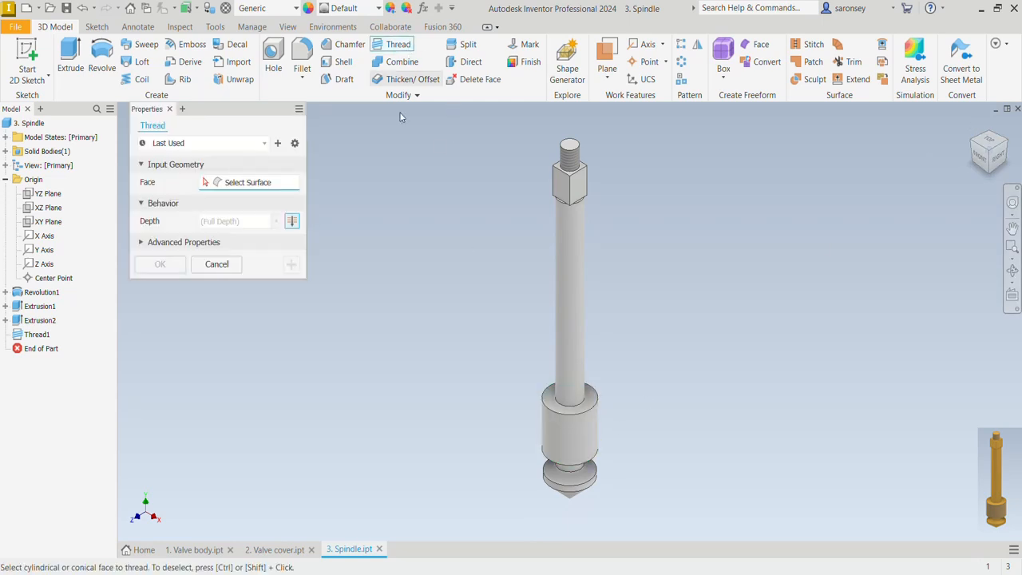
{"action": "left_click", "coordinate": [580, 434]}
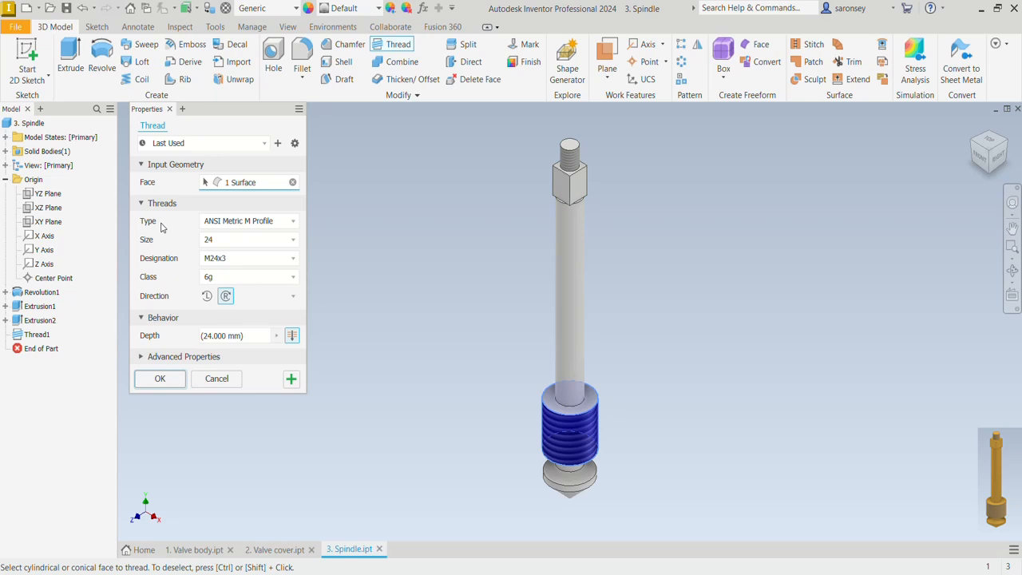
{"action": "left_click", "coordinate": [294, 225]}
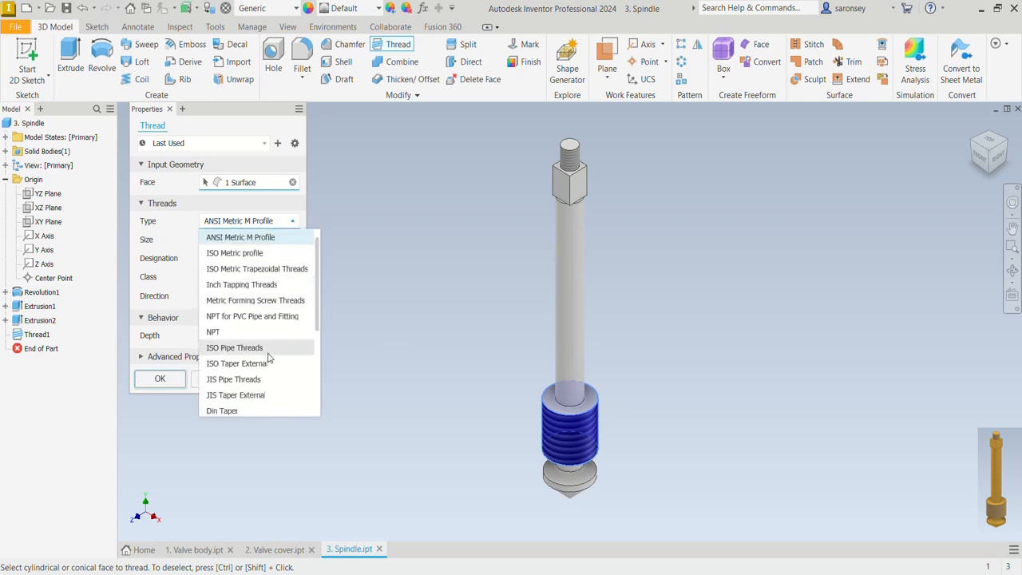
{"action": "scroll", "coordinate": [268, 357], "scroll_direction": "down", "scroll_amount": 4}
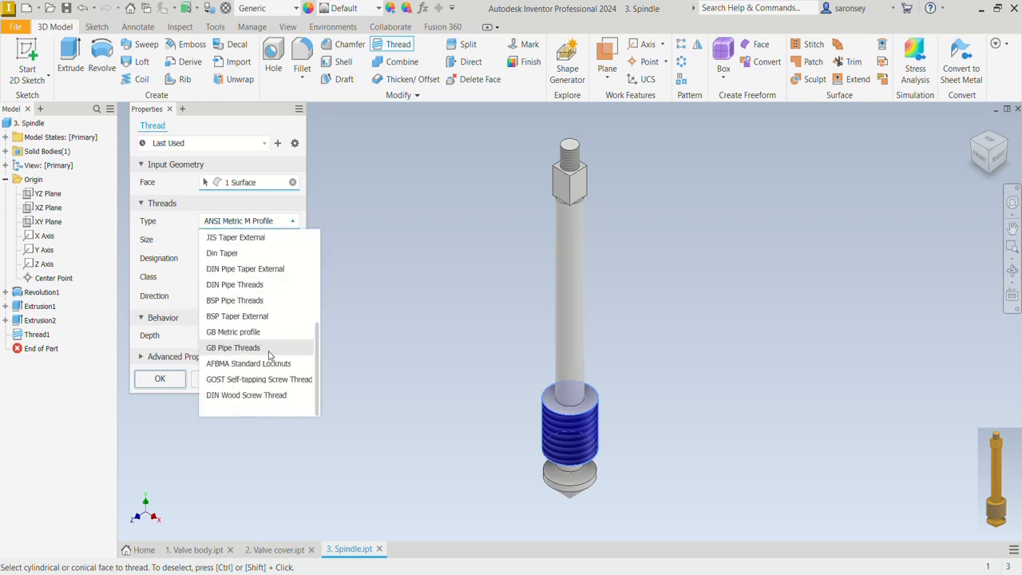
{"action": "left_click", "coordinate": [271, 301]}
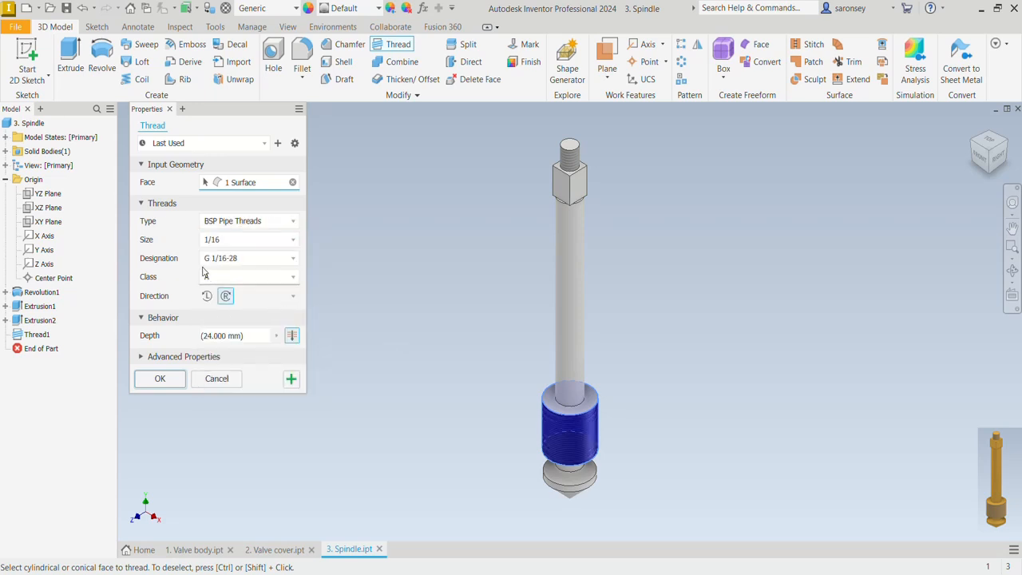
{"action": "left_click", "coordinate": [292, 241]}
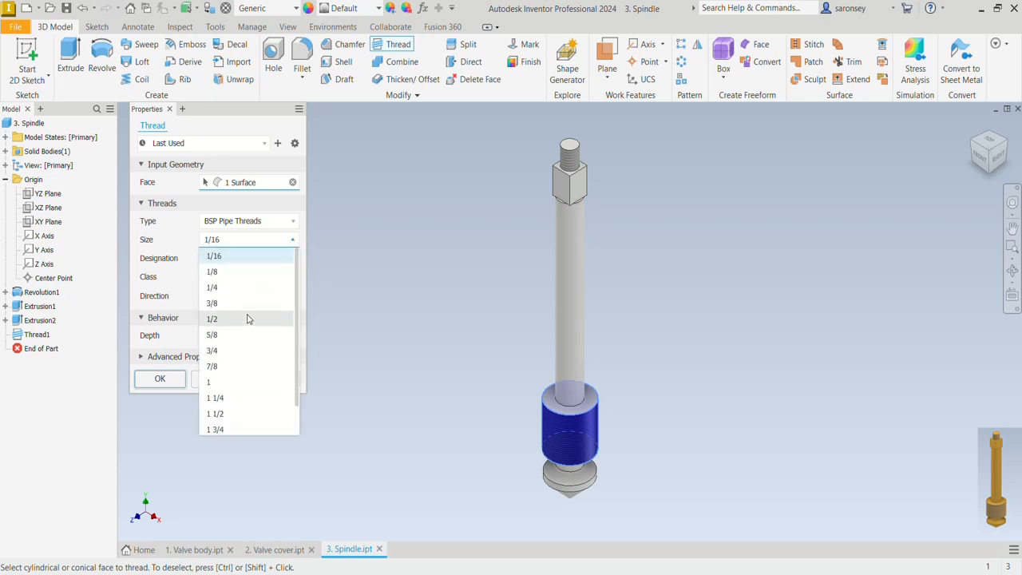
{"action": "left_click", "coordinate": [247, 349]}
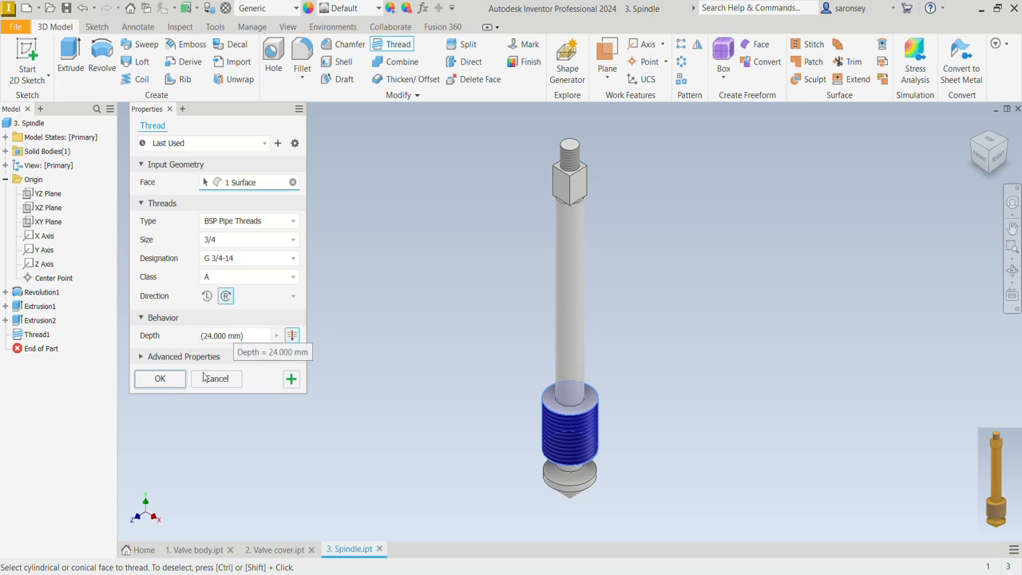
{"action": "left_click", "coordinate": [166, 380]}
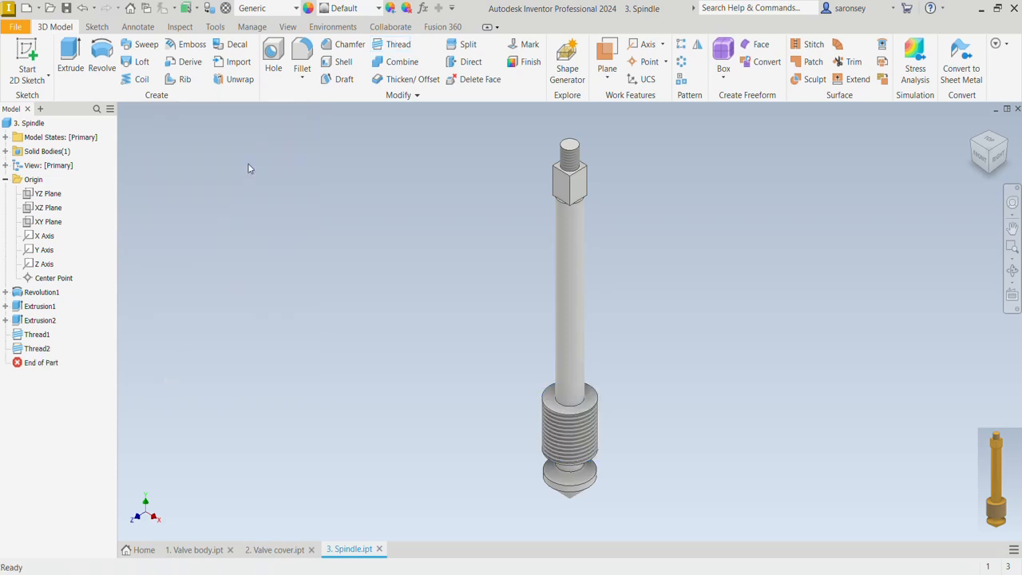
Apply the Brass - Satin appearance to the whole spindle
{"action": "left_click", "coordinate": [378, 8]}
{"action": "scroll", "coordinate": [411, 180], "scroll_direction": "up", "scroll_amount": 8}
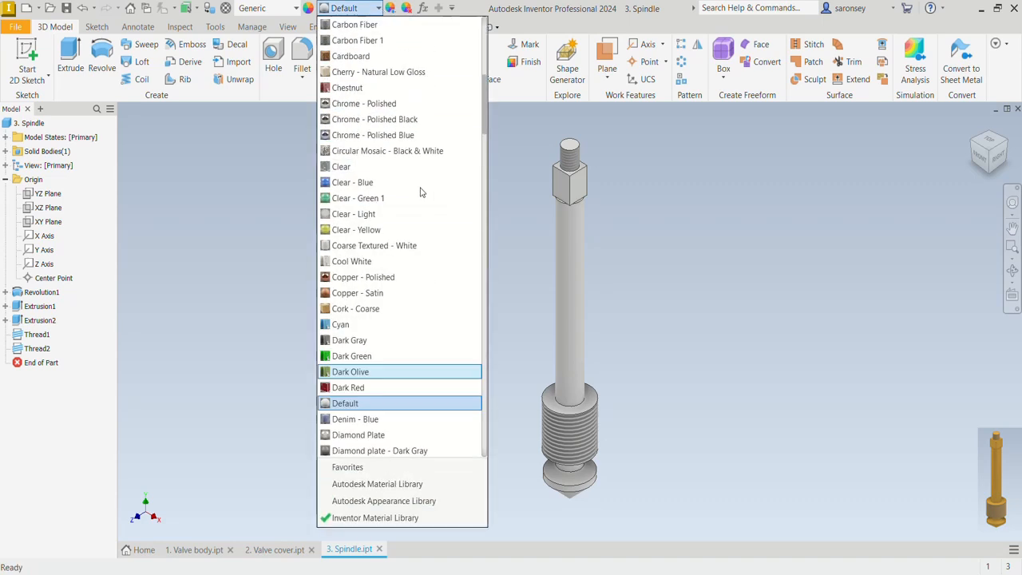
{"action": "scroll", "coordinate": [422, 192], "scroll_direction": "up", "scroll_amount": 4}
{"action": "left_click", "coordinate": [400, 137]}
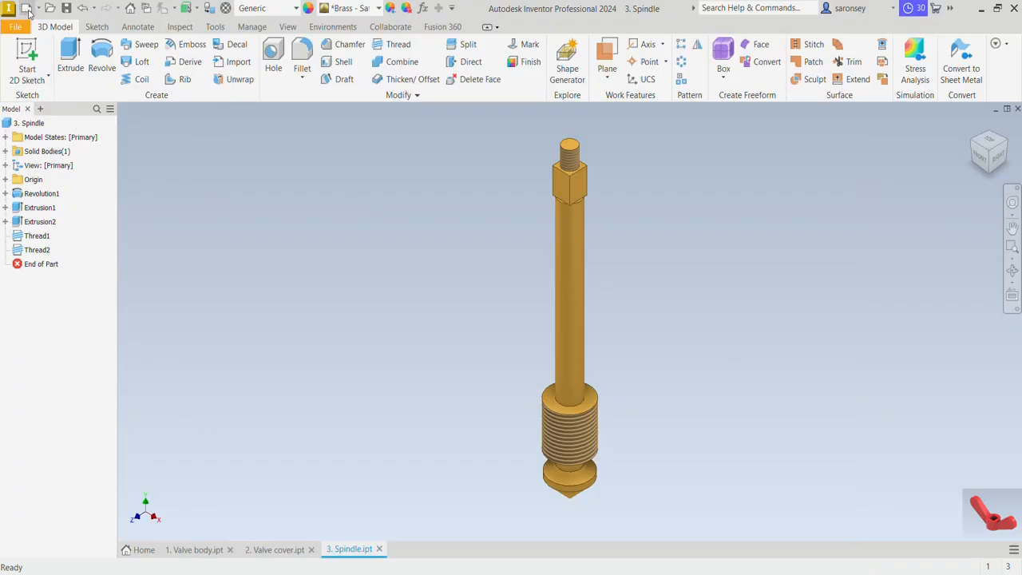
Create a new part from the metric Standard (mm).ipt template
{"action": "left_click", "coordinate": [27, 10]}
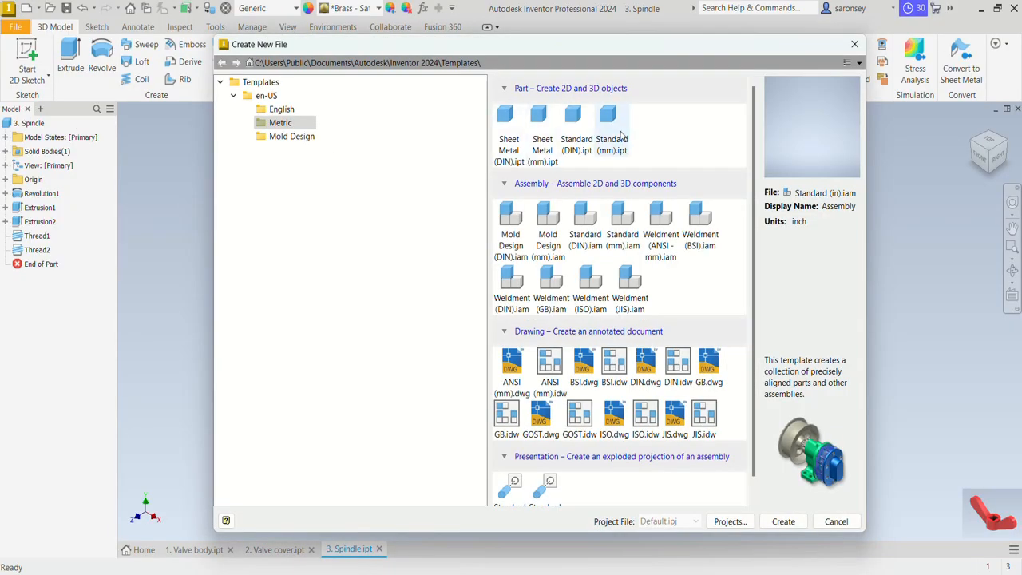
{"action": "left_click", "coordinate": [612, 120]}
{"action": "left_click", "coordinate": [787, 523]}
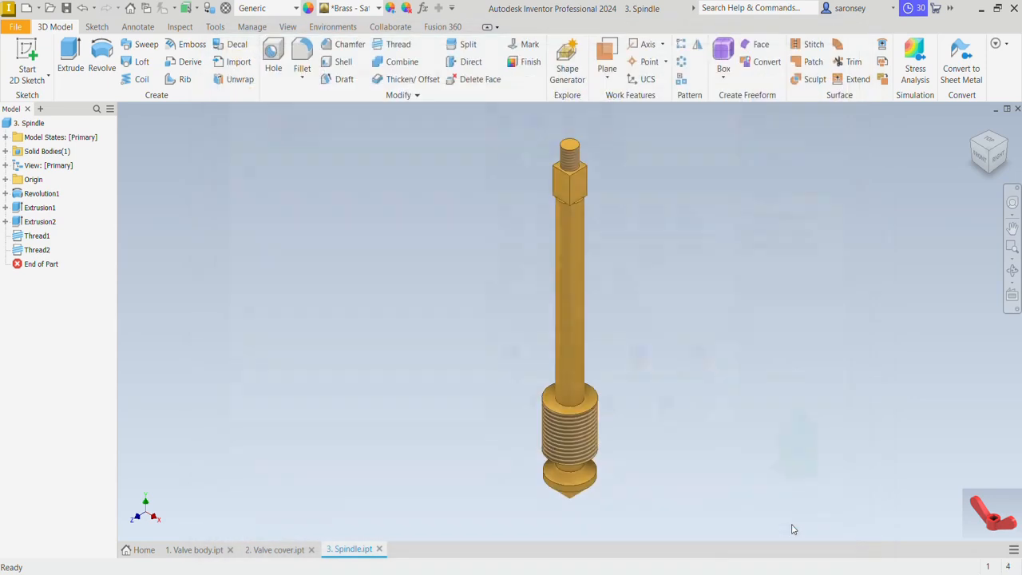
On the horizontal XZ plane, sketch a 20 mm diameter circle centered on the origin and finish the sketch
{"action": "left_click", "coordinate": [29, 52]}
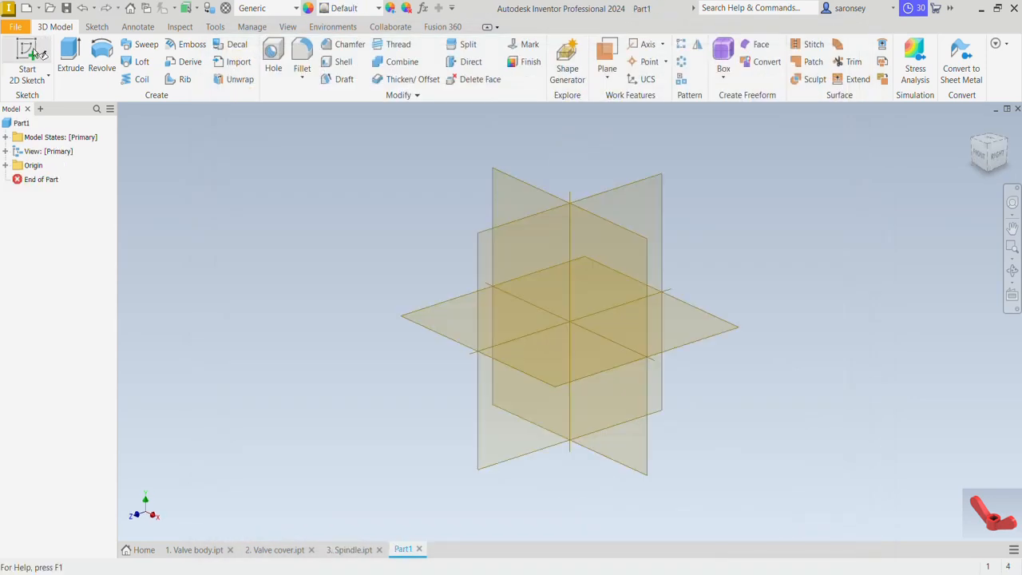
{"action": "left_click", "coordinate": [454, 318]}
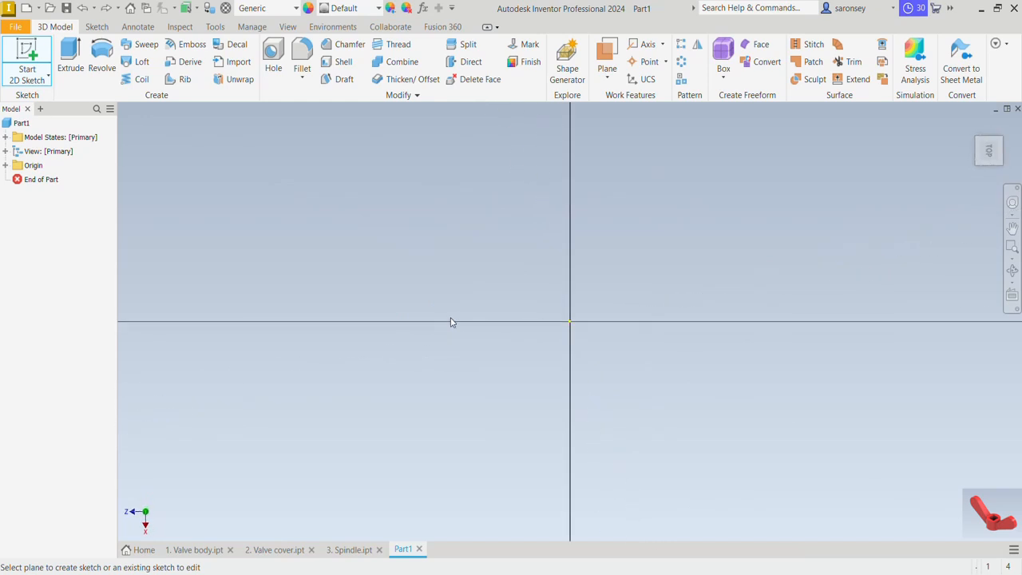
{"action": "left_click", "coordinate": [100, 55]}
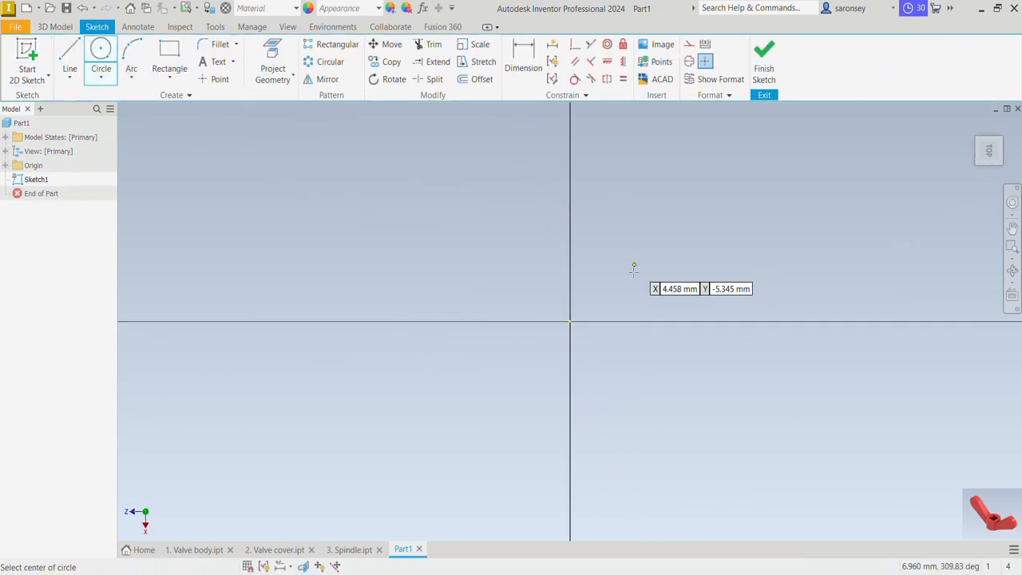
{"action": "left_click", "coordinate": [570, 321]}
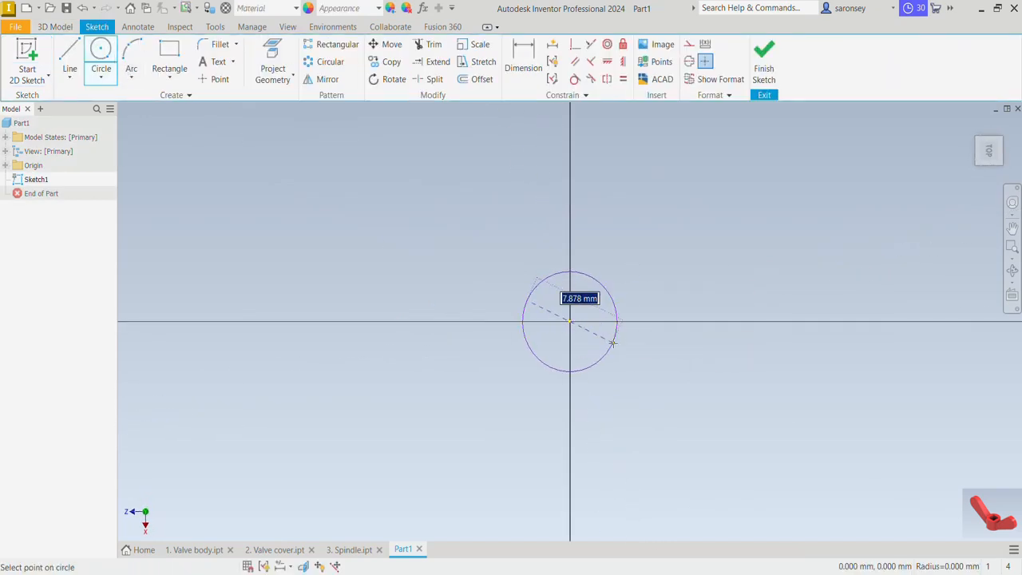
{"action": "type", "text": "2"}
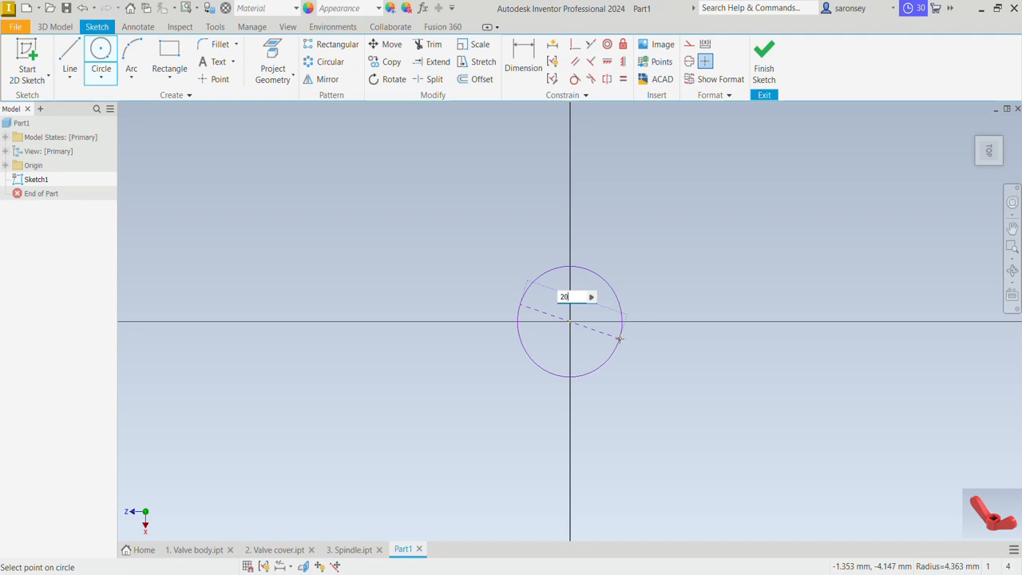
{"action": "type", "text": "000"}
{"action": "key", "text": "Return"}
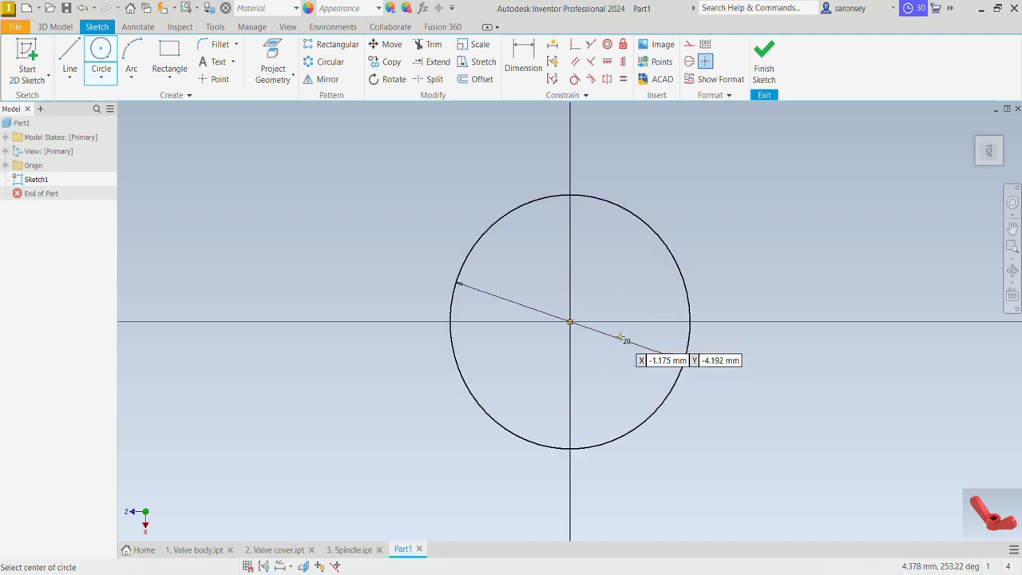
{"action": "left_click", "coordinate": [758, 55]}
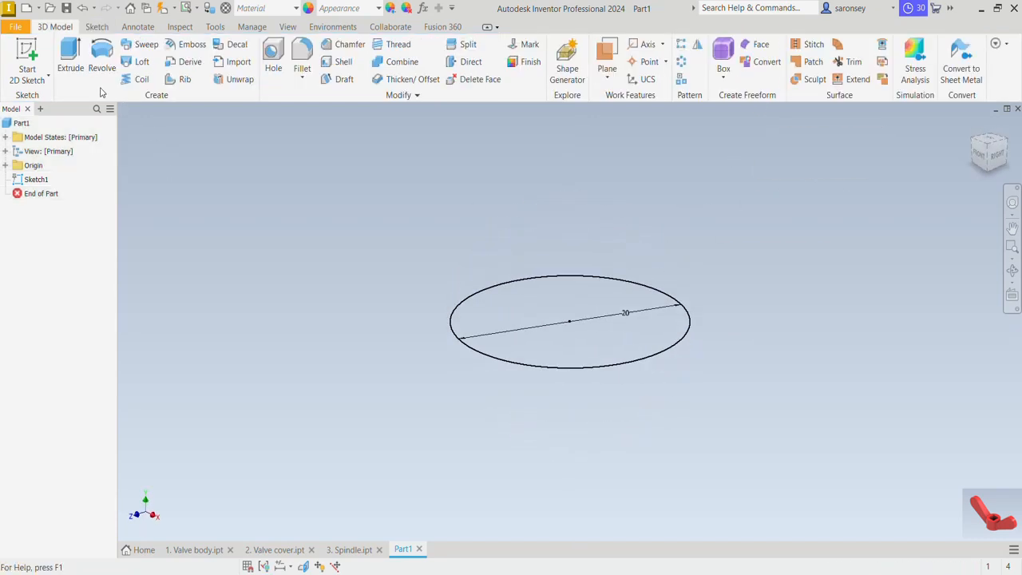
Extrude the 20 mm circle 15 mm upward as a solid cylinder
{"action": "left_click", "coordinate": [71, 56]}
{"action": "left_click", "coordinate": [224, 242]}
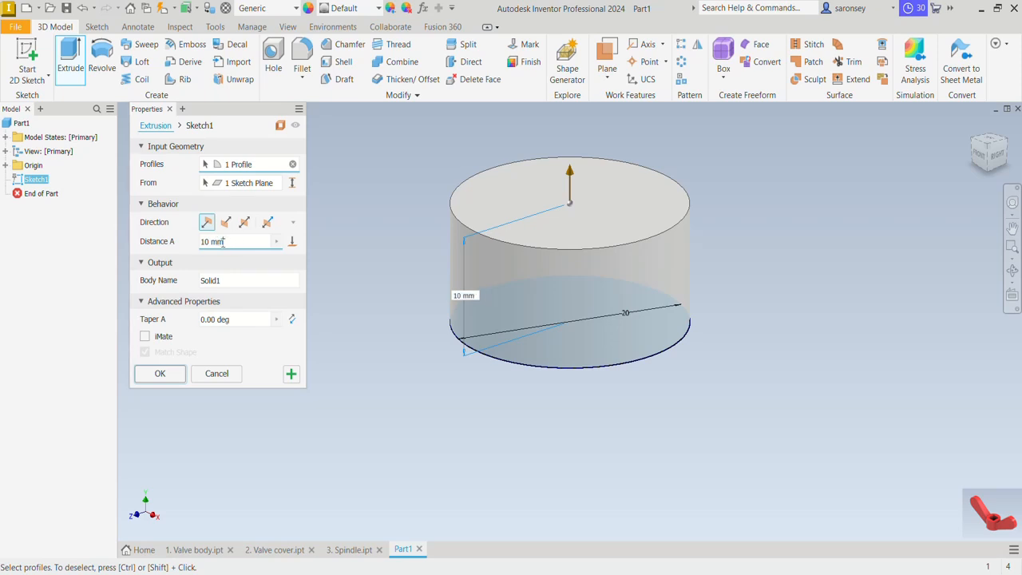
{"action": "type", "text": "15"}
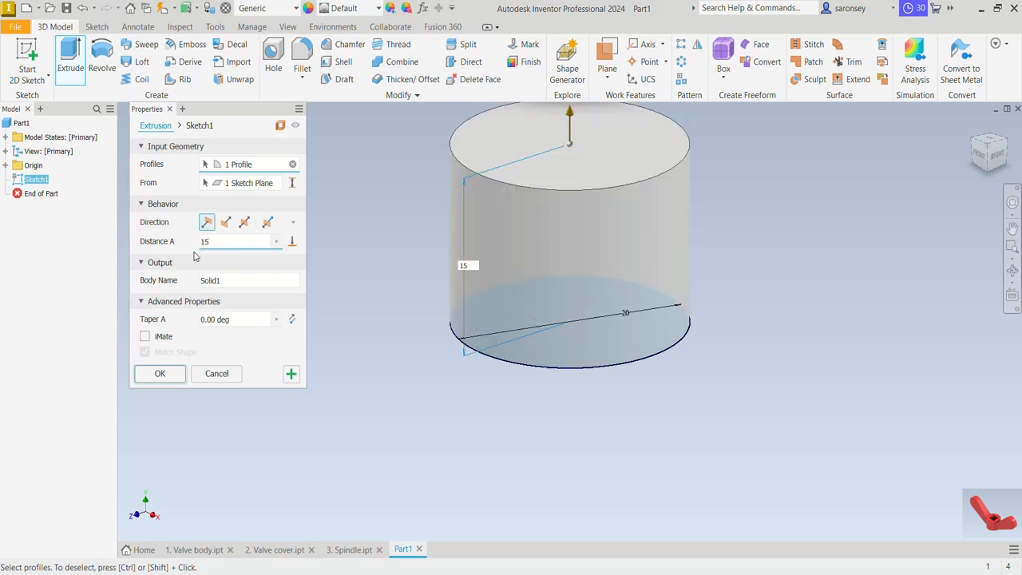
{"action": "left_click", "coordinate": [160, 374]}
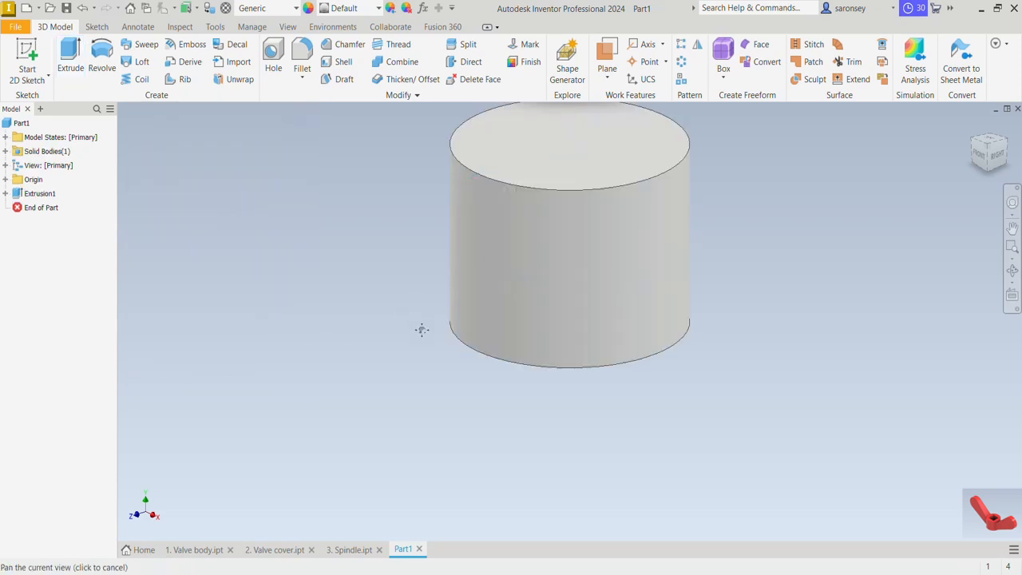
Start a sketch on the XY plane and project the cylinder's cut edges into it
{"action": "middle_click_drag", "start_coordinate": [420, 331], "coordinate": [420, 372]}
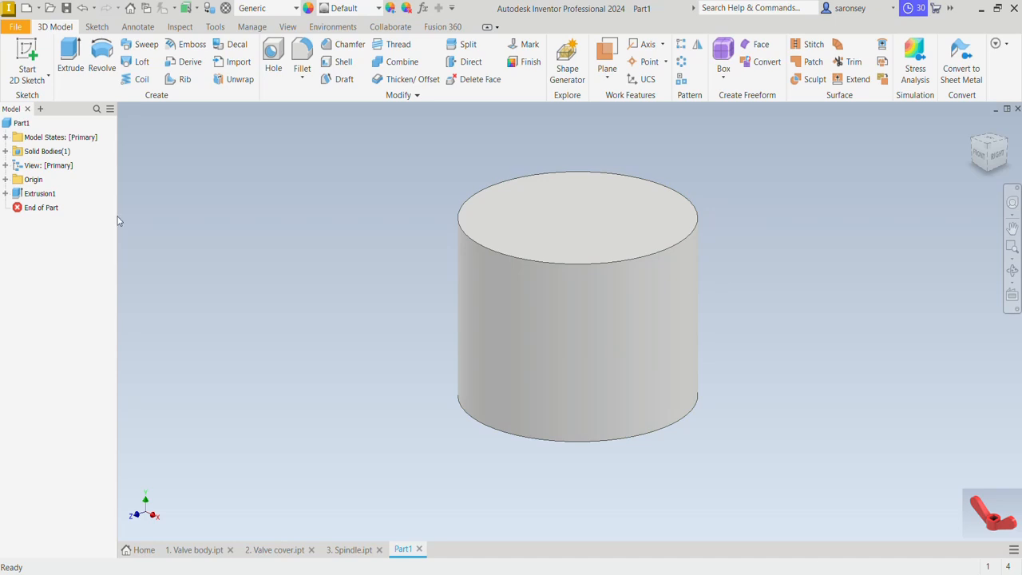
{"action": "left_click", "coordinate": [26, 64]}
{"action": "left_click", "coordinate": [5, 180]}
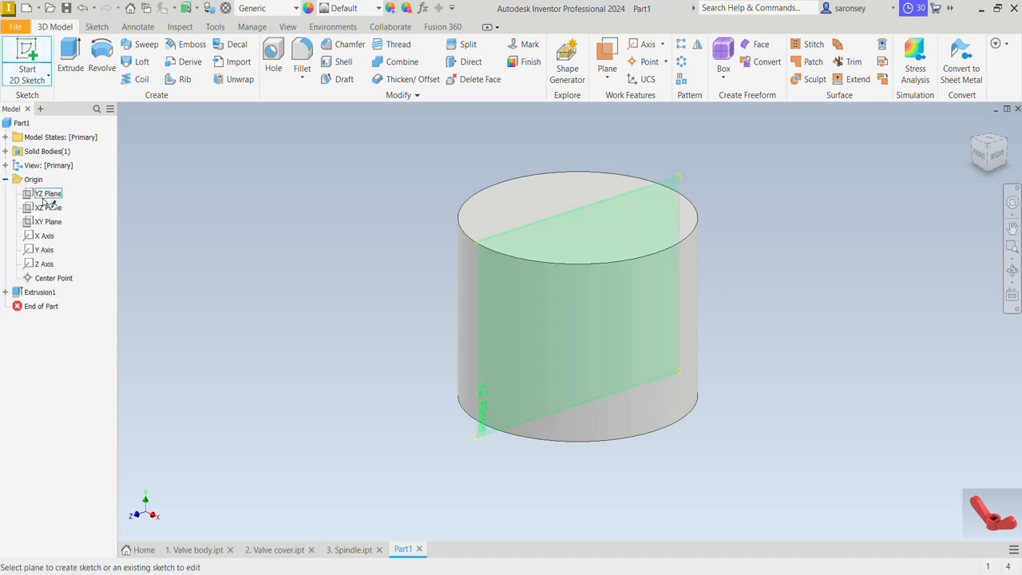
{"action": "left_click", "coordinate": [47, 223]}
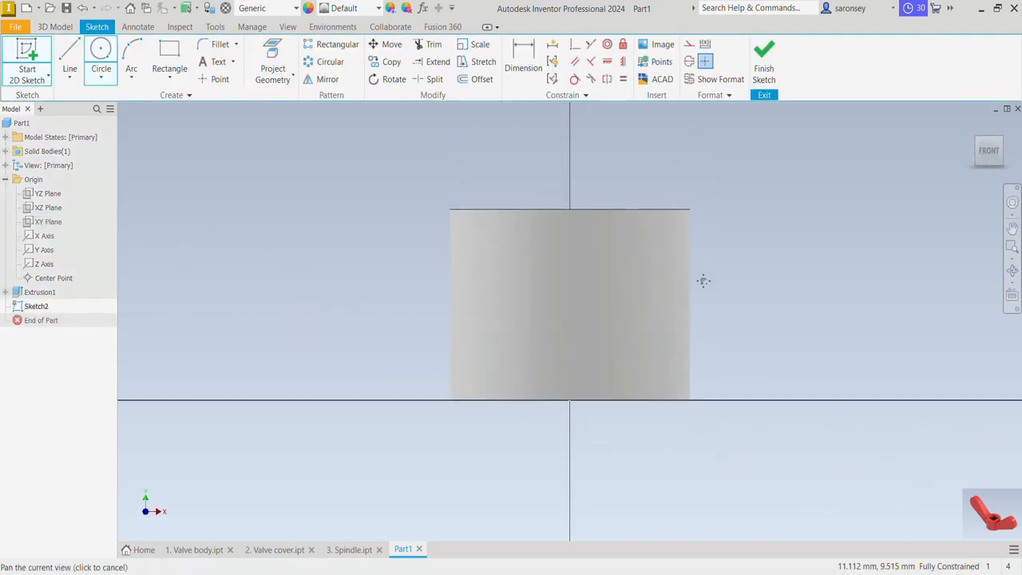
{"action": "left_click", "coordinate": [291, 78]}
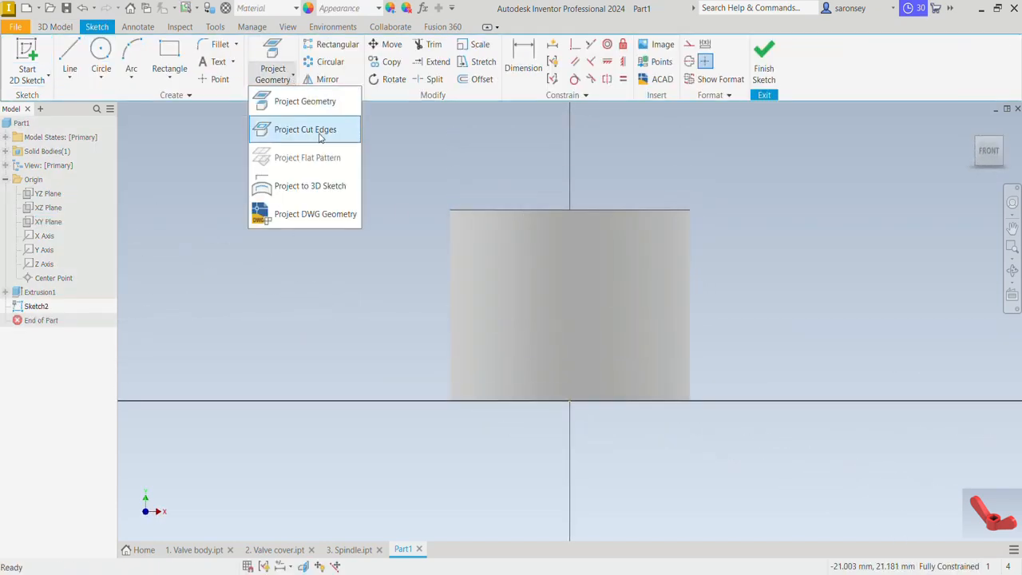
{"action": "left_click", "coordinate": [319, 132]}
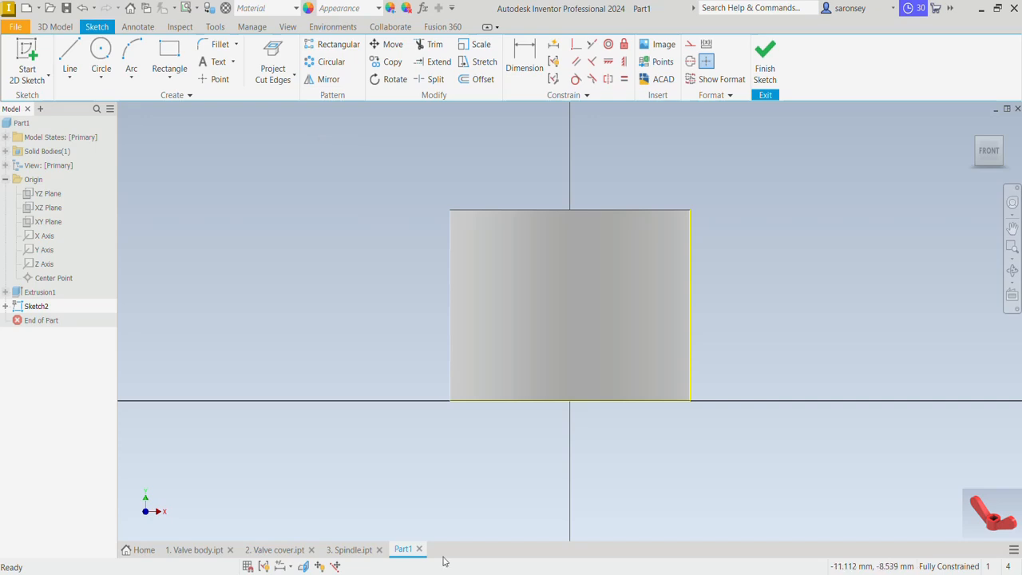
Slice the graphics at the sketch plane, project the YZ plane, and convert all projected lines to construction geometry
{"action": "left_click", "coordinate": [302, 566]}
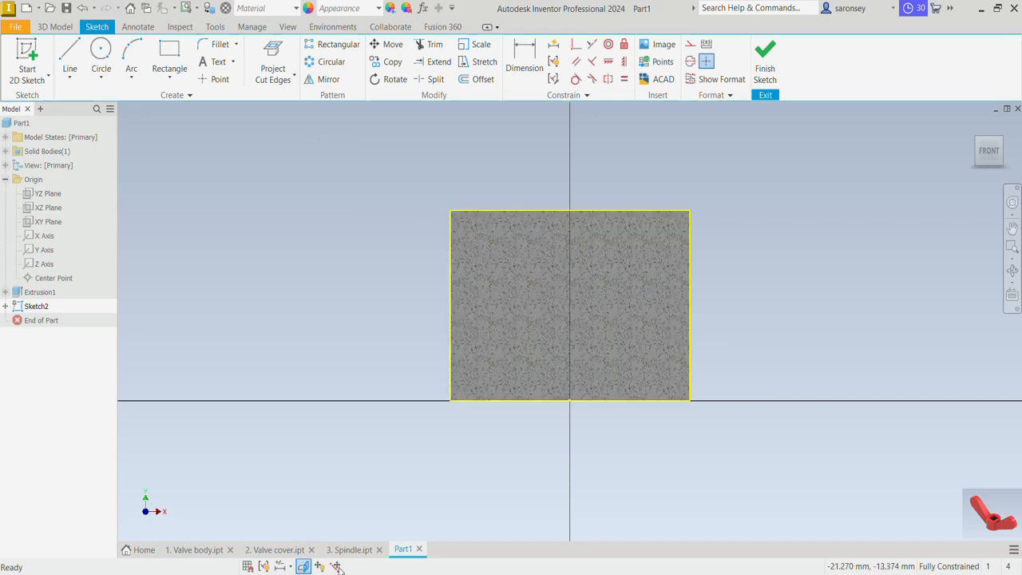
{"action": "left_click", "coordinate": [293, 74]}
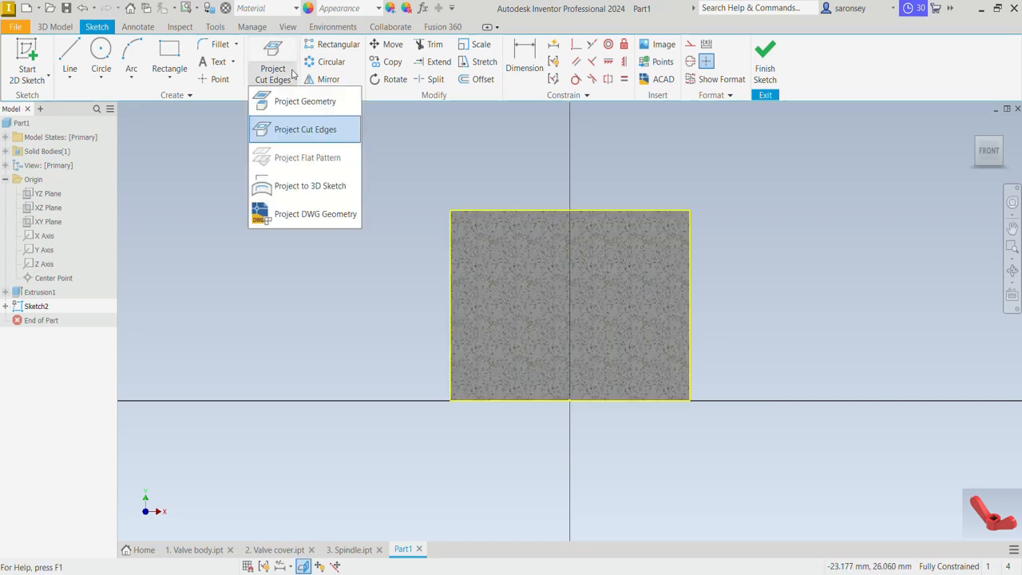
{"action": "left_click", "coordinate": [294, 102]}
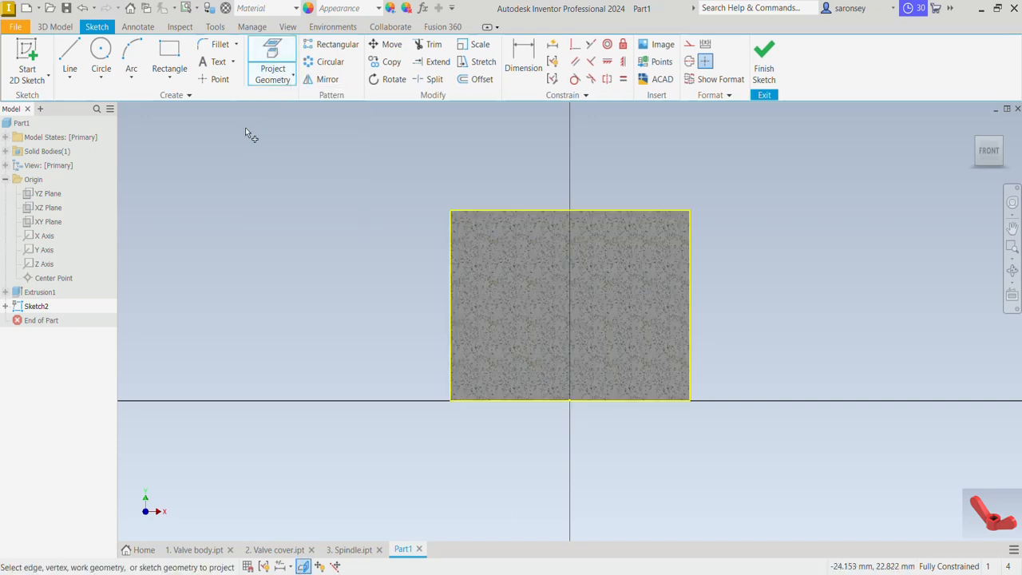
{"action": "left_click", "coordinate": [53, 197]}
{"action": "right_click", "coordinate": [310, 200]}
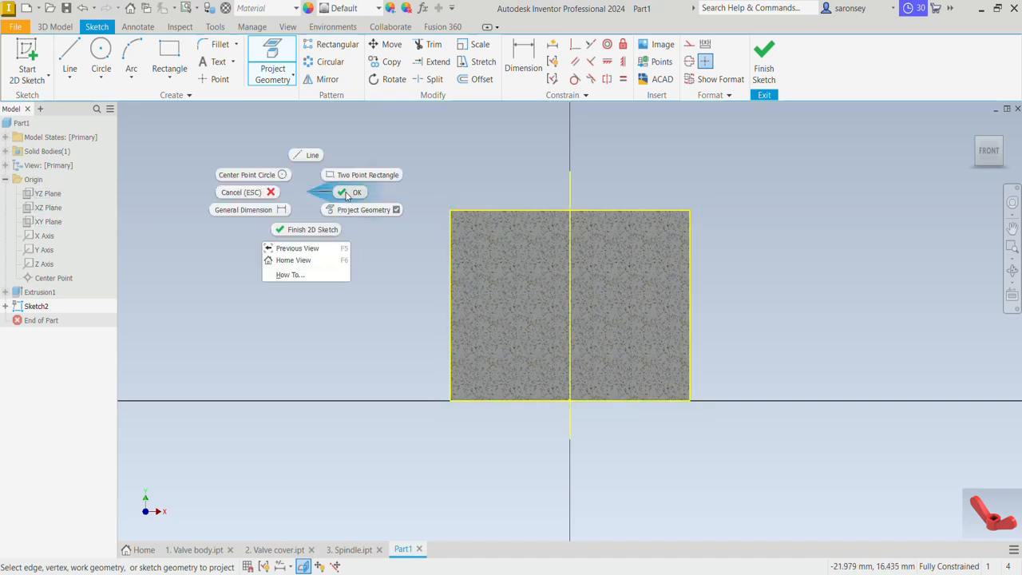
{"action": "key", "text": "Escape"}
{"action": "mouse_move", "coordinate": [342, 142]}
{"action": "left_mouse_down"}
{"action": "mouse_move", "coordinate": [596, 194]}
{"action": "mouse_move", "coordinate": [769, 410]}
{"action": "mouse_move", "coordinate": [787, 476]}
{"action": "left_mouse_up"}
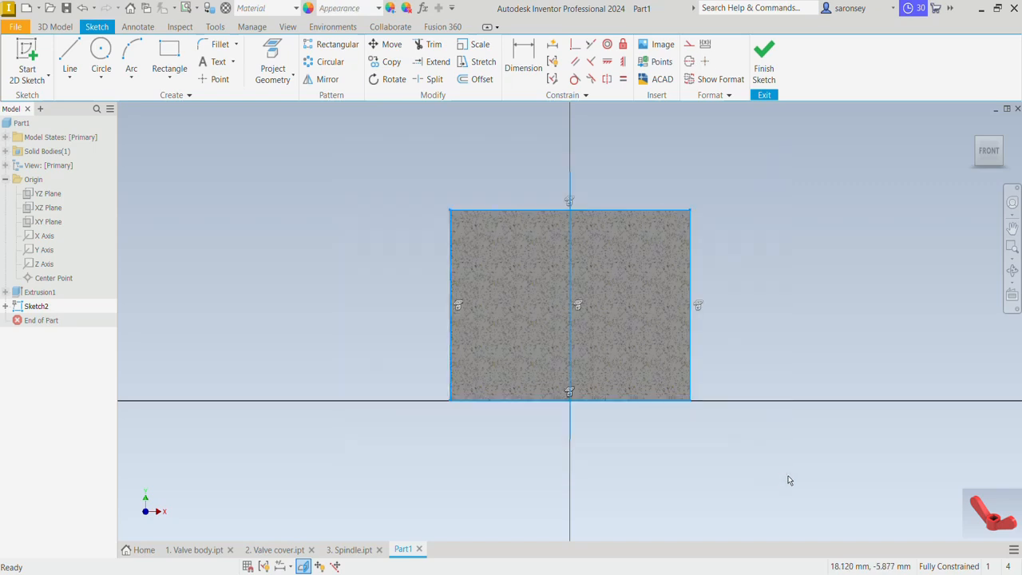
{"action": "left_click", "coordinate": [687, 47]}
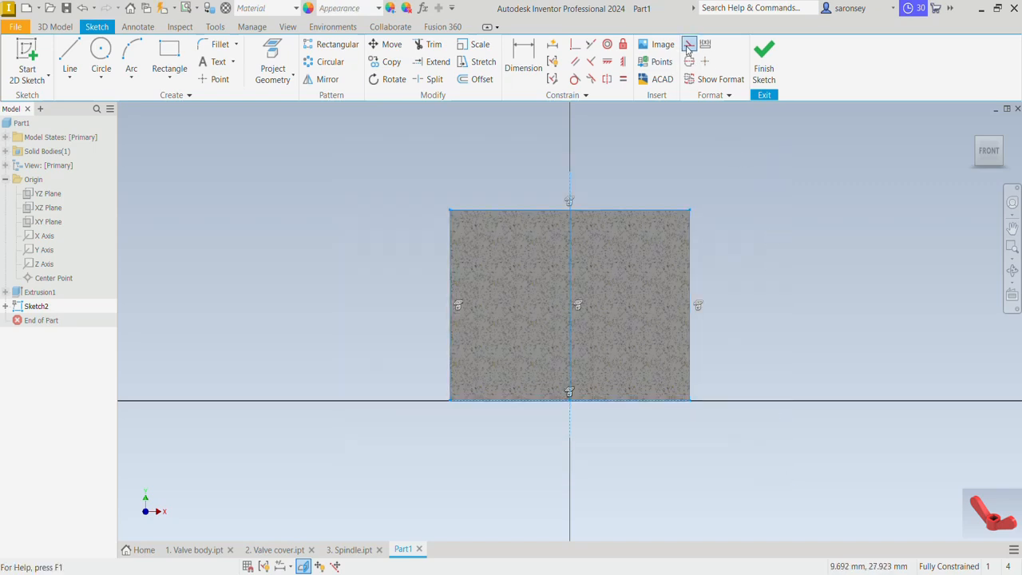
Sketch two horizontal 10 mm lines from the centre axis to the cylinder's right edge, about 2.5 mm below its top and 2.8 mm above its base
{"action": "left_click", "coordinate": [70, 54]}
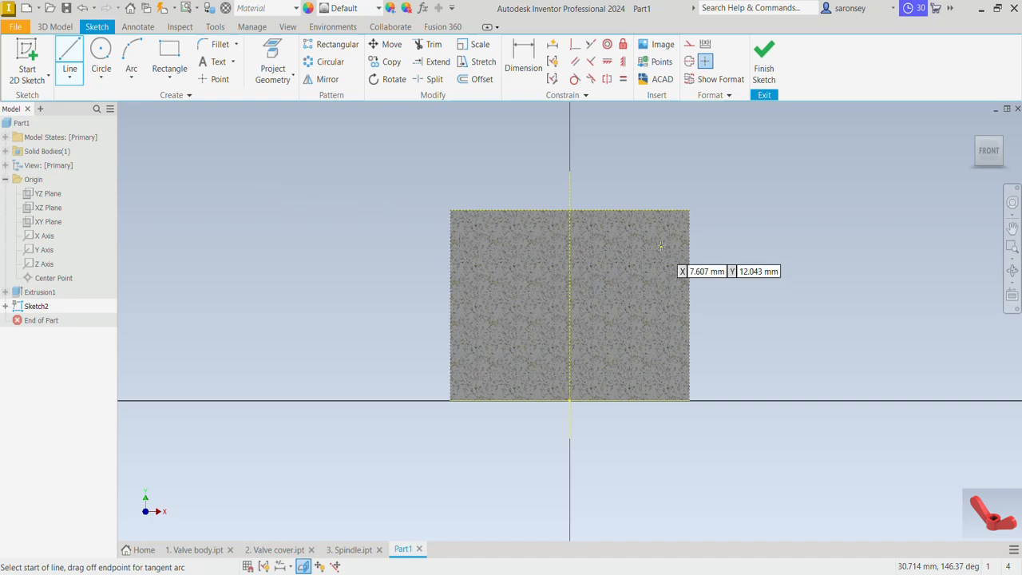
{"action": "scroll", "coordinate": [574, 242], "scroll_direction": "up", "scroll_amount": 3}
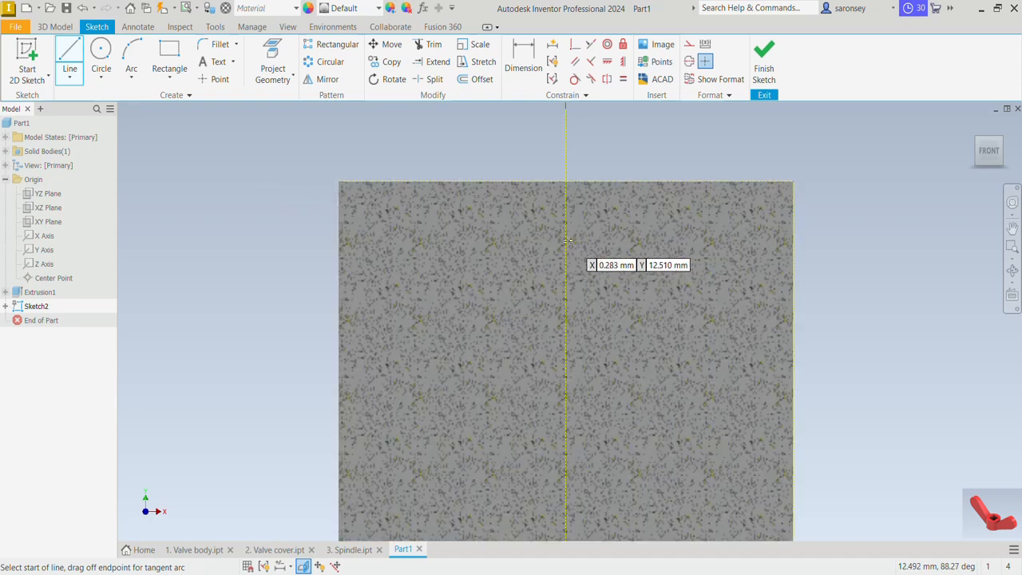
{"action": "left_click", "coordinate": [566, 241]}
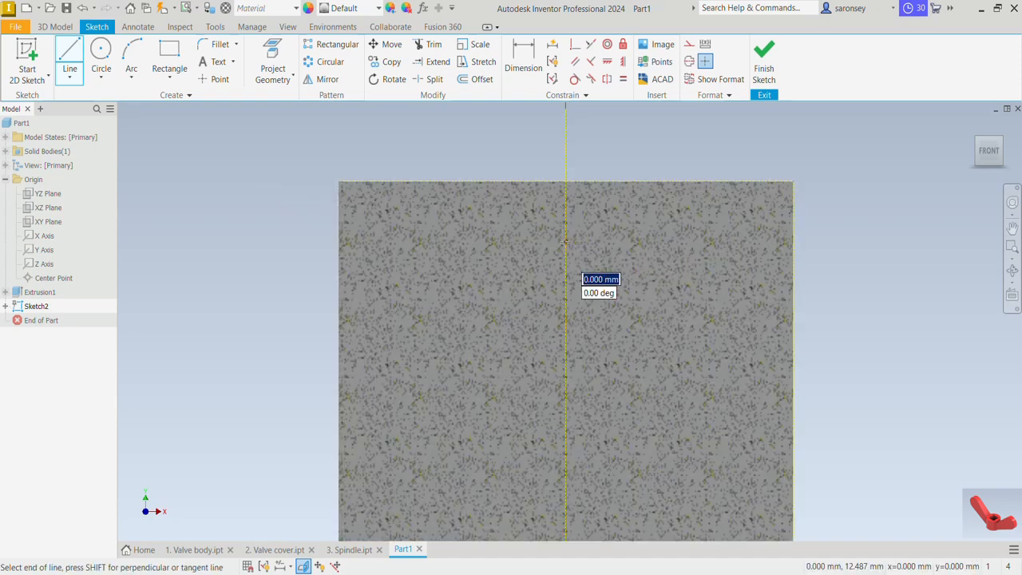
{"action": "left_click", "coordinate": [793, 242]}
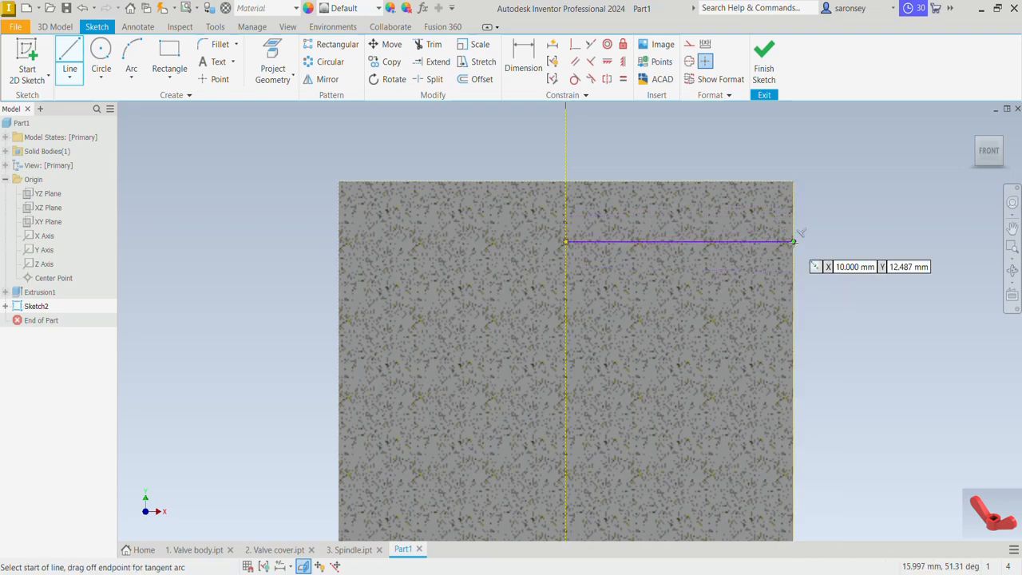
{"action": "middle_click_drag", "start_coordinate": [644, 436], "coordinate": [629, 397]}
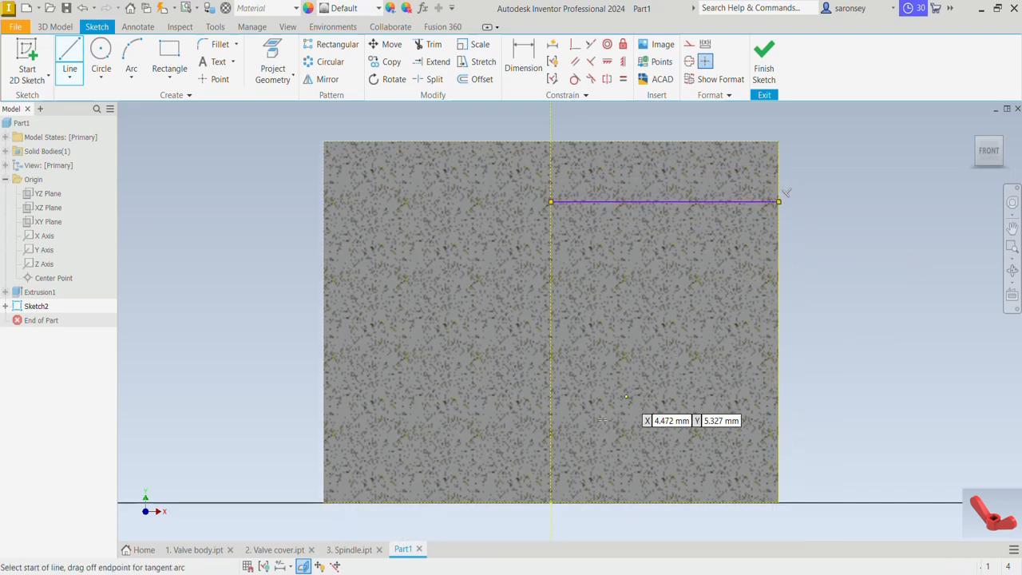
{"action": "left_click", "coordinate": [551, 435]}
{"action": "left_click", "coordinate": [779, 435]}
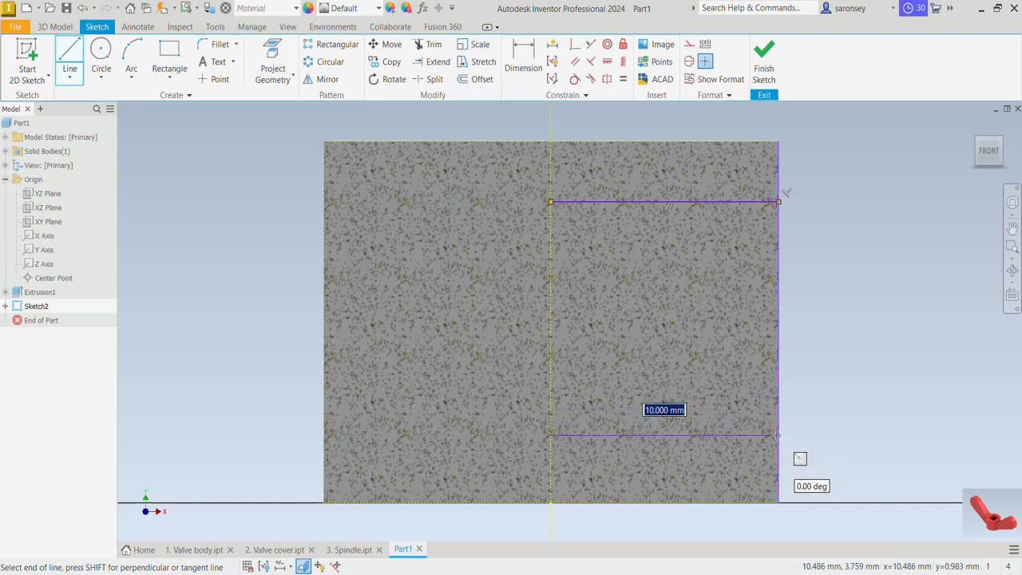
{"action": "key", "text": "Escape"}
Dimension the upper horizontal line 2 mm below the cylinder's top edge
{"action": "key", "text": "d"}
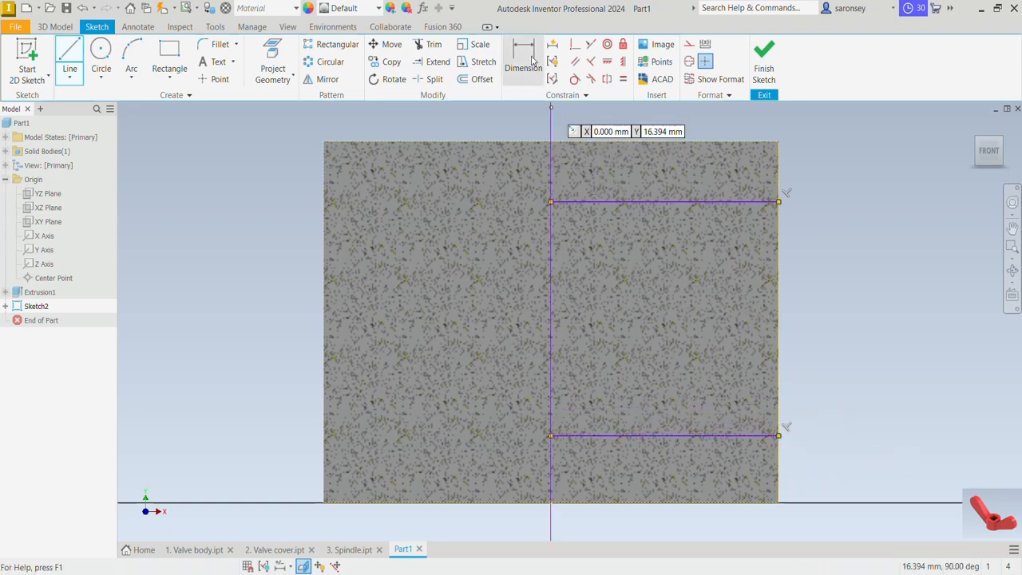
{"action": "left_click", "coordinate": [669, 142]}
{"action": "left_click", "coordinate": [700, 202]}
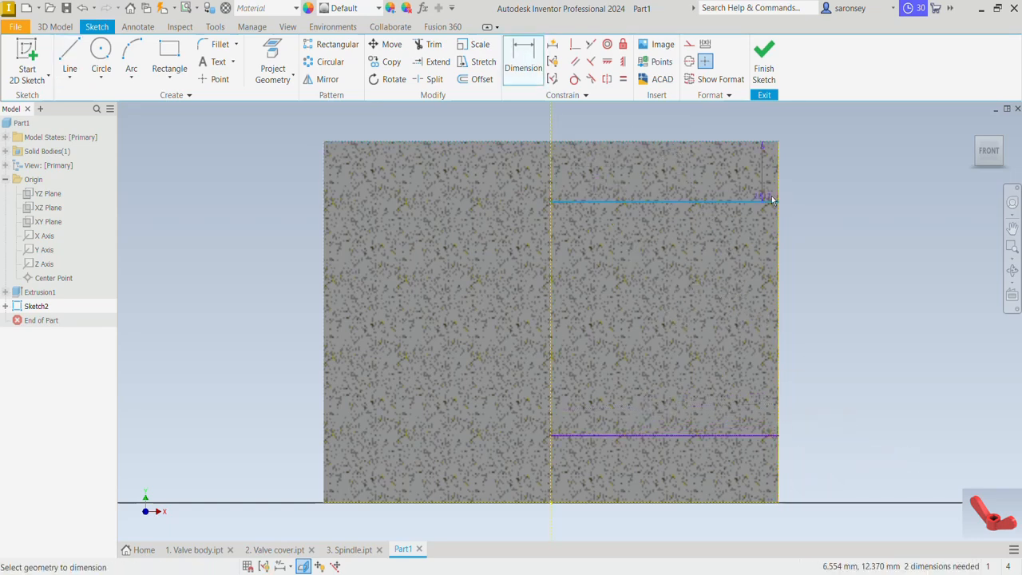
{"action": "left_click", "coordinate": [797, 183]}
{"action": "type", "text": "2"}
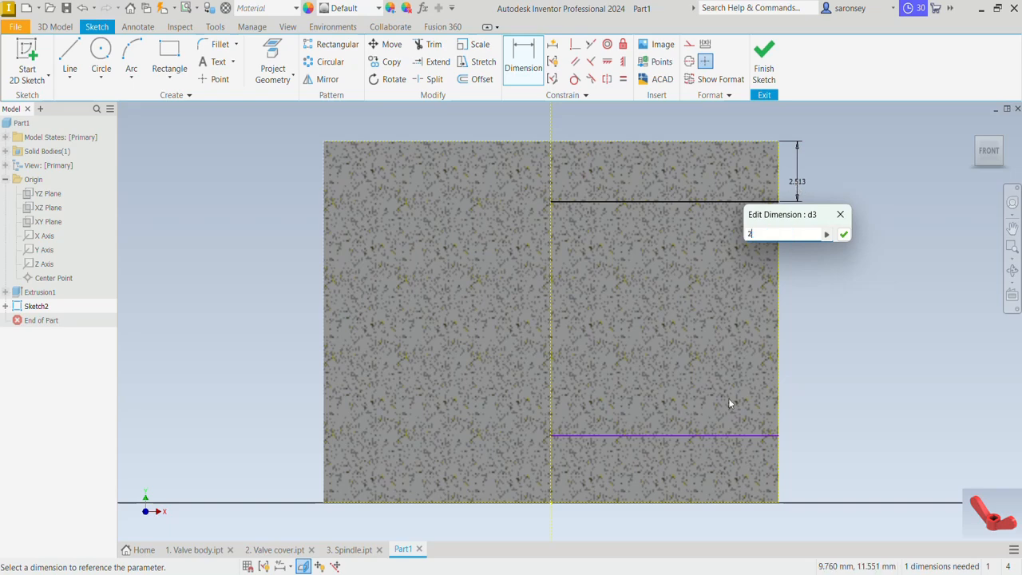
{"action": "left_click", "coordinate": [845, 237]}
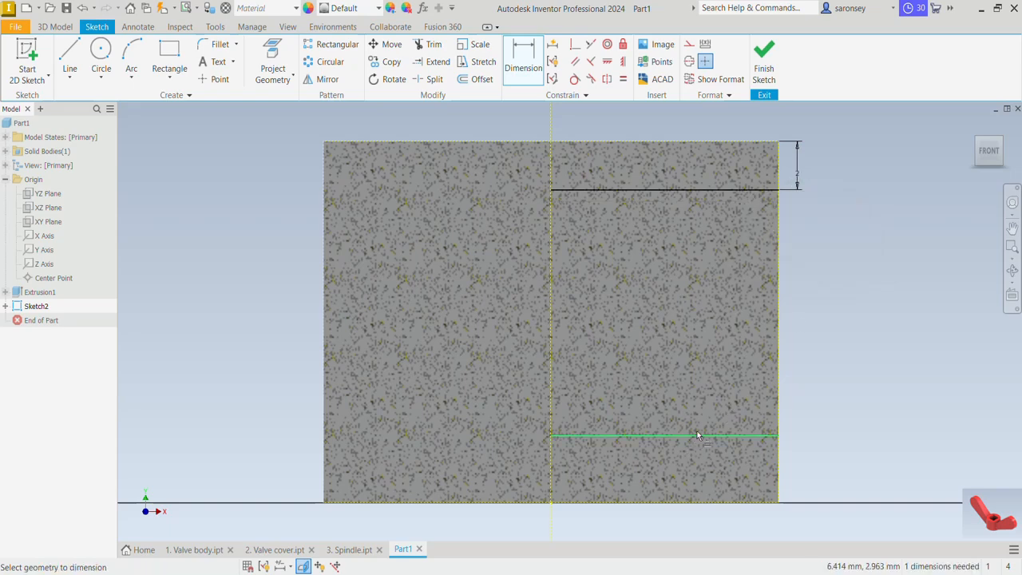
Dimension the lower horizontal line 2 mm above the cylinder's base edge
{"action": "left_click", "coordinate": [695, 436]}
{"action": "left_click", "coordinate": [723, 504]}
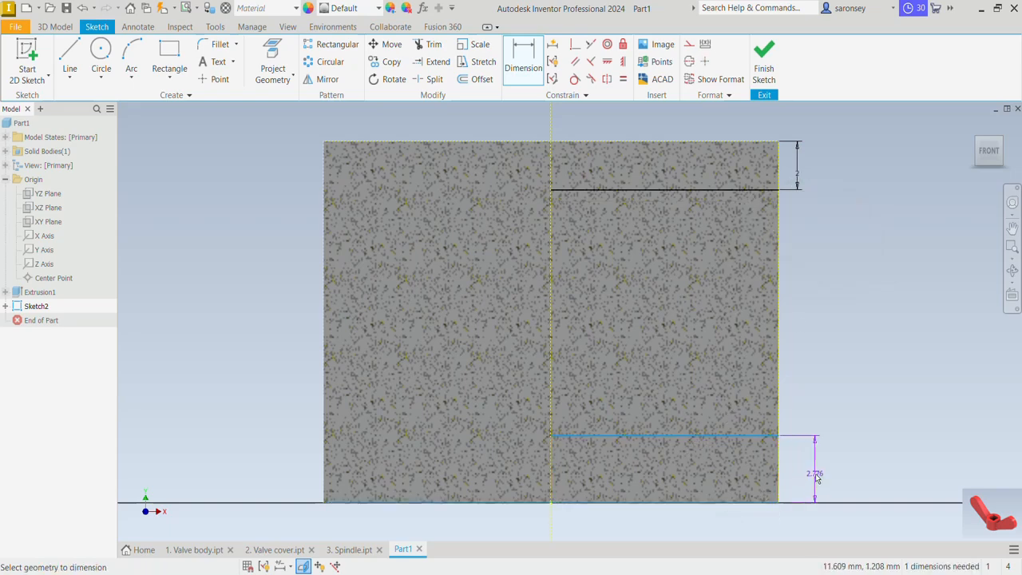
{"action": "left_click", "coordinate": [815, 475]}
{"action": "type", "text": "2\\"}
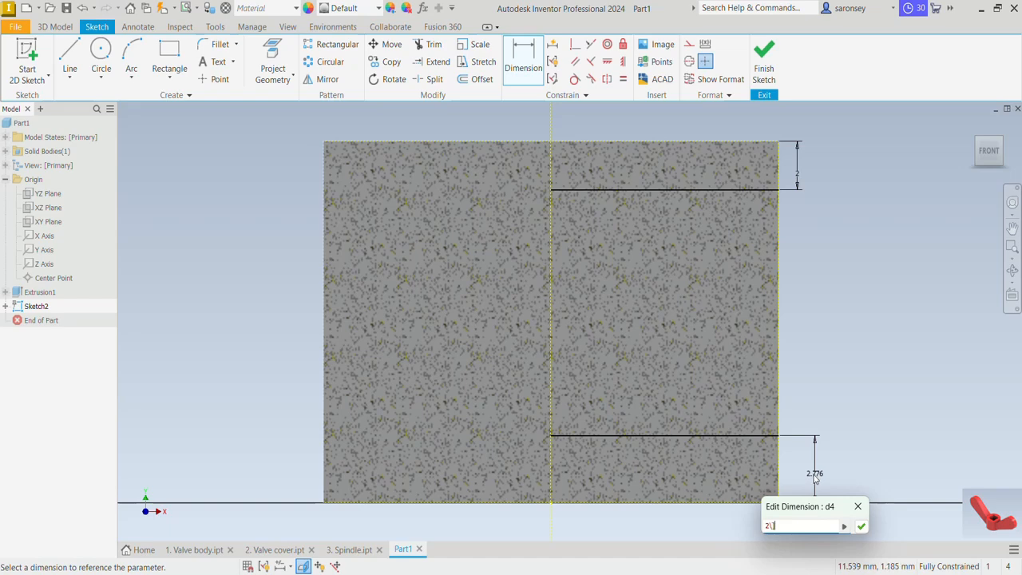
{"action": "key", "text": "Return"}
Sketch the arm outline between the two lines' outer ends: two upward-sloping lines joined by a tangent arc centred about 30 mm from the axis
{"action": "middle_click_drag", "start_coordinate": [800, 383], "coordinate": [568, 405]}
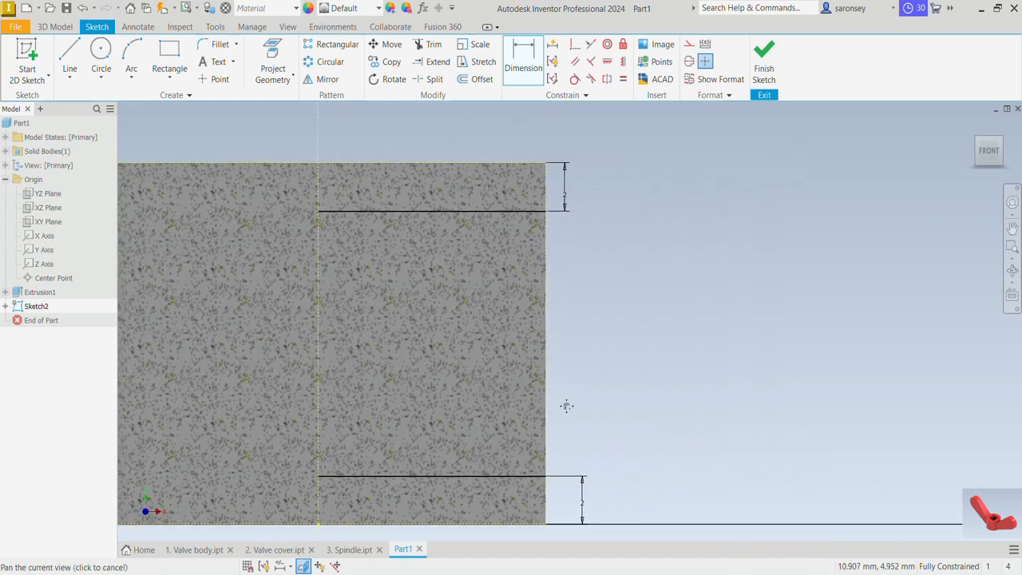
{"action": "key", "text": "l"}
{"action": "scroll", "coordinate": [296, 214], "scroll_direction": "down", "scroll_amount": 2}
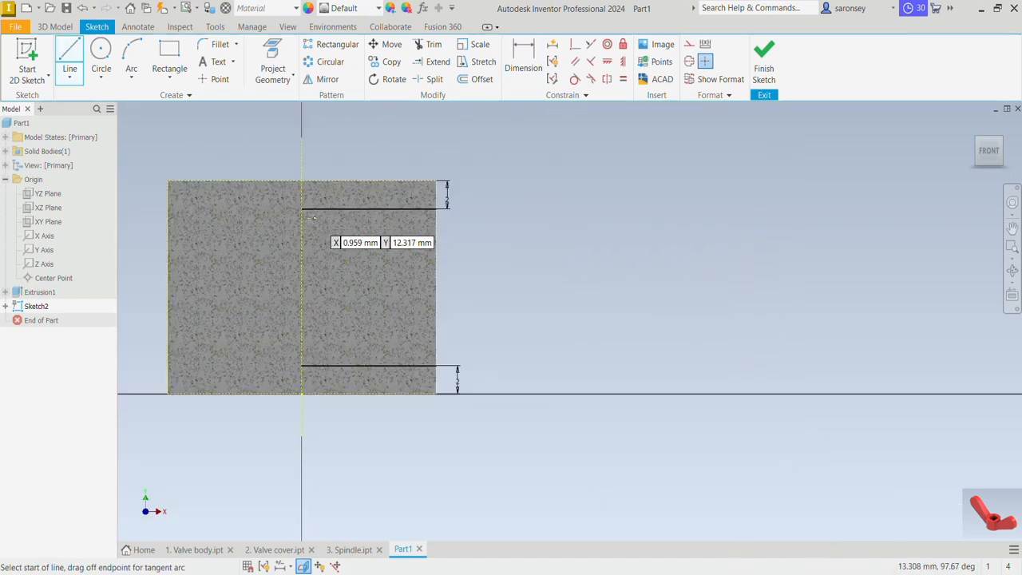
{"action": "middle_click_drag", "start_coordinate": [438, 217], "coordinate": [441, 237]}
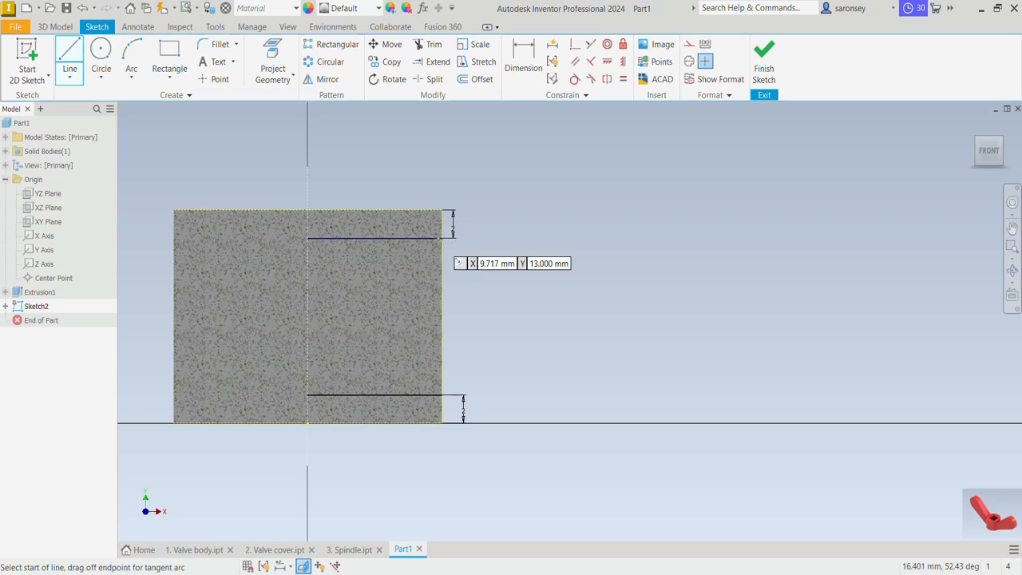
{"action": "left_click", "coordinate": [441, 238]}
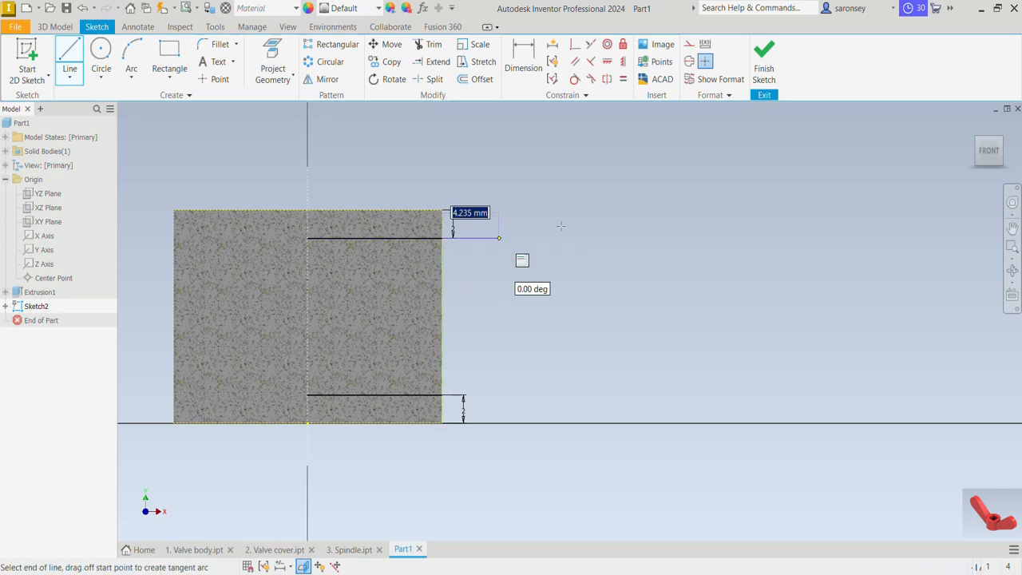
{"action": "left_click", "coordinate": [693, 168]}
{"action": "left_click_drag", "start_coordinate": [693, 166], "coordinate": [734, 309]}
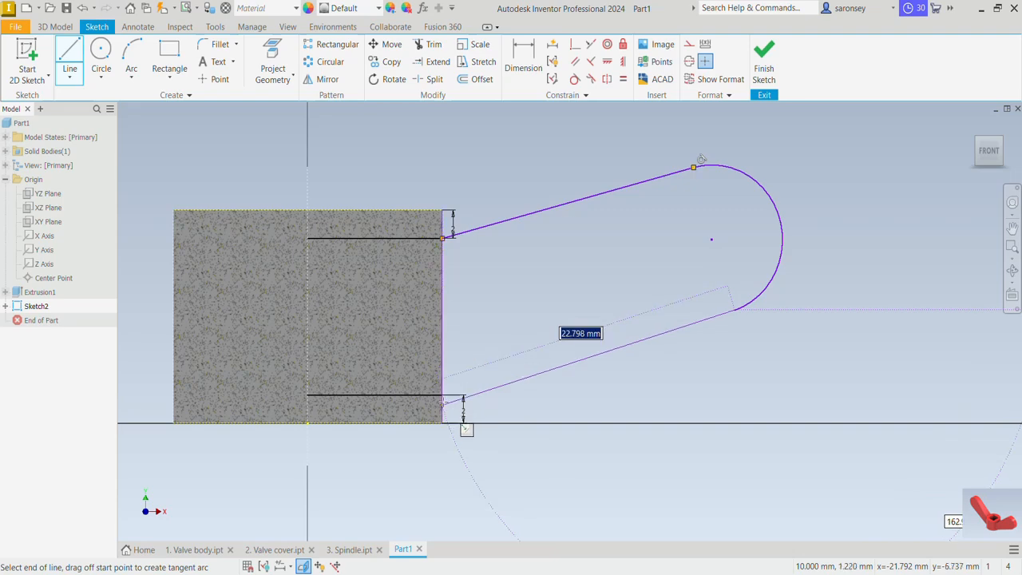
{"action": "scroll", "coordinate": [443, 395], "scroll_direction": "down", "scroll_amount": 2}
{"action": "scroll", "coordinate": [443, 395], "scroll_direction": "down", "scroll_amount": 2}
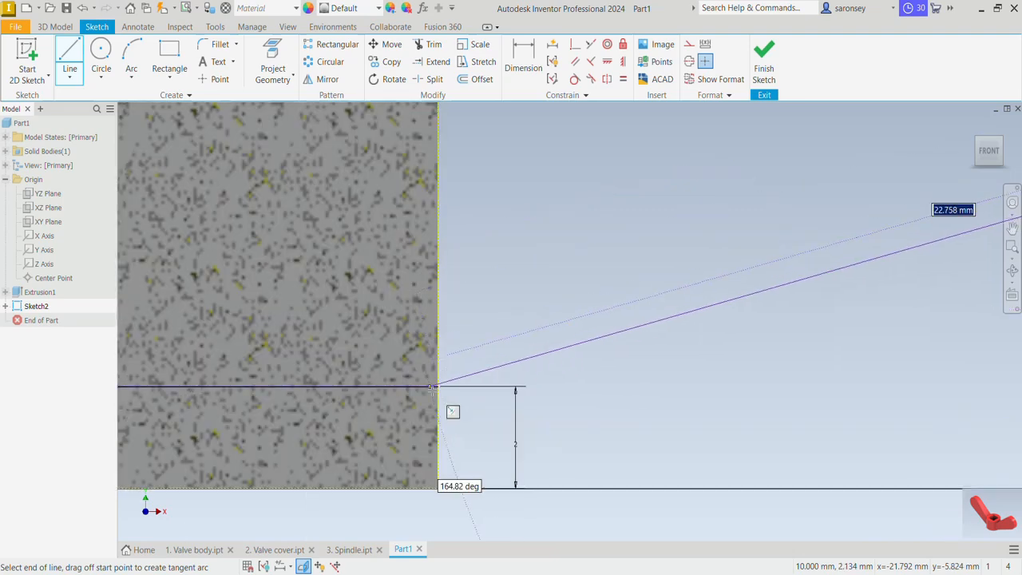
{"action": "left_click", "coordinate": [438, 387]}
{"action": "scroll", "coordinate": [438, 387], "scroll_direction": "up", "scroll_amount": 4}
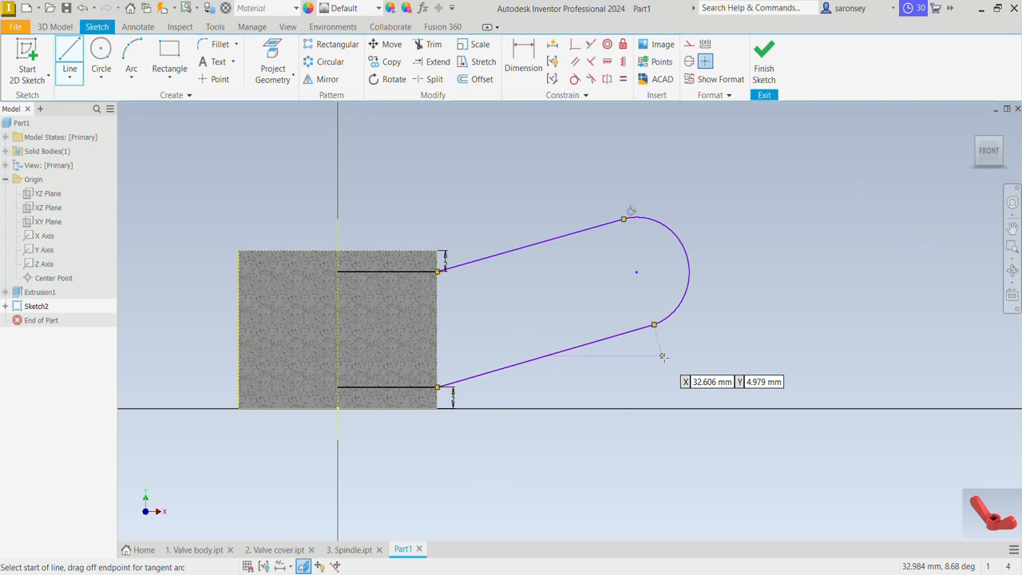
{"action": "key", "text": "Escape"}
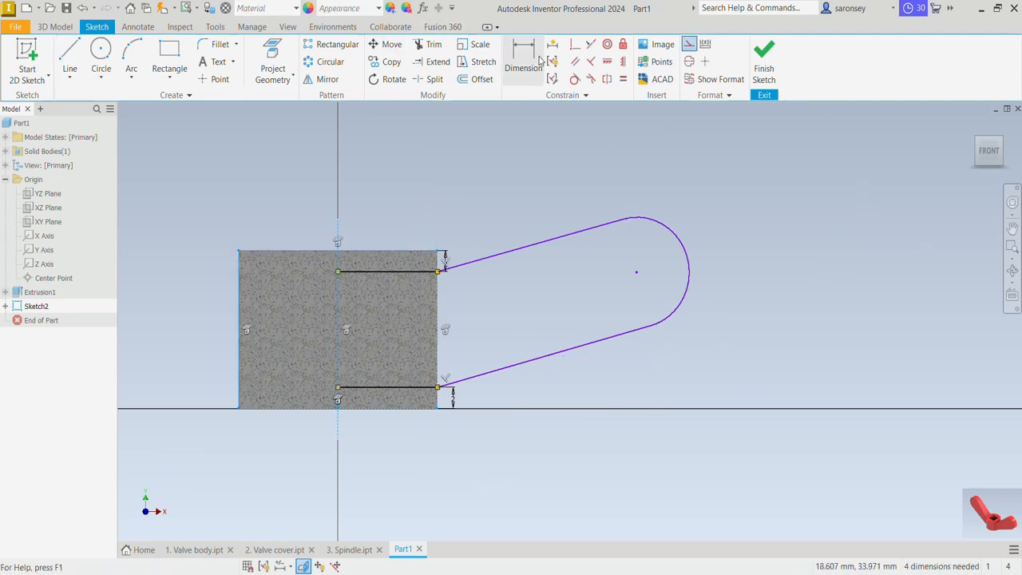
Dimension the arm's arc centre 35 mm horizontally from the projected centre axis
{"action": "left_click", "coordinate": [525, 56]}
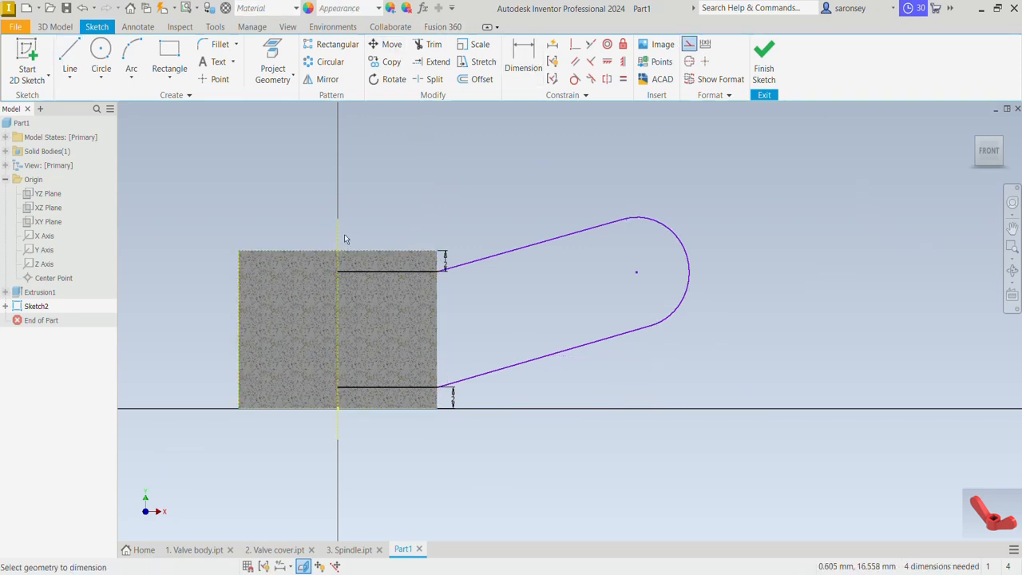
{"action": "left_click", "coordinate": [340, 236]}
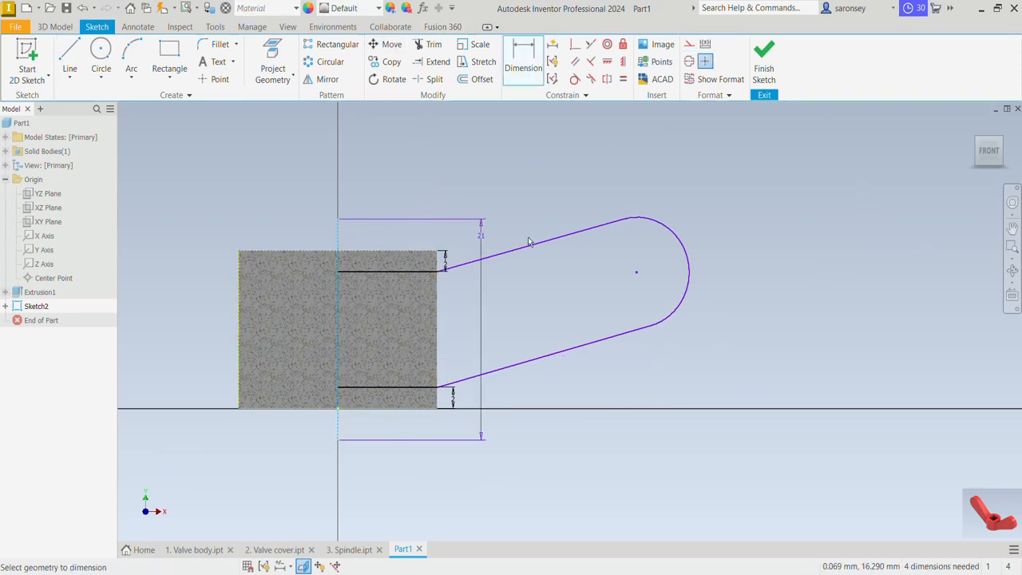
{"action": "key", "text": "Escape"}
{"action": "left_click", "coordinate": [637, 272]}
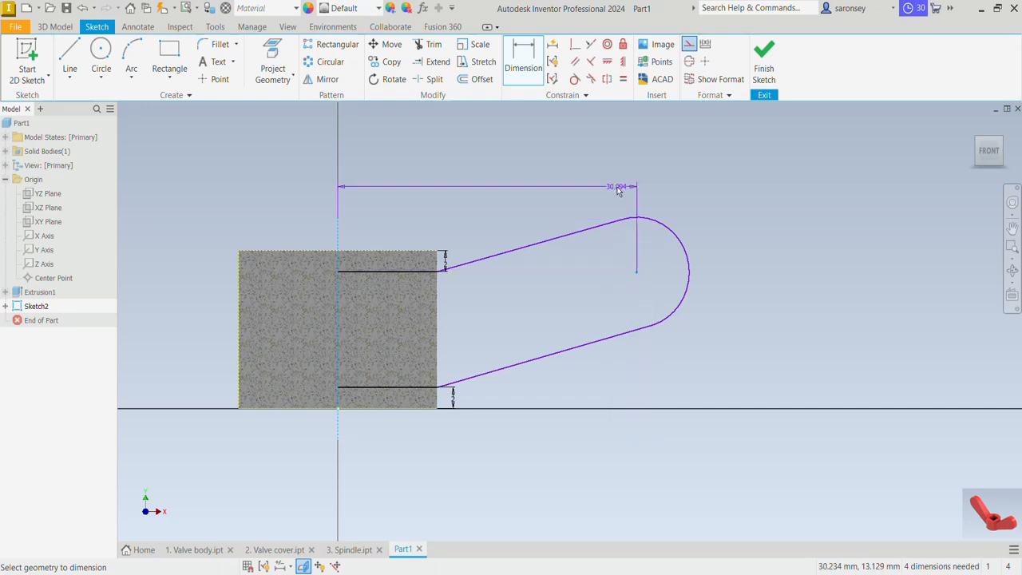
{"action": "left_click", "coordinate": [583, 188]}
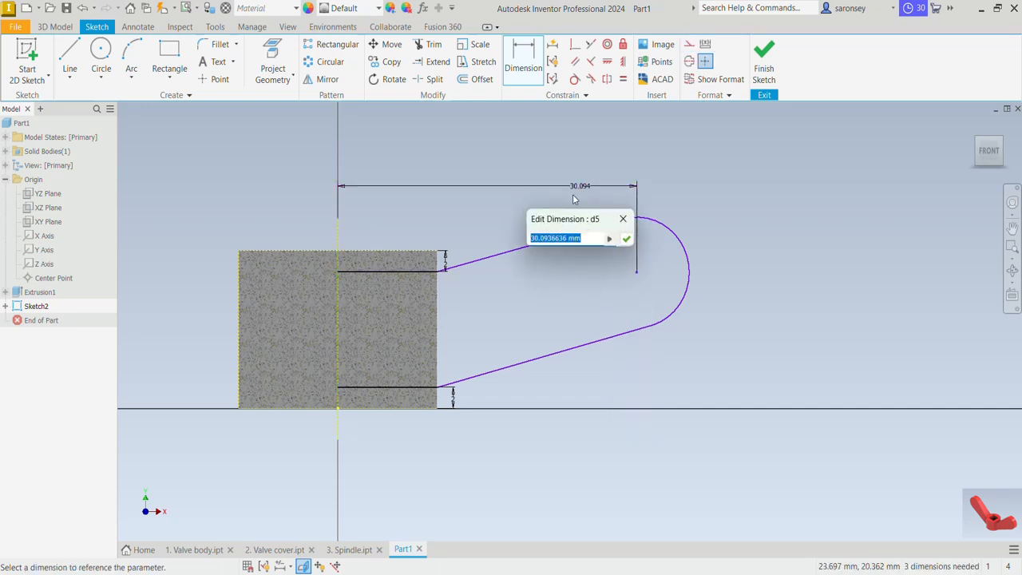
{"action": "type", "text": "35"}
{"action": "key", "text": "Return"}
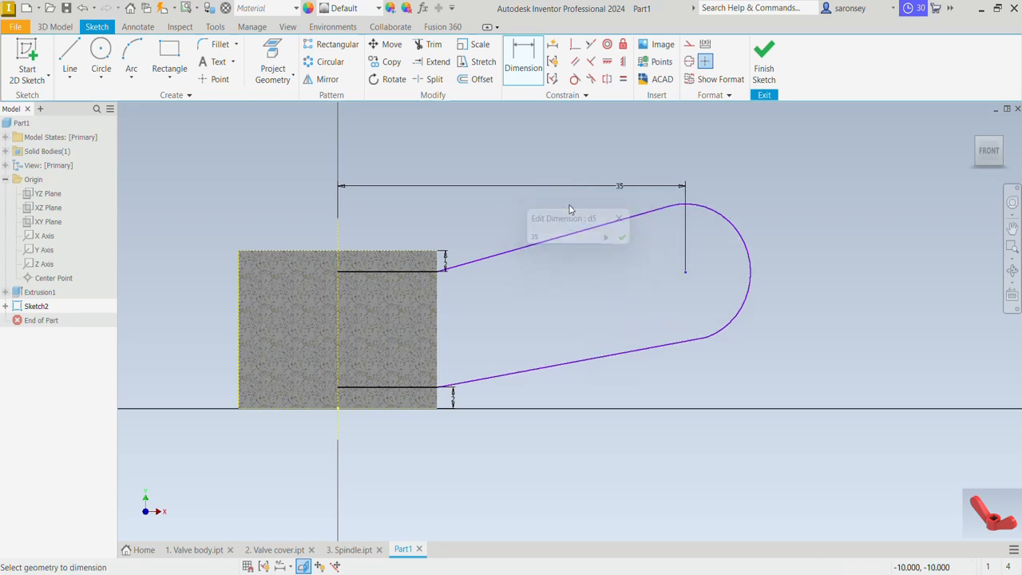
Set the radius of the arm's end arc to 9 mm
{"action": "left_click", "coordinate": [752, 261]}
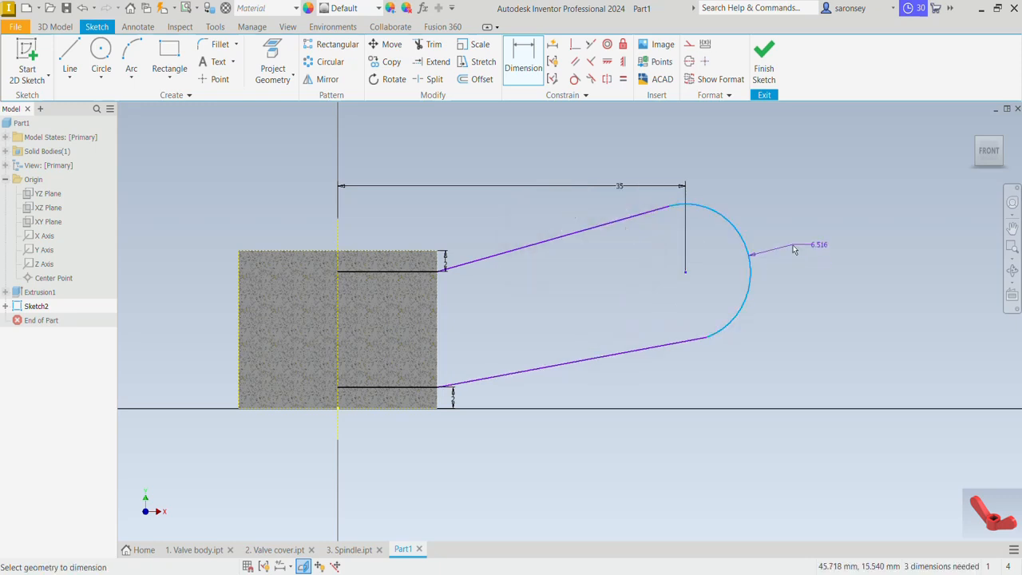
{"action": "left_click", "coordinate": [794, 250]}
{"action": "type", "text": "9"}
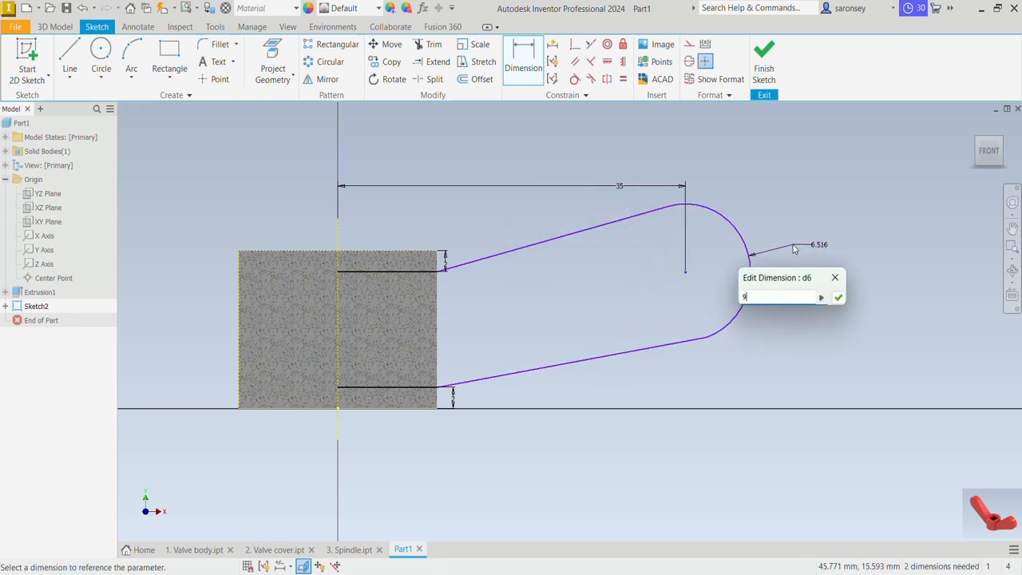
{"action": "key", "text": "Return"}
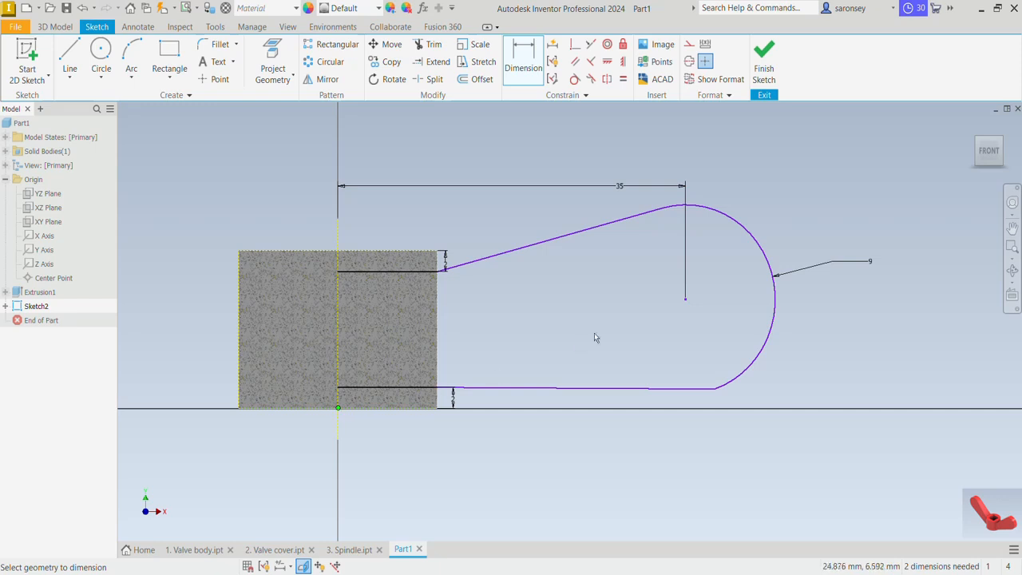
Dimension the centre of the arm's end arc 24 mm vertically above the cylinder's base
{"action": "left_click", "coordinate": [683, 302]}
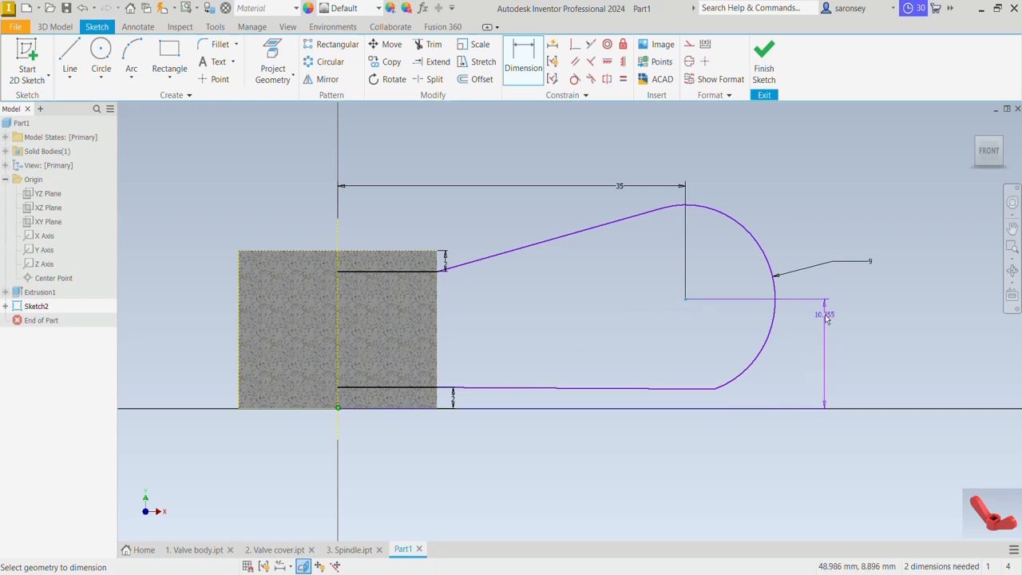
{"action": "left_click", "coordinate": [823, 314]}
{"action": "type", "text": "24"}
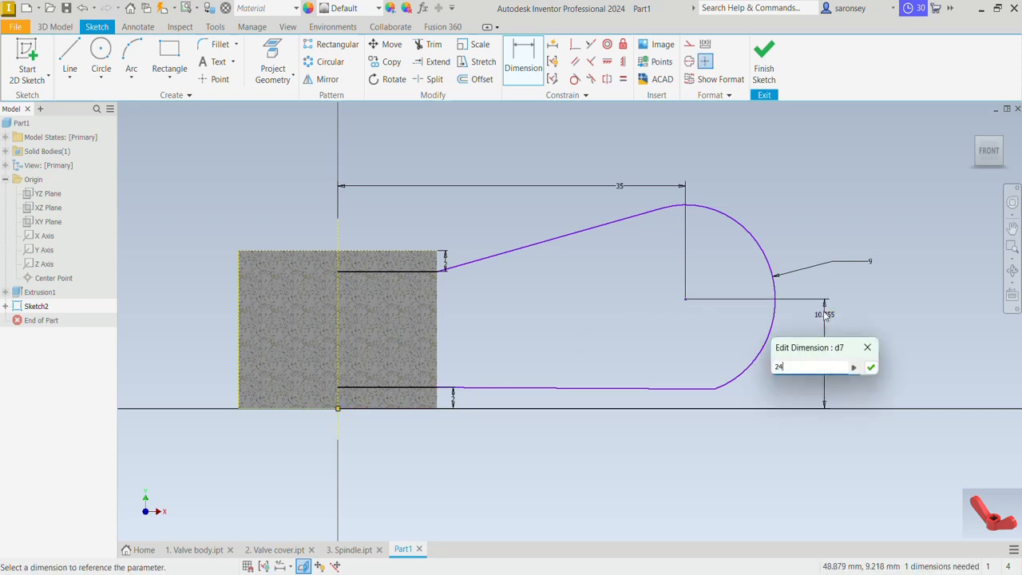
{"action": "key", "text": "Return"}
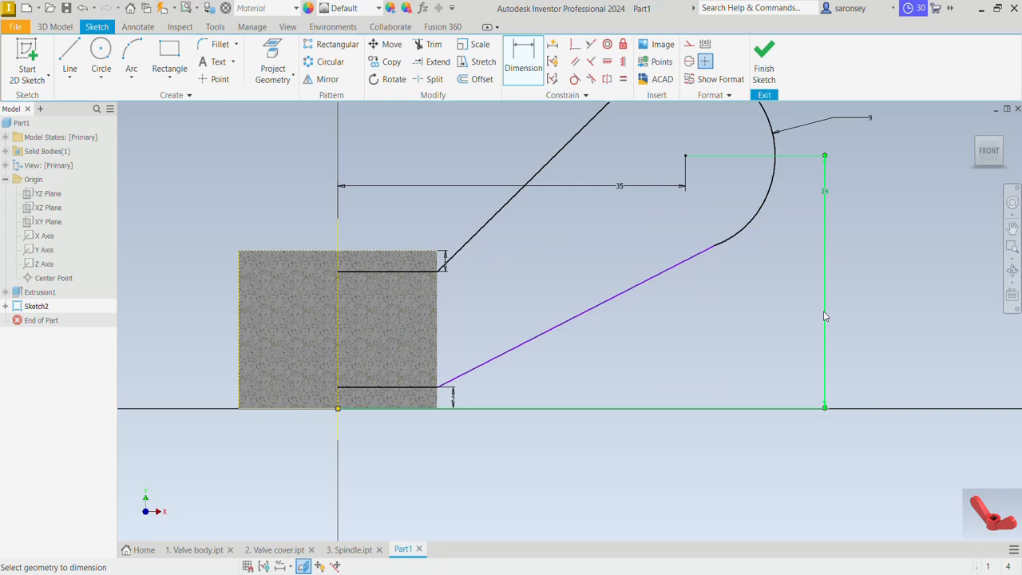
Make the arm's lower sloping line tangent to the end arc
{"action": "left_click", "coordinate": [574, 80]}
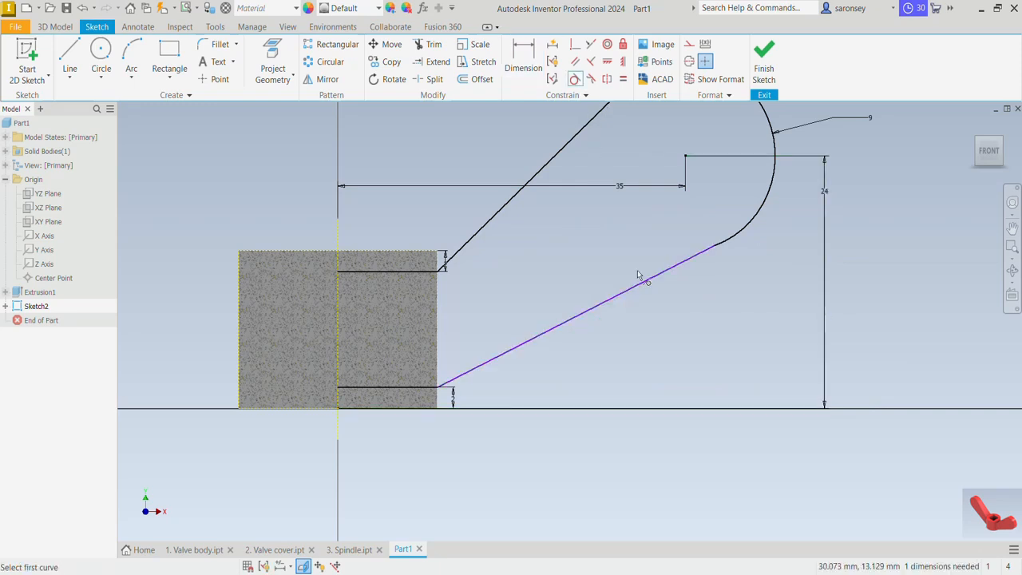
{"action": "left_click", "coordinate": [643, 281]}
{"action": "left_click", "coordinate": [752, 230]}
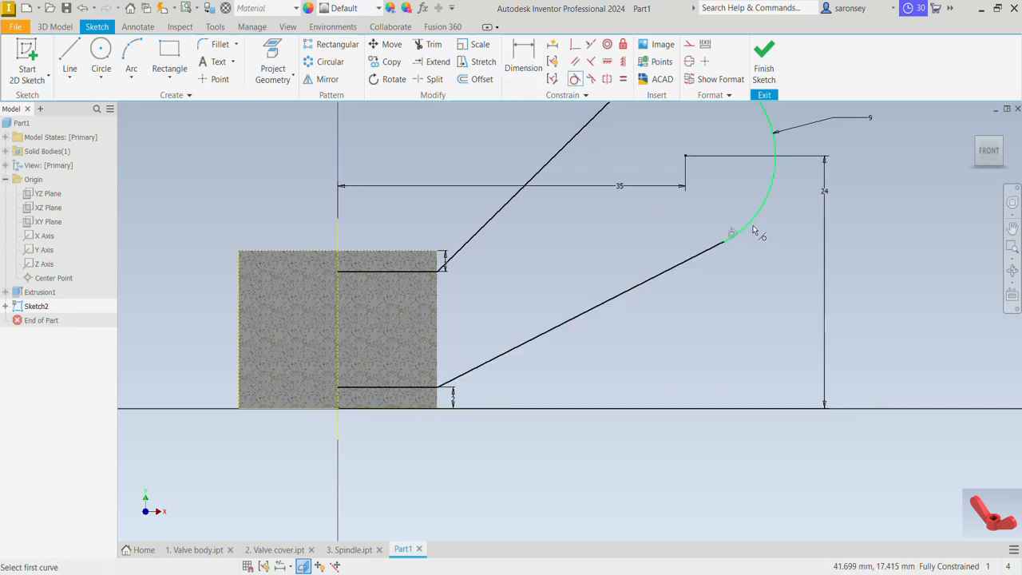
Close the arm profile with a vertical line on the centre axis between the inner ends of the two horizontal lines
{"action": "left_click", "coordinate": [68, 53]}
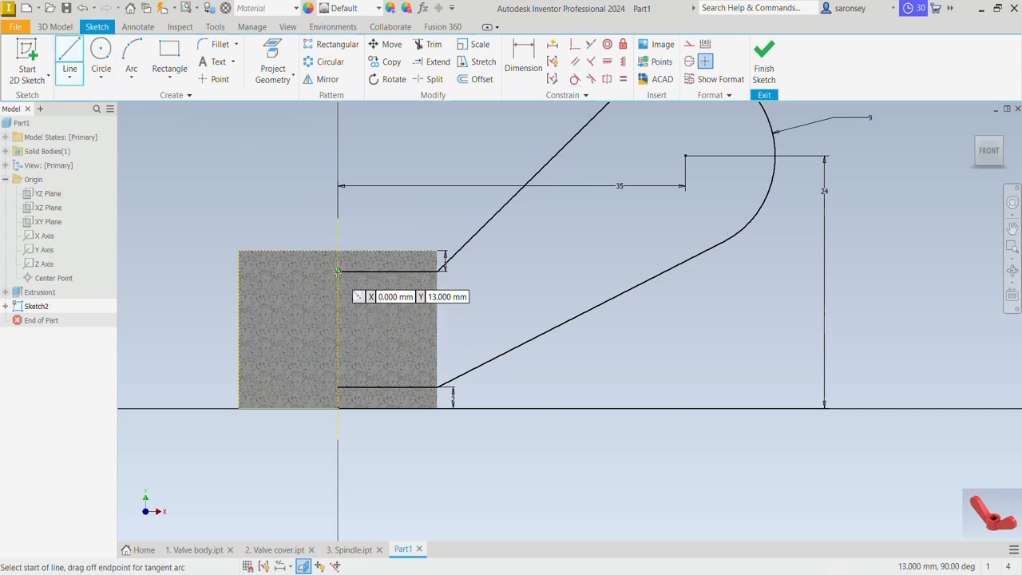
{"action": "left_click", "coordinate": [338, 272]}
{"action": "left_click", "coordinate": [338, 387]}
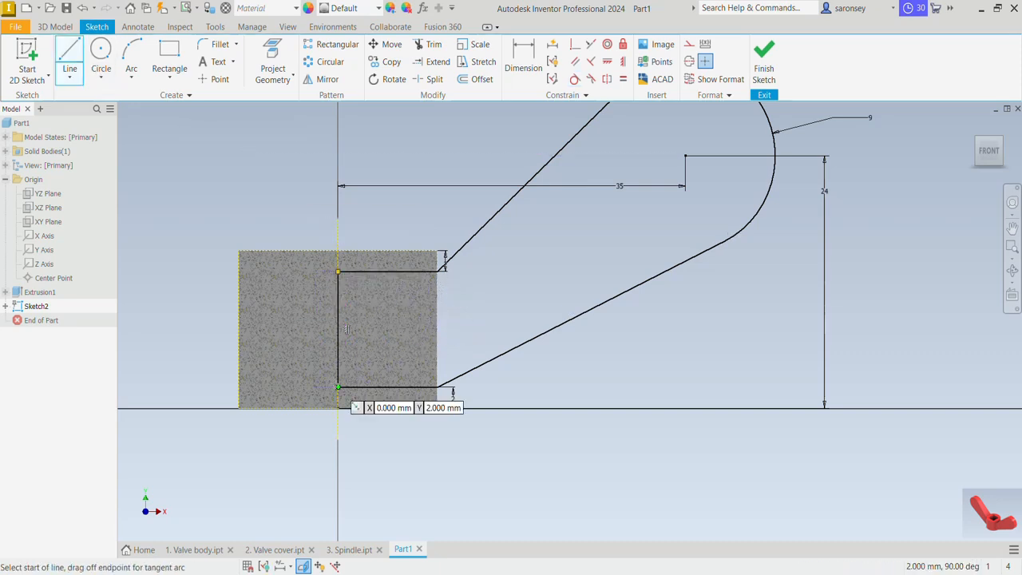
Finish the sketch and extrude the arm profile 10 mm symmetrically about its plane, joined to the hub
{"action": "key", "text": "F6"}
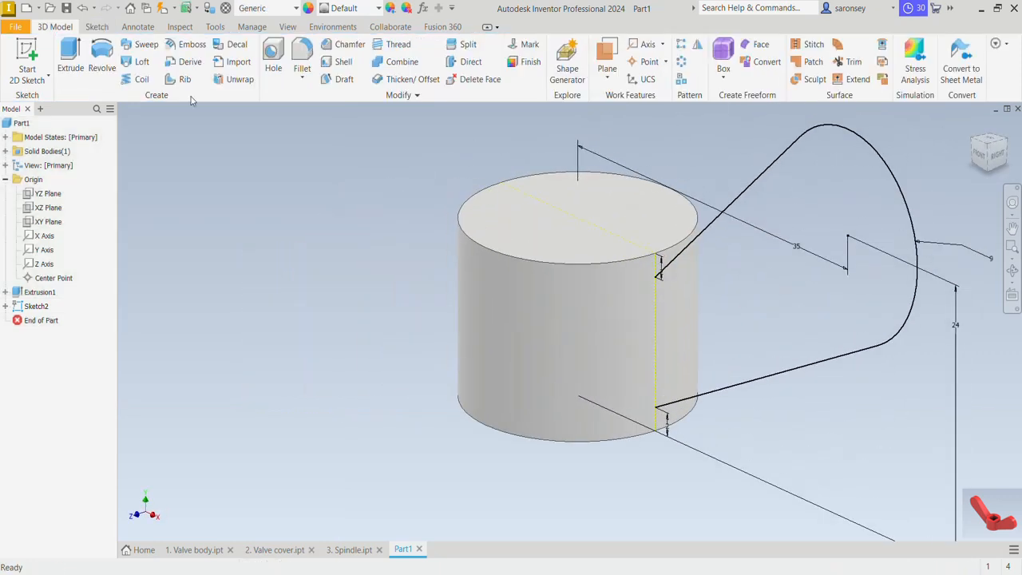
{"action": "left_click", "coordinate": [70, 50]}
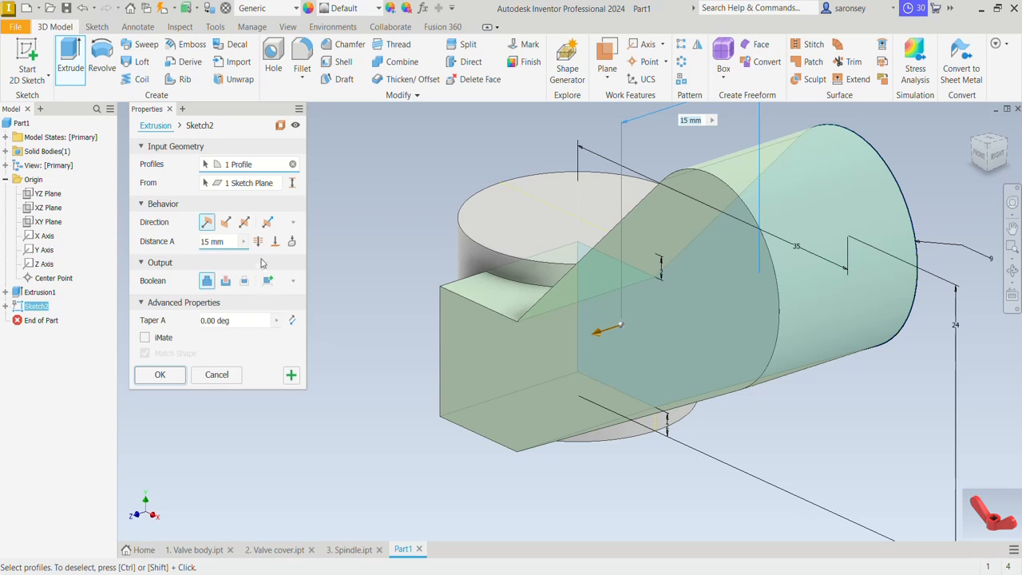
{"action": "left_click_drag", "start_coordinate": [228, 244], "coordinate": [190, 244]}
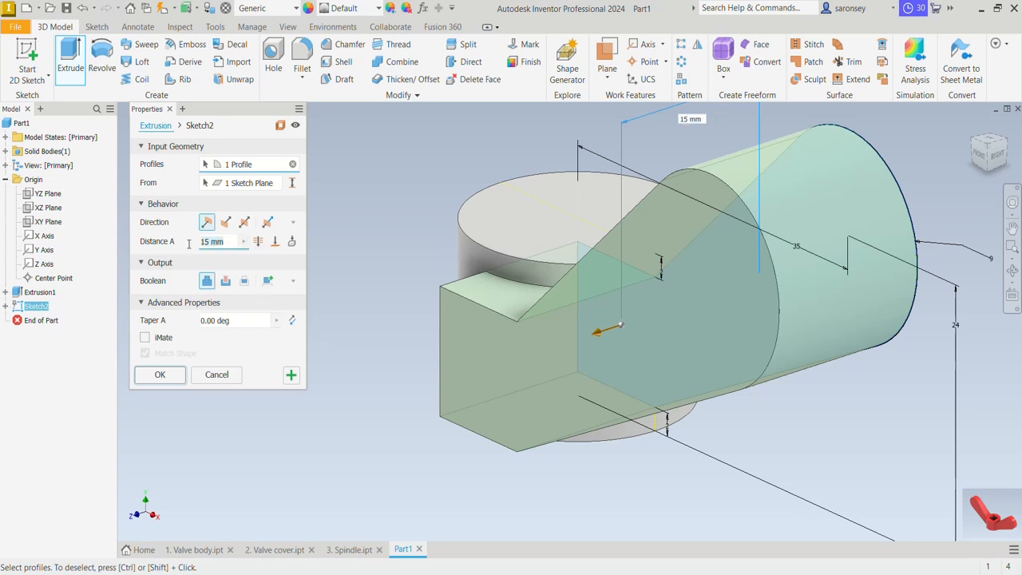
{"action": "type", "text": "10"}
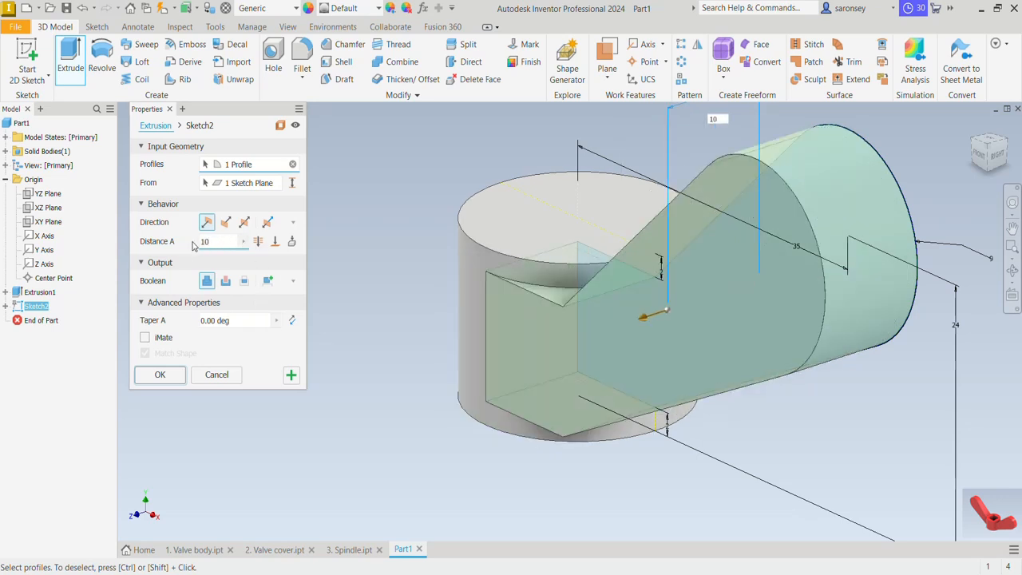
{"action": "left_click", "coordinate": [243, 223]}
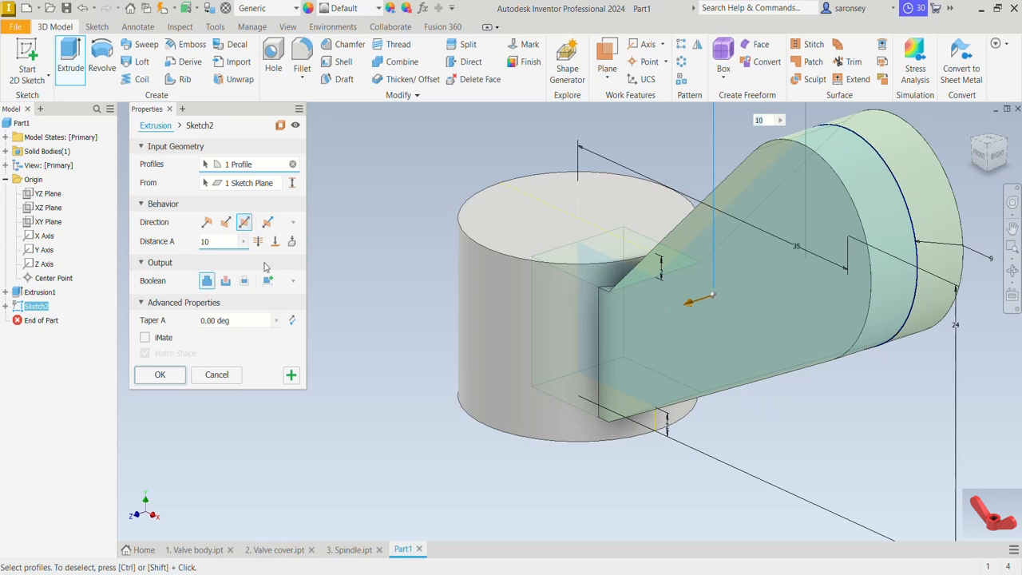
{"action": "left_click", "coordinate": [159, 375]}
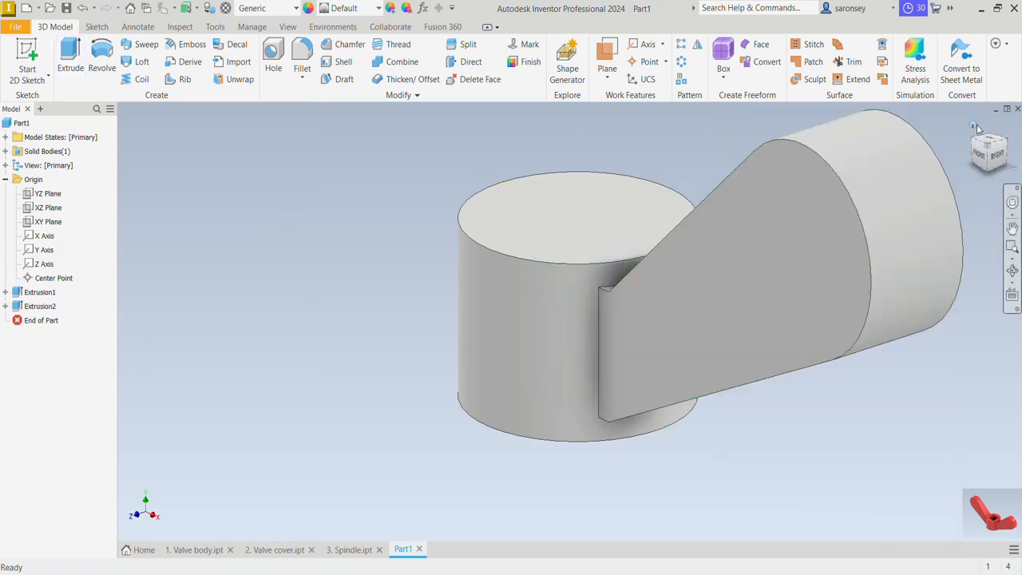
Start a new sketch on the bottom face of the cylindrical hub
{"action": "left_click", "coordinate": [975, 127]}
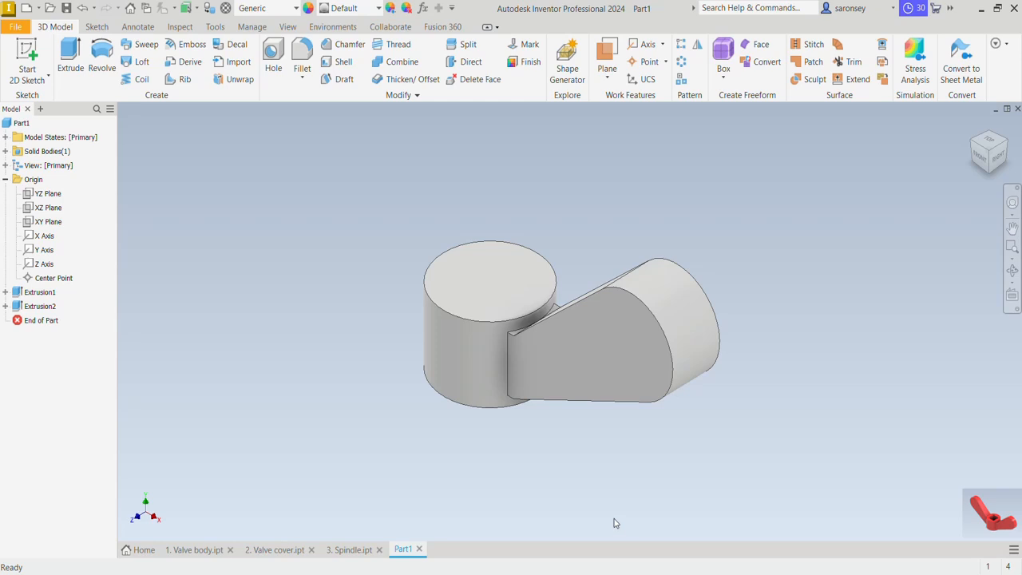
{"action": "middle_click_drag", "start_coordinate": [614, 523], "coordinate": [578, 407], "text": "shift"}
{"action": "left_click", "coordinate": [559, 388]}
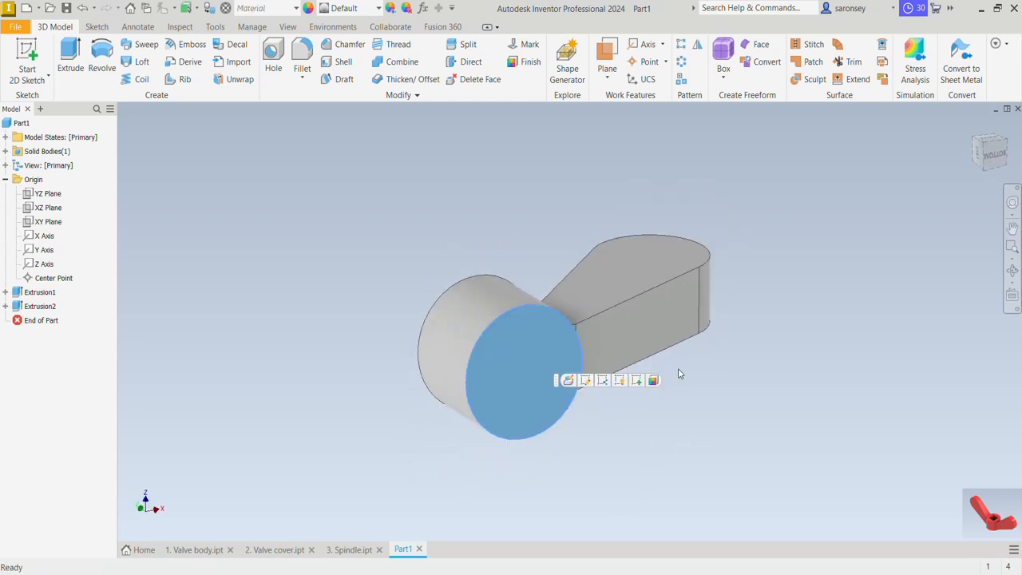
{"action": "left_click", "coordinate": [636, 381]}
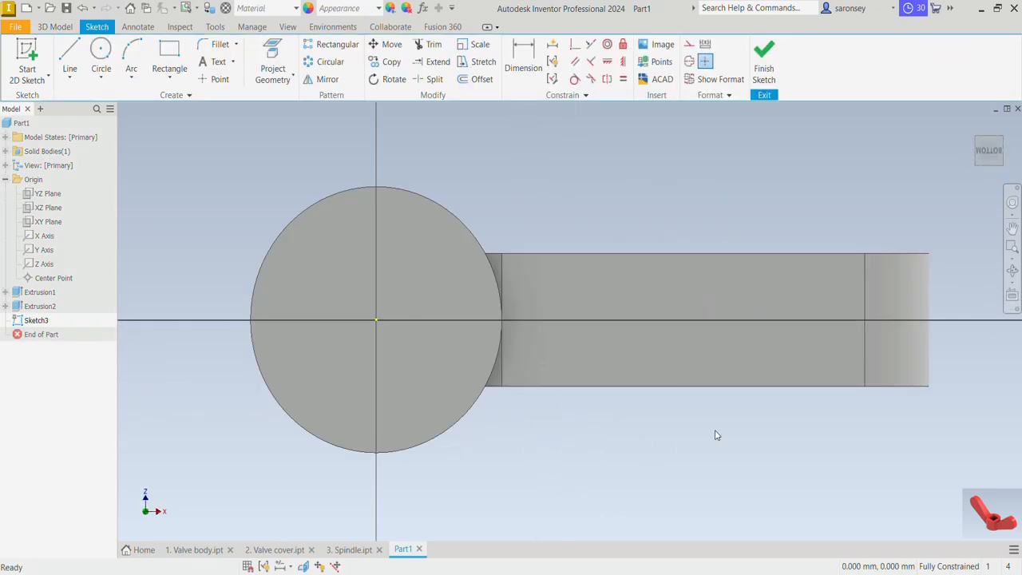
Draw a line about 35.5 mm long from the lower hub-arm corner to the arm's end edge, sloping inward about 5.6°
{"action": "left_click", "coordinate": [69, 52]}
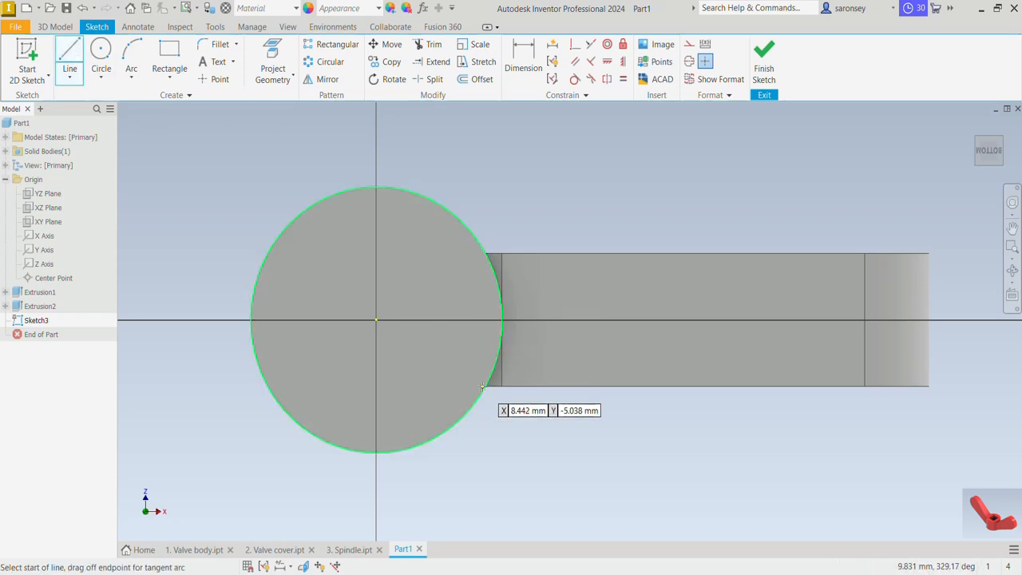
{"action": "scroll", "coordinate": [486, 386], "scroll_direction": "up", "scroll_amount": 5}
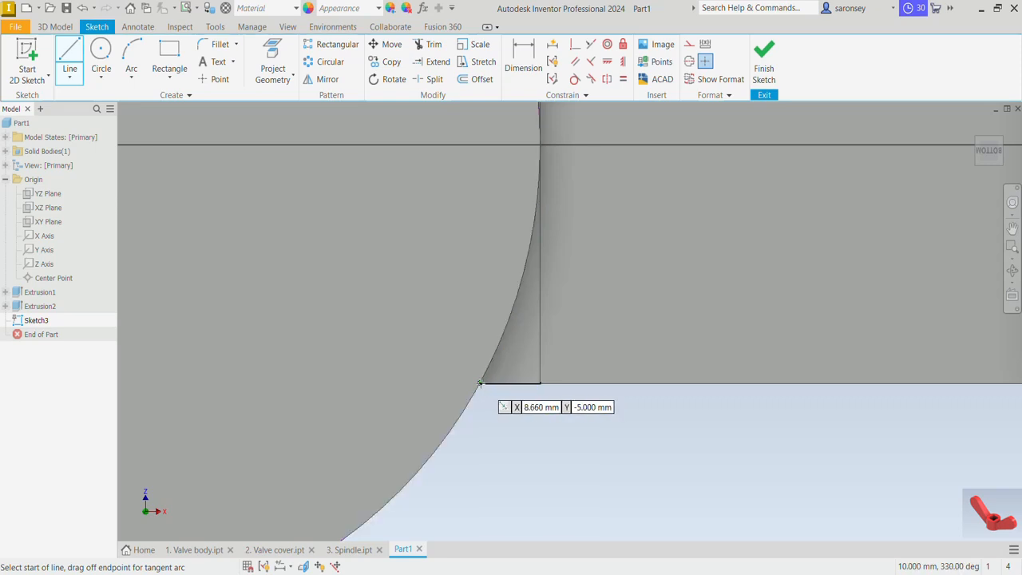
{"action": "left_click", "coordinate": [480, 383]}
{"action": "scroll", "coordinate": [511, 351], "scroll_direction": "down", "scroll_amount": 5}
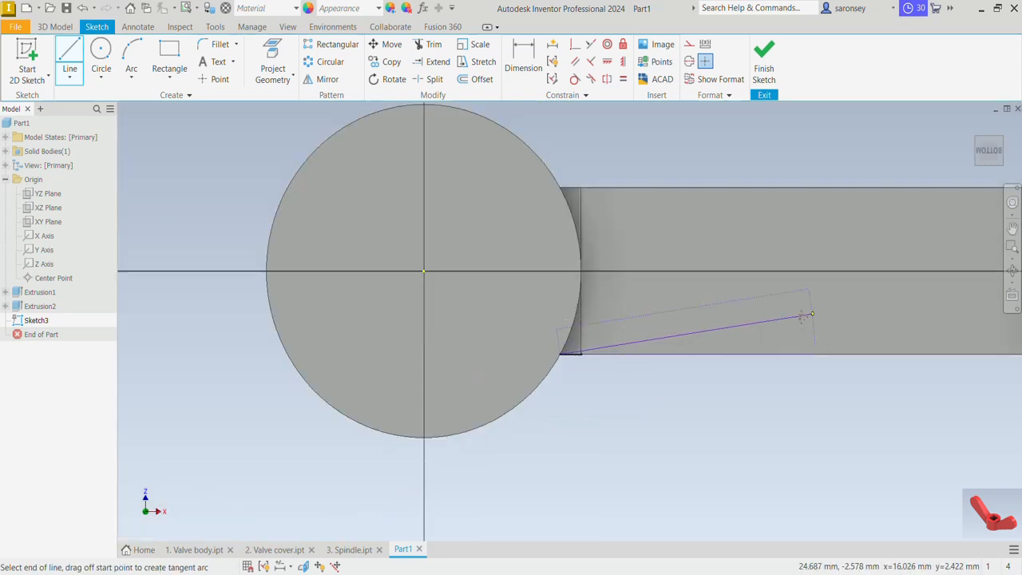
{"action": "middle_click_drag", "start_coordinate": [801, 317], "coordinate": [645, 347]}
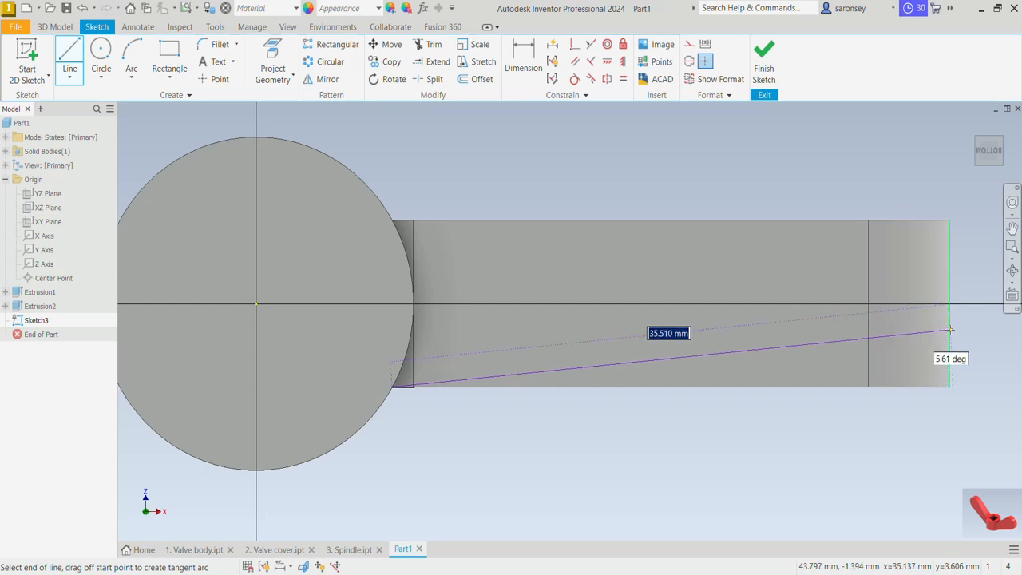
{"action": "double_click", "coordinate": [949, 329]}
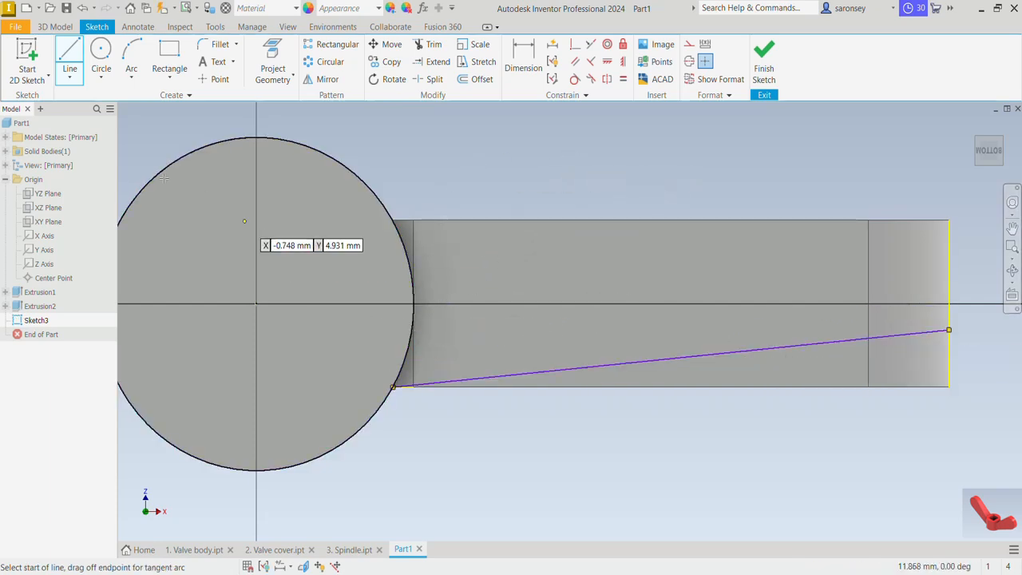
Project the XY plane into the sketch and turn the projected line into construction geometry
{"action": "left_click", "coordinate": [273, 66]}
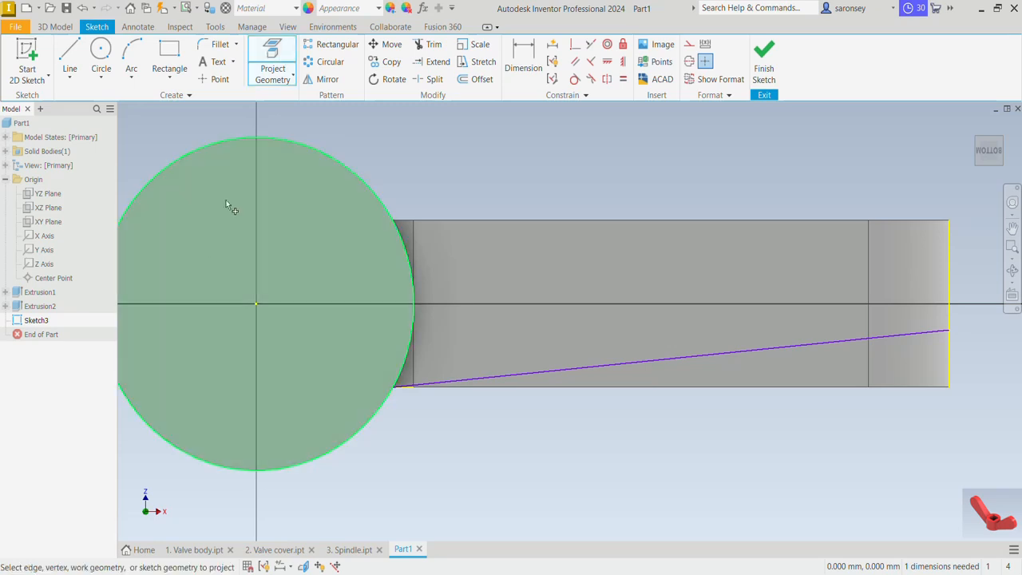
{"action": "left_click", "coordinate": [56, 225]}
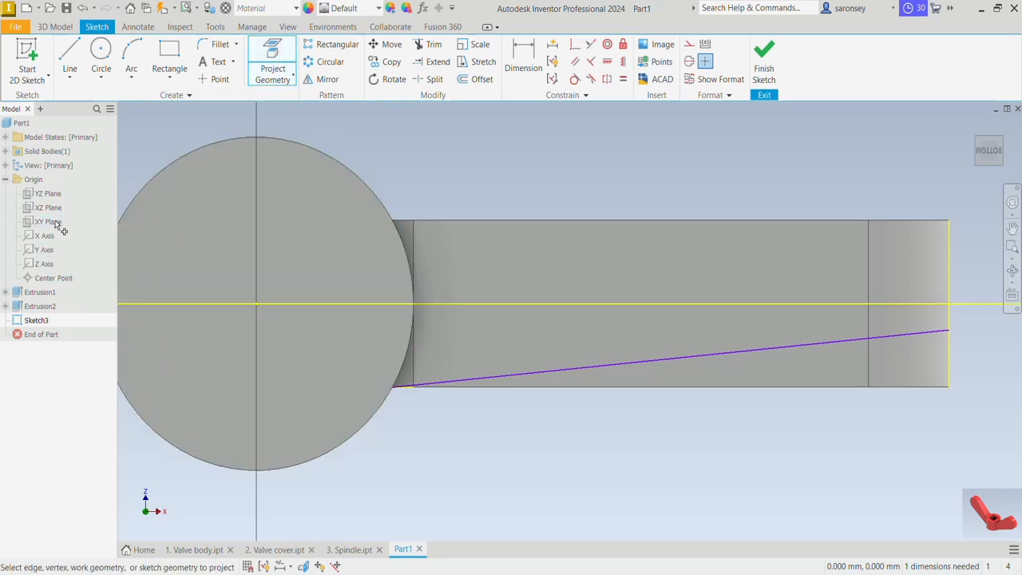
{"action": "right_click", "coordinate": [575, 177]}
{"action": "left_click", "coordinate": [626, 165]}
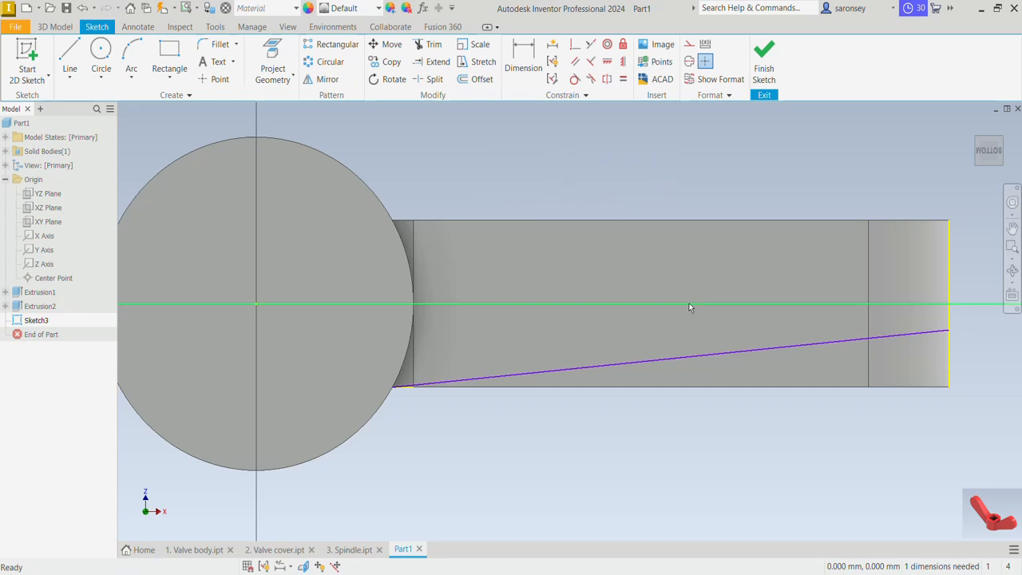
{"action": "left_click", "coordinate": [689, 44]}
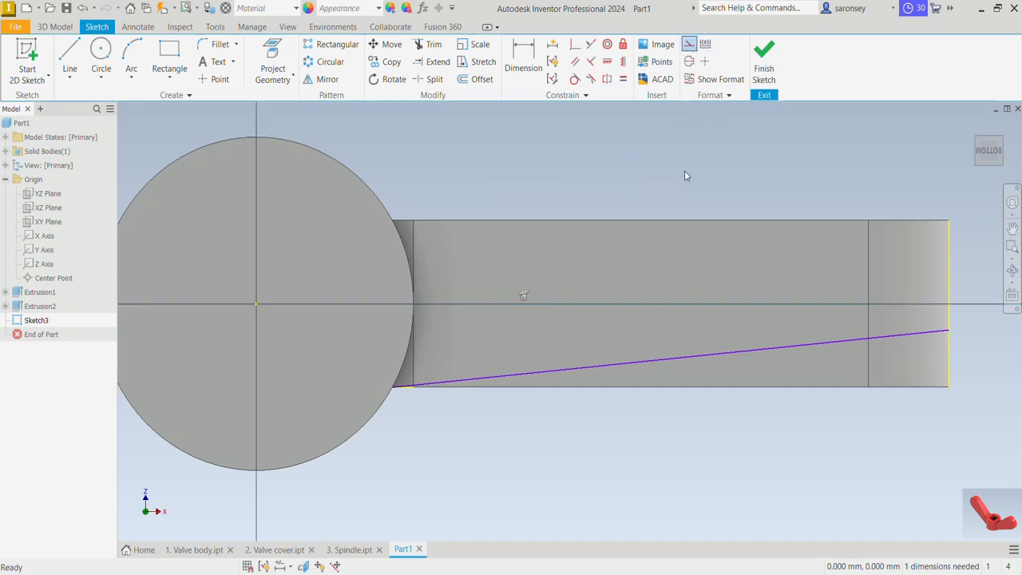
Mirror the sloping line about the projected centre line
{"action": "left_click", "coordinate": [321, 79]}
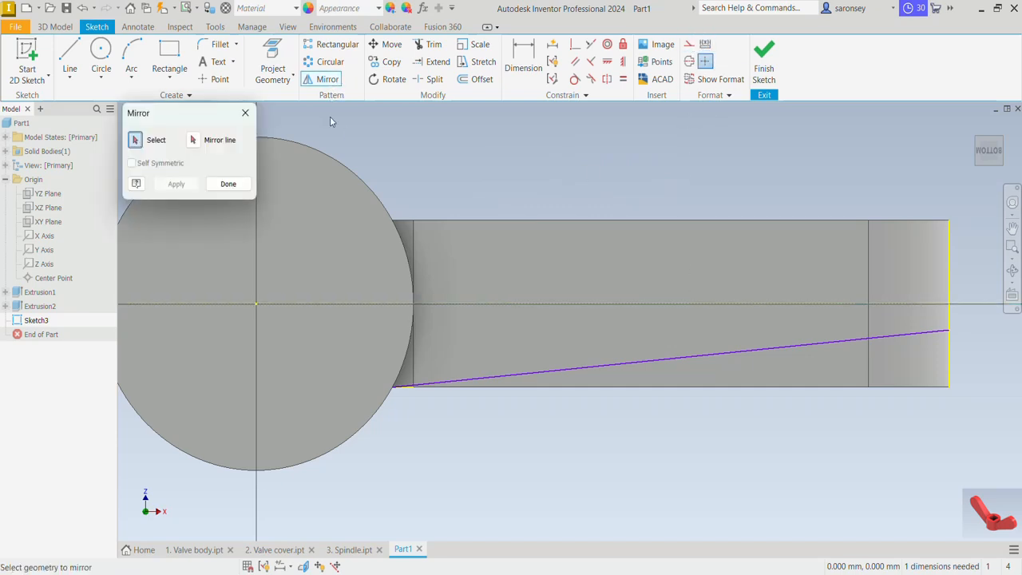
{"action": "left_click", "coordinate": [635, 361]}
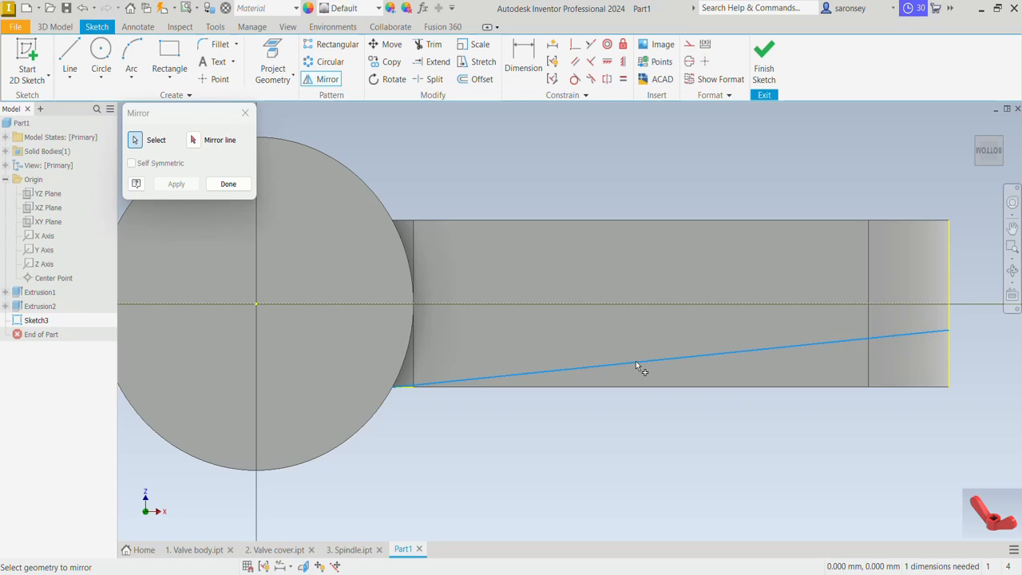
{"action": "left_click", "coordinate": [193, 141]}
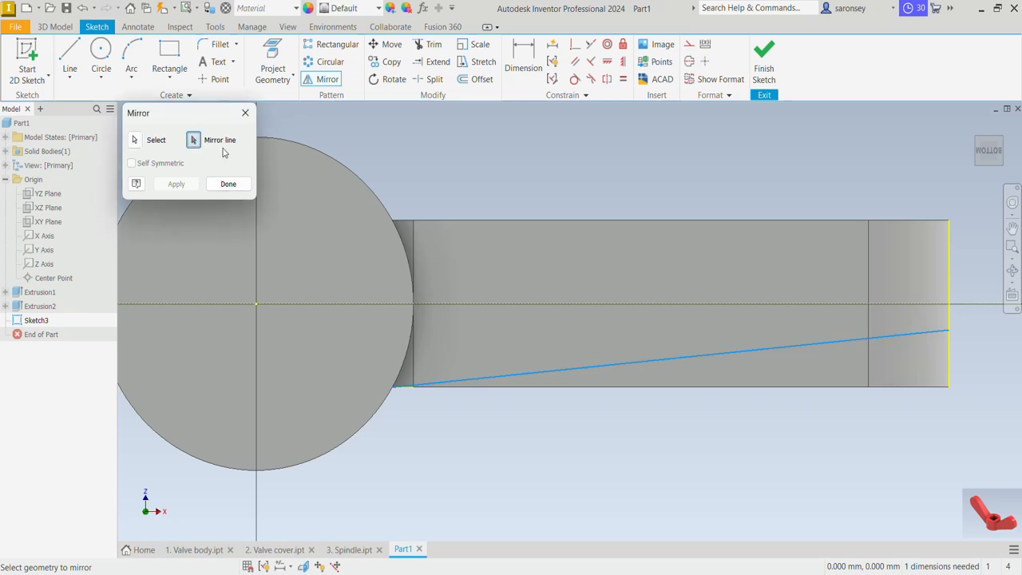
{"action": "left_click", "coordinate": [582, 305]}
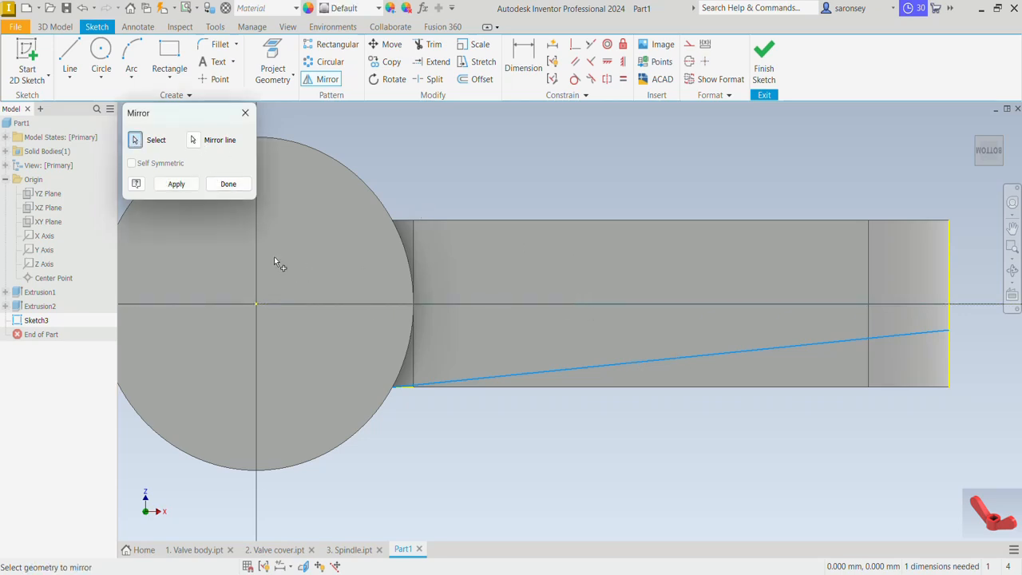
{"action": "left_click", "coordinate": [171, 189]}
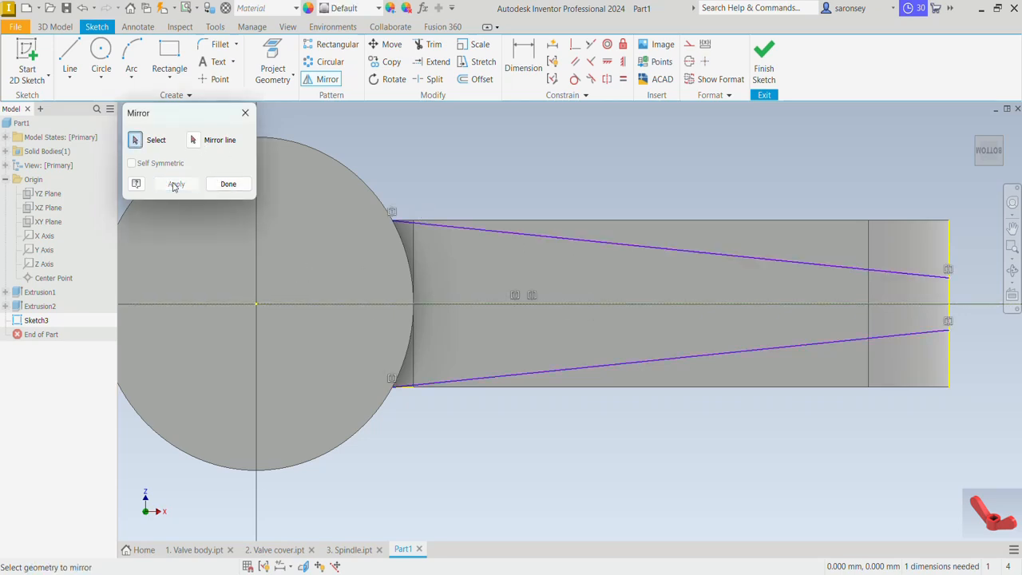
{"action": "left_click", "coordinate": [228, 184]}
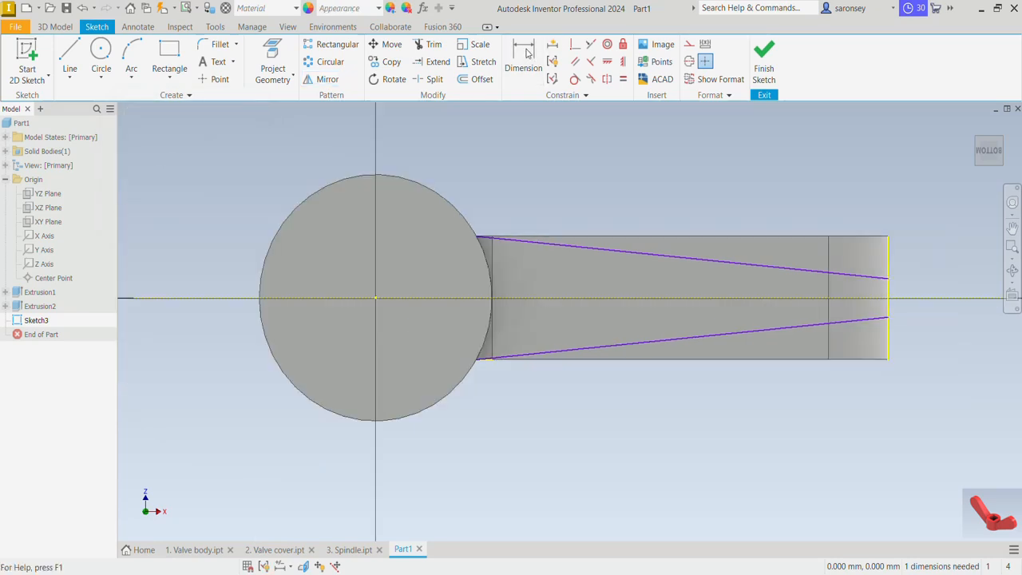
Dimension the gap between the two sloping lines' outer ends as 5 mm
{"action": "left_click", "coordinate": [526, 53]}
{"action": "left_click", "coordinate": [887, 280]}
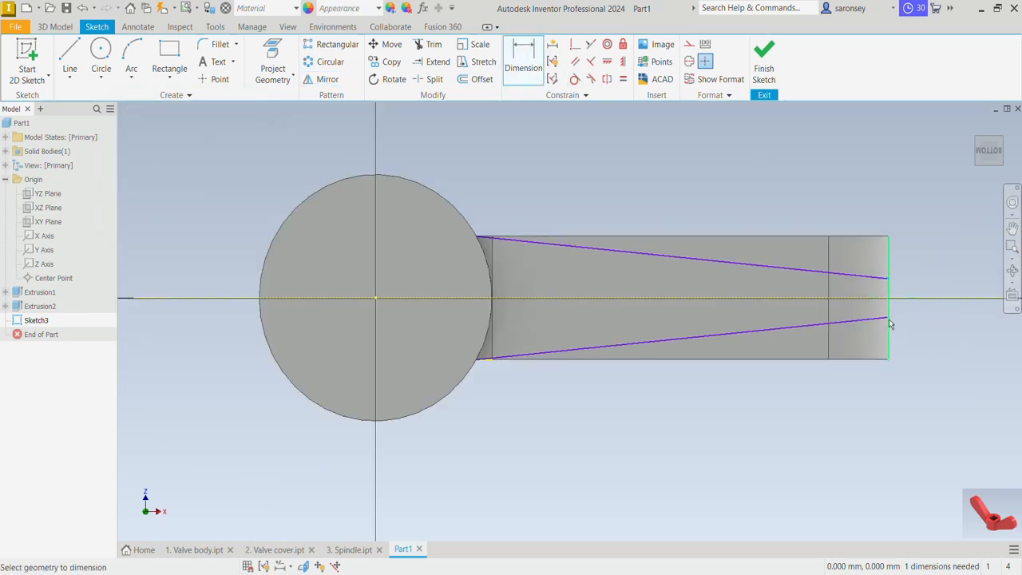
{"action": "left_click", "coordinate": [889, 319]}
{"action": "left_click", "coordinate": [910, 311]}
{"action": "type", "text": "5"}
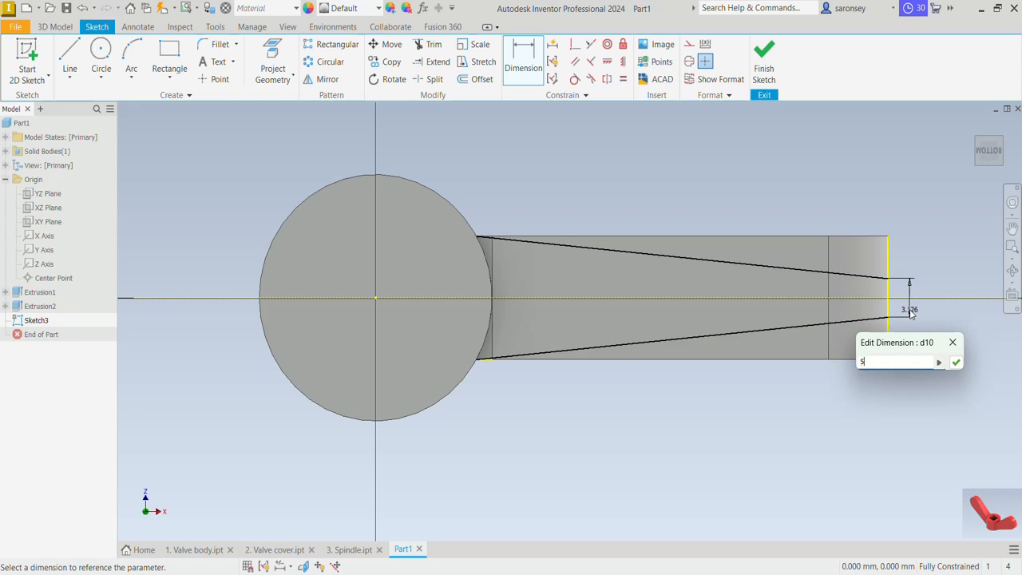
{"action": "key", "text": "Return"}
Close a profile outside the arm's upper sloping line with a 7 mm vertical, a horizontal to the arm's end, and a vertical back to the slope
{"action": "left_click", "coordinate": [69, 55]}
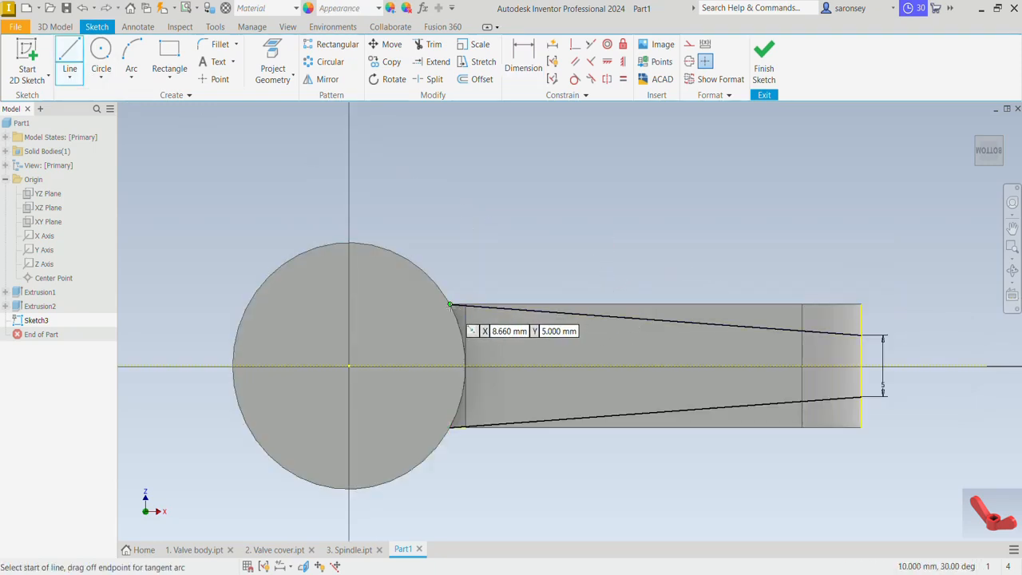
{"action": "left_click", "coordinate": [451, 302]}
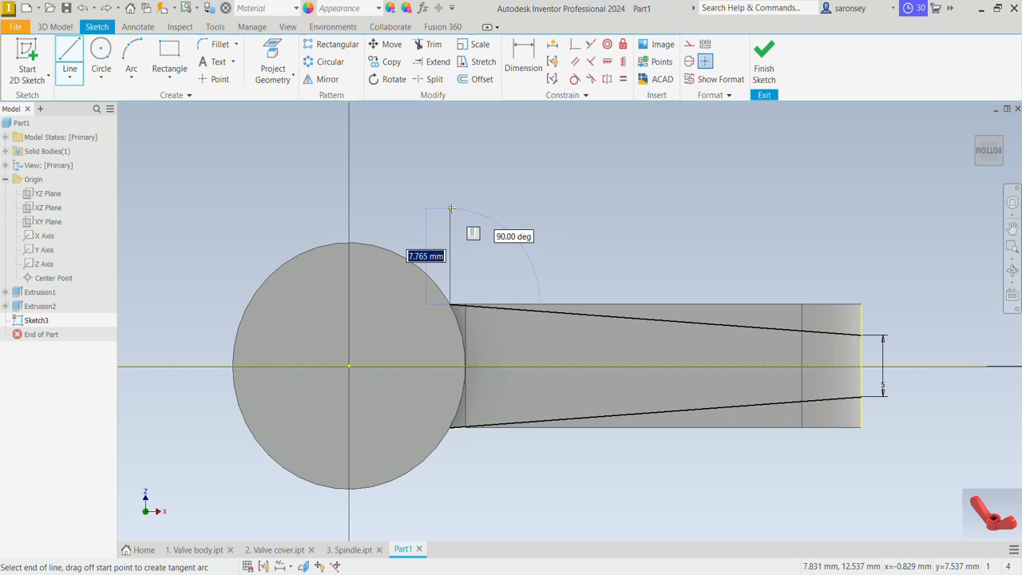
{"action": "type", "text": "7"}
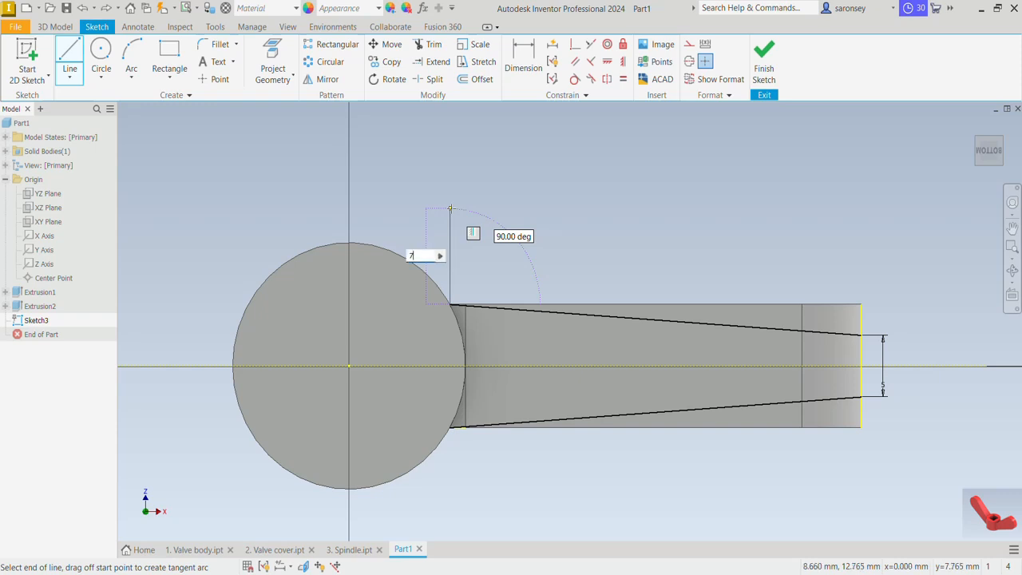
{"action": "key", "text": "Return"}
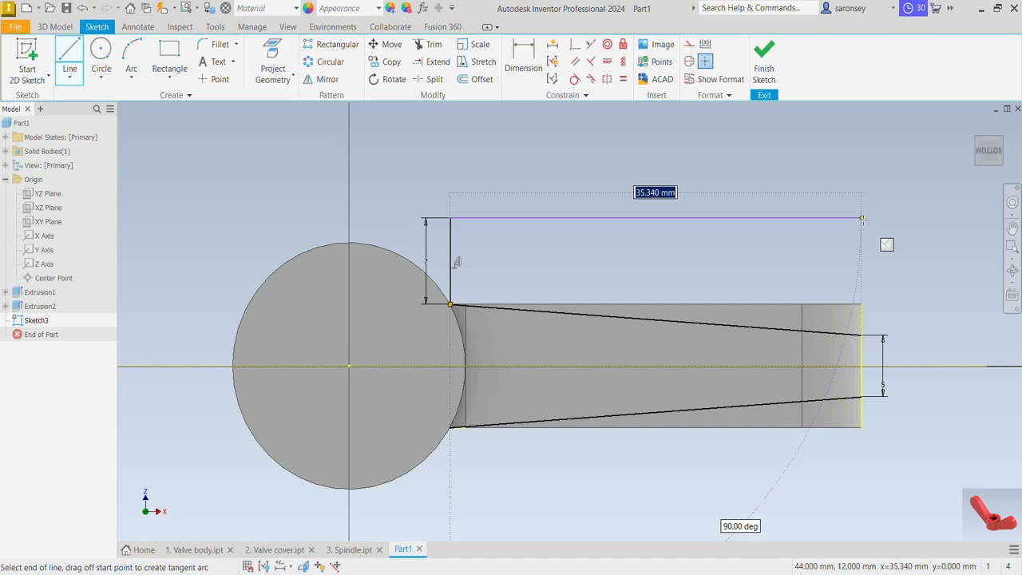
{"action": "left_click", "coordinate": [862, 217]}
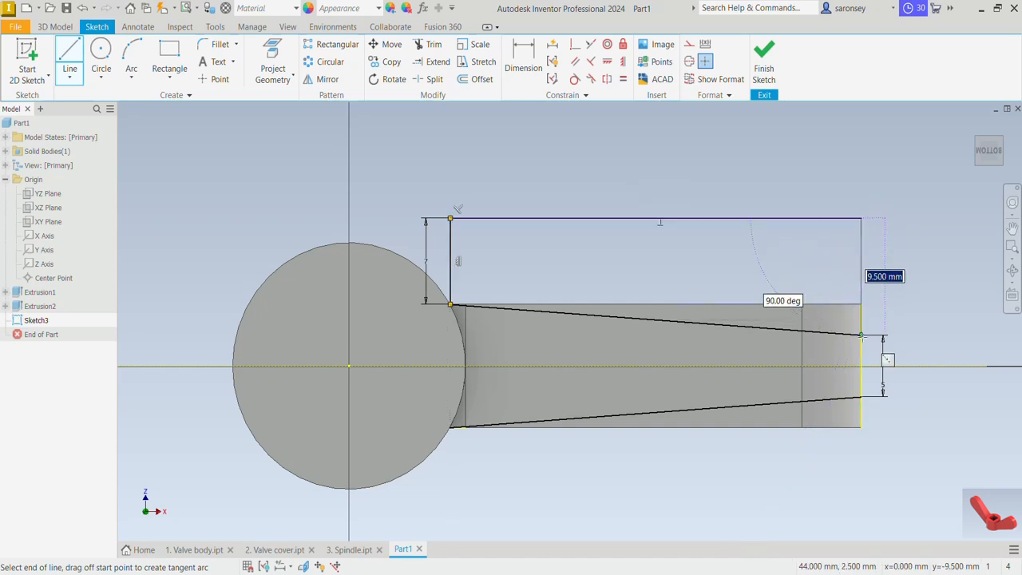
{"action": "left_click", "coordinate": [862, 336]}
{"action": "right_click", "coordinate": [911, 232]}
{"action": "left_click", "coordinate": [946, 233]}
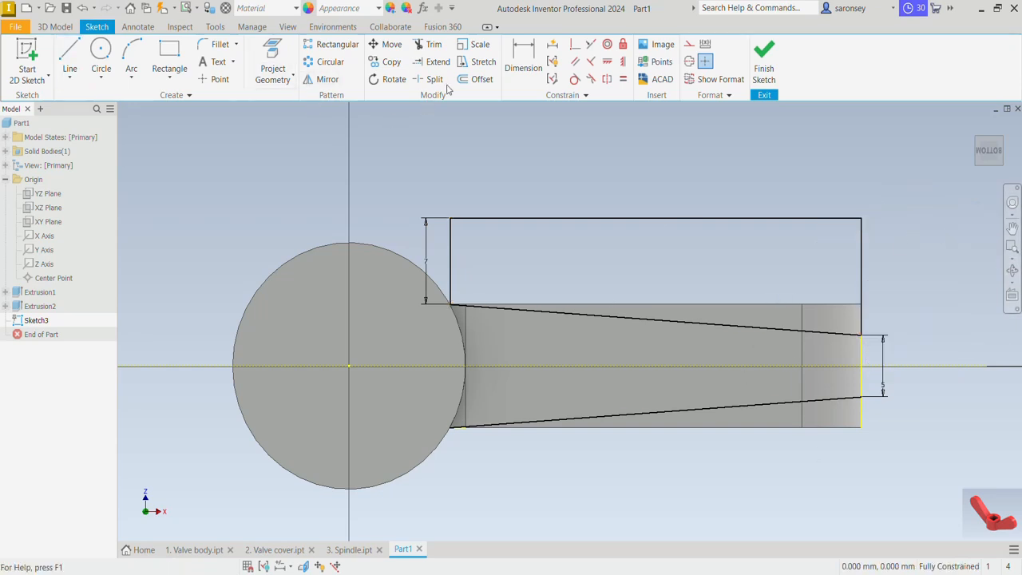
Mirror the three outer profile lines about the projected centre line and finish the sketch
{"action": "left_click", "coordinate": [323, 79]}
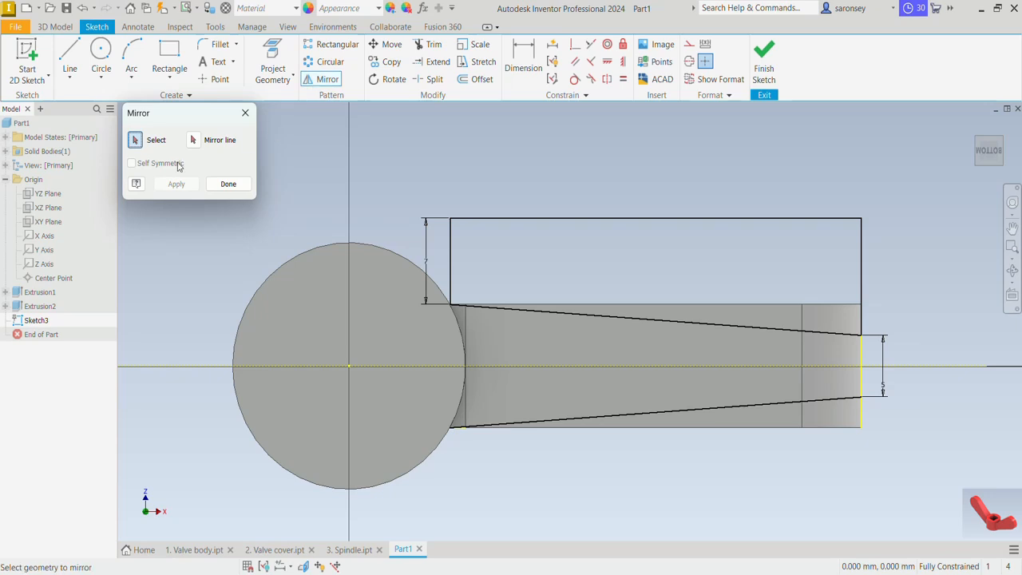
{"action": "left_click", "coordinate": [457, 257]}
{"action": "left_click", "coordinate": [525, 220]}
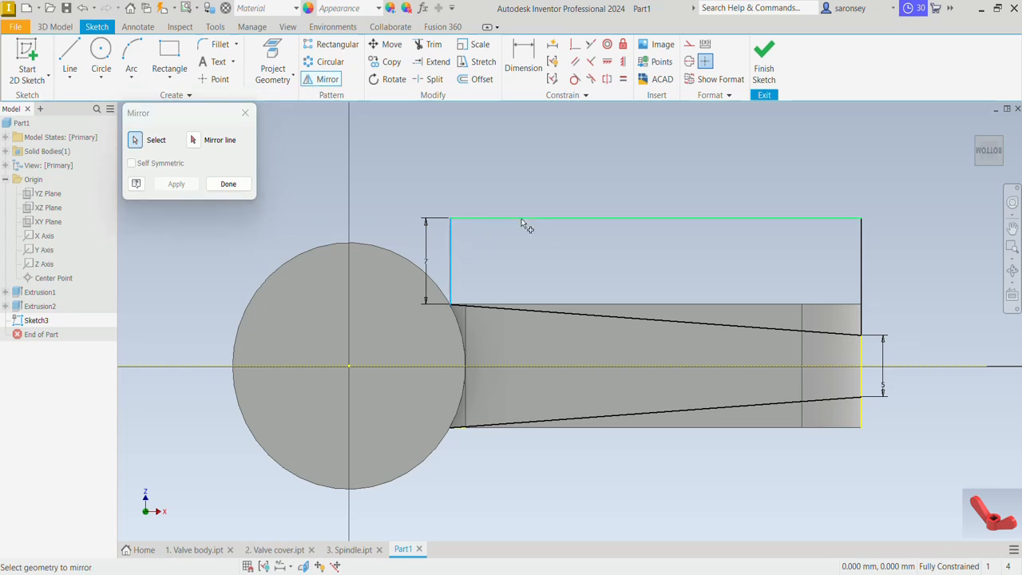
{"action": "left_click", "coordinate": [863, 265]}
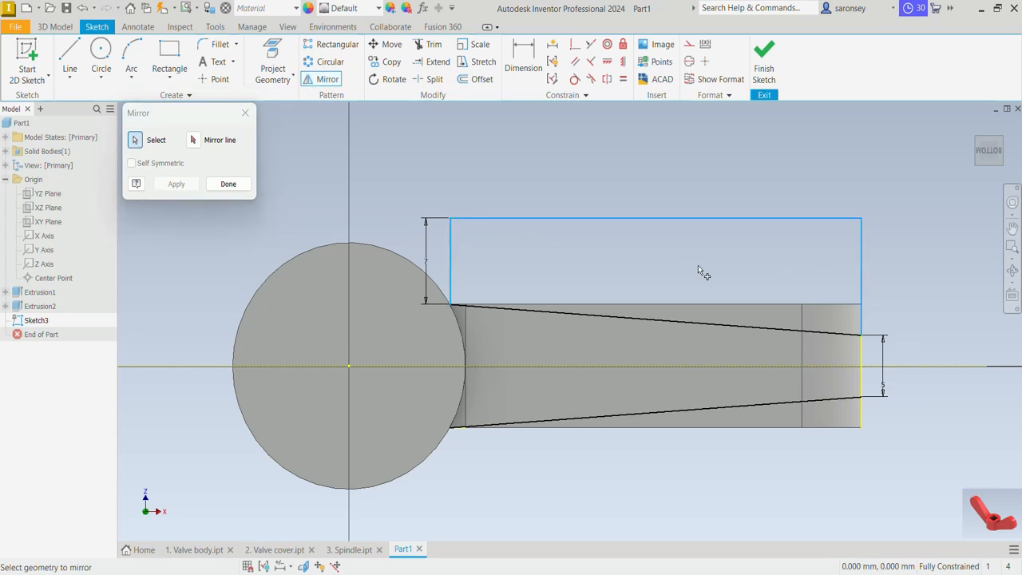
{"action": "left_click", "coordinate": [193, 140]}
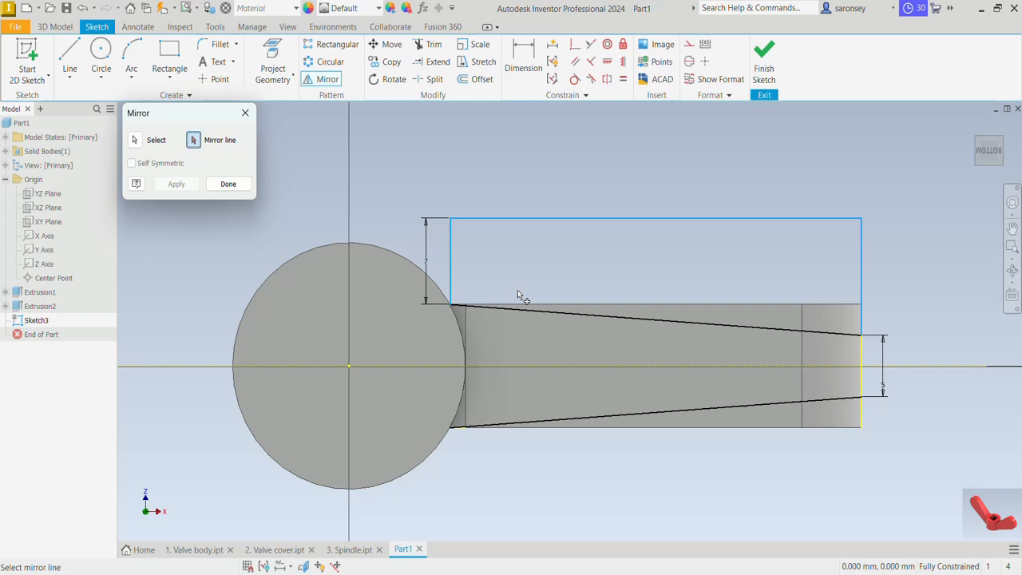
{"action": "left_click", "coordinate": [552, 365]}
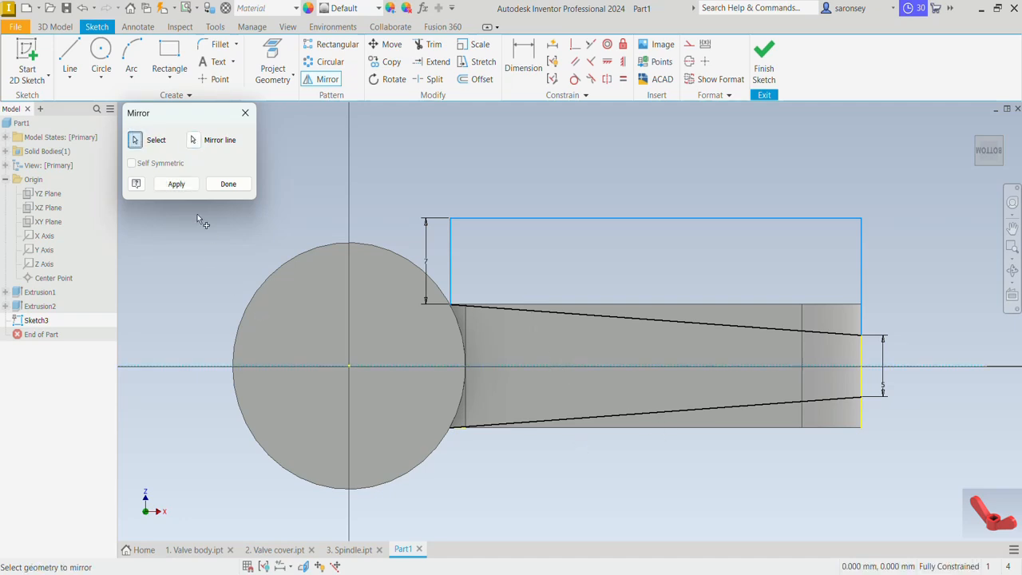
{"action": "left_click", "coordinate": [177, 186]}
{"action": "left_click", "coordinate": [240, 187]}
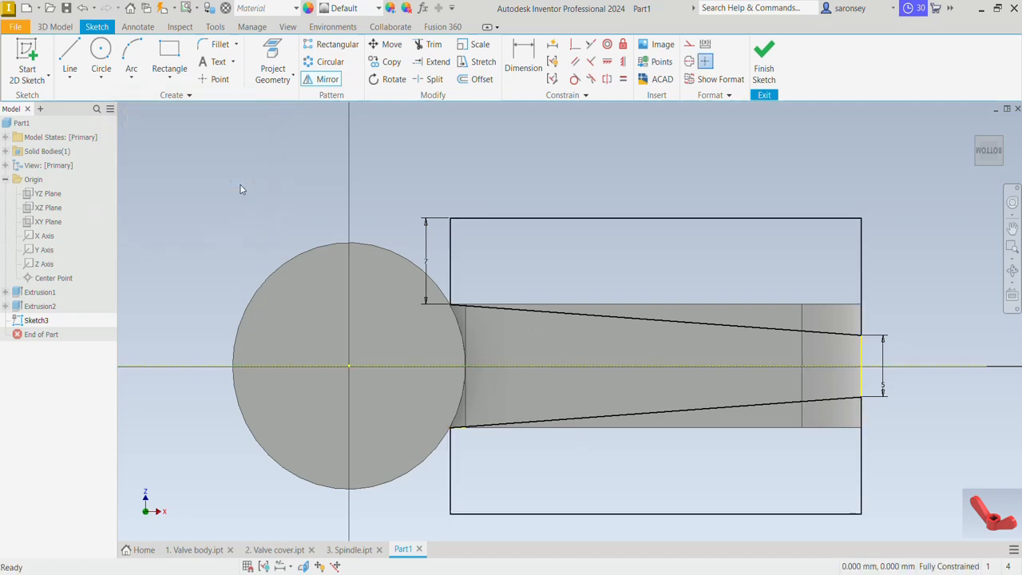
{"action": "left_click", "coordinate": [763, 62]}
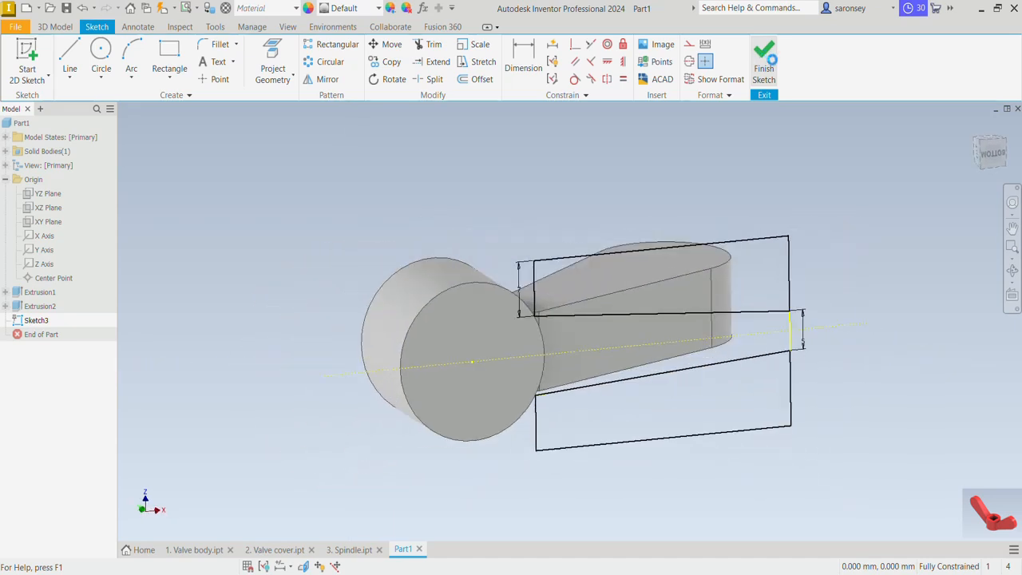
Extrude both side profiles as a cut in the flipped direction, 38.75 mm up through the full arm, to taper its sides
{"action": "left_click", "coordinate": [973, 129]}
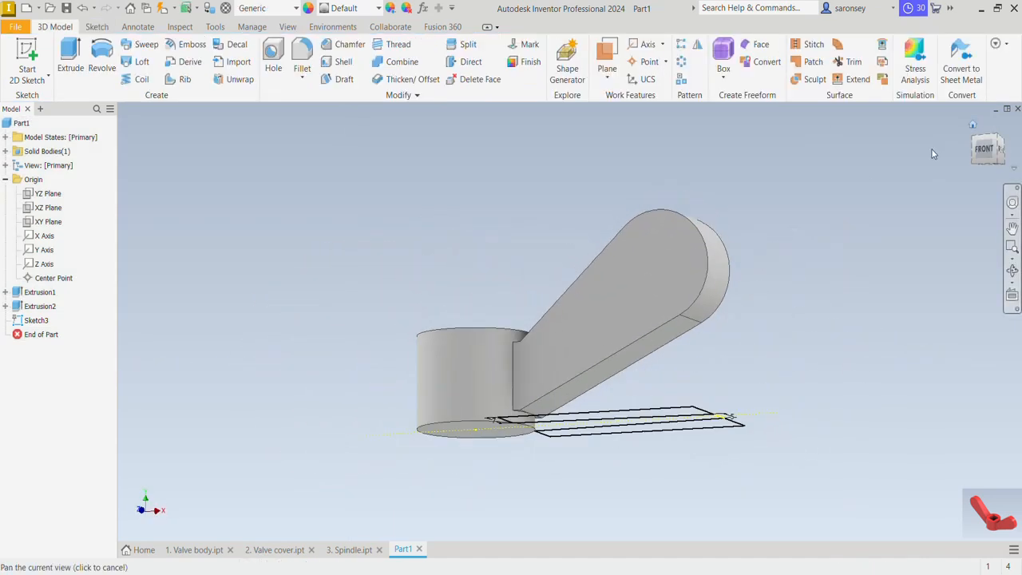
{"action": "left_click", "coordinate": [78, 62]}
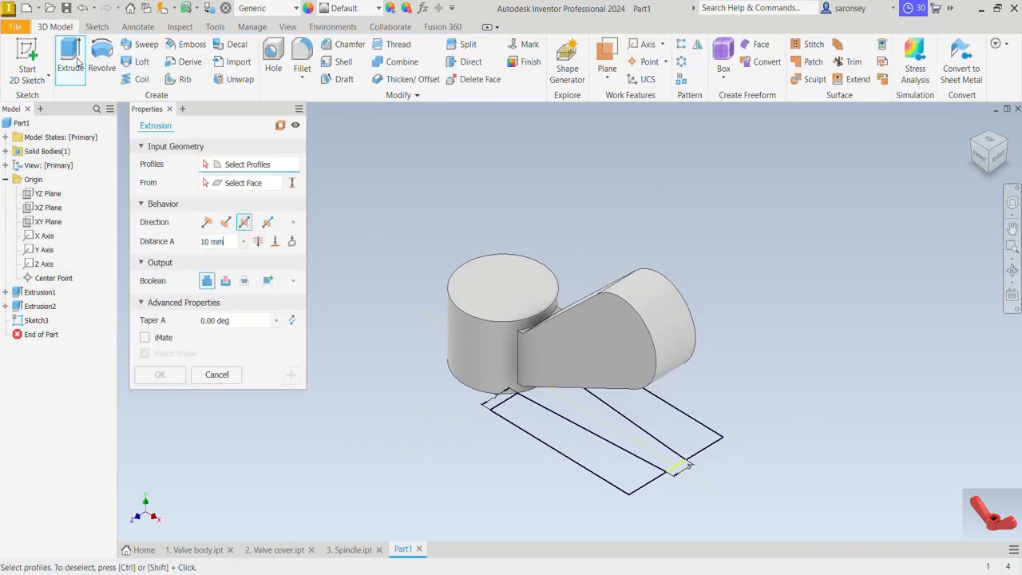
{"action": "left_click", "coordinate": [623, 478]}
{"action": "left_click", "coordinate": [678, 431]}
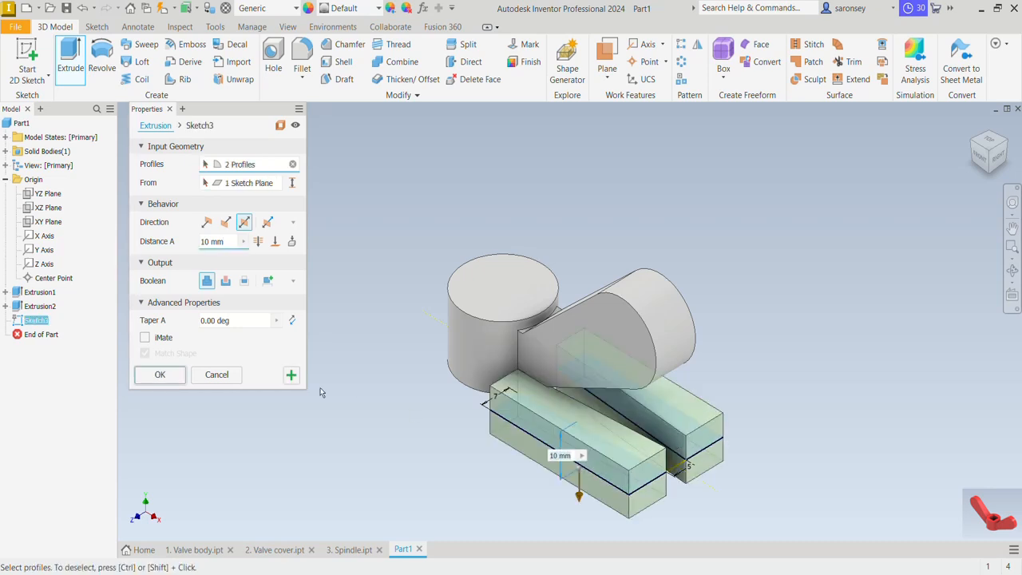
{"action": "left_click", "coordinate": [227, 281]}
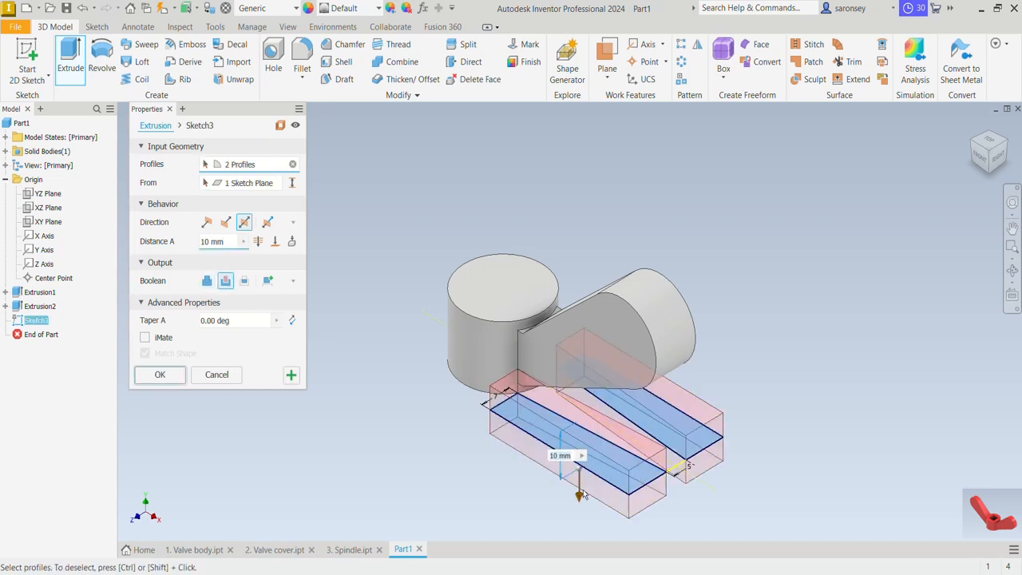
{"action": "left_click_drag", "start_coordinate": [579, 497], "coordinate": [570, 429]}
{"action": "left_click_drag", "start_coordinate": [581, 341], "coordinate": [585, 509]}
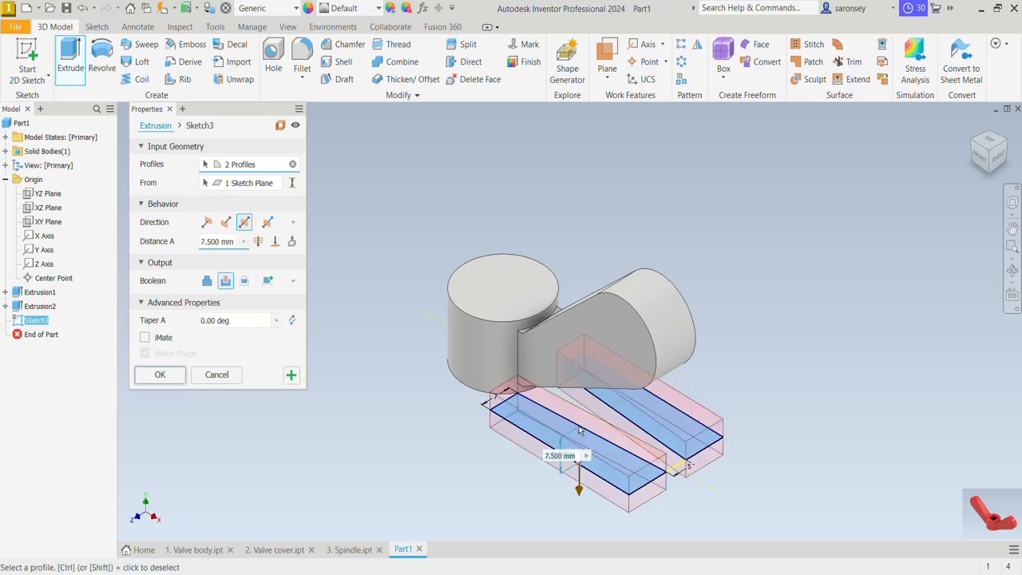
{"action": "left_click", "coordinate": [225, 223]}
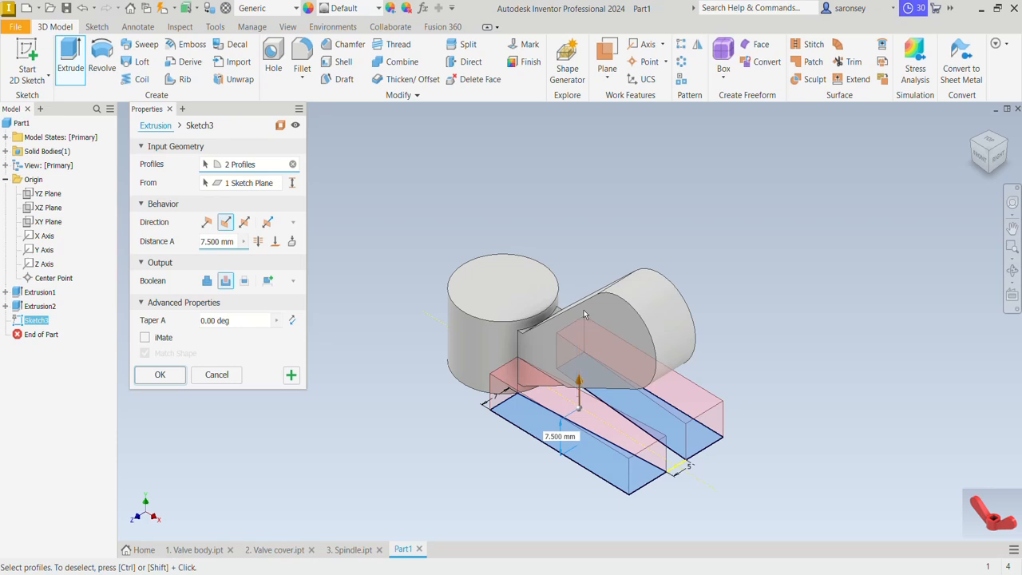
{"action": "left_click_drag", "start_coordinate": [578, 383], "coordinate": [587, 231]}
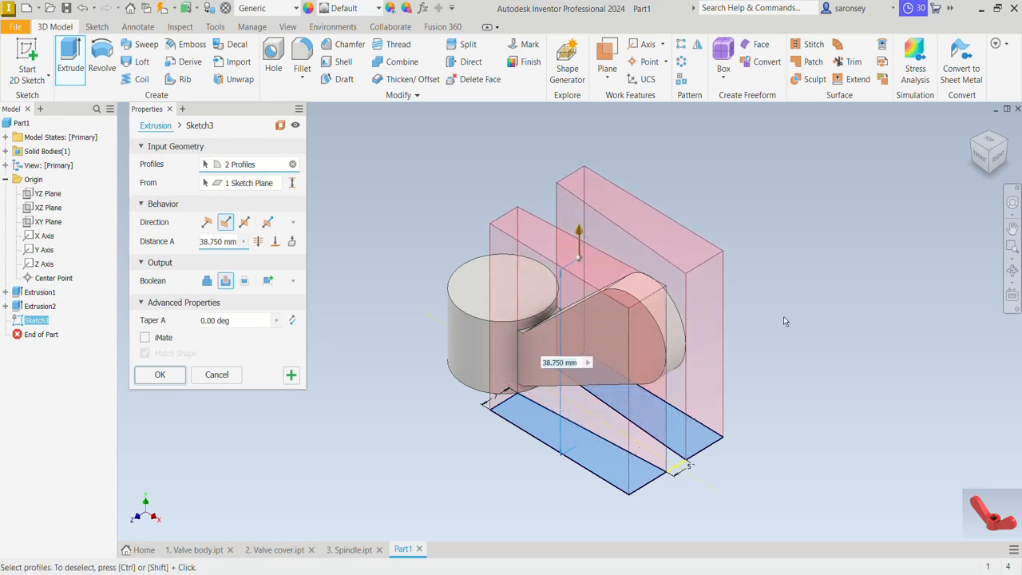
{"action": "left_click", "coordinate": [977, 157]}
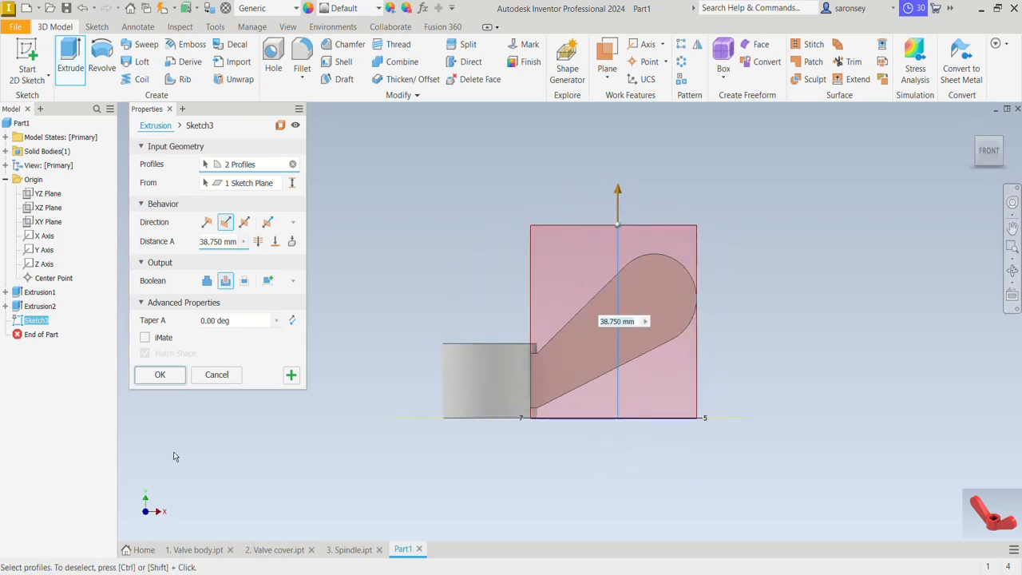
{"action": "left_click", "coordinate": [174, 380]}
{"action": "left_click", "coordinate": [972, 126]}
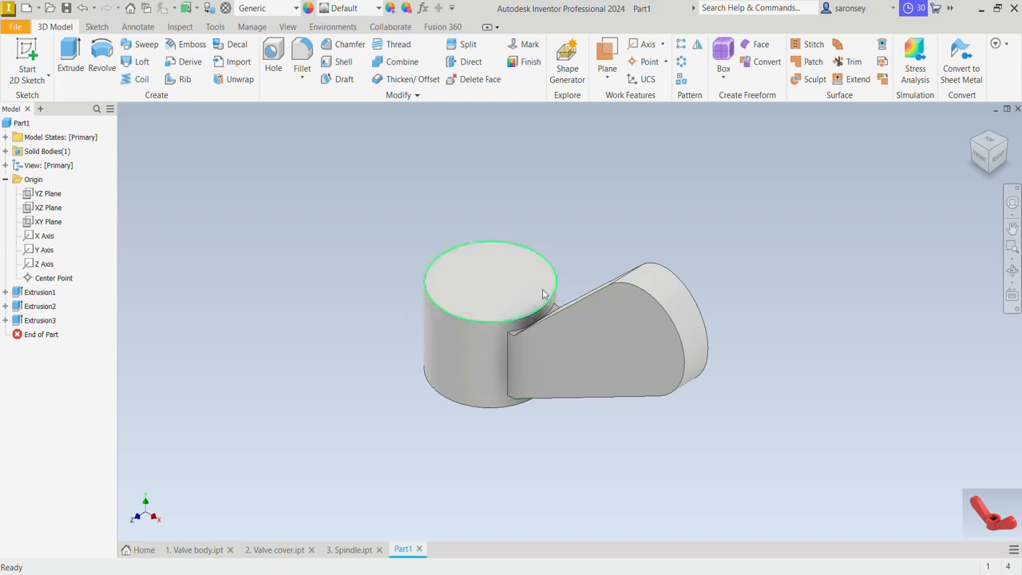
Mirror the arm extrusion and its taper cut about the YZ plane to form the opposite arm
{"action": "left_click", "coordinate": [697, 45]}
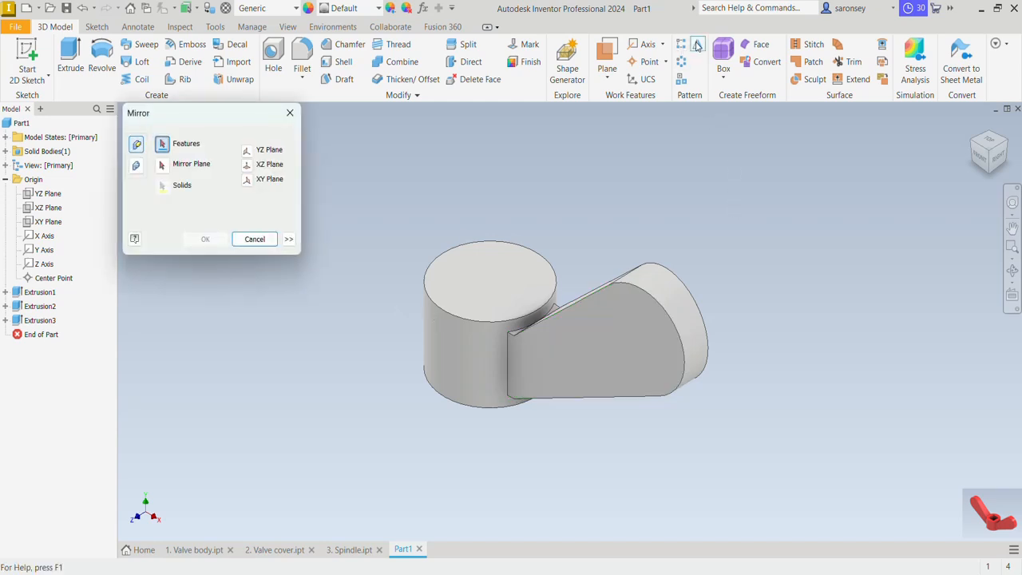
{"action": "left_click", "coordinate": [49, 320]}
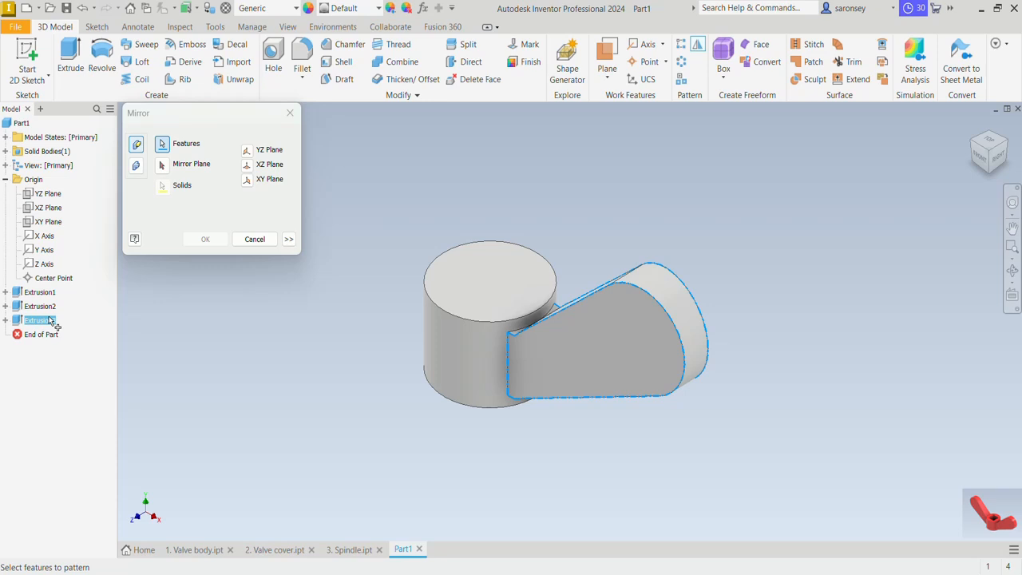
{"action": "left_click", "coordinate": [40, 307]}
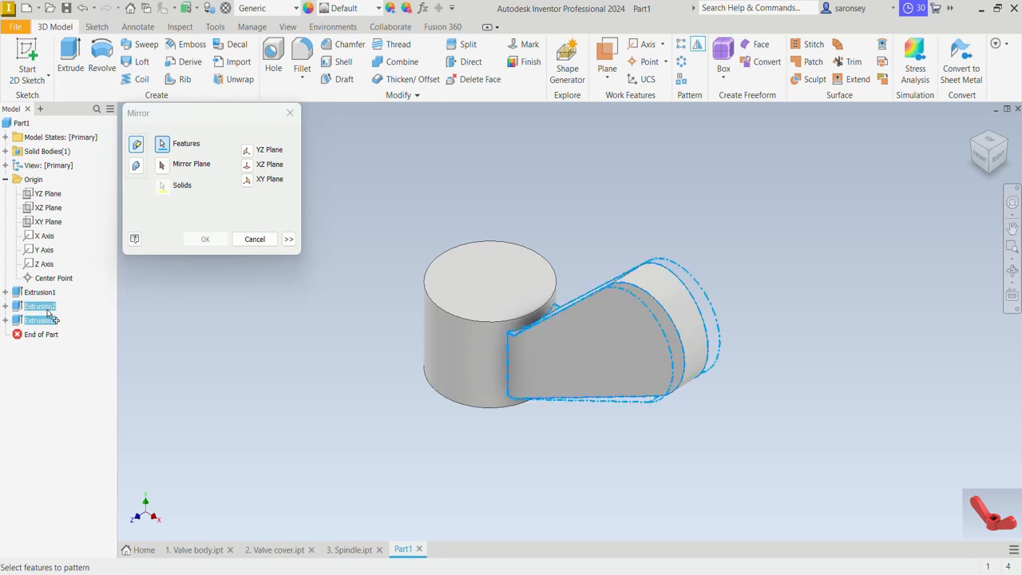
{"action": "left_click", "coordinate": [163, 166]}
{"action": "left_click", "coordinate": [246, 151]}
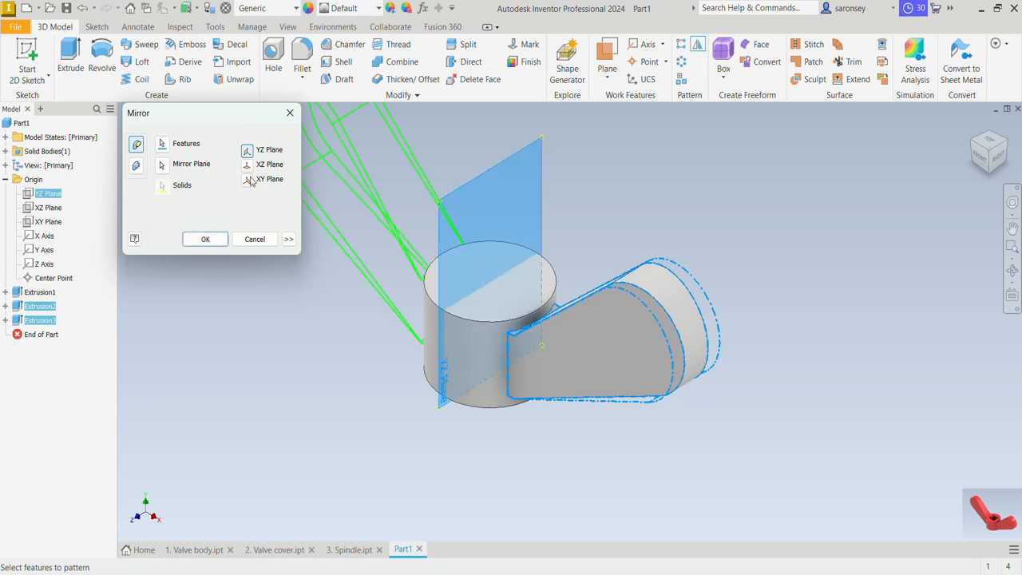
{"action": "left_click", "coordinate": [206, 239]}
Sketch a 10 × 10 mm two-point center rectangle on the hub's top face, centred on the origin
{"action": "middle_click_drag", "start_coordinate": [589, 237], "coordinate": [659, 317]}
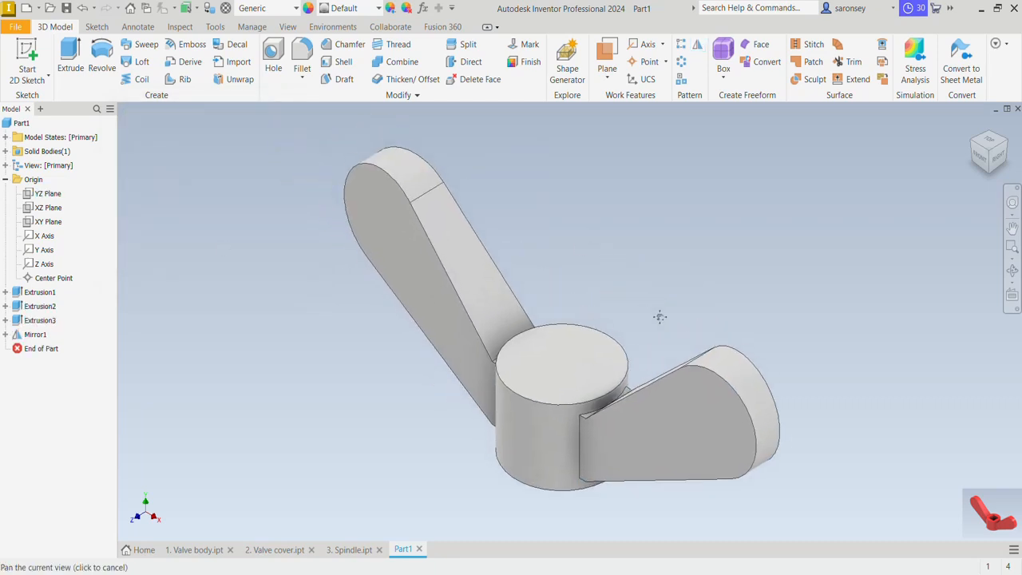
{"action": "left_click", "coordinate": [552, 371]}
{"action": "left_click", "coordinate": [618, 365]}
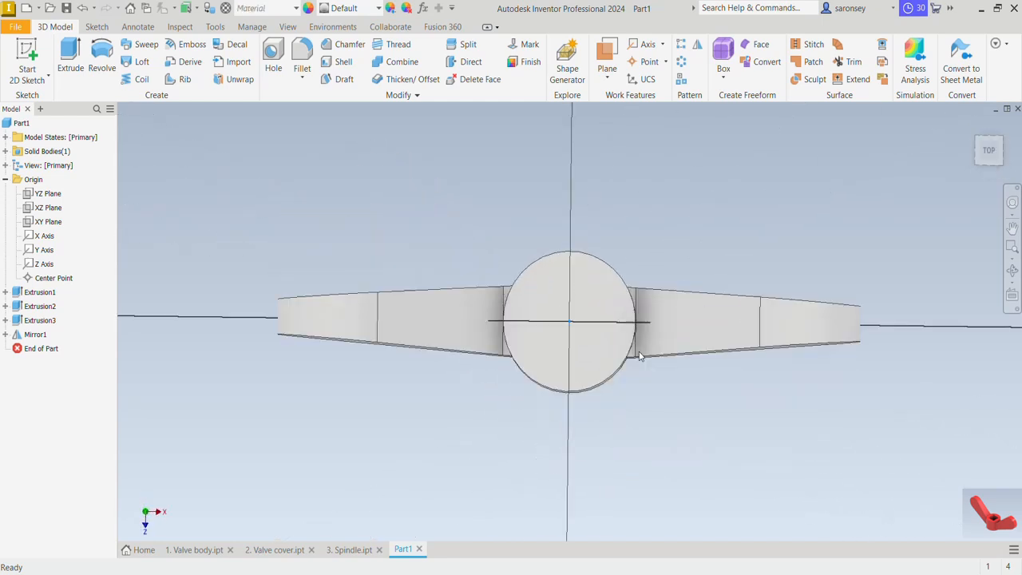
{"action": "left_click", "coordinate": [169, 78]}
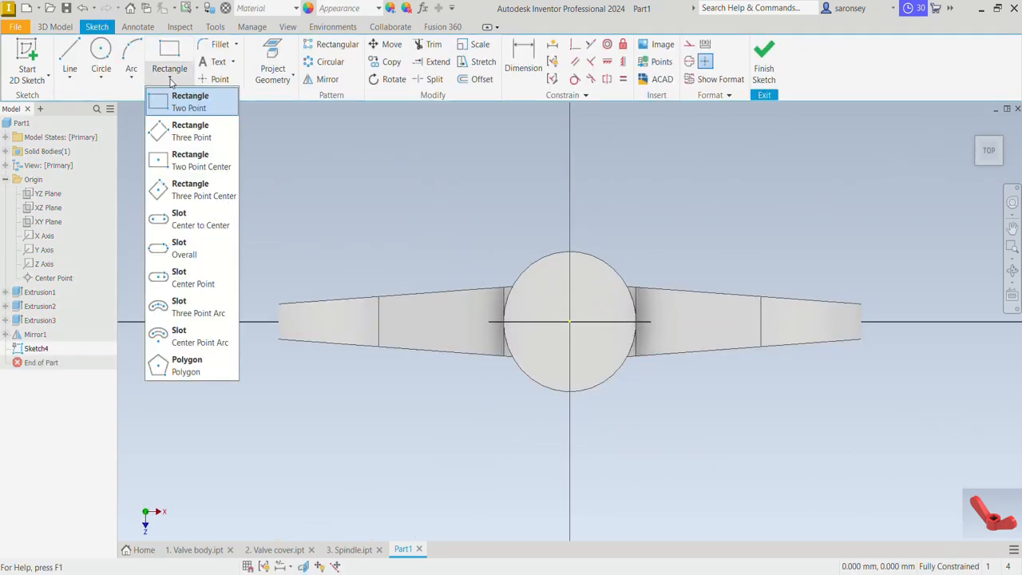
{"action": "left_click", "coordinate": [199, 161]}
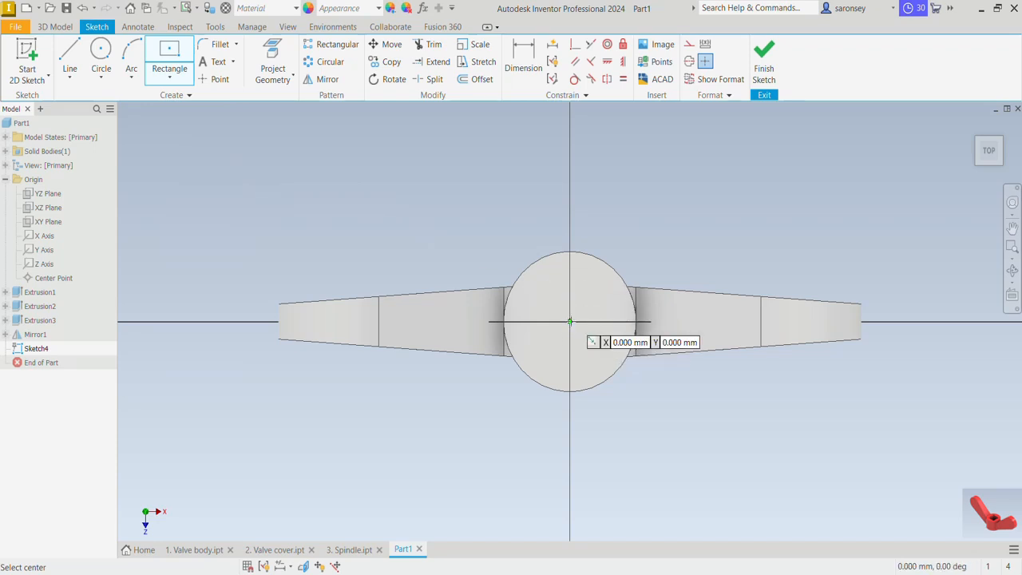
{"action": "left_click", "coordinate": [569, 321]}
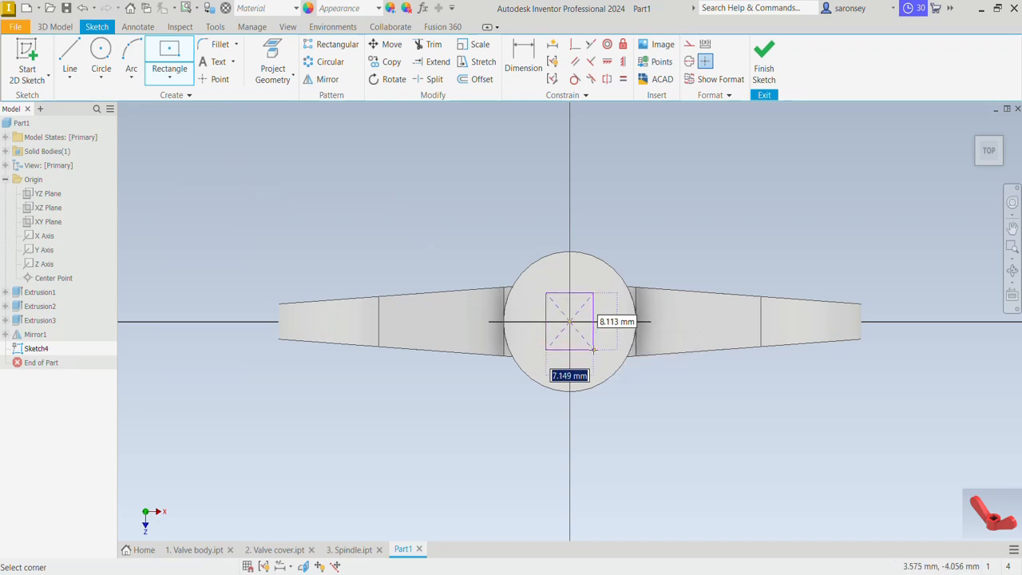
{"action": "type", "text": "10"}
{"action": "key", "text": "Tab"}
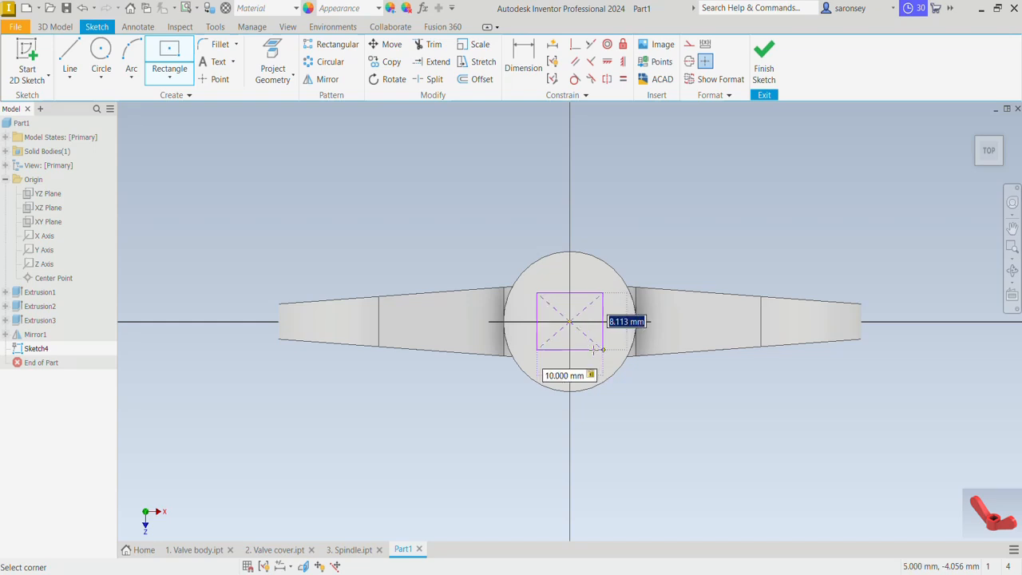
{"action": "type", "text": "10"}
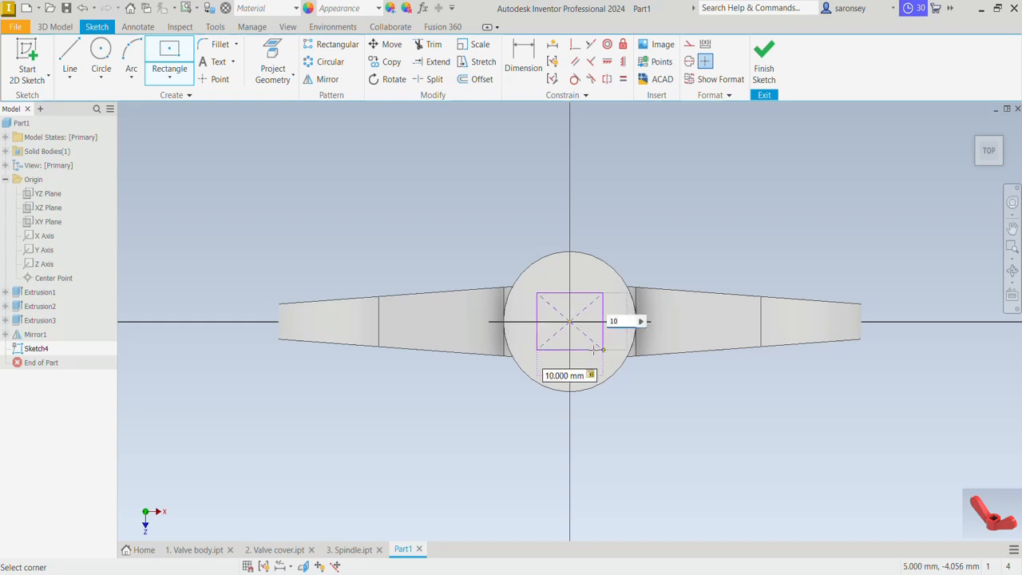
{"action": "key", "text": "Return"}
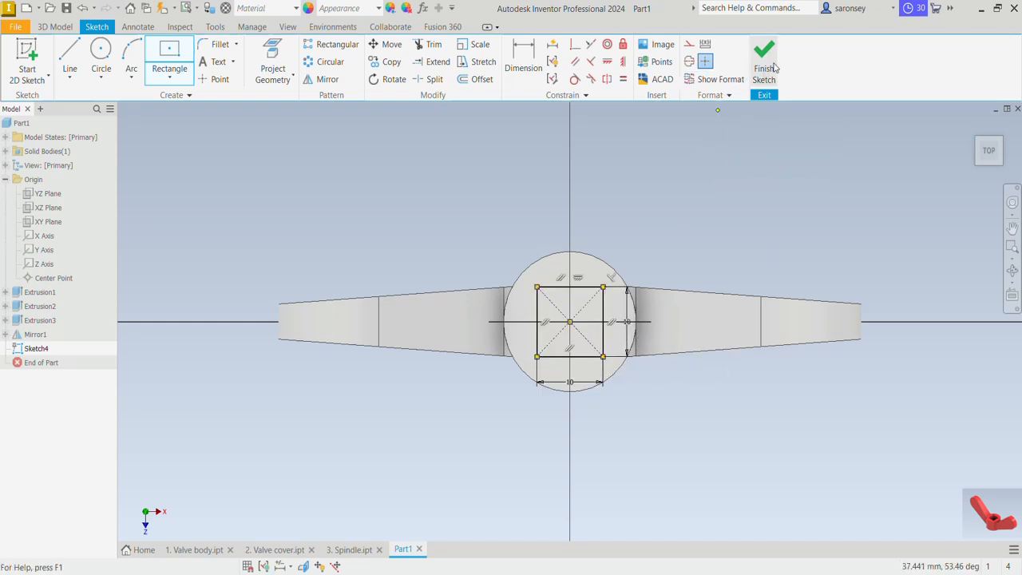
Finish the sketch and extrude the square profile as a Through All cut down through the hub
{"action": "left_click", "coordinate": [765, 63]}
{"action": "key", "text": "e"}
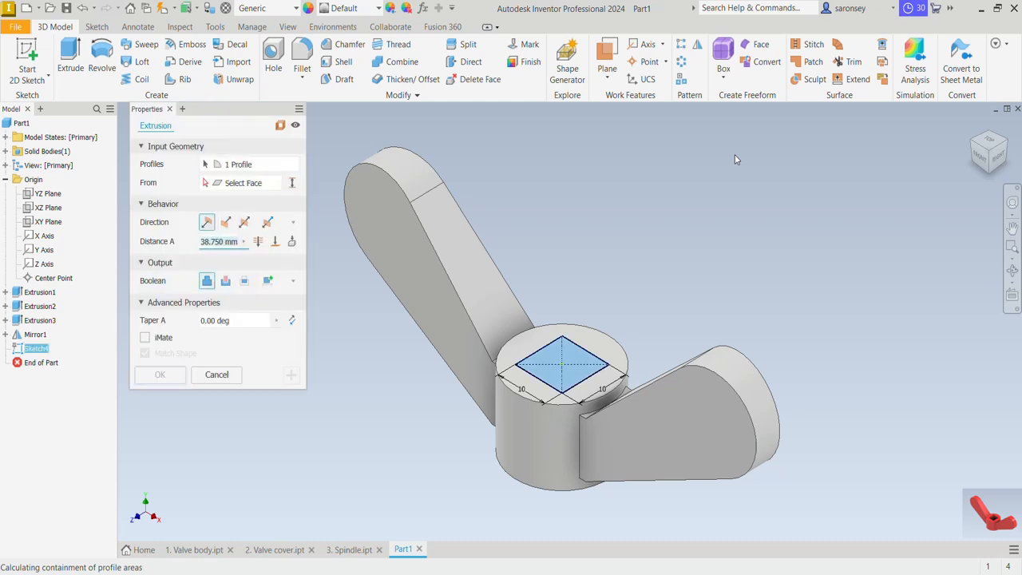
{"action": "left_click", "coordinate": [225, 281]}
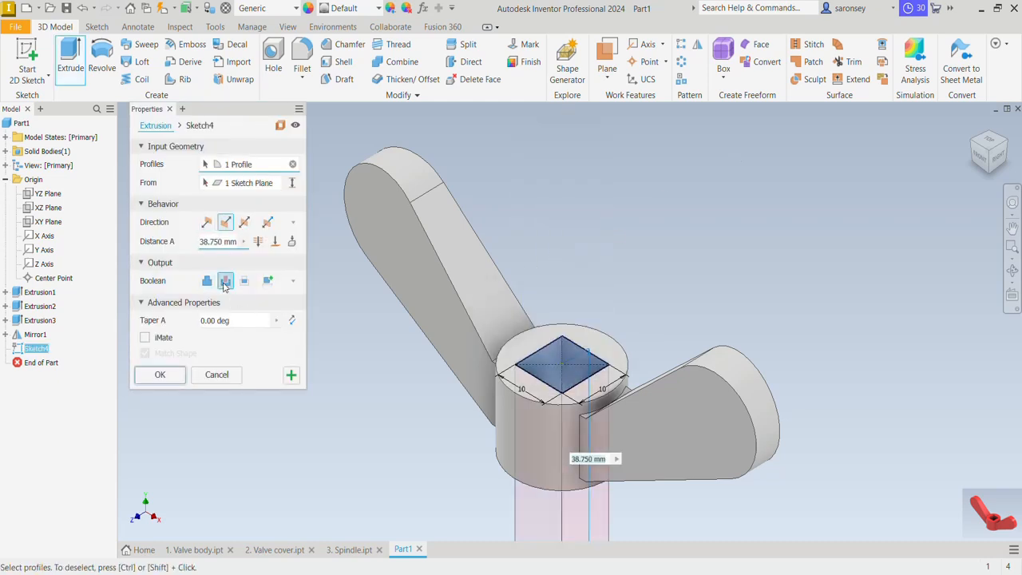
{"action": "left_click", "coordinate": [259, 242]}
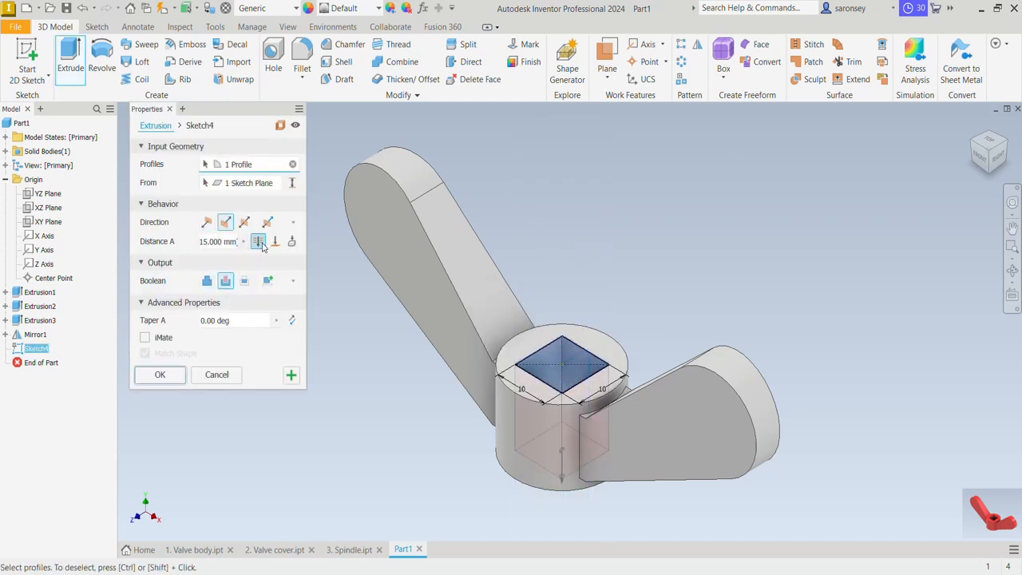
{"action": "left_click", "coordinate": [171, 375]}
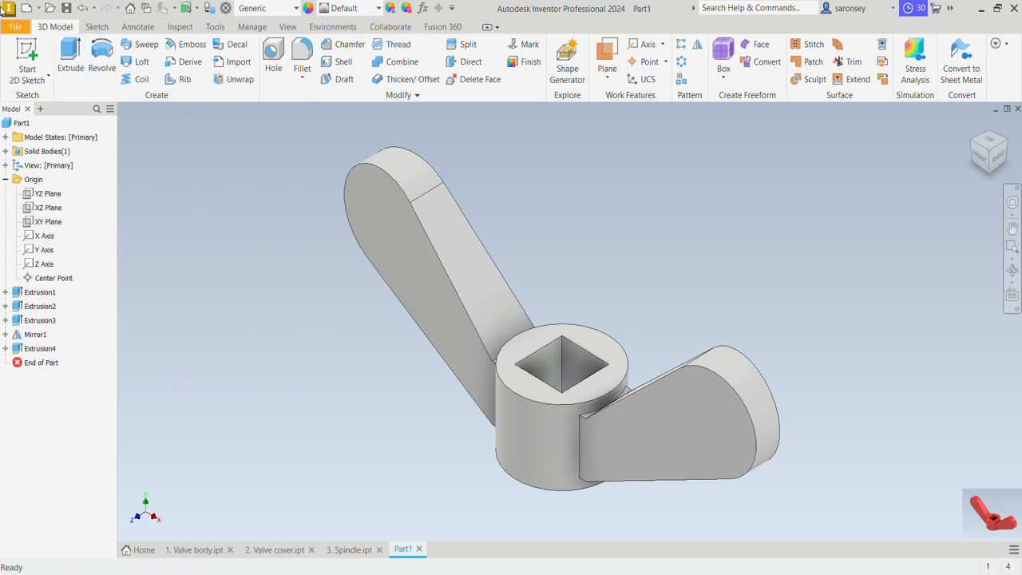
Apply the Light Red appearance from the Inventor Material Library to the whole handle part
{"action": "left_click", "coordinate": [355, 8]}
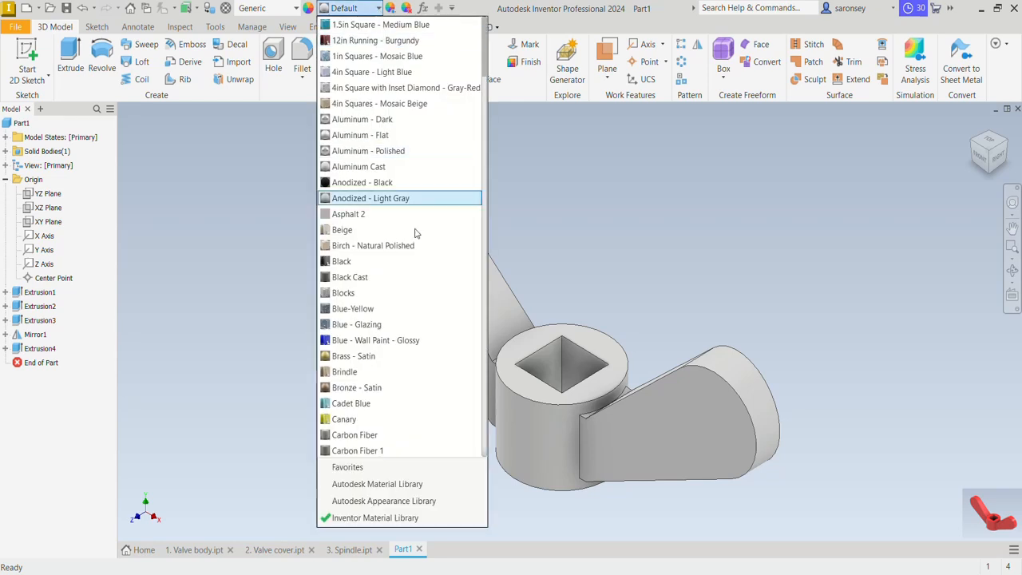
{"action": "scroll", "coordinate": [445, 355], "scroll_direction": "down", "scroll_amount": 15}
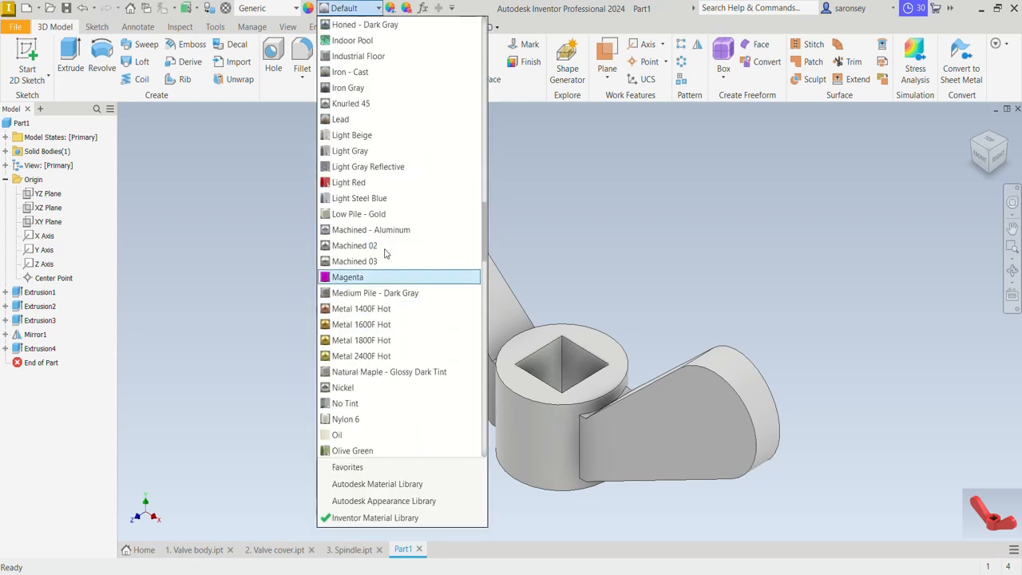
{"action": "left_click", "coordinate": [383, 184]}
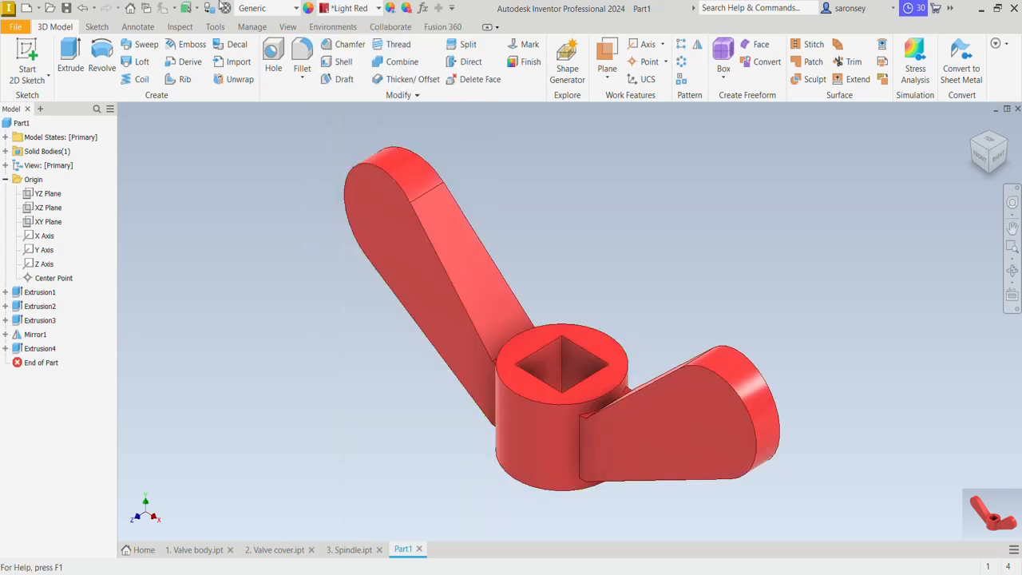
Save the part in the MEV TUTORIAL folder under the file name "4. Wing handle"
{"action": "left_click", "coordinate": [67, 8]}
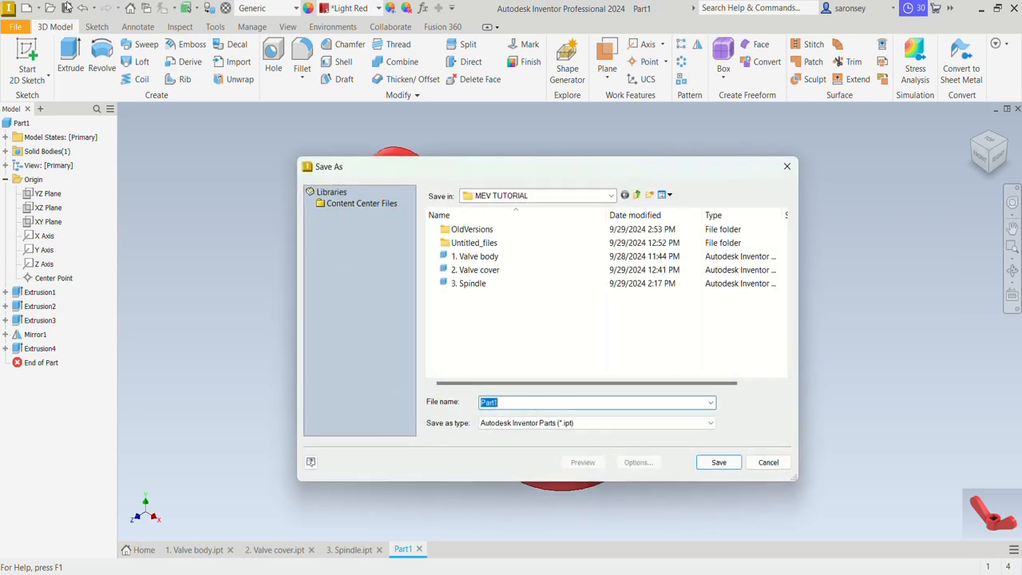
{"action": "type", "text": "4. Wing handle"}
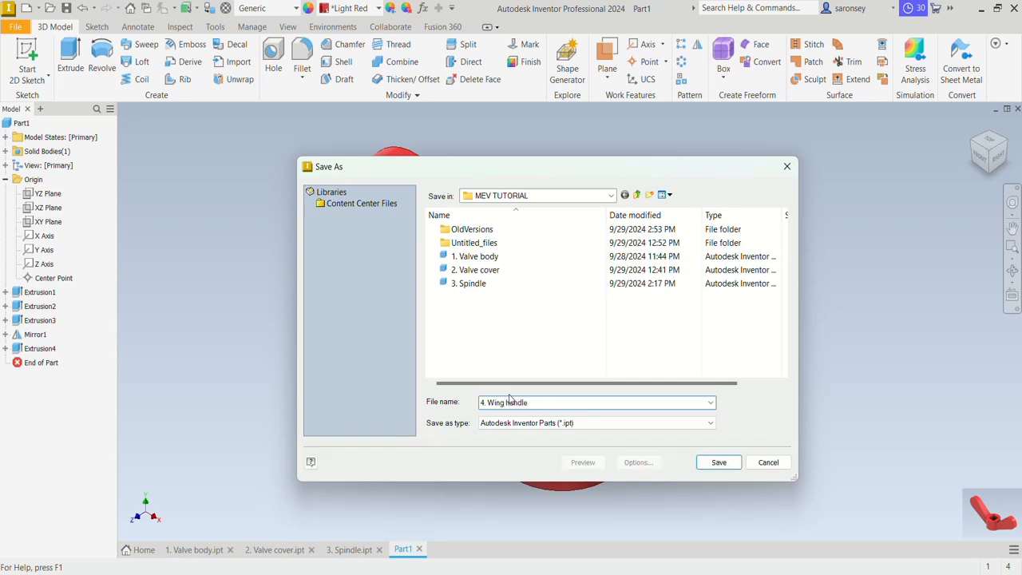
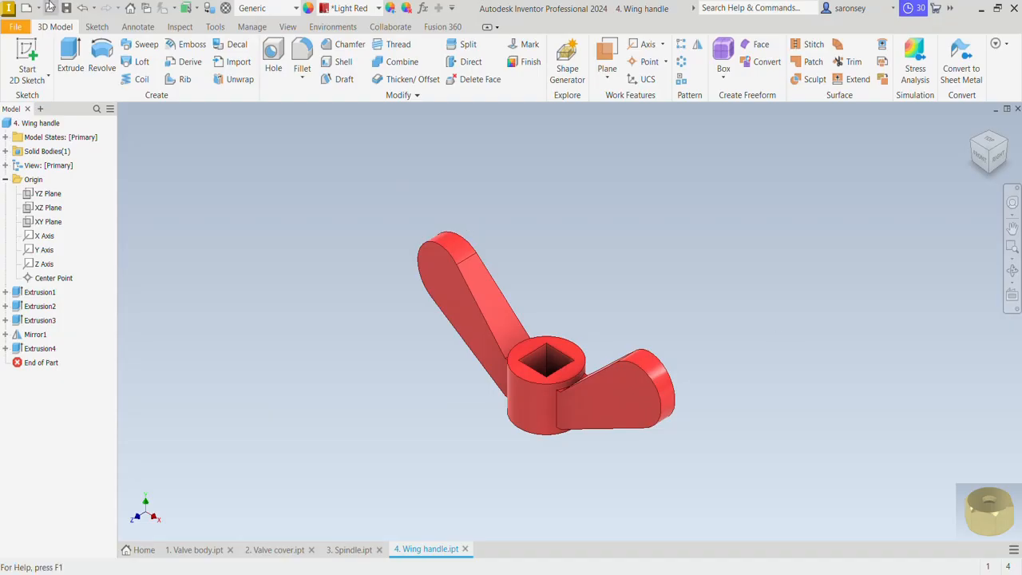
Create a new metric part from the Standard (mm).ipt template and start a 2D sketch on the horizontal XZ origin plane
{"action": "left_click", "coordinate": [27, 9]}
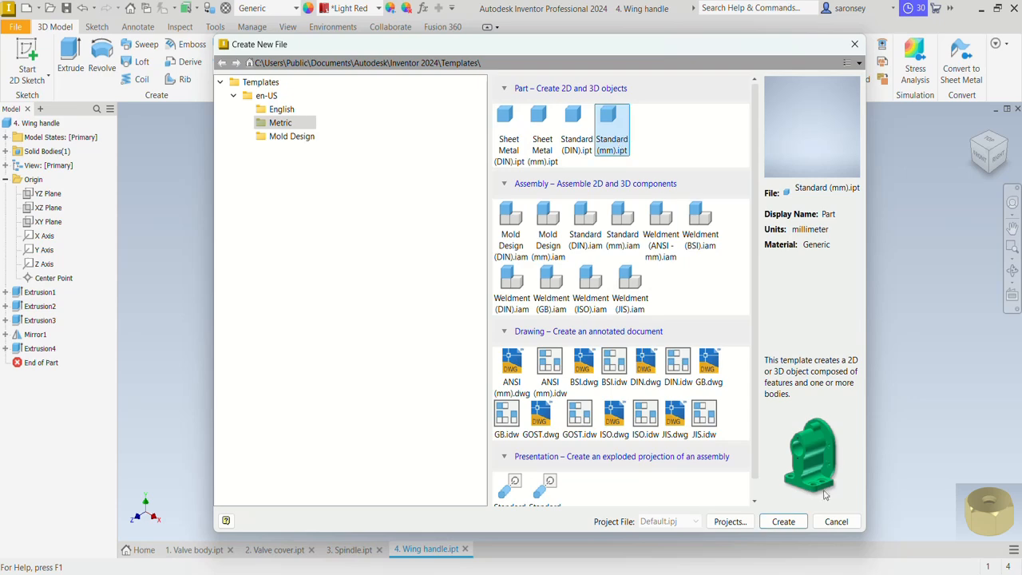
{"action": "left_click", "coordinate": [783, 521]}
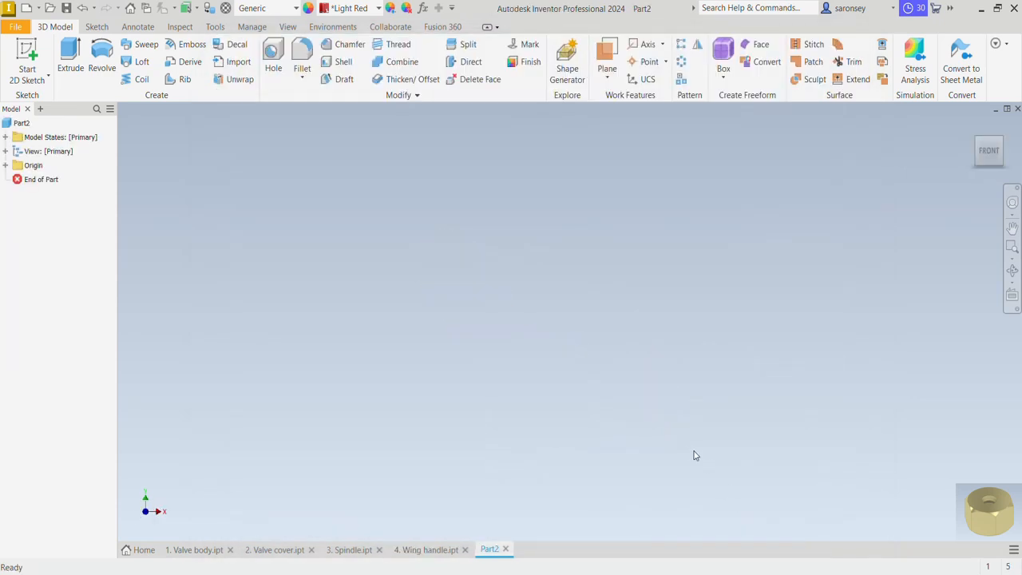
{"action": "left_click", "coordinate": [29, 69]}
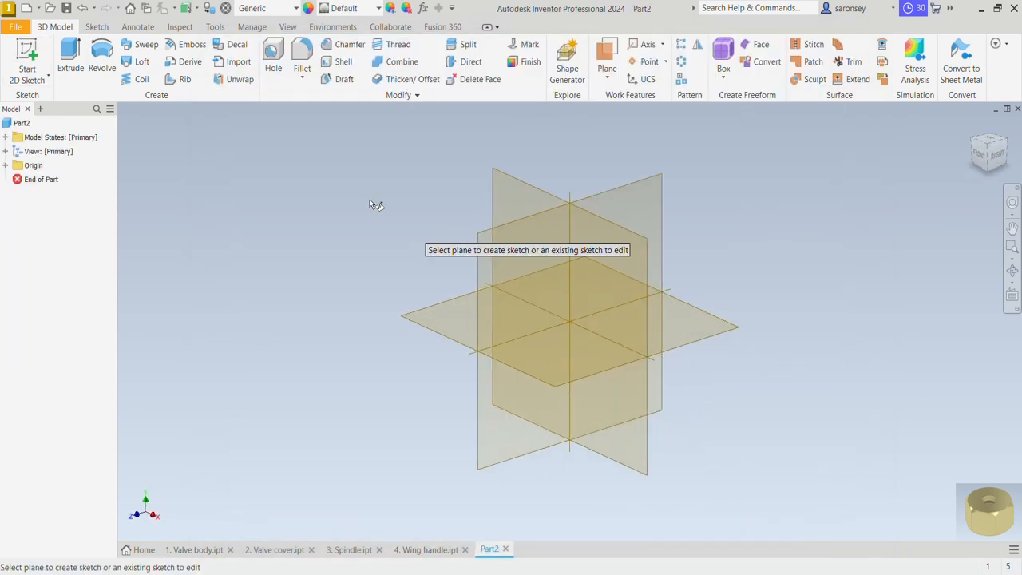
{"action": "left_click", "coordinate": [461, 329]}
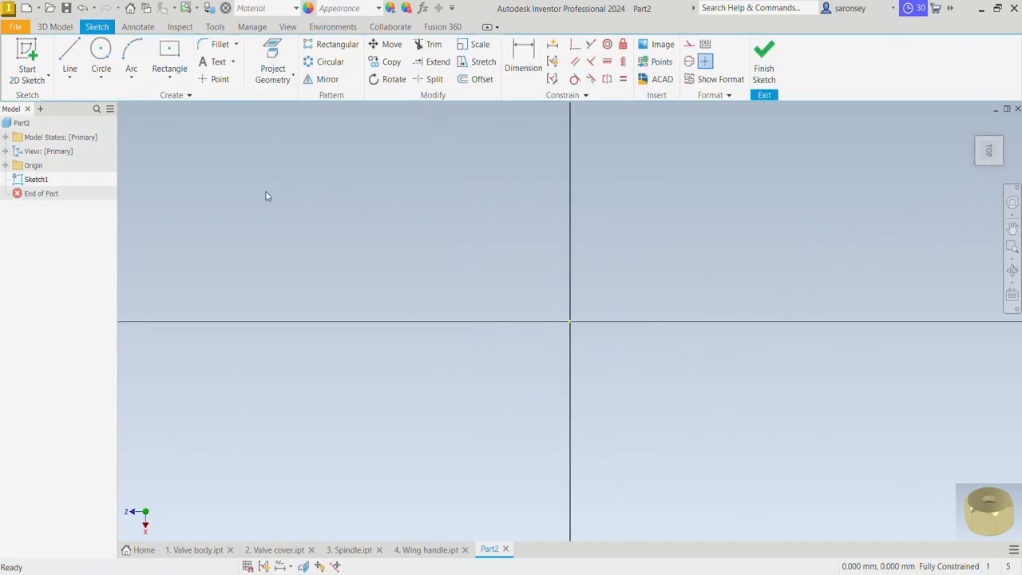
Sketch a six-sided inscribed polygon about 31 mm across its corners, centred on the origin
{"action": "left_click", "coordinate": [169, 78]}
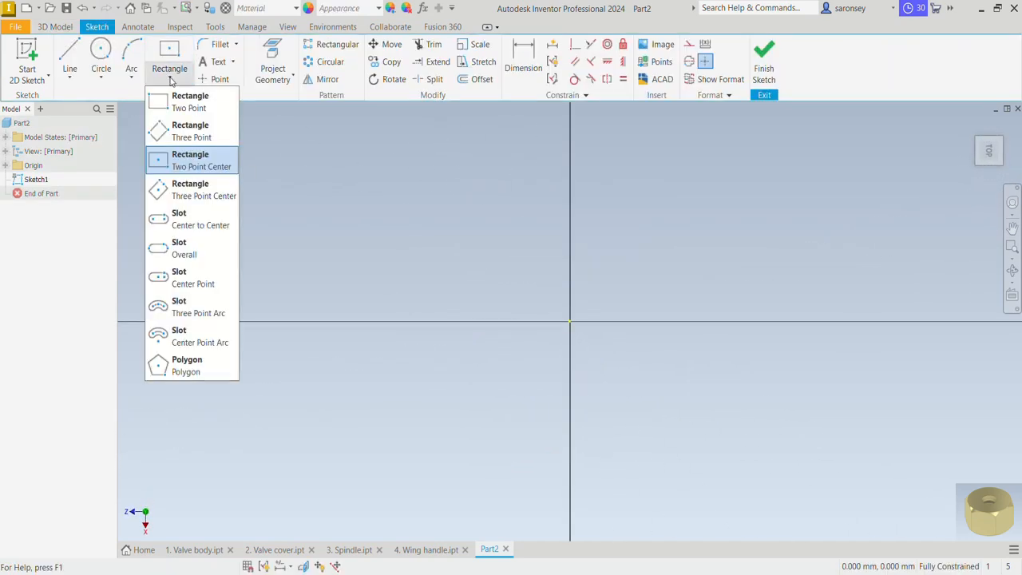
{"action": "left_click", "coordinate": [201, 369]}
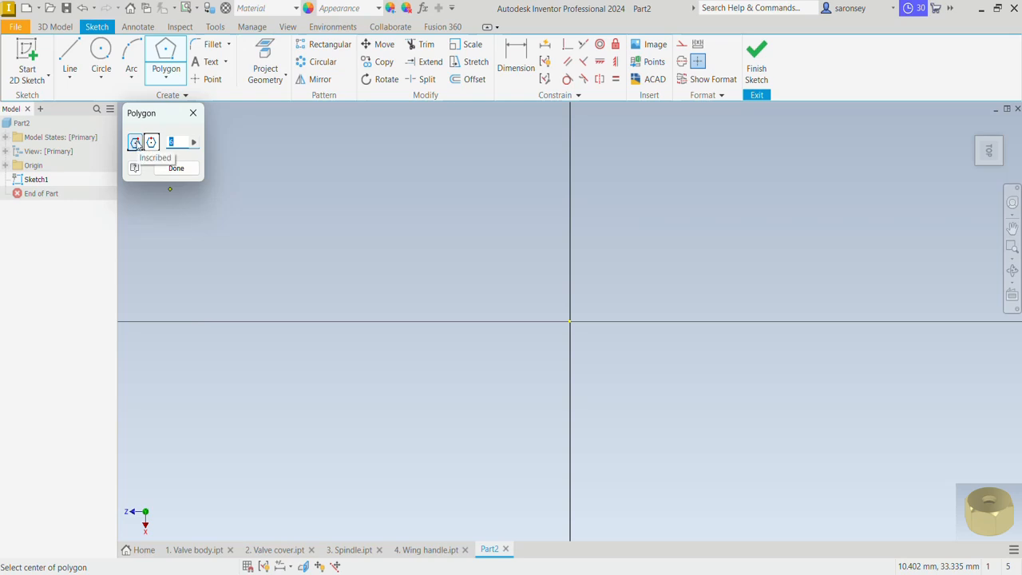
{"action": "left_click", "coordinate": [569, 322]}
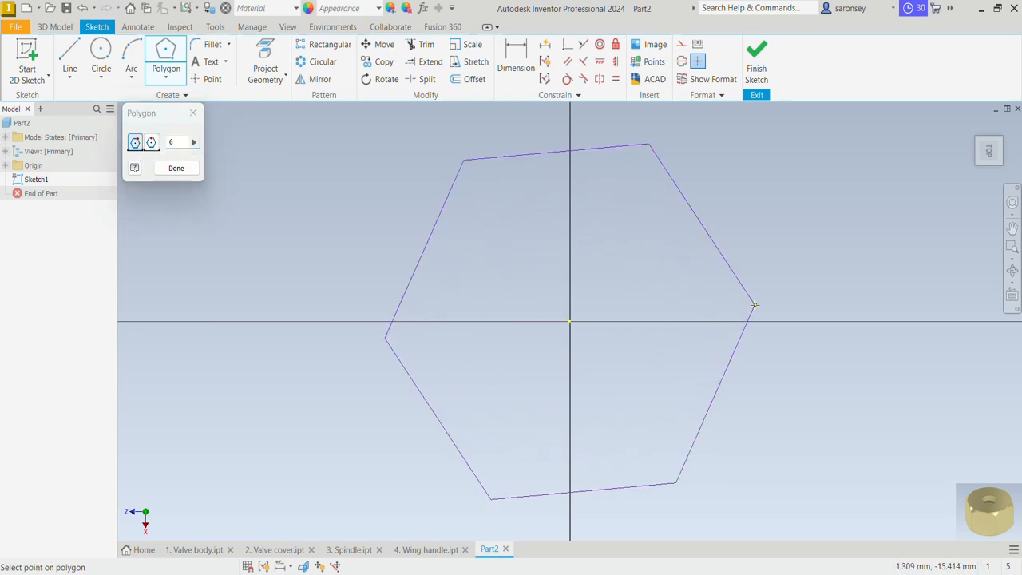
{"action": "left_click", "coordinate": [756, 316]}
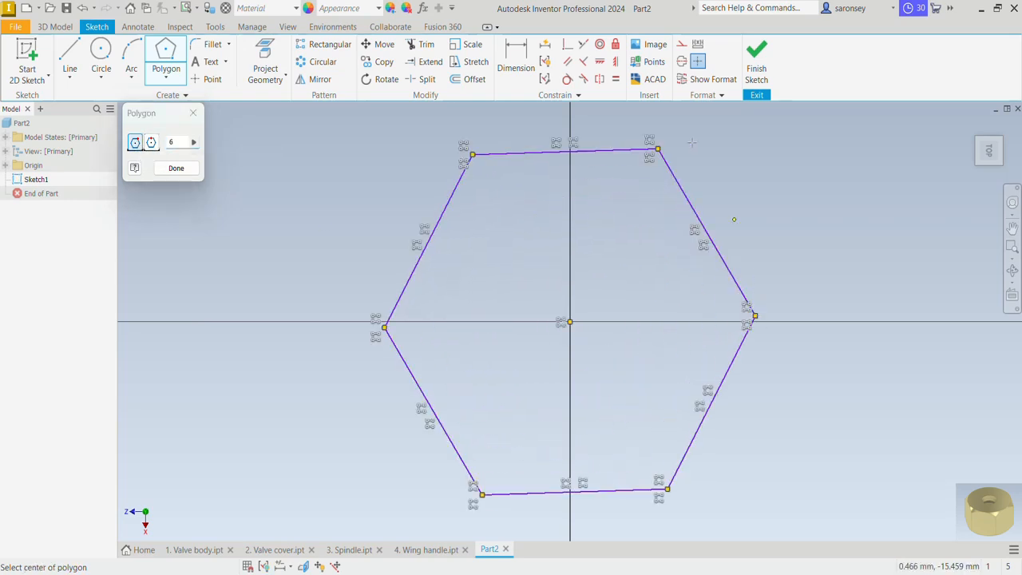
{"action": "key", "text": "Escape"}
Apply a vertical constraint to the hexagon's upper edge to align the polygon with the sketch axes
{"action": "left_click", "coordinate": [601, 62]}
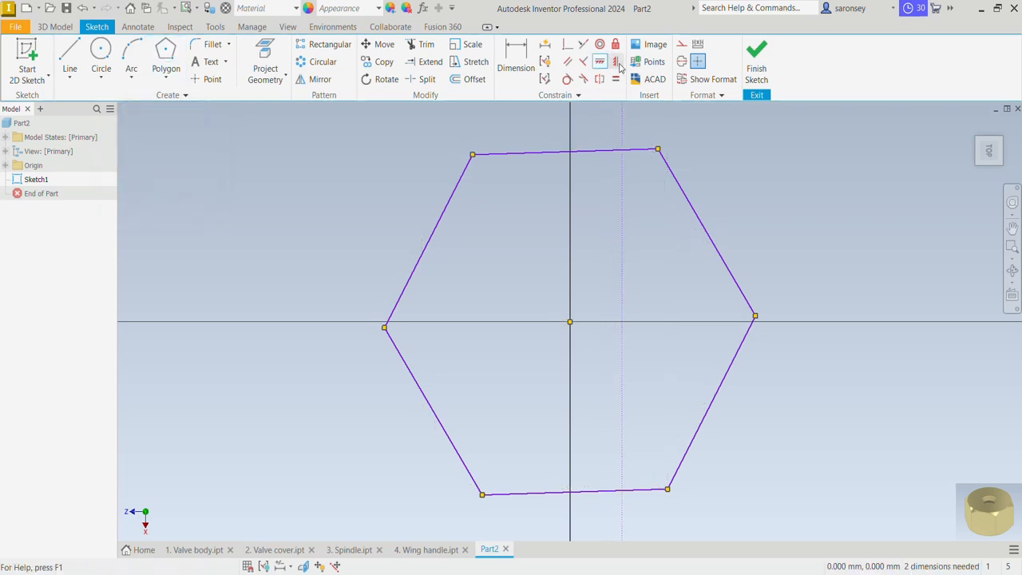
{"action": "left_click", "coordinate": [614, 152]}
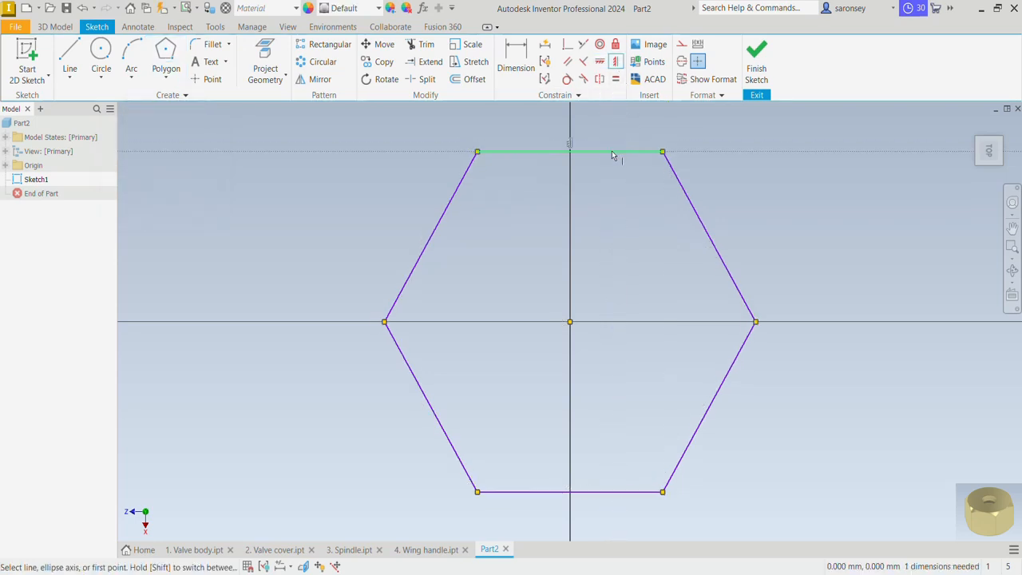
{"action": "right_click", "coordinate": [298, 178]}
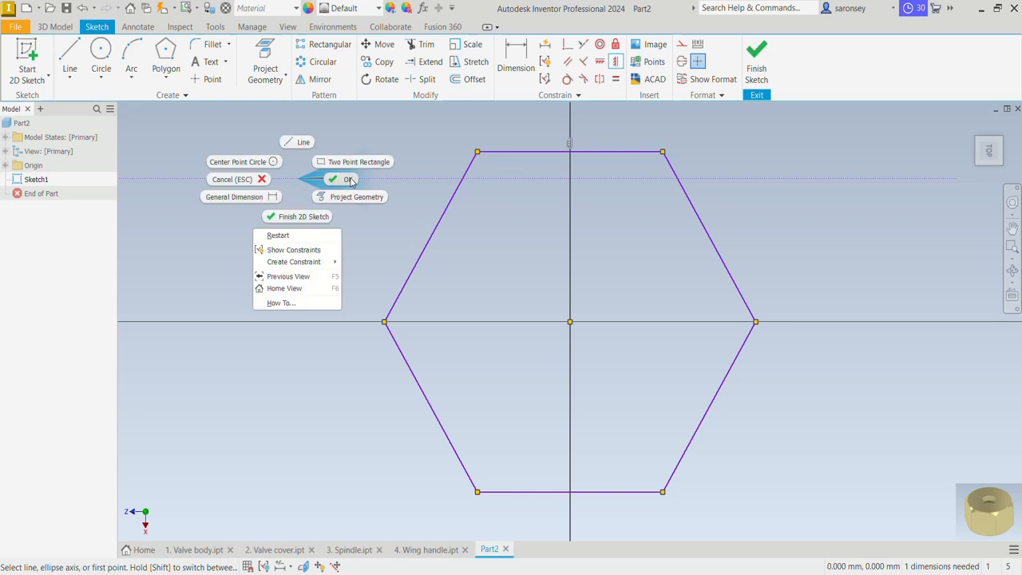
{"action": "left_click", "coordinate": [349, 179]}
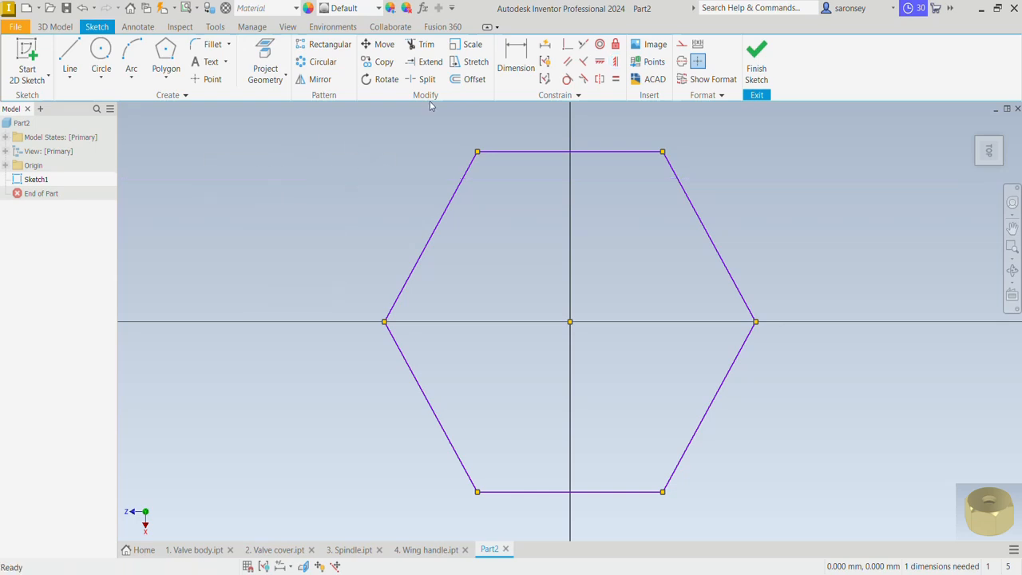
Dimension the hexagon across its two opposite corners on the horizontal axis at 40 mm
{"action": "left_click", "coordinate": [522, 69]}
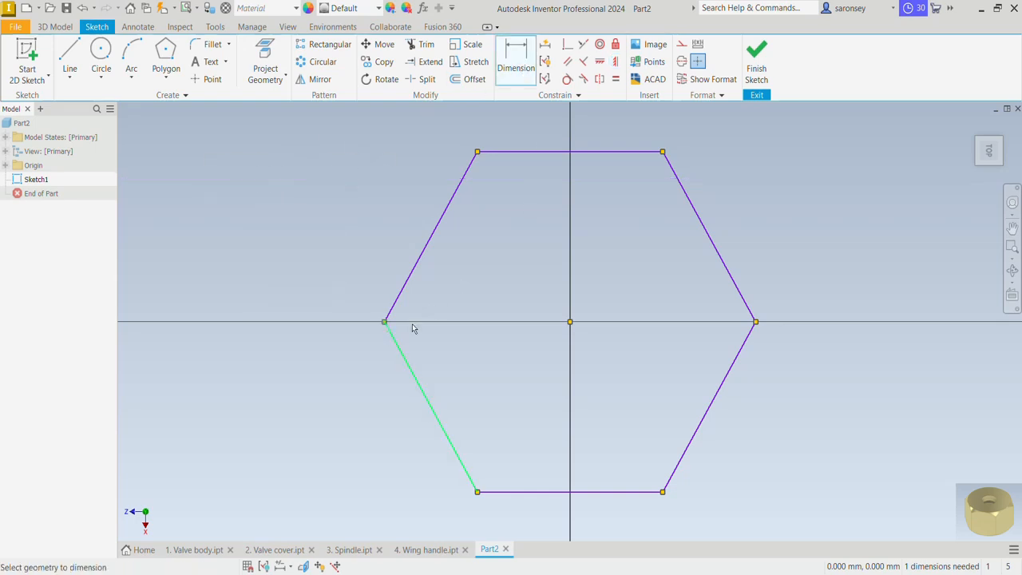
{"action": "left_click", "coordinate": [756, 323]}
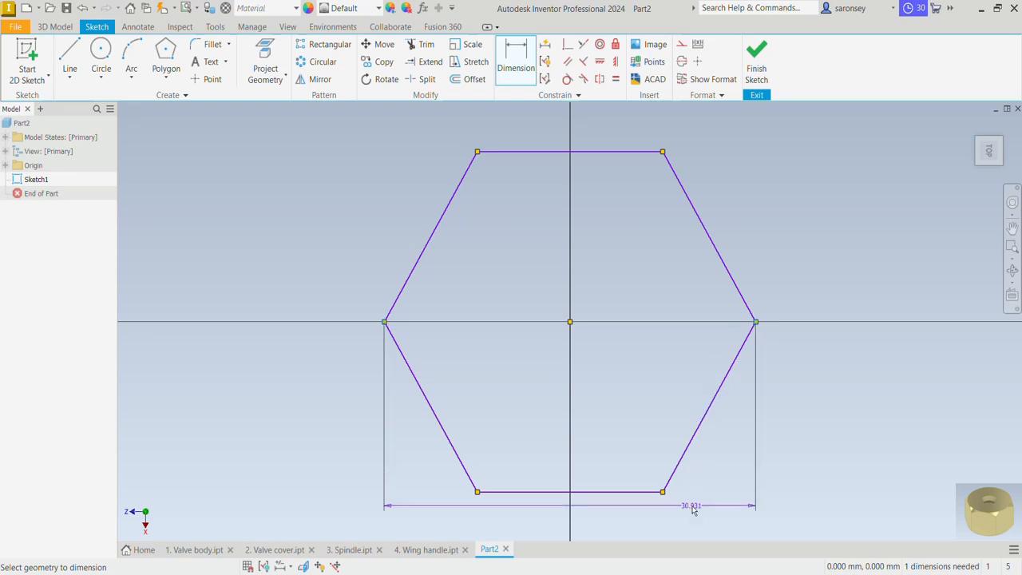
{"action": "left_click", "coordinate": [692, 520]}
{"action": "type", "text": "40"}
{"action": "key", "text": "Return"}
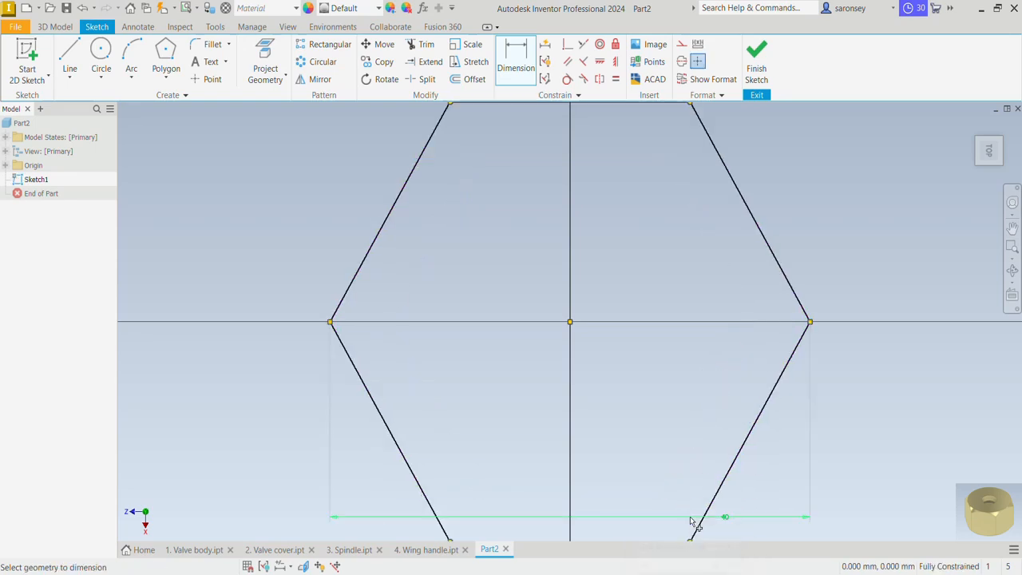
Finish the sketch and extrude the hexagon symmetrically about the sketch plane to a total distance of 23 mm
{"action": "scroll", "coordinate": [720, 420], "scroll_direction": "down", "scroll_amount": 3}
{"action": "left_click", "coordinate": [756, 64]}
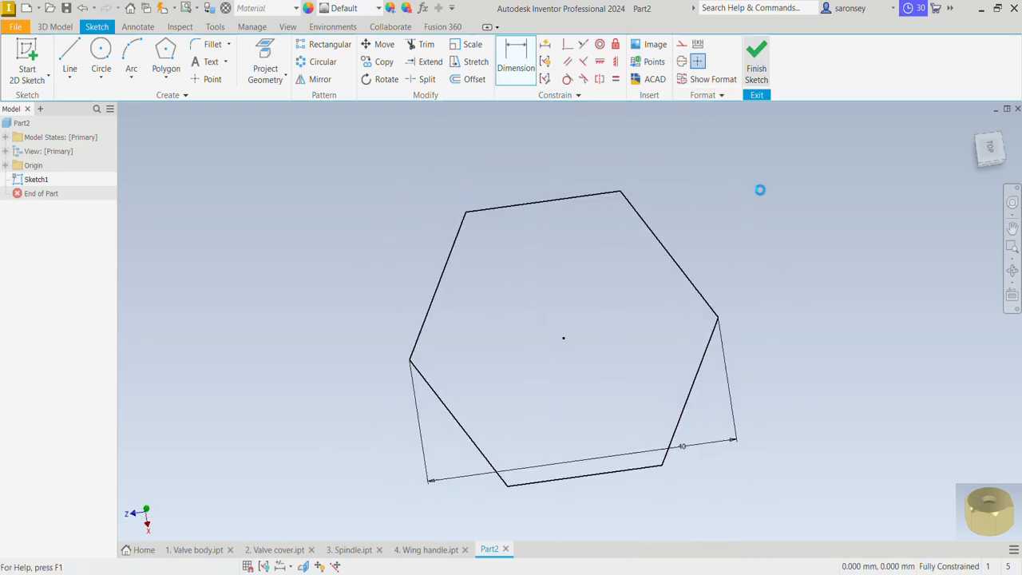
{"action": "key", "text": "e"}
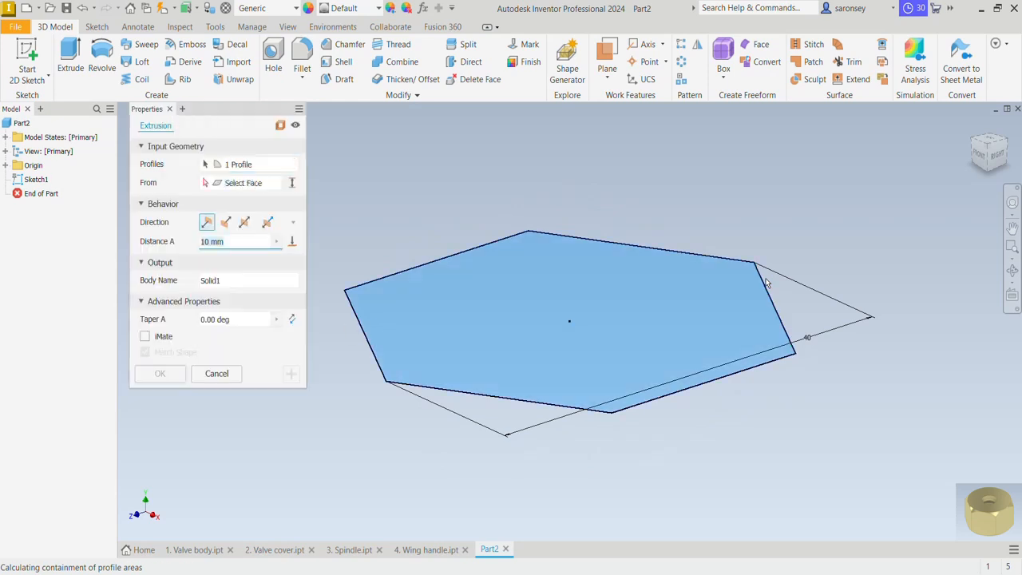
{"action": "left_click", "coordinate": [244, 222]}
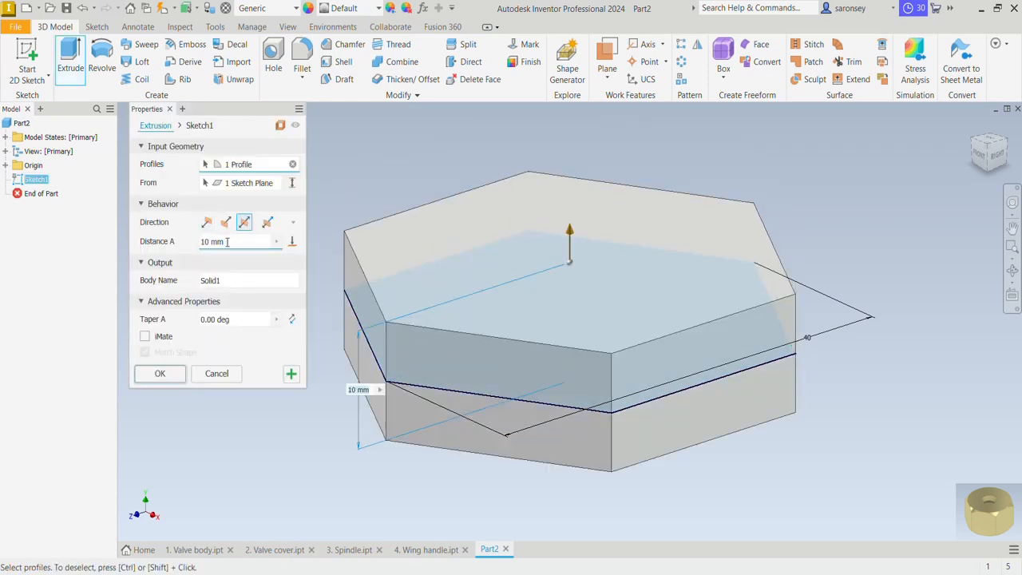
{"action": "left_click", "coordinate": [228, 242]}
{"action": "type", "text": "23"}
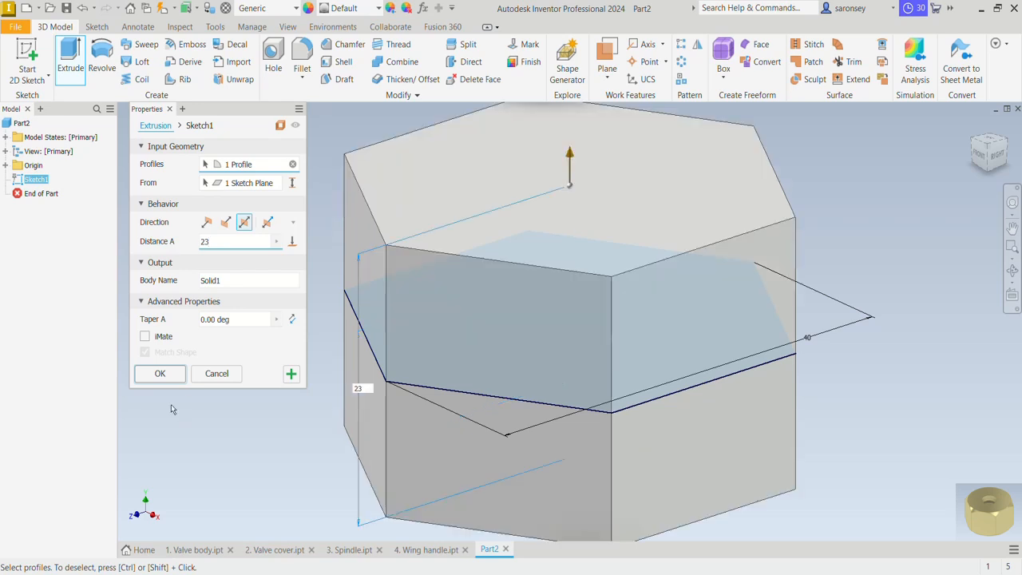
{"action": "left_click", "coordinate": [165, 376]}
Start a sketch on the hexagonal body's top face and draw an origin-centred circle, about 34.6 mm in diameter, tangent to the hexagon's edges
{"action": "left_click", "coordinate": [620, 201]}
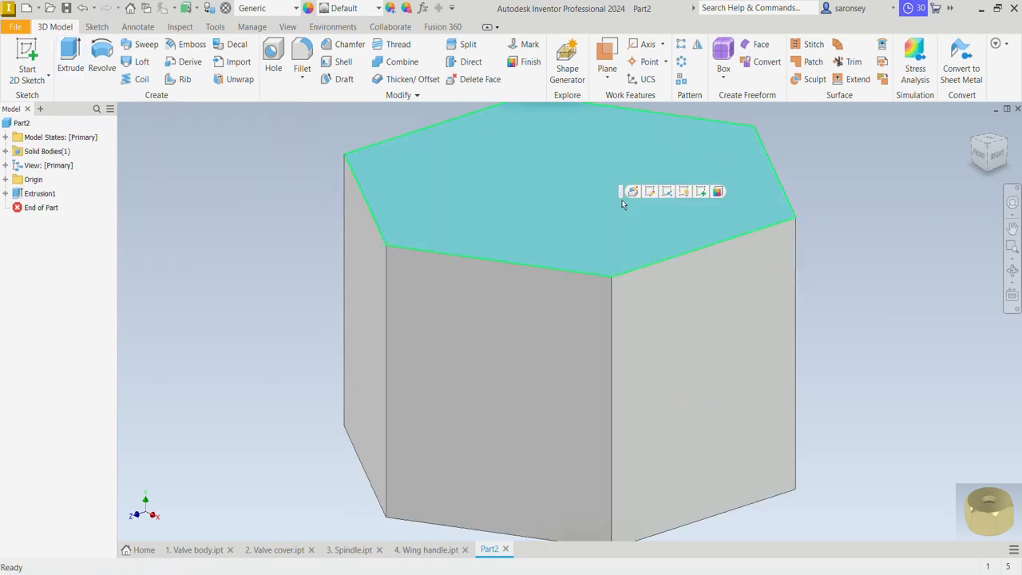
{"action": "left_click", "coordinate": [700, 193]}
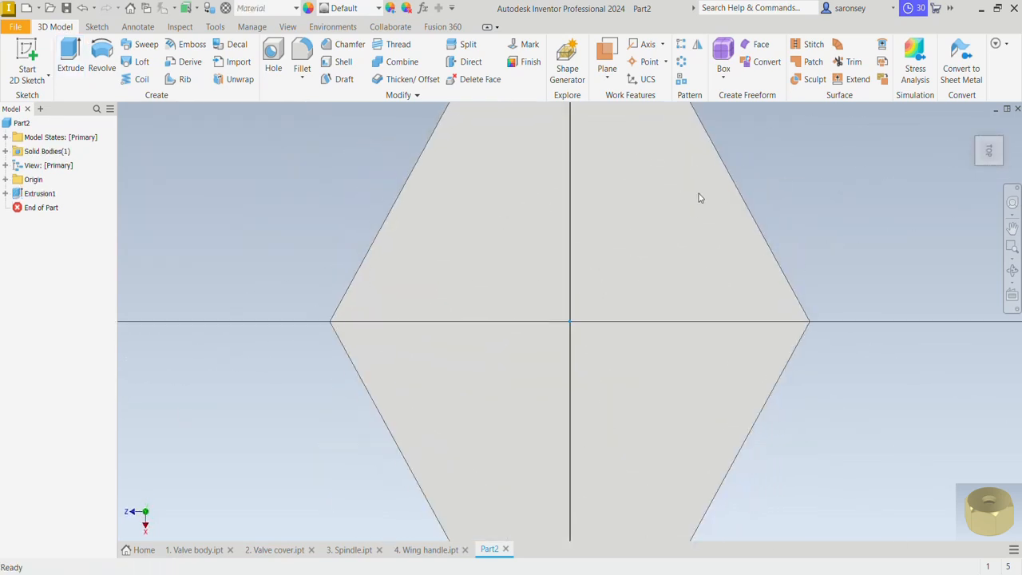
{"action": "scroll", "coordinate": [318, 221], "scroll_direction": "down", "scroll_amount": 3}
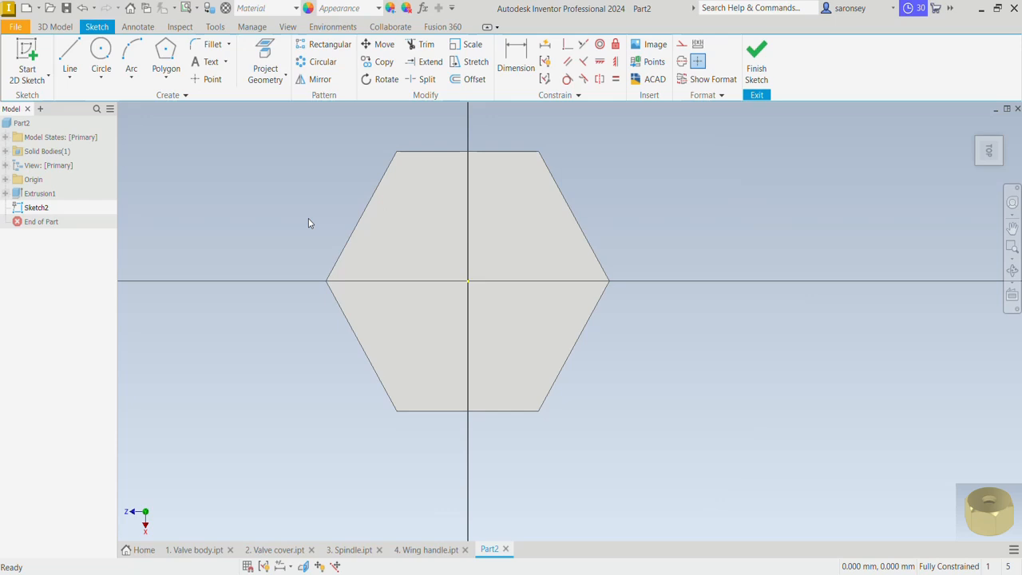
{"action": "left_click", "coordinate": [103, 50]}
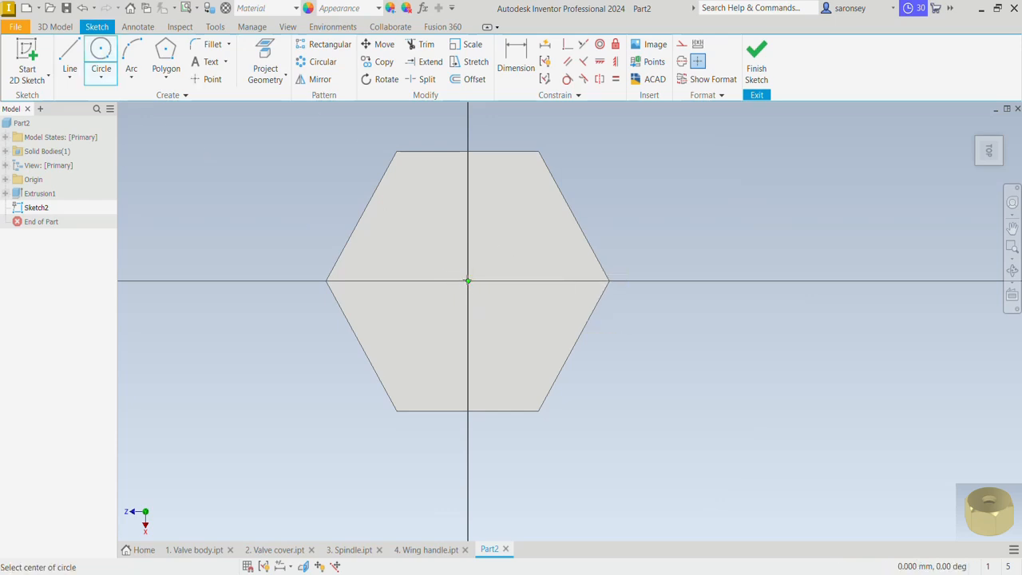
{"action": "left_click", "coordinate": [468, 281]}
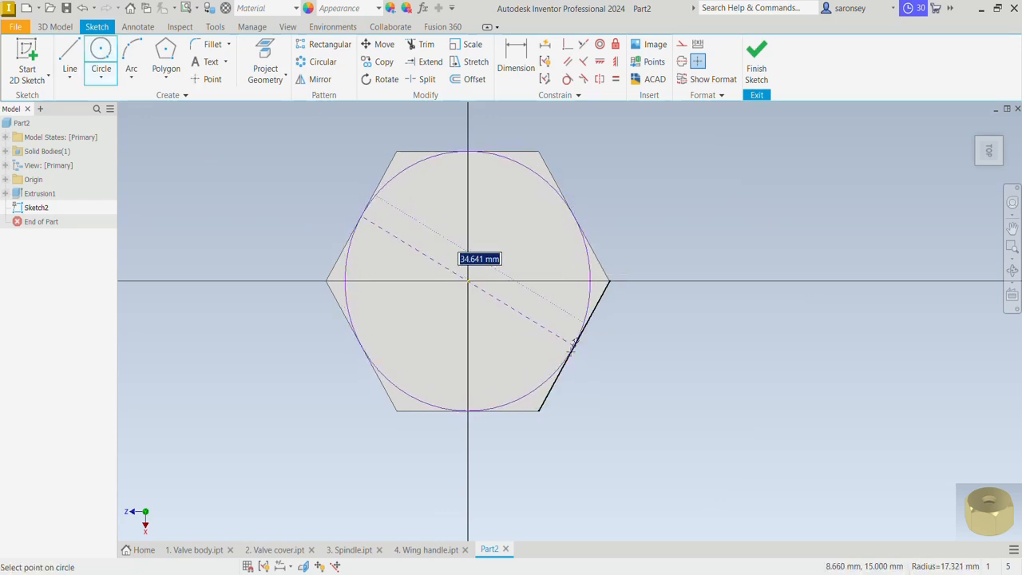
{"action": "left_click", "coordinate": [573, 344]}
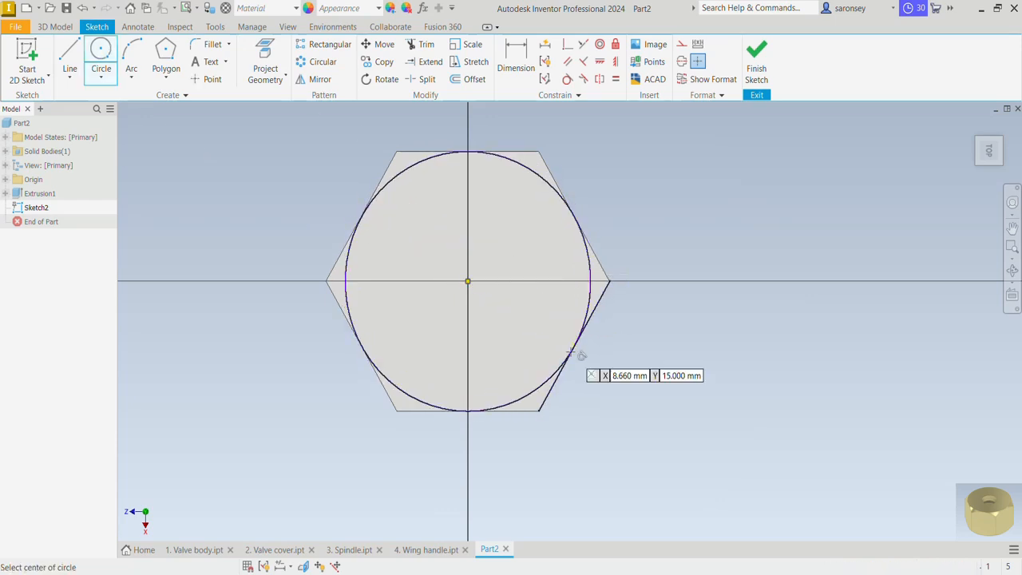
{"action": "right_click", "coordinate": [744, 190]}
{"action": "left_click", "coordinate": [790, 191]}
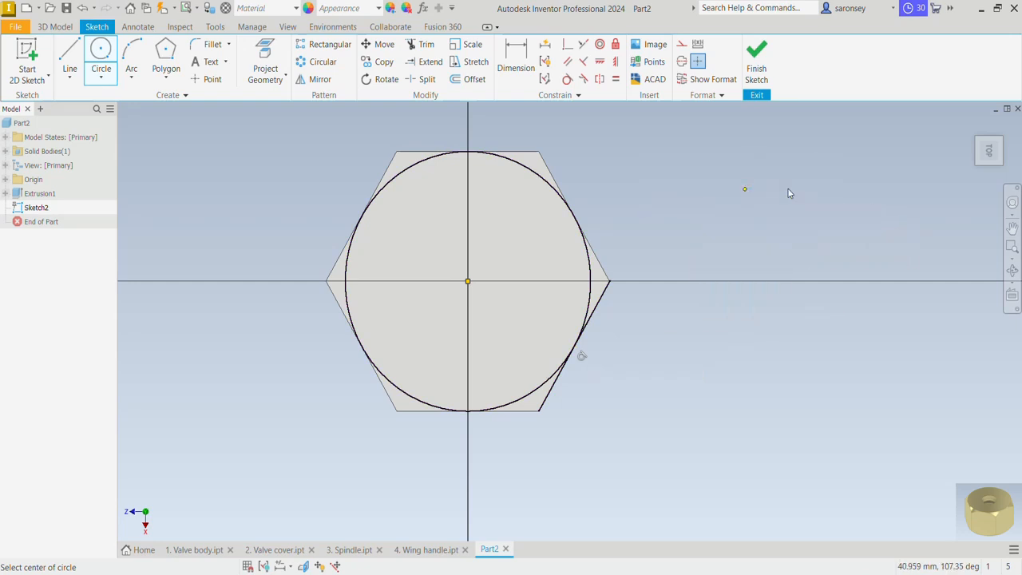
Convert the hexagon's projected lower-right edge to construction geometry and project the remaining hexagon edges into the sketch
{"action": "left_click", "coordinate": [605, 303]}
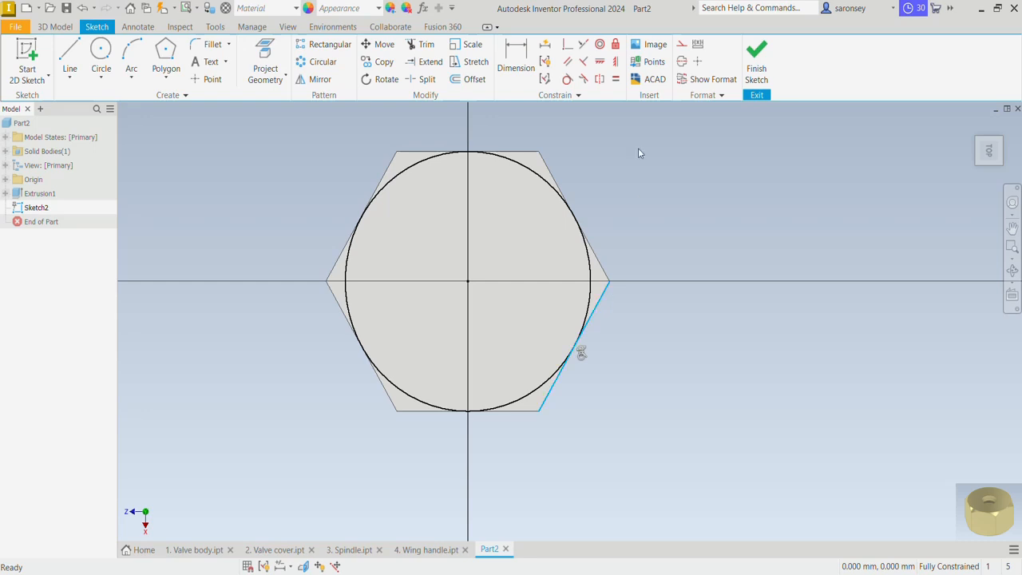
{"action": "left_click", "coordinate": [682, 46]}
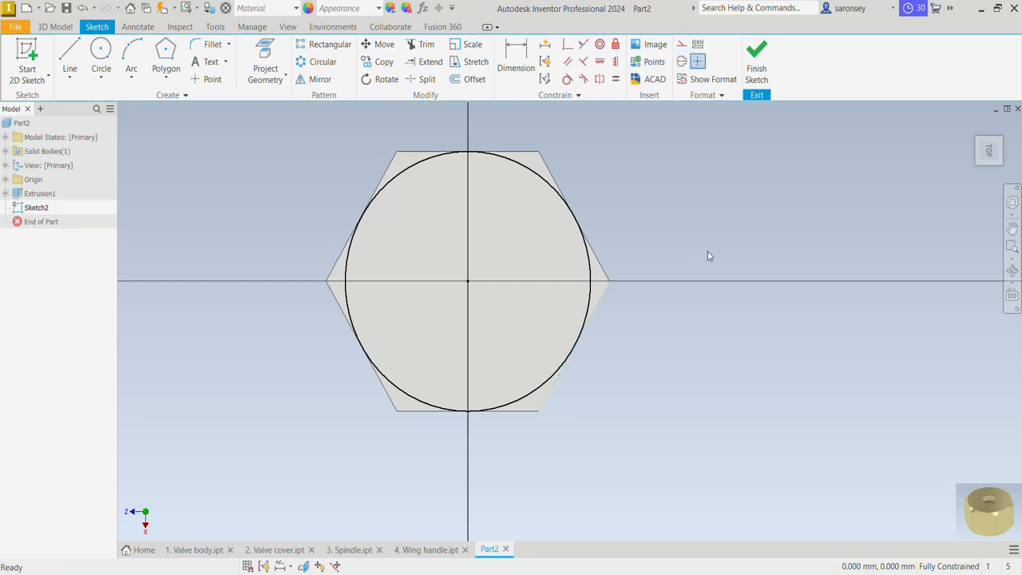
{"action": "middle_click_drag", "start_coordinate": [707, 256], "coordinate": [735, 264]}
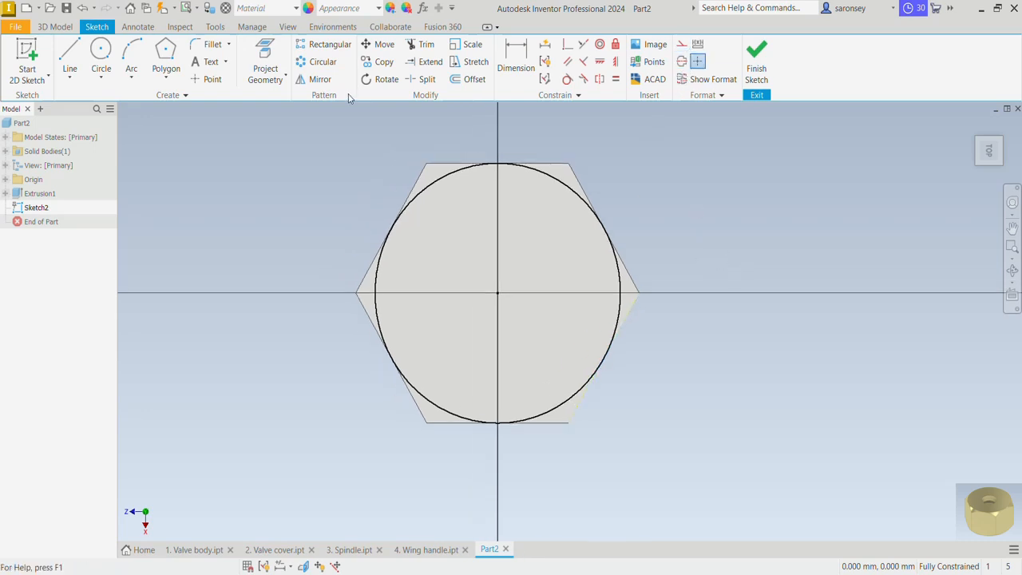
{"action": "left_click", "coordinate": [265, 64]}
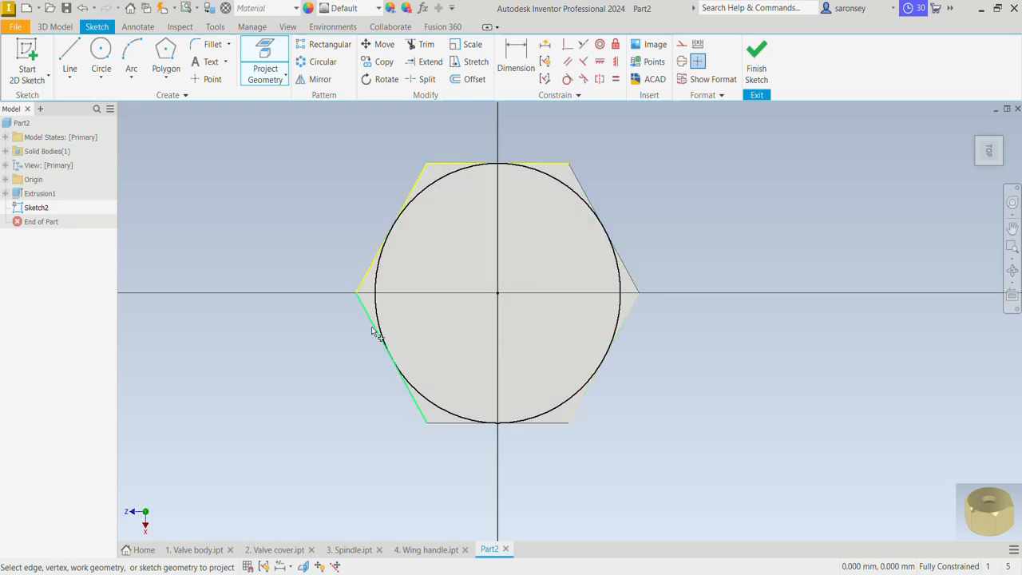
{"action": "left_click", "coordinate": [411, 387]}
{"action": "left_click", "coordinate": [447, 423]}
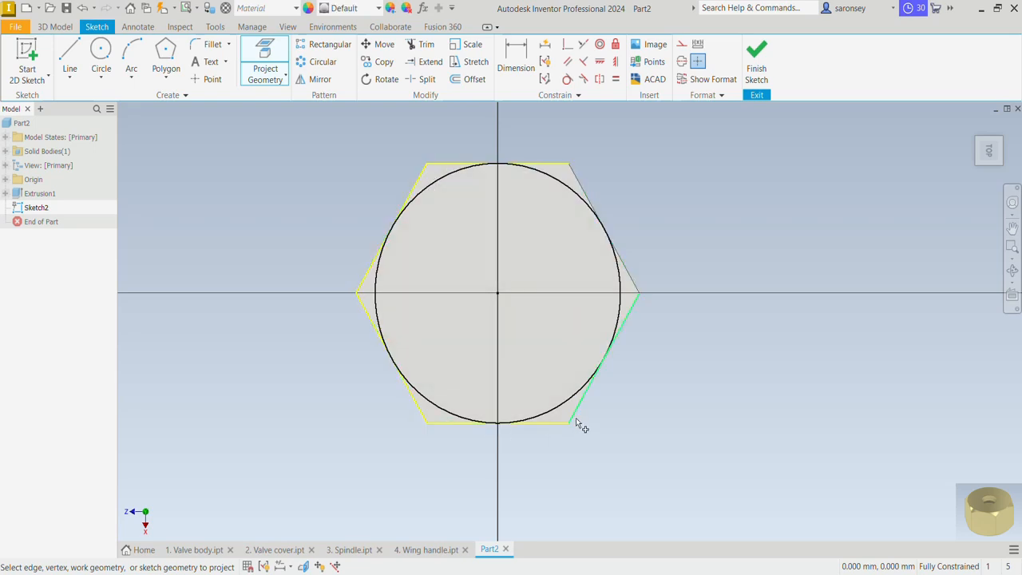
{"action": "left_click", "coordinate": [636, 281]}
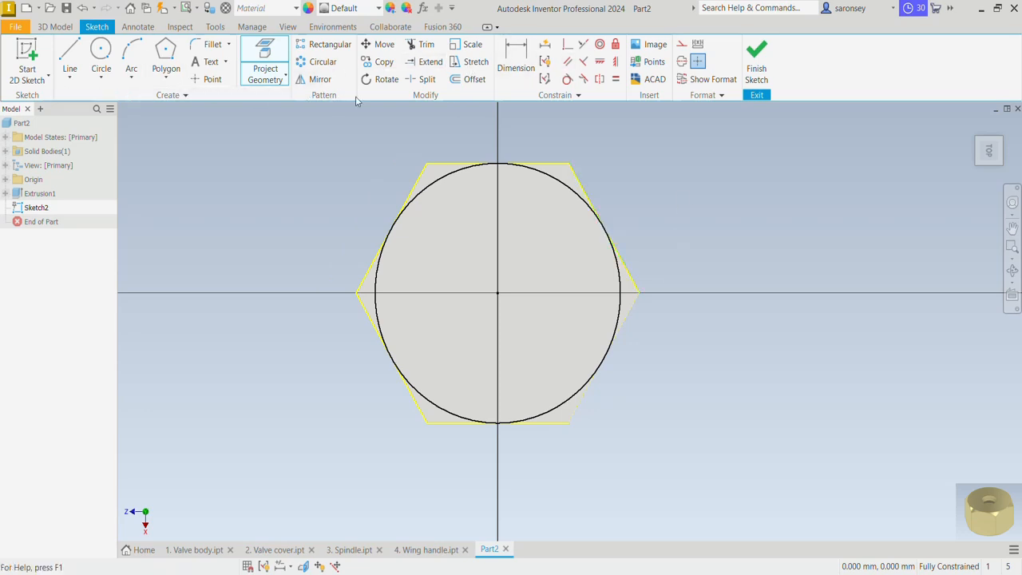
Offset the projected hexagon outward by about 2.7 mm to form a larger surrounding hexagon
{"action": "left_click", "coordinate": [467, 79]}
{"action": "left_click", "coordinate": [526, 163]}
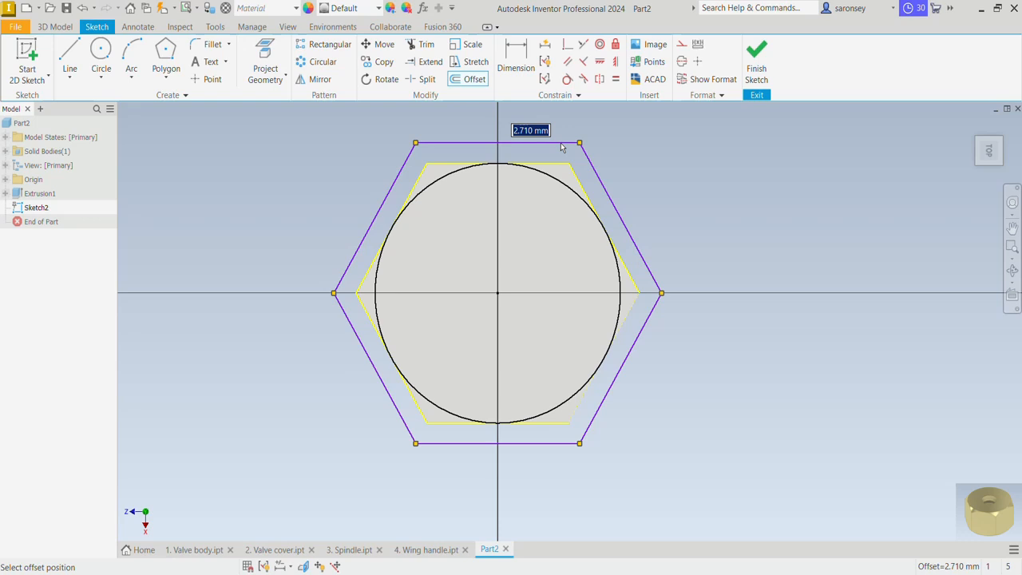
{"action": "left_click", "coordinate": [561, 146]}
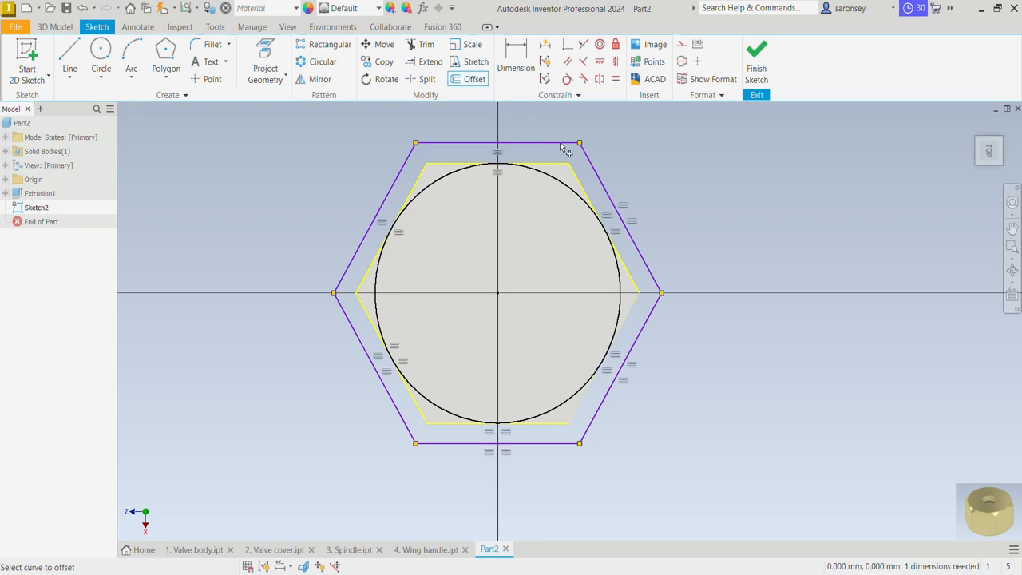
{"action": "right_click", "coordinate": [839, 222]}
{"action": "left_click", "coordinate": [862, 219]}
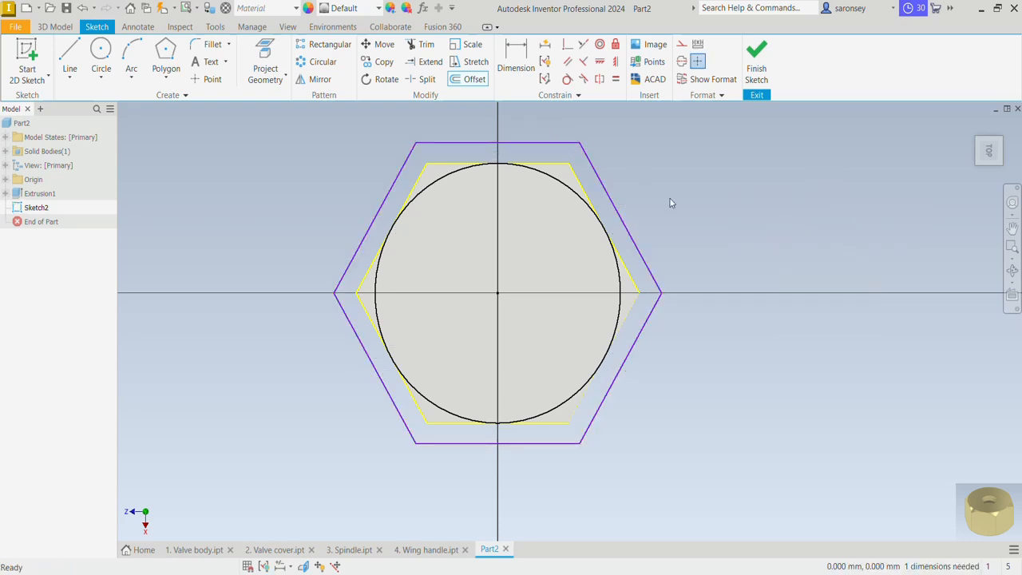
Convert the remaining five projected hexagon edges to construction geometry and finish the sketch
{"action": "left_click", "coordinate": [573, 174]}
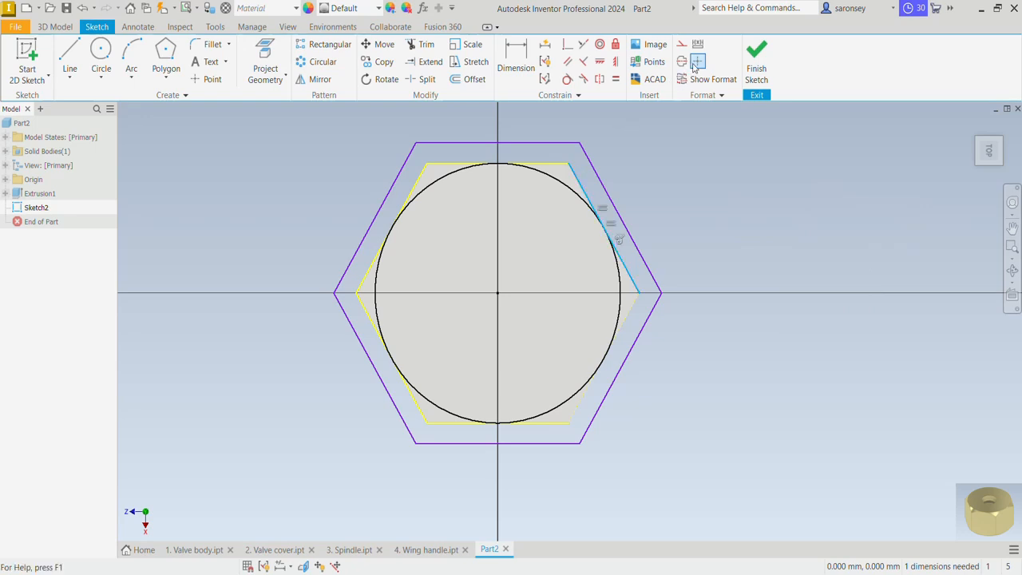
{"action": "left_click", "coordinate": [551, 166]}
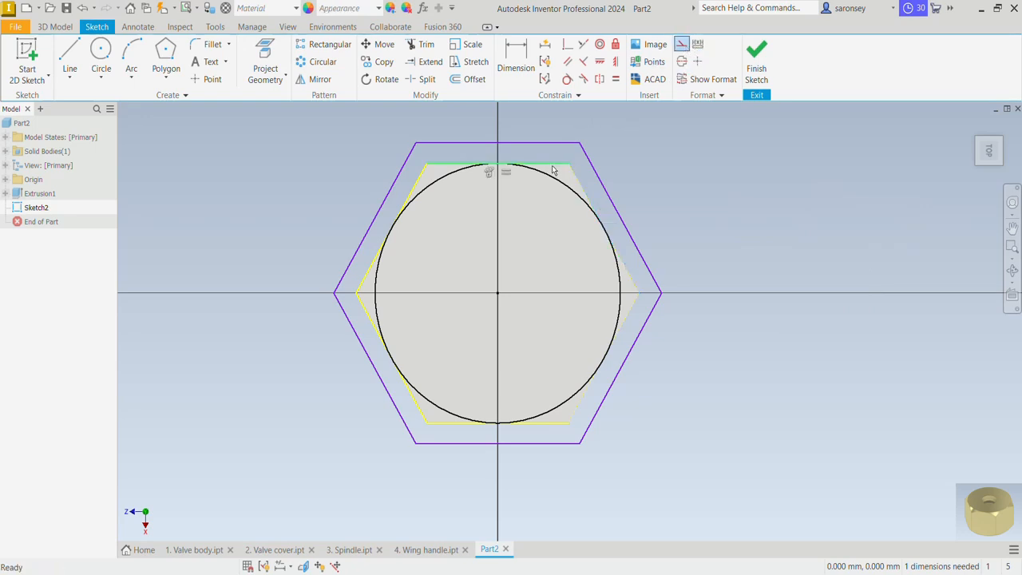
{"action": "left_click", "coordinate": [416, 181], "text": "ctrl"}
{"action": "left_click", "coordinate": [377, 329], "text": "ctrl"}
{"action": "left_click", "coordinate": [483, 423], "text": "ctrl"}
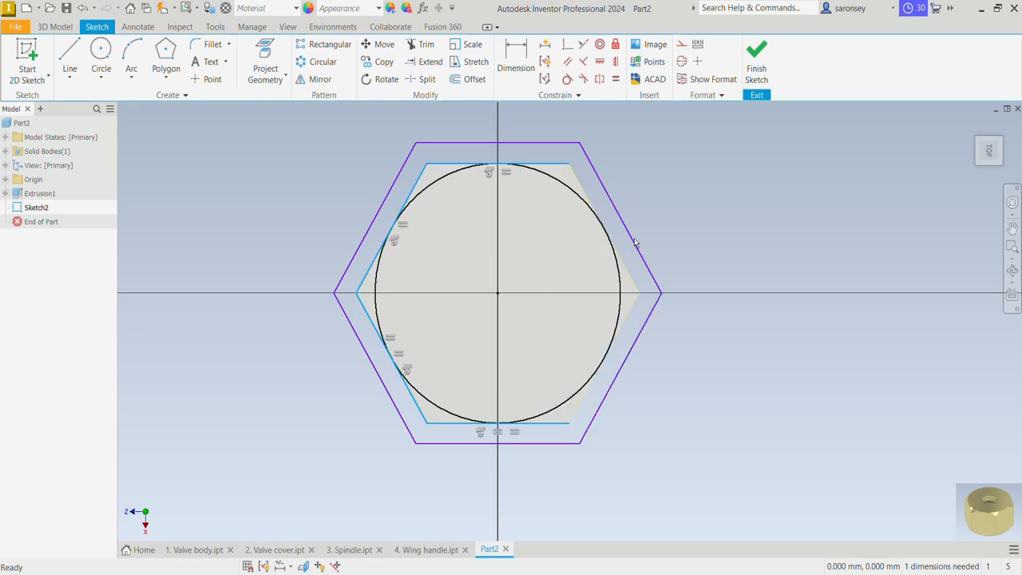
{"action": "left_click", "coordinate": [681, 44]}
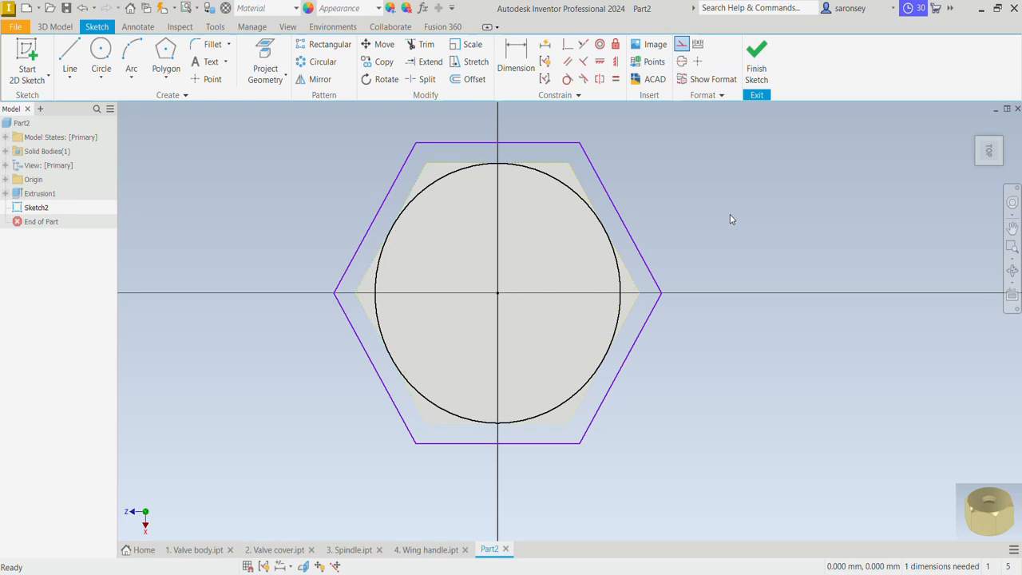
{"action": "left_click", "coordinate": [755, 56]}
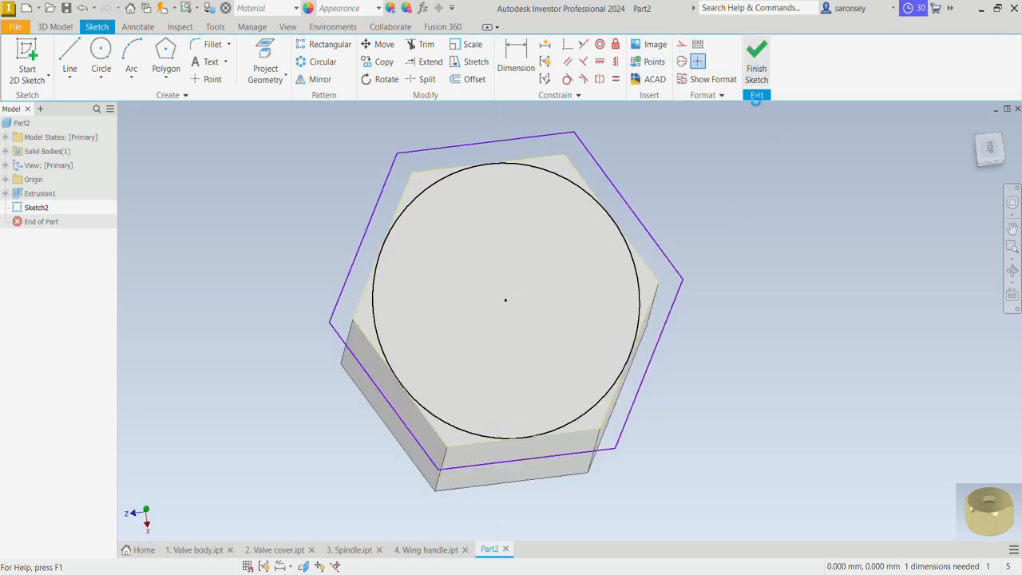
Cut-extrude the region between the circle and the outer hexagon 23 mm into the body with a -45 degree taper
{"action": "left_click", "coordinate": [71, 69]}
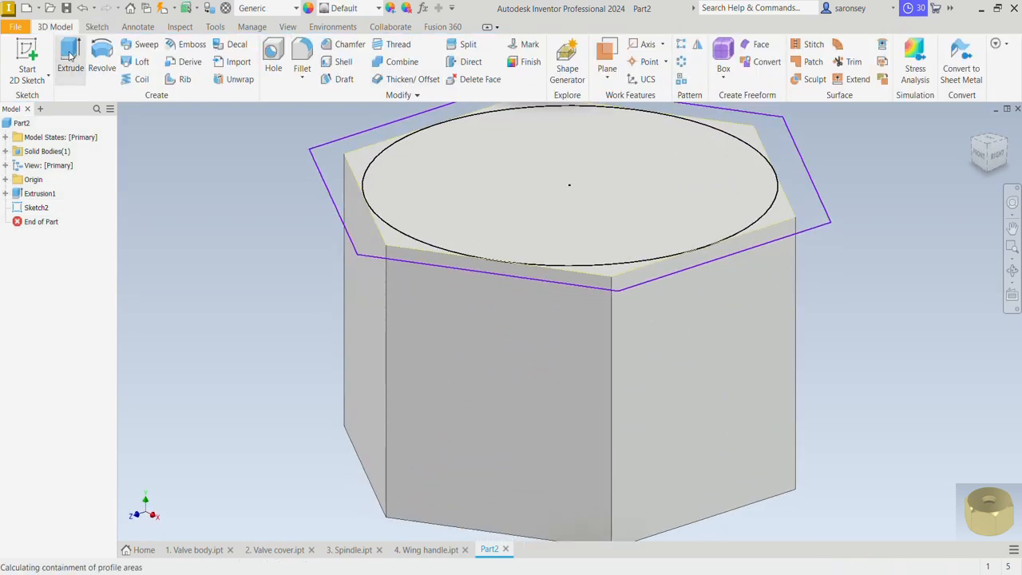
{"action": "left_click", "coordinate": [366, 227]}
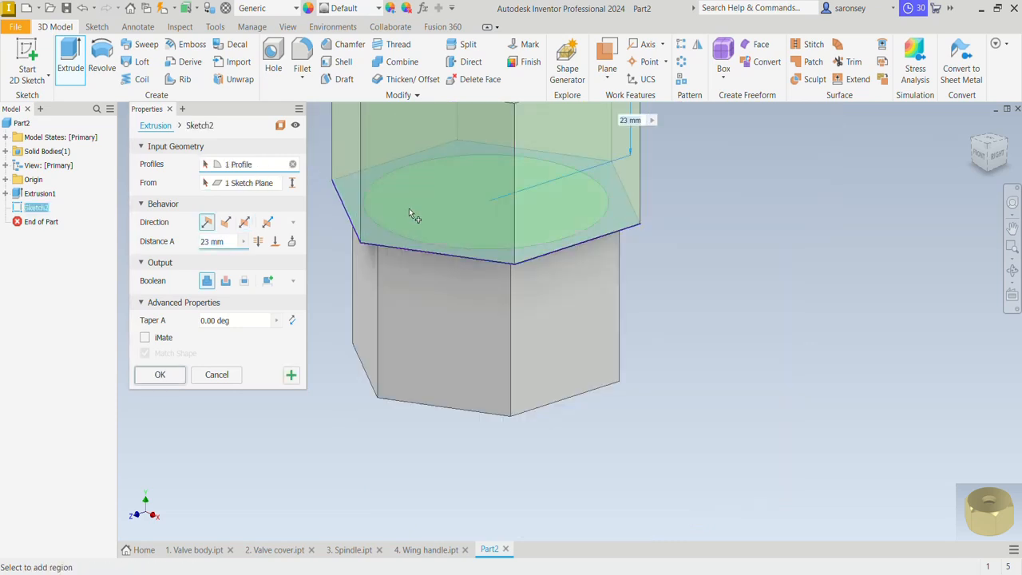
{"action": "left_click", "coordinate": [227, 281]}
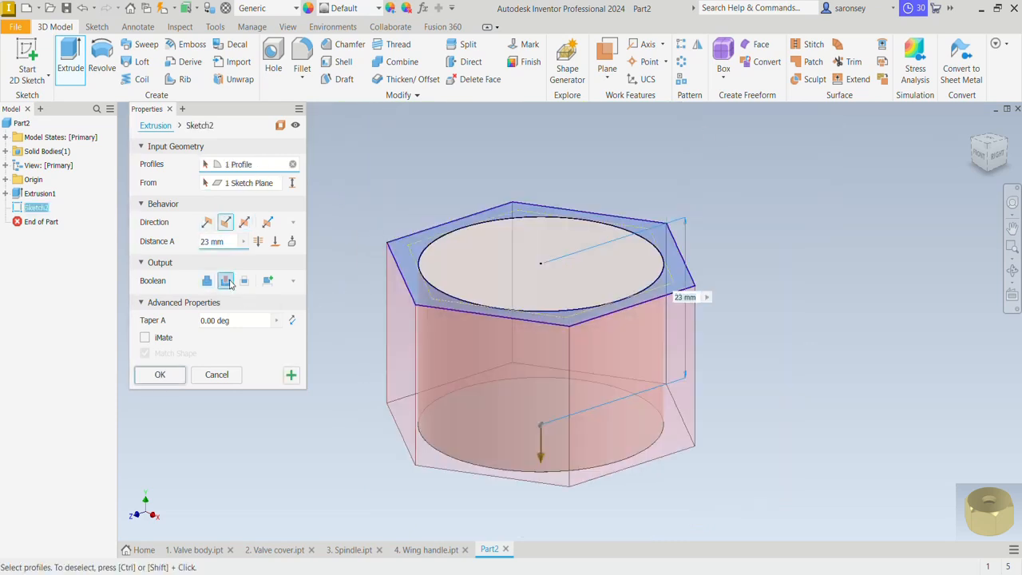
{"action": "left_click", "coordinate": [214, 320]}
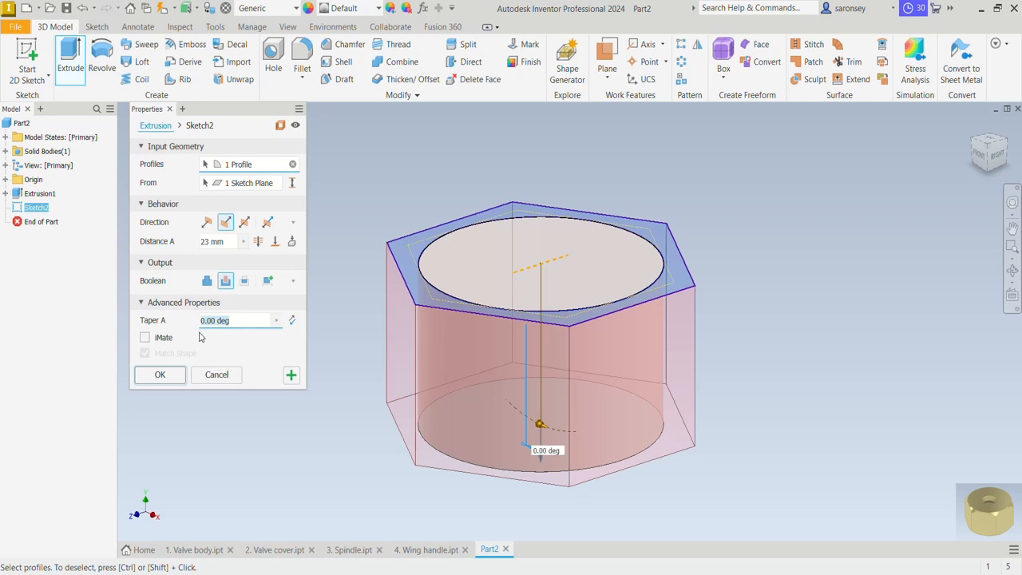
{"action": "type", "text": "-45"}
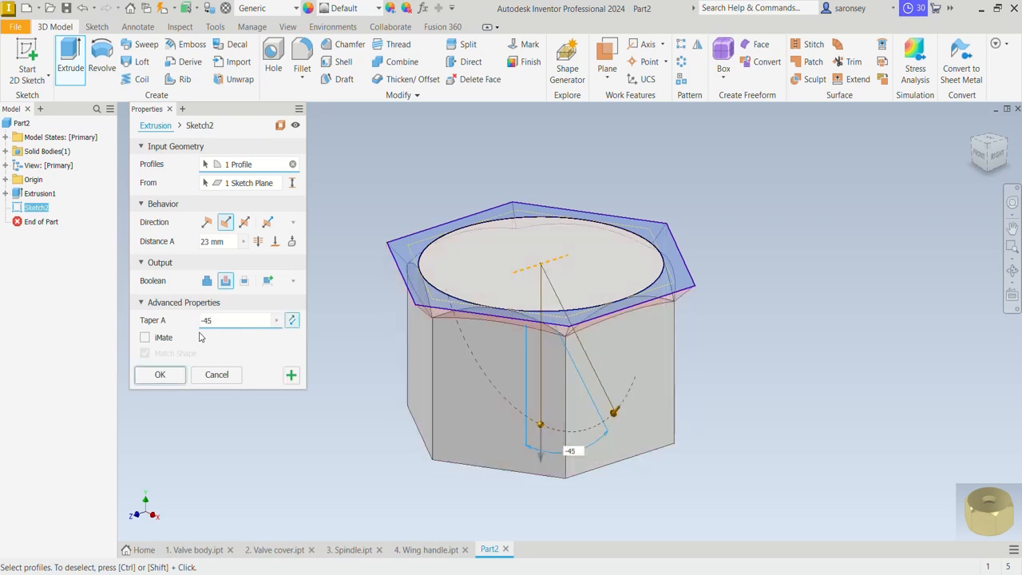
{"action": "left_click", "coordinate": [167, 375]}
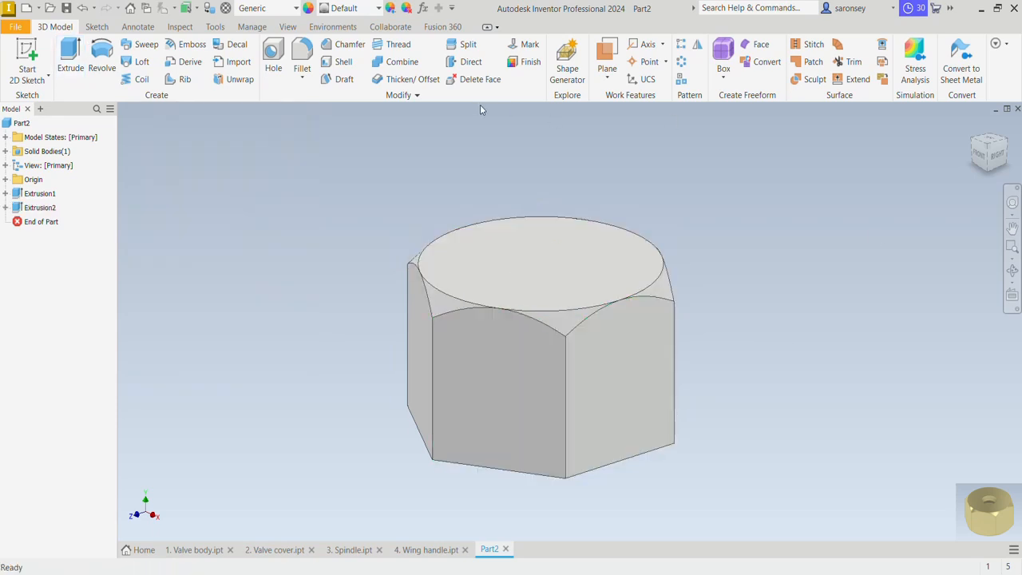
Mirror the tapered corner cut across the XZ plane onto the opposite end of the nut
{"action": "left_click", "coordinate": [697, 44]}
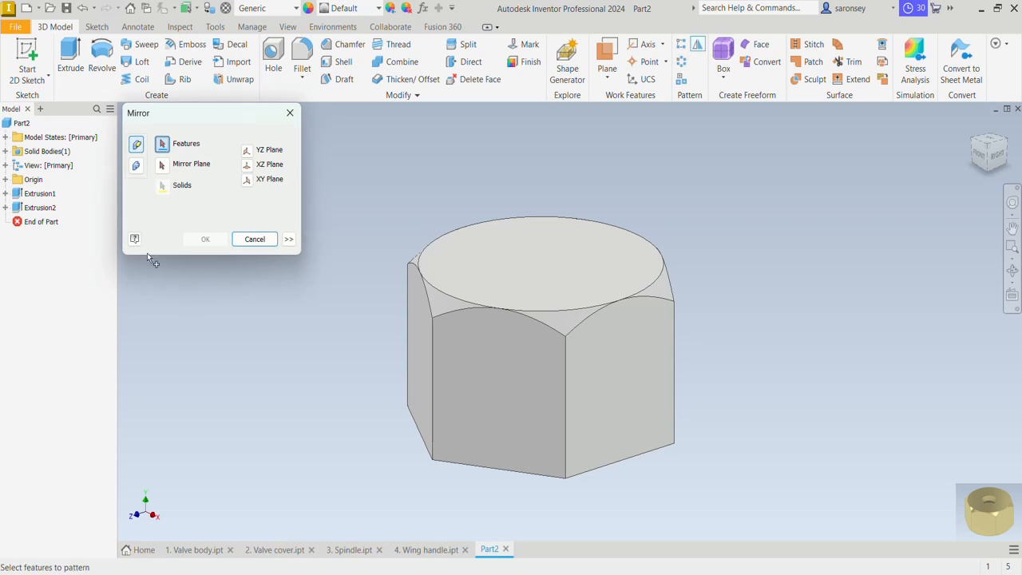
{"action": "left_click", "coordinate": [40, 207]}
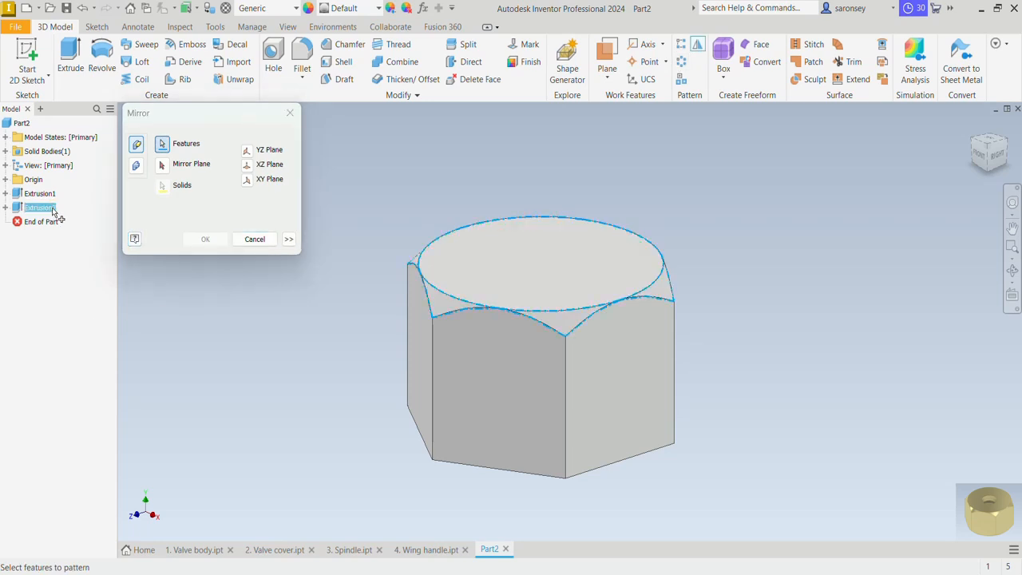
{"action": "left_click", "coordinate": [247, 166]}
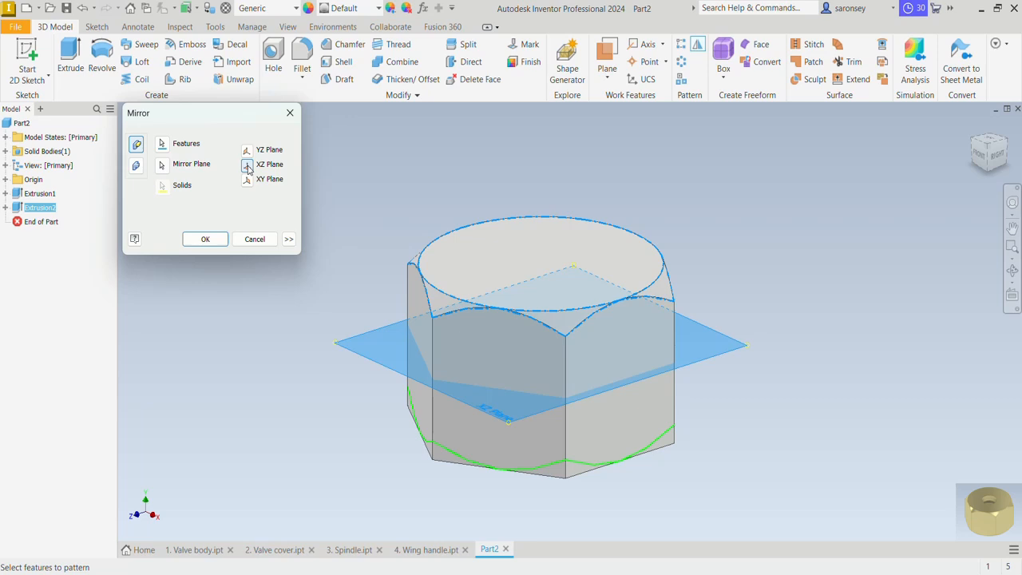
{"action": "left_click", "coordinate": [217, 242]}
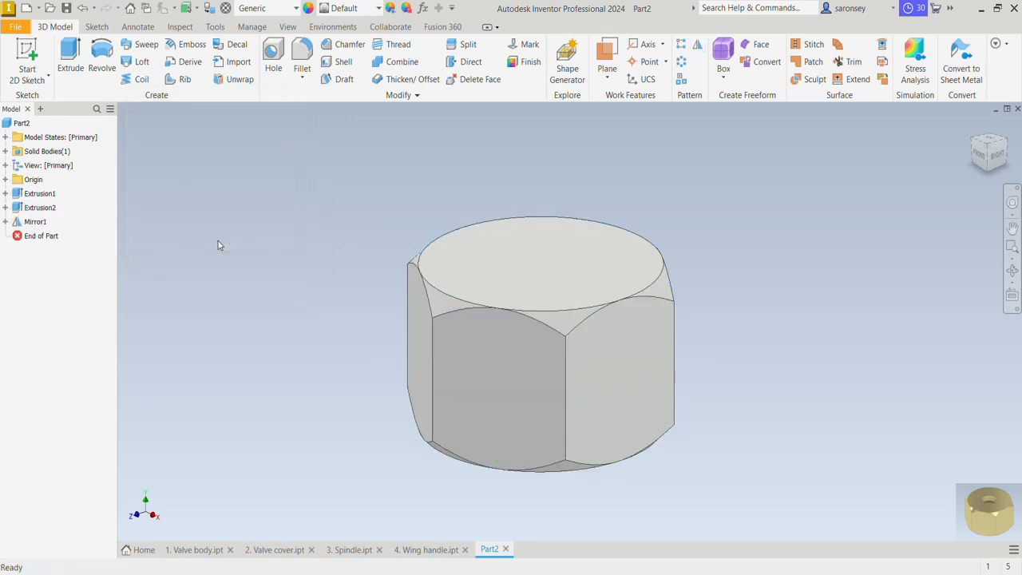
Set up a tapped hole with BSP pipe thread size 3/4, a flat drill point, and thread and hole depths of 18 mm
{"action": "key", "text": "h"}
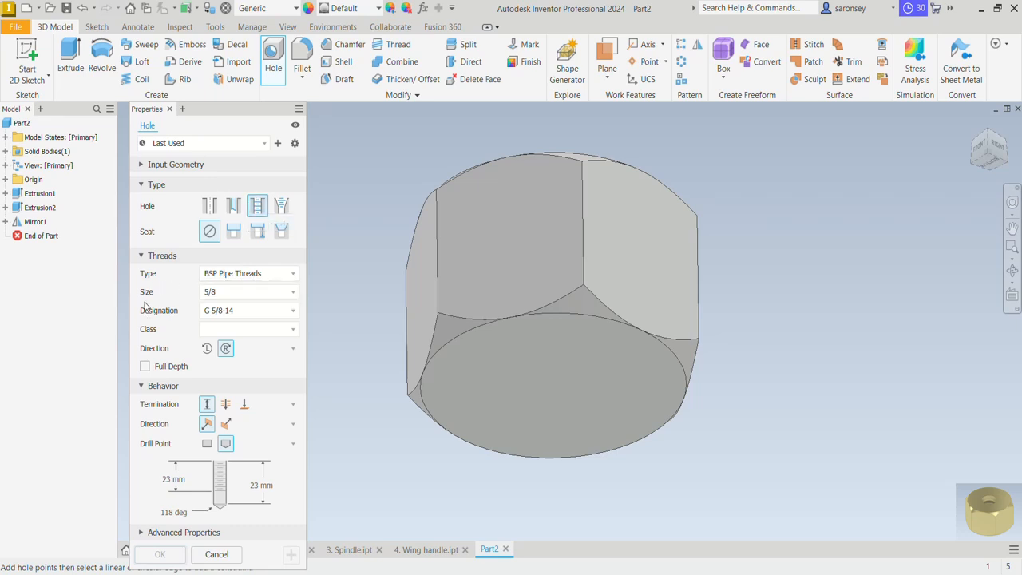
{"action": "left_click", "coordinate": [224, 296]}
{"action": "left_click", "coordinate": [217, 399]}
{"action": "left_click", "coordinate": [207, 443]}
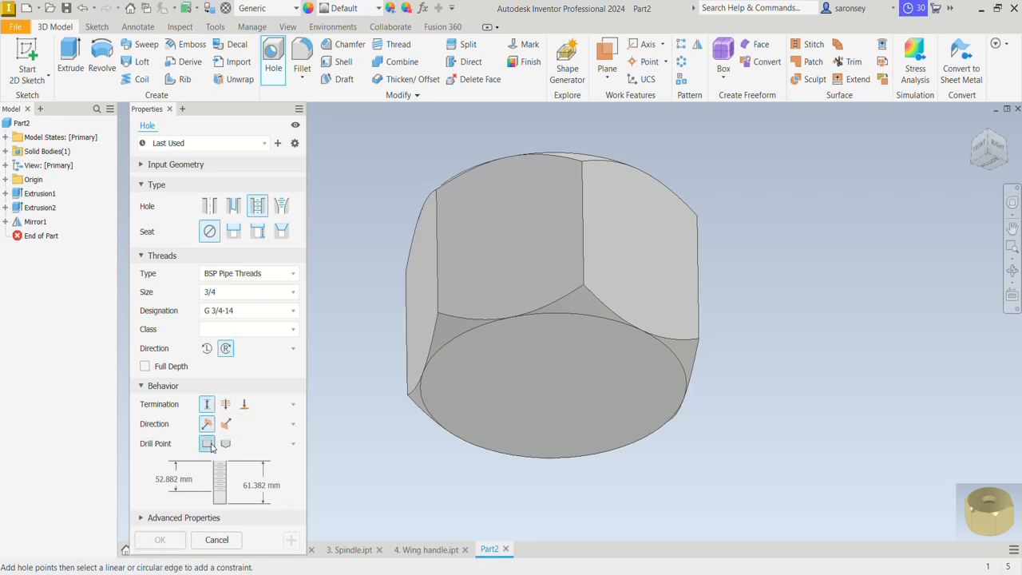
{"action": "left_click", "coordinate": [184, 479]}
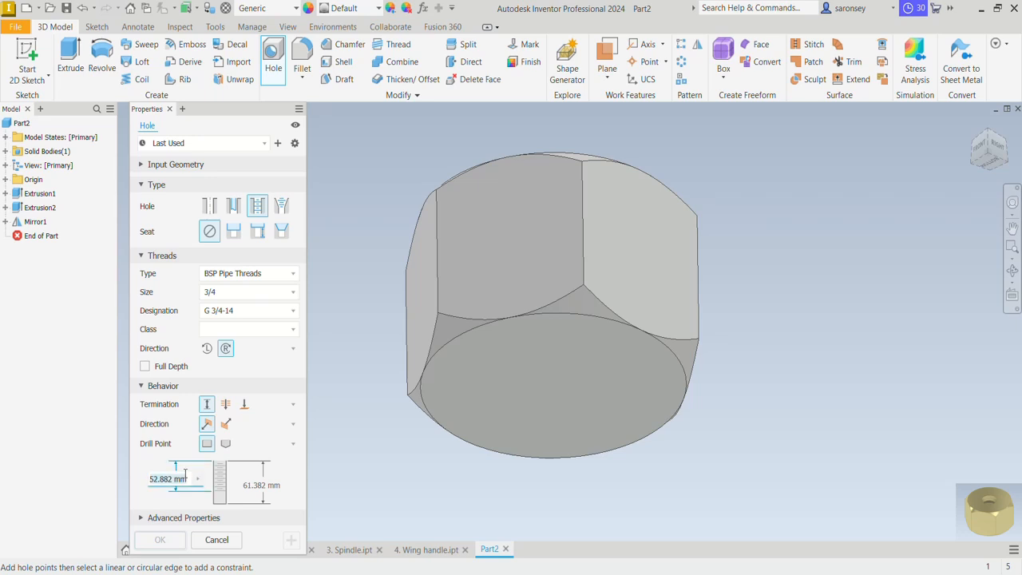
{"action": "type", "text": "18"}
{"action": "left_click", "coordinate": [265, 485]}
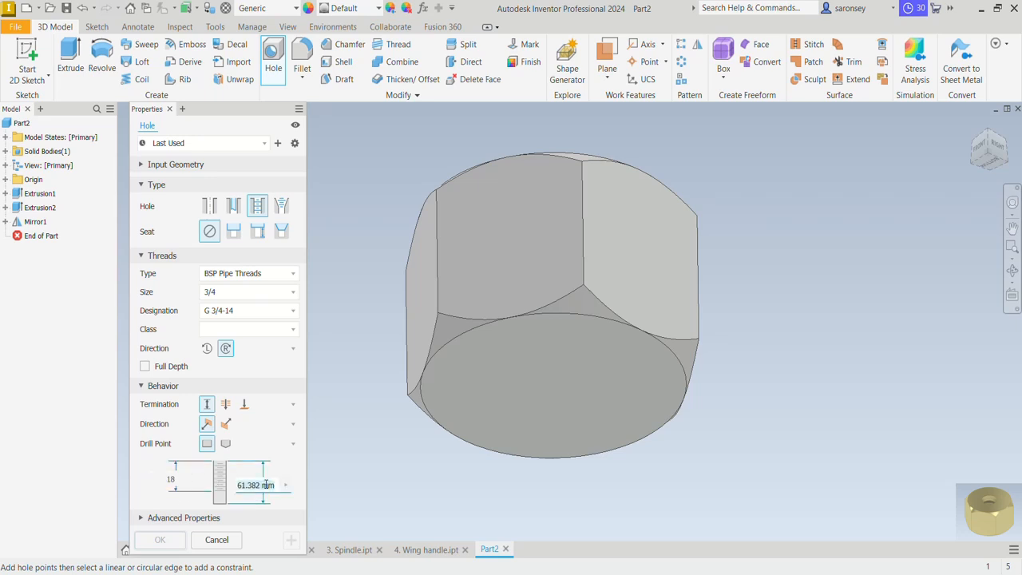
{"action": "type", "text": "18"}
Place the tapped hole on the nut's bottom face, concentric with its circular edge, and create it
{"action": "left_click", "coordinate": [568, 374]}
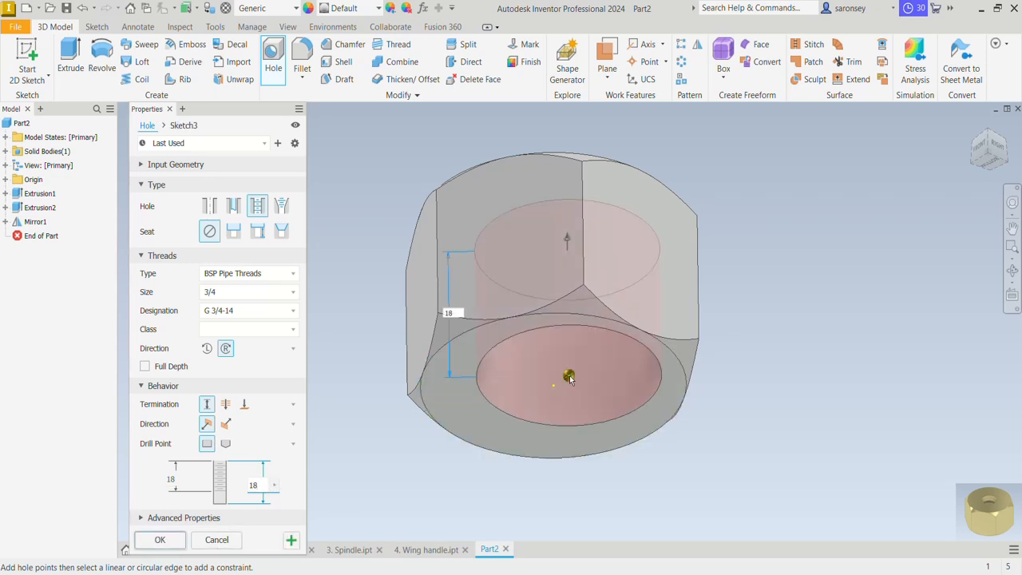
{"action": "left_click", "coordinate": [602, 318]}
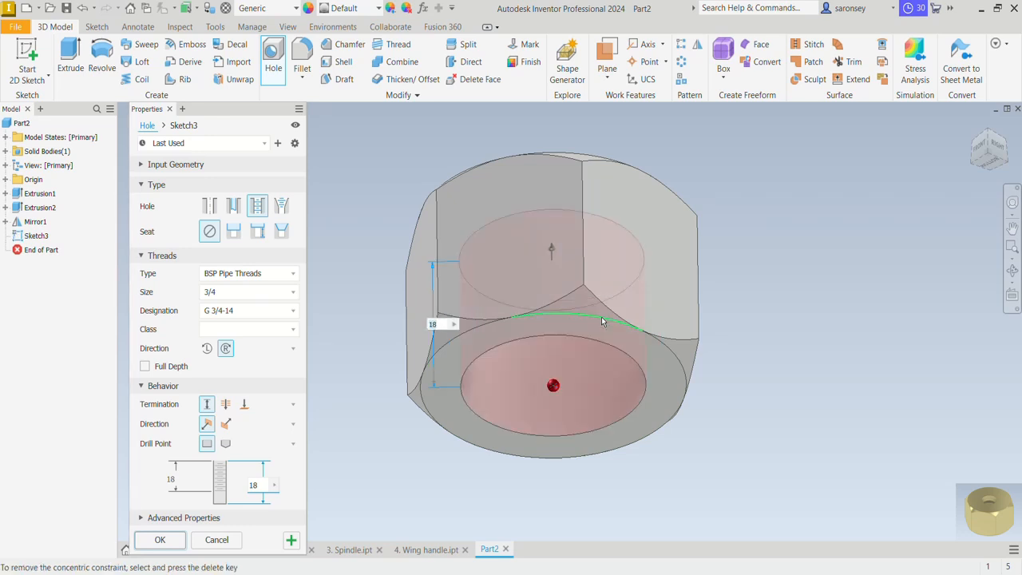
{"action": "left_click", "coordinate": [160, 539]}
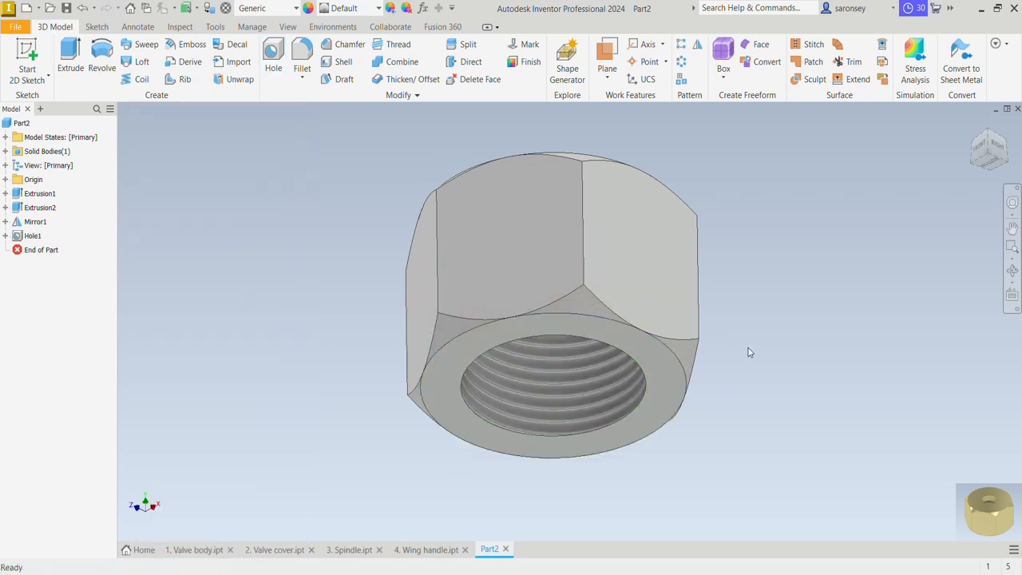
Start a sketch on the nut's top face and draw a 12 mm diameter circle centred on the origin
{"action": "mouse_move", "coordinate": [748, 348]}
{"action": "middle_mouse_down", "text": "shift"}
{"action": "mouse_move", "coordinate": [737, 394]}
{"action": "mouse_move", "coordinate": [756, 296]}
{"action": "mouse_move", "coordinate": [746, 351]}
{"action": "middle_mouse_up", "text": "shift"}
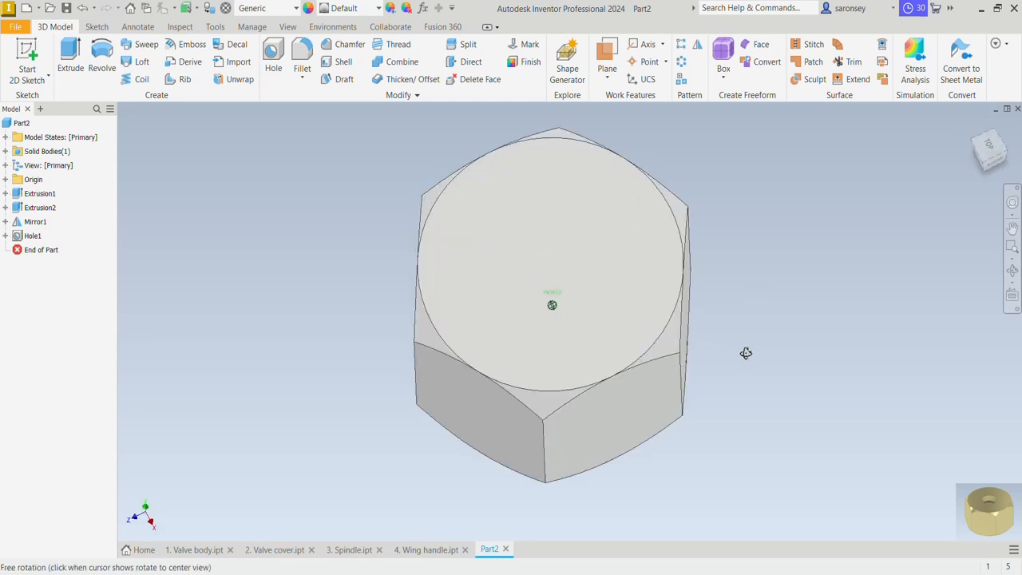
{"action": "left_click", "coordinate": [579, 276]}
{"action": "left_click", "coordinate": [661, 268]}
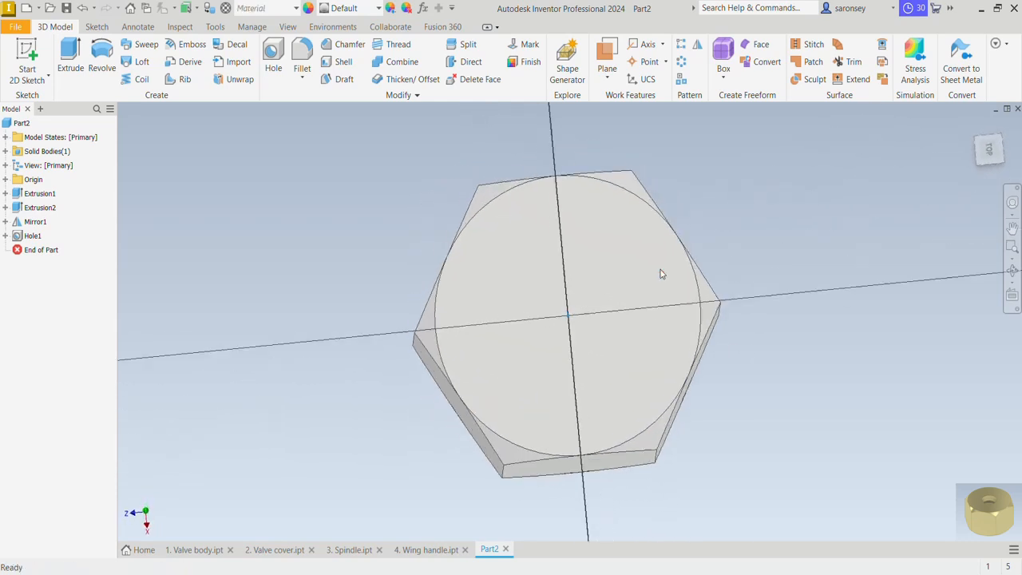
{"action": "left_click", "coordinate": [100, 53]}
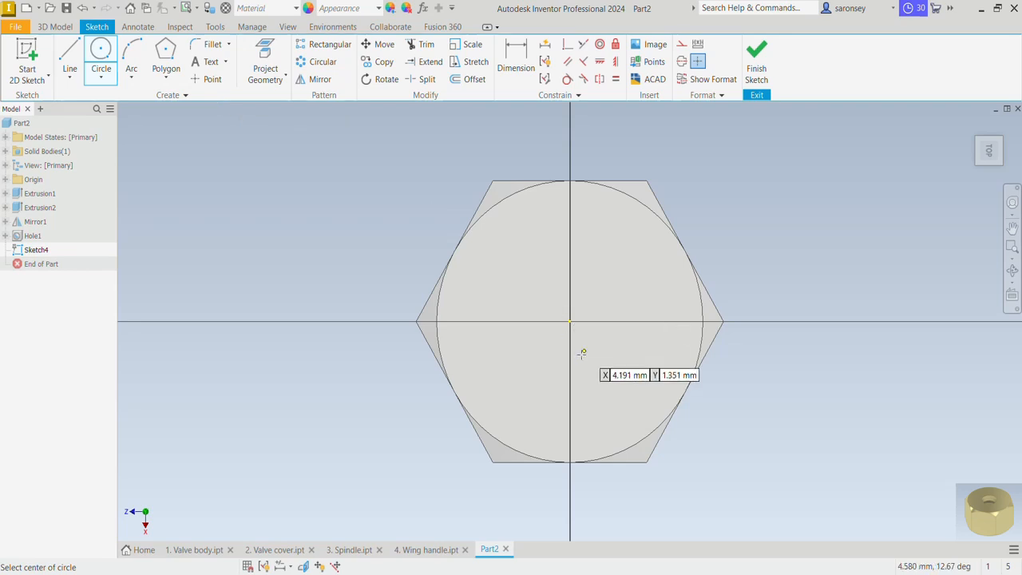
{"action": "left_click", "coordinate": [571, 322]}
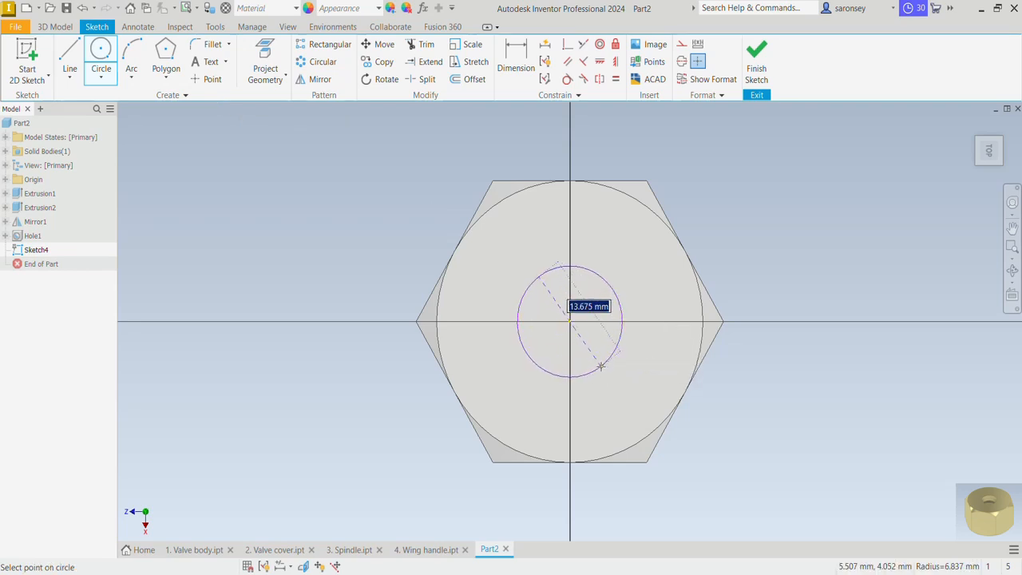
{"action": "type", "text": "12"}
{"action": "key", "text": "Return"}
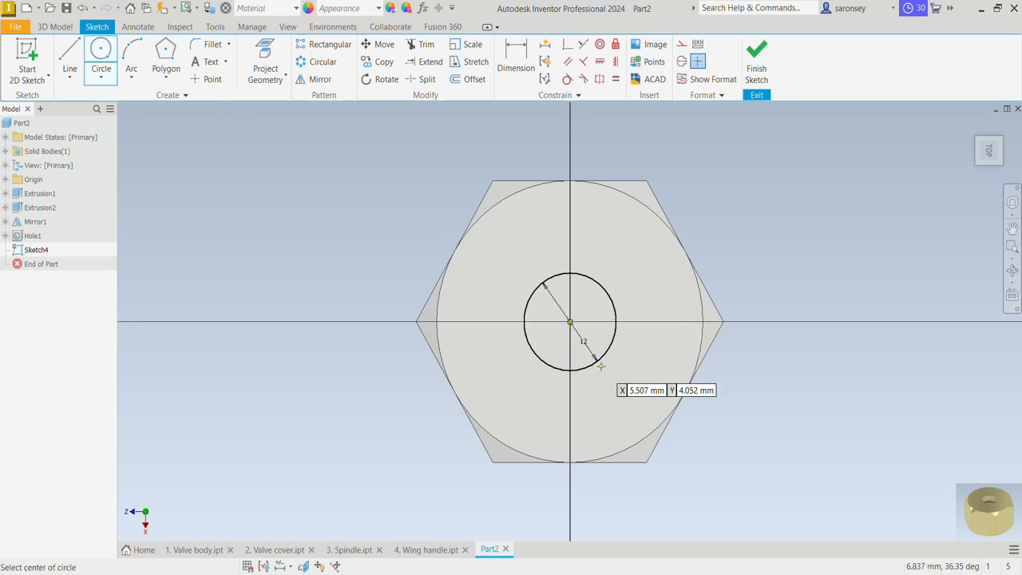
Cut-extrude the 12 mm circle 10 mm down into the nut to open into the threaded hole
{"action": "key", "text": "e"}
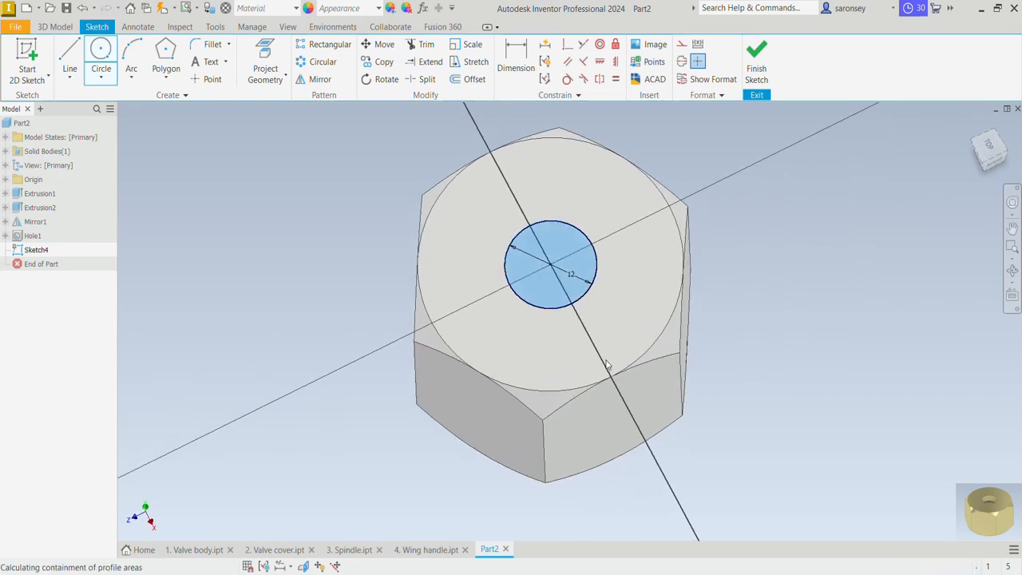
{"action": "left_click", "coordinate": [225, 281]}
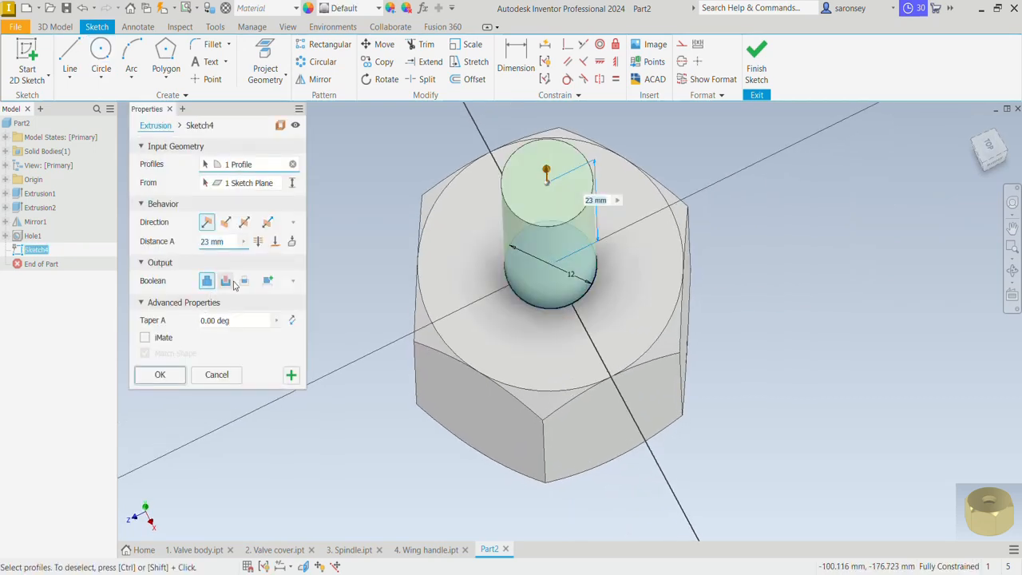
{"action": "left_click", "coordinate": [225, 222]}
{"action": "left_click_drag", "start_coordinate": [228, 242], "coordinate": [188, 253]}
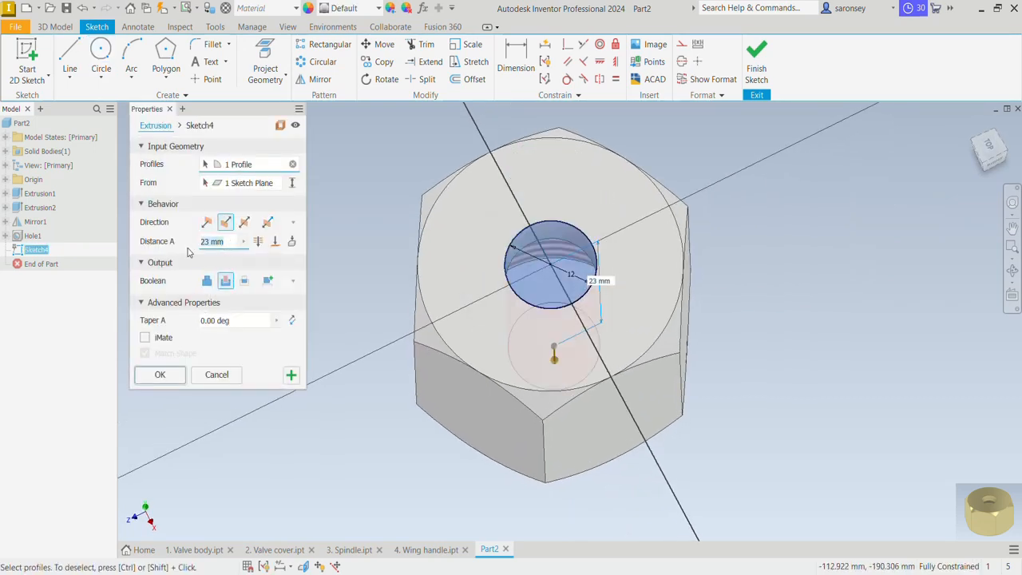
{"action": "type", "text": "10"}
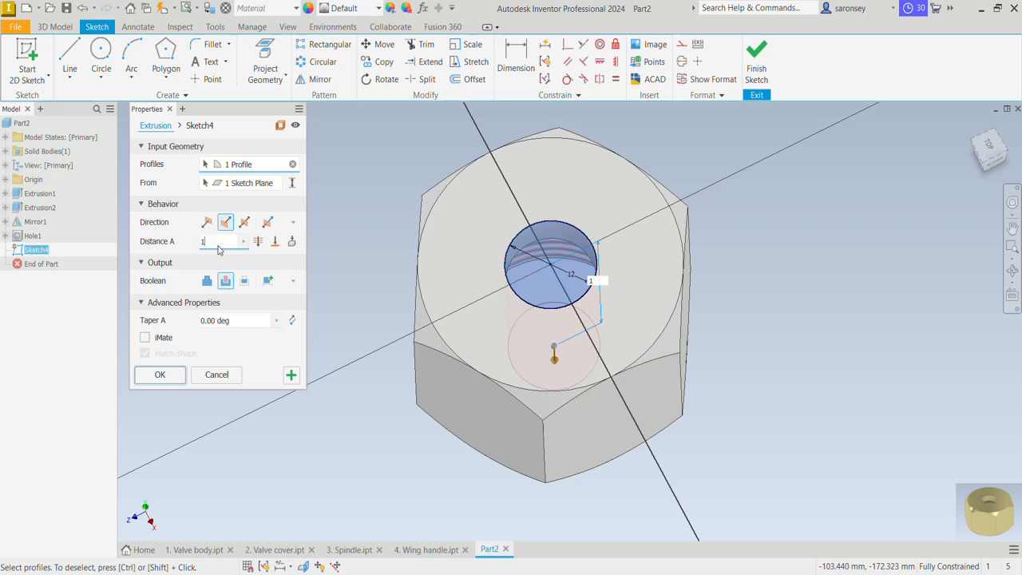
{"action": "left_click", "coordinate": [160, 373]}
Apply the Gold - Metal appearance to the nut
{"action": "middle_click_drag", "start_coordinate": [705, 464], "coordinate": [677, 350], "text": "shift"}
{"action": "left_click_drag", "start_coordinate": [701, 390], "coordinate": [721, 465]}
{"action": "key", "text": "Escape"}
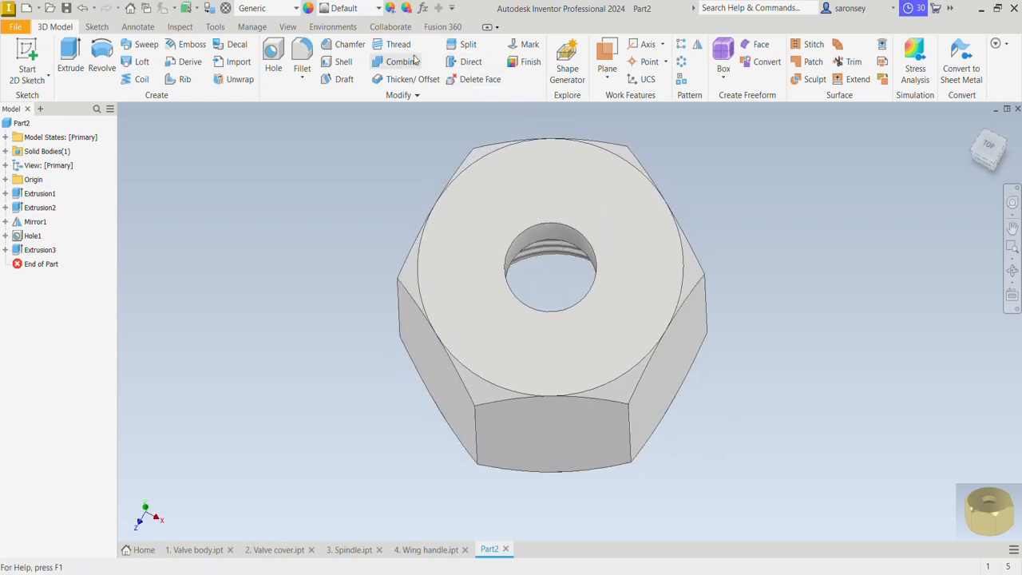
{"action": "left_click", "coordinate": [378, 8]}
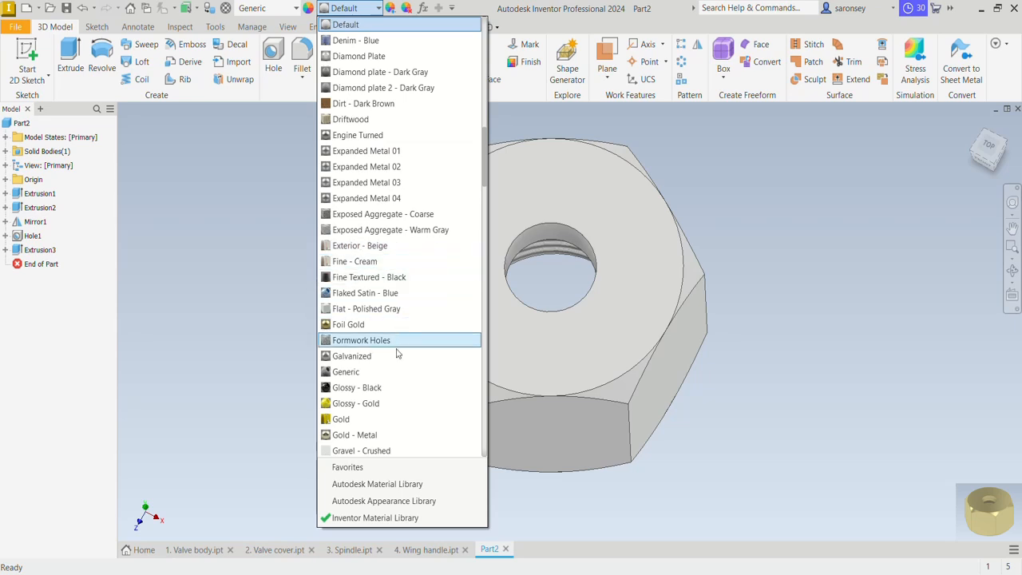
{"action": "scroll", "coordinate": [395, 357], "scroll_direction": "down", "scroll_amount": 4}
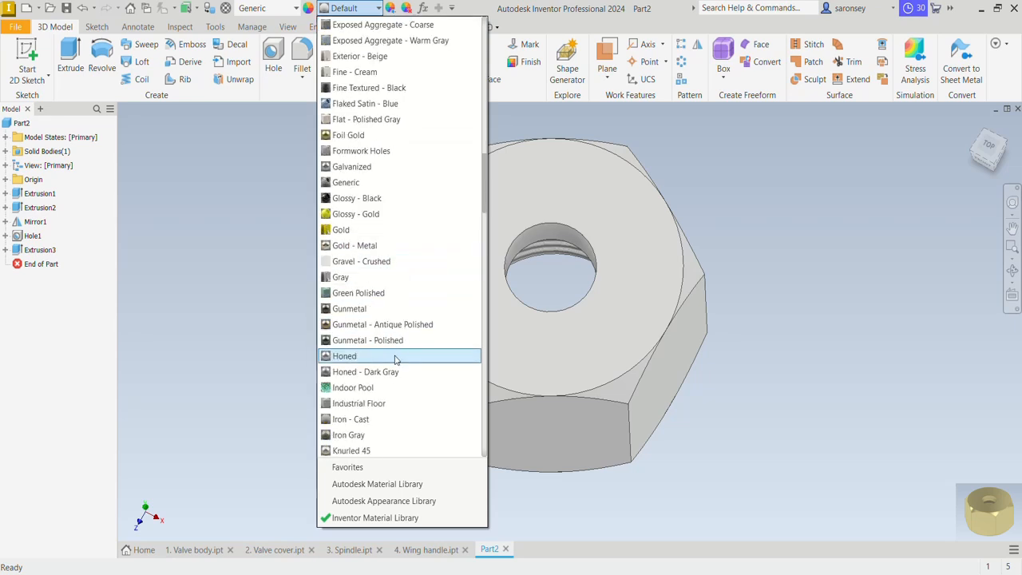
{"action": "left_click", "coordinate": [397, 245]}
{"action": "mouse_move", "coordinate": [832, 469]}
{"action": "middle_mouse_down", "text": "shift"}
{"action": "mouse_move", "coordinate": [798, 406]}
{"action": "mouse_move", "coordinate": [787, 338]}
{"action": "mouse_move", "coordinate": [741, 343]}
{"action": "mouse_move", "coordinate": [808, 401]}
{"action": "mouse_move", "coordinate": [732, 442]}
{"action": "mouse_move", "coordinate": [737, 427]}
{"action": "middle_mouse_up", "text": "shift"}
{"action": "left_click", "coordinate": [973, 126]}
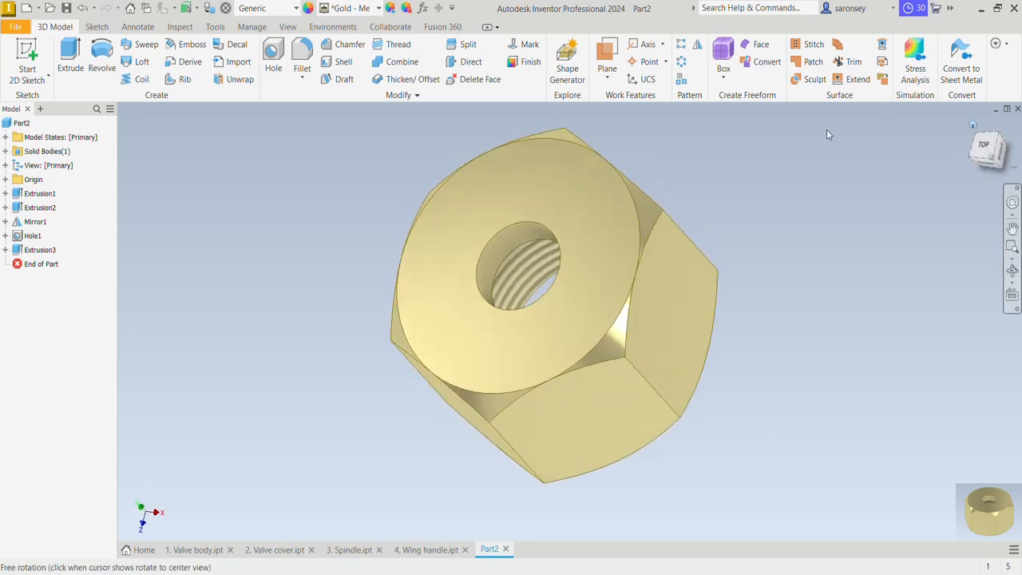
Save the nut part as "5. Nut" in the MEV TUTORIAL folder
{"action": "left_click", "coordinate": [66, 9]}
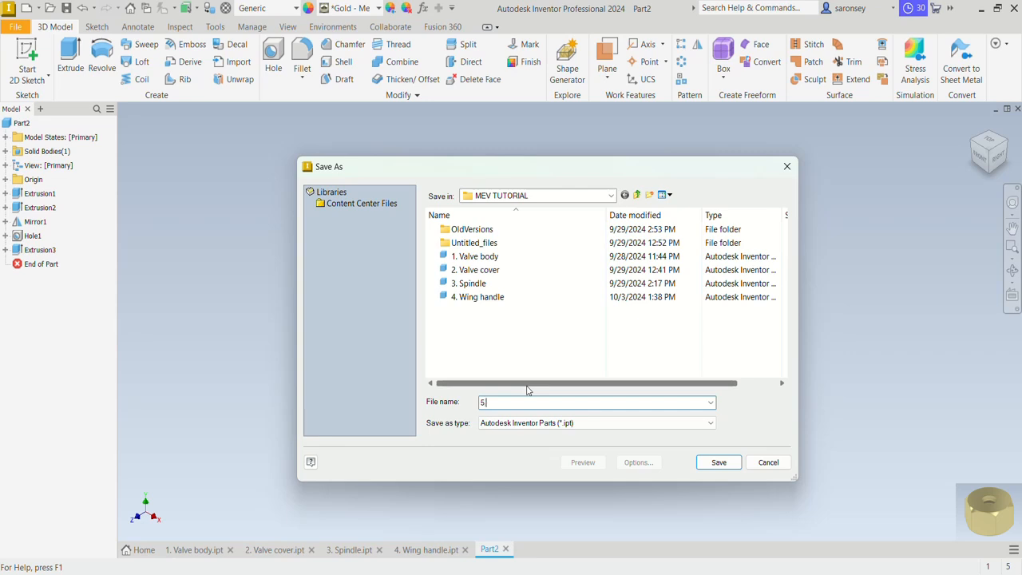
{"action": "type", "text": "5. Nut"}
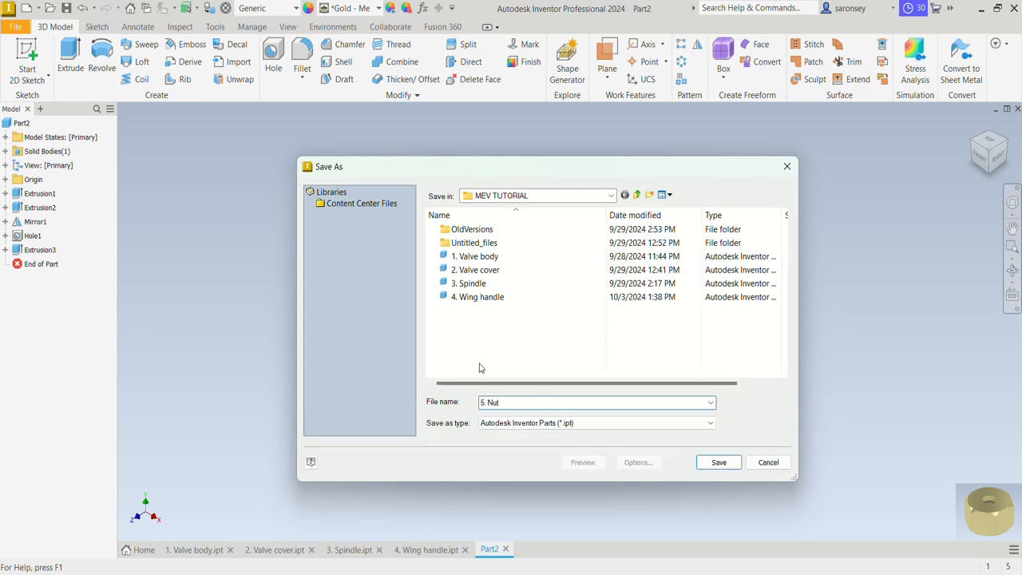
{"action": "left_click", "coordinate": [713, 462]}
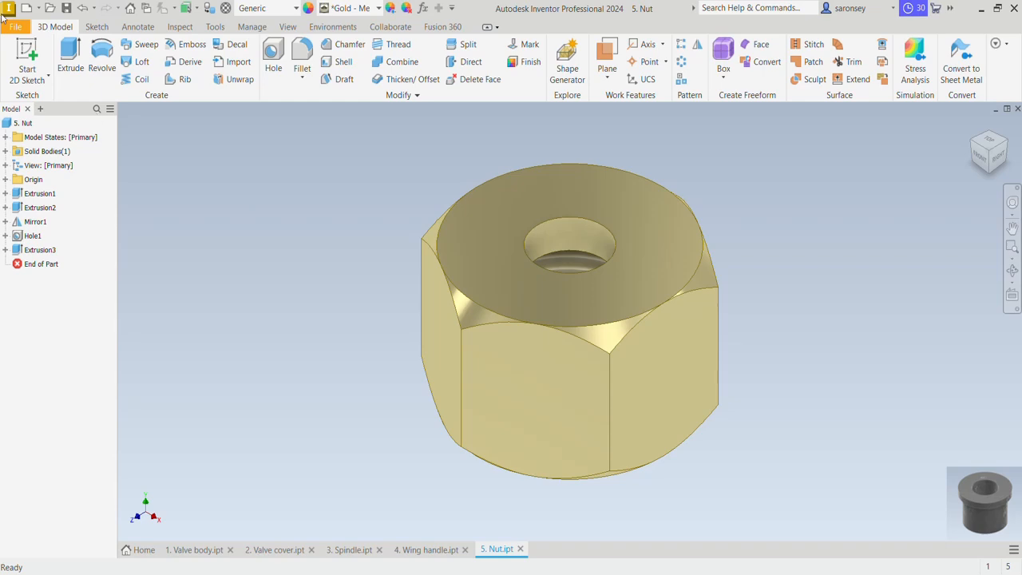
Create a new metric part from the Standard (mm).ipt template and start a sketch on the XY plane
{"action": "left_click", "coordinate": [29, 11]}
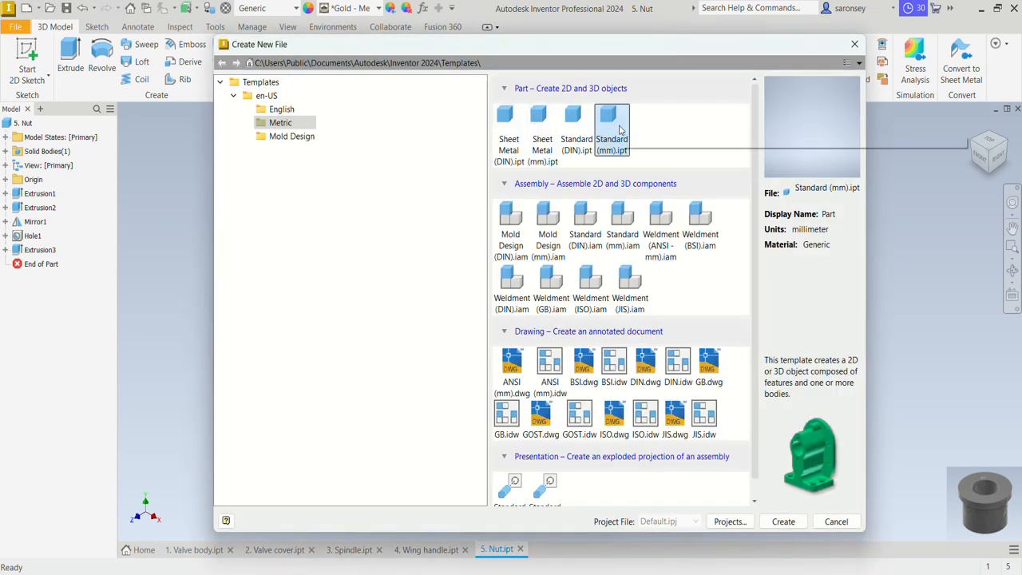
{"action": "left_click", "coordinate": [782, 526]}
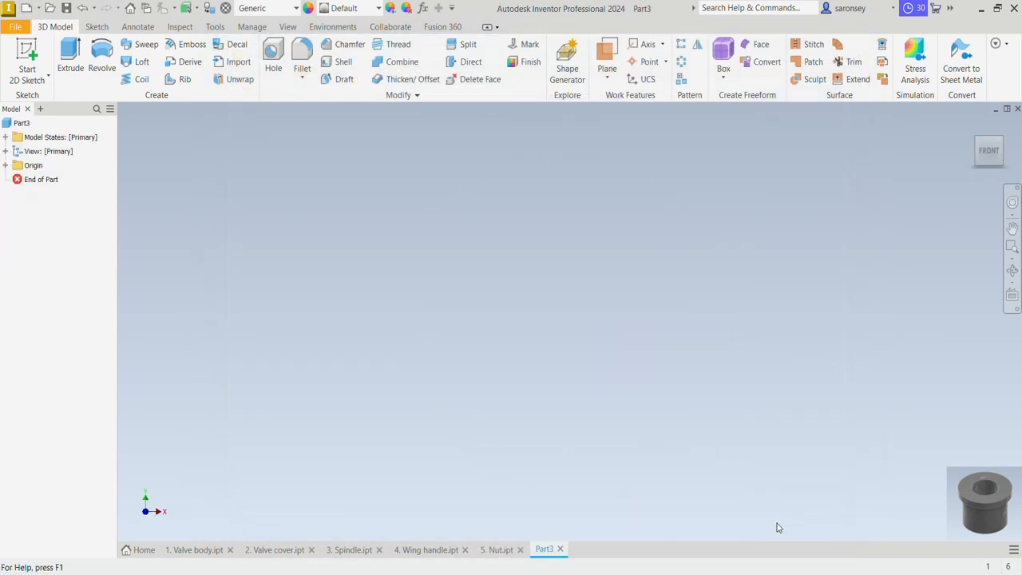
{"action": "left_click", "coordinate": [26, 50]}
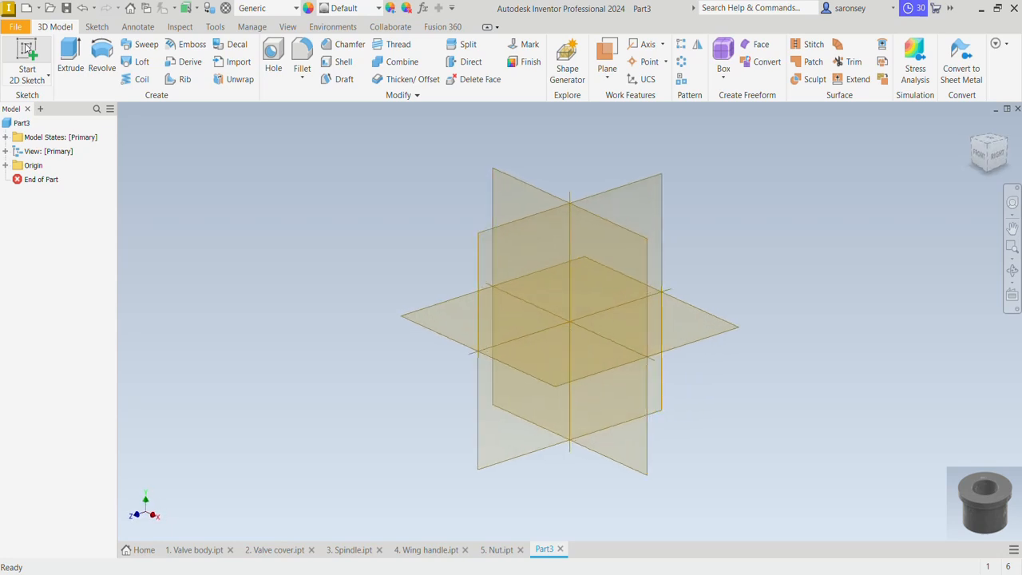
{"action": "left_click", "coordinate": [502, 194]}
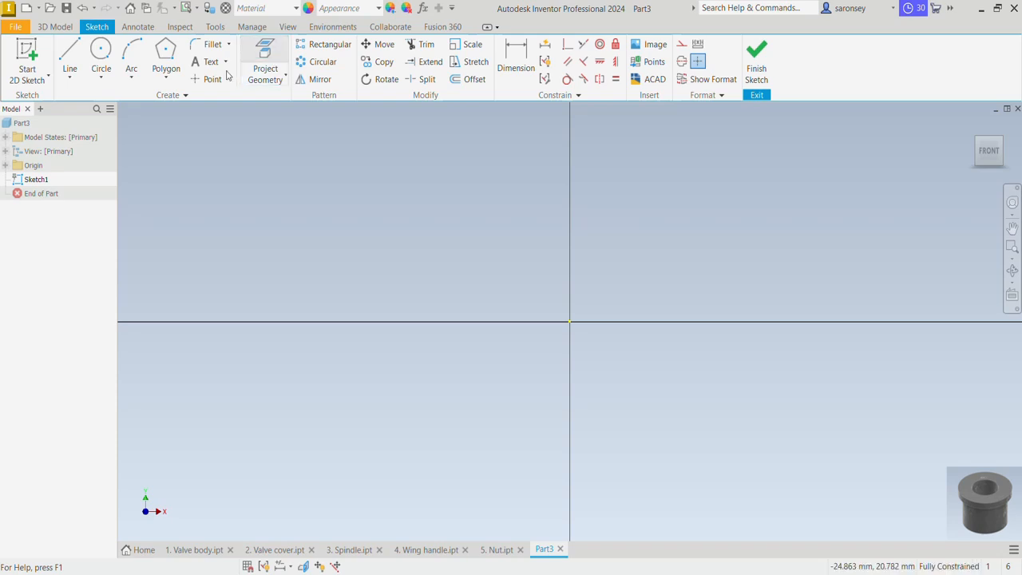
Project the YZ and XZ origin planes into the sketch as reference lines
{"action": "left_click", "coordinate": [265, 70]}
{"action": "left_click", "coordinate": [6, 166]}
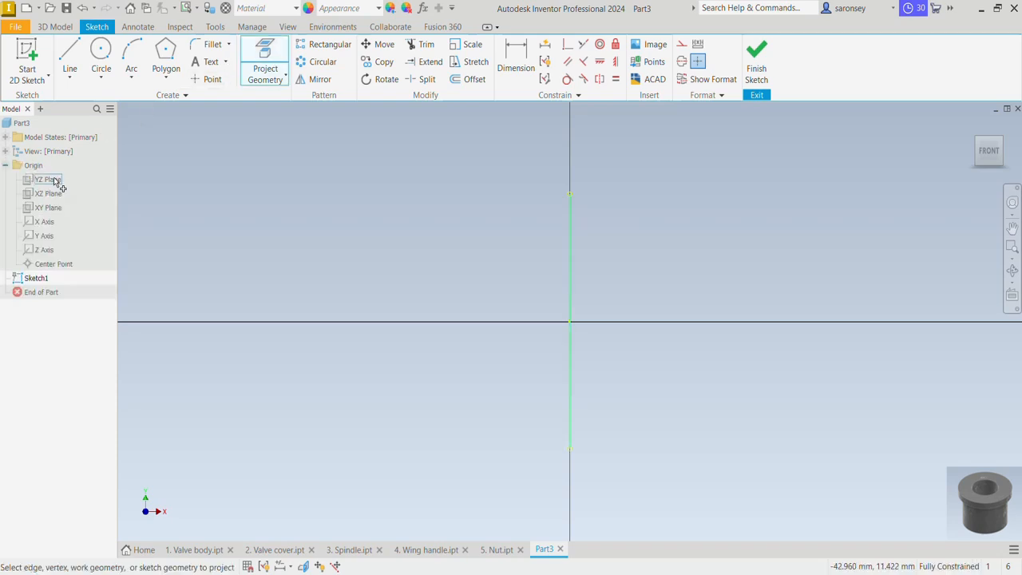
{"action": "left_click", "coordinate": [54, 180]}
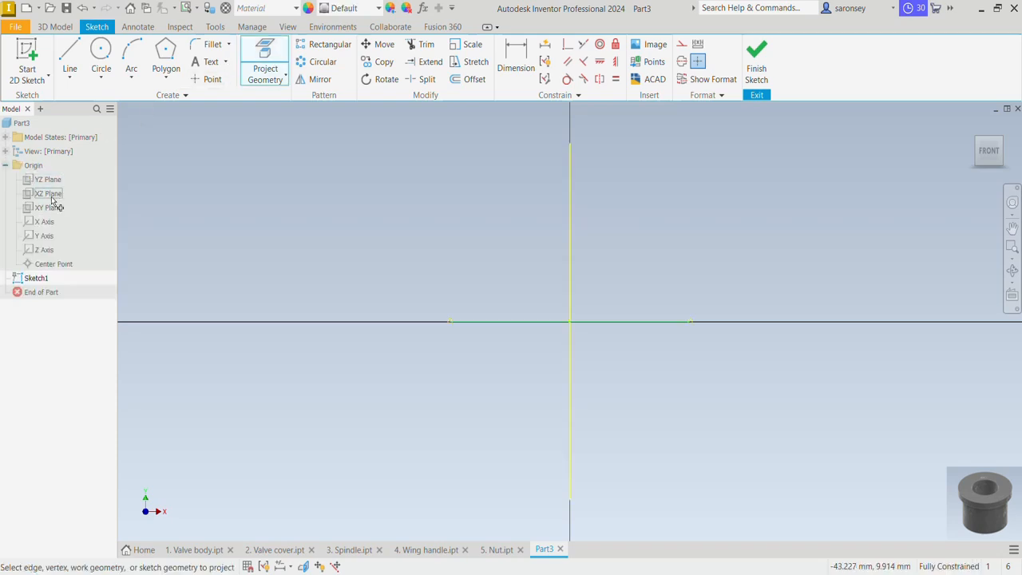
{"action": "left_click", "coordinate": [52, 199]}
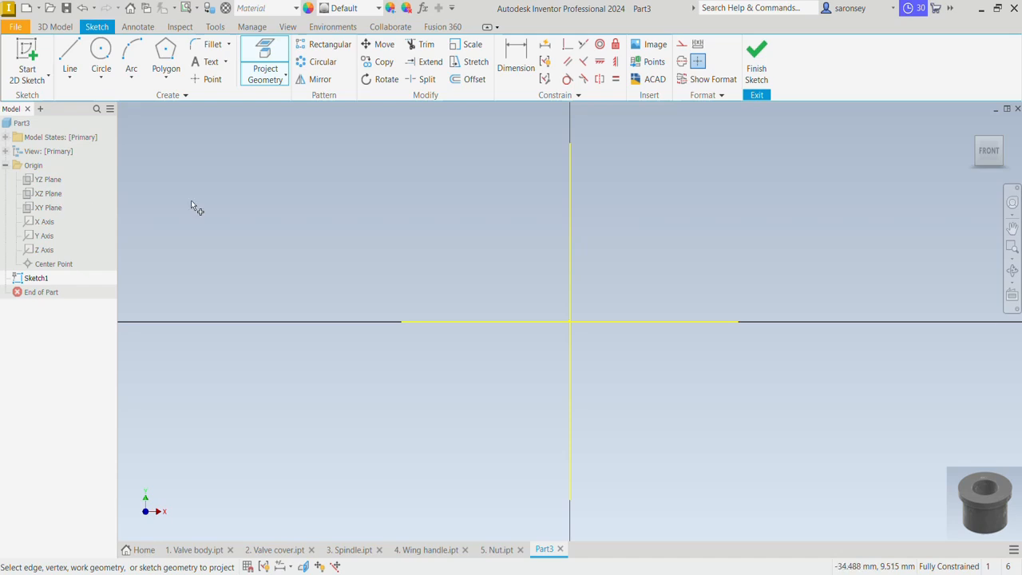
{"action": "right_click", "coordinate": [211, 202]}
{"action": "left_click", "coordinate": [254, 199]}
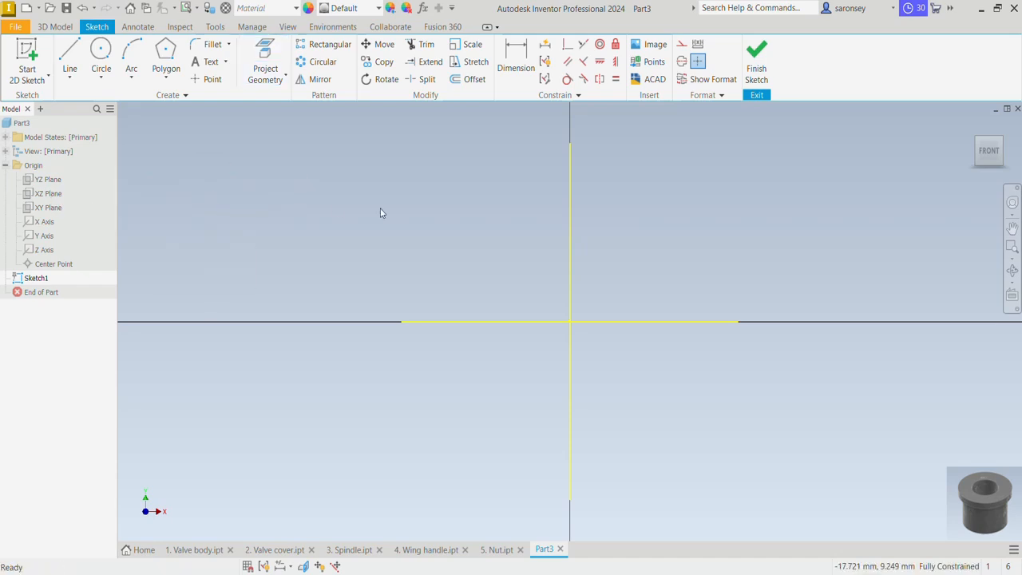
Convert the vertical projected line to a centerline and the horizontal projected line to construction geometry
{"action": "left_click", "coordinate": [569, 232]}
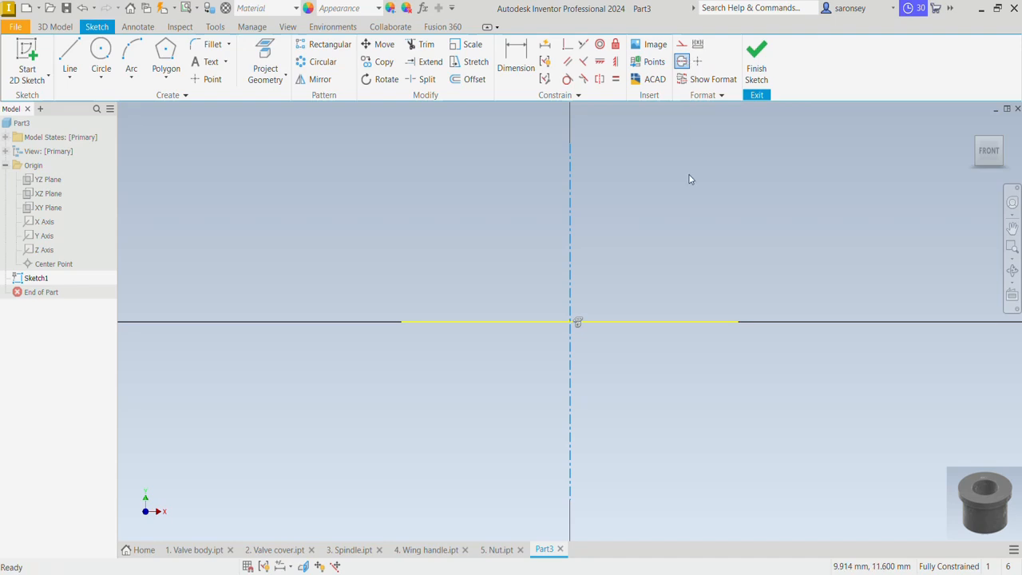
{"action": "left_click", "coordinate": [662, 320]}
{"action": "left_click", "coordinate": [682, 44]}
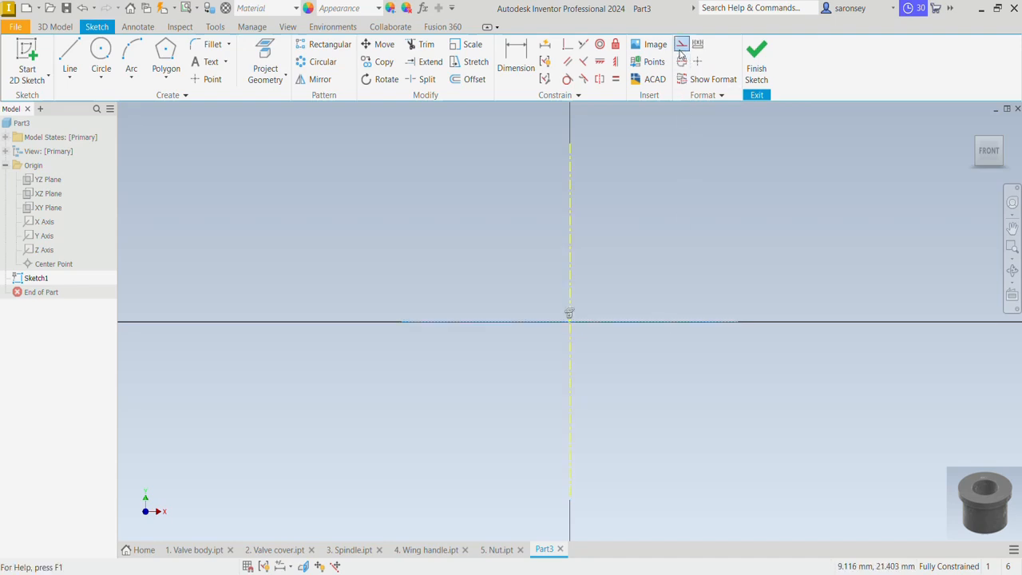
Draw an 18 mm vertical line upward from the horizontal axis, starting about 5.6 mm right of the centerline
{"action": "left_click", "coordinate": [68, 53]}
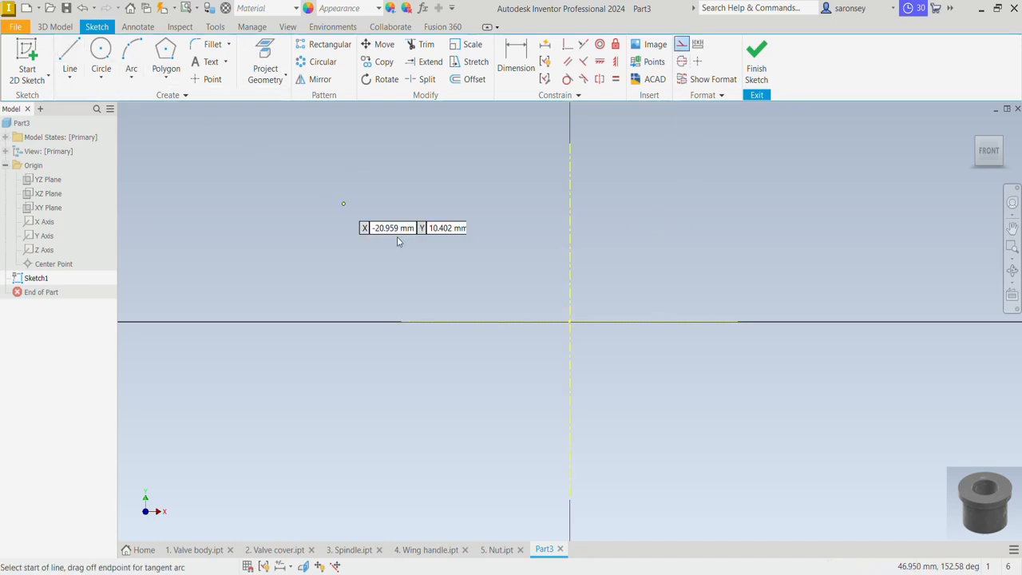
{"action": "left_click", "coordinate": [638, 322]}
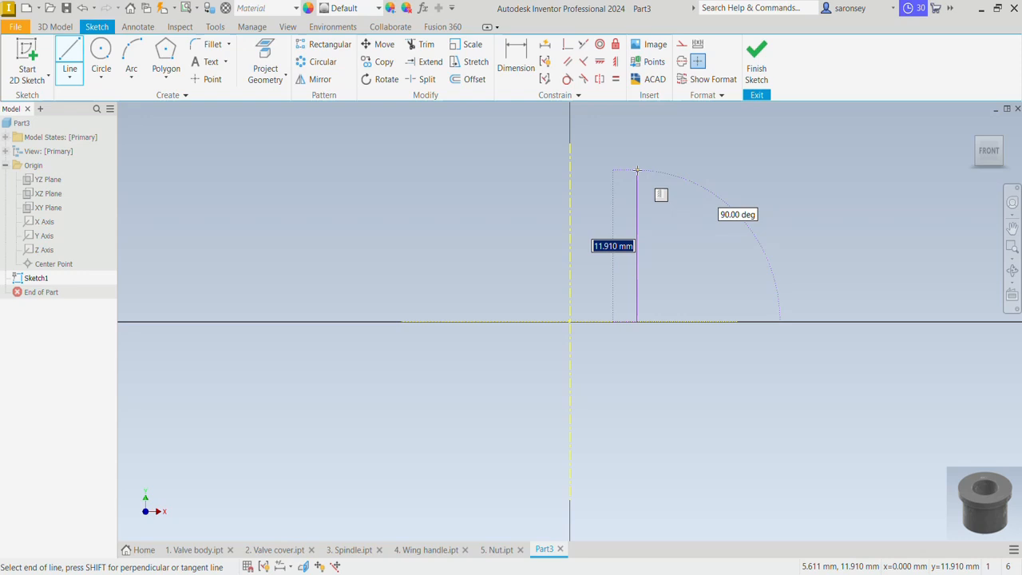
{"action": "type", "text": "1"}
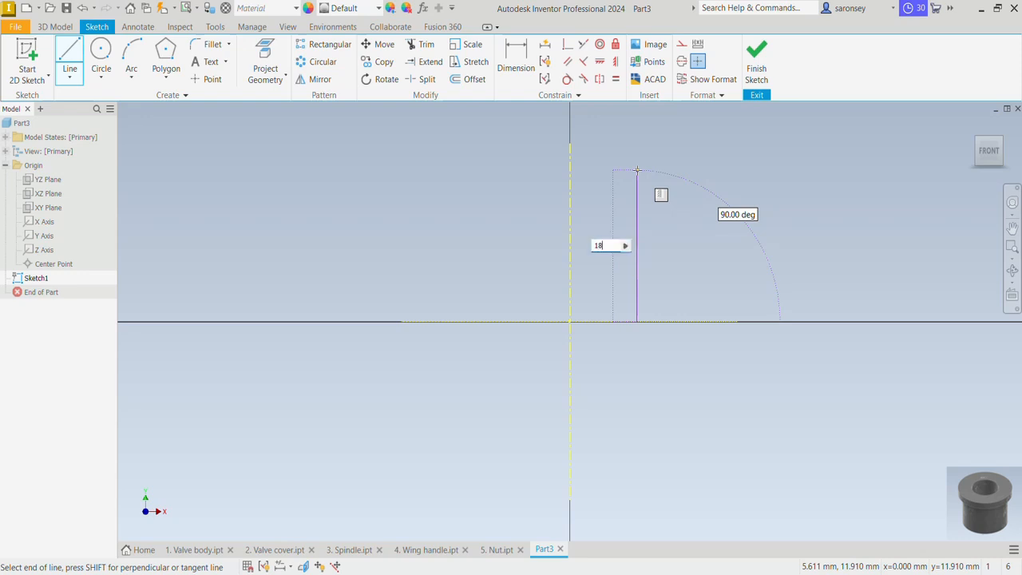
{"action": "type", "text": "8"}
{"action": "key", "text": "Return"}
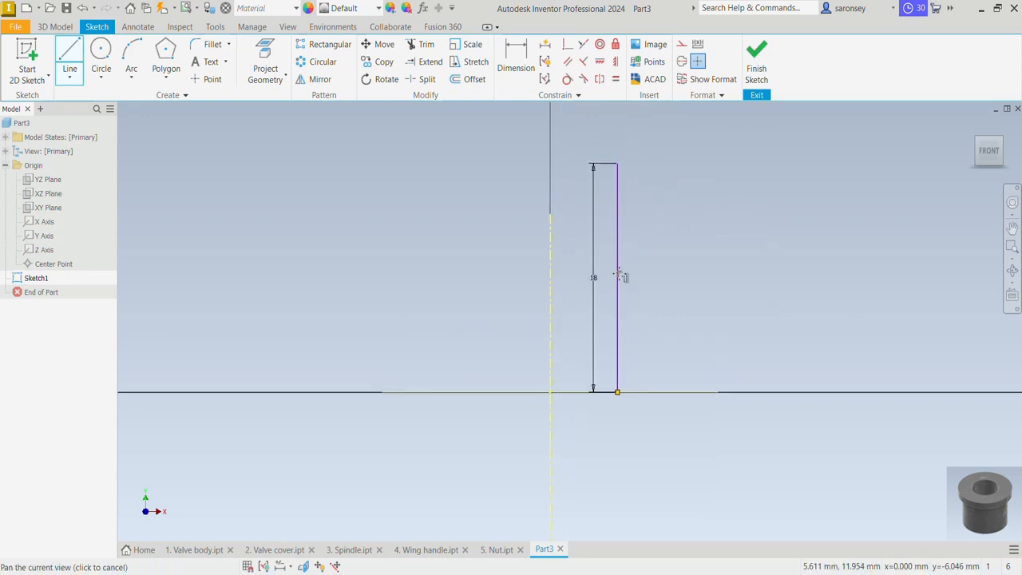
Complete the closed bushing half-profile with a top edge about 7.6 mm long, a flange about 2.7 mm thick and an outer wall down to the axis
{"action": "left_click", "coordinate": [707, 202]}
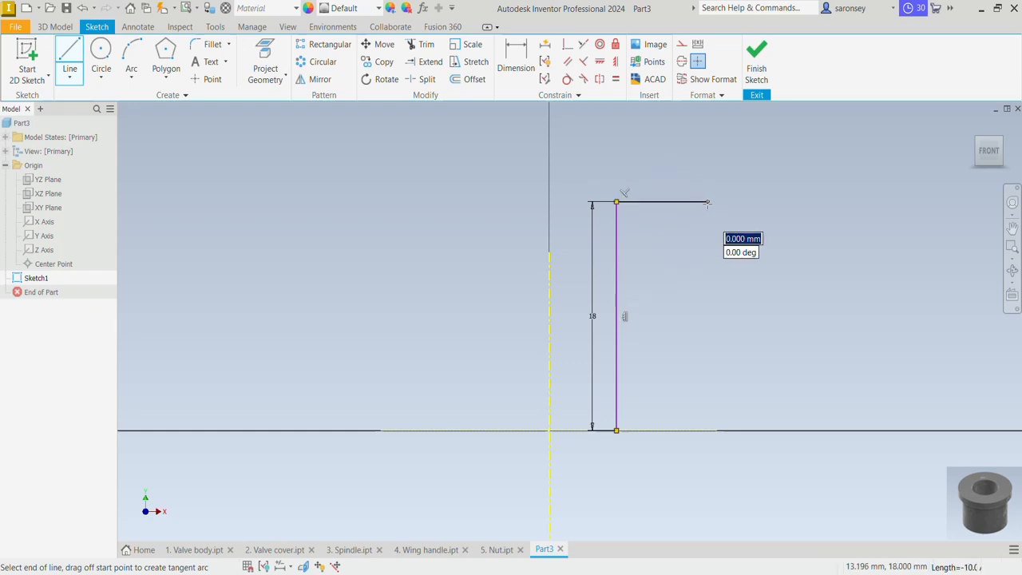
{"action": "left_click", "coordinate": [678, 237]}
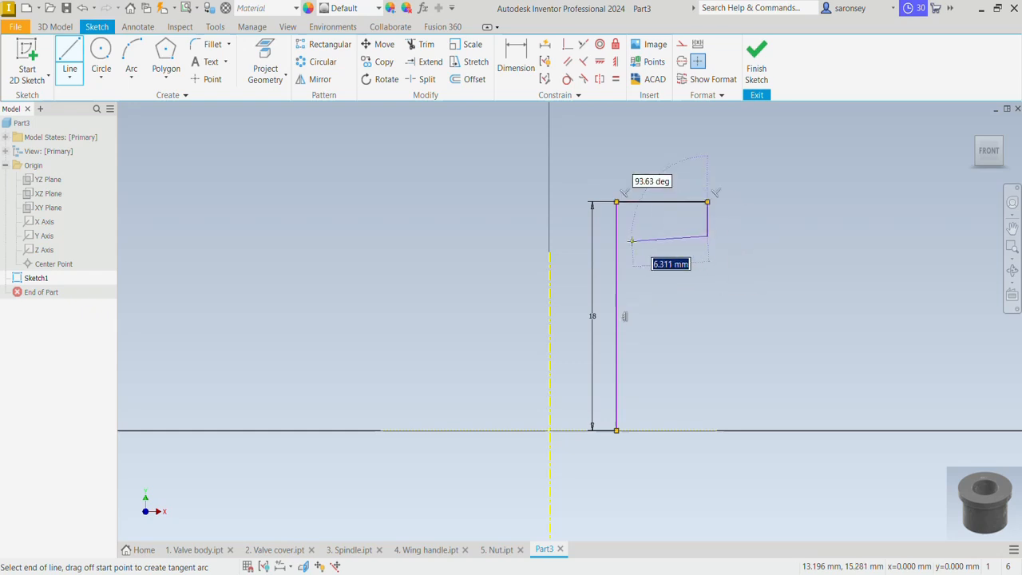
{"action": "left_click", "coordinate": [650, 236]}
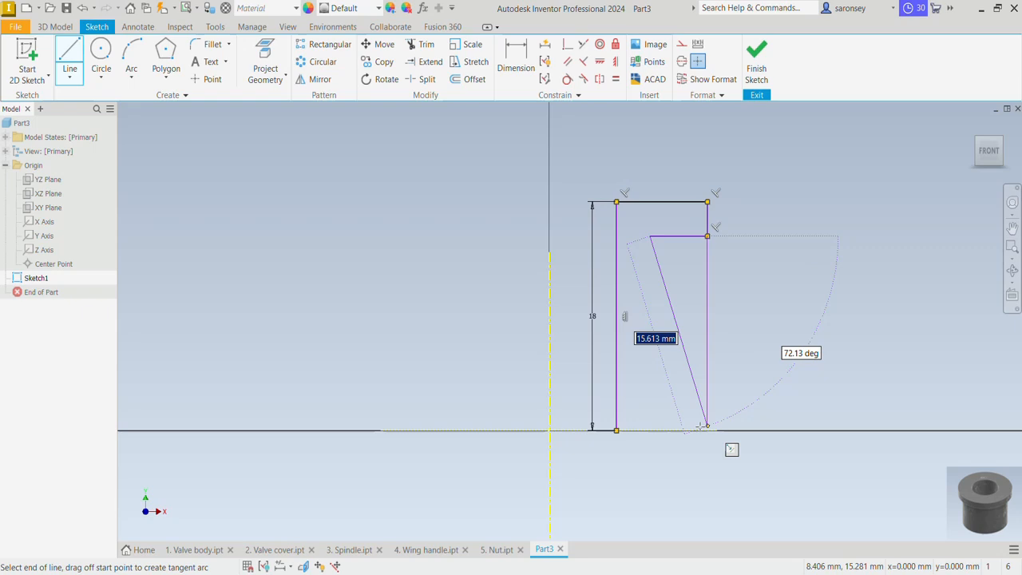
{"action": "left_click", "coordinate": [651, 432]}
{"action": "left_click", "coordinate": [617, 431]}
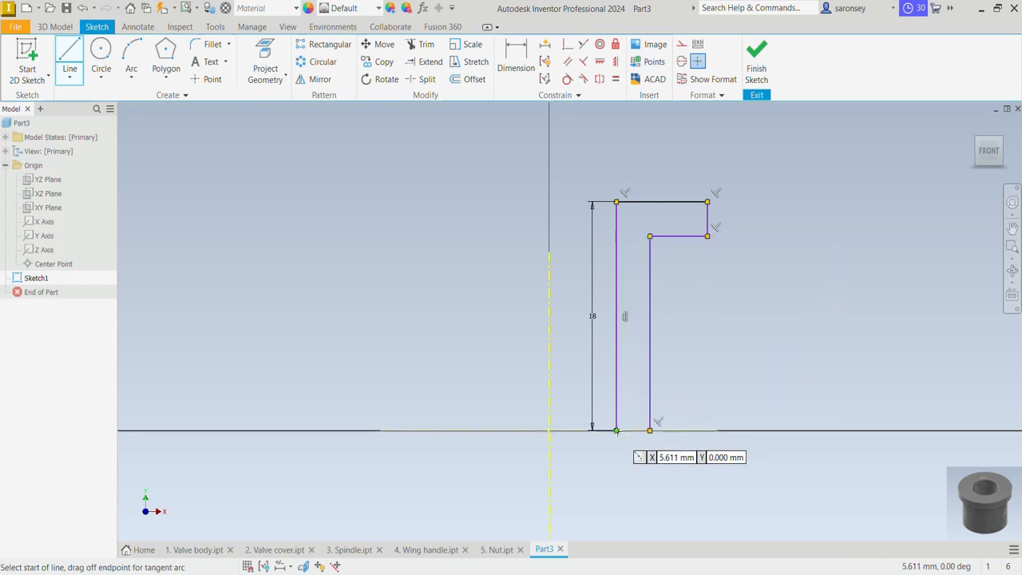
{"action": "left_click", "coordinate": [616, 431]}
{"action": "left_click", "coordinate": [650, 431]}
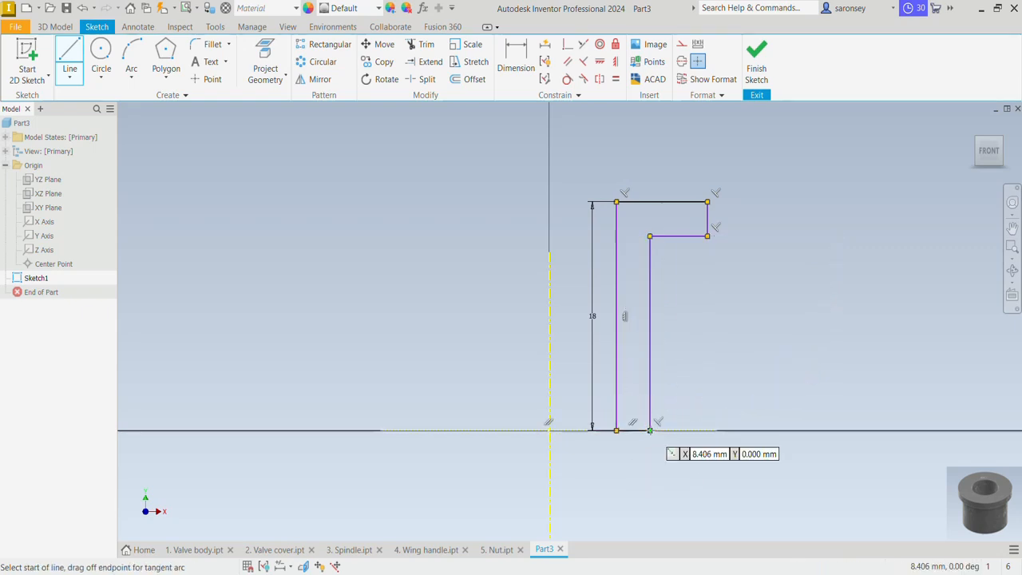
{"action": "right_click", "coordinate": [754, 274]}
{"action": "left_click", "coordinate": [782, 276]}
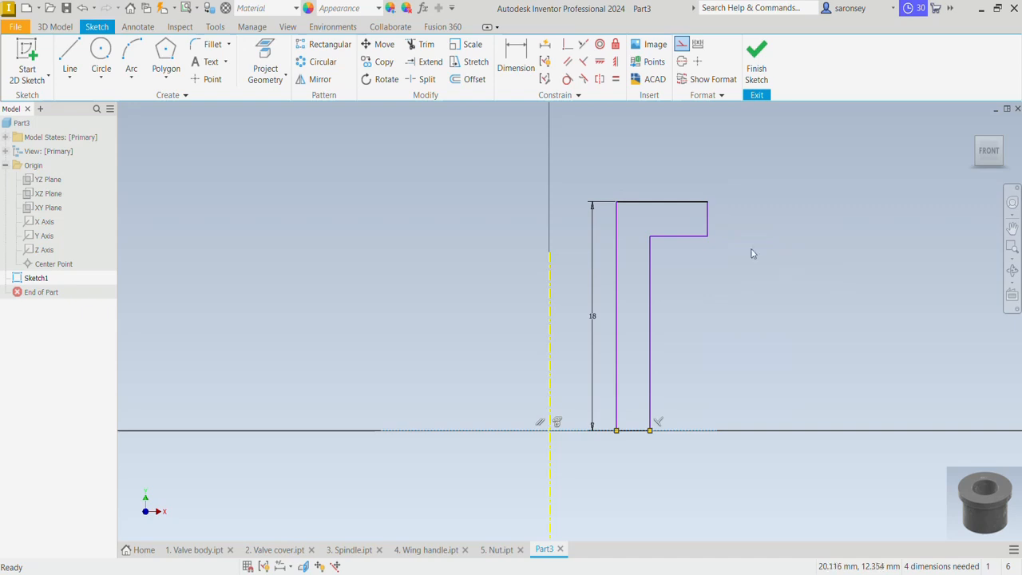
Dimension the profile's inner vertical line from the centerline as a 12 mm diameter
{"action": "left_click", "coordinate": [516, 56]}
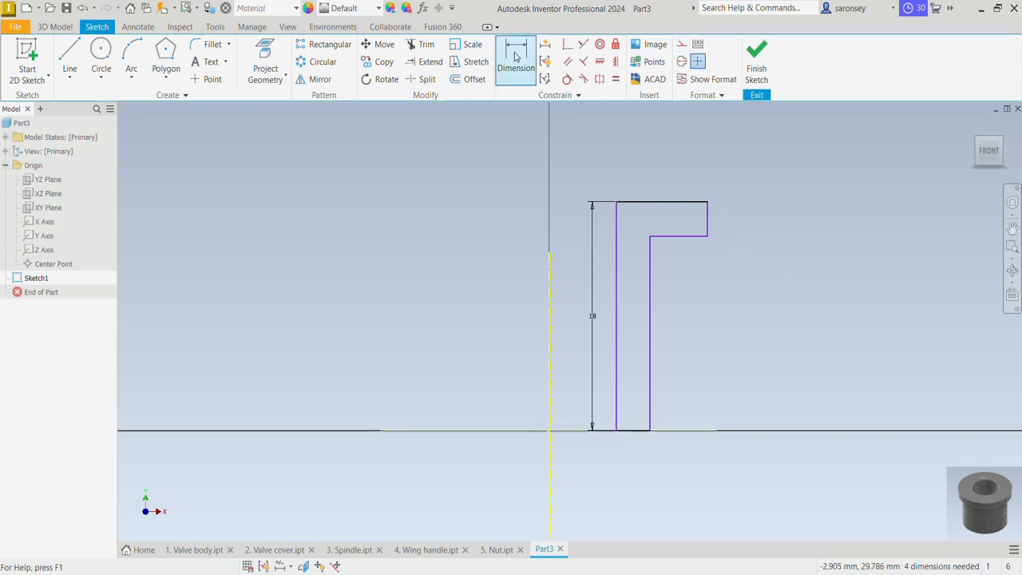
{"action": "left_click", "coordinate": [616, 256]}
{"action": "left_click", "coordinate": [549, 310]}
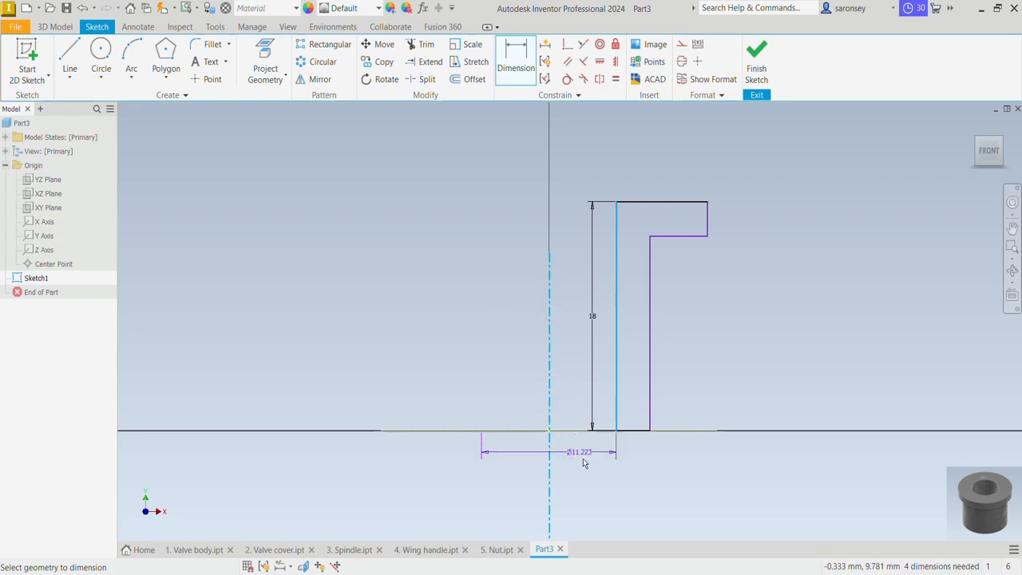
{"action": "left_click", "coordinate": [589, 475]}
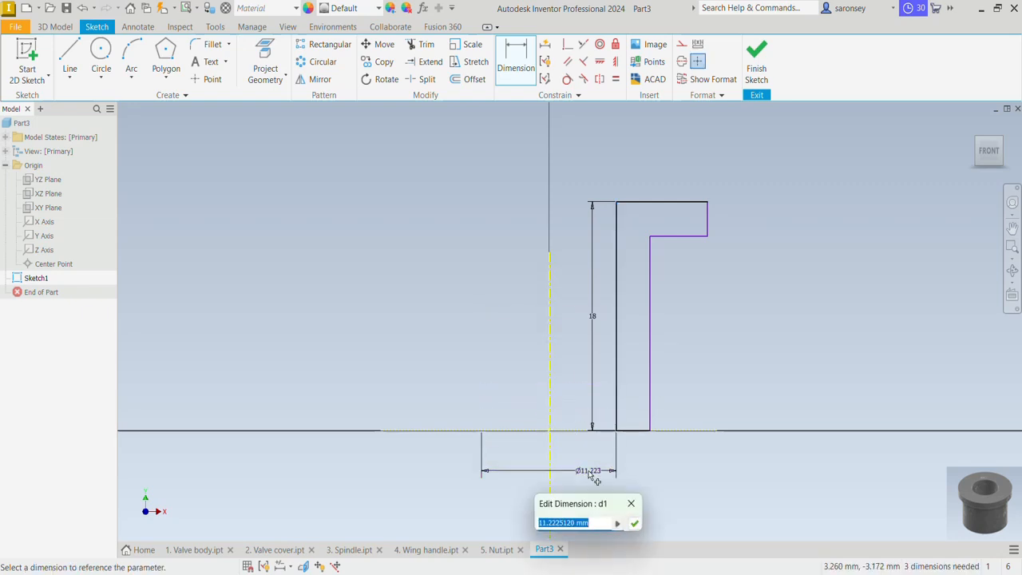
{"action": "type", "text": "12"}
{"action": "key", "text": "Return"}
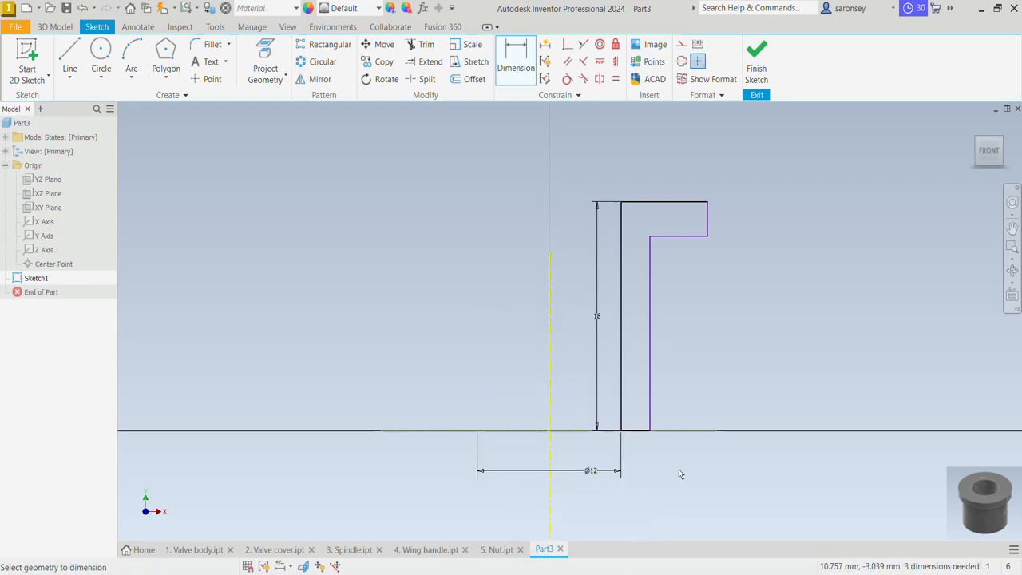
Dimension the outer wall below the flange from the centerline as a 20 mm diameter
{"action": "scroll", "coordinate": [668, 438], "scroll_direction": "up", "scroll_amount": 3}
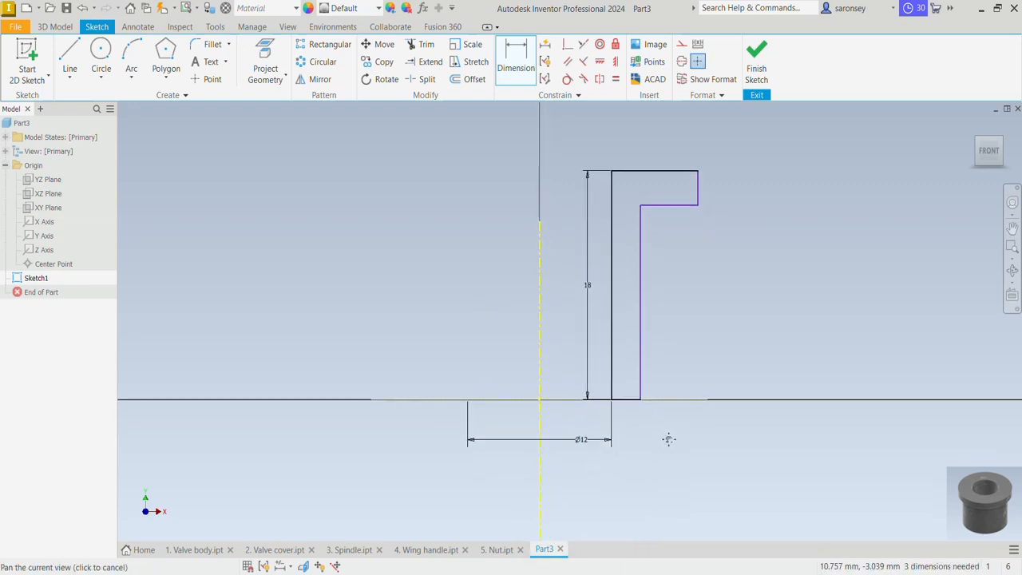
{"action": "left_click", "coordinate": [653, 337]}
{"action": "left_click", "coordinate": [594, 391]}
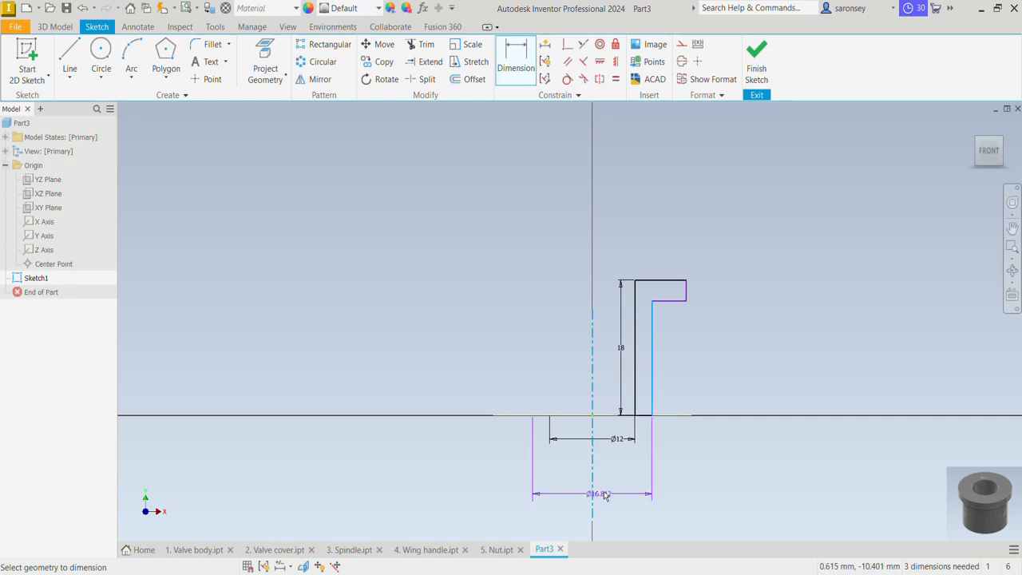
{"action": "left_click", "coordinate": [611, 466]}
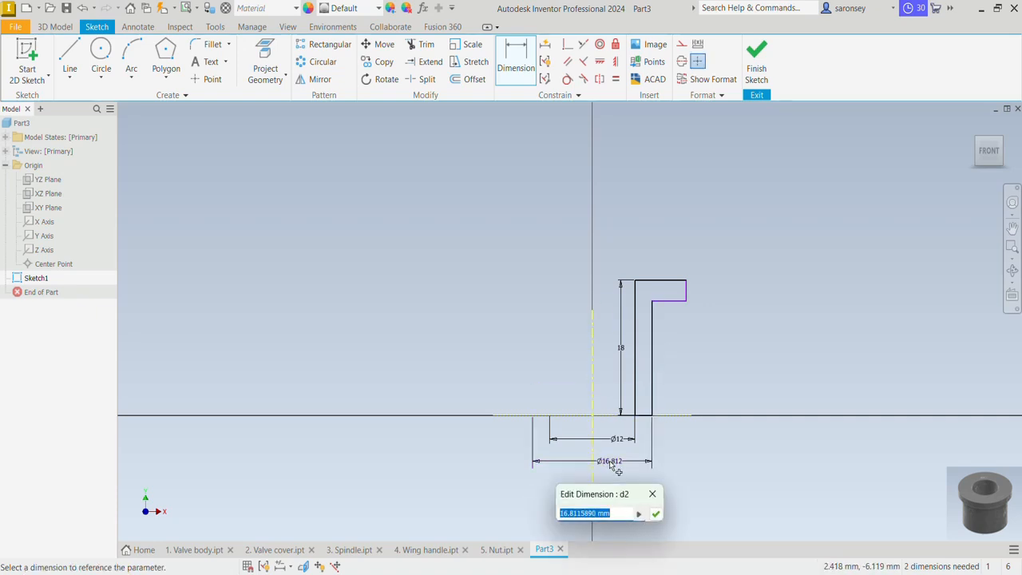
{"action": "type", "text": "20"}
{"action": "key", "text": "Return"}
Dimension the flange's outer edge from the centerline as an 18 mm diameter
{"action": "scroll", "coordinate": [610, 461], "scroll_direction": "up", "scroll_amount": 4}
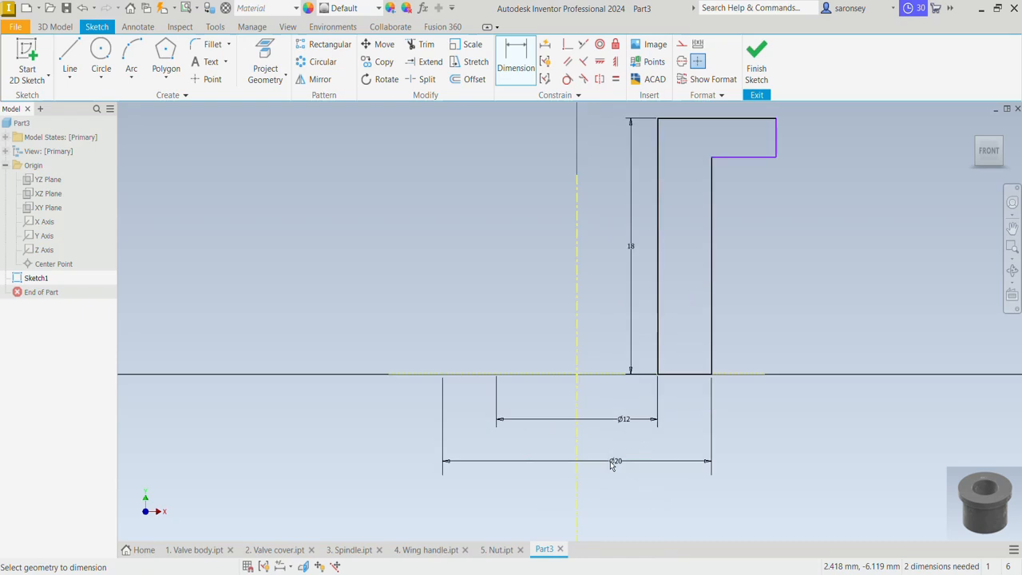
{"action": "scroll", "coordinate": [610, 462], "scroll_direction": "down", "scroll_amount": 3}
{"action": "left_click", "coordinate": [708, 270]}
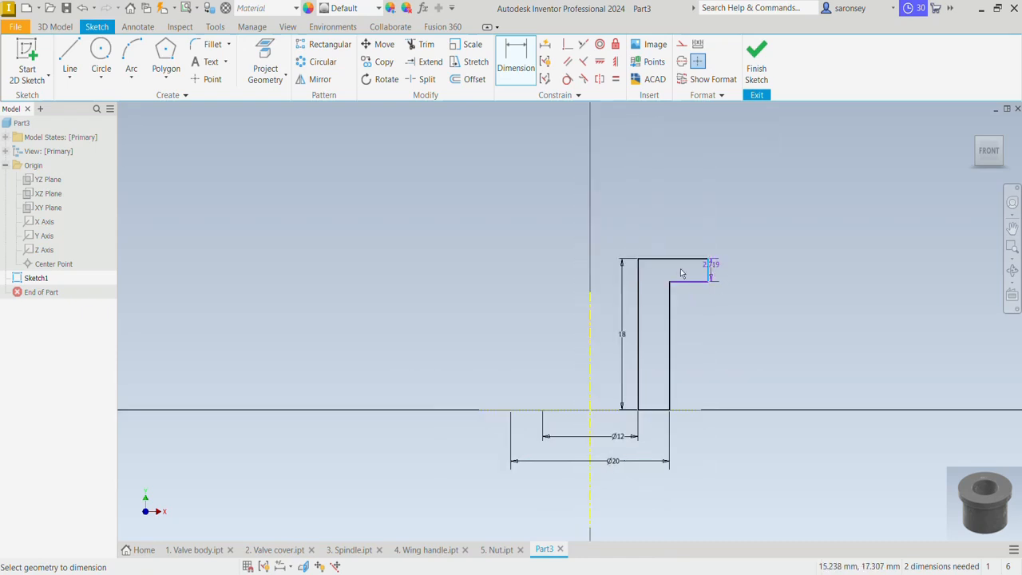
{"action": "left_click", "coordinate": [591, 319]}
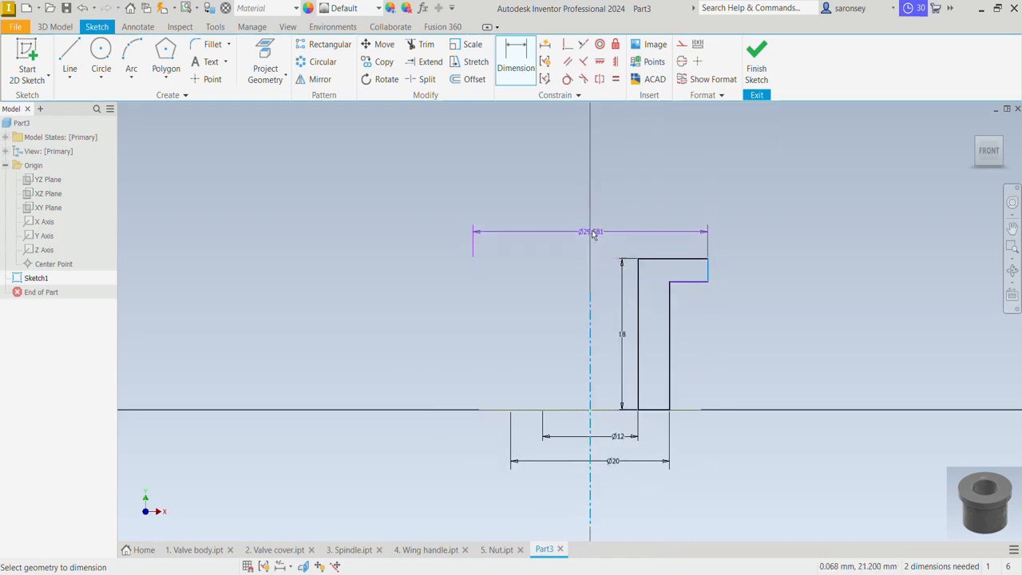
{"action": "left_click", "coordinate": [593, 231]}
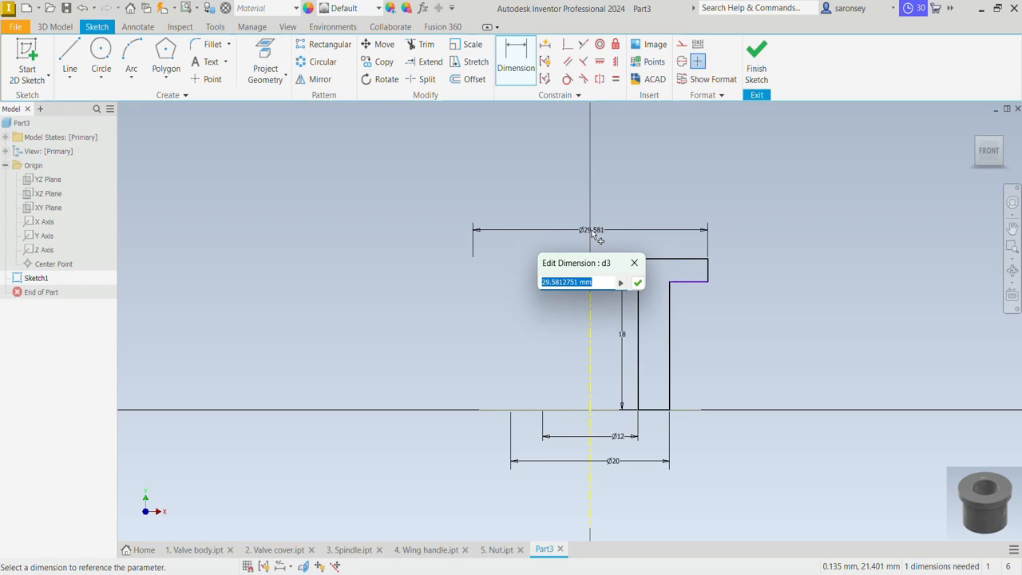
{"action": "type", "text": "18"}
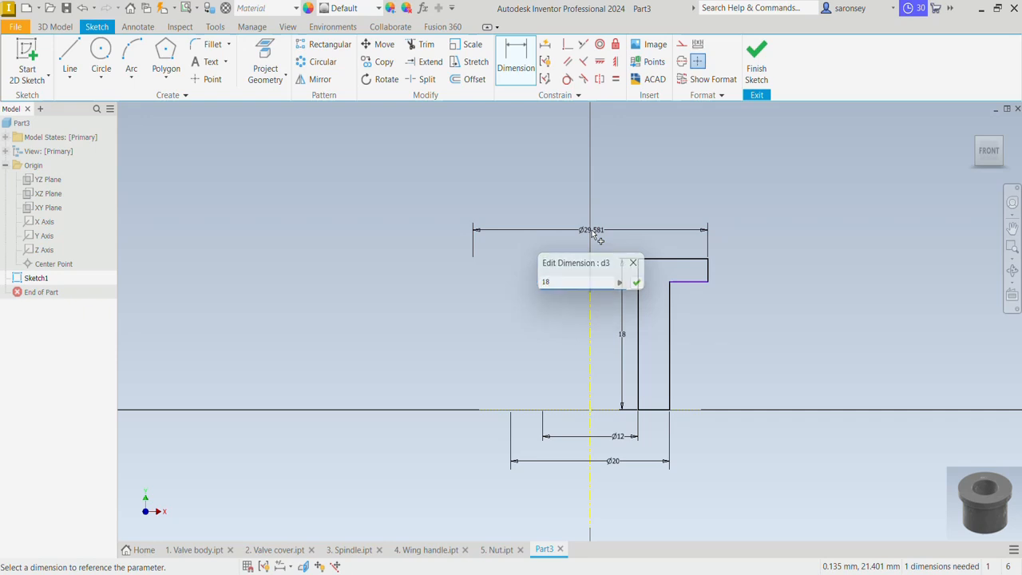
{"action": "key", "text": "Return"}
Set the flange's outer diameter dimension to 24 mm
{"action": "left_click", "coordinate": [592, 231]}
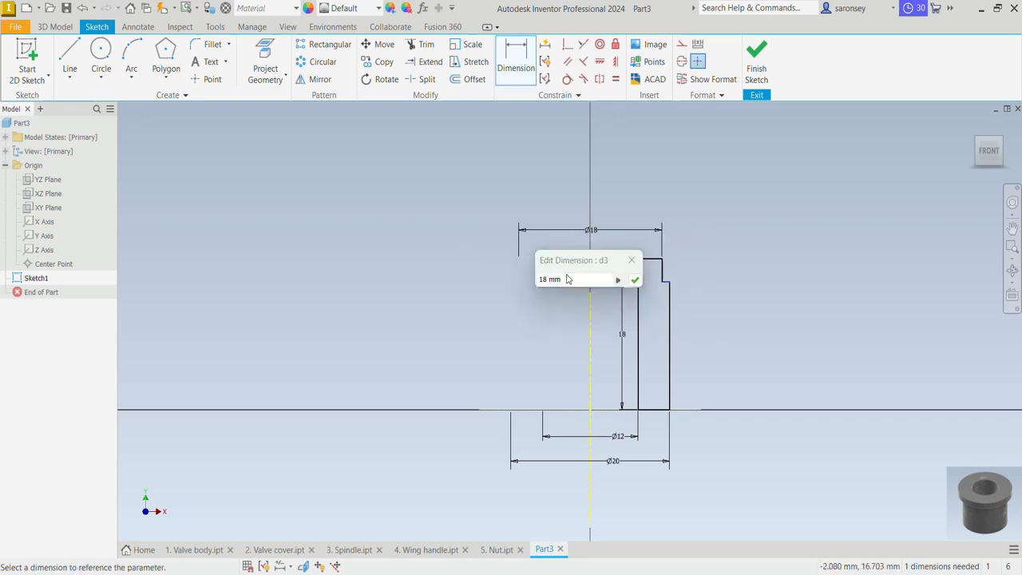
{"action": "type", "text": "24"}
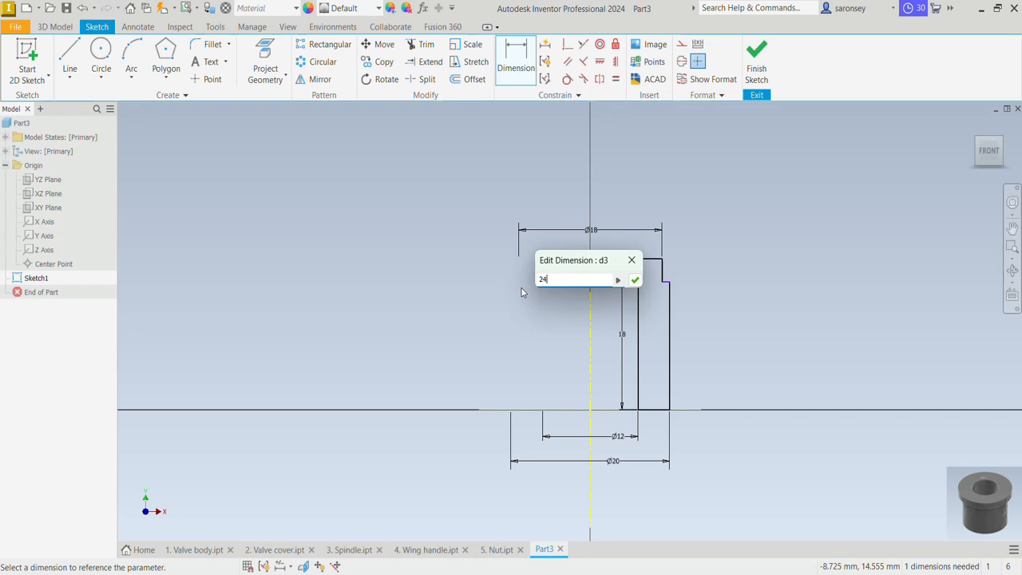
{"action": "key", "text": "Return"}
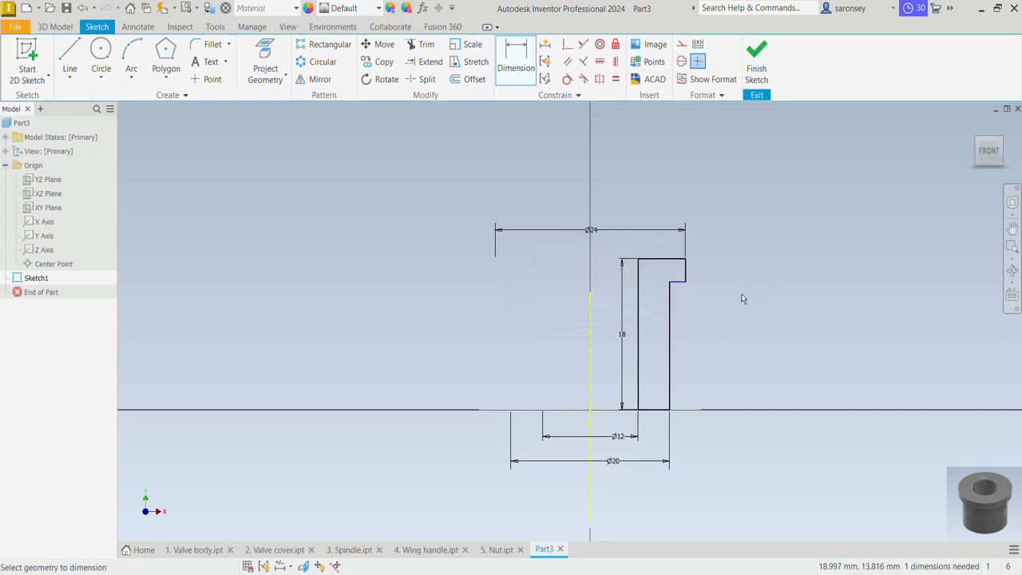
Dimension the flange's thickness as 3 mm
{"action": "scroll", "coordinate": [686, 271], "scroll_direction": "up", "scroll_amount": 3}
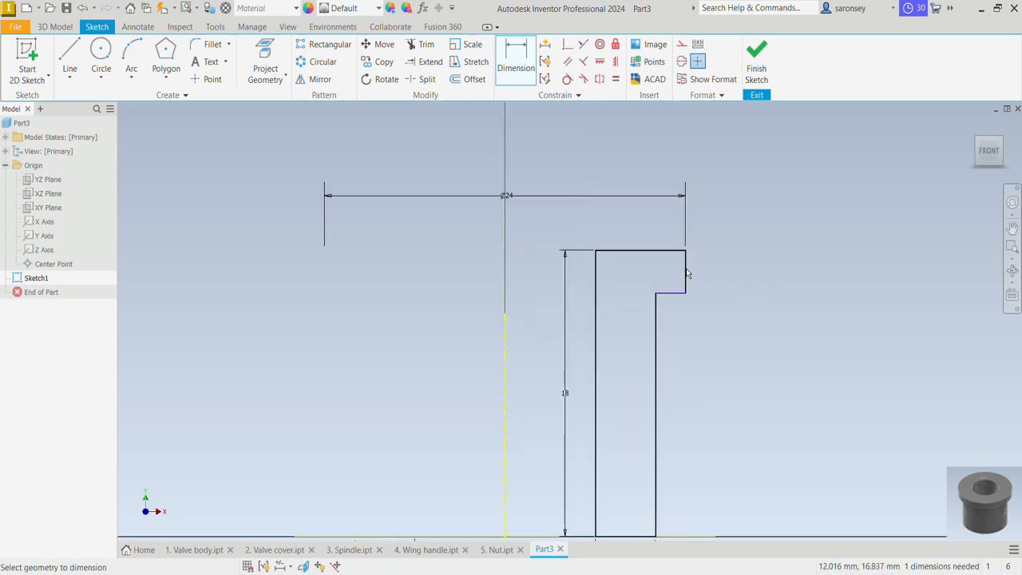
{"action": "left_click", "coordinate": [687, 267]}
{"action": "left_click", "coordinate": [705, 272]}
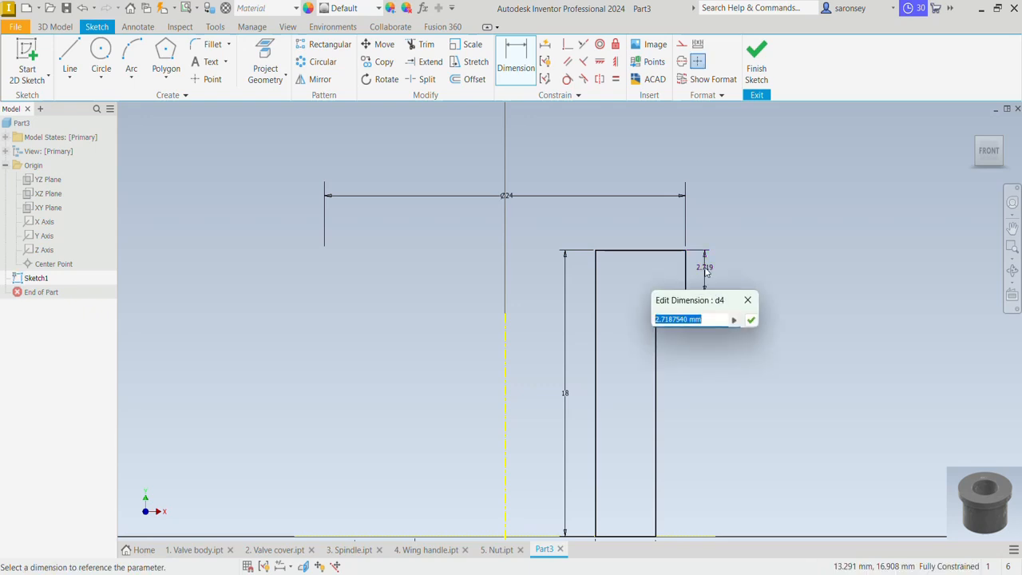
{"action": "type", "text": "3"}
{"action": "key", "text": "Return"}
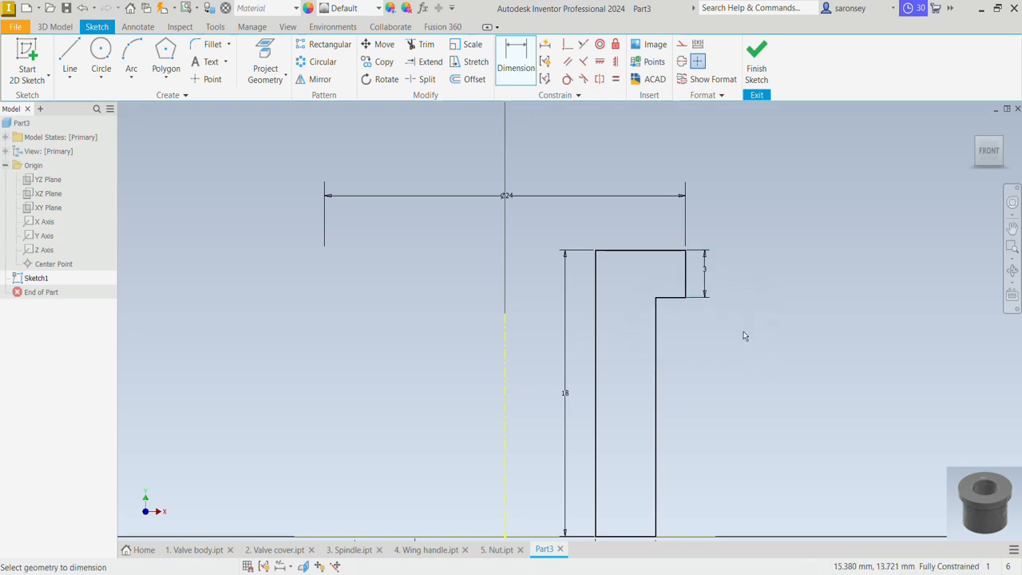
Finish the sketch and revolve the bushing profile a full 360 degrees around the centerline
{"action": "mouse_move", "coordinate": [749, 347]}
{"action": "middle_mouse_down"}
{"action": "mouse_move", "coordinate": [746, 280]}
{"action": "mouse_move", "coordinate": [717, 281]}
{"action": "middle_mouse_up"}
{"action": "scroll", "coordinate": [747, 283], "scroll_direction": "down", "scroll_amount": 2}
{"action": "left_click", "coordinate": [757, 64]}
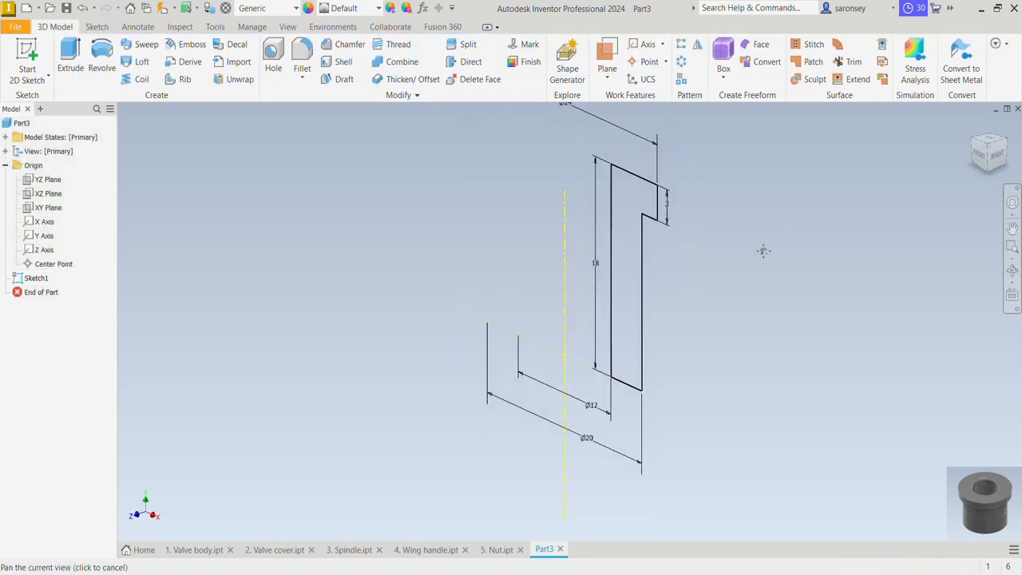
{"action": "left_click", "coordinate": [105, 53]}
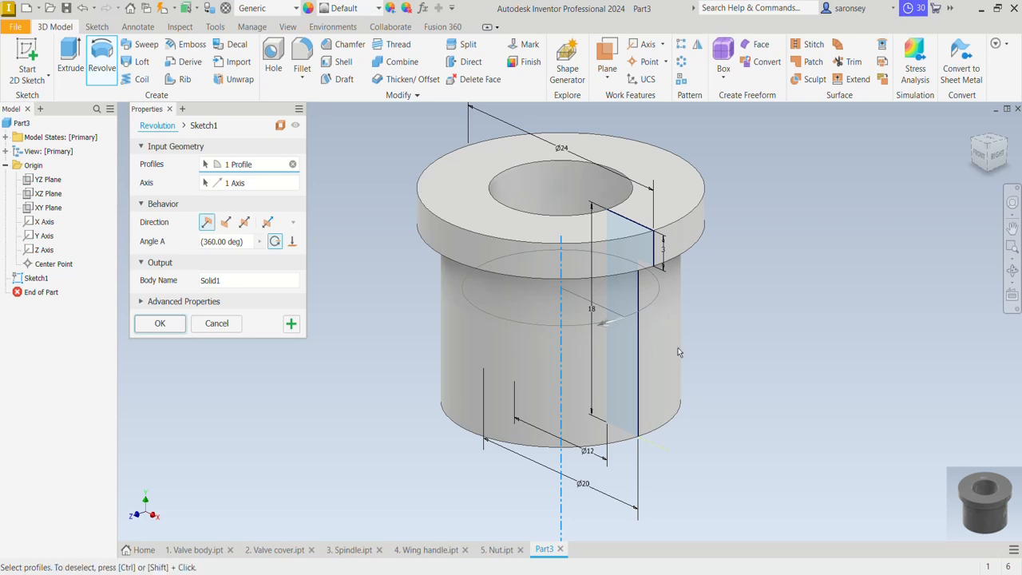
{"action": "middle_click_drag", "start_coordinate": [762, 343], "coordinate": [776, 390]}
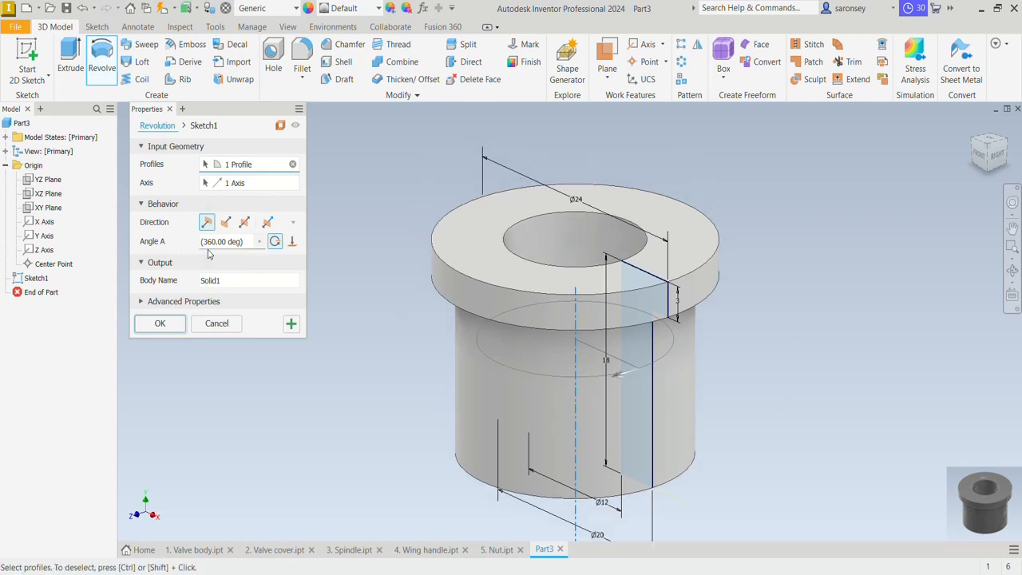
{"action": "left_click", "coordinate": [160, 324]}
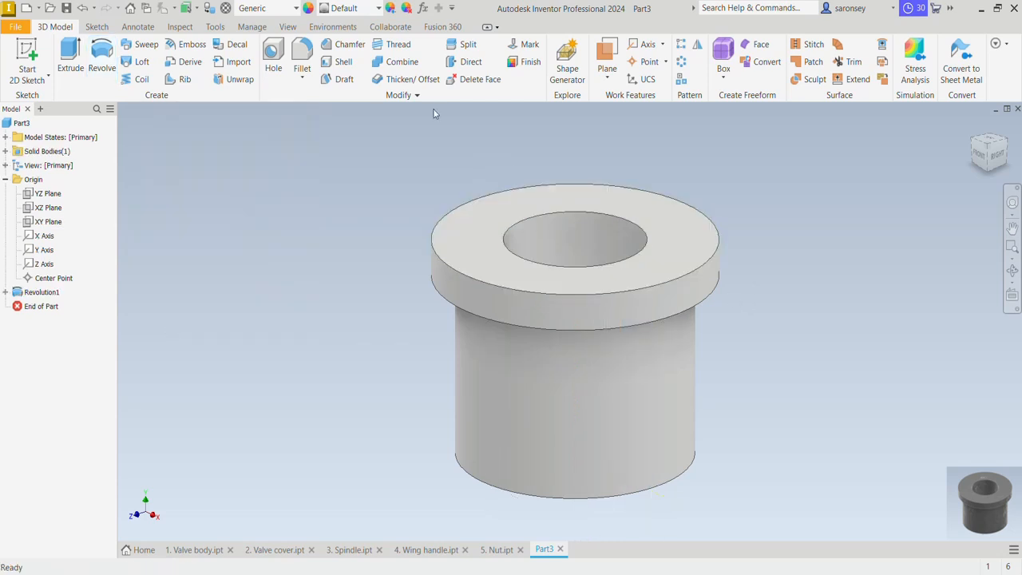
Chamfer the bore's edge on the end face opposite the flange, using a 2 mm distance and 45 degree angle
{"action": "left_click", "coordinate": [330, 46]}
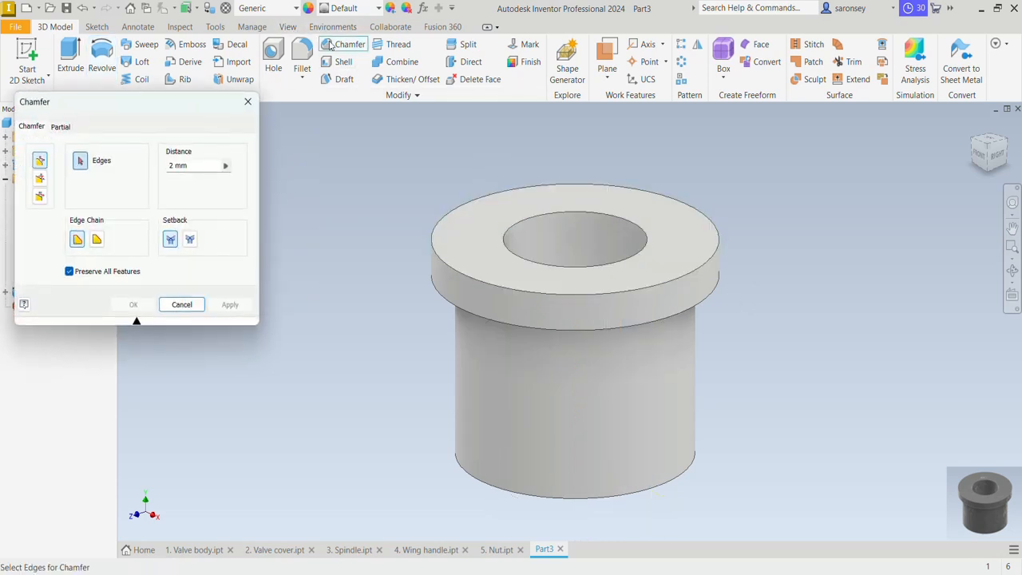
{"action": "left_click", "coordinate": [39, 182]}
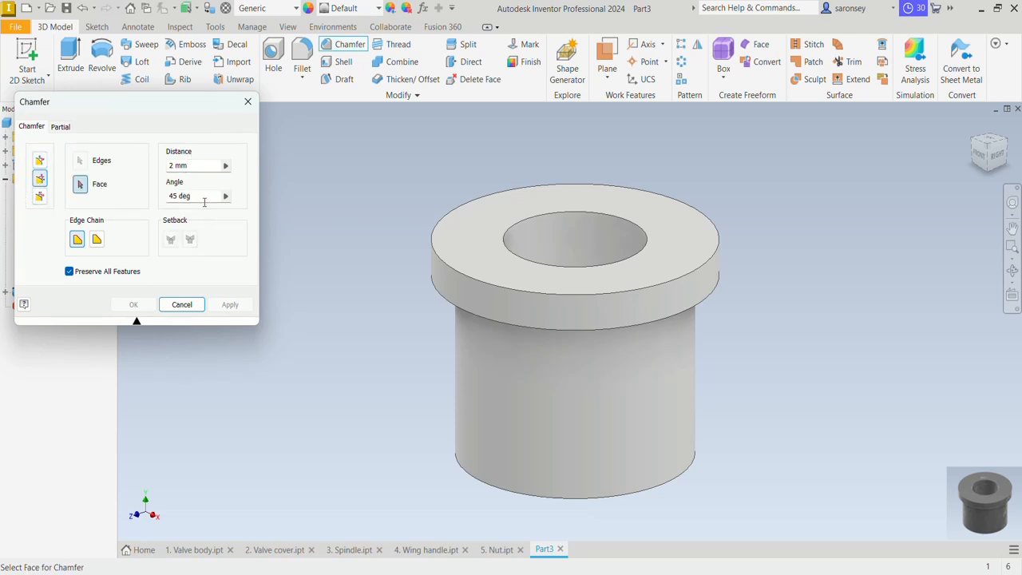
{"action": "middle_click_drag", "start_coordinate": [767, 449], "coordinate": [765, 375], "text": "shift"}
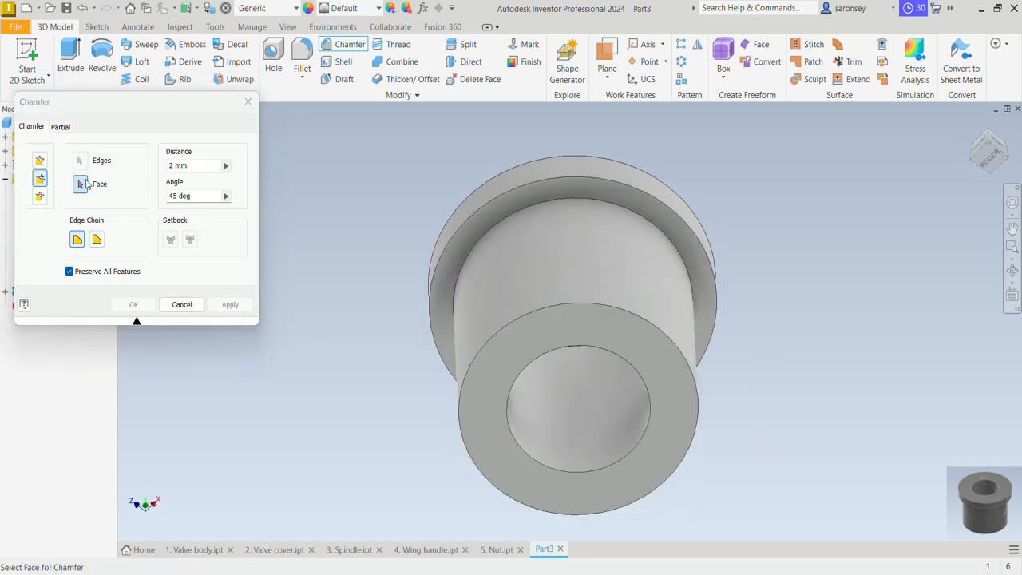
{"action": "left_click", "coordinate": [548, 325]}
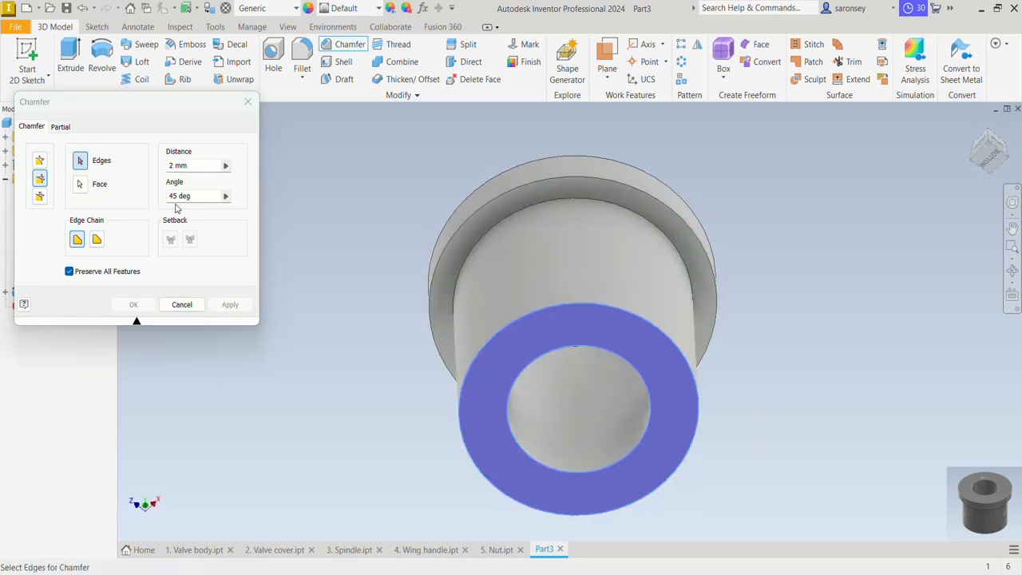
{"action": "left_click", "coordinate": [590, 346]}
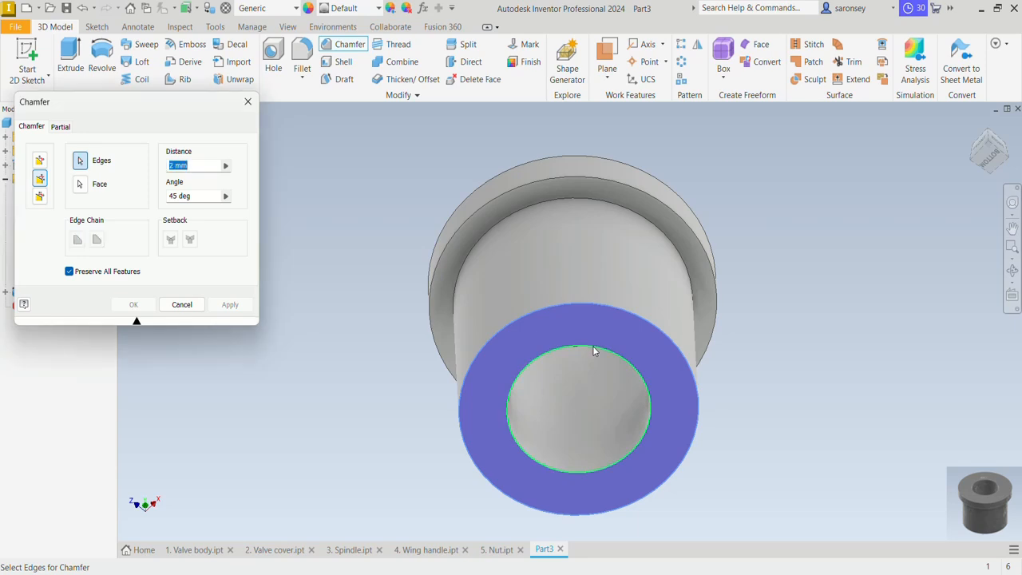
{"action": "left_click", "coordinate": [238, 304]}
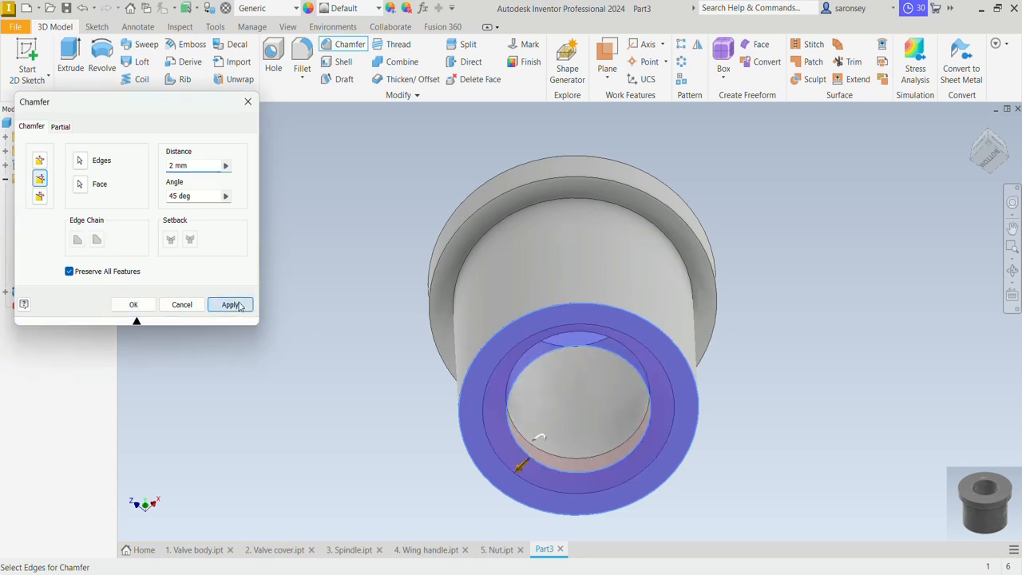
{"action": "left_click", "coordinate": [247, 102]}
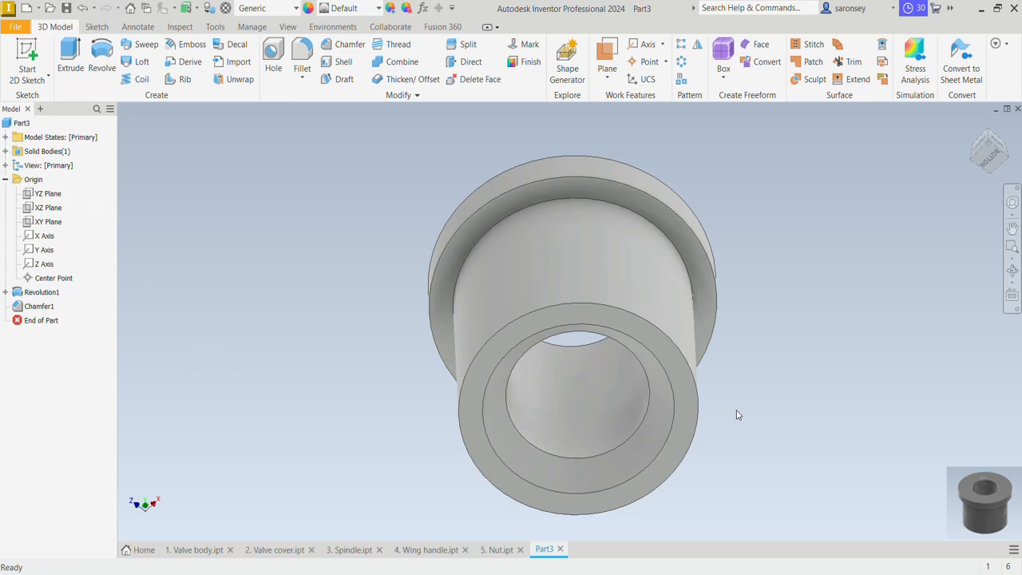
Return to the isometric home view and apply the Fine Textured - Black appearance to the bushing
{"action": "middle_click_drag", "start_coordinate": [738, 415], "coordinate": [747, 439], "text": "shift"}
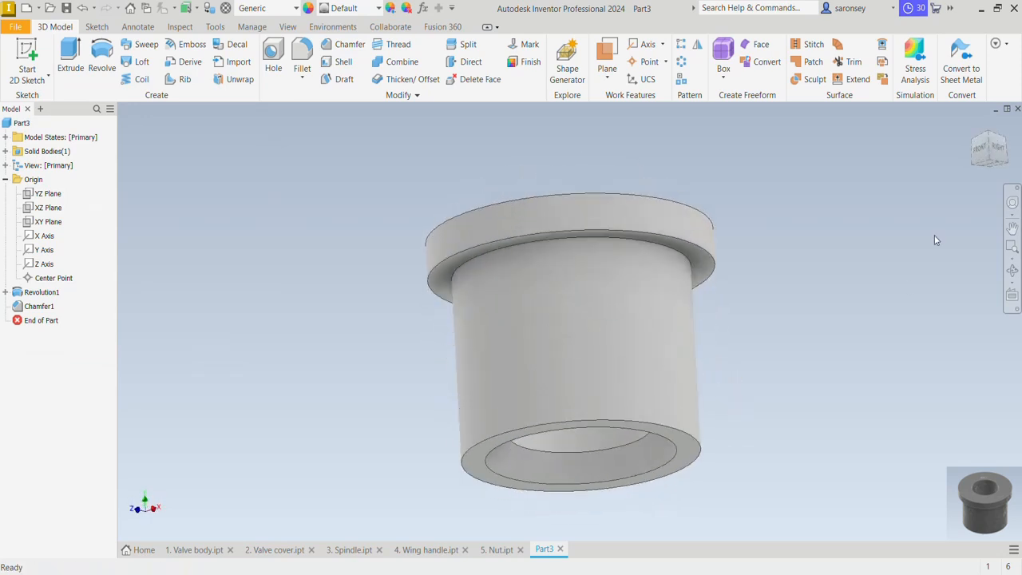
{"action": "left_click", "coordinate": [975, 127]}
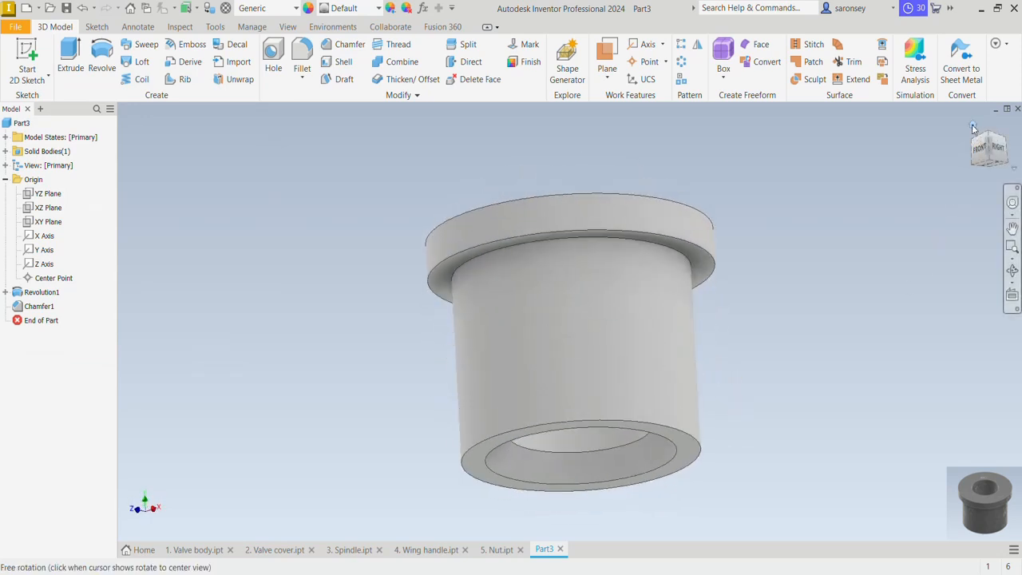
{"action": "left_click", "coordinate": [377, 9]}
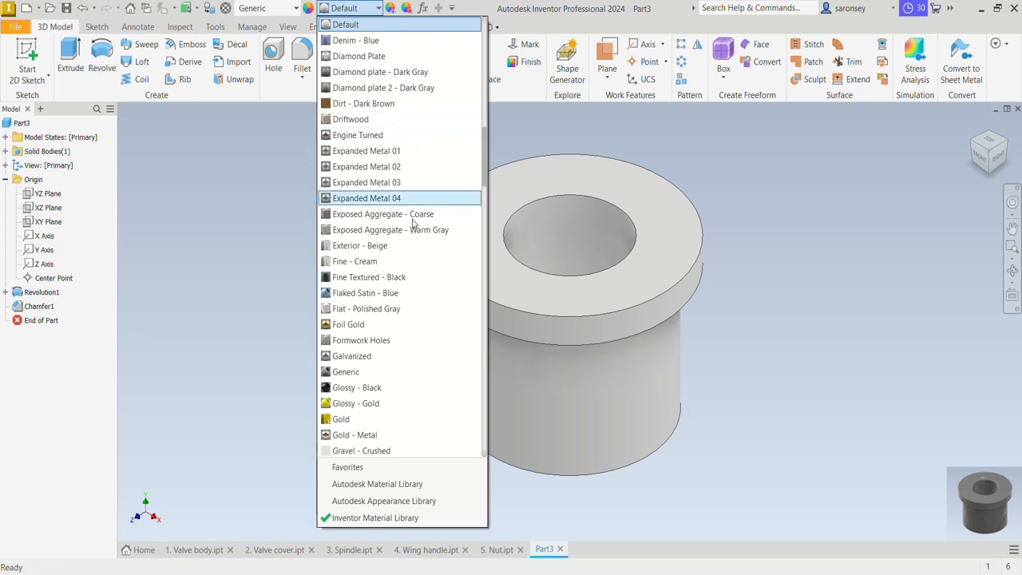
{"action": "left_click", "coordinate": [403, 279]}
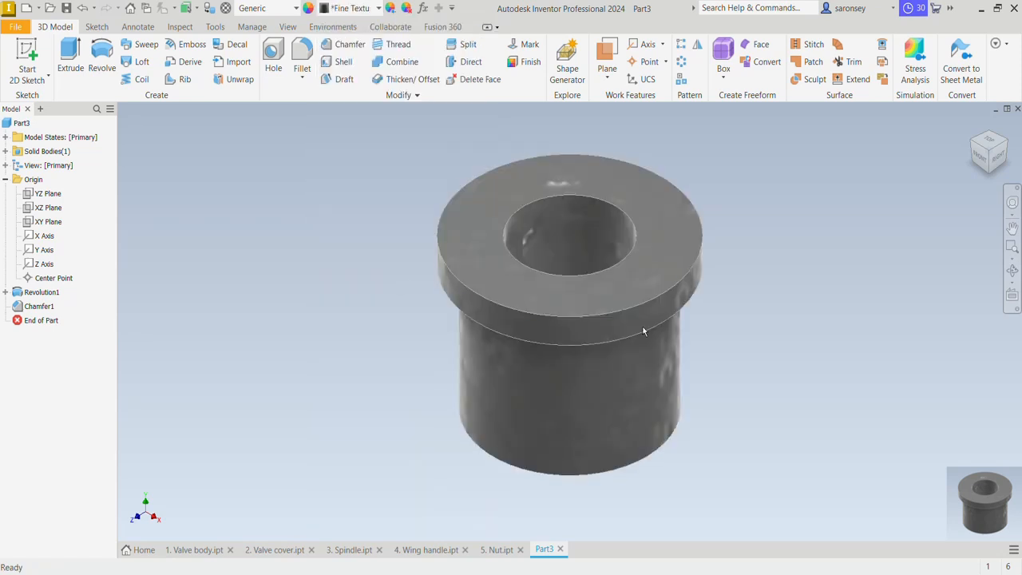
{"action": "mouse_move", "coordinate": [805, 337]}
{"action": "middle_mouse_down", "text": "shift"}
{"action": "mouse_move", "coordinate": [721, 388]}
{"action": "mouse_move", "coordinate": [721, 400]}
{"action": "mouse_move", "coordinate": [812, 360]}
{"action": "mouse_move", "coordinate": [821, 331]}
{"action": "mouse_move", "coordinate": [837, 324]}
{"action": "mouse_move", "coordinate": [812, 349]}
{"action": "middle_mouse_up", "text": "shift"}
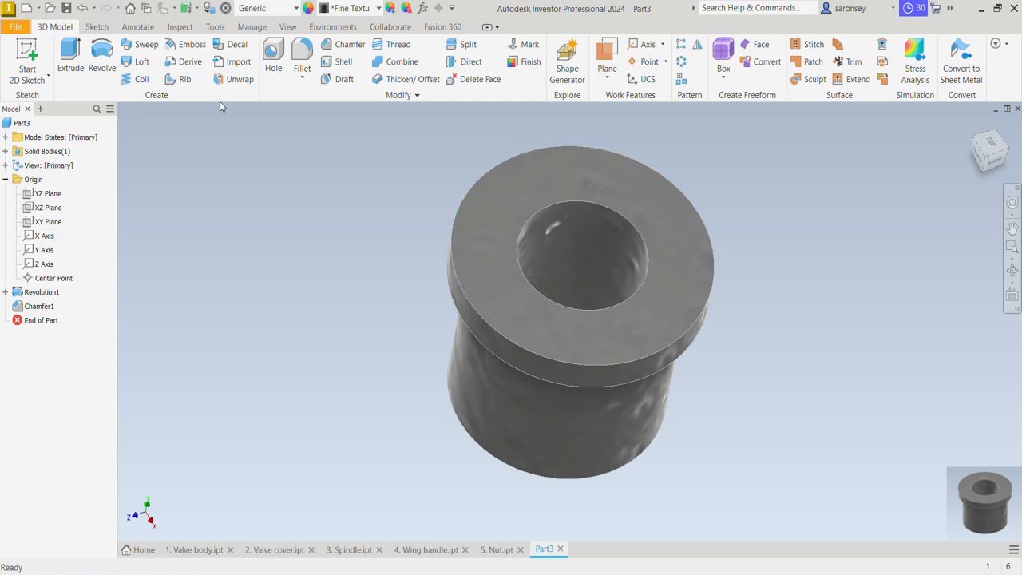
Save the part in the MEV TUTORIAL folder as "6. Valve seat"
{"action": "left_click", "coordinate": [67, 9]}
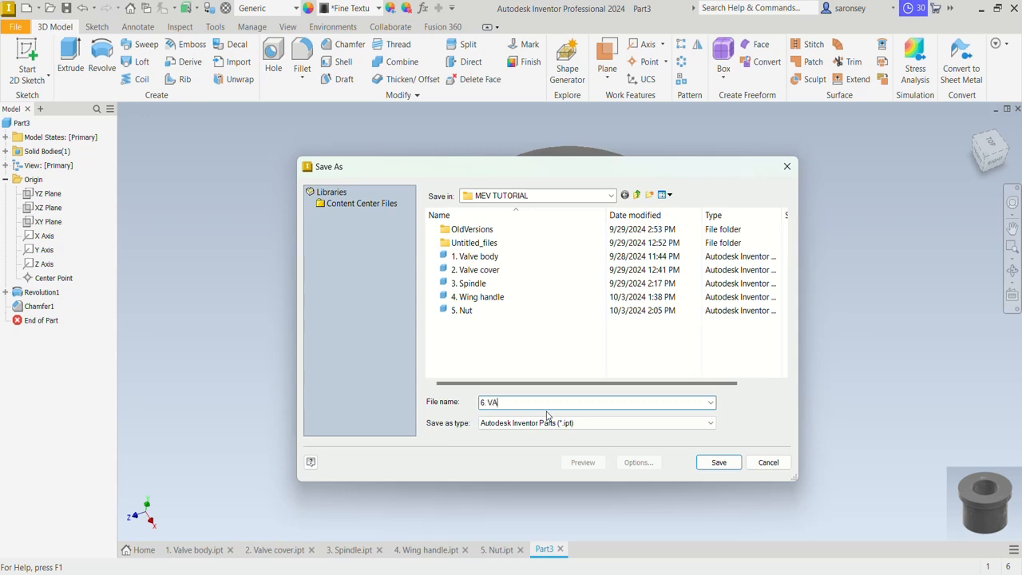
{"action": "type", "text": "6. Valve seat"}
{"action": "left_click", "coordinate": [718, 461]}
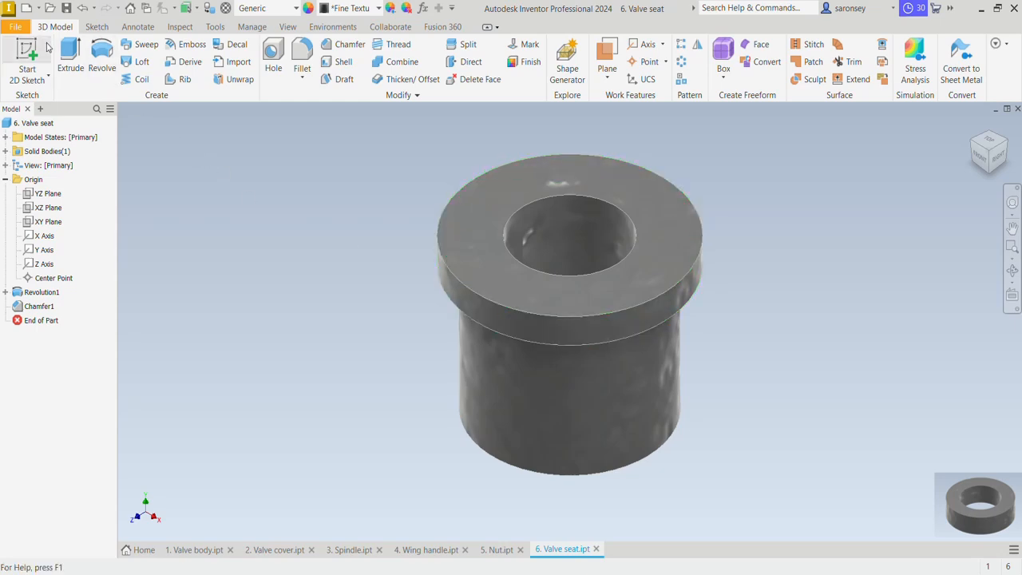
Create a new part from the metric Standard (mm).ipt template and start a sketch on the horizontal XZ plane
{"action": "left_click", "coordinate": [25, 10]}
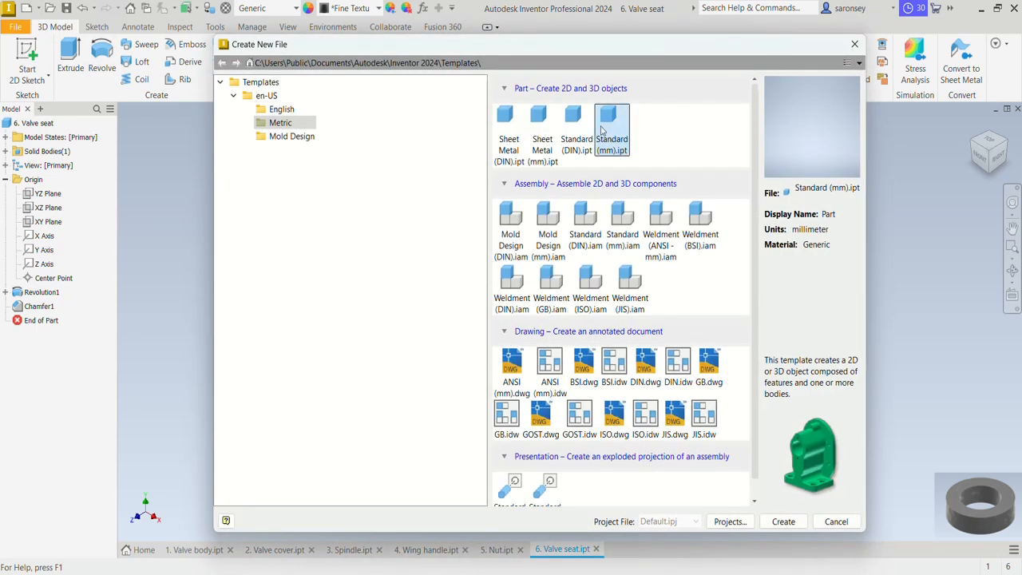
{"action": "left_click", "coordinate": [778, 520]}
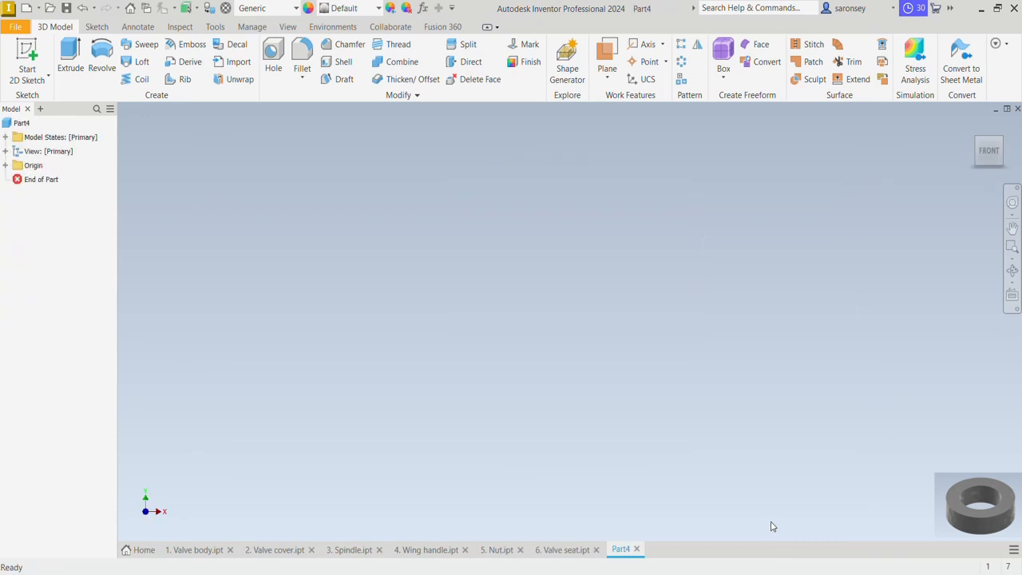
{"action": "left_click", "coordinate": [24, 51]}
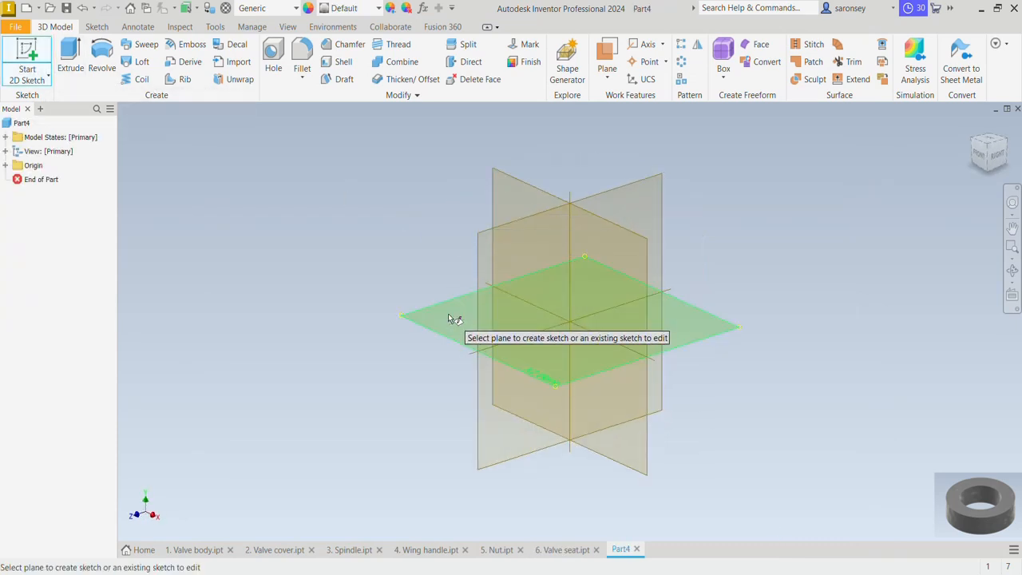
{"action": "left_click", "coordinate": [448, 314]}
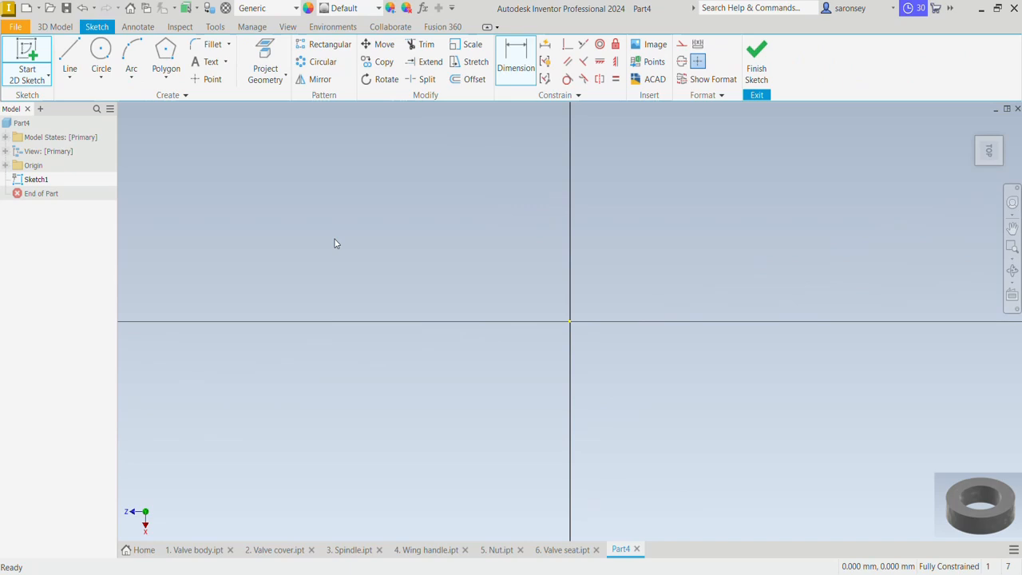
Sketch two concentric circles centred on the origin, with diameters of 20 mm and 12 mm
{"action": "left_click", "coordinate": [101, 53]}
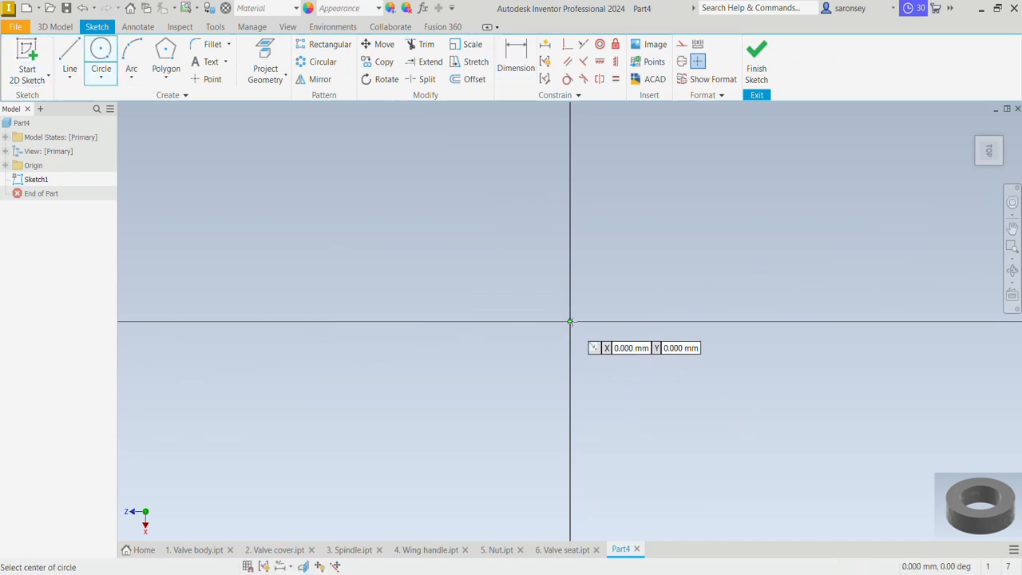
{"action": "left_click", "coordinate": [570, 321]}
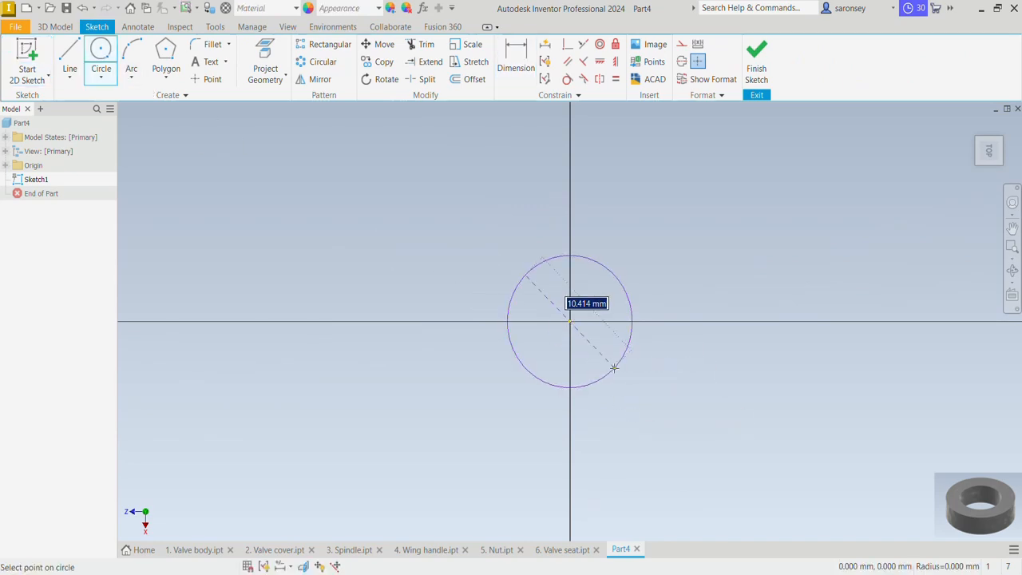
{"action": "type", "text": "40"}
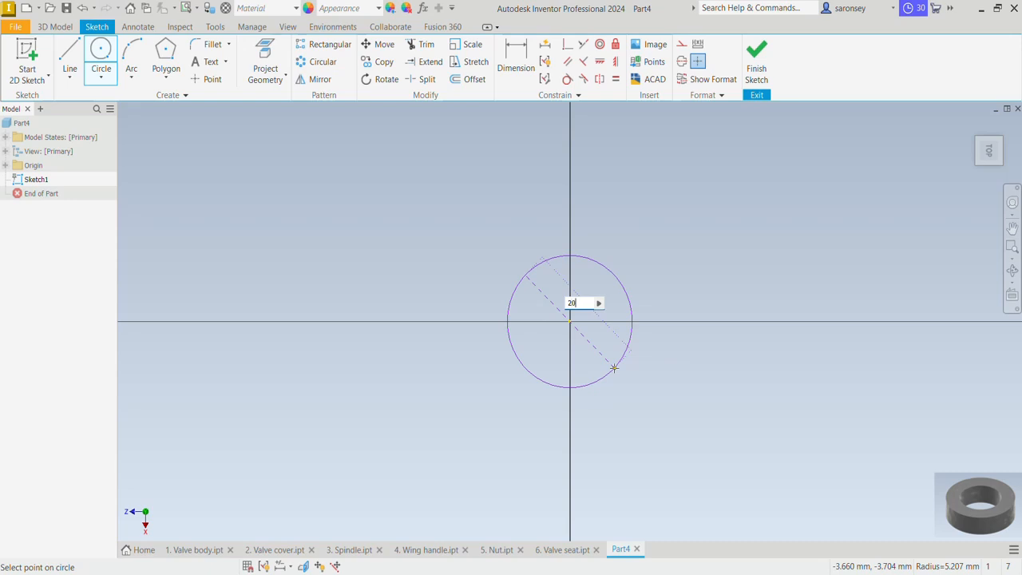
{"action": "key", "text": "Return"}
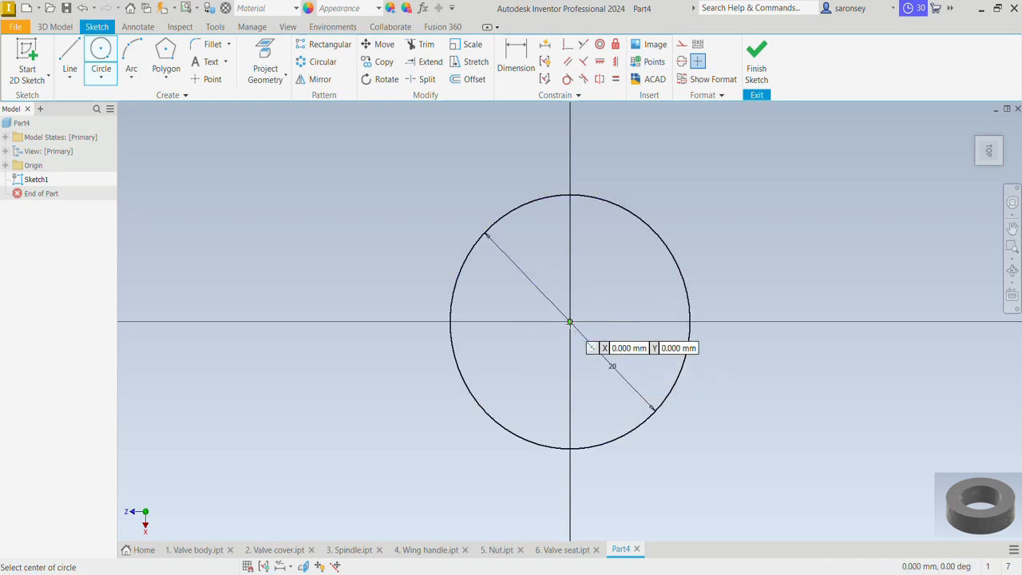
{"action": "left_click", "coordinate": [570, 322]}
{"action": "type", "text": "12"}
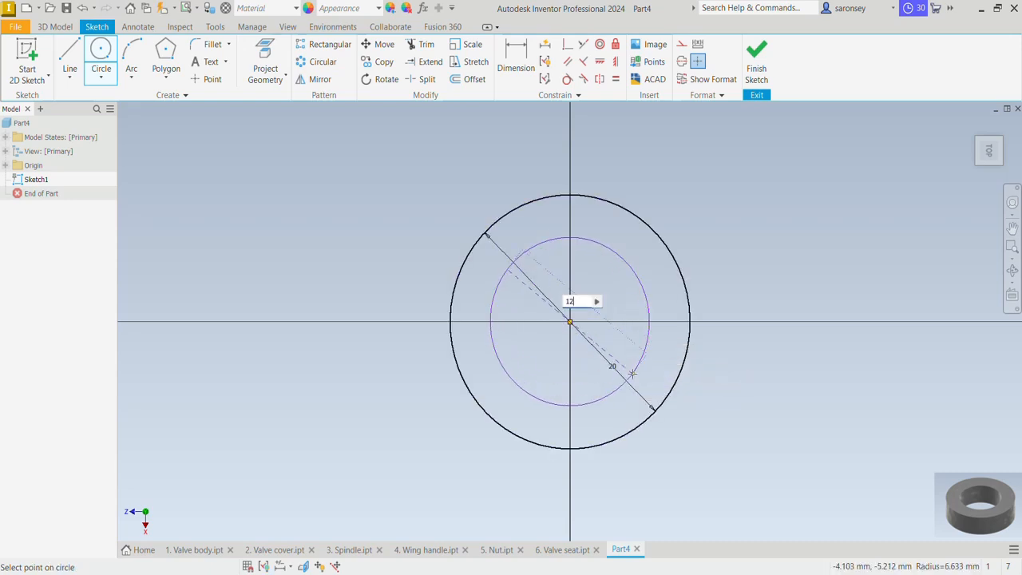
{"action": "key", "text": "Return"}
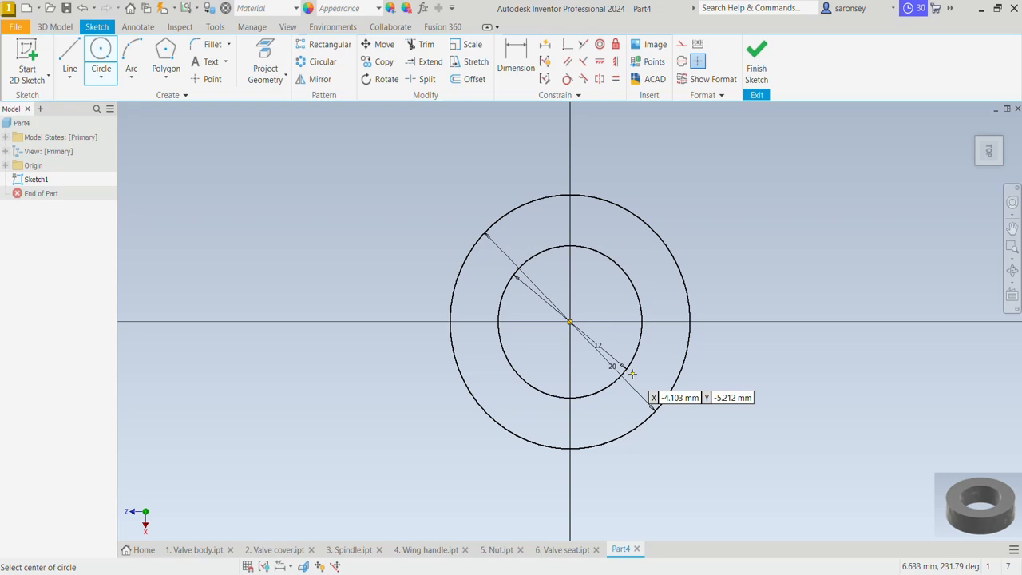
Extrude the ring profile between the two circles by 6 mm
{"action": "key", "text": "e"}
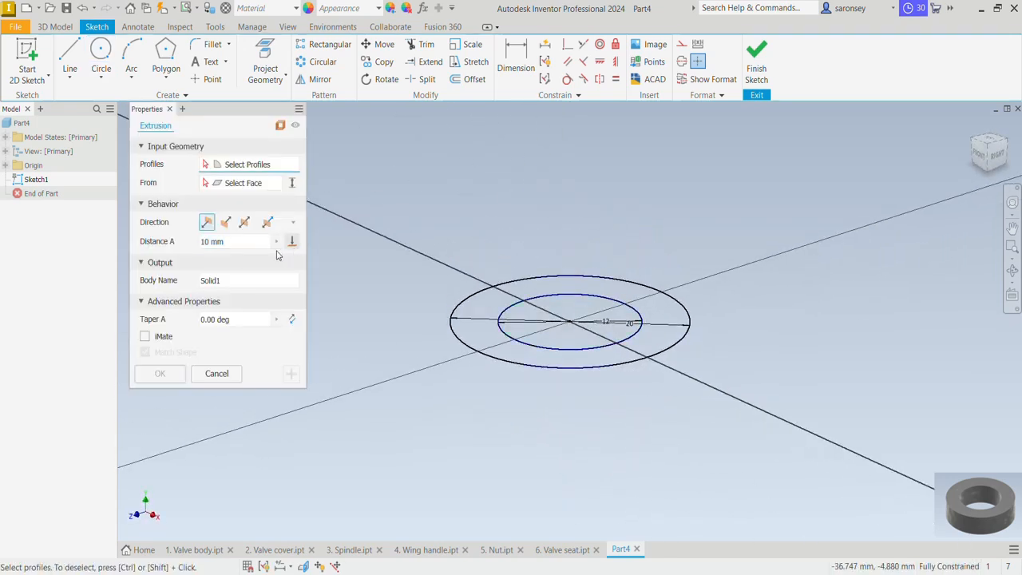
{"action": "left_click", "coordinate": [520, 284]}
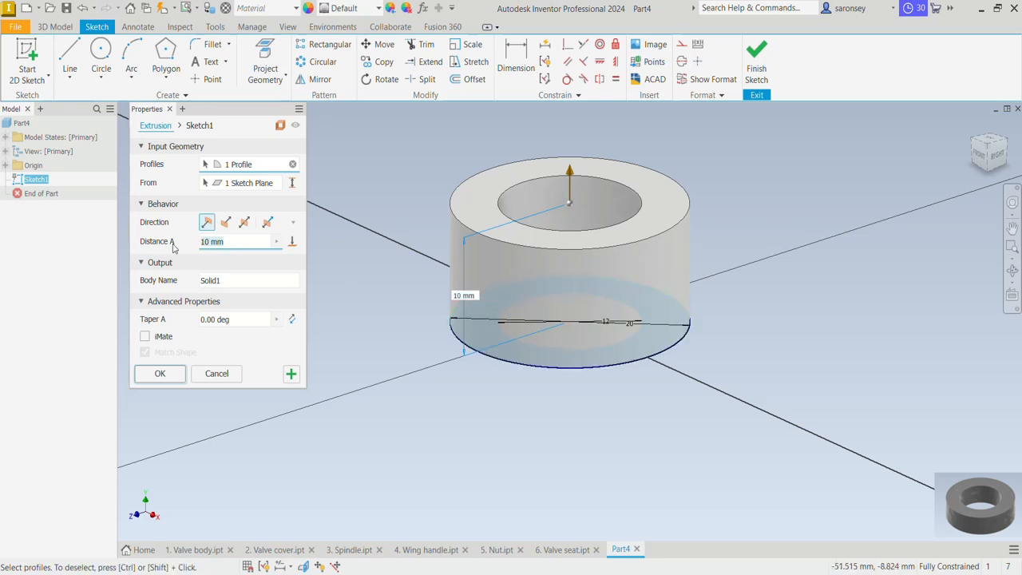
{"action": "type", "text": "6"}
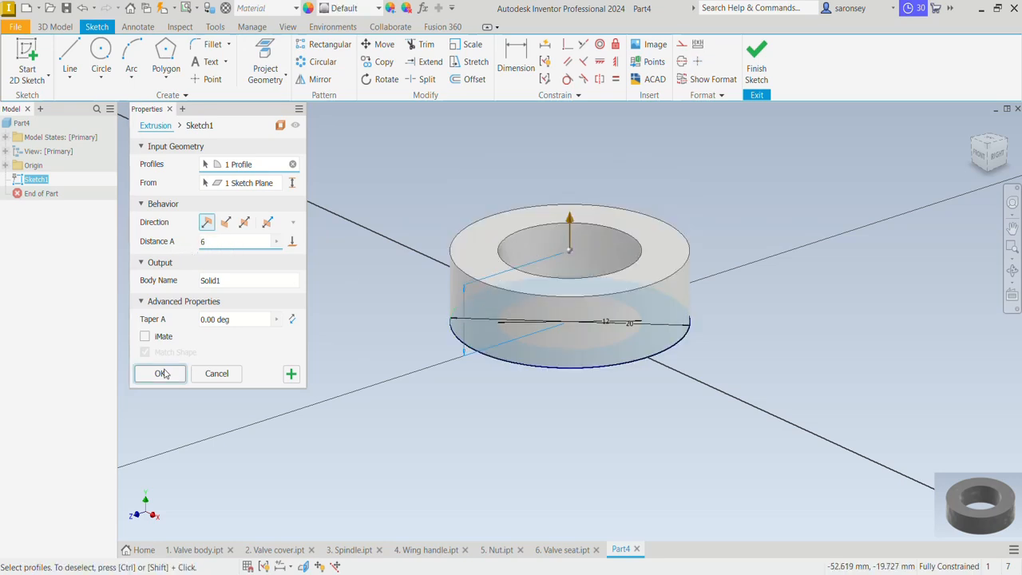
{"action": "left_click", "coordinate": [163, 374]}
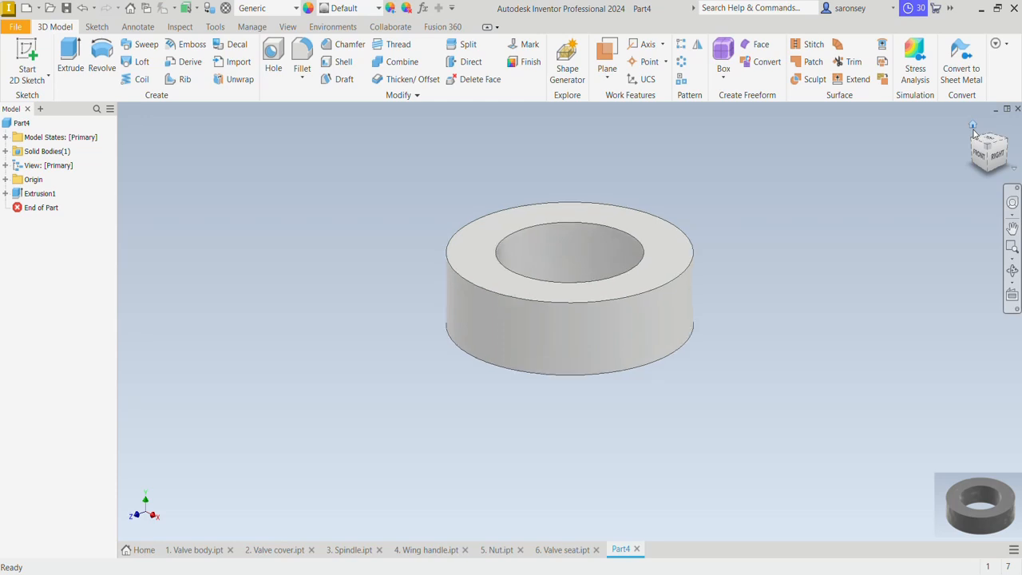
Return to the isometric home view and apply the Fine Textured - Black appearance to the ring
{"action": "left_click", "coordinate": [973, 127]}
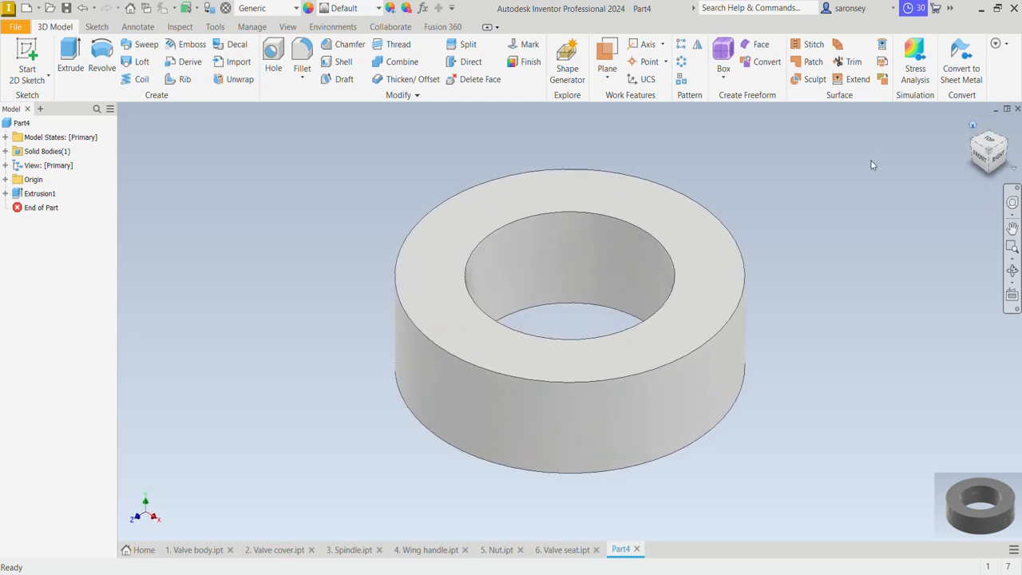
{"action": "left_click", "coordinate": [381, 11]}
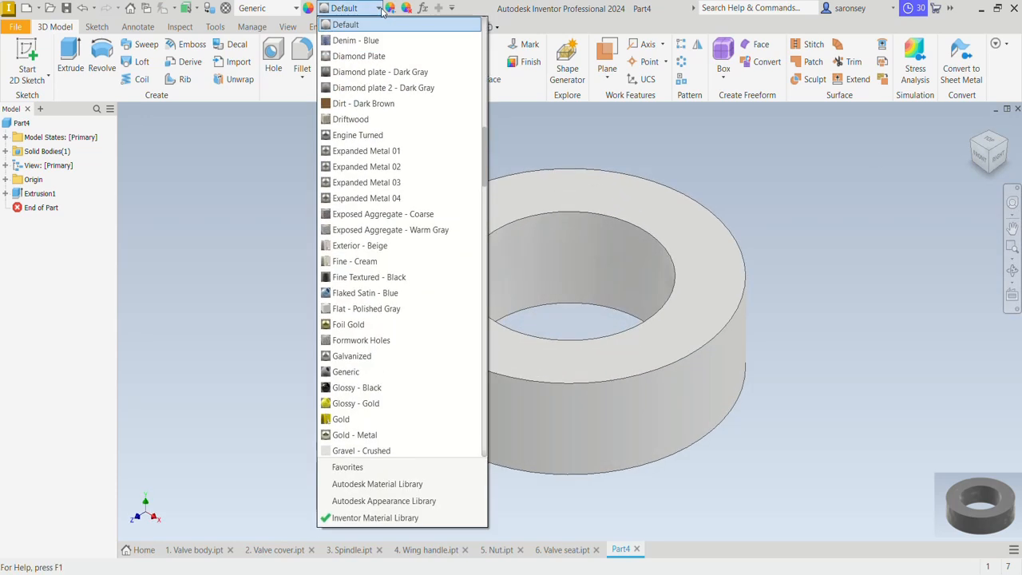
{"action": "left_click", "coordinate": [369, 277]}
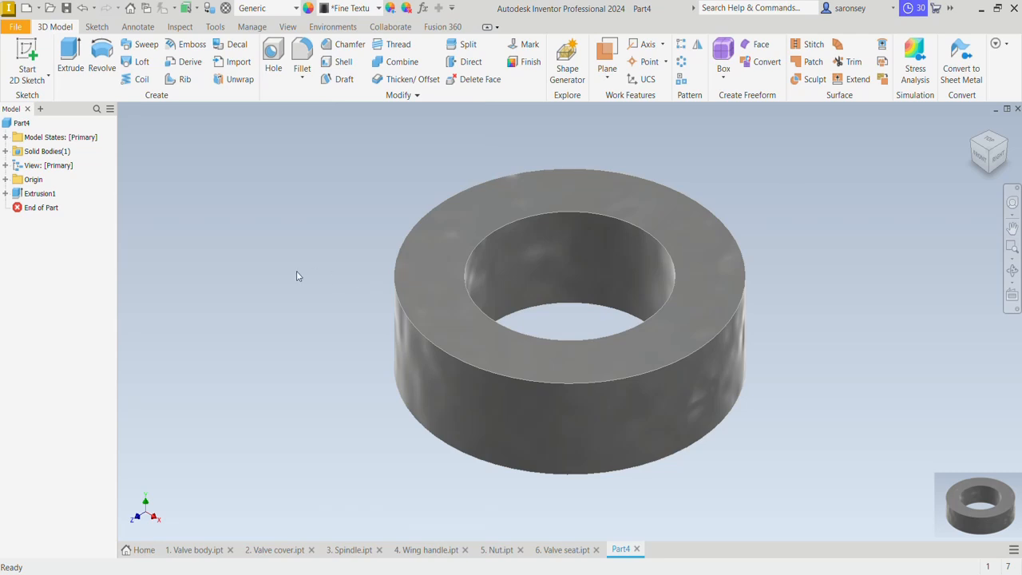
Save the ring part in the MEV TUTORIAL folder as "7. Bush"
{"action": "left_click", "coordinate": [67, 8]}
{"action": "type", "text": "7"}
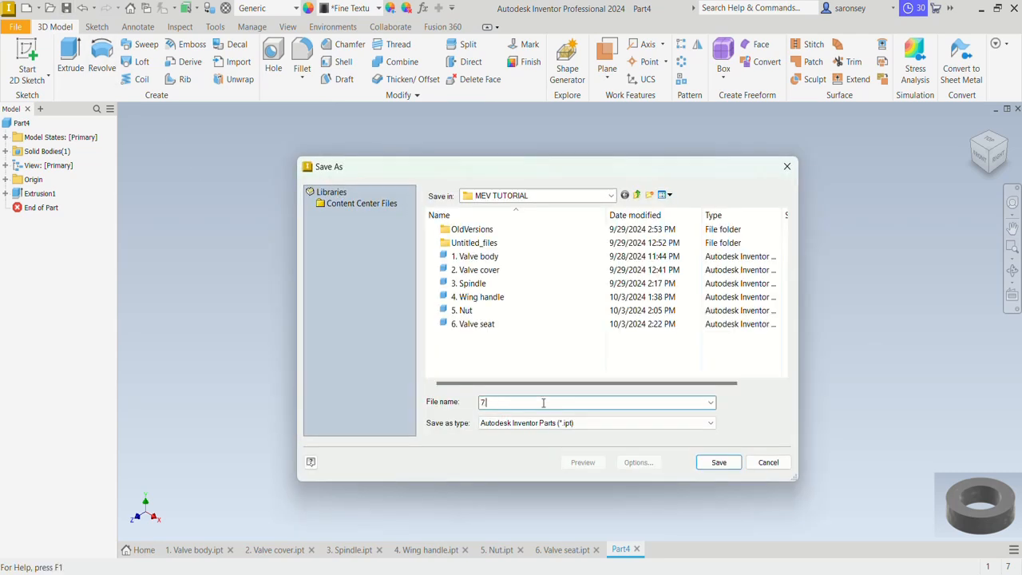
{"action": "type", "text": ". Bush"}
{"action": "left_click", "coordinate": [717, 462]}
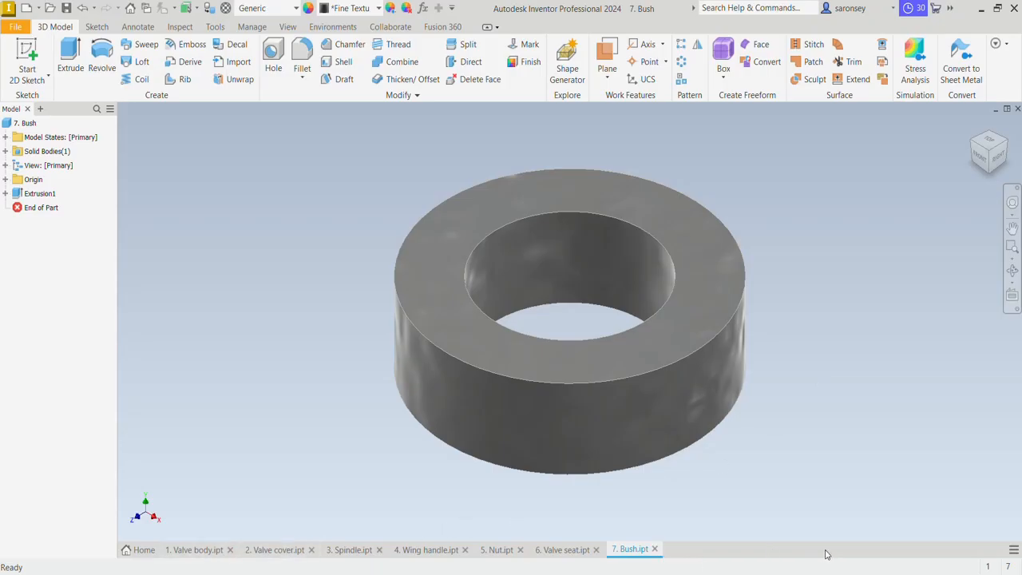
{"action": "double_click", "coordinate": [835, 554]}
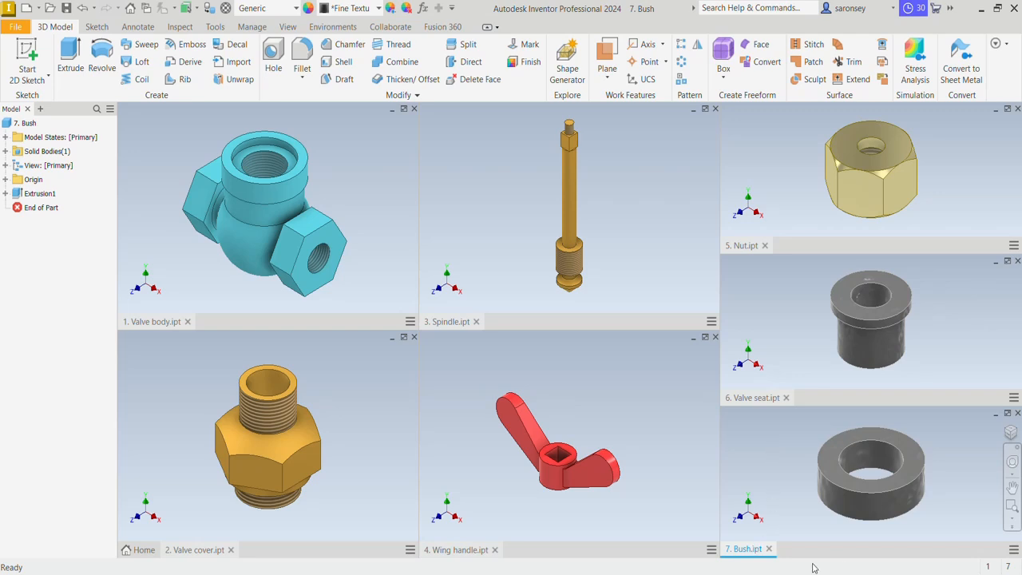
{"action": "double_click", "coordinate": [877, 552]}
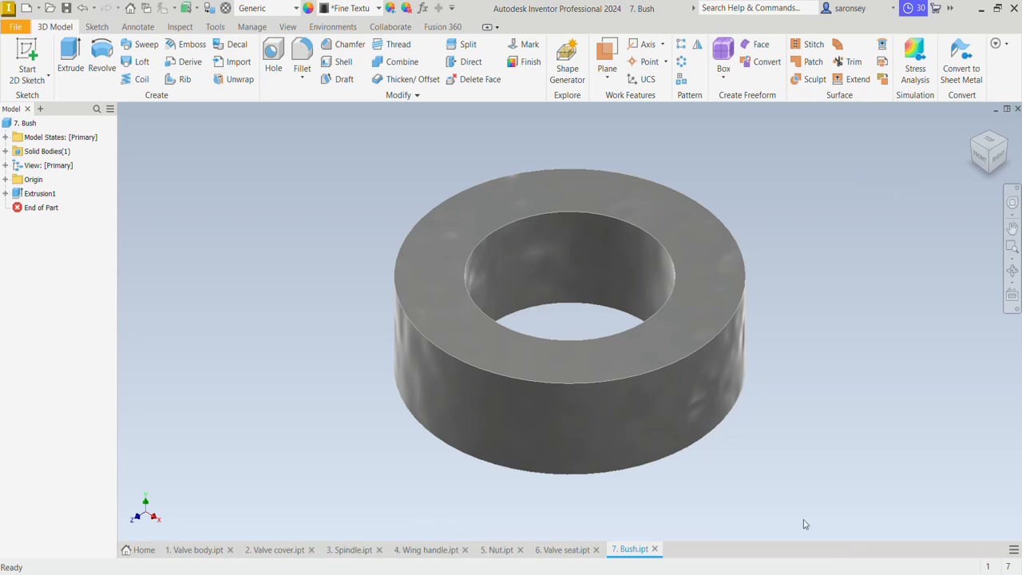
Create a new assembly from the metric Standard (mm).iam template
{"action": "left_click", "coordinate": [29, 10]}
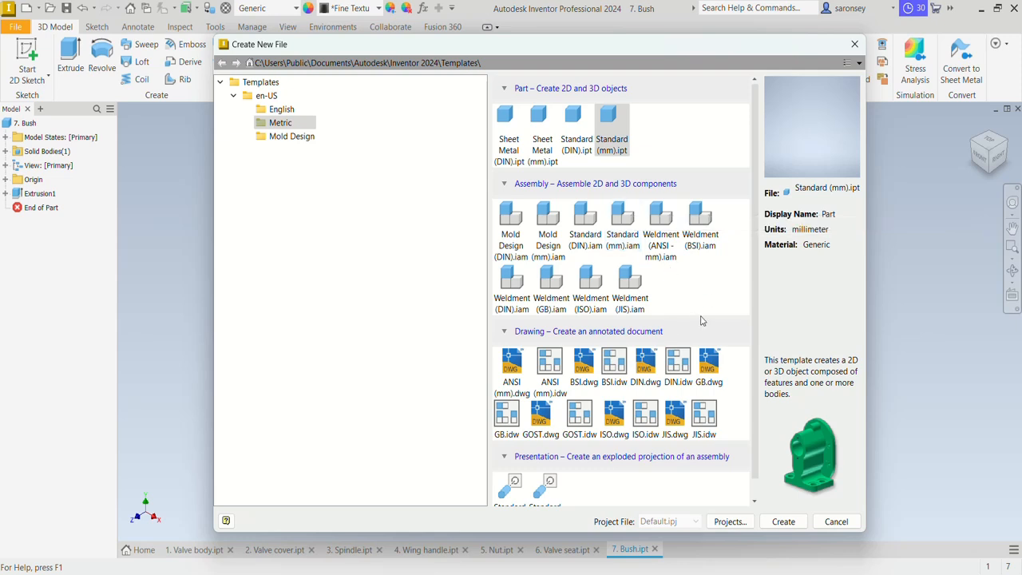
{"action": "left_click", "coordinate": [624, 239]}
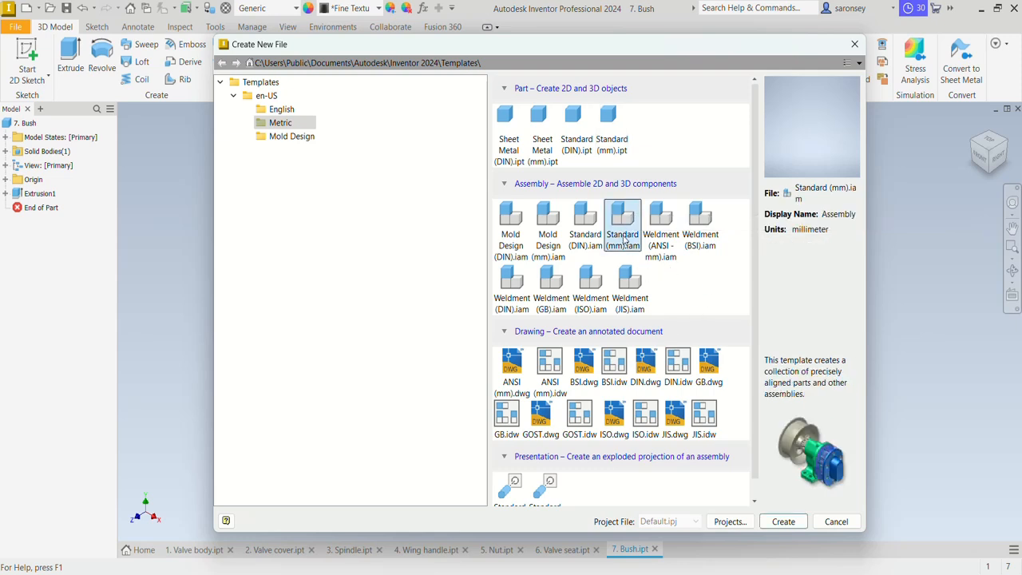
{"action": "left_click", "coordinate": [784, 521]}
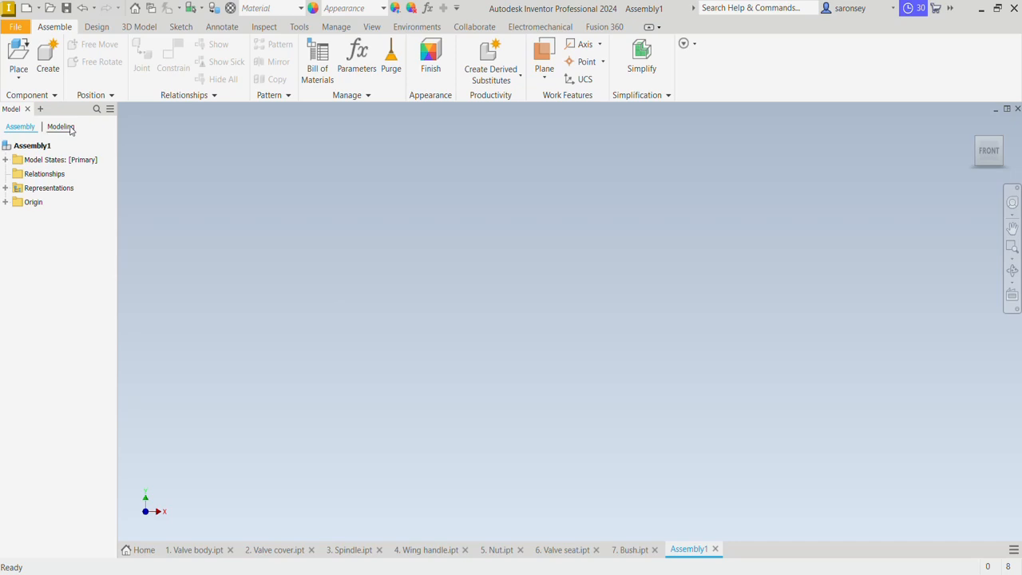
Place one instance of "1. Valve body" from the MEV TUTORIAL folder into the assembly, grounded at the origin
{"action": "left_click", "coordinate": [18, 52]}
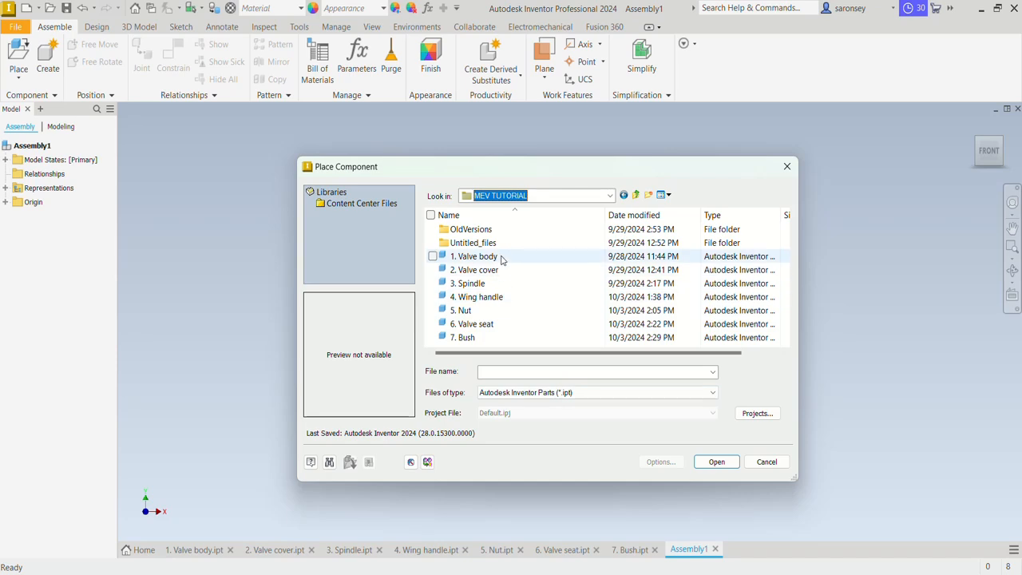
{"action": "left_click", "coordinate": [501, 257]}
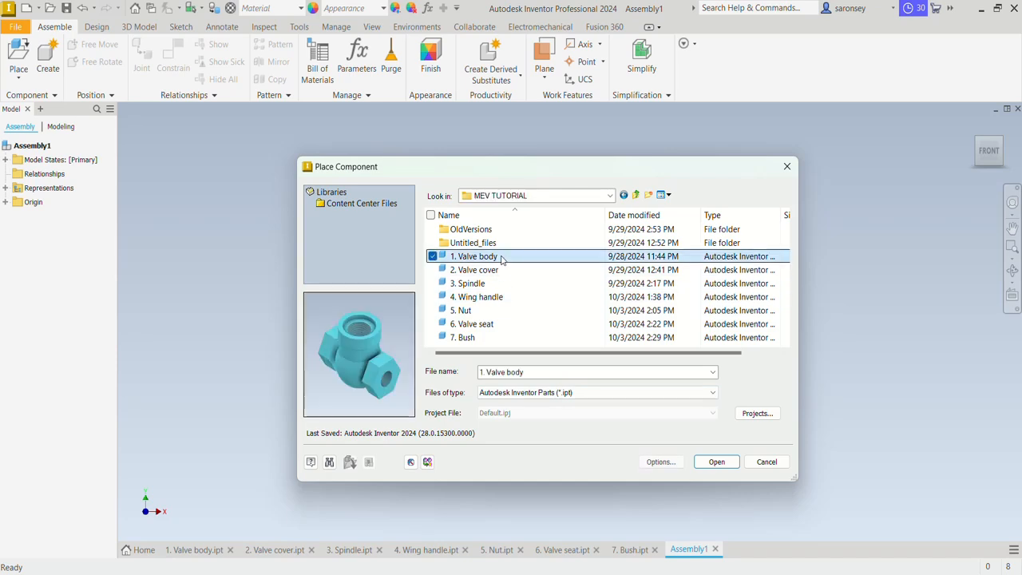
{"action": "left_click", "coordinate": [716, 464]}
{"action": "scroll", "coordinate": [715, 465], "scroll_direction": "down", "scroll_amount": 4}
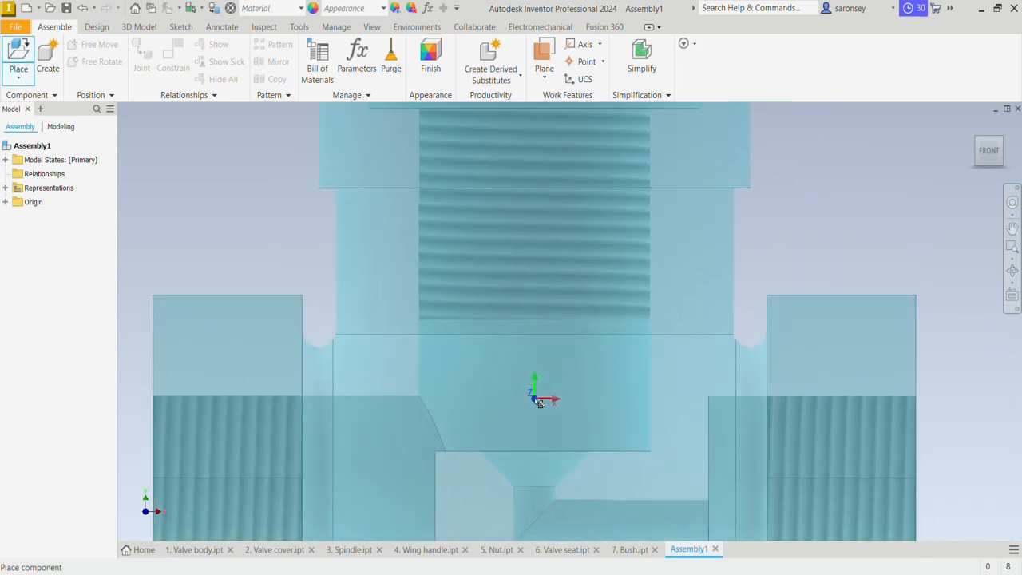
{"action": "right_click", "coordinate": [564, 329]}
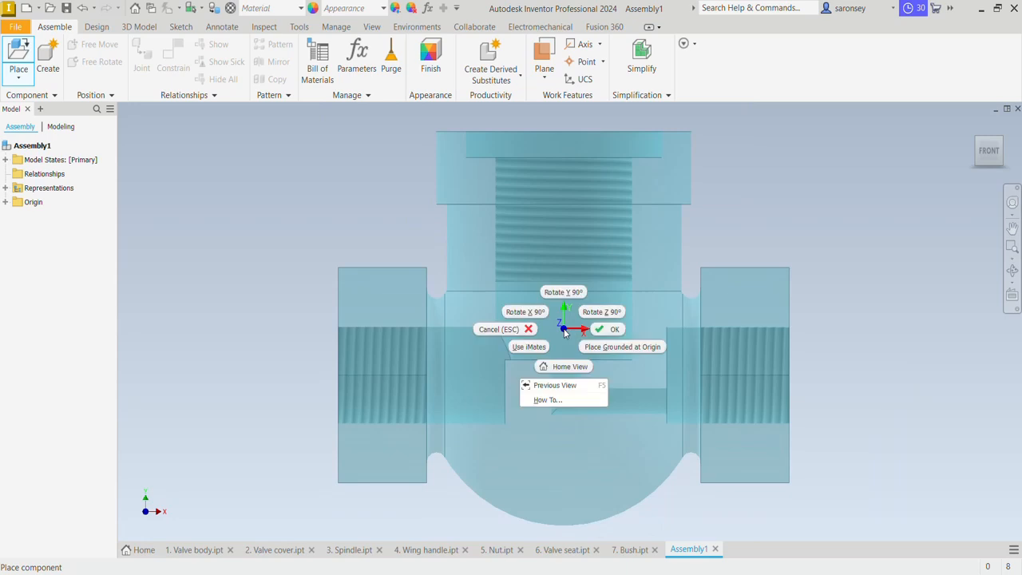
{"action": "left_click", "coordinate": [602, 348]}
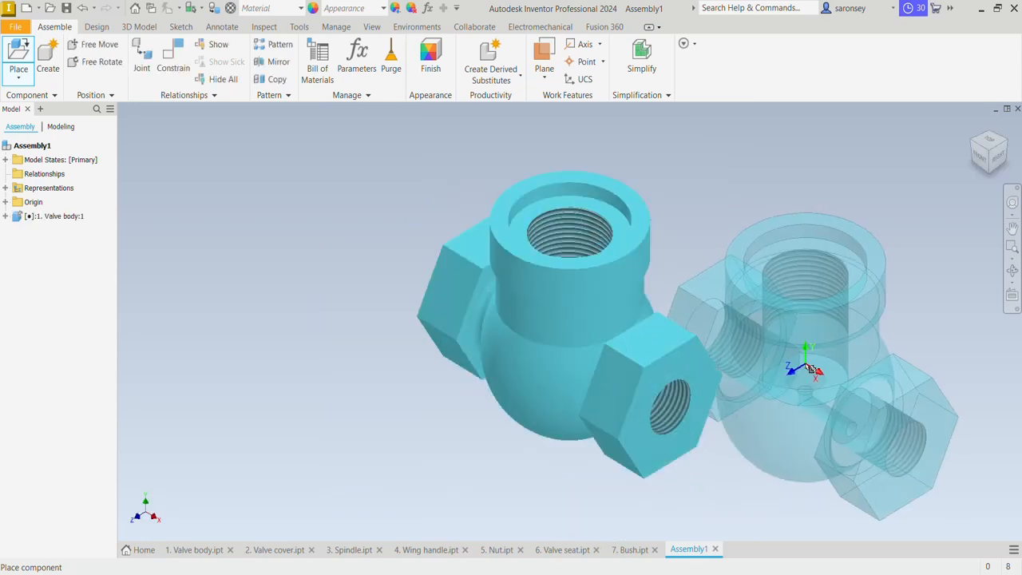
{"action": "key", "text": "Escape"}
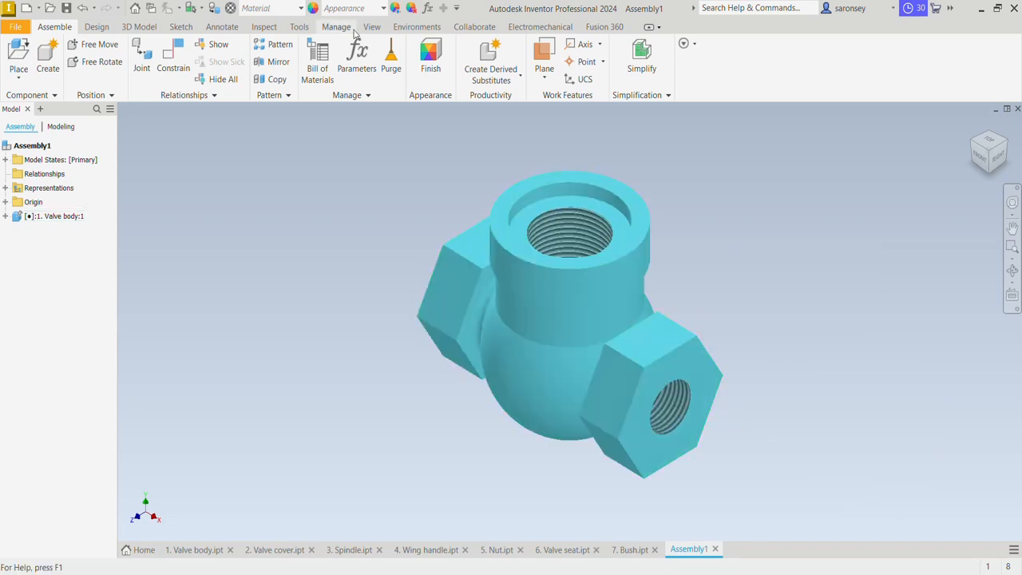
Change the assembly's visual style to Shaded with Edges
{"action": "left_click", "coordinate": [372, 26]}
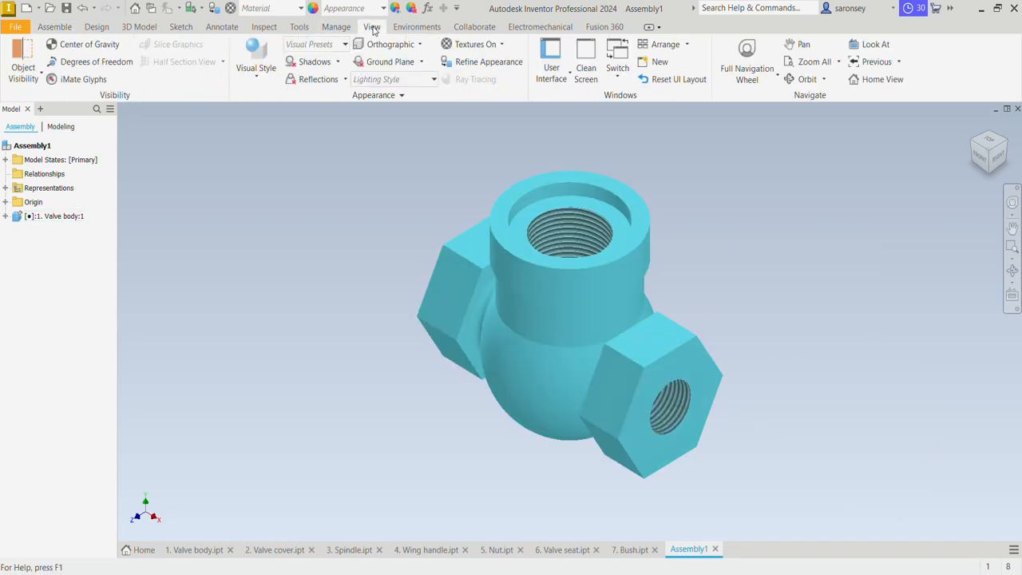
{"action": "left_click", "coordinate": [251, 80]}
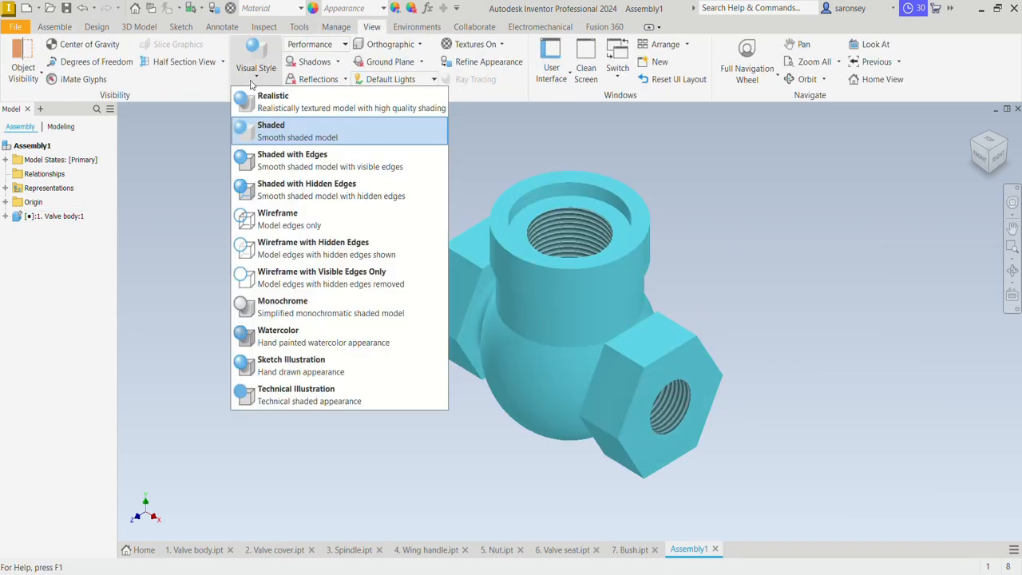
{"action": "left_click", "coordinate": [317, 157]}
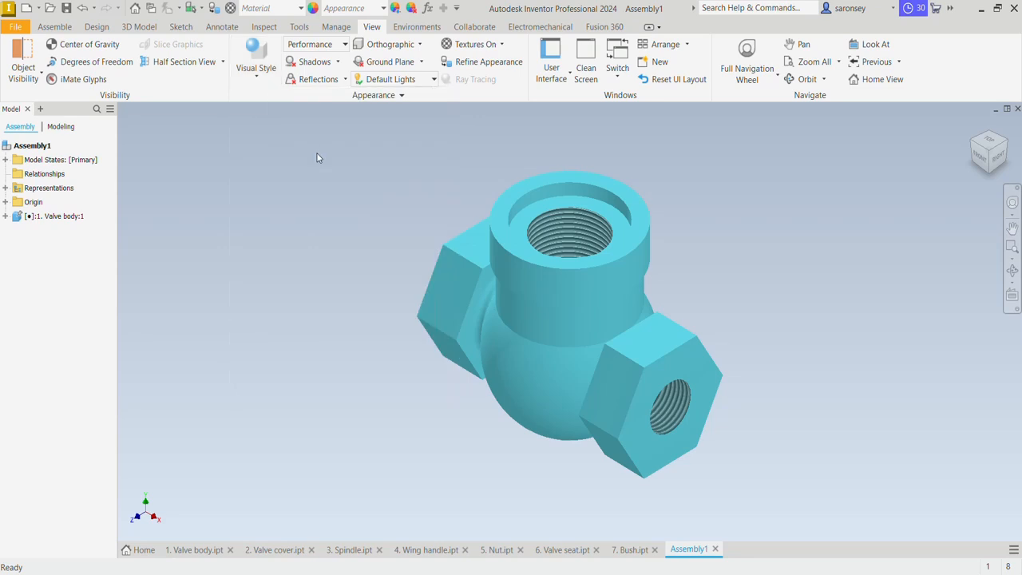
{"action": "middle_click_drag", "start_coordinate": [782, 253], "coordinate": [769, 284]}
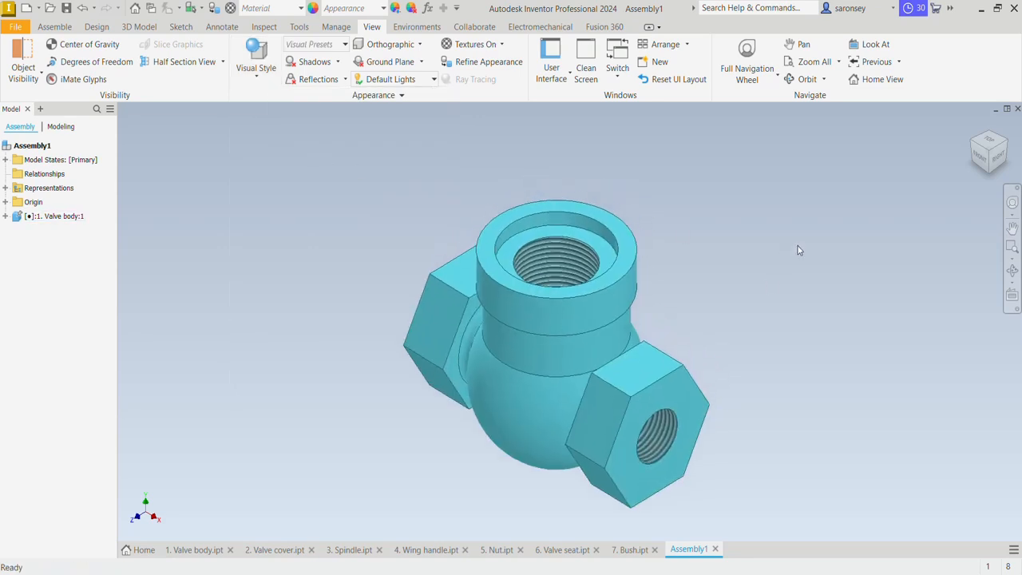
Place one instance of "2. Valve cover" in the free space beside the valve body's upper end
{"action": "left_click", "coordinate": [54, 26]}
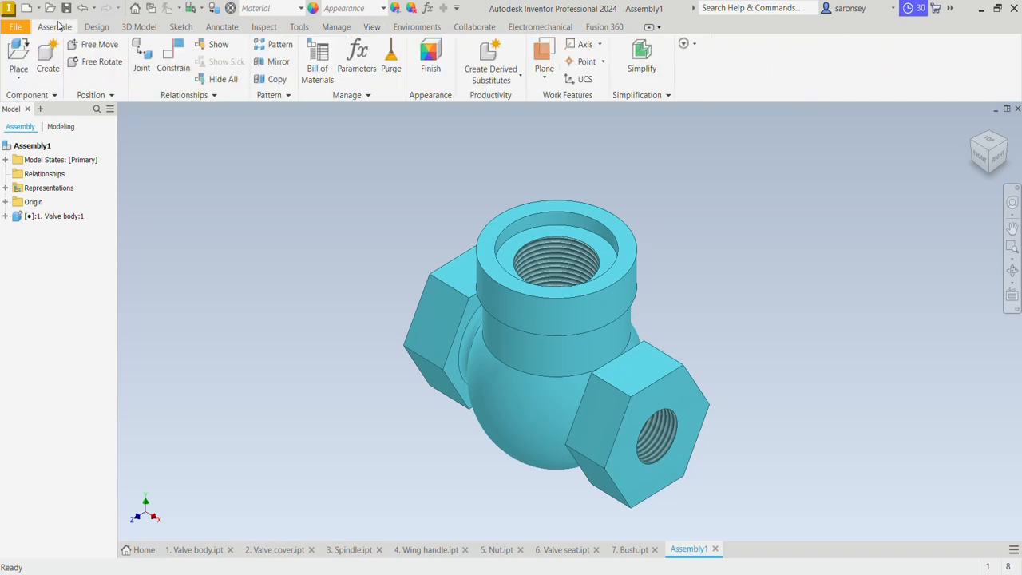
{"action": "left_click", "coordinate": [18, 54]}
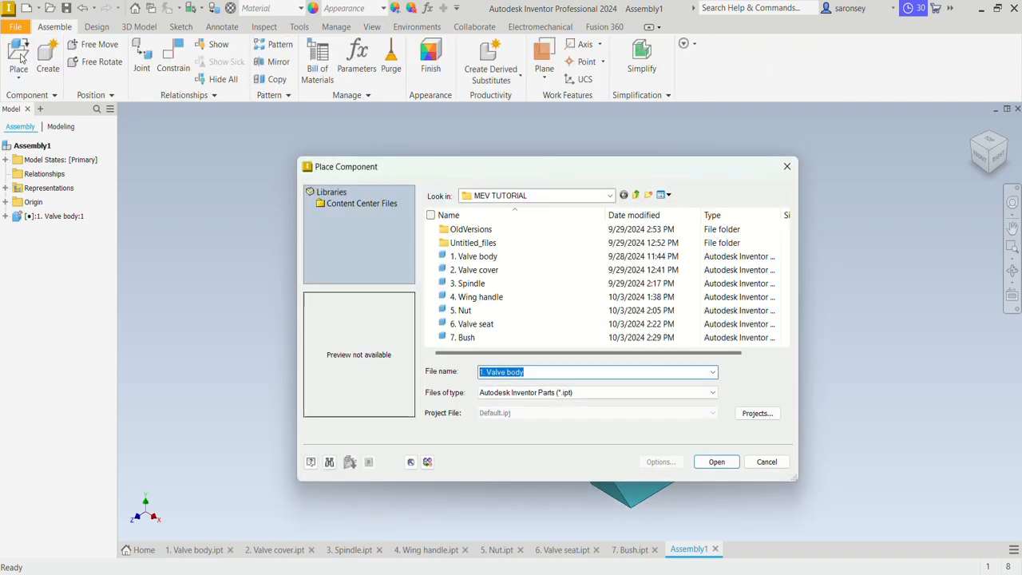
{"action": "left_click", "coordinate": [518, 270]}
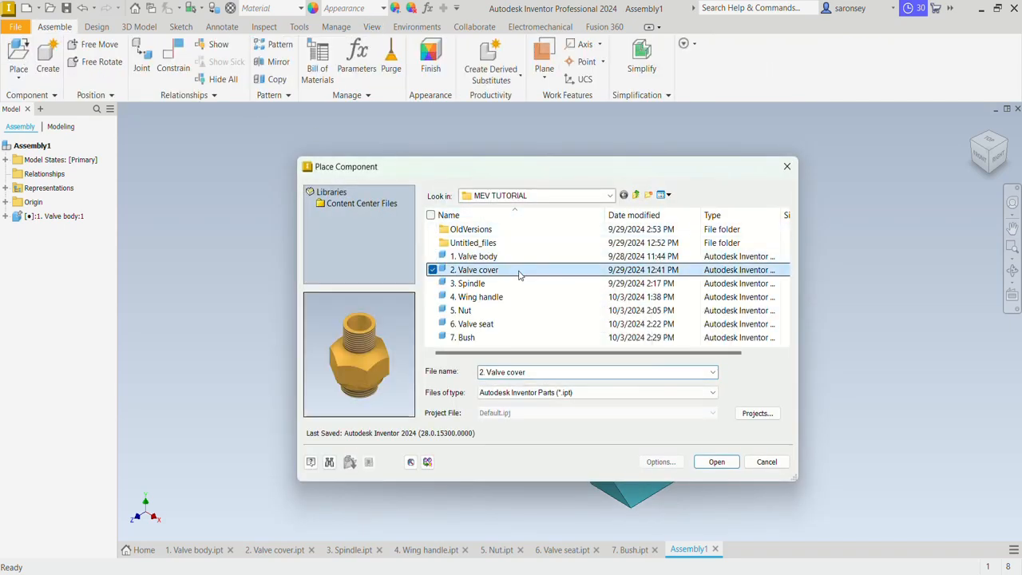
{"action": "left_click", "coordinate": [716, 461]}
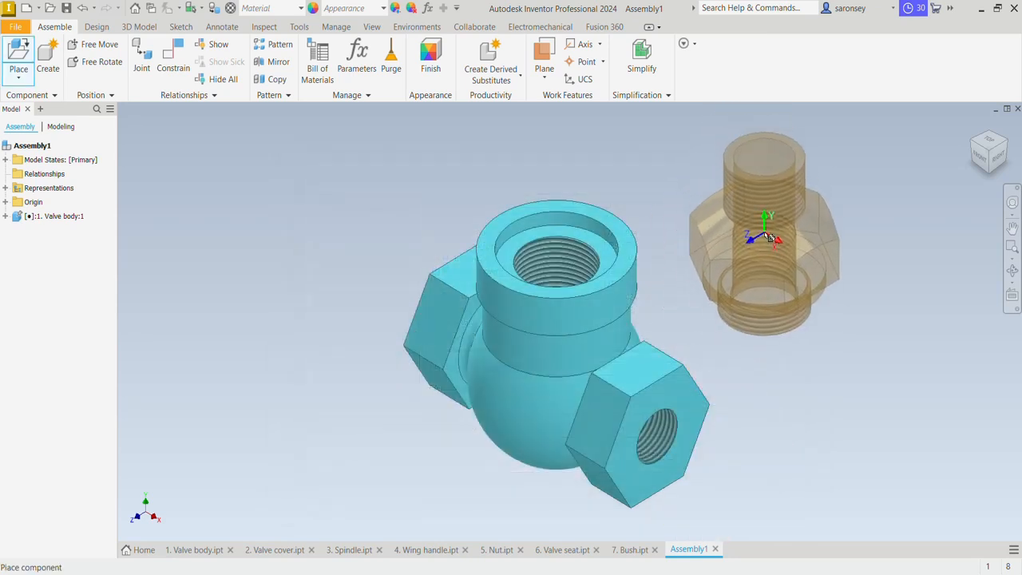
{"action": "left_click", "coordinate": [773, 241]}
{"action": "key", "text": "Escape"}
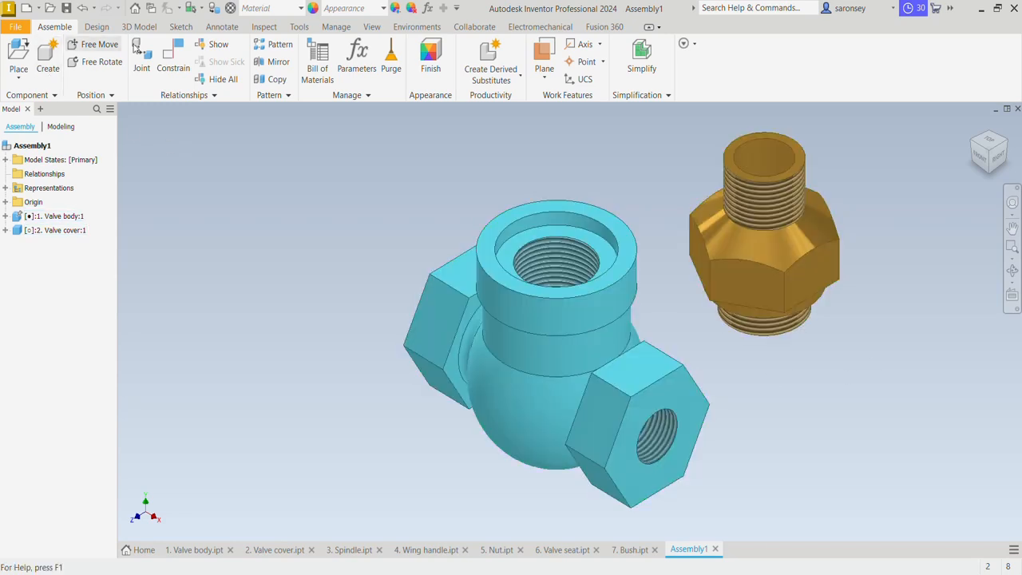
Mate the valve cover's axis to the valve body's threaded bore axis, and slide the cover up clear of the body
{"action": "left_click", "coordinate": [169, 53]}
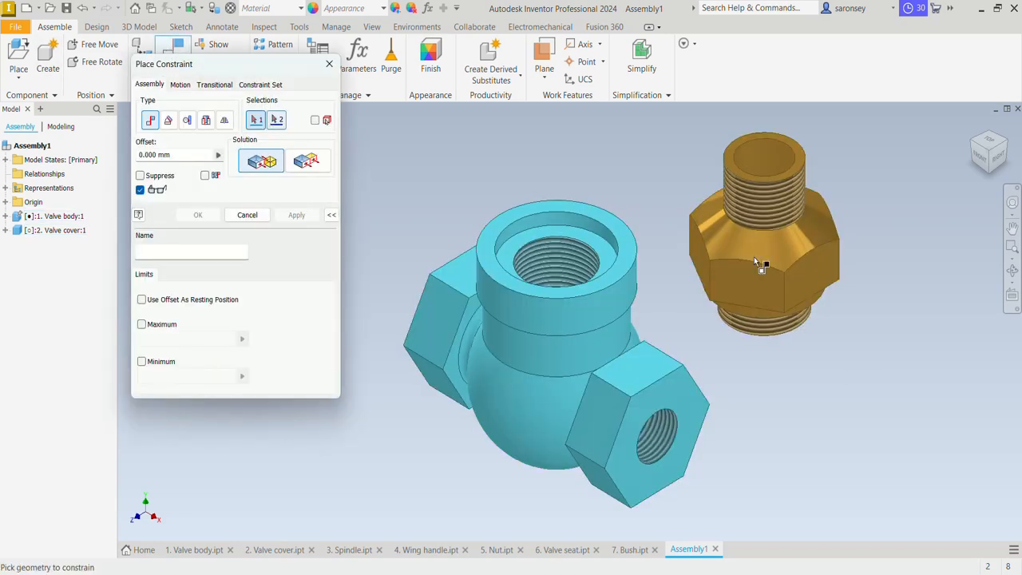
{"action": "left_click", "coordinate": [775, 220]}
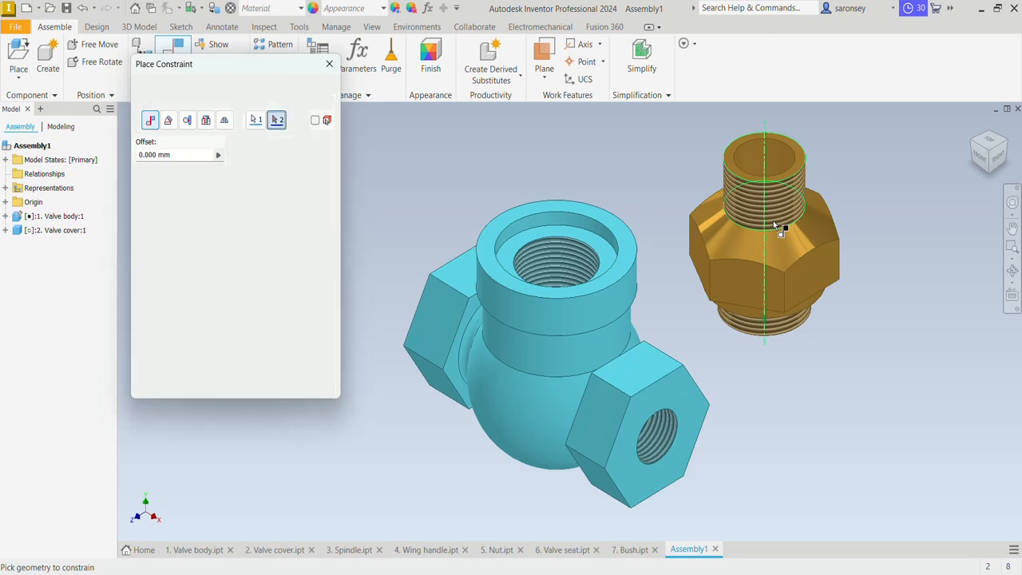
{"action": "left_click", "coordinate": [559, 261]}
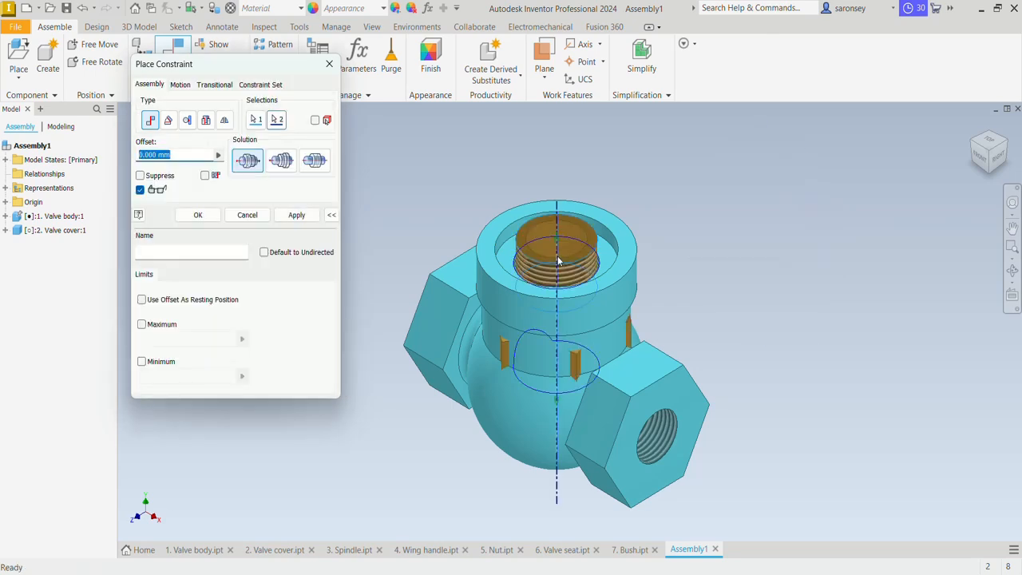
{"action": "left_click", "coordinate": [295, 215]}
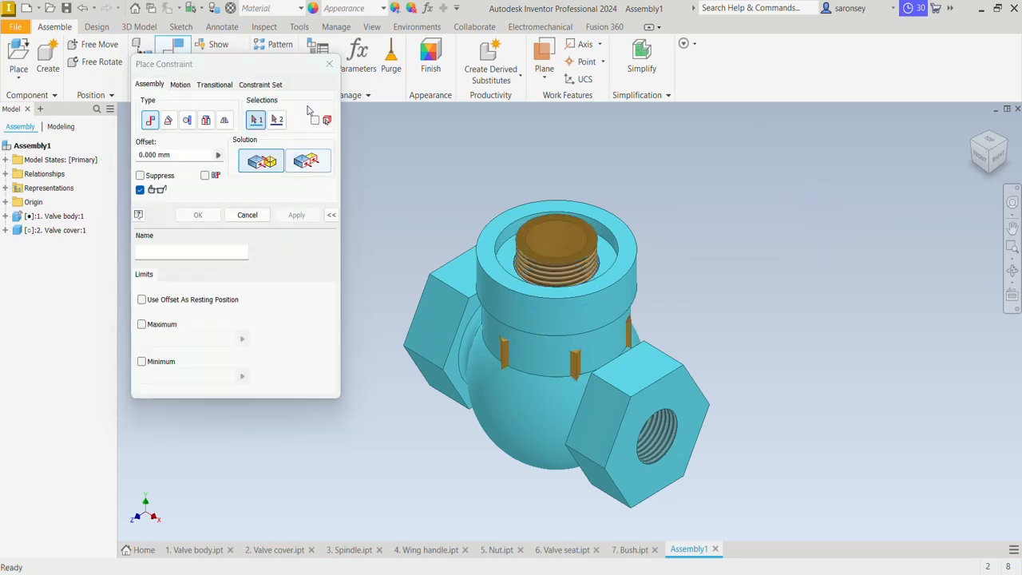
{"action": "key", "text": "Escape"}
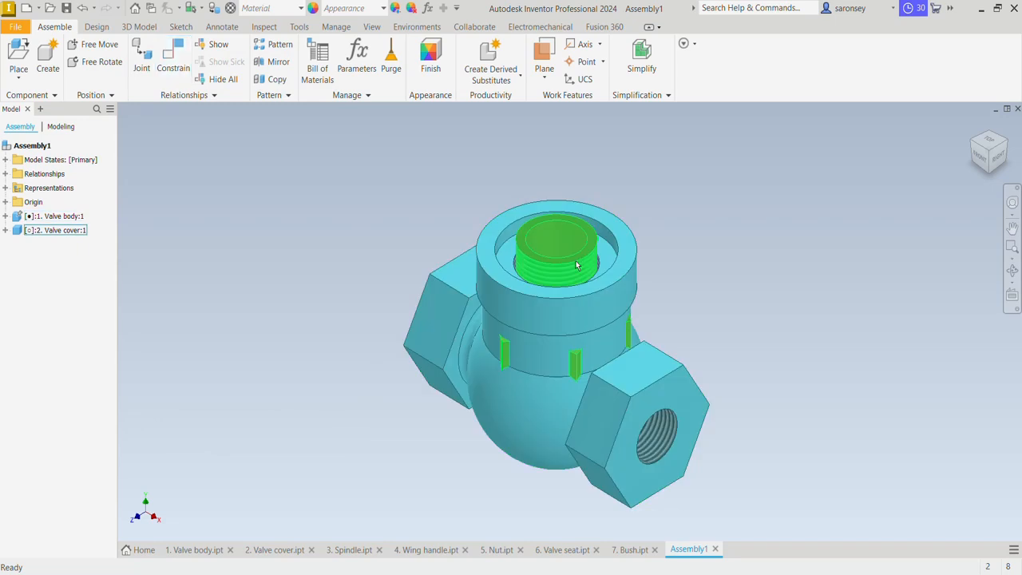
{"action": "left_click_drag", "start_coordinate": [579, 266], "coordinate": [545, 64]}
{"action": "middle_click_drag", "start_coordinate": [545, 112], "coordinate": [539, 142]}
{"action": "key", "text": "Escape"}
Mate the underside of the valve cover's hexagon to the valve body's upper rim face with a 0 mm offset
{"action": "left_click", "coordinate": [180, 49]}
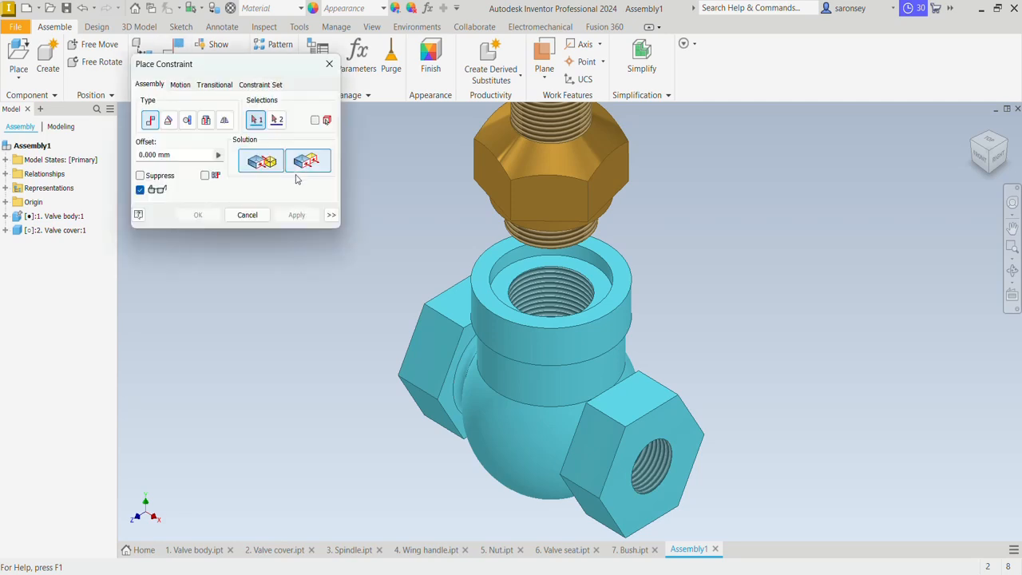
{"action": "middle_click_drag", "start_coordinate": [694, 238], "coordinate": [695, 296]}
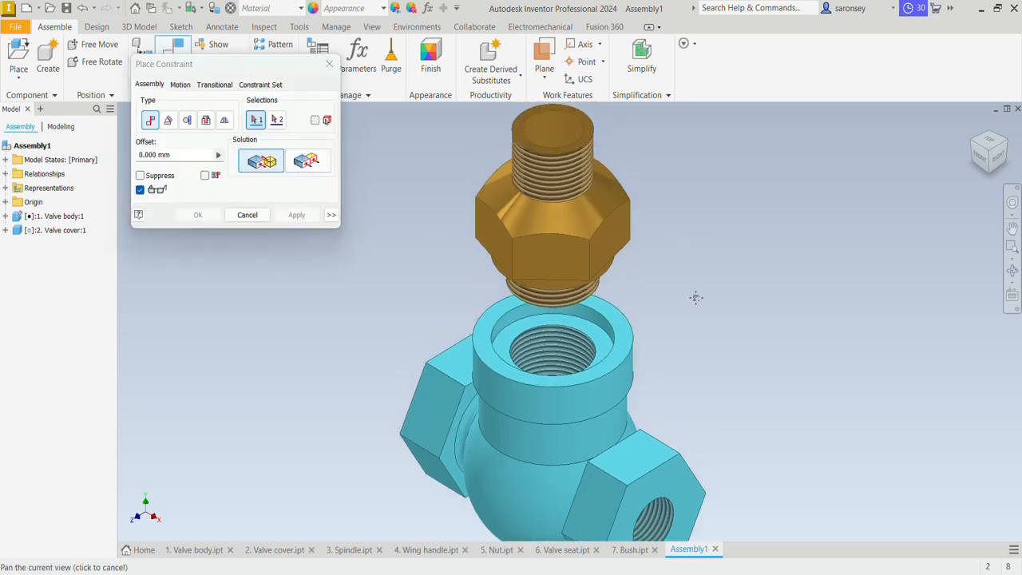
{"action": "left_click", "coordinate": [482, 329]}
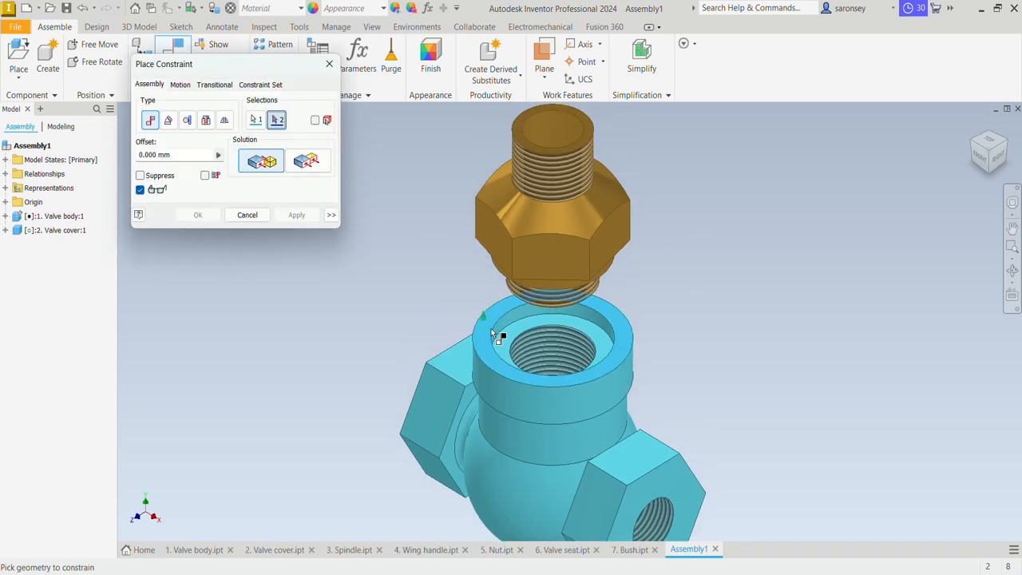
{"action": "scroll", "coordinate": [492, 329], "scroll_direction": "down", "scroll_amount": 3}
{"action": "middle_click_drag", "start_coordinate": [500, 328], "coordinate": [492, 278], "text": "shift"}
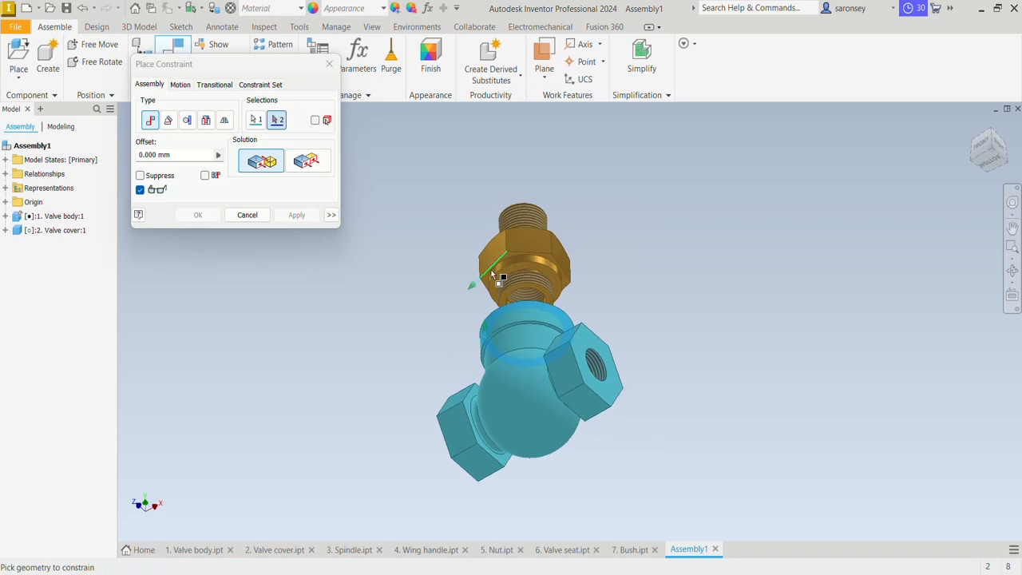
{"action": "scroll", "coordinate": [491, 276], "scroll_direction": "up", "scroll_amount": 3}
{"action": "left_click", "coordinate": [480, 286]}
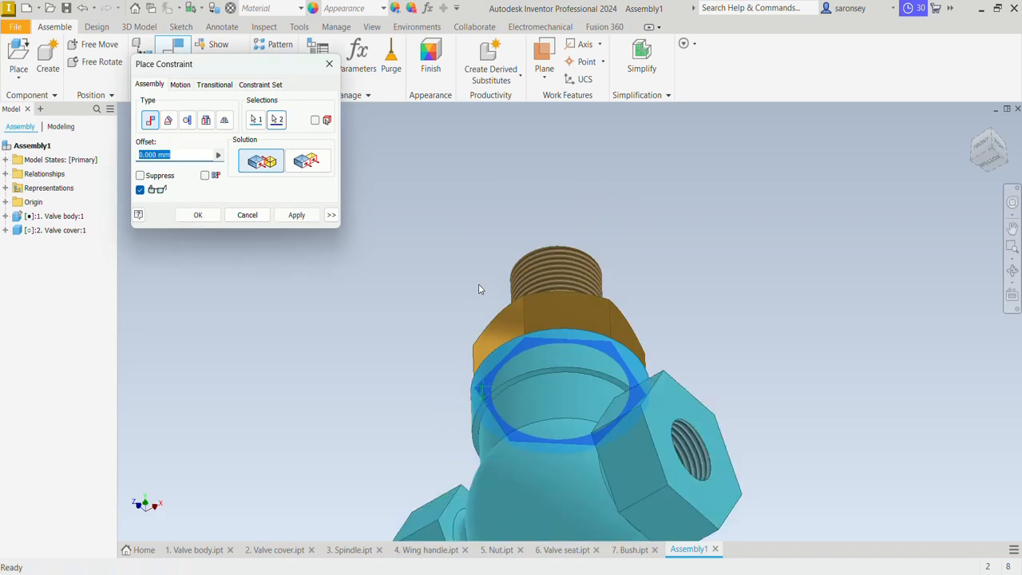
{"action": "scroll", "coordinate": [478, 283], "scroll_direction": "down", "scroll_amount": 3}
{"action": "left_click", "coordinate": [296, 215]}
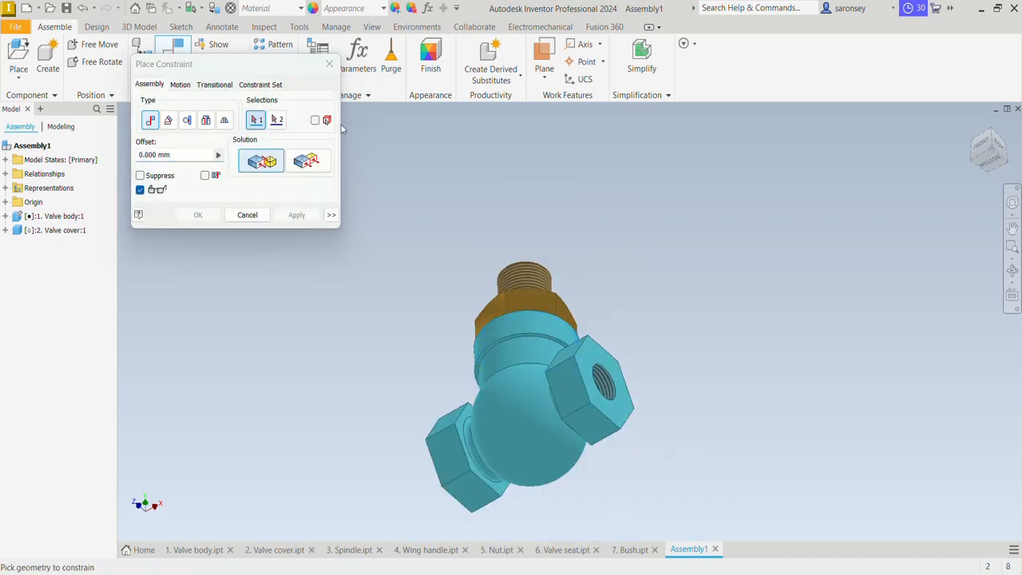
{"action": "left_click", "coordinate": [973, 125]}
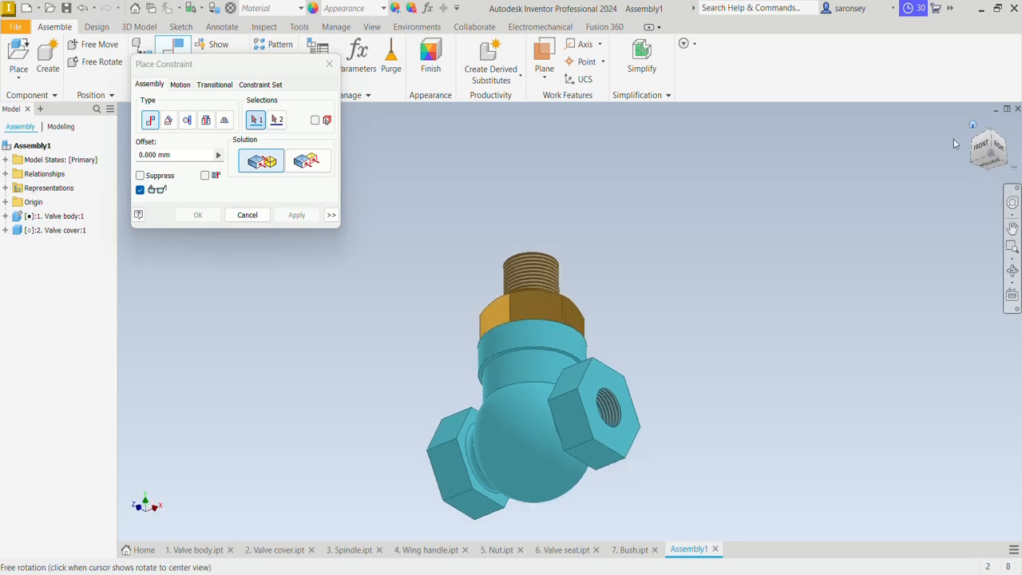
{"action": "left_click", "coordinate": [329, 64]}
Lock the valve cover's rotation by mating its XY plane to the assembly's XY plane with a 0 mm offset, and test the cover for movement
{"action": "left_click_drag", "start_coordinate": [600, 303], "coordinate": [663, 289]}
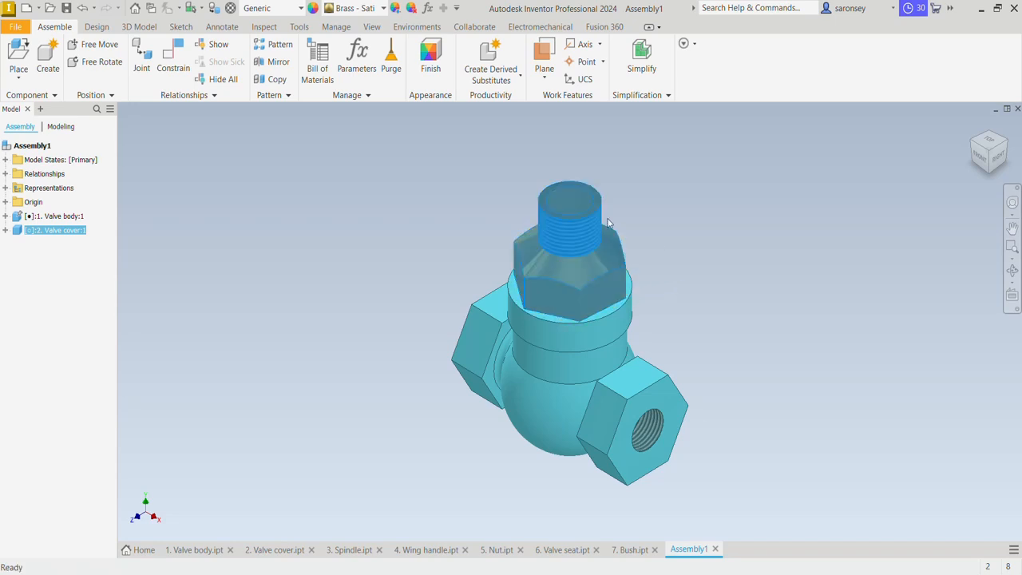
{"action": "left_click", "coordinate": [199, 189]}
{"action": "left_click", "coordinate": [171, 58]}
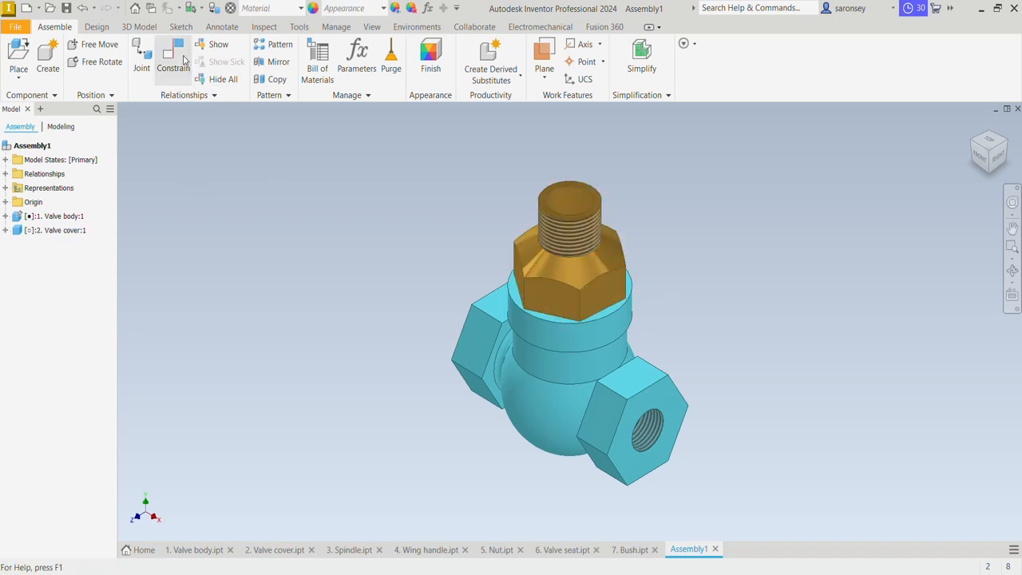
{"action": "left_click", "coordinate": [6, 230]}
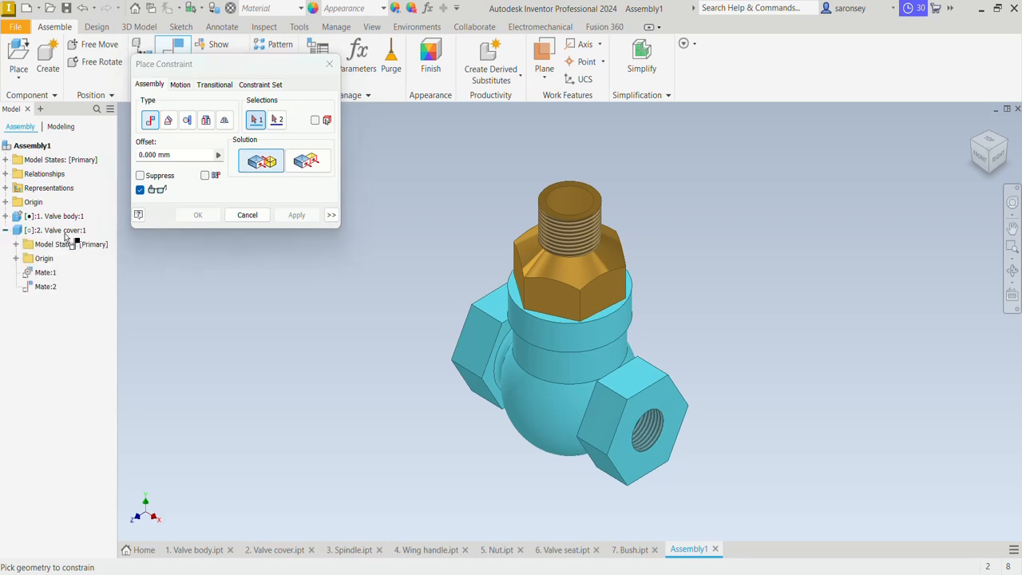
{"action": "left_click", "coordinate": [16, 258]}
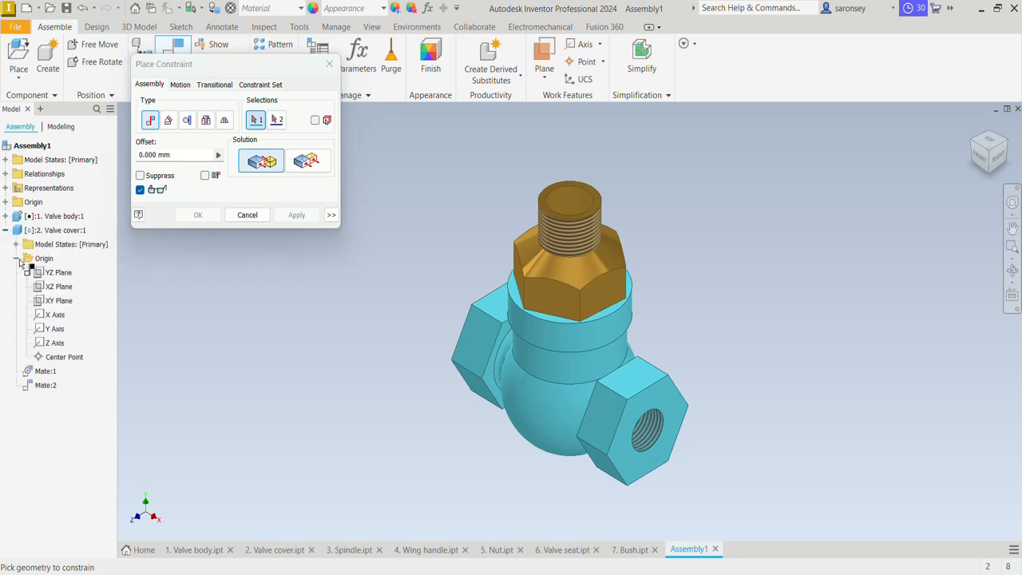
{"action": "left_click", "coordinate": [63, 301]}
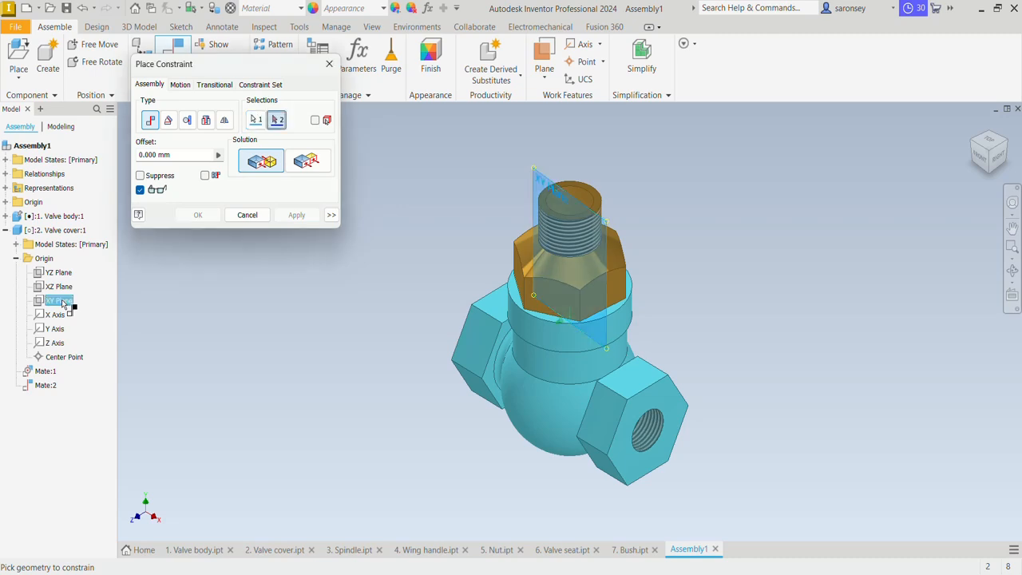
{"action": "left_click", "coordinate": [6, 203]}
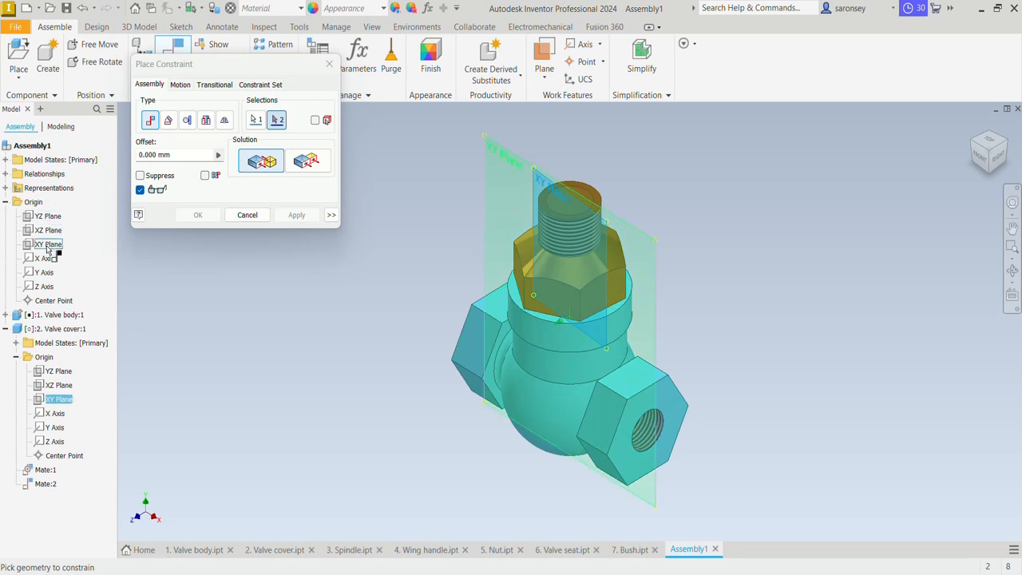
{"action": "left_click", "coordinate": [47, 245]}
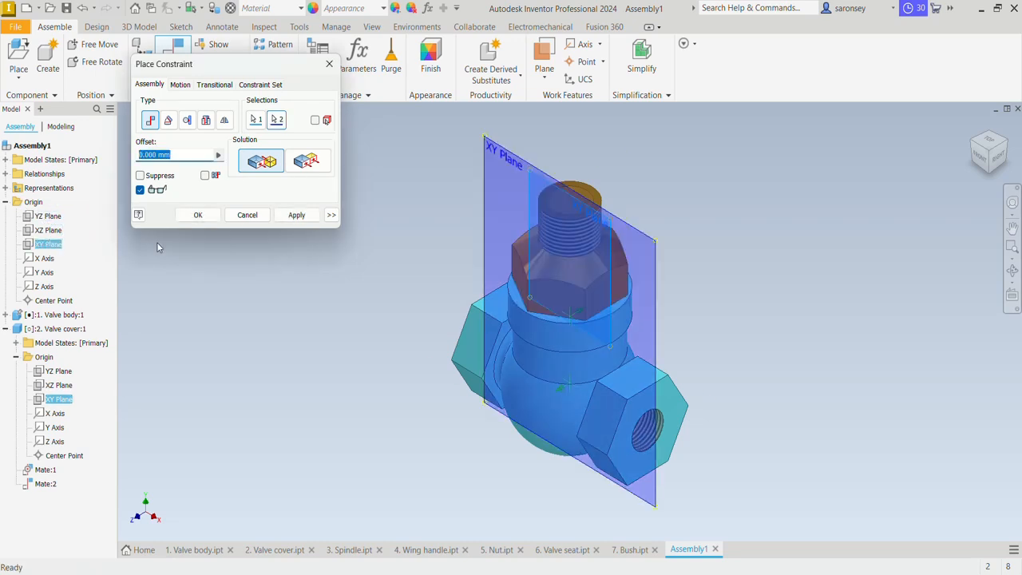
{"action": "left_click", "coordinate": [296, 215]}
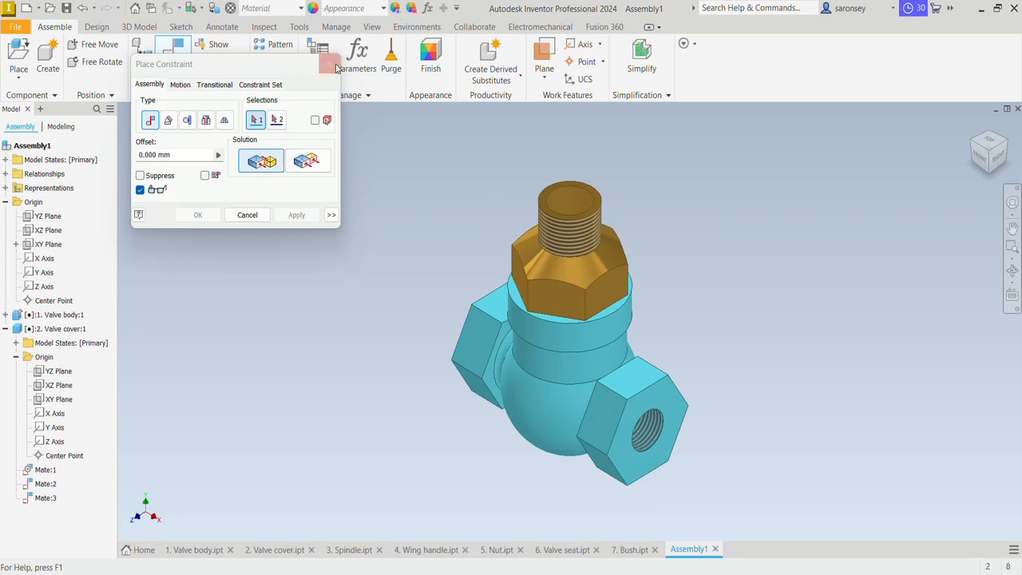
{"action": "left_click", "coordinate": [335, 66]}
{"action": "left_click", "coordinate": [596, 286]}
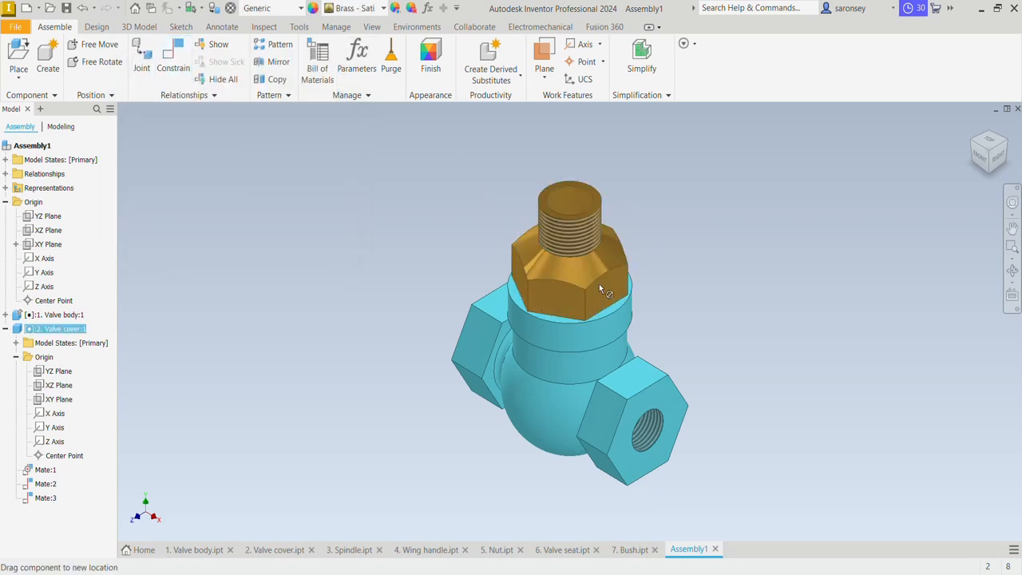
{"action": "left_click_drag", "start_coordinate": [599, 285], "coordinate": [561, 290]}
{"action": "left_click", "coordinate": [882, 275]}
Place one instance of "6. Valve seat" from the MEV TUTORIAL folder in the free space beside the valve cover
{"action": "scroll", "coordinate": [881, 275], "scroll_direction": "down", "scroll_amount": 2}
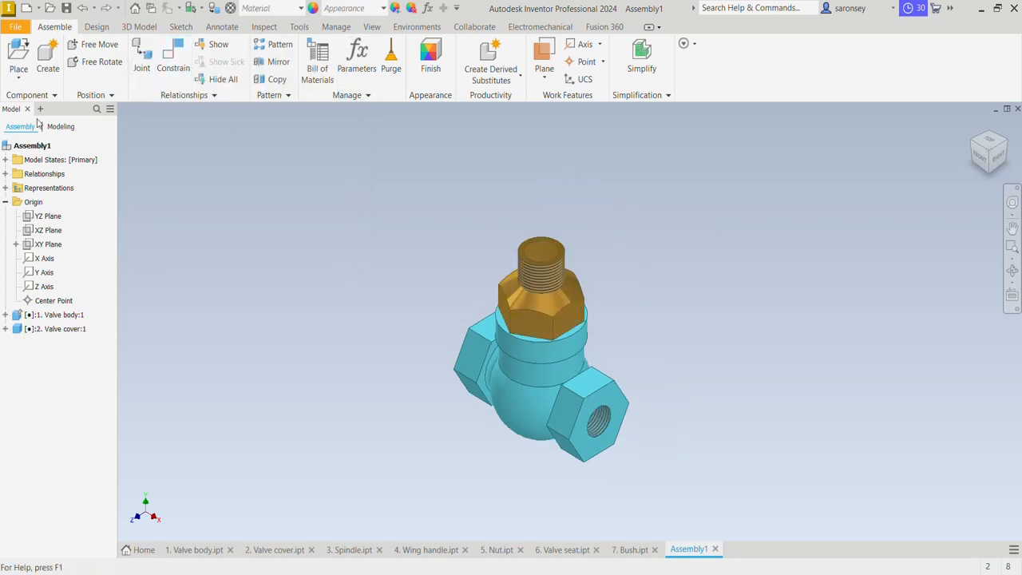
{"action": "left_click", "coordinate": [18, 54]}
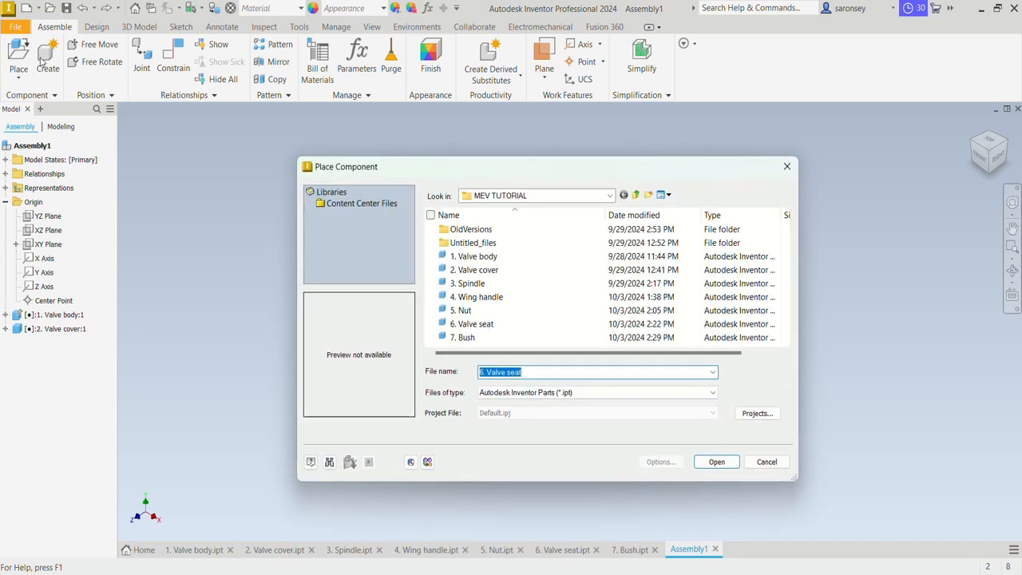
{"action": "left_click", "coordinate": [523, 323]}
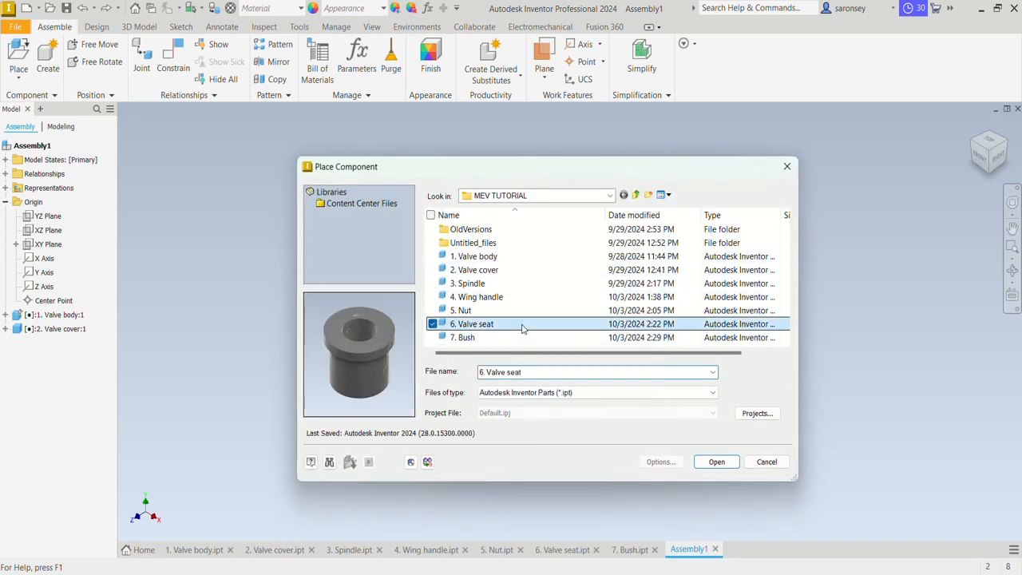
{"action": "left_click", "coordinate": [717, 461]}
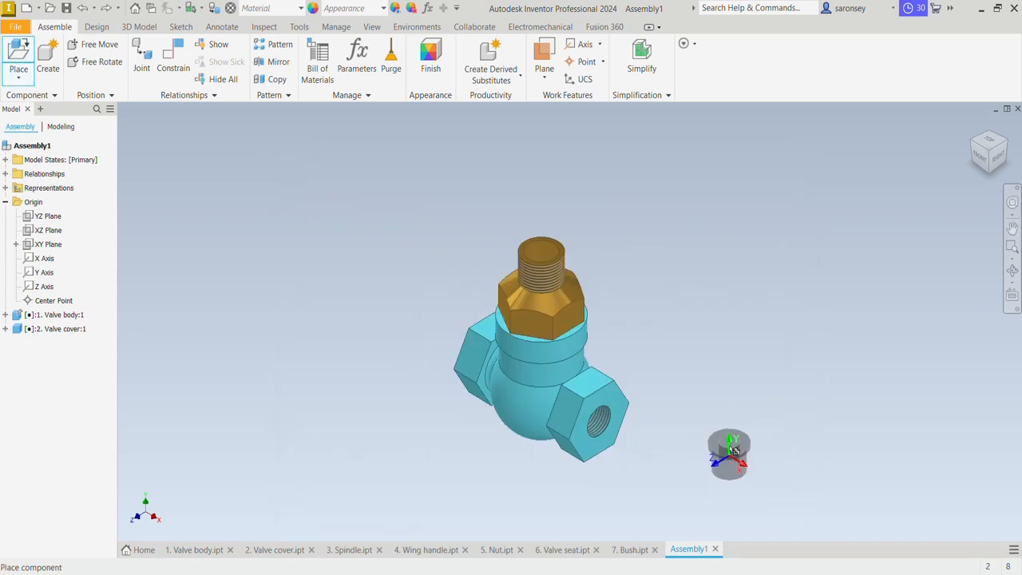
{"action": "left_click", "coordinate": [670, 246]}
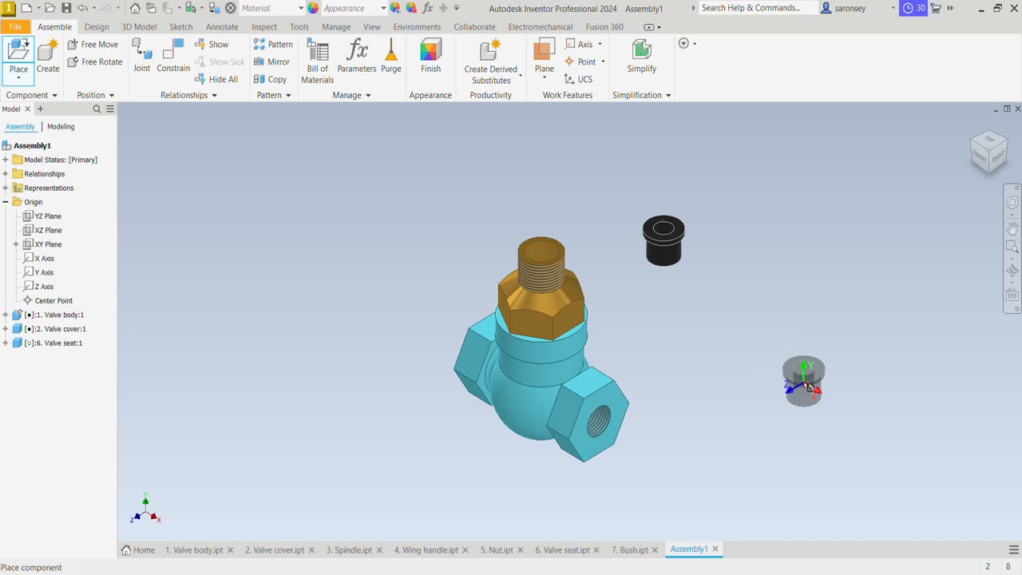
{"action": "key", "text": "Escape"}
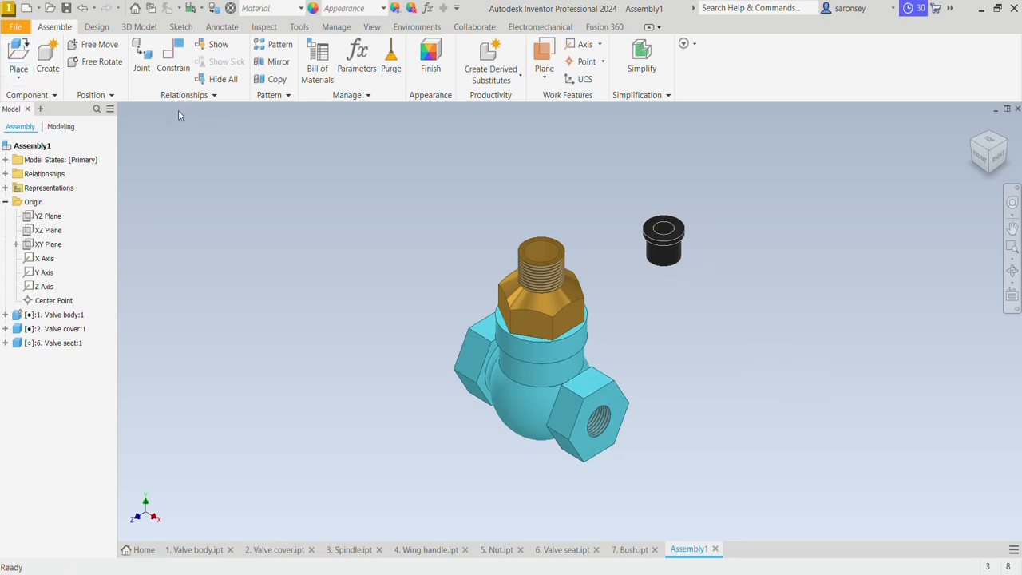
Mate the valve seat's bore axis to the valve cover's bore axis, and slide the seat up clear of the cover
{"action": "scroll", "coordinate": [683, 229], "scroll_direction": "up", "scroll_amount": 5}
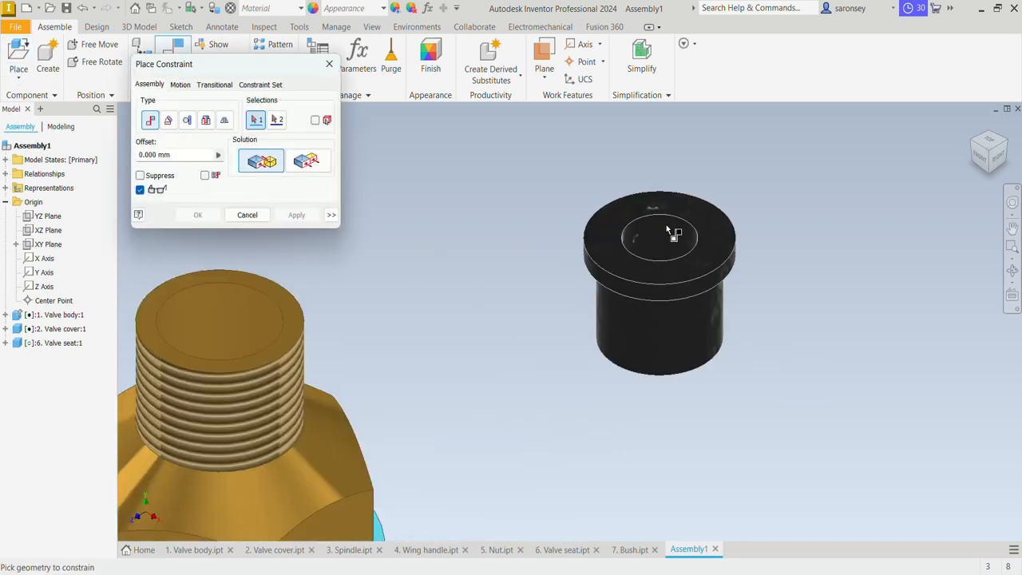
{"action": "left_click", "coordinate": [665, 245]}
{"action": "scroll", "coordinate": [665, 245], "scroll_direction": "down", "scroll_amount": 3}
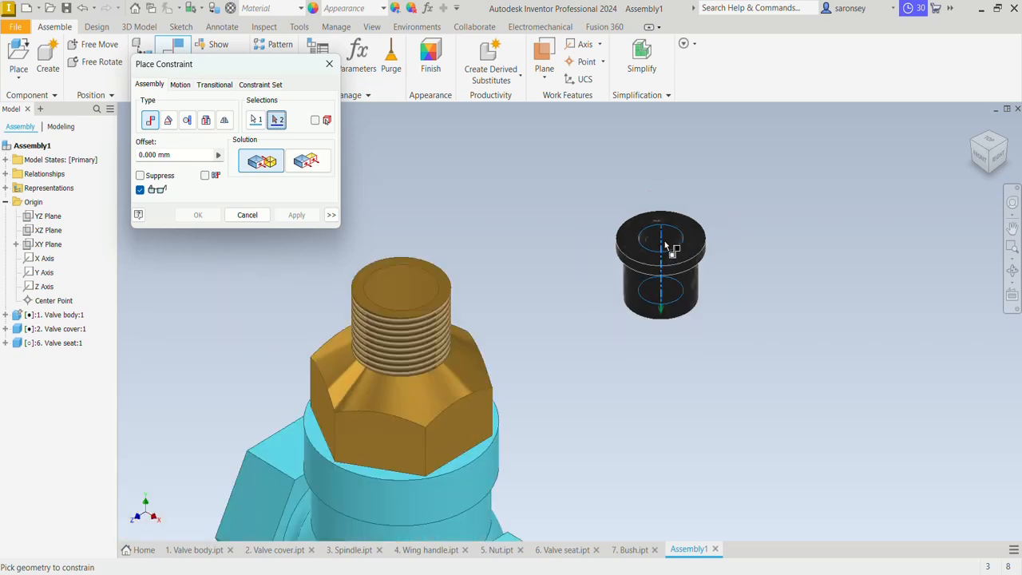
{"action": "left_click", "coordinate": [407, 280]}
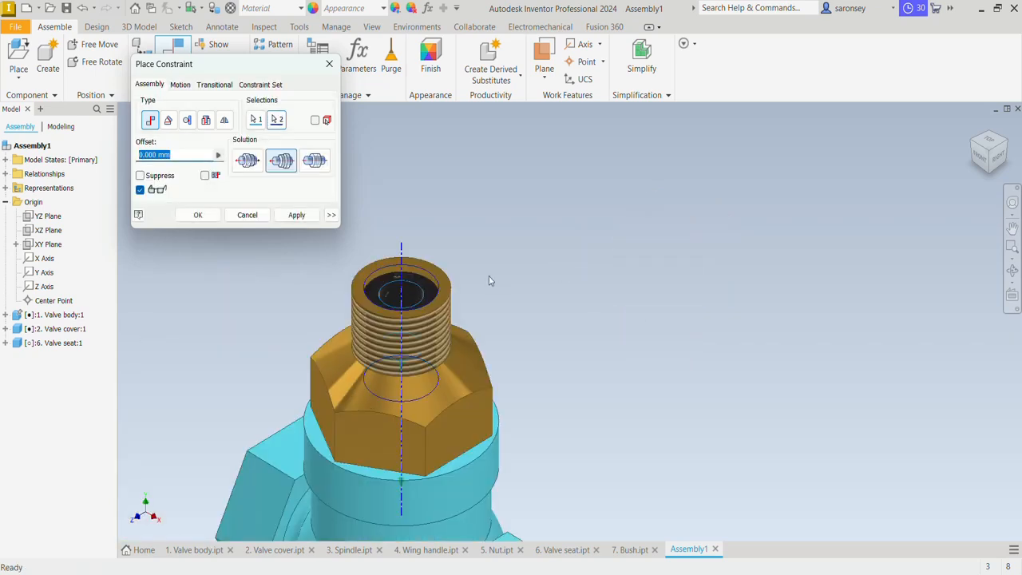
{"action": "left_click", "coordinate": [296, 214]}
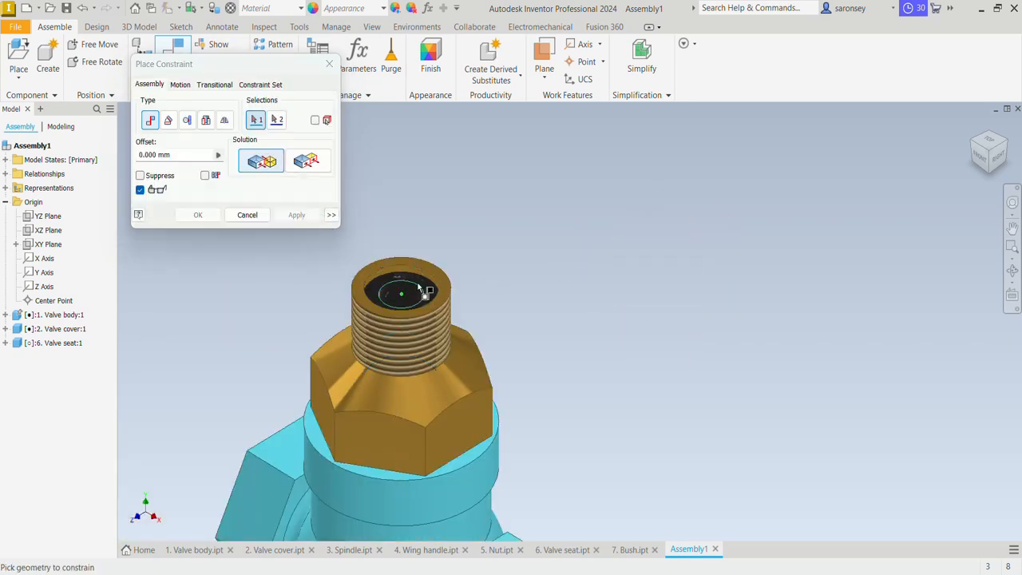
{"action": "left_click", "coordinate": [329, 64]}
{"action": "left_click_drag", "start_coordinate": [417, 278], "coordinate": [416, 157]}
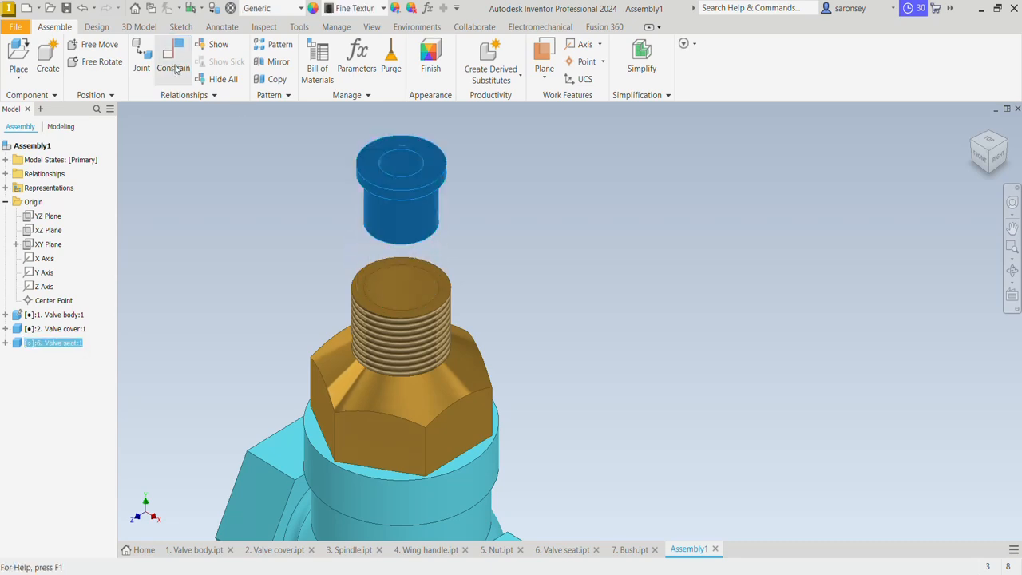
Mate the underside of the valve seat's flange to the valve cover's upper rim face with a 0 mm offset
{"action": "left_click", "coordinate": [180, 66]}
{"action": "middle_click_drag", "start_coordinate": [556, 289], "coordinate": [759, 285]}
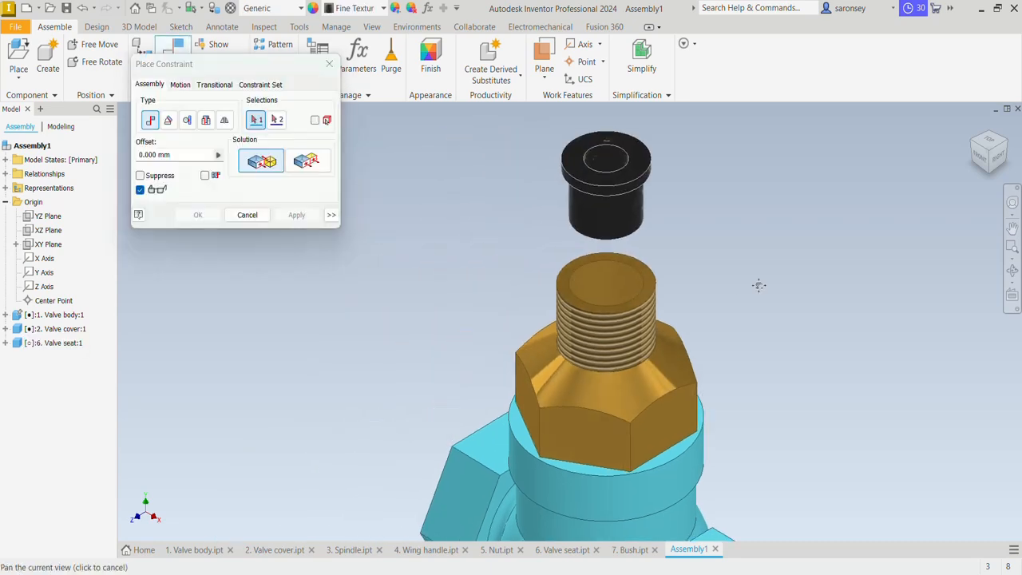
{"action": "left_click", "coordinate": [649, 277]}
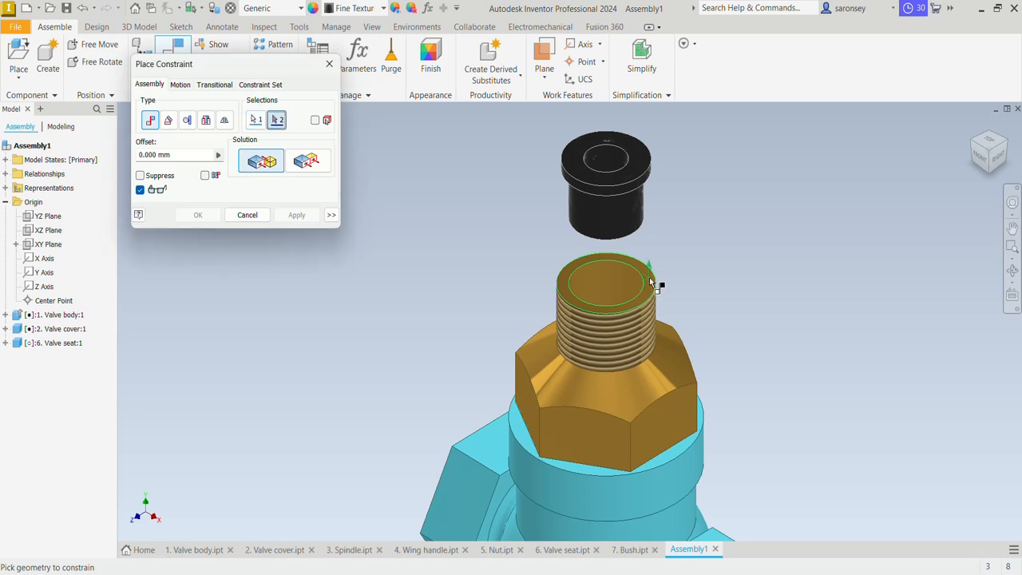
{"action": "middle_click_drag", "start_coordinate": [713, 295], "coordinate": [707, 198], "text": "shift"}
{"action": "scroll", "coordinate": [587, 158], "scroll_direction": "up", "scroll_amount": 5}
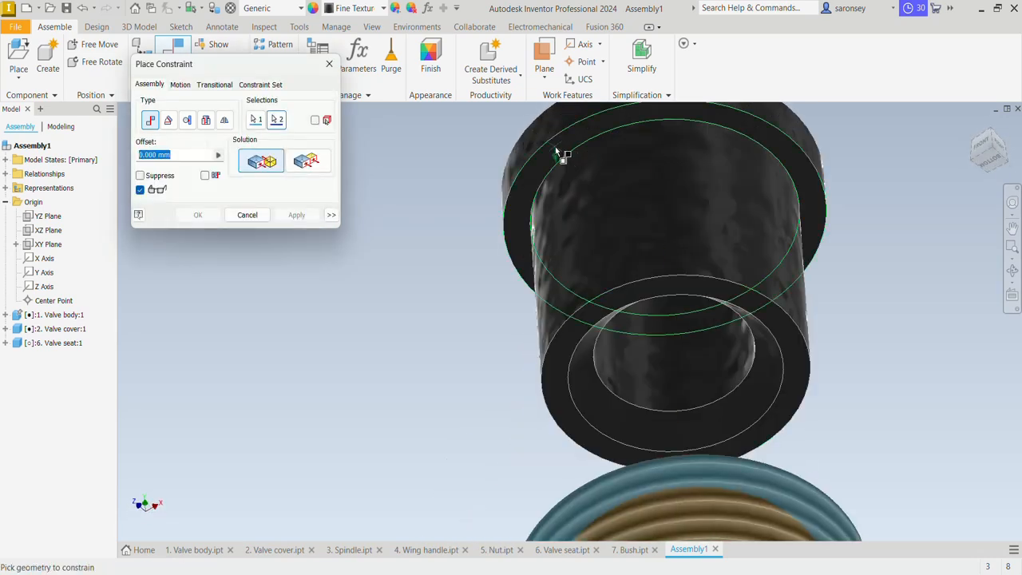
{"action": "left_click", "coordinate": [556, 152]}
{"action": "scroll", "coordinate": [563, 158], "scroll_direction": "down", "scroll_amount": 3}
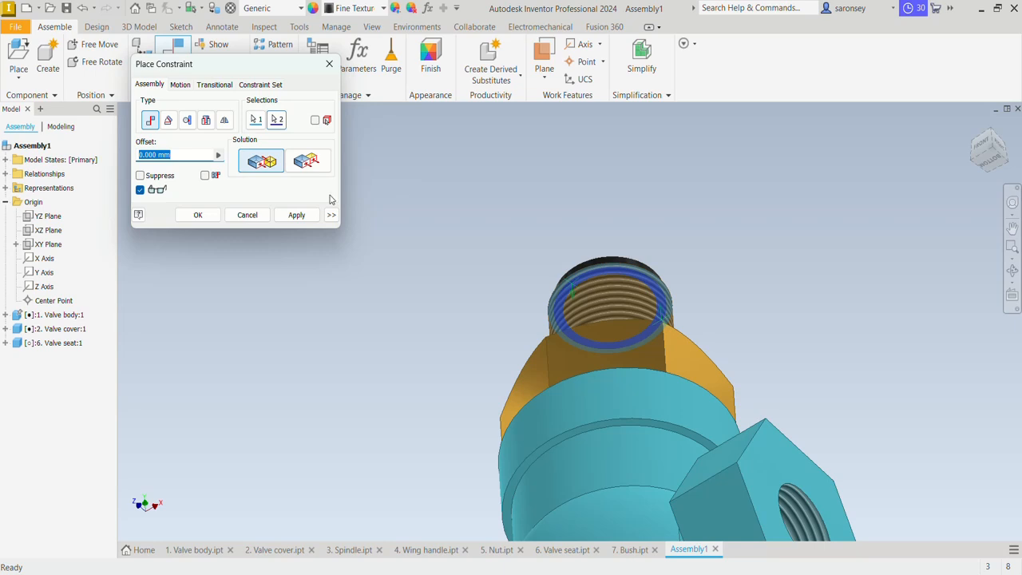
{"action": "left_click", "coordinate": [309, 214]}
{"action": "left_click", "coordinate": [972, 126]}
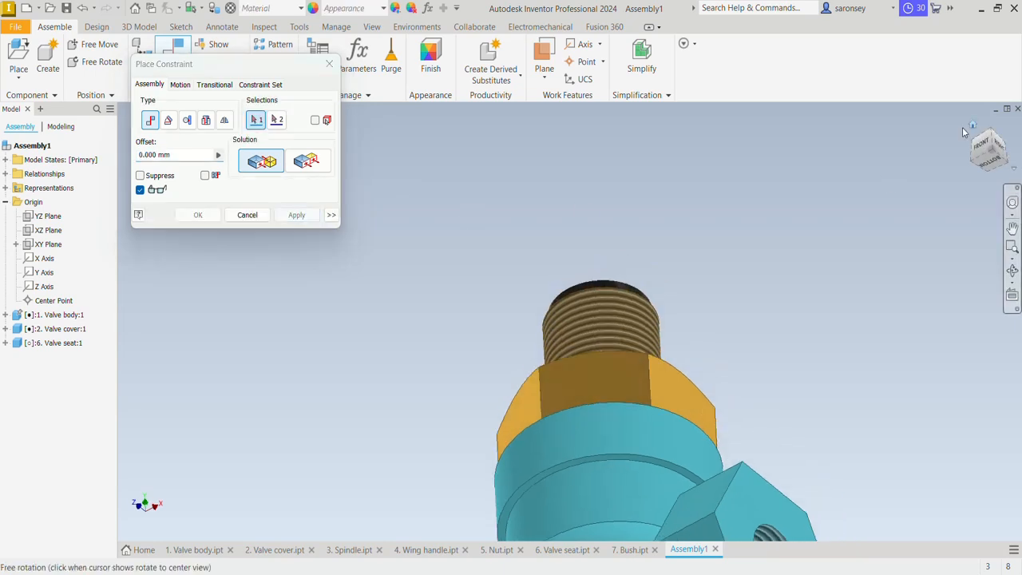
{"action": "left_click", "coordinate": [329, 63]}
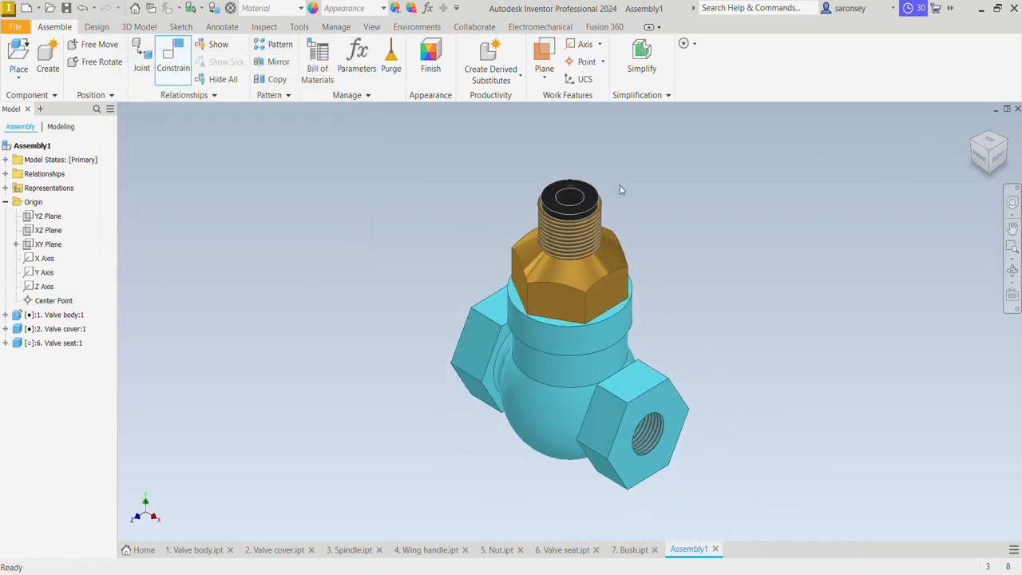
Lock the valve seat's rotation by mating the assembly's XY plane to the seat's YZ plane with a 0 mm offset, and test the seat for movement
{"action": "left_click", "coordinate": [596, 210]}
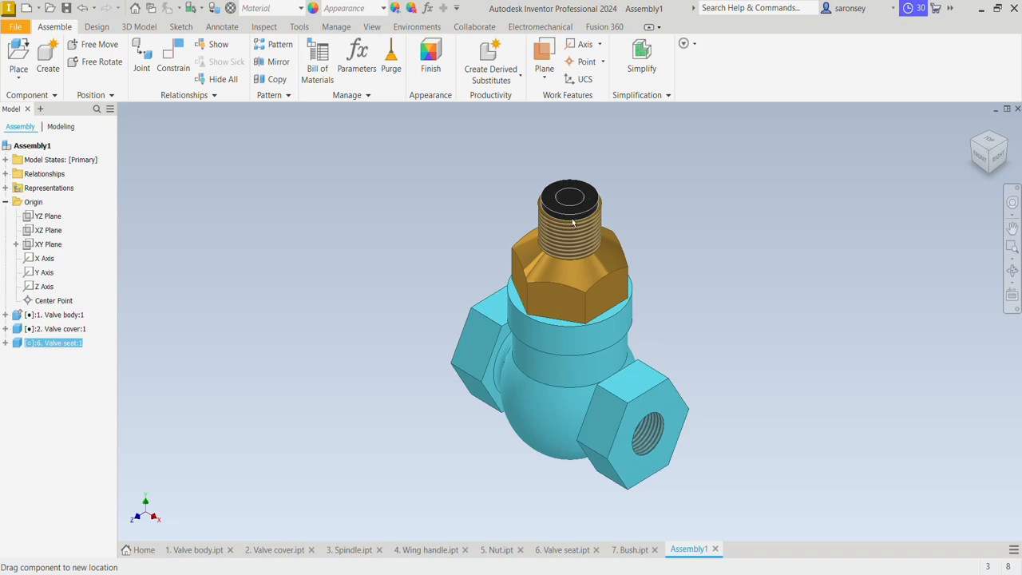
{"action": "left_click", "coordinate": [684, 218]}
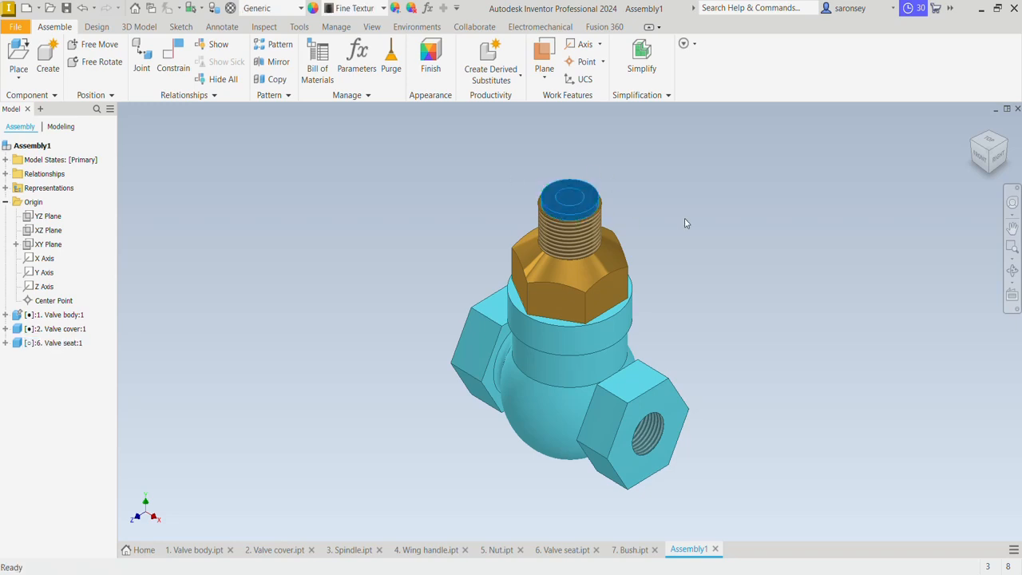
{"action": "left_click", "coordinate": [175, 58]}
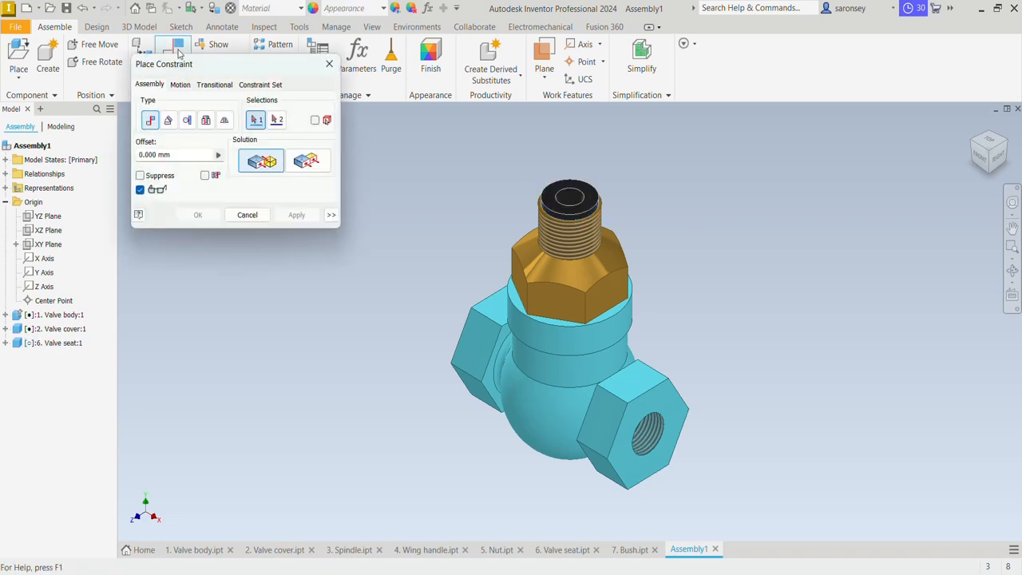
{"action": "left_click", "coordinate": [54, 247]}
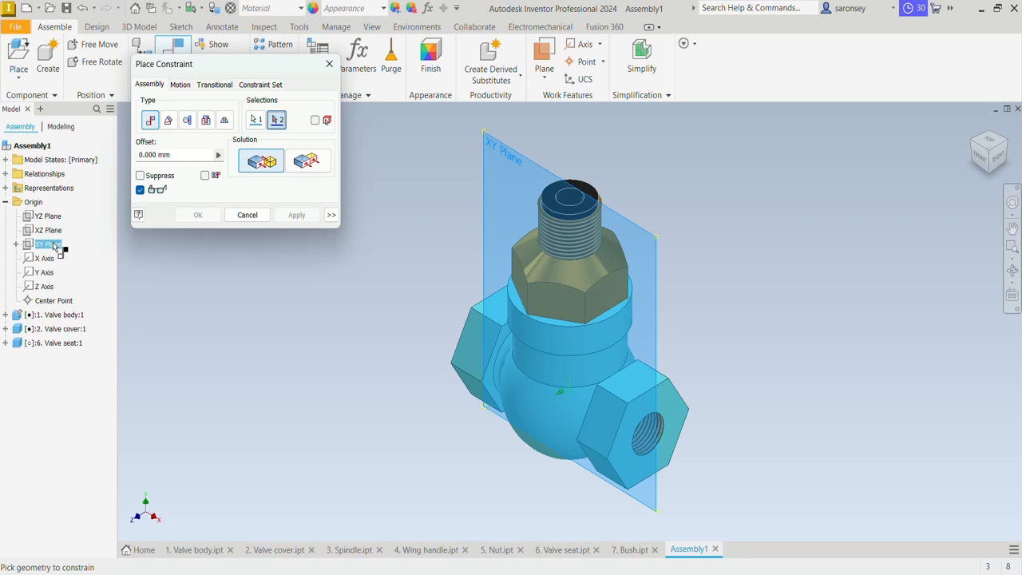
{"action": "left_click", "coordinate": [6, 343]}
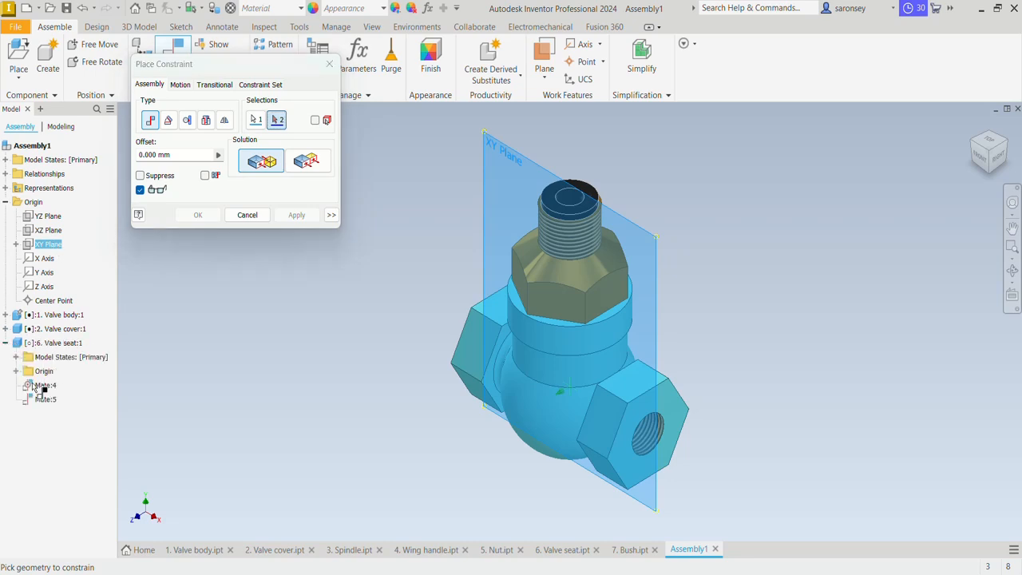
{"action": "left_click", "coordinate": [16, 371]}
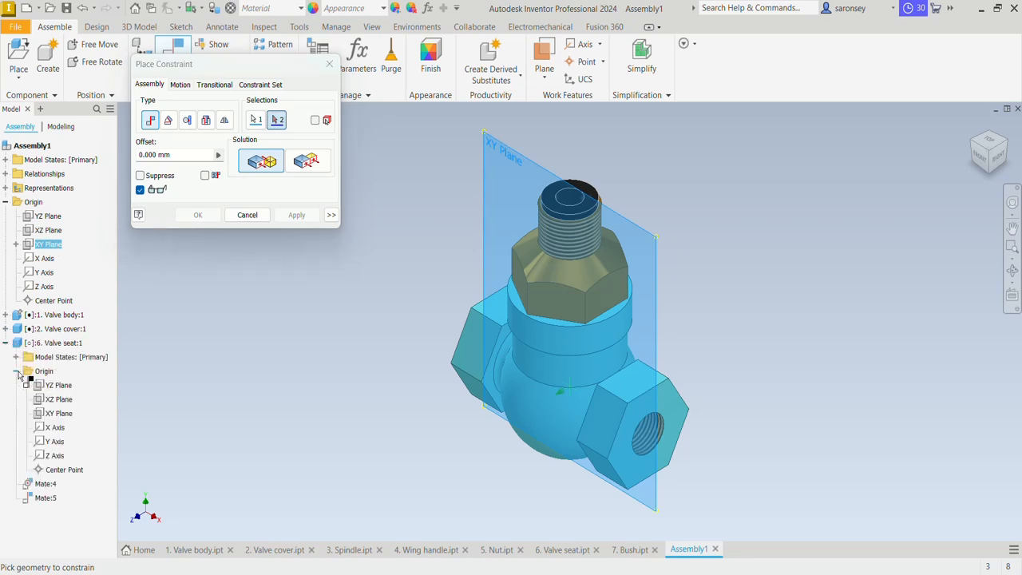
{"action": "left_click", "coordinate": [64, 386]}
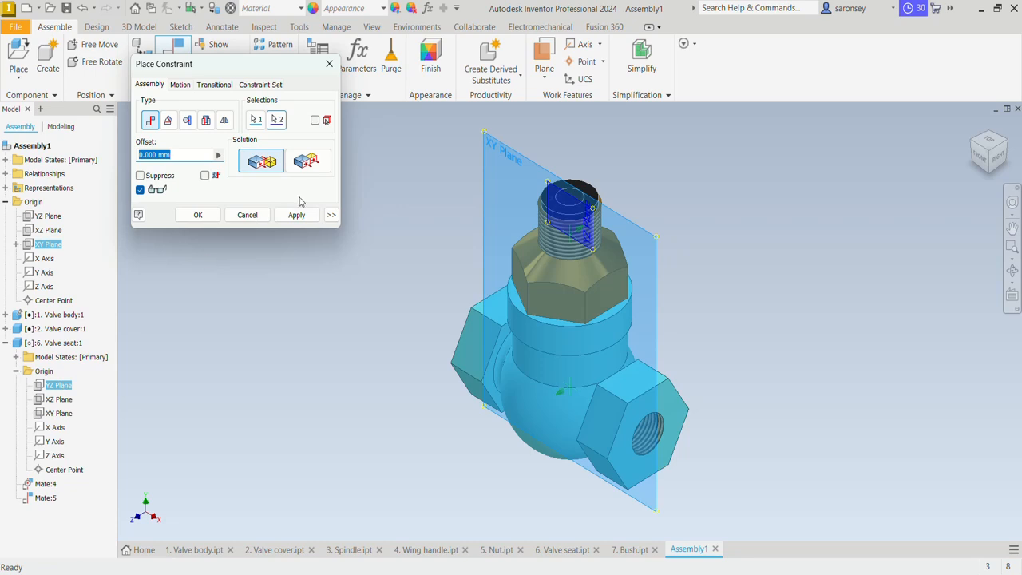
{"action": "left_click", "coordinate": [297, 215]}
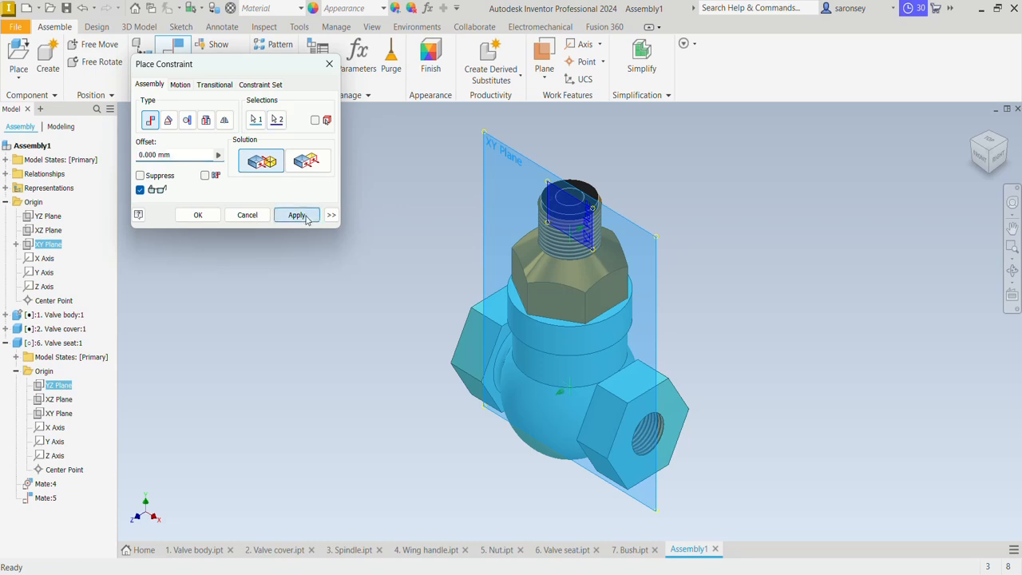
{"action": "left_click", "coordinate": [329, 64]}
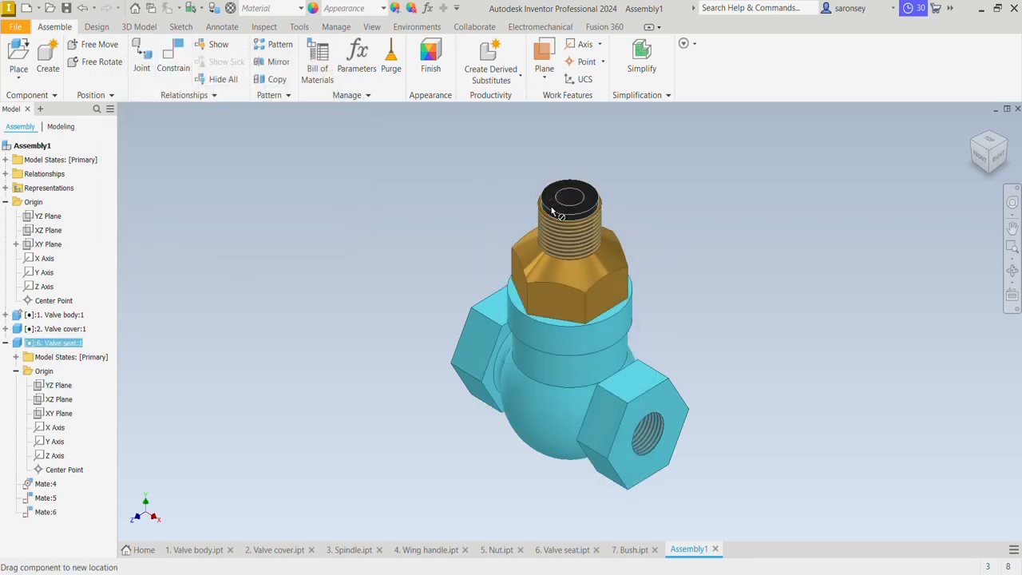
{"action": "left_click", "coordinate": [553, 210]}
{"action": "left_click_drag", "start_coordinate": [555, 207], "coordinate": [578, 188]}
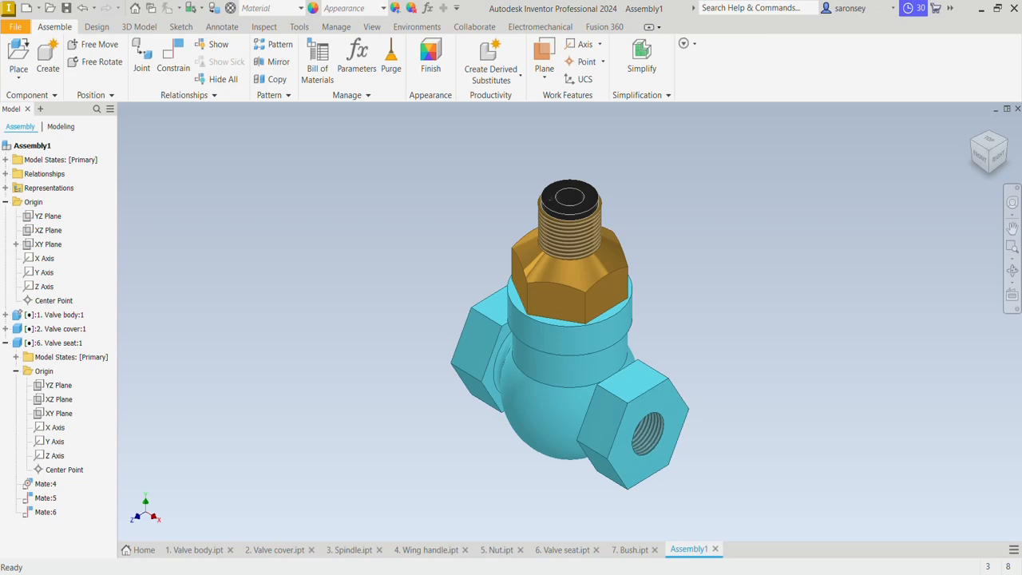
Place one instance of "5. Nut" from the MEV TUTORIAL folder in the free space beside the valve cover
{"action": "left_click", "coordinate": [18, 52]}
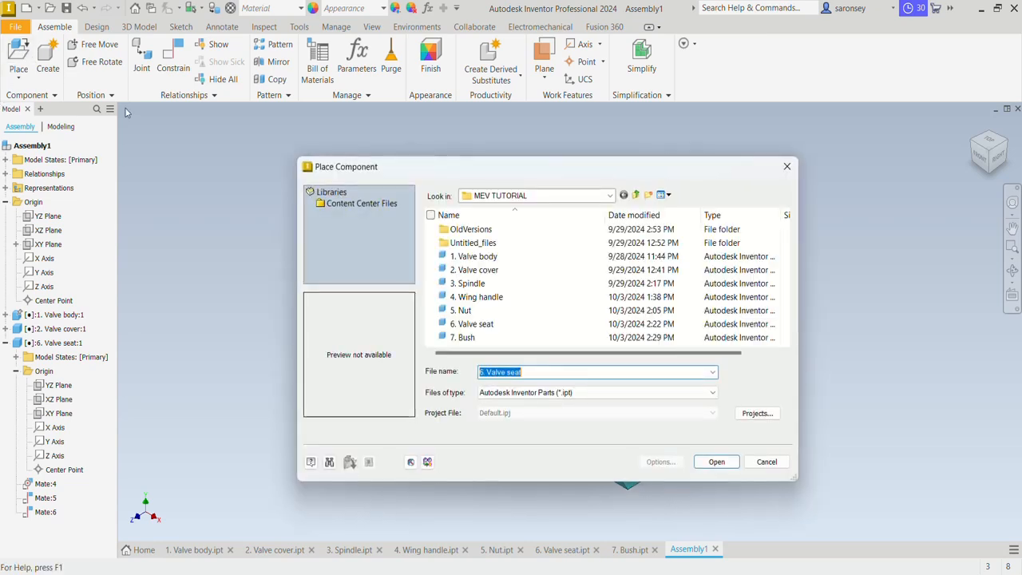
{"action": "left_click", "coordinate": [485, 312]}
{"action": "left_click", "coordinate": [717, 462]}
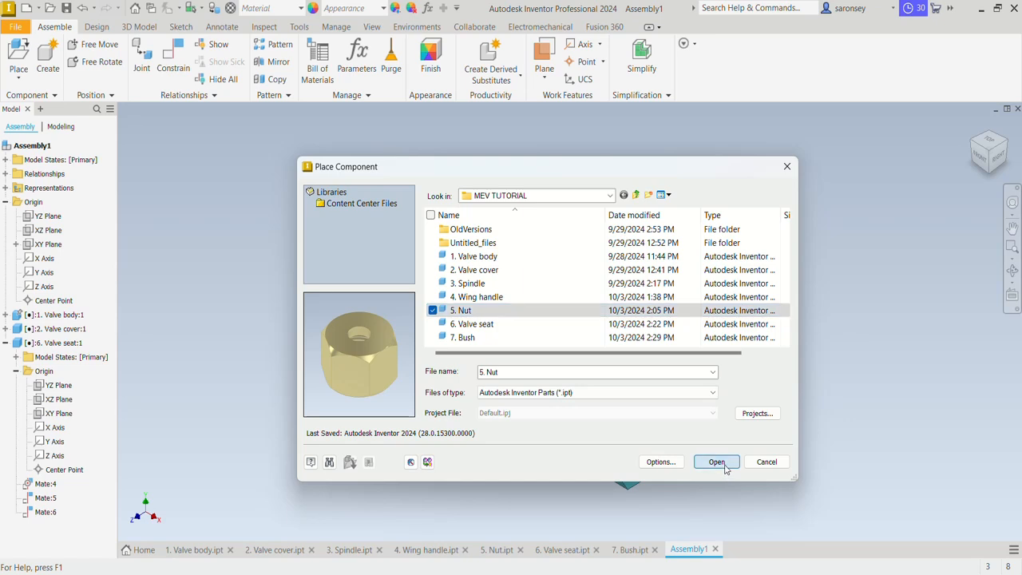
{"action": "left_click", "coordinate": [706, 238]}
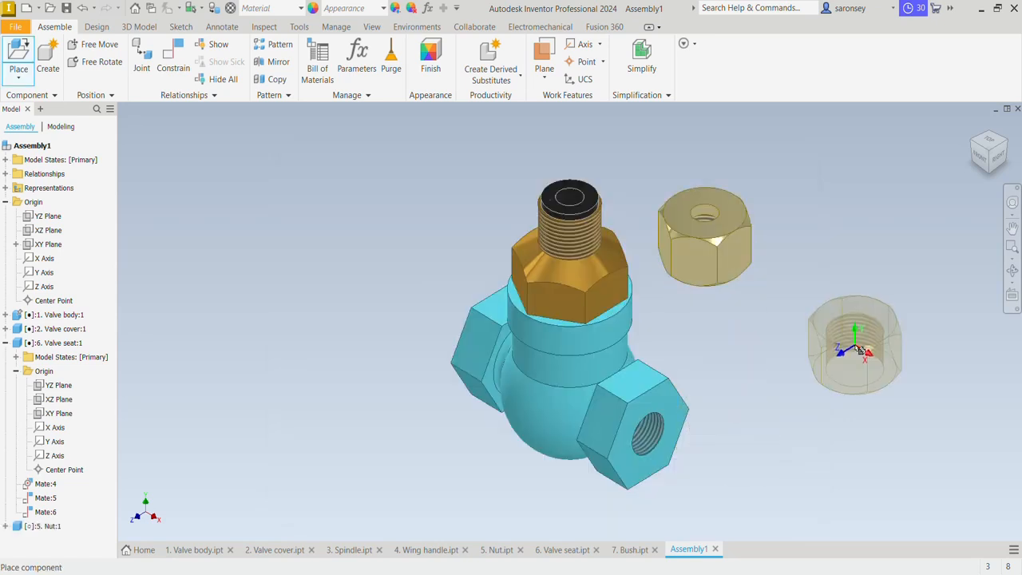
{"action": "key", "text": "Escape"}
Mate the nut's bore axis to the valve seat's bore axis with a 0 mm offset, and slide the nut up clear of the seat
{"action": "left_click", "coordinate": [172, 57]}
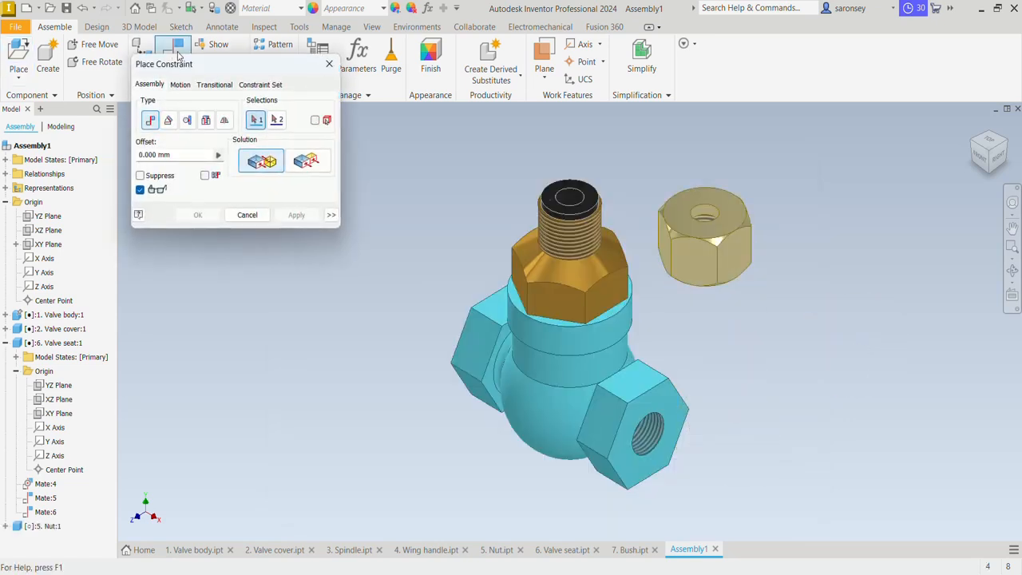
{"action": "scroll", "coordinate": [707, 206], "scroll_direction": "up", "scroll_amount": 4}
{"action": "left_click", "coordinate": [704, 225]}
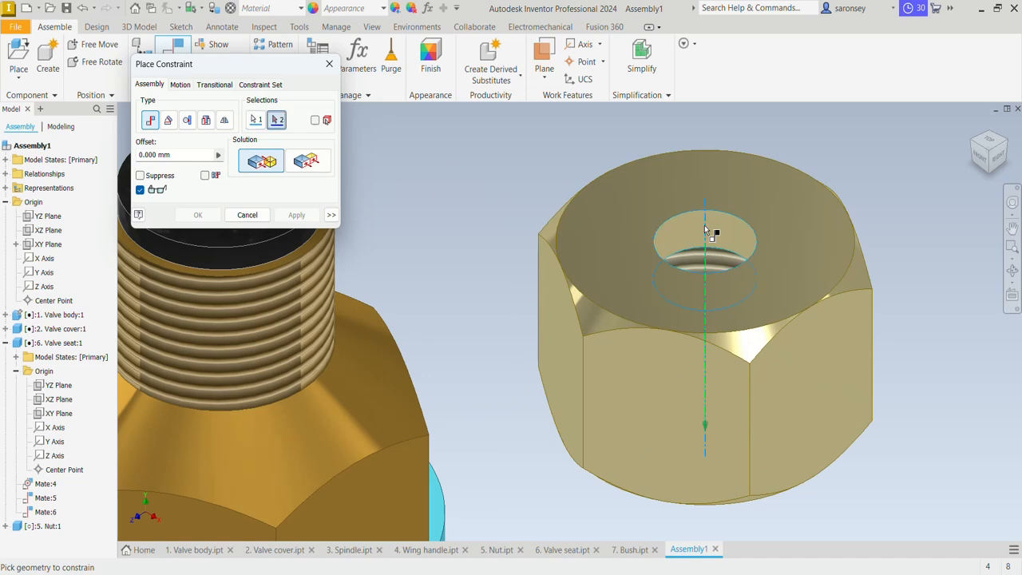
{"action": "scroll", "coordinate": [704, 231], "scroll_direction": "down", "scroll_amount": 3}
{"action": "left_click", "coordinate": [421, 199]}
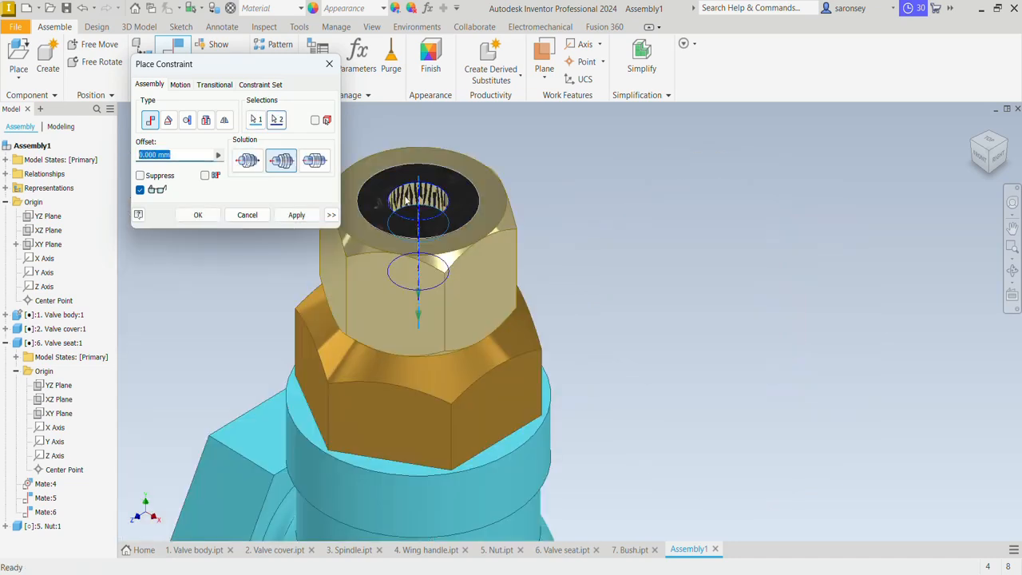
{"action": "left_click", "coordinate": [295, 214]}
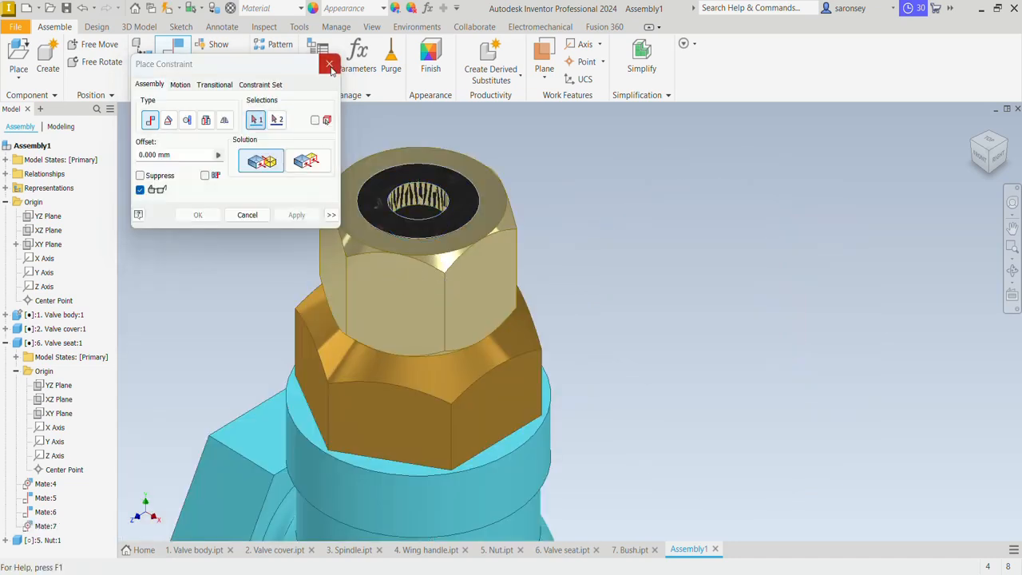
{"action": "left_click", "coordinate": [329, 64]}
{"action": "middle_click_drag", "start_coordinate": [628, 204], "coordinate": [746, 345]}
{"action": "left_click_drag", "start_coordinate": [626, 359], "coordinate": [625, 180]}
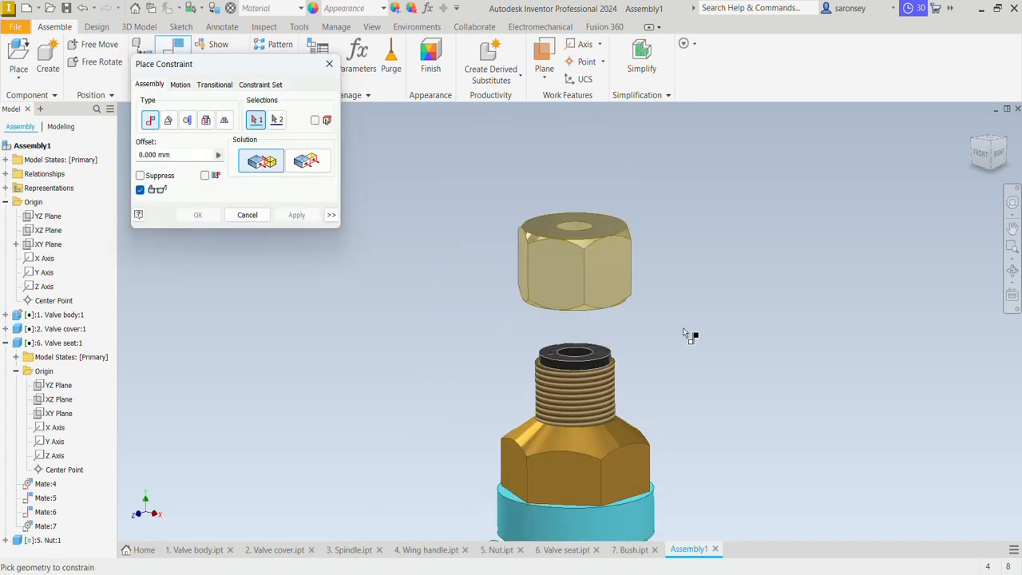
Mate the valve seat's upper flange face to the nut's inner shoulder face with a 0 mm offset
{"action": "middle_click_drag", "start_coordinate": [684, 329], "coordinate": [692, 349], "text": "shift"}
{"action": "left_click", "coordinate": [600, 401]}
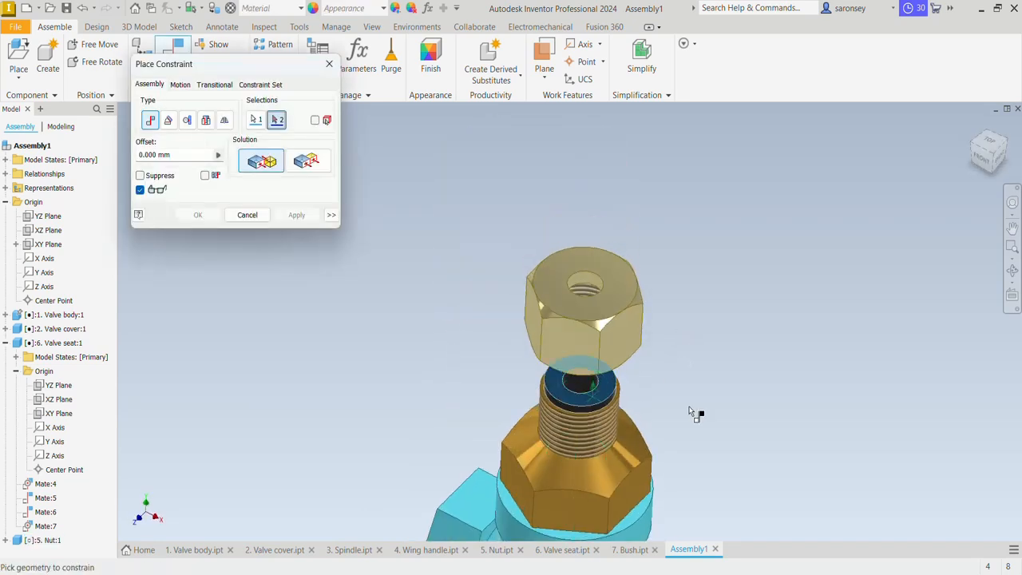
{"action": "middle_click_drag", "start_coordinate": [695, 413], "coordinate": [610, 341], "text": "shift"}
{"action": "scroll", "coordinate": [600, 368], "scroll_direction": "down", "scroll_amount": 3}
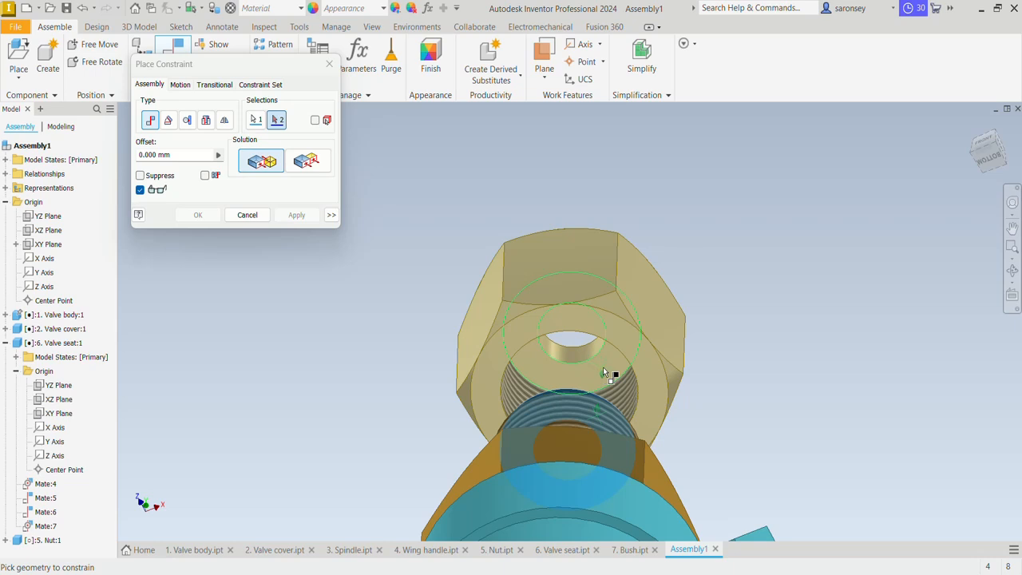
{"action": "left_click", "coordinate": [604, 366]}
{"action": "middle_click_drag", "start_coordinate": [715, 327], "coordinate": [719, 378], "text": "shift"}
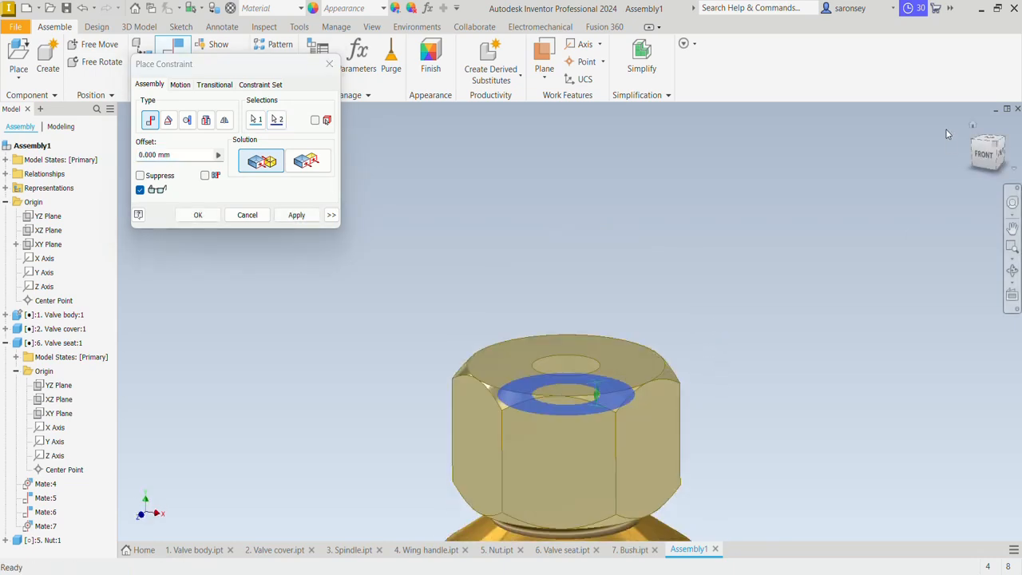
{"action": "key", "text": "F6"}
{"action": "left_click", "coordinate": [297, 215]}
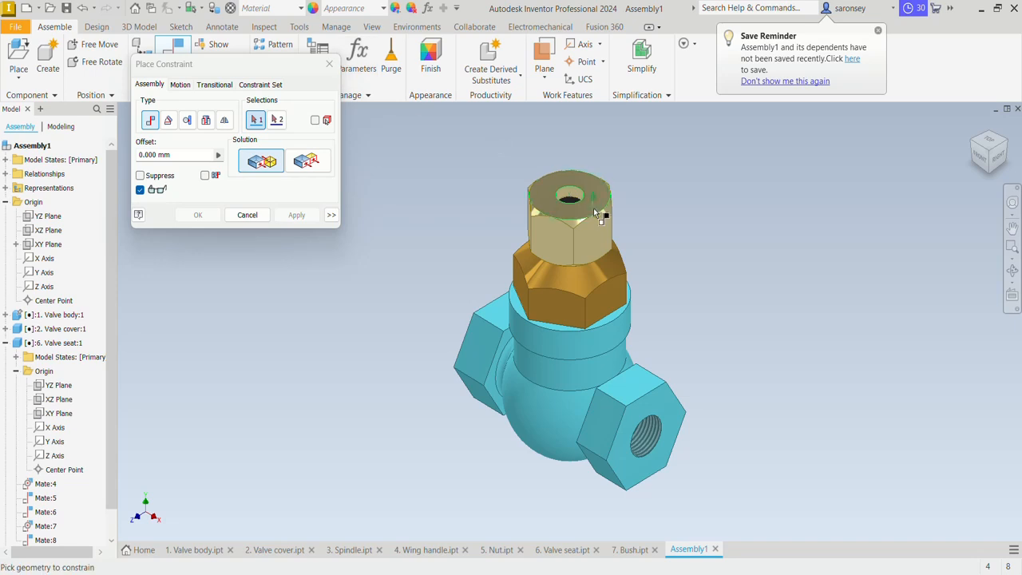
{"action": "left_click", "coordinate": [329, 64]}
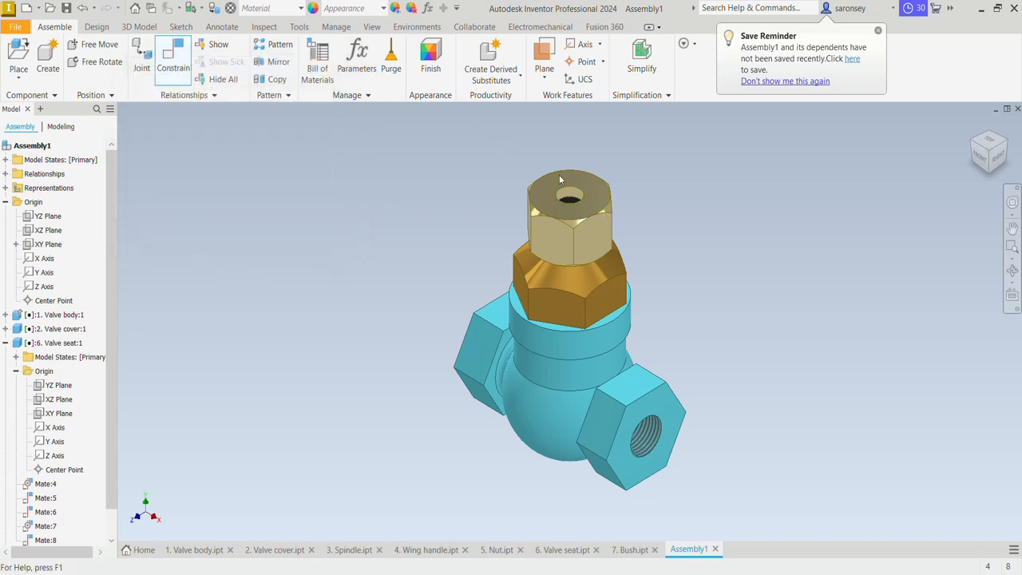
Turn the nut about its axis to test its rotation, and begin an Angle constraint
{"action": "left_click_drag", "start_coordinate": [599, 218], "coordinate": [523, 230]}
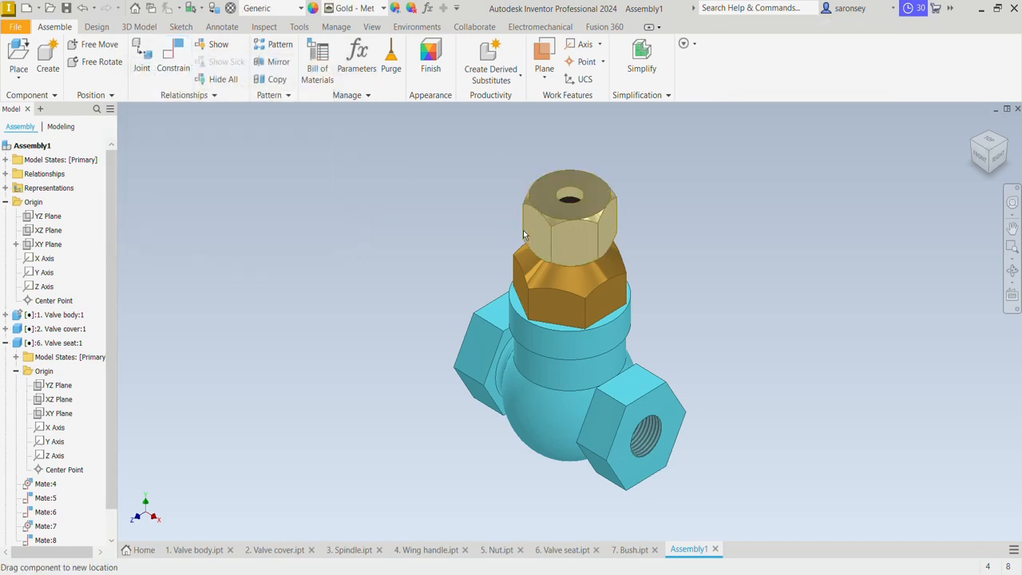
{"action": "left_click", "coordinate": [182, 61]}
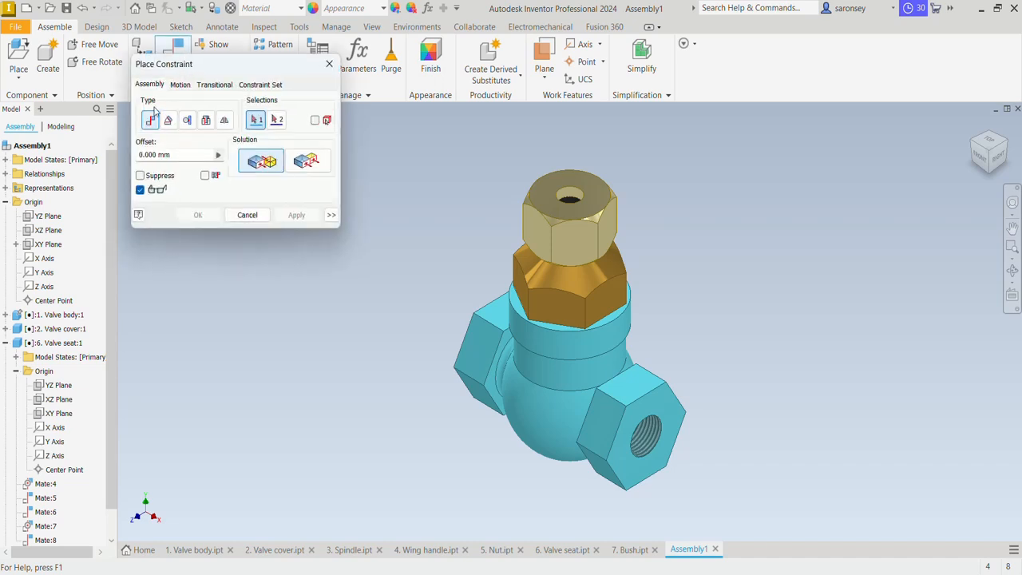
{"action": "left_click", "coordinate": [171, 121]}
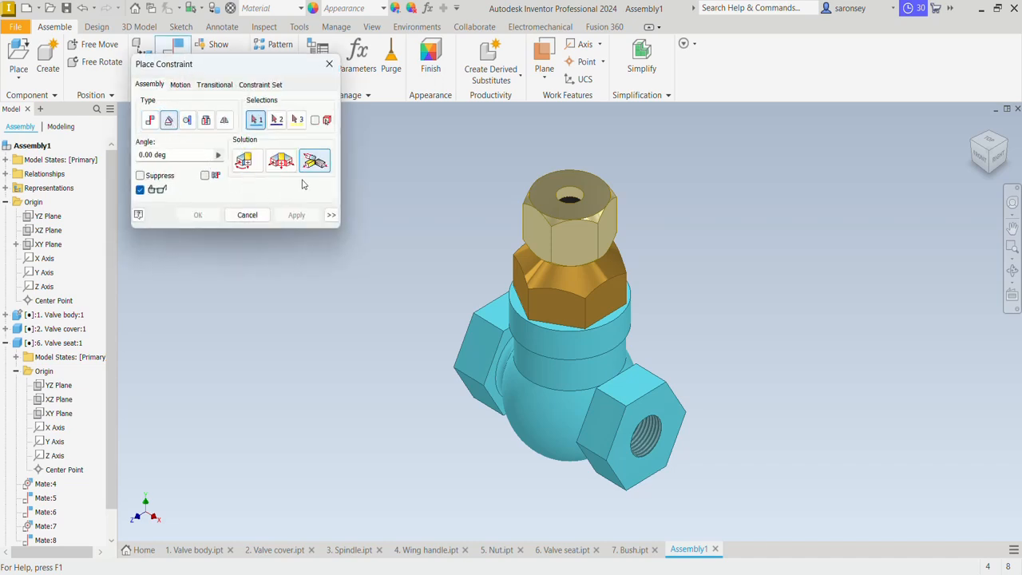
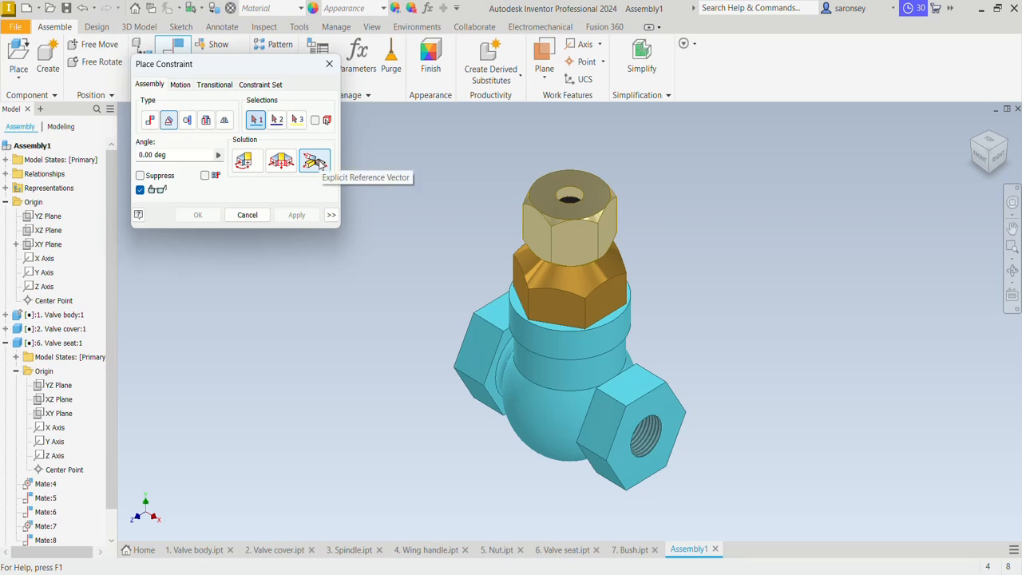
Add a 0 deg Explicit Reference Vector angle constraint between the upper hexagonal part's side flat and the valve cover's flat, using the upper part's top face as reference
{"action": "left_click", "coordinate": [313, 160]}
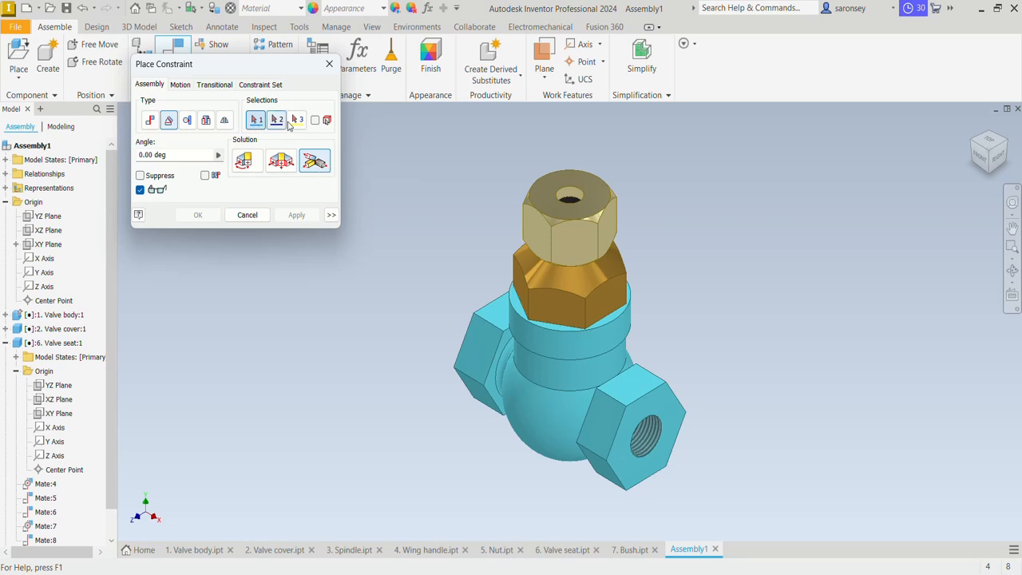
{"action": "left_click", "coordinate": [543, 236]}
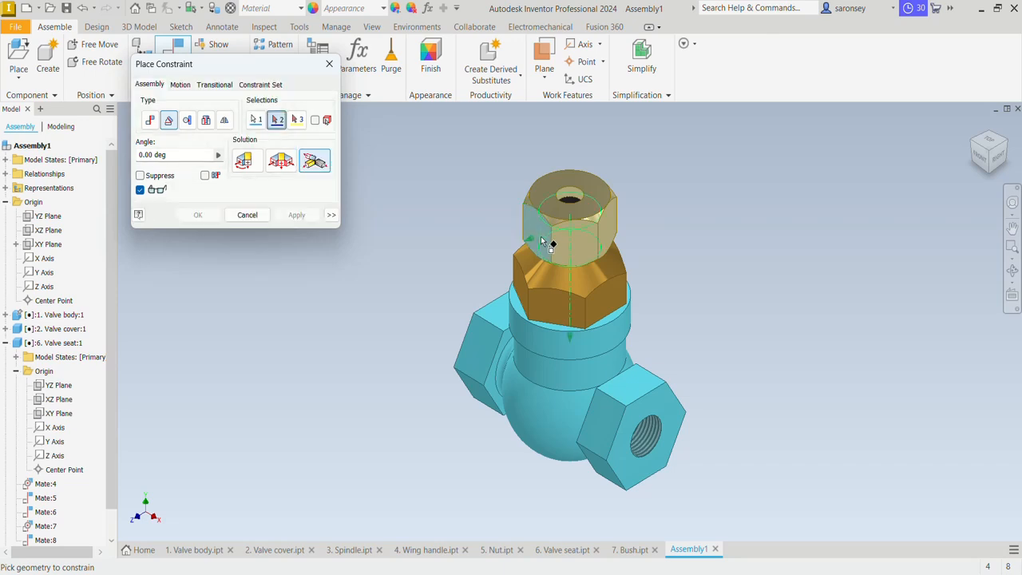
{"action": "left_click", "coordinate": [525, 294]}
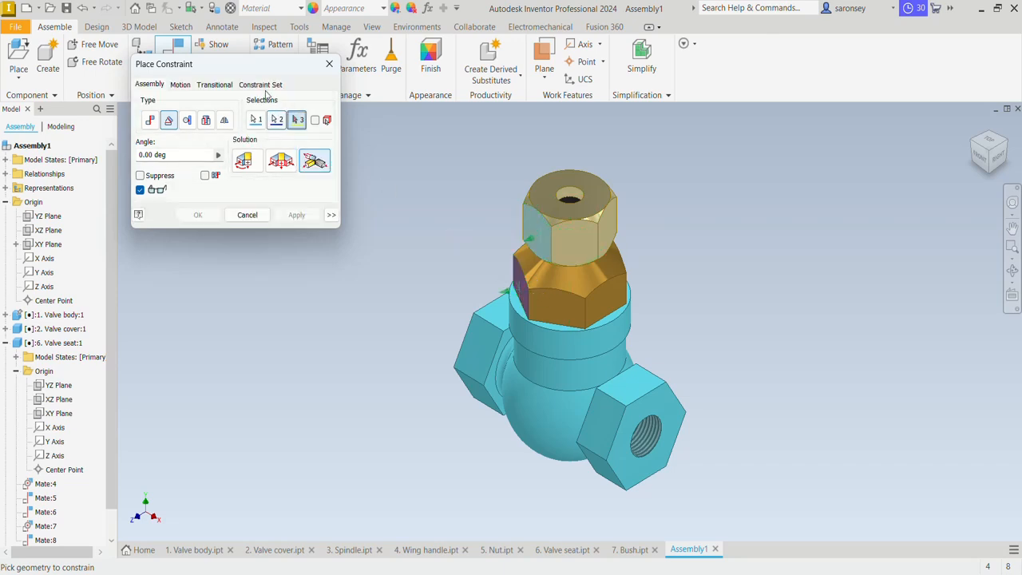
{"action": "left_click", "coordinate": [548, 190]}
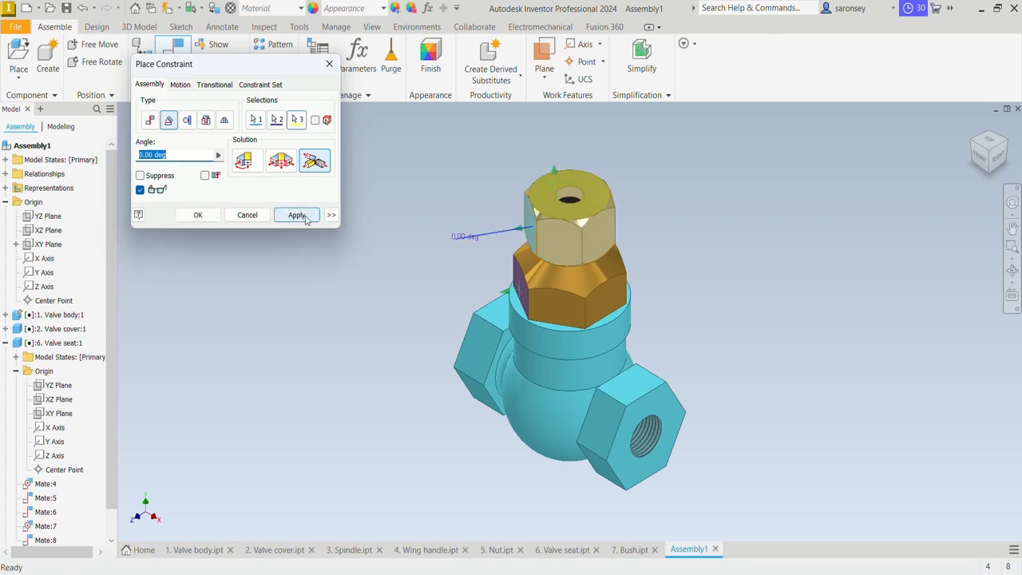
{"action": "left_click", "coordinate": [297, 215]}
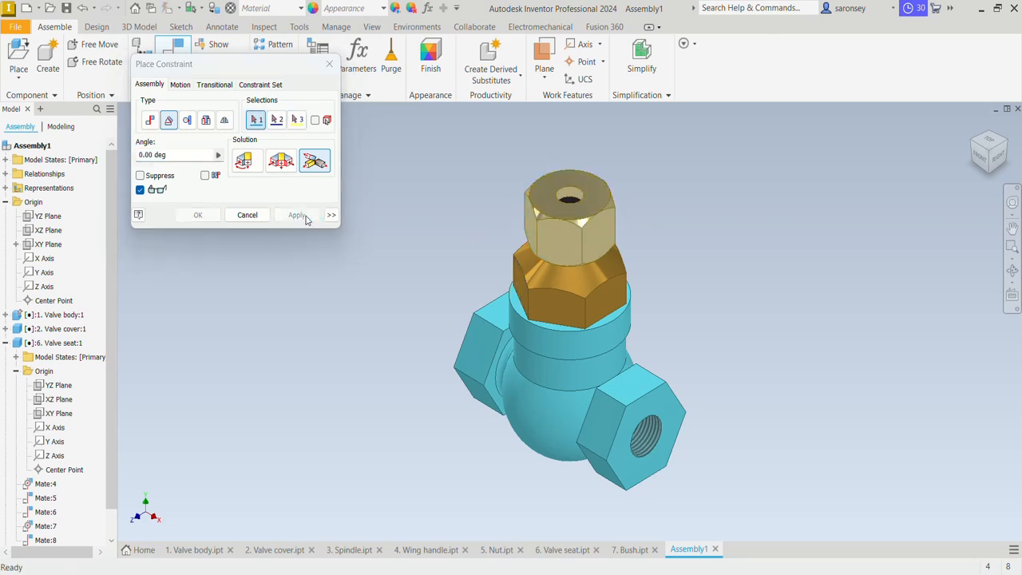
{"action": "left_click", "coordinate": [329, 64]}
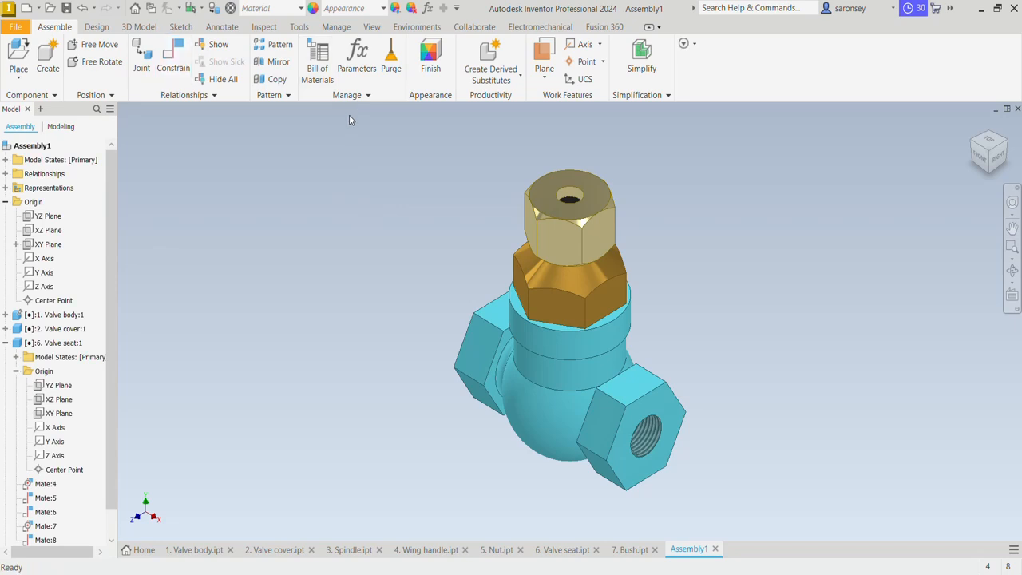
Save the assembly as Assembly1 in the MEV TUTORIAL folder and create a new assembly from the metric Standard (mm).iam template
{"action": "left_click", "coordinate": [67, 9]}
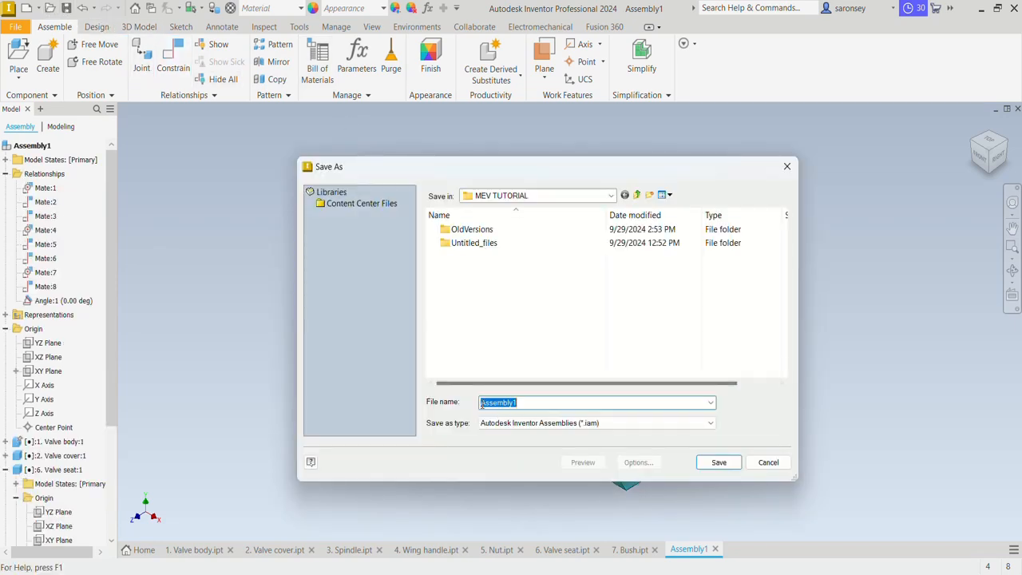
{"action": "left_click", "coordinate": [727, 463]}
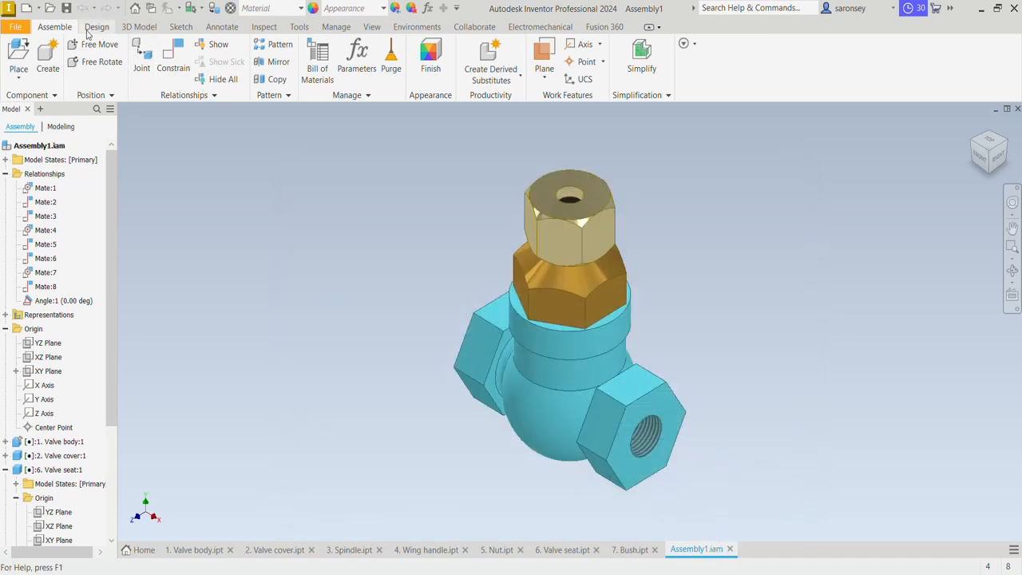
{"action": "left_click", "coordinate": [26, 10]}
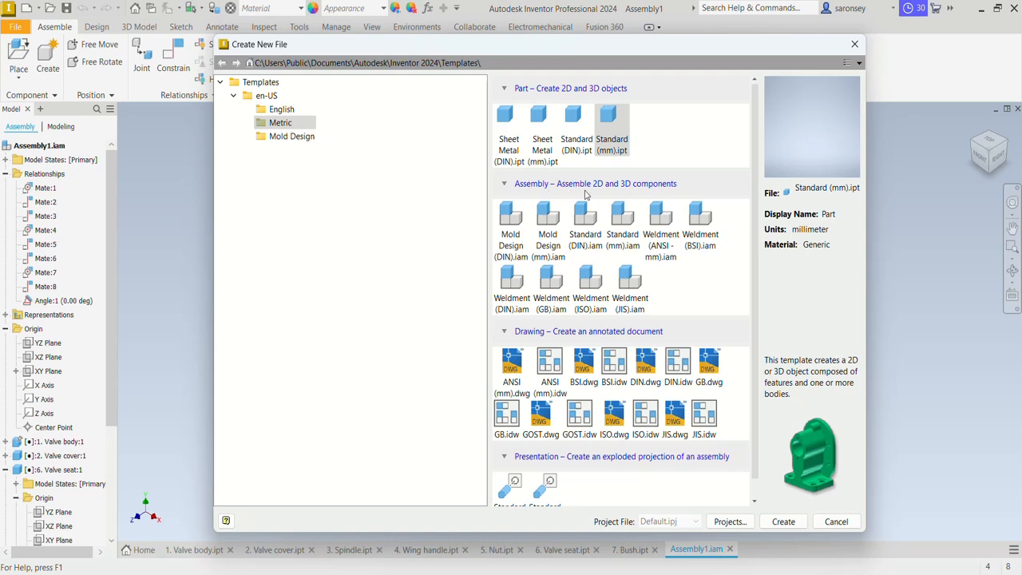
{"action": "left_click", "coordinate": [631, 243]}
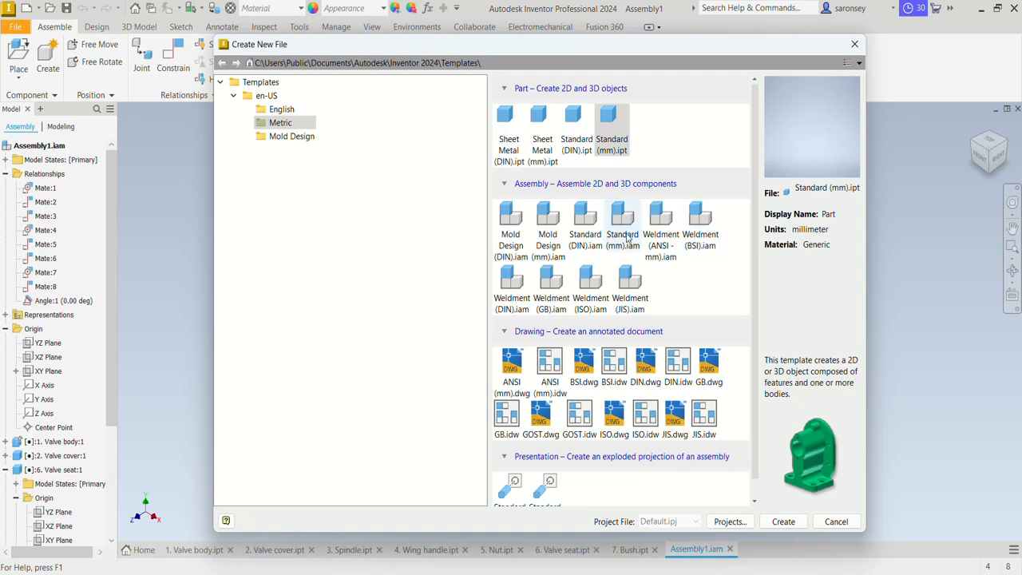
{"action": "left_click", "coordinate": [783, 521]}
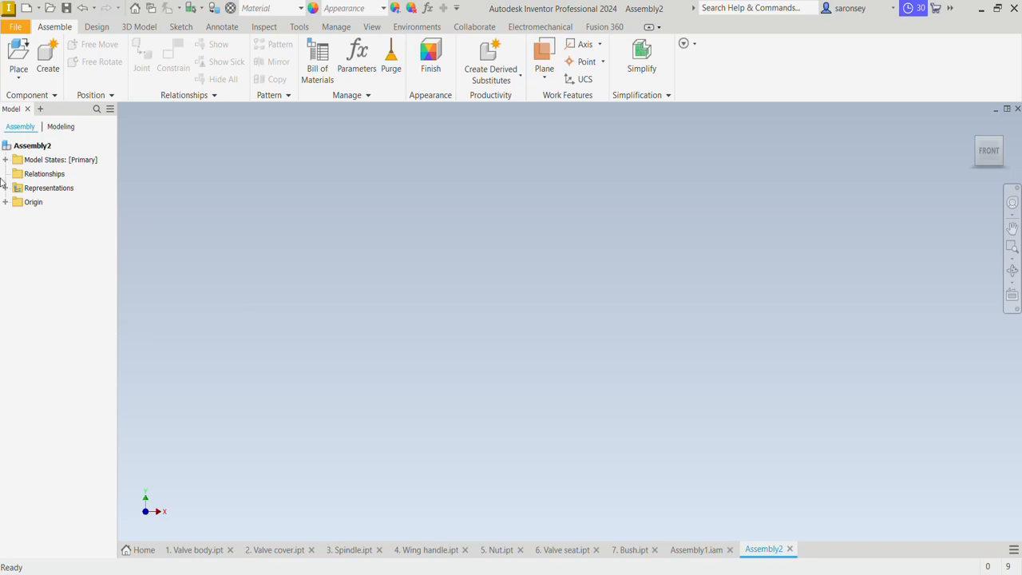
Place one instance of the 3. Spindle part in the new assembly
{"action": "left_click", "coordinate": [14, 54]}
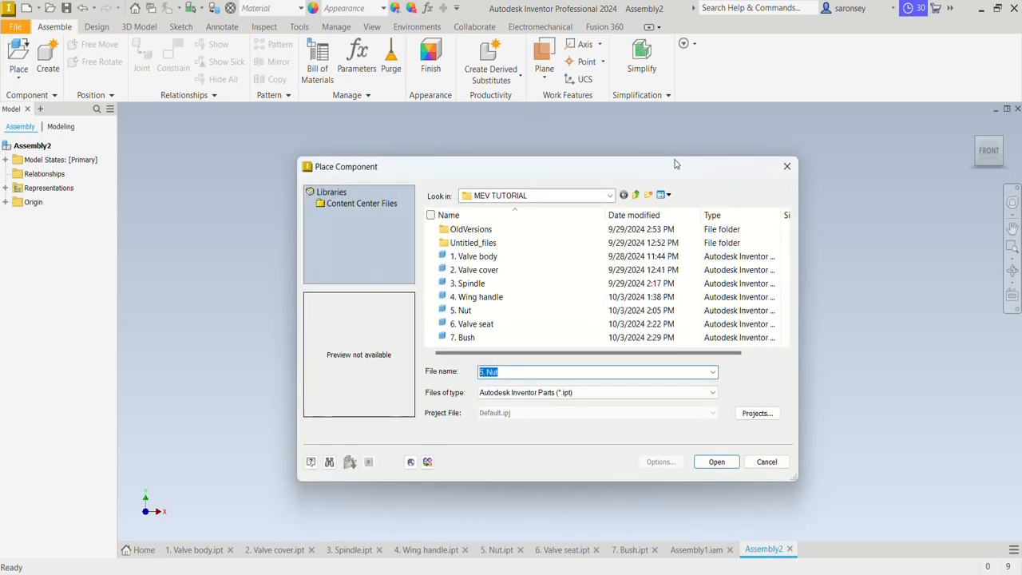
{"action": "left_click", "coordinate": [502, 285]}
{"action": "left_click", "coordinate": [716, 462]}
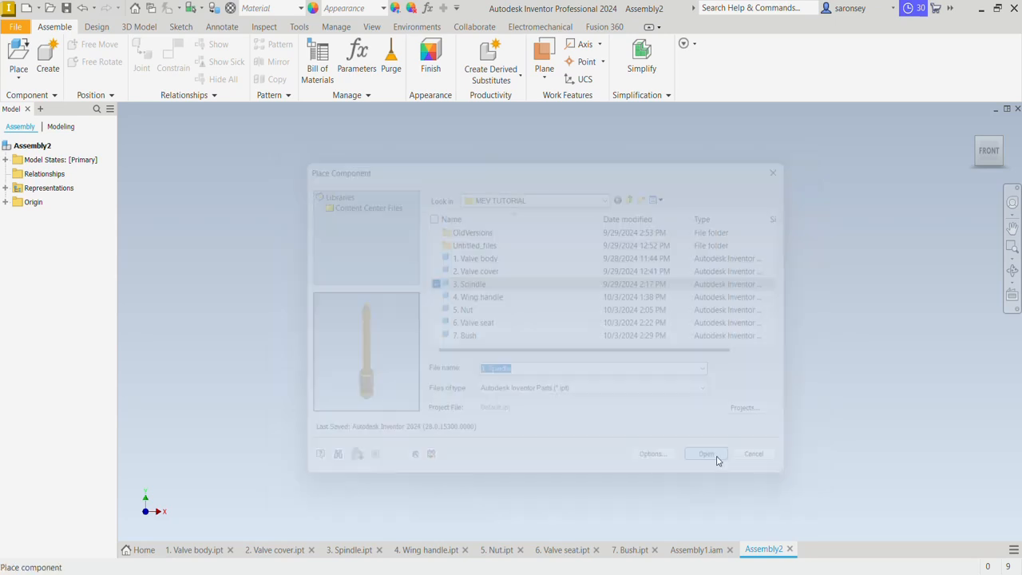
{"action": "left_click", "coordinate": [669, 339]}
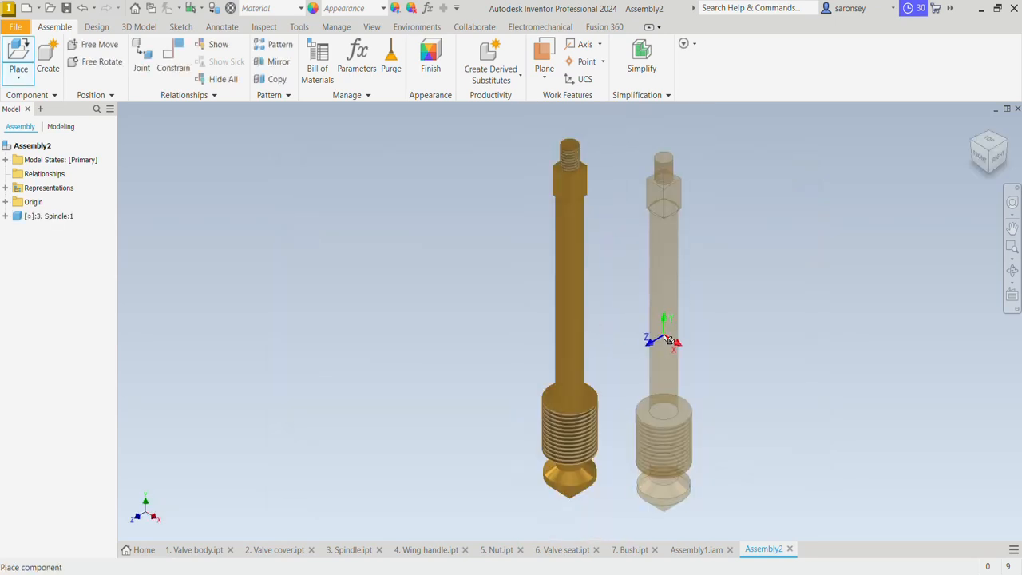
{"action": "key", "text": "Escape"}
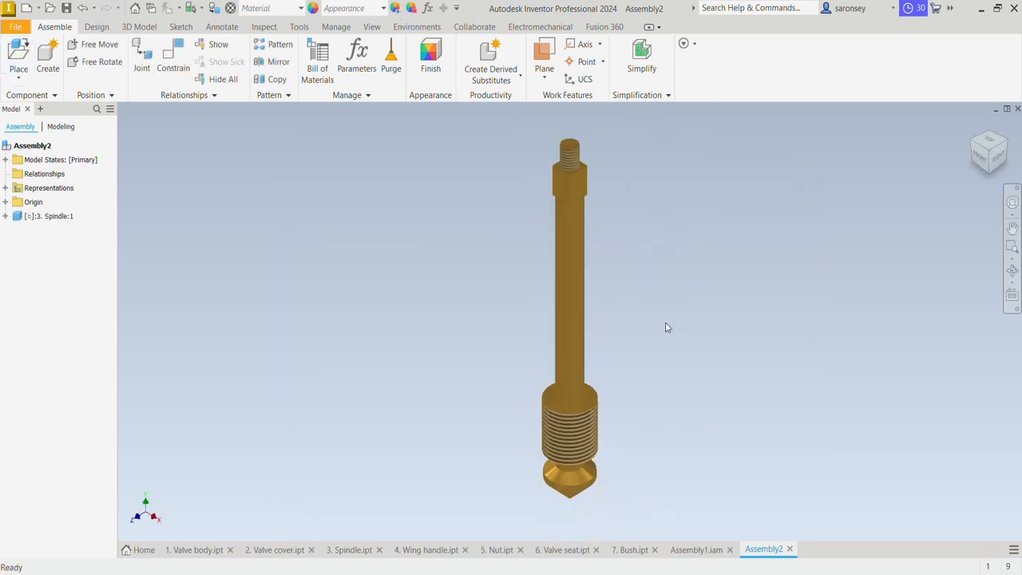
Ground the spindle so it is fixed in the assembly
{"action": "left_click", "coordinate": [578, 334]}
{"action": "right_click", "coordinate": [576, 331]}
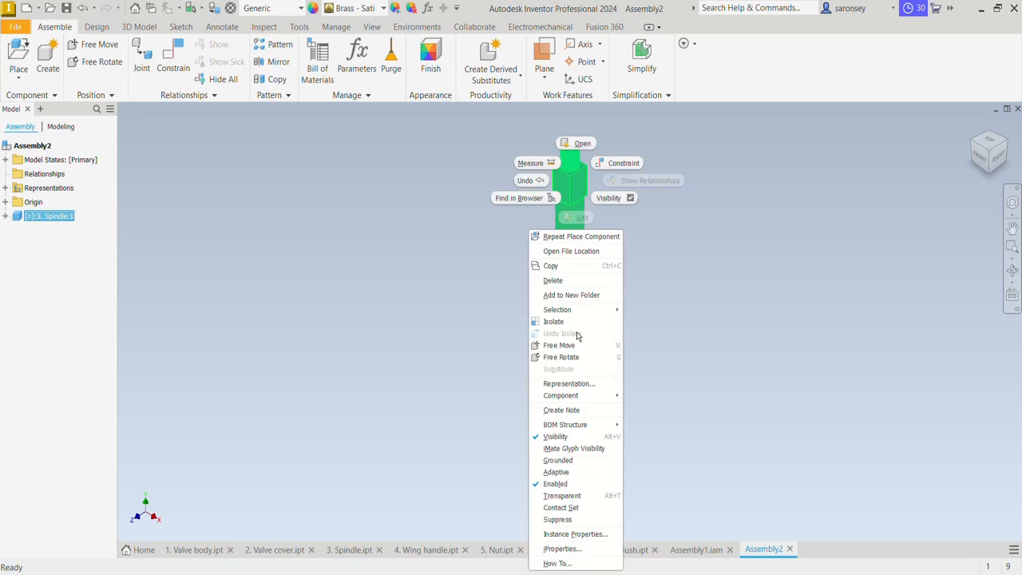
{"action": "left_click", "coordinate": [594, 459]}
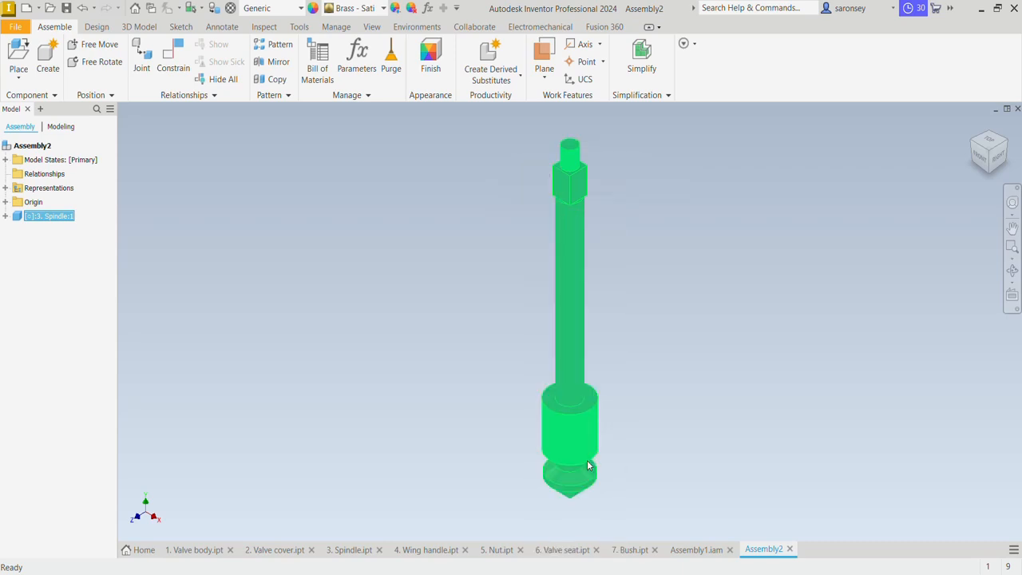
{"action": "left_click", "coordinate": [722, 365]}
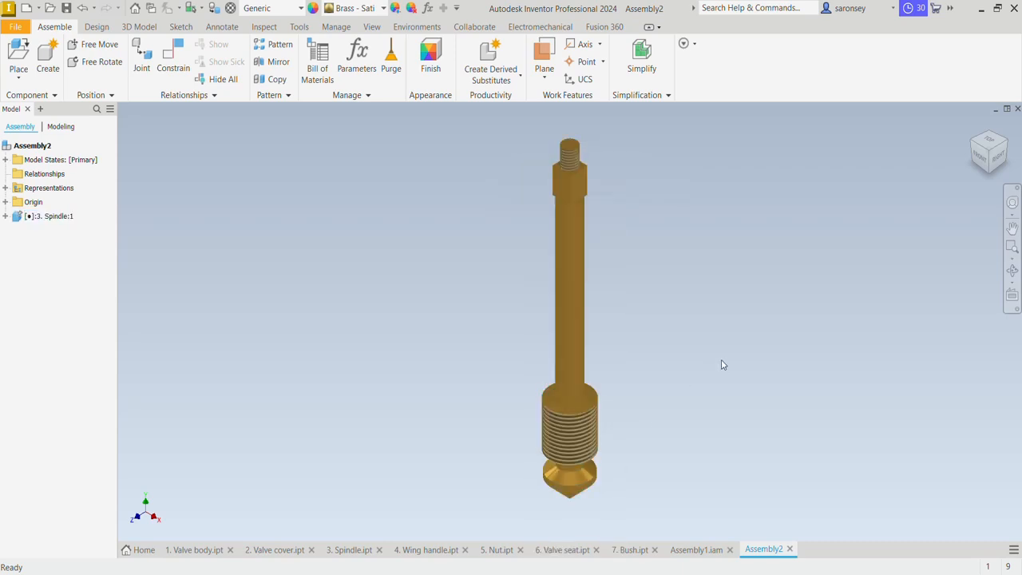
Set the assembly's visual style to Shaded with Edges
{"action": "left_click", "coordinate": [372, 26]}
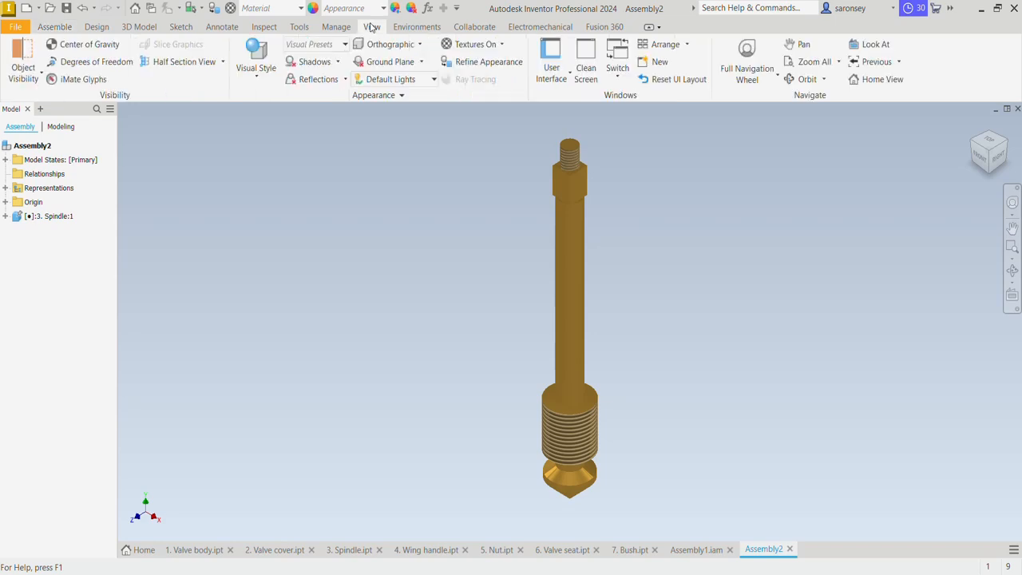
{"action": "left_click", "coordinate": [257, 73]}
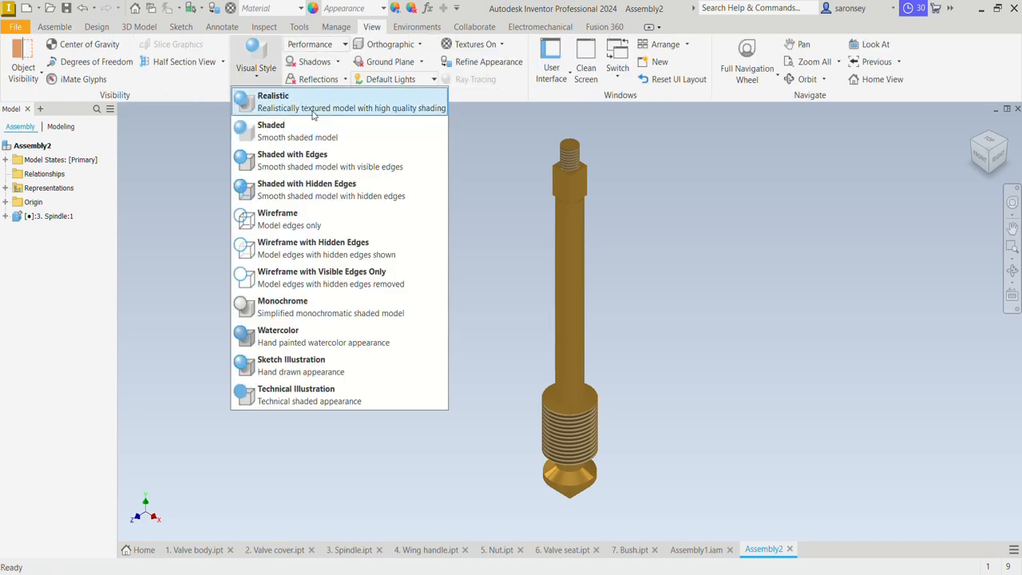
{"action": "left_click", "coordinate": [327, 157]}
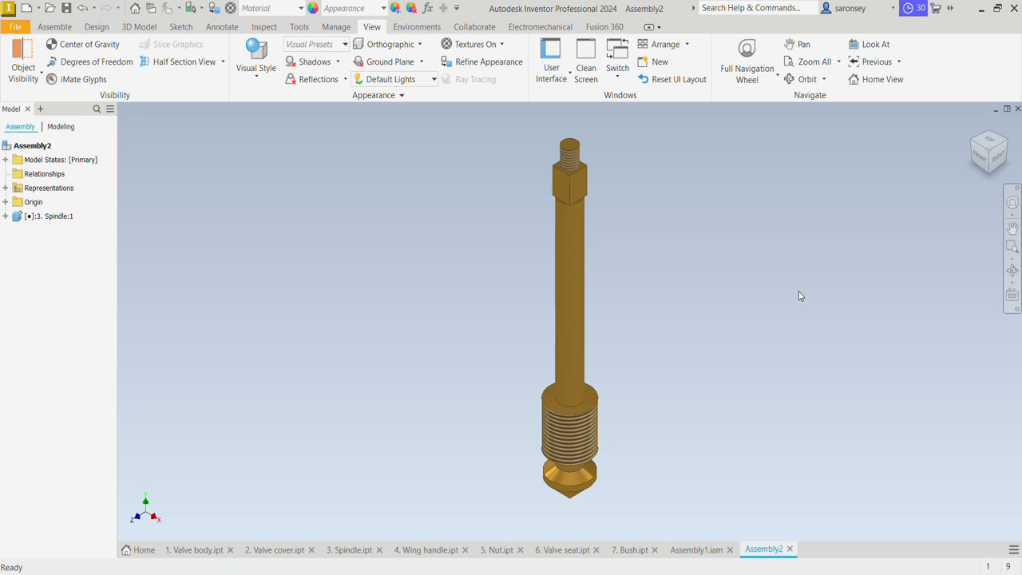
Place one instance of the 4. Wing handle part beside the upper end of the spindle
{"action": "left_click", "coordinate": [55, 27]}
{"action": "left_click", "coordinate": [22, 49]}
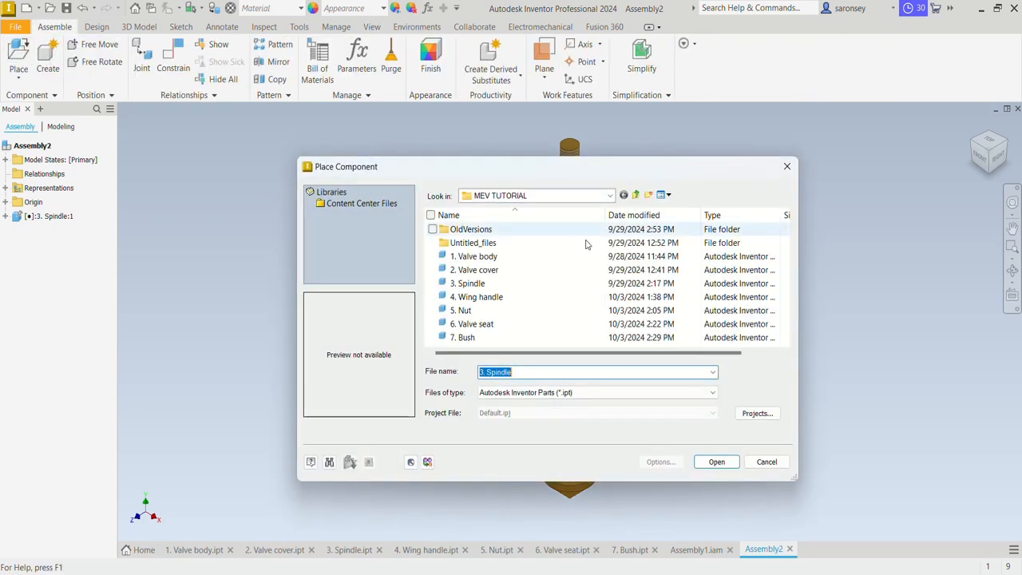
{"action": "left_click", "coordinate": [524, 297]}
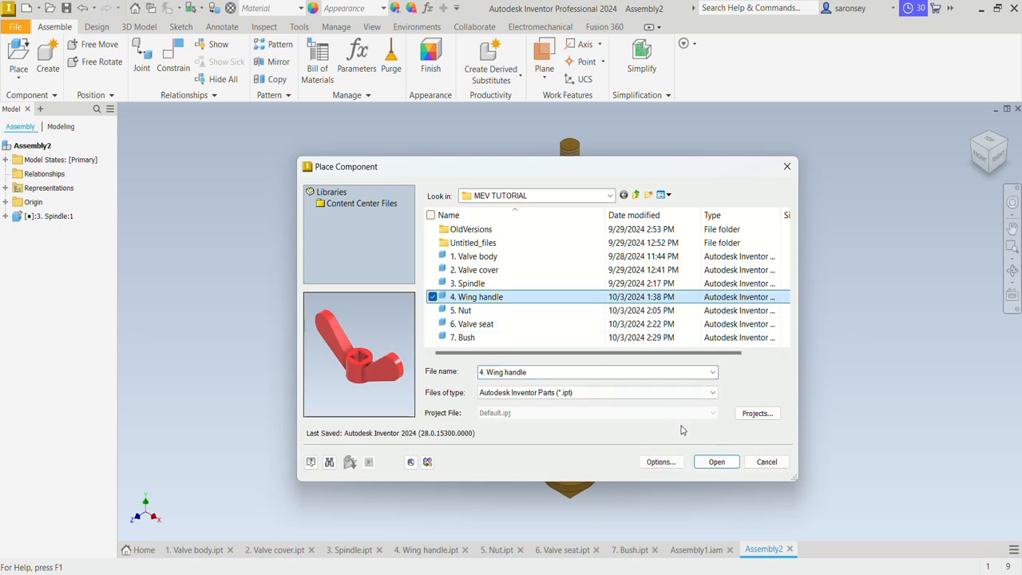
{"action": "left_click", "coordinate": [715, 462]}
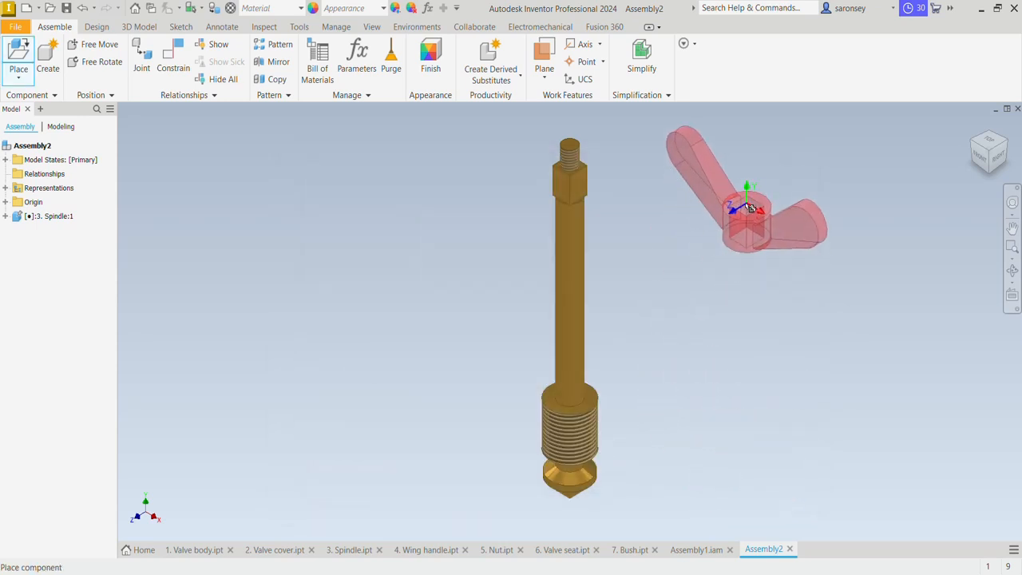
{"action": "left_click", "coordinate": [786, 241]}
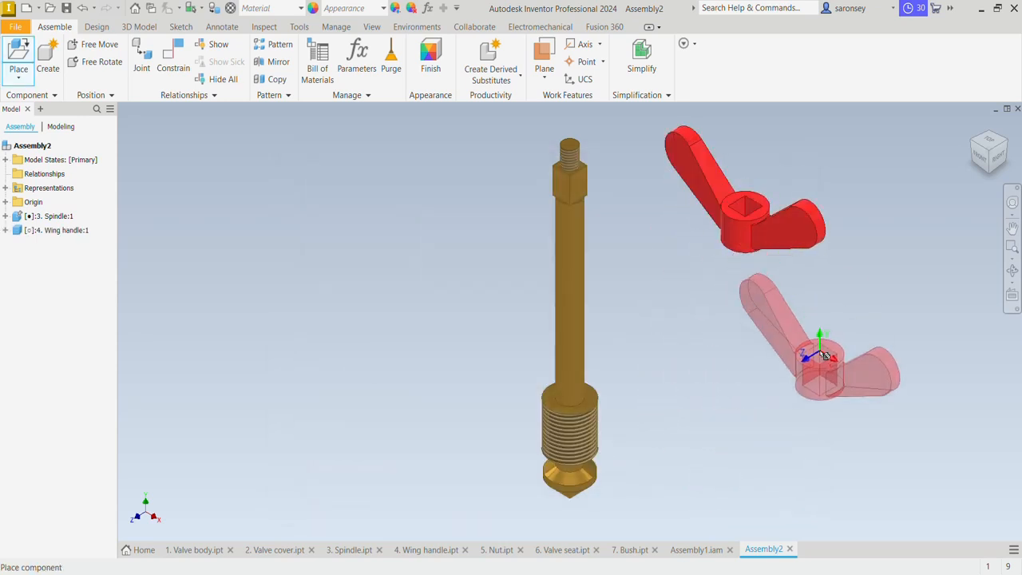
{"action": "key", "text": "Escape"}
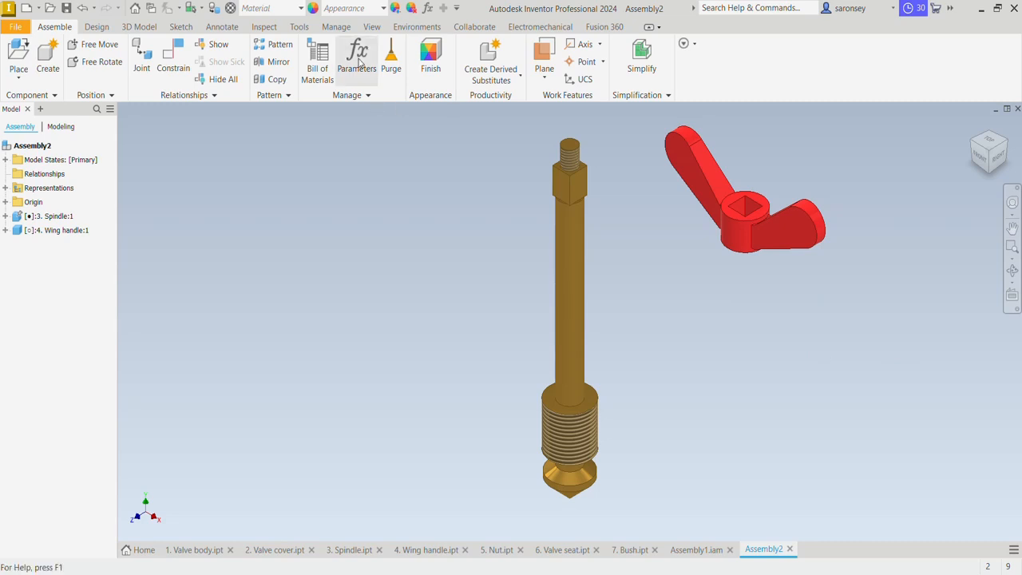
Mate the wing handle's hub axis to the spindle's axis with 0.000 mm offset, and move the handle up clear of the spindle's threaded end
{"action": "left_click", "coordinate": [170, 64]}
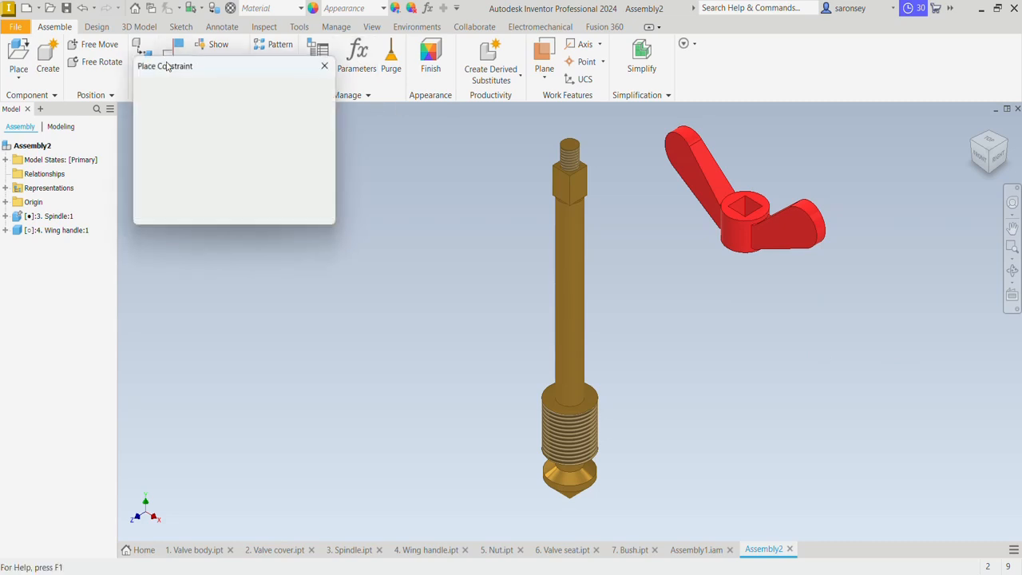
{"action": "left_click", "coordinate": [578, 166]}
{"action": "left_click", "coordinate": [739, 229]}
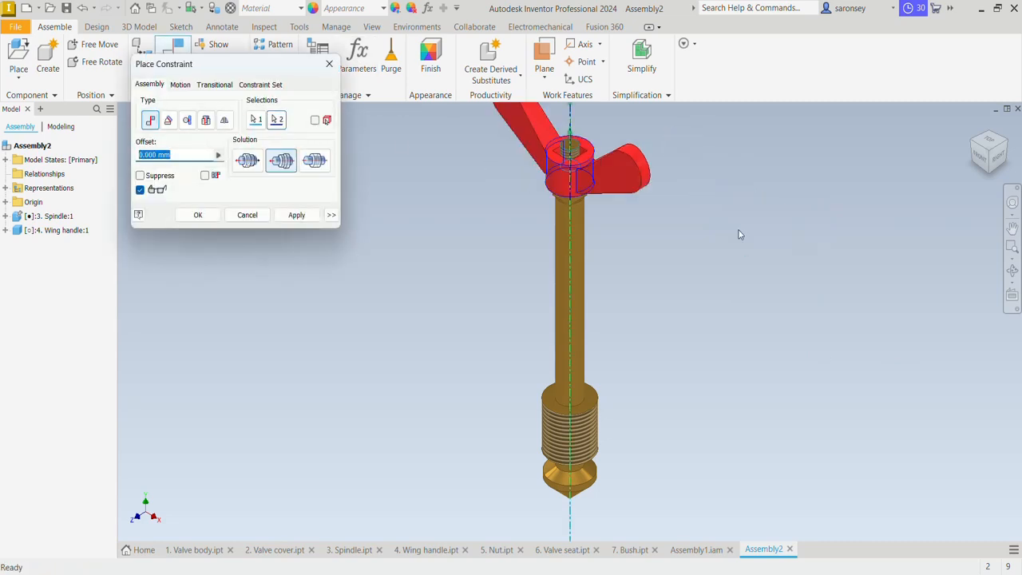
{"action": "left_click", "coordinate": [297, 215]}
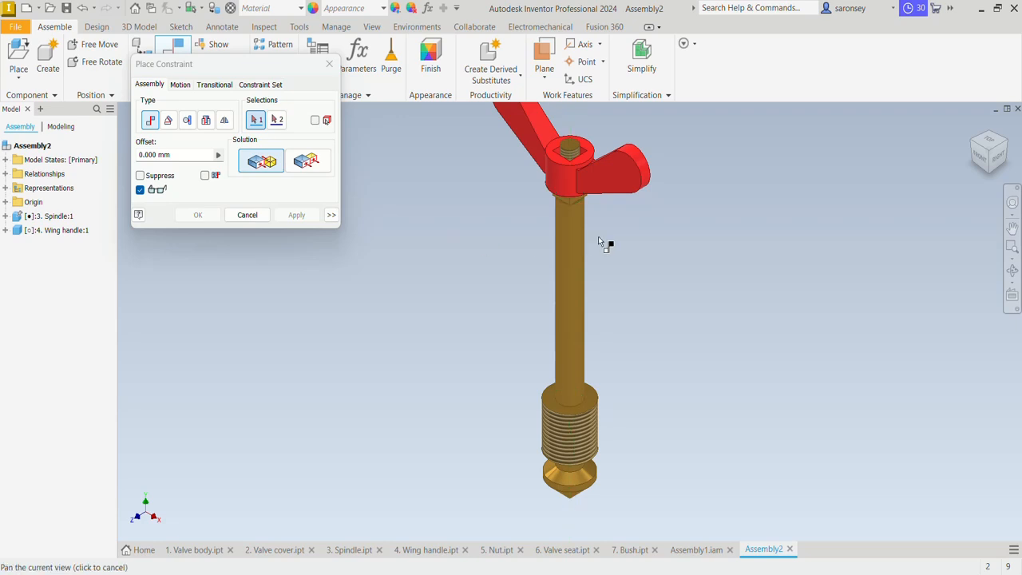
{"action": "middle_click_drag", "start_coordinate": [598, 236], "coordinate": [585, 352], "text": "shift"}
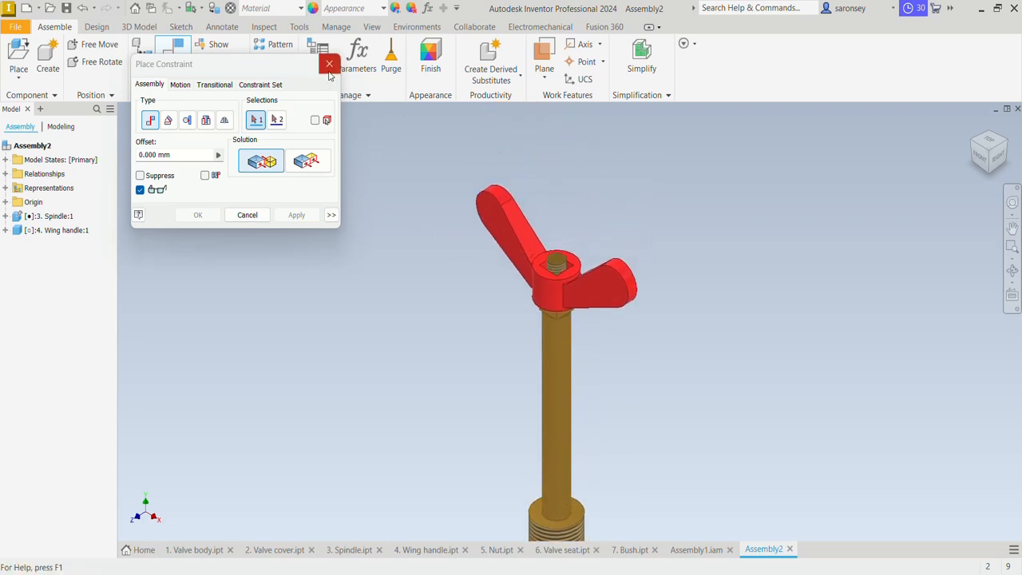
{"action": "left_click", "coordinate": [329, 64]}
{"action": "left_click_drag", "start_coordinate": [578, 282], "coordinate": [603, 152]}
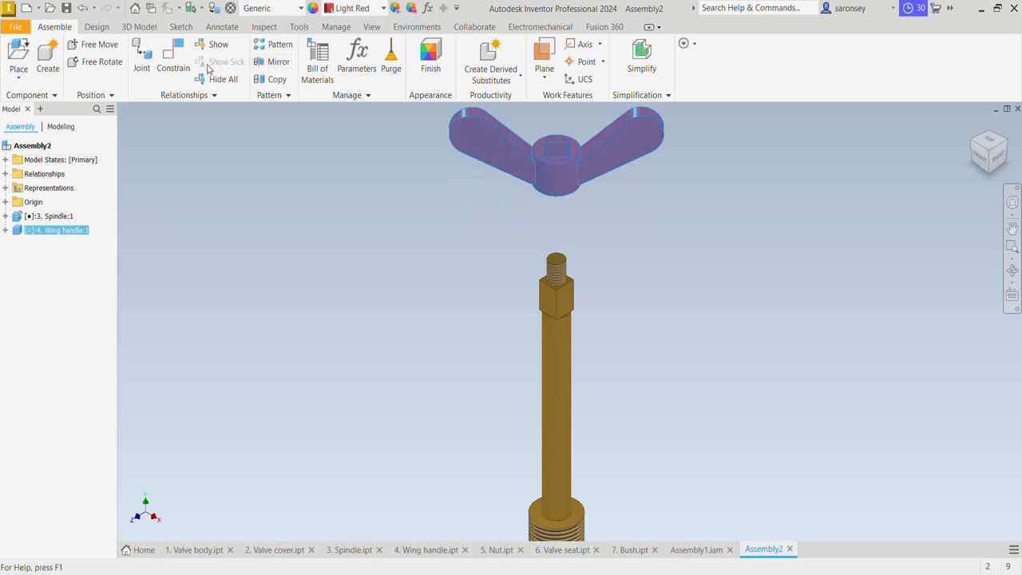
{"action": "left_click", "coordinate": [174, 65]}
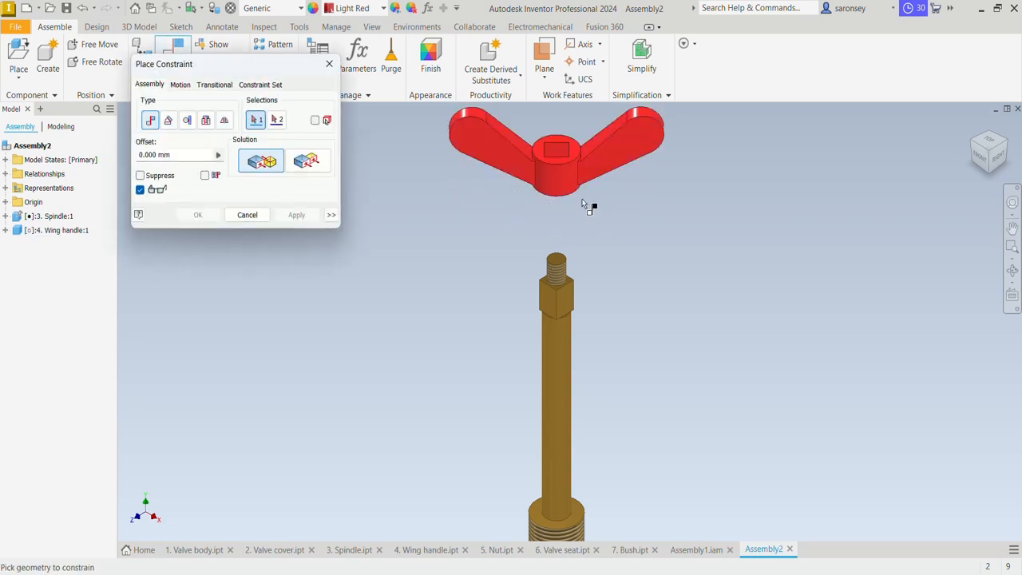
{"action": "scroll", "coordinate": [556, 147], "scroll_direction": "down", "scroll_amount": 4}
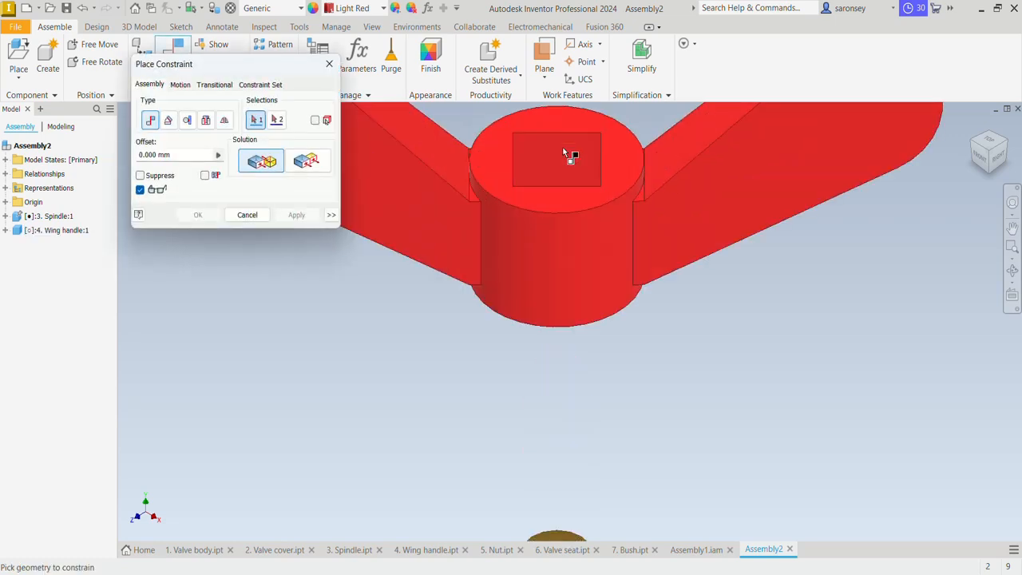
{"action": "left_click", "coordinate": [569, 187]}
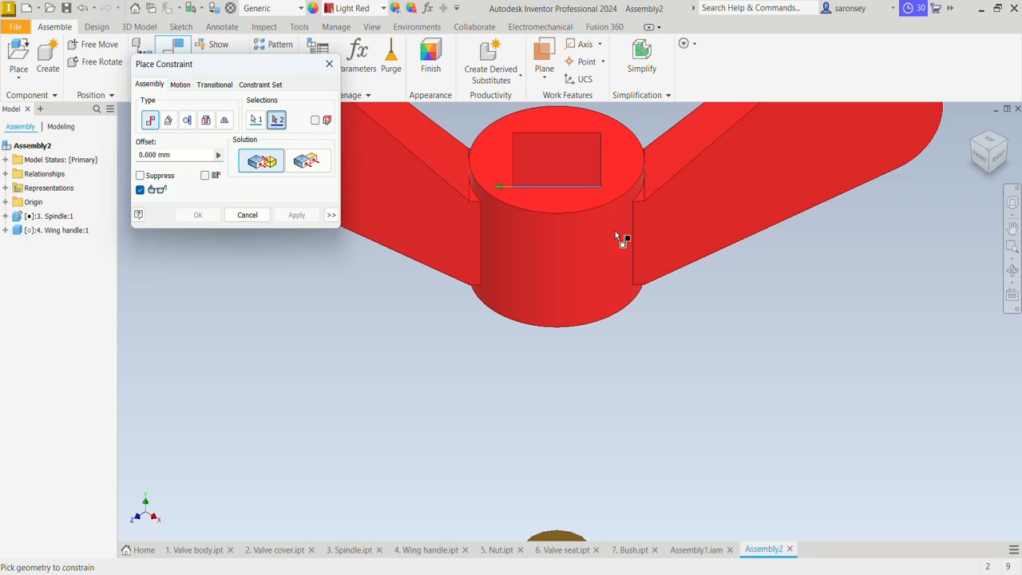
{"action": "left_click", "coordinate": [247, 214]}
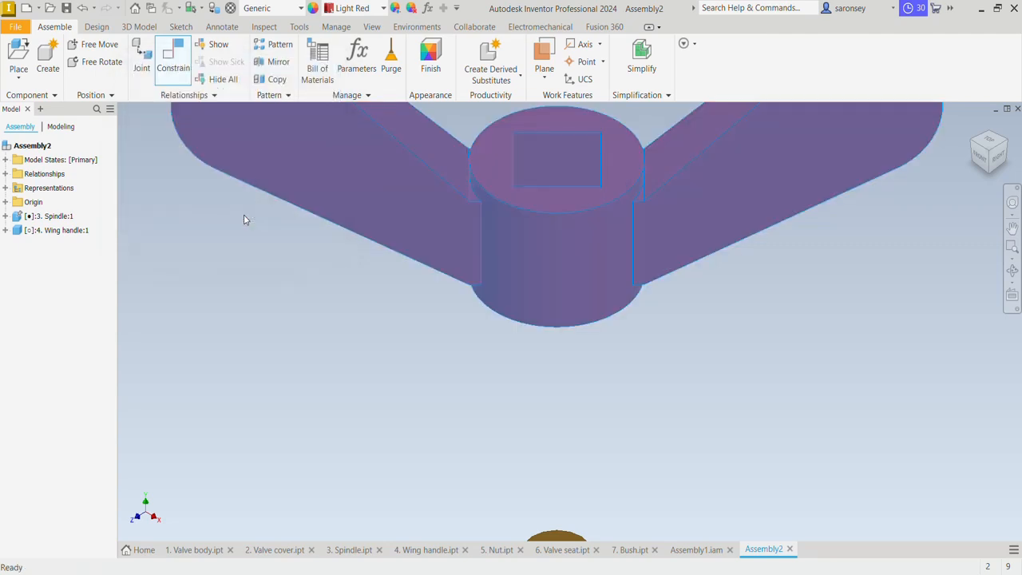
Mate a flat inner face of the wing handle's square hole to a flat side of the spindle's square section with 0.000 mm offset
{"action": "left_click", "coordinate": [243, 214]}
{"action": "left_click", "coordinate": [281, 251]}
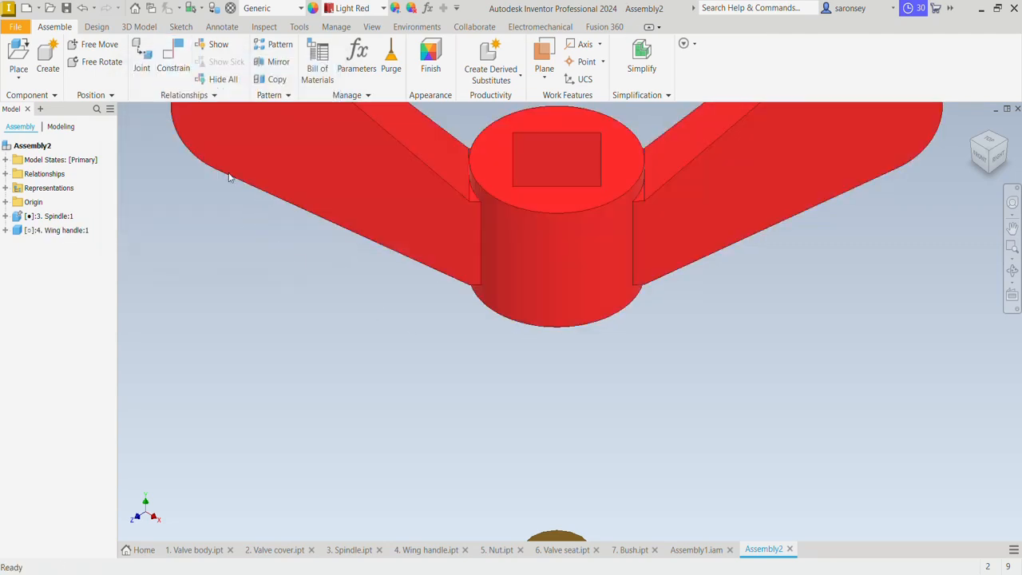
{"action": "left_click", "coordinate": [183, 55]}
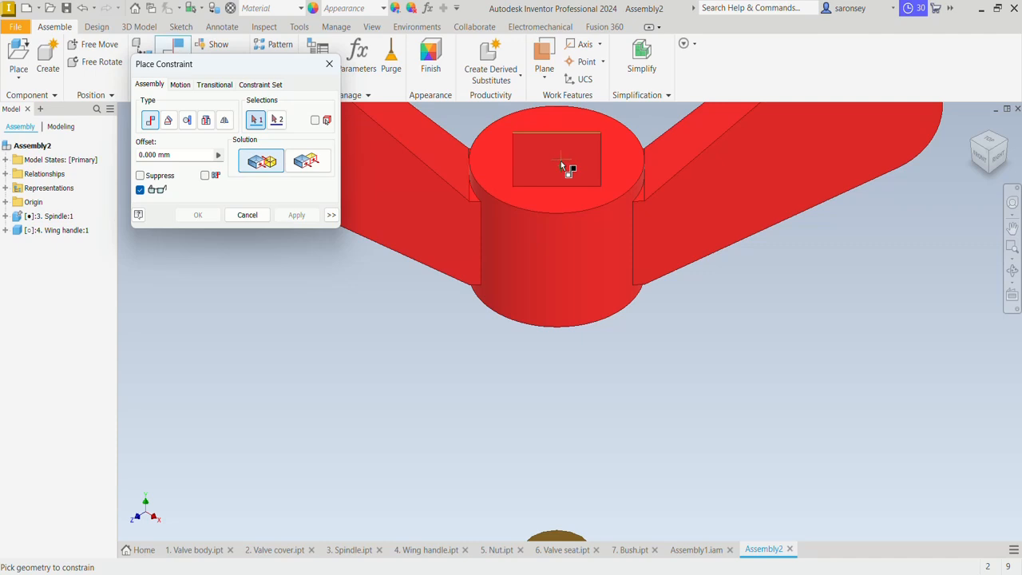
{"action": "scroll", "coordinate": [564, 166], "scroll_direction": "up", "scroll_amount": 5}
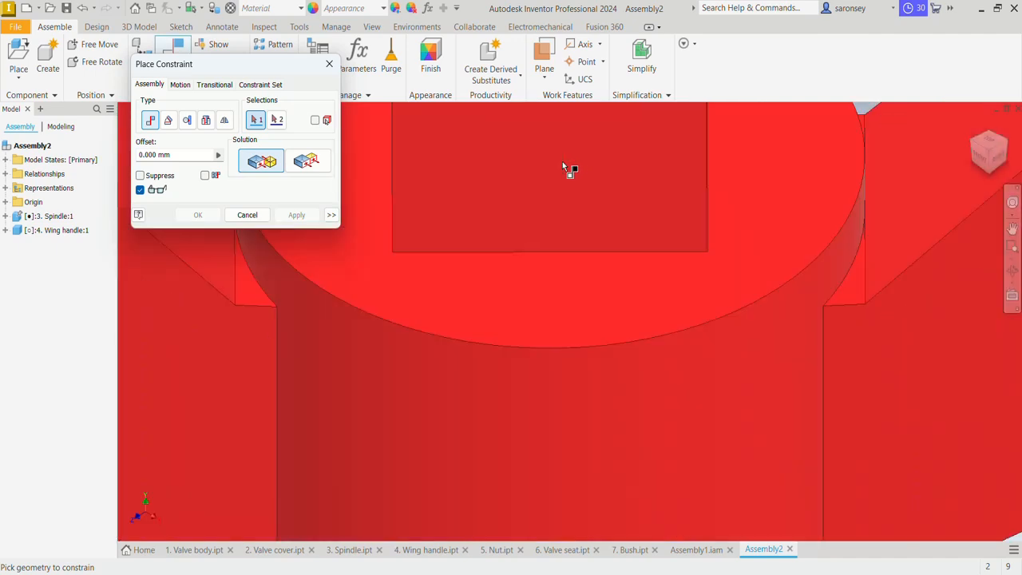
{"action": "left_click", "coordinate": [628, 169]}
{"action": "scroll", "coordinate": [628, 169], "scroll_direction": "down", "scroll_amount": 5}
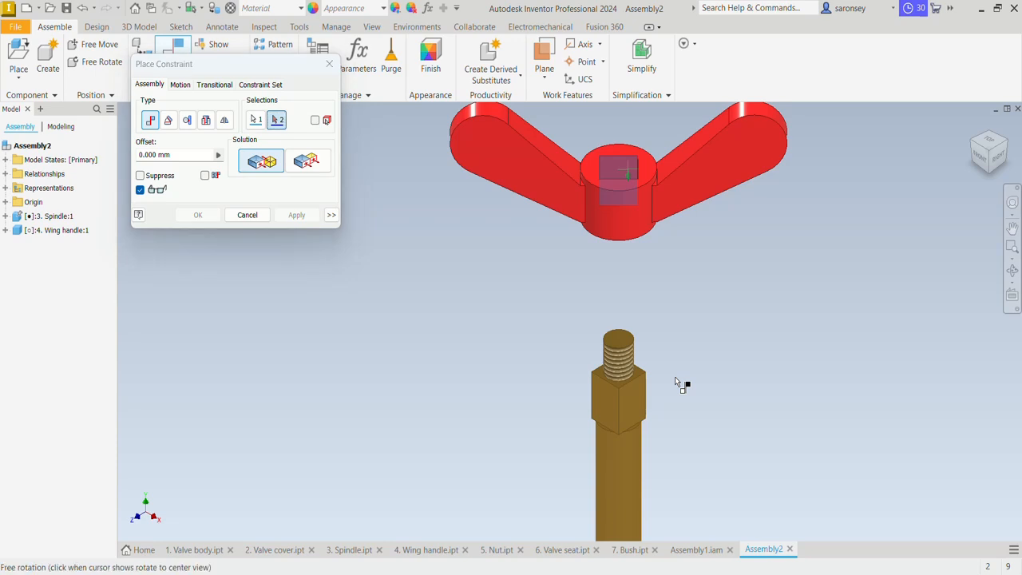
{"action": "middle_click_drag", "start_coordinate": [675, 376], "coordinate": [709, 366], "text": "shift"}
{"action": "left_click", "coordinate": [584, 473]}
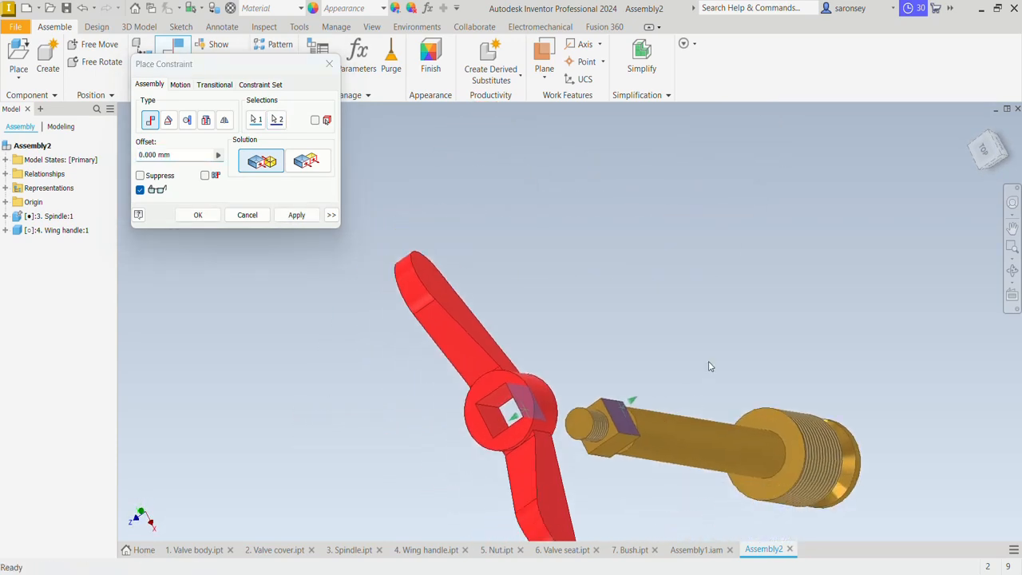
{"action": "left_click", "coordinate": [296, 215]}
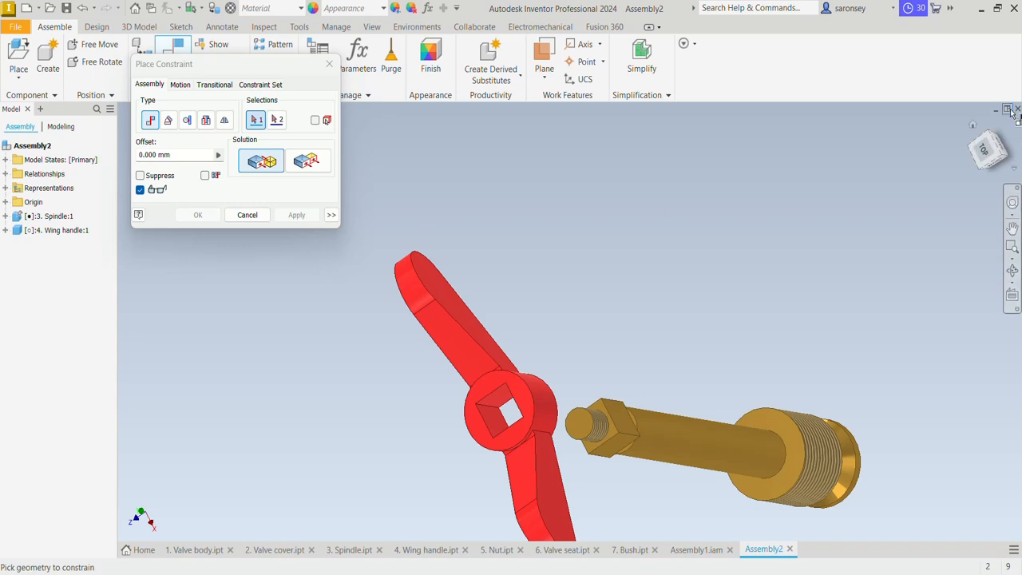
{"action": "left_click", "coordinate": [973, 126]}
{"action": "key", "text": "Escape"}
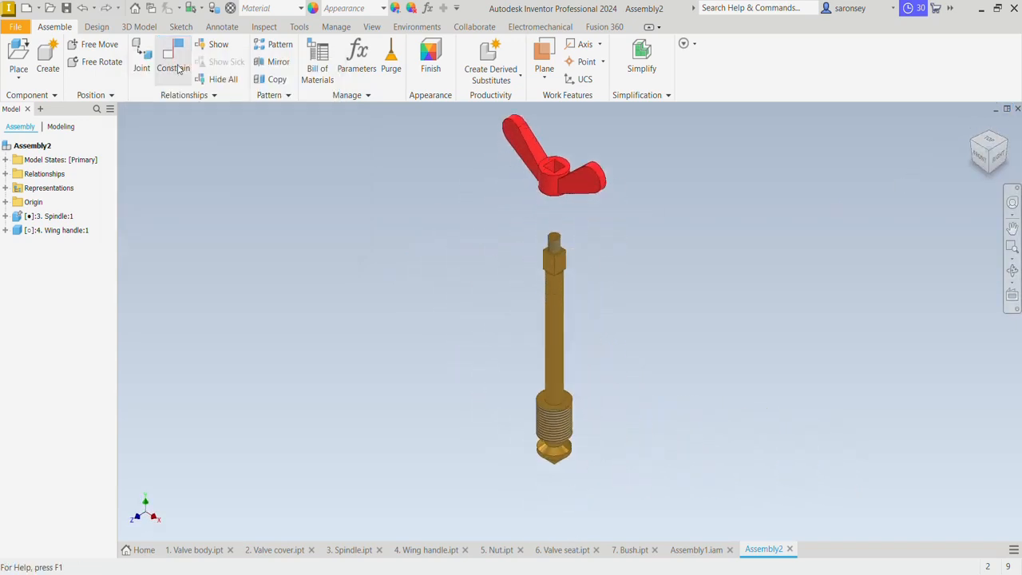
Mate the wing handle hub's underside to the spindle's shoulder just below the square section with 0.000 mm offset
{"action": "left_click", "coordinate": [173, 56]}
{"action": "scroll", "coordinate": [547, 269], "scroll_direction": "down", "scroll_amount": 5}
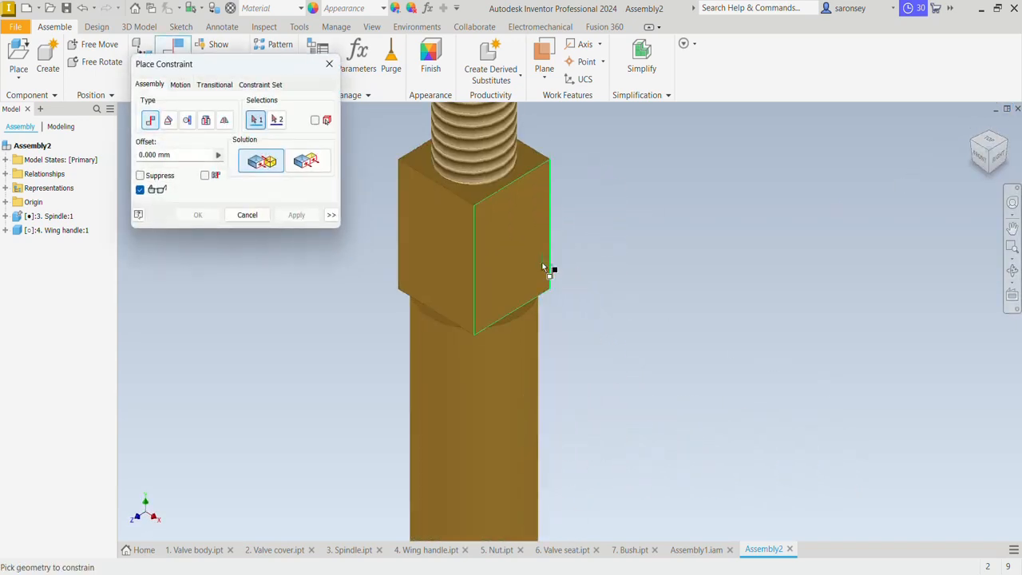
{"action": "scroll", "coordinate": [523, 343], "scroll_direction": "down", "scroll_amount": 3}
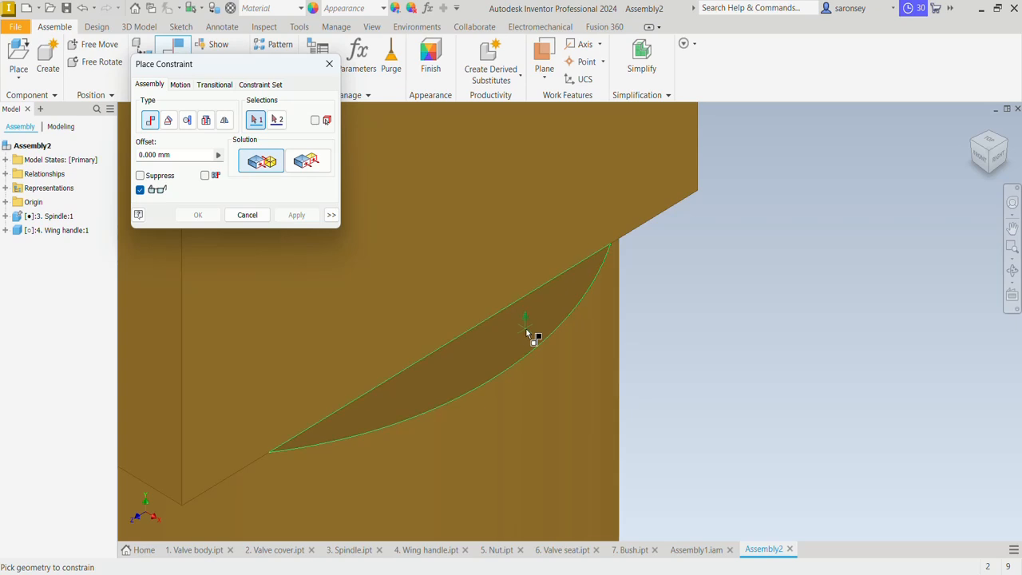
{"action": "left_click", "coordinate": [530, 337]}
{"action": "scroll", "coordinate": [529, 335], "scroll_direction": "up", "scroll_amount": 3}
{"action": "scroll", "coordinate": [528, 333], "scroll_direction": "up", "scroll_amount": 5}
{"action": "middle_click_drag", "start_coordinate": [611, 309], "coordinate": [664, 426]}
{"action": "middle_click_drag", "start_coordinate": [650, 361], "coordinate": [662, 303], "text": "shift"}
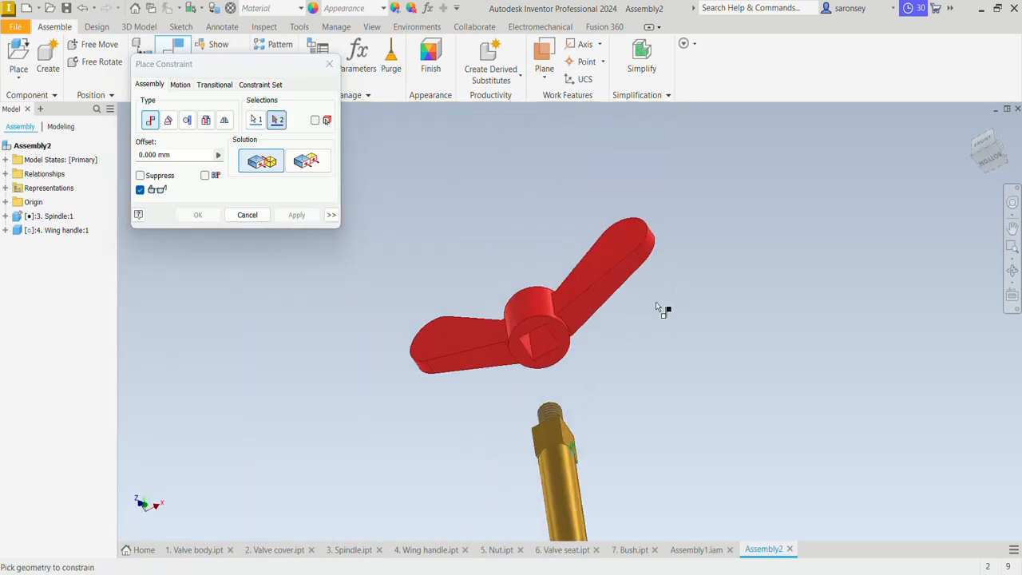
{"action": "left_click", "coordinate": [555, 340]}
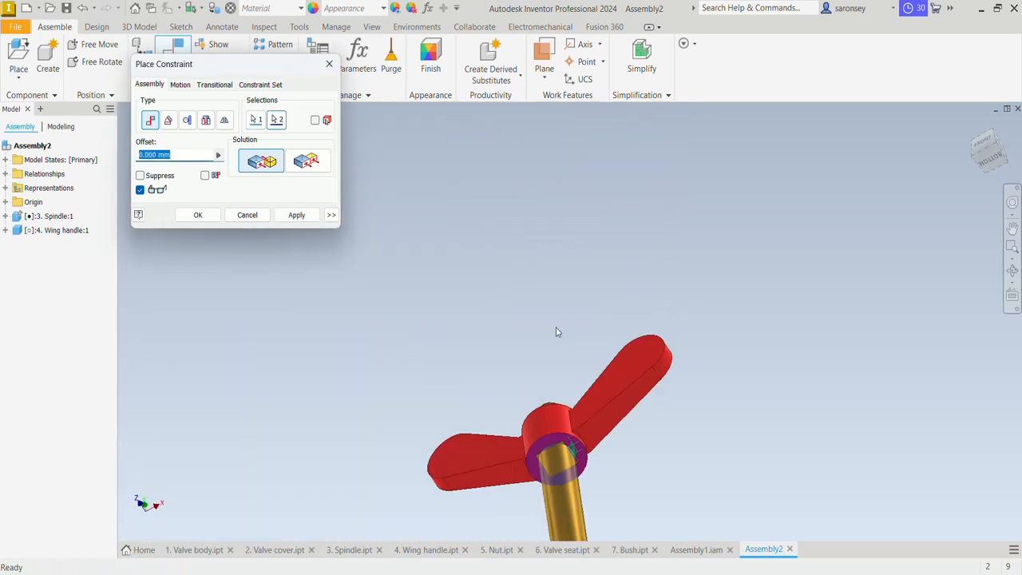
{"action": "left_click", "coordinate": [972, 123]}
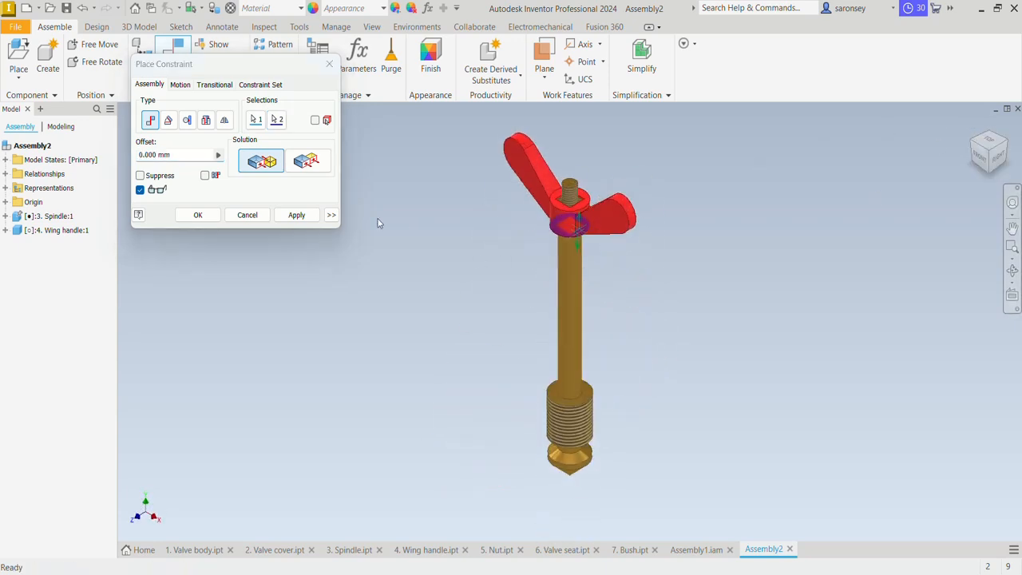
{"action": "left_click", "coordinate": [311, 215]}
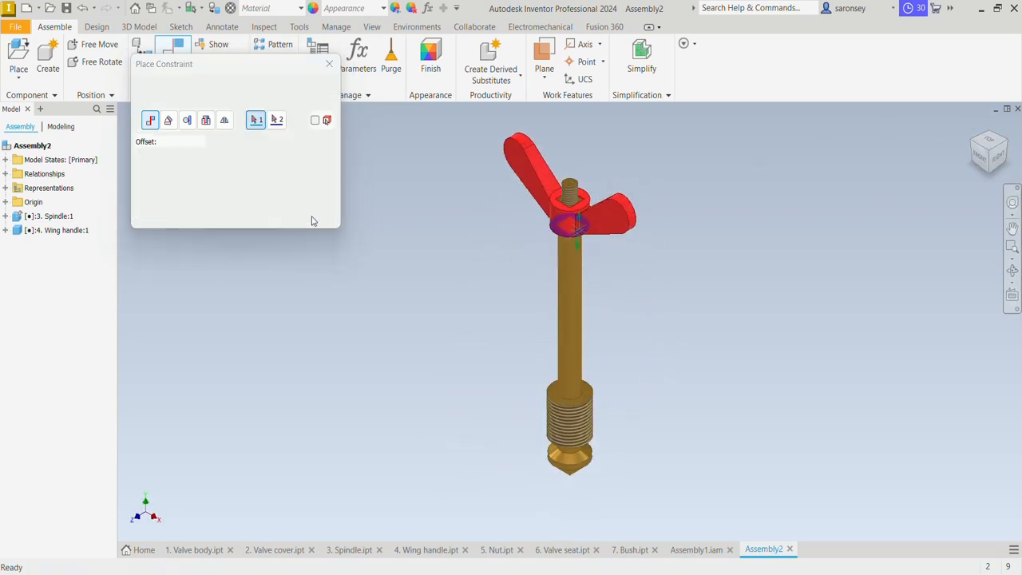
{"action": "left_click", "coordinate": [328, 63]}
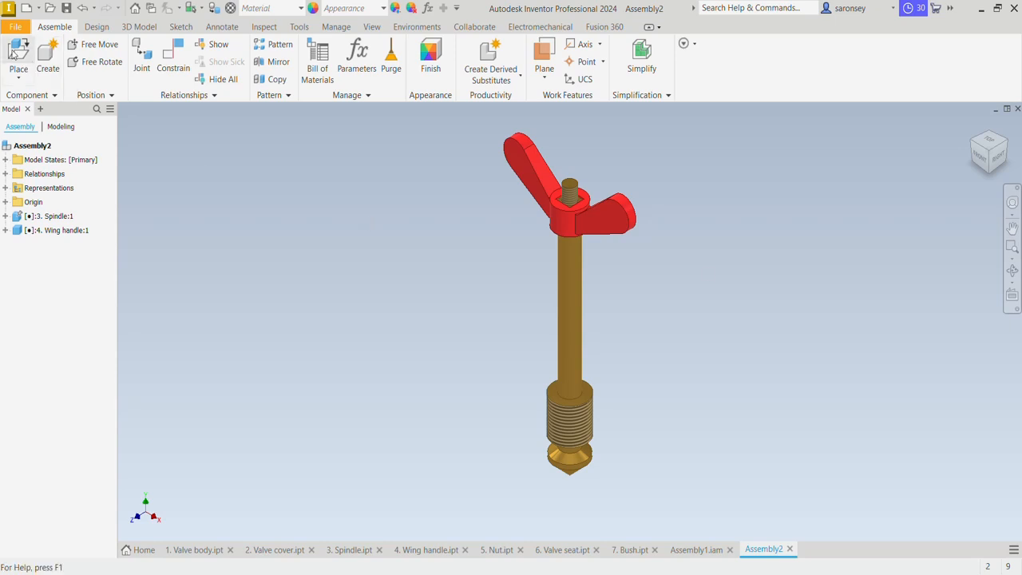
Place one instance of the 7. Bush part beside the spindle's shaft
{"action": "left_click", "coordinate": [15, 53]}
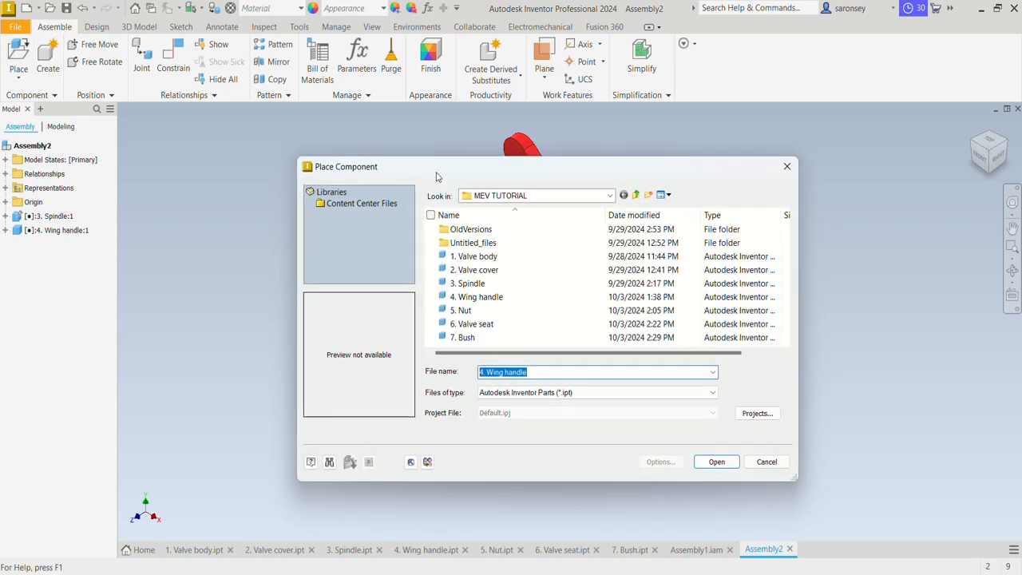
{"action": "left_click", "coordinate": [472, 338]}
{"action": "left_click", "coordinate": [716, 461]}
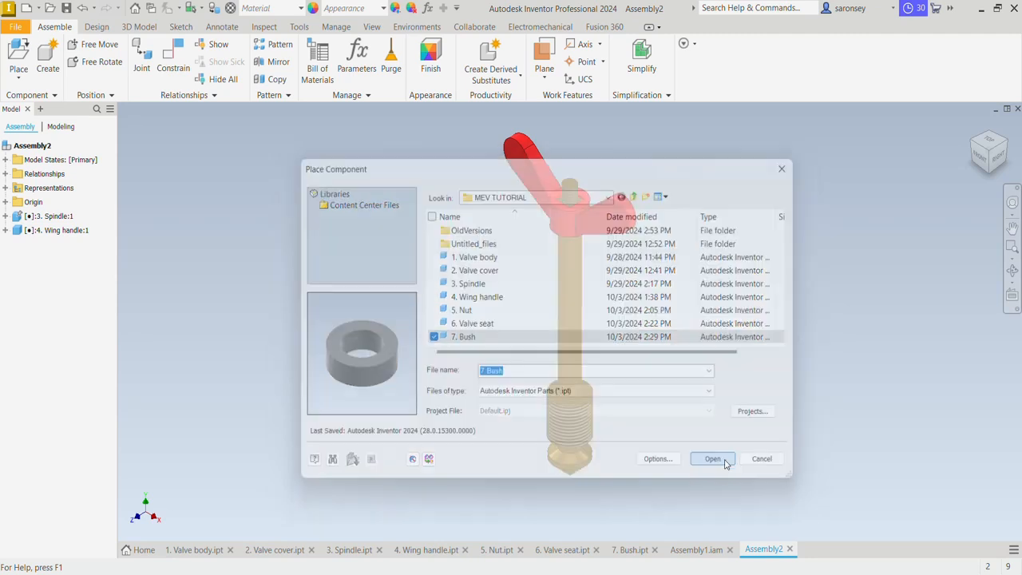
{"action": "left_click", "coordinate": [674, 348]}
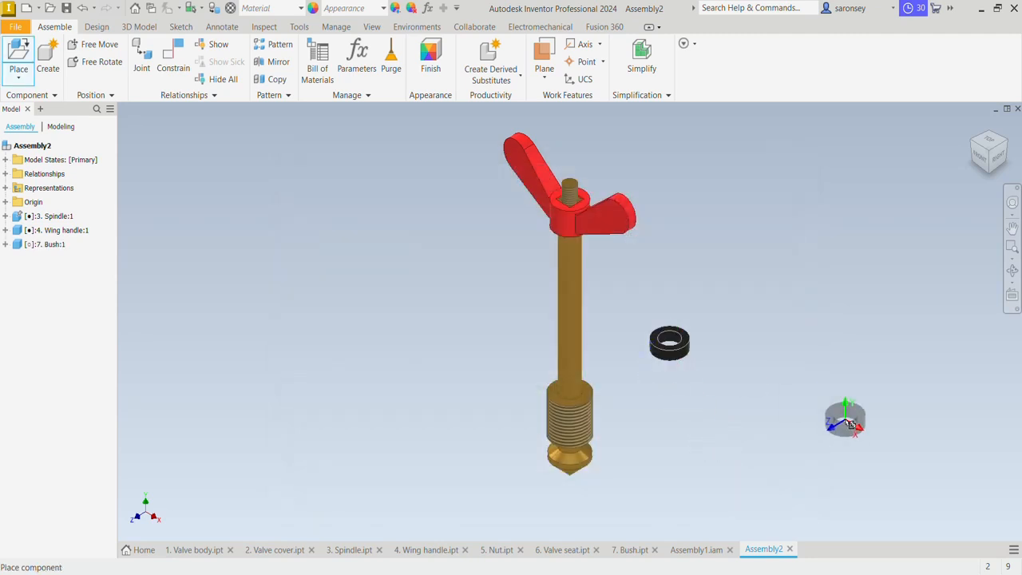
{"action": "key", "text": "Escape"}
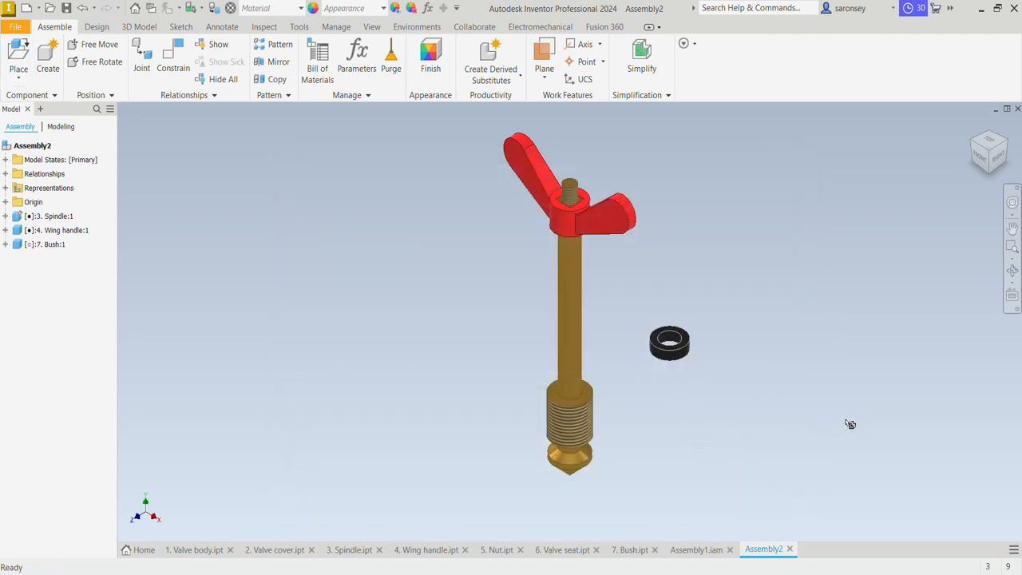
Mate the bush's hole axis to the spindle's axis with 0.000 mm offset
{"action": "left_click", "coordinate": [169, 62]}
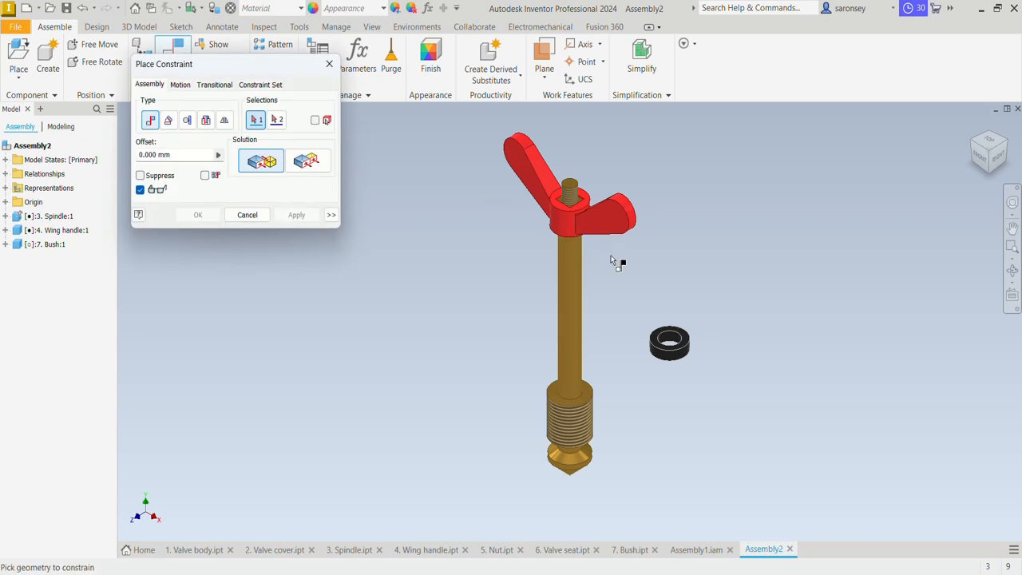
{"action": "left_click", "coordinate": [577, 346]}
{"action": "scroll", "coordinate": [680, 346], "scroll_direction": "up", "scroll_amount": 4}
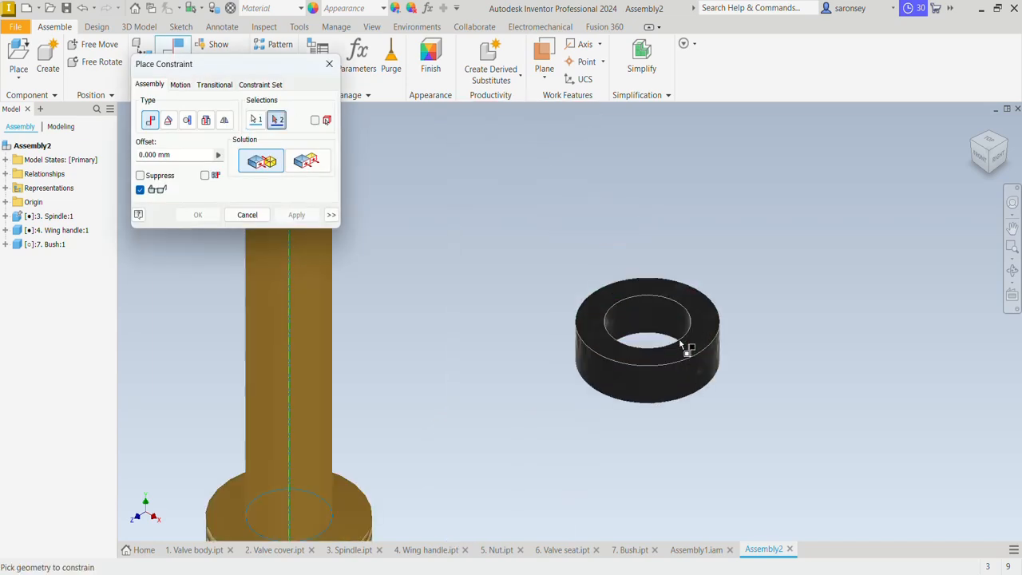
{"action": "left_click", "coordinate": [671, 322]}
{"action": "scroll", "coordinate": [662, 320], "scroll_direction": "down", "scroll_amount": 4}
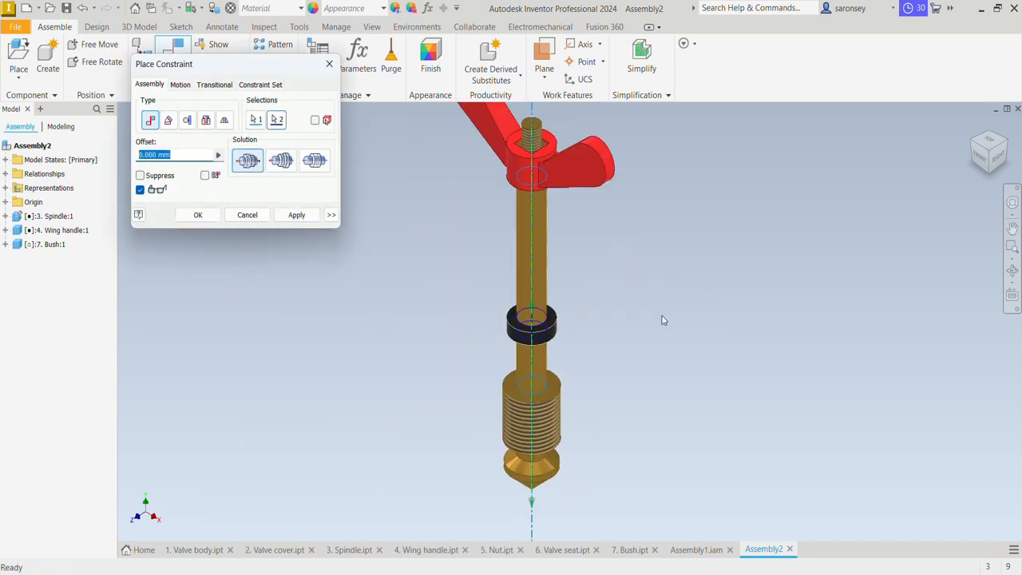
{"action": "left_click", "coordinate": [294, 215]}
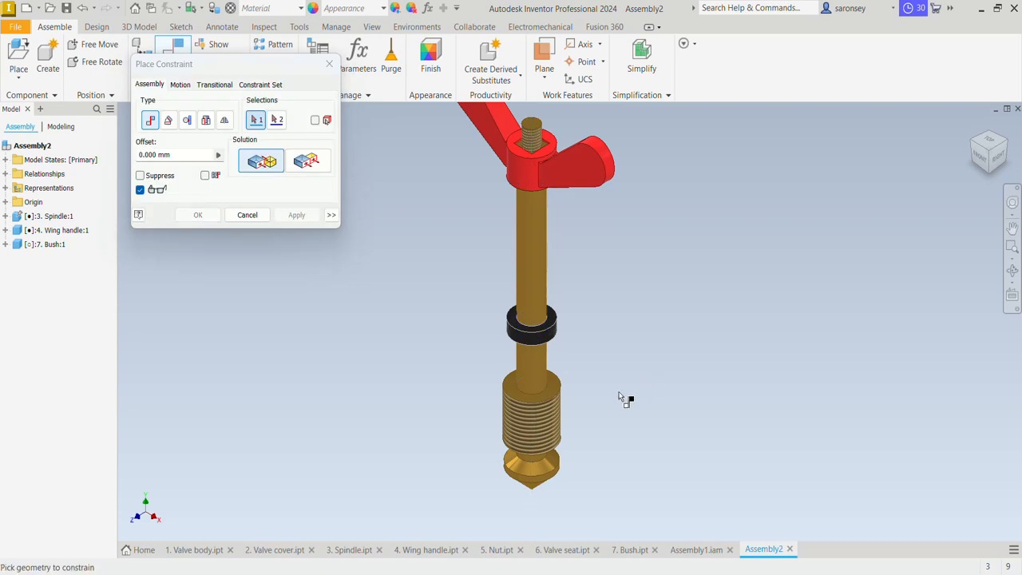
Mate the bush's underside to the upper face of the spindle's large threaded section with 0.000 mm offset
{"action": "scroll", "coordinate": [563, 396], "scroll_direction": "up", "scroll_amount": 5}
{"action": "left_click", "coordinate": [543, 381]}
{"action": "scroll", "coordinate": [552, 383], "scroll_direction": "down", "scroll_amount": 4}
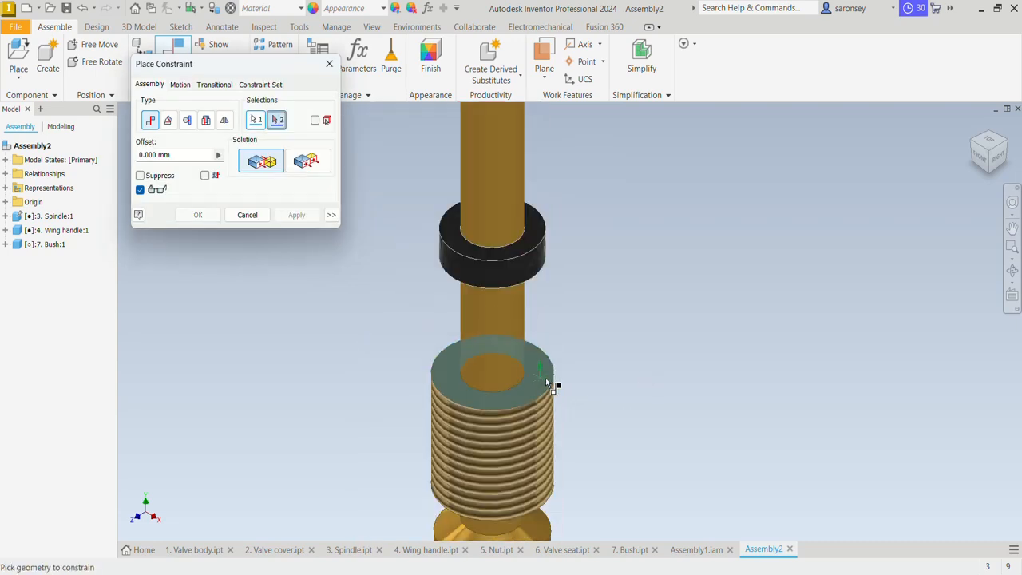
{"action": "middle_click_drag", "start_coordinate": [607, 363], "coordinate": [607, 269], "text": "shift"}
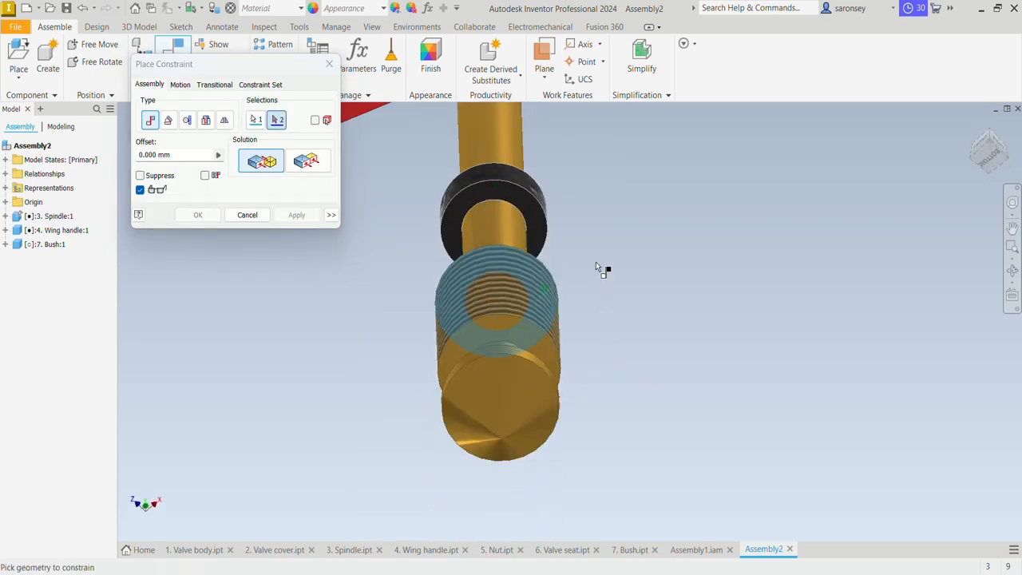
{"action": "scroll", "coordinate": [463, 203], "scroll_direction": "up", "scroll_amount": 3}
{"action": "left_click", "coordinate": [464, 199]}
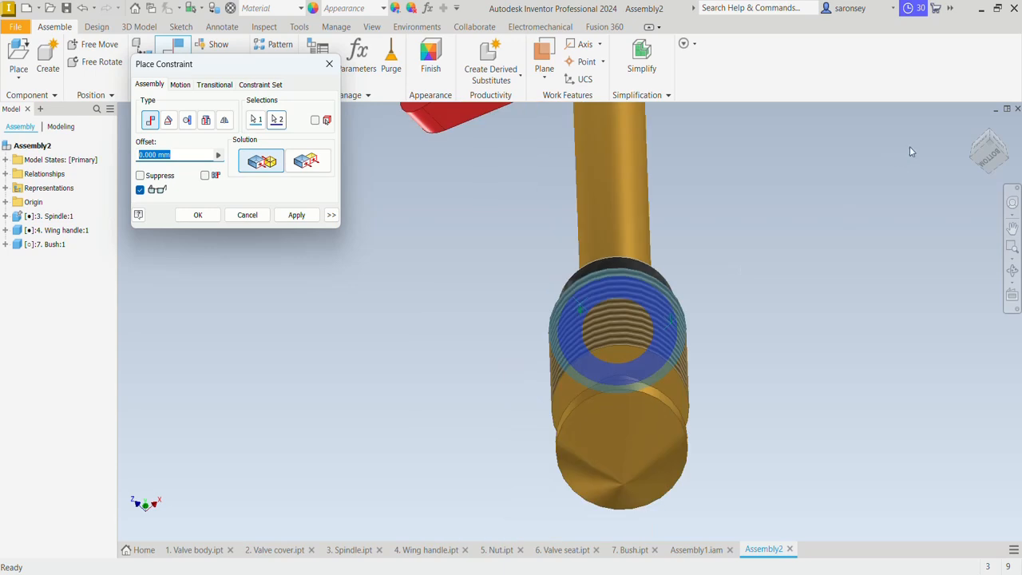
{"action": "left_click", "coordinate": [296, 215]}
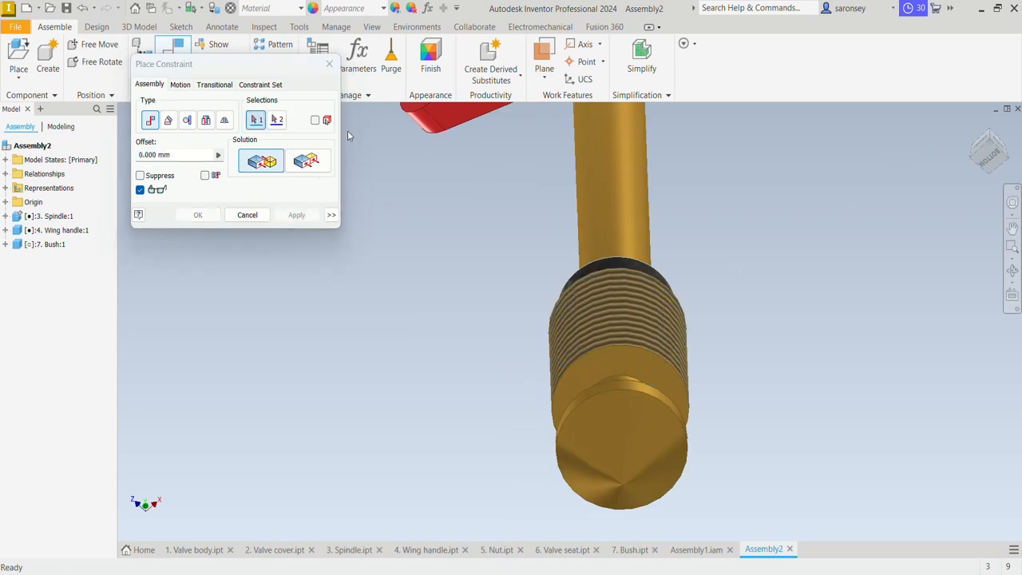
{"action": "left_click", "coordinate": [330, 66]}
{"action": "key", "text": "F6"}
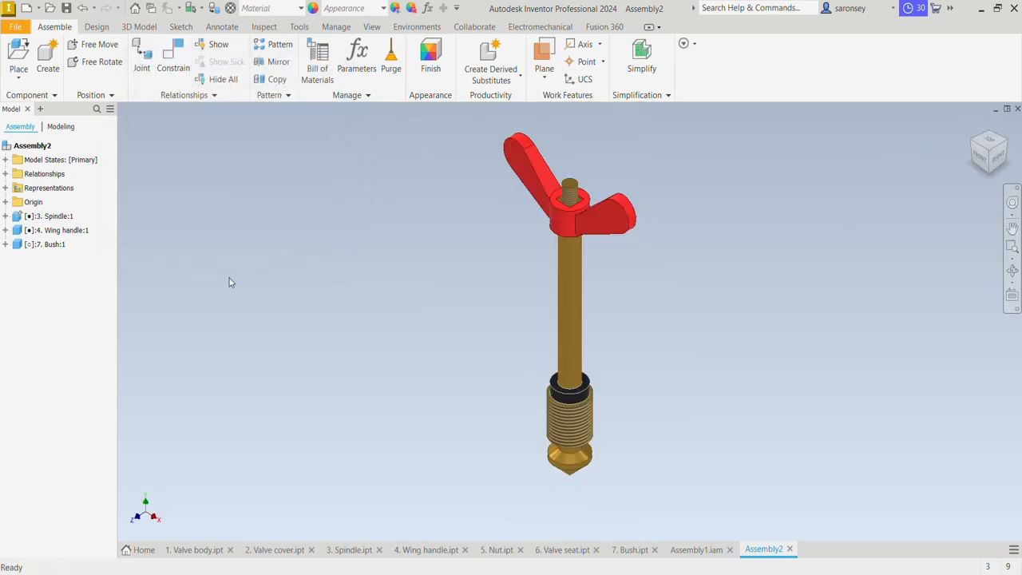
Place one ISO 4032 hex nut, size M8, as a standard part from the Content Center beside the spindle's shaft
{"action": "left_click", "coordinate": [19, 78]}
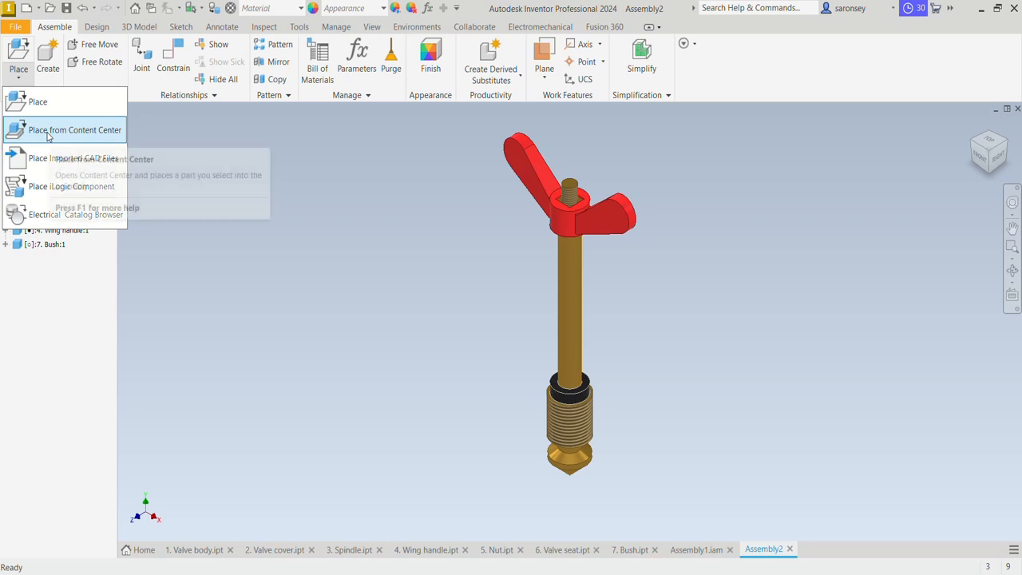
{"action": "left_click", "coordinate": [47, 136]}
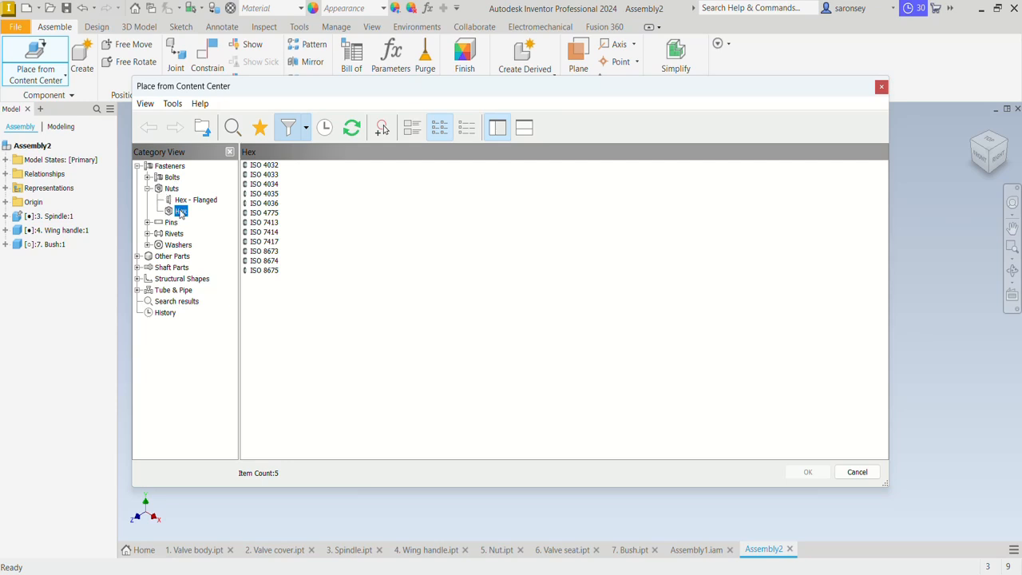
{"action": "left_click", "coordinate": [265, 165]}
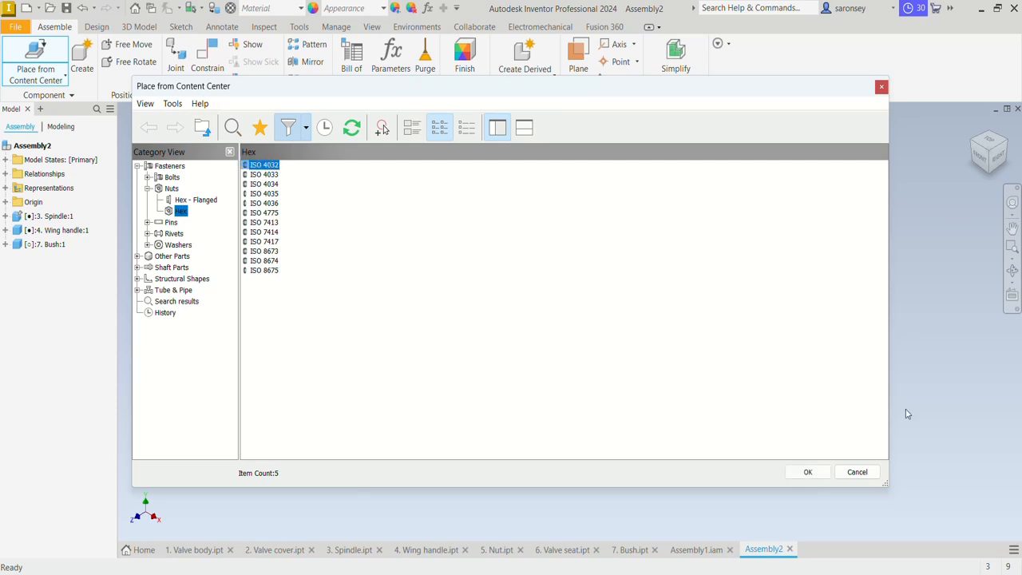
{"action": "left_click", "coordinate": [807, 472]}
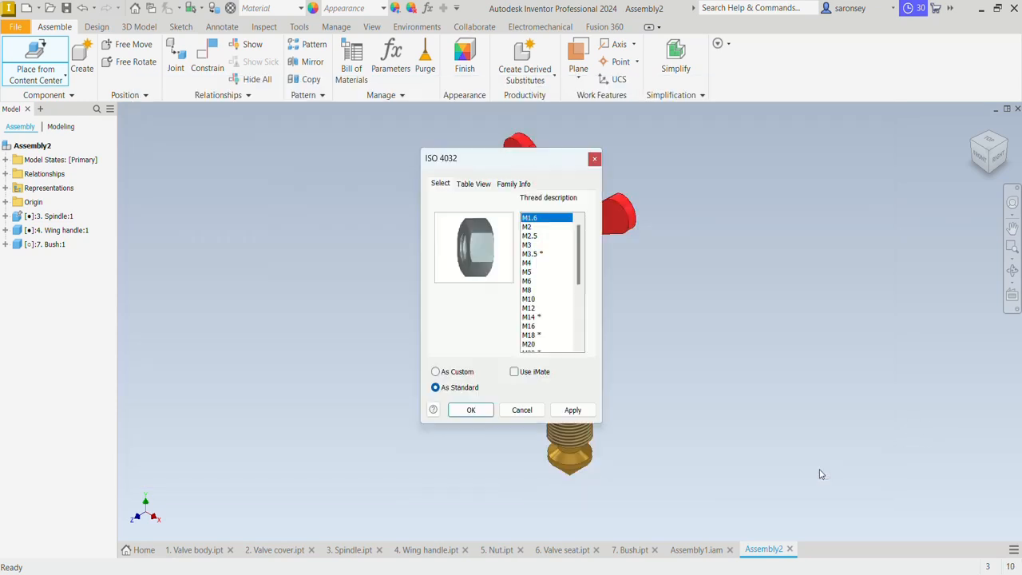
{"action": "left_click", "coordinate": [528, 290]}
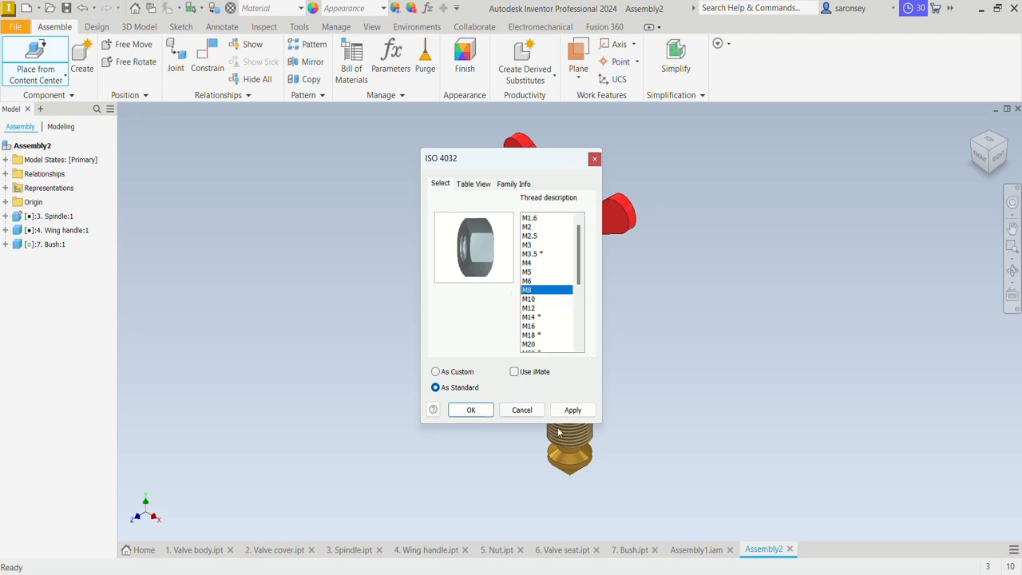
{"action": "left_click", "coordinate": [471, 409]}
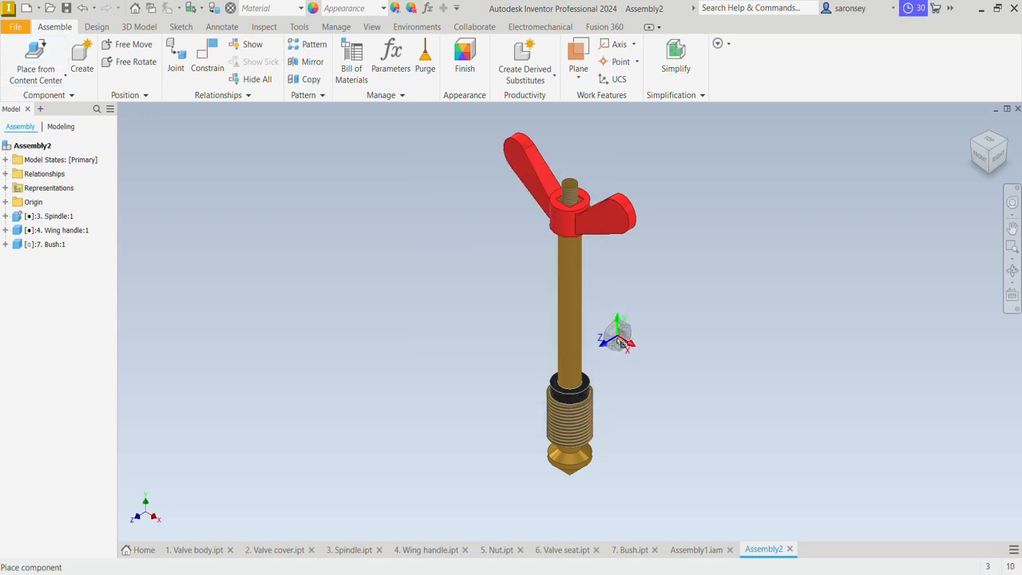
{"action": "left_click", "coordinate": [631, 309]}
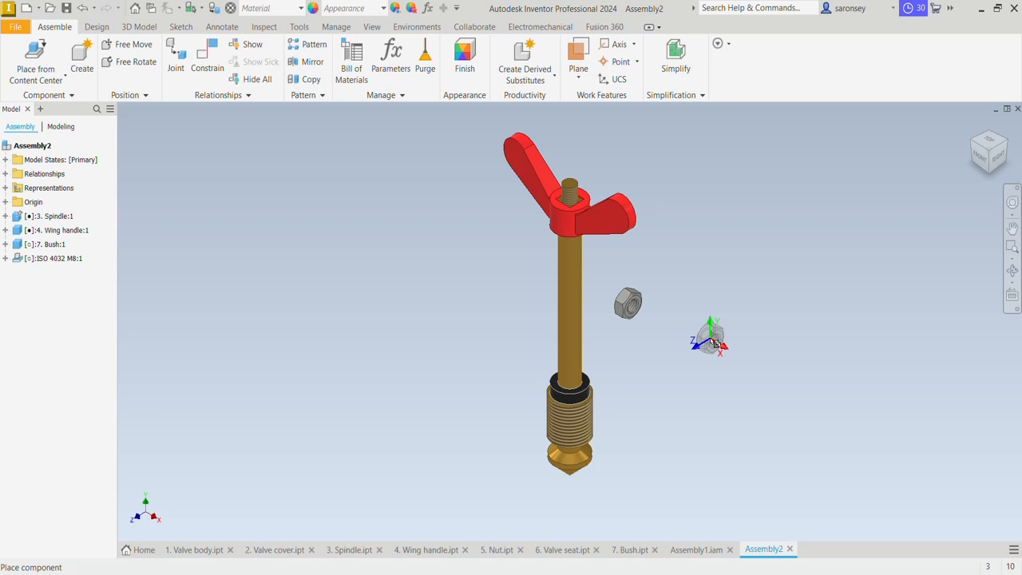
{"action": "key", "text": "Escape"}
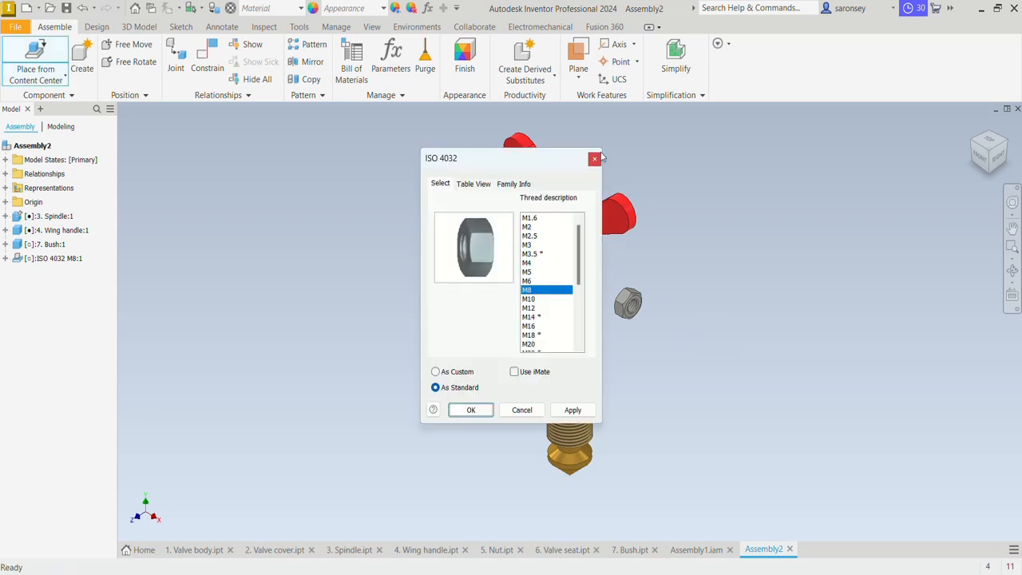
Add an Insert constraint with 0.000 mm offset between the M8 nut's hole edge and the circular base edge of the spindle's upper thread
{"action": "left_click", "coordinate": [595, 158]}
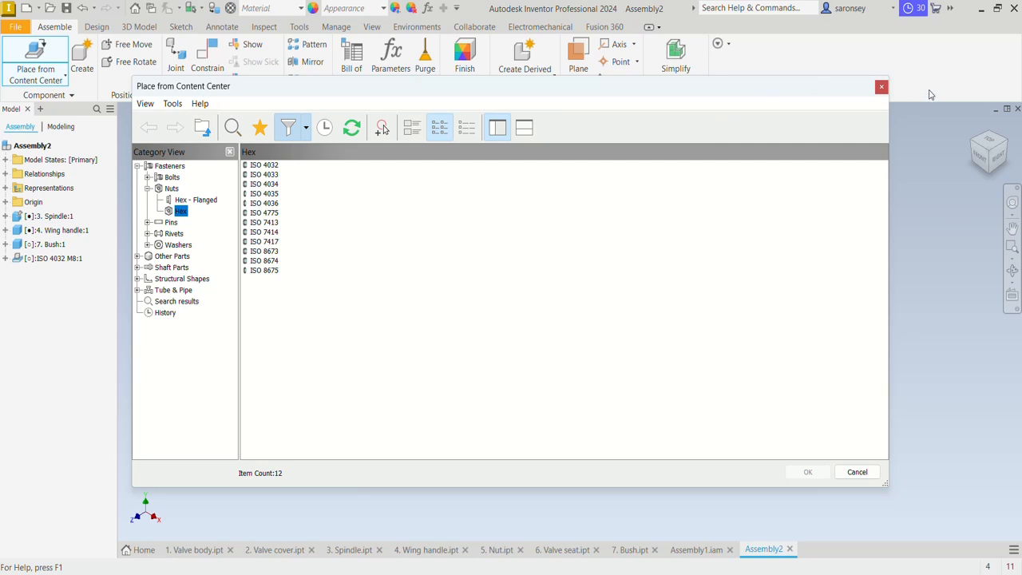
{"action": "left_click", "coordinate": [882, 87]}
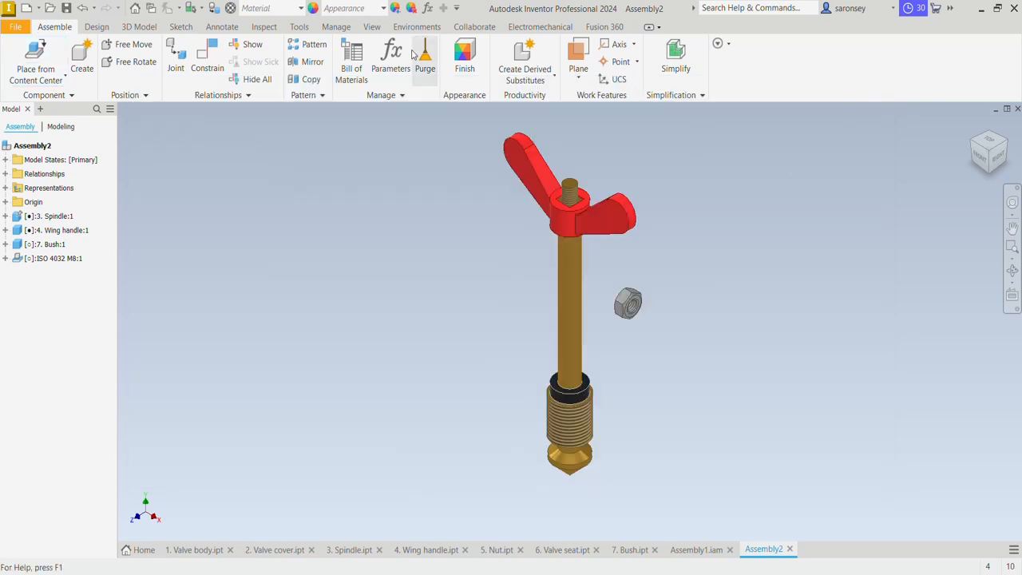
{"action": "left_click", "coordinate": [208, 51]}
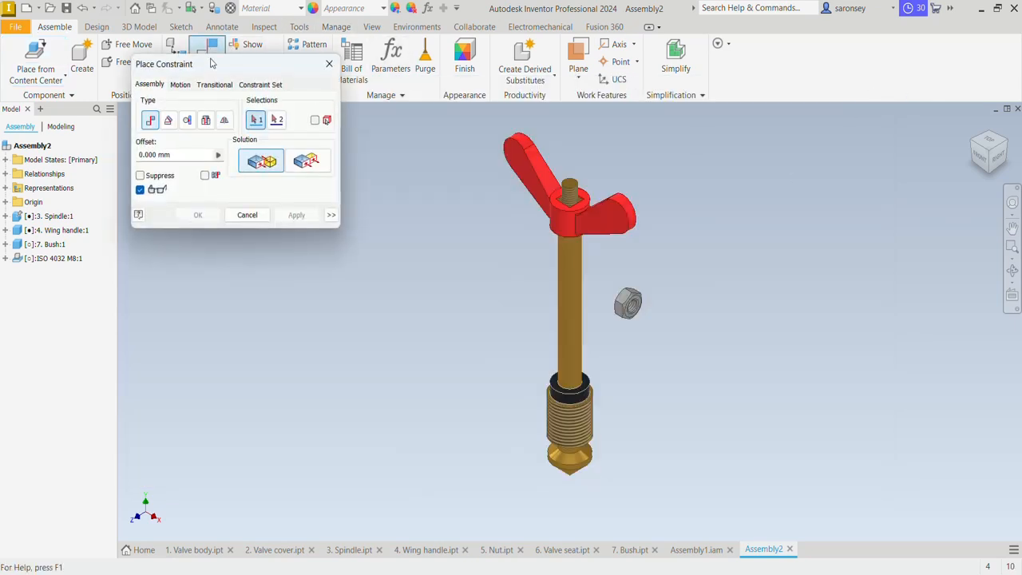
{"action": "left_click", "coordinate": [212, 120]}
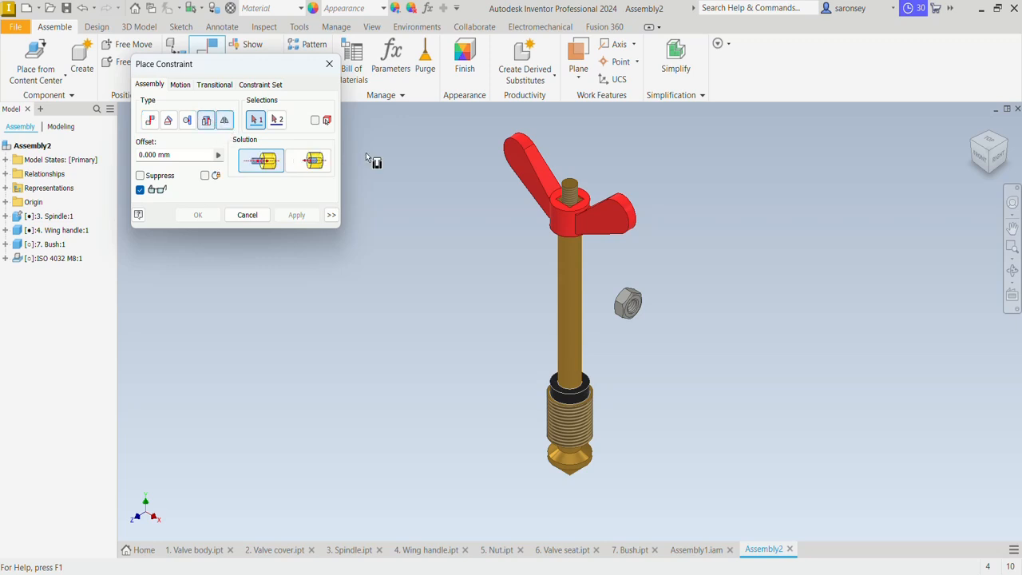
{"action": "scroll", "coordinate": [631, 298], "scroll_direction": "up", "scroll_amount": 5}
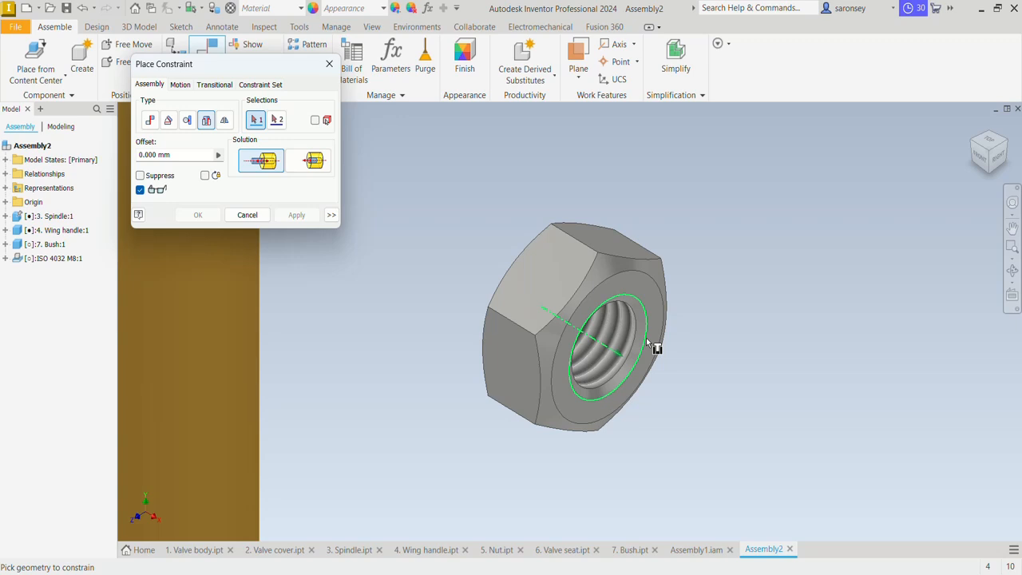
{"action": "left_click", "coordinate": [648, 344]}
{"action": "scroll", "coordinate": [655, 346], "scroll_direction": "down", "scroll_amount": 5}
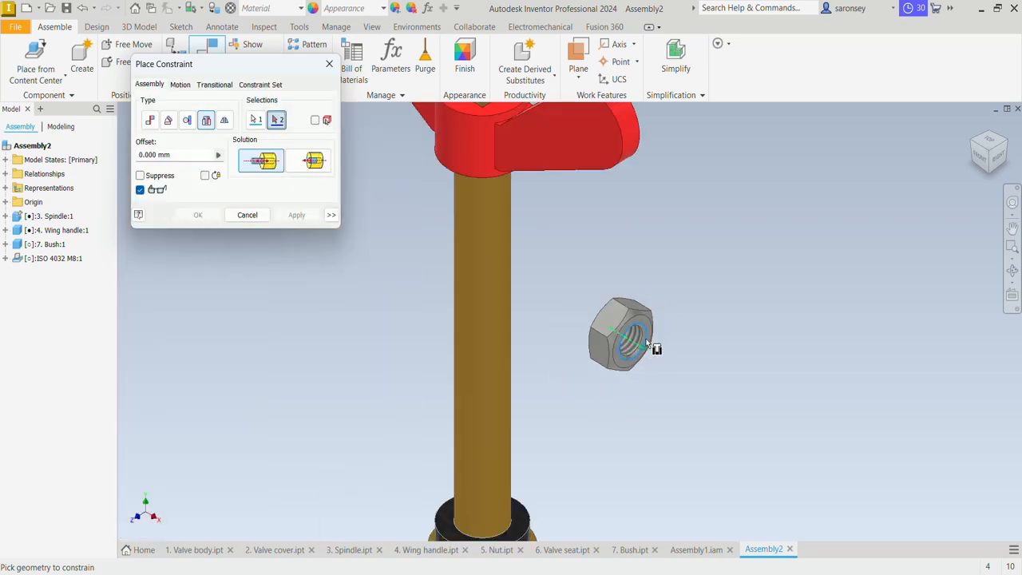
{"action": "middle_click_drag", "start_coordinate": [655, 346], "coordinate": [583, 318]}
{"action": "scroll", "coordinate": [531, 210], "scroll_direction": "up", "scroll_amount": 5}
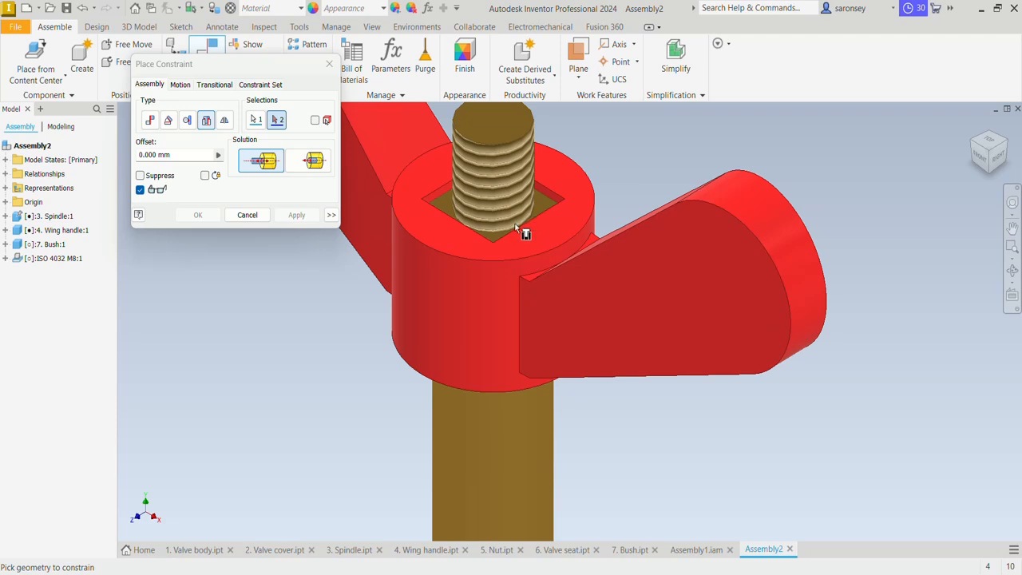
{"action": "scroll", "coordinate": [511, 230], "scroll_direction": "up", "scroll_amount": 3}
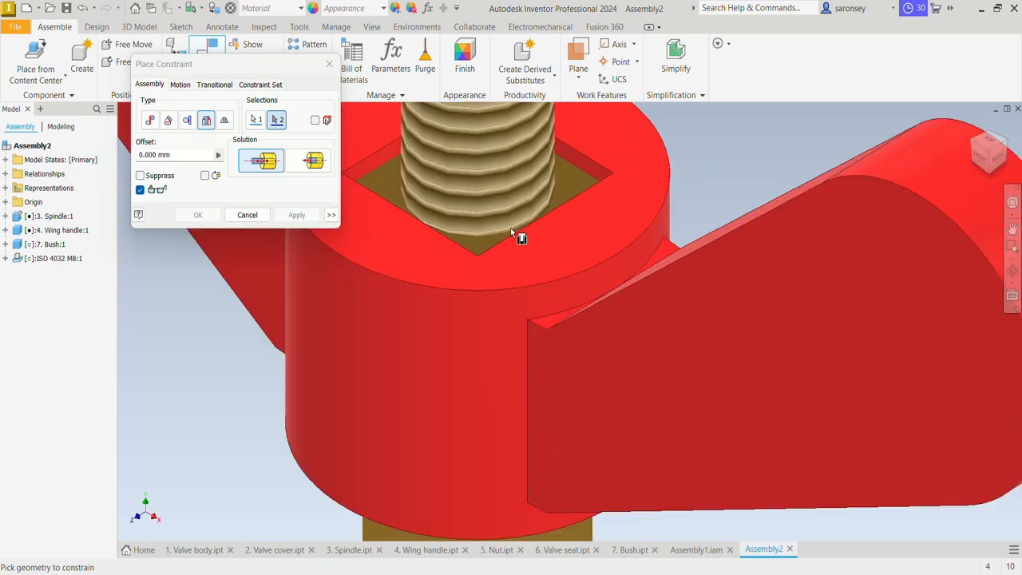
{"action": "scroll", "coordinate": [565, 192], "scroll_direction": "down", "scroll_amount": 3}
{"action": "left_click", "coordinate": [559, 190]}
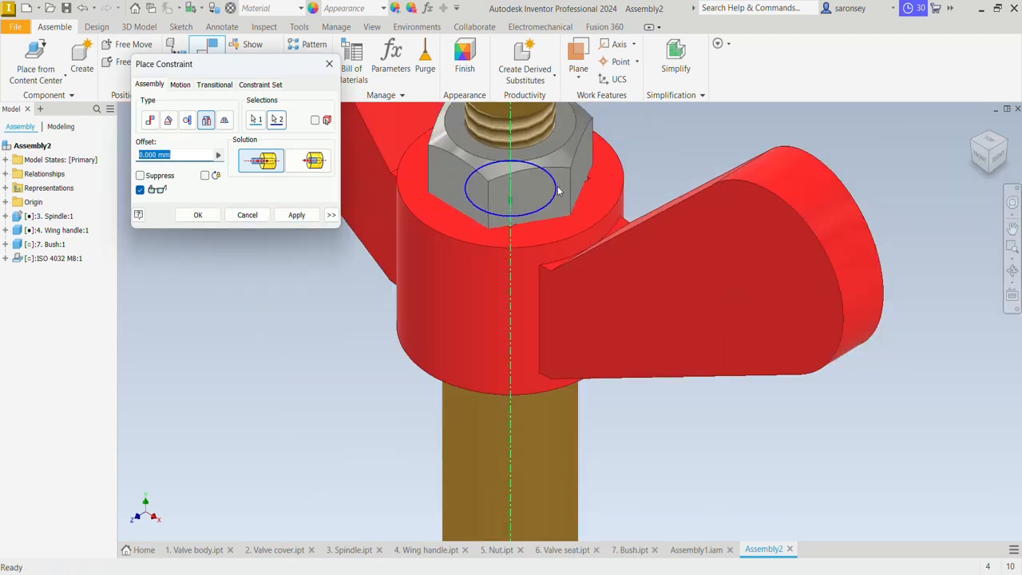
{"action": "scroll", "coordinate": [559, 190], "scroll_direction": "down", "scroll_amount": 3}
{"action": "left_click", "coordinate": [298, 215]}
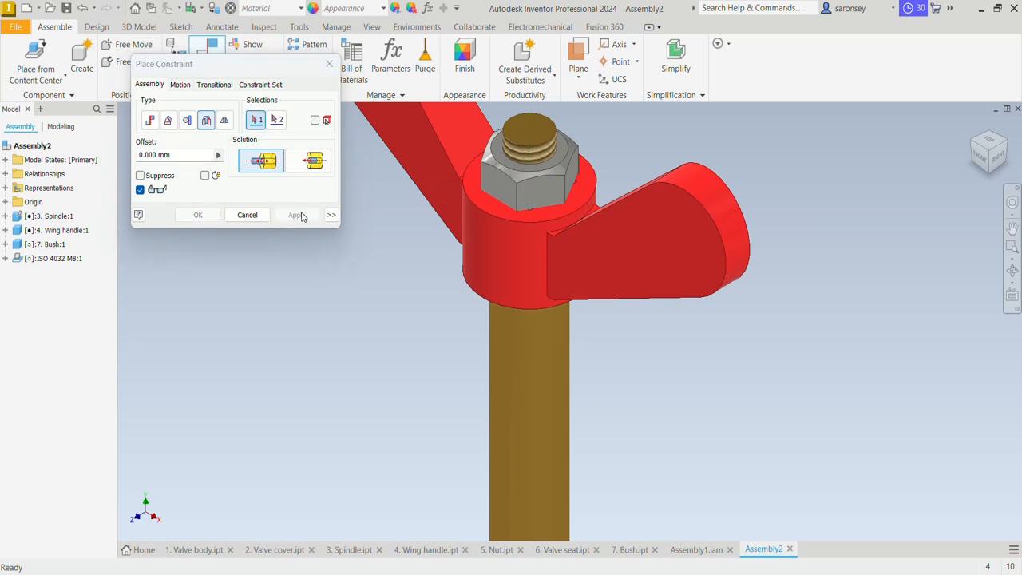
{"action": "key", "text": "Escape"}
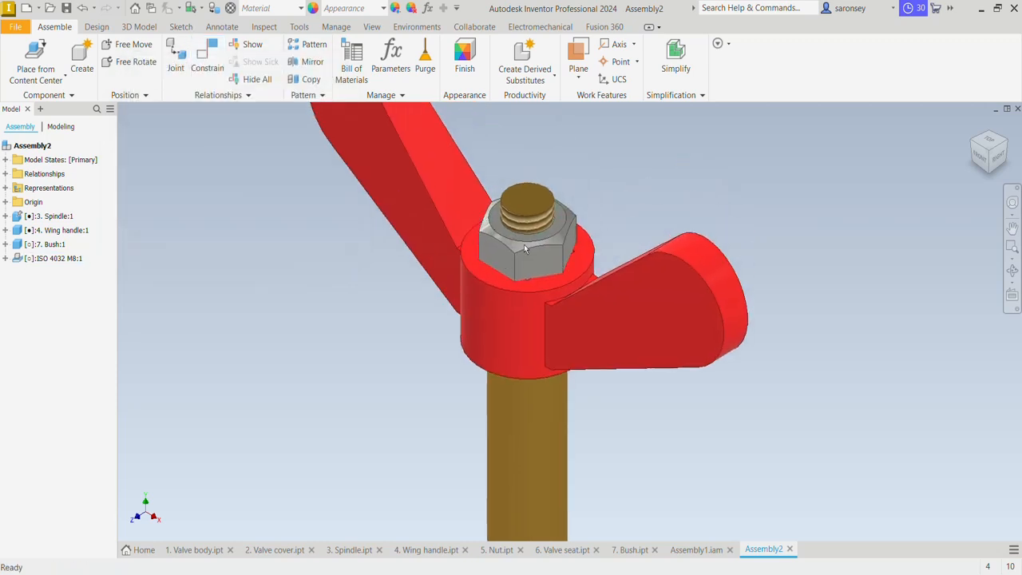
Turn the M8 nut slightly around the spindle to check its remaining freedom of rotation
{"action": "left_click", "coordinate": [551, 247]}
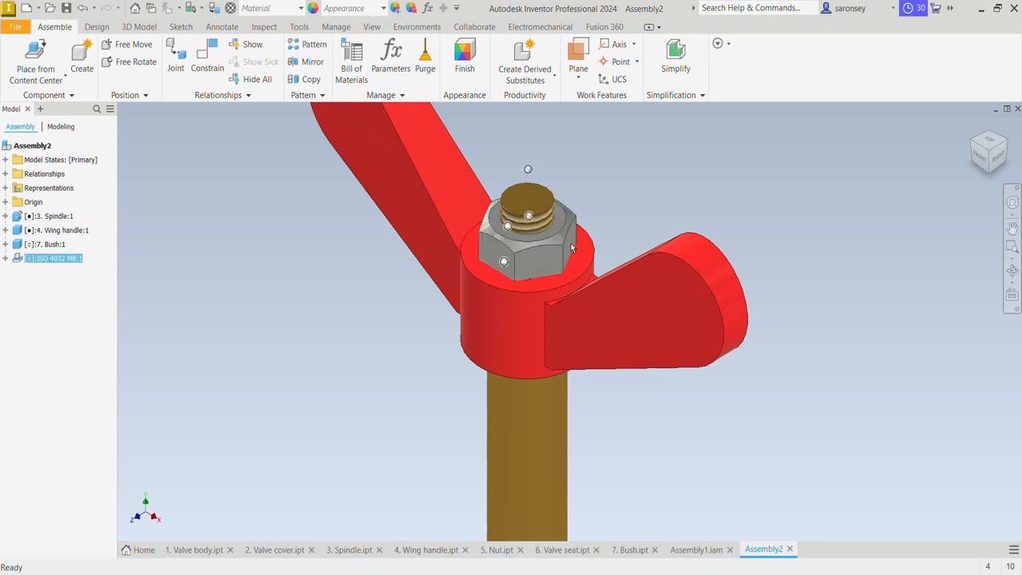
{"action": "left_click_drag", "start_coordinate": [571, 248], "coordinate": [602, 230]}
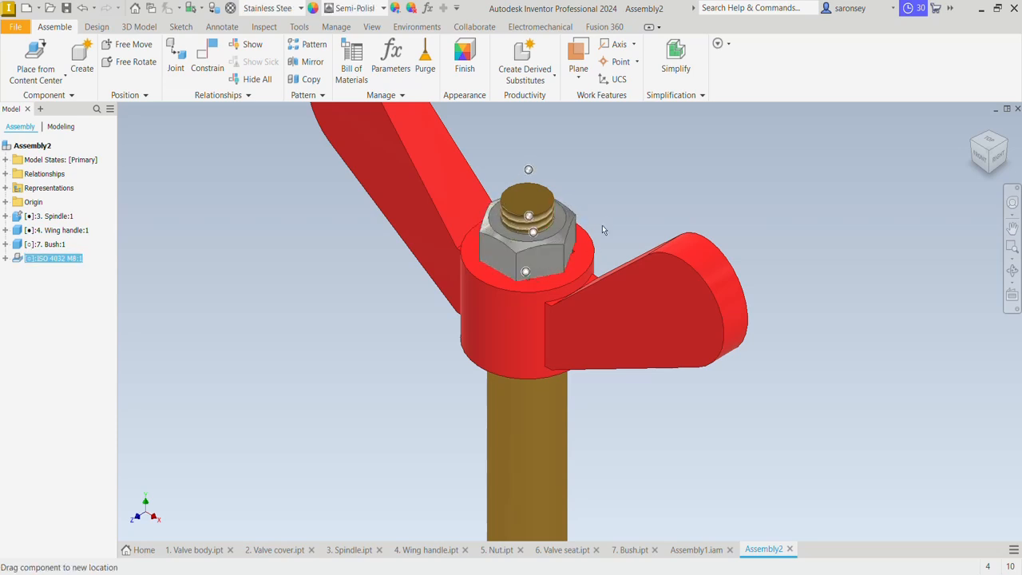
{"action": "left_click", "coordinate": [690, 184]}
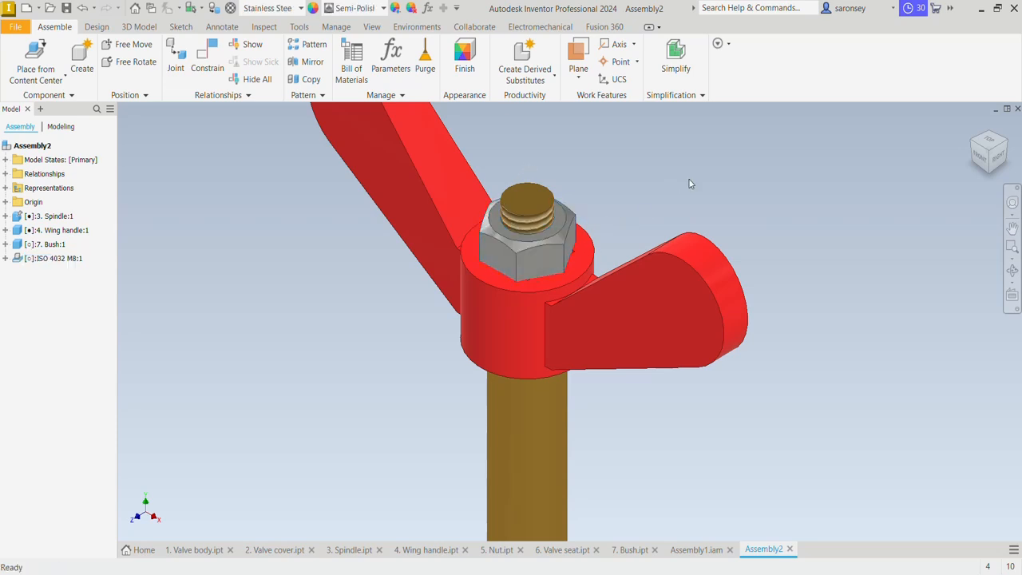
Save the assembly as Assembly2 in the MEV TUTORIAL folder and create a new assembly from the Standard (mm).iam template
{"action": "left_click", "coordinate": [67, 8]}
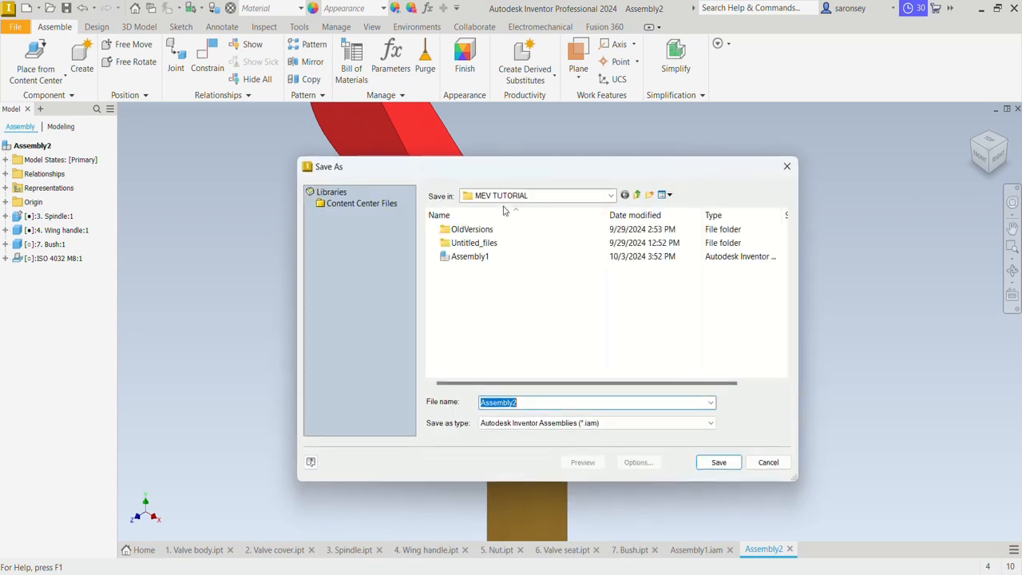
{"action": "left_click", "coordinate": [724, 463]}
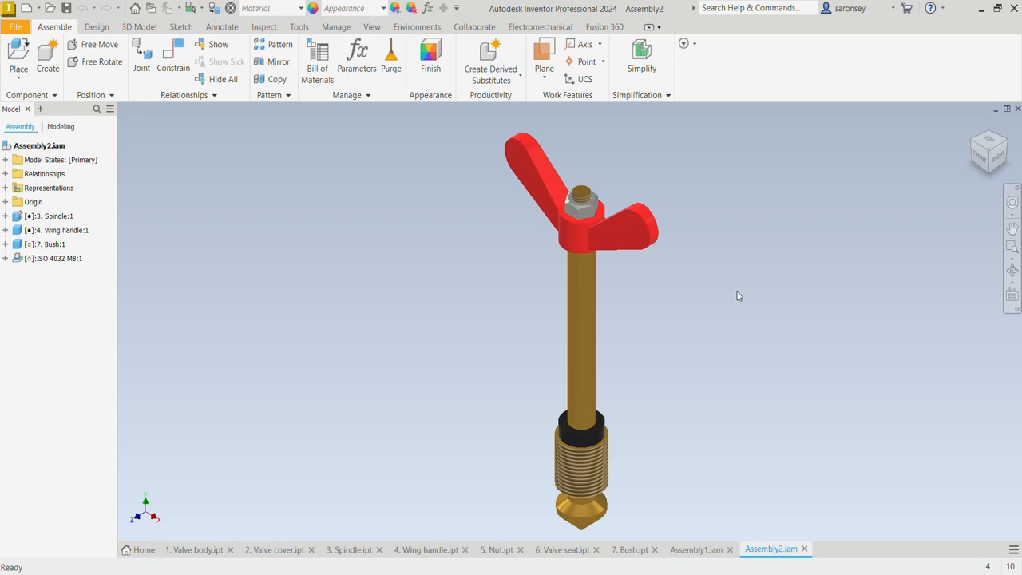
{"action": "left_click", "coordinate": [29, 9]}
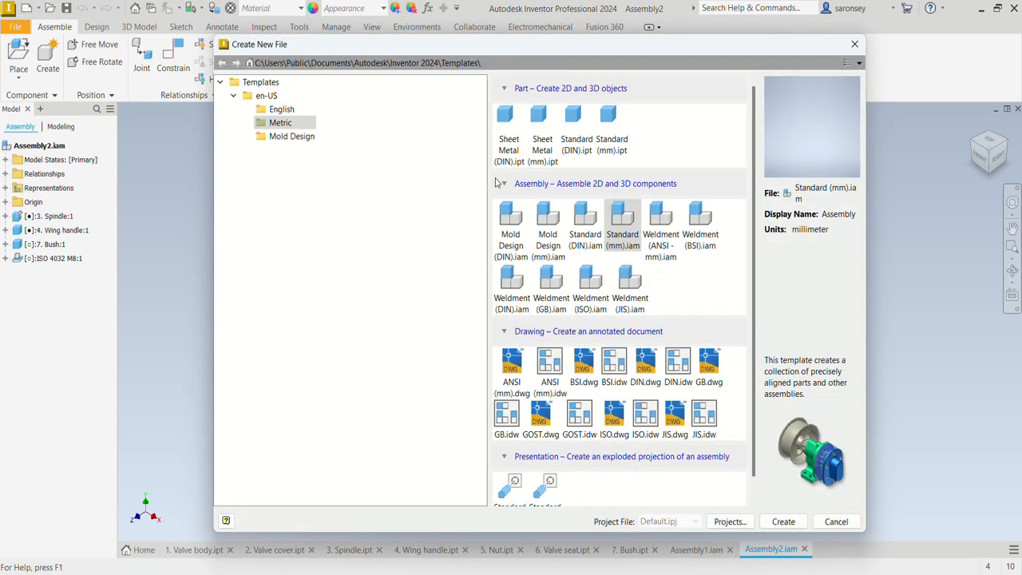
{"action": "left_click", "coordinate": [782, 522]}
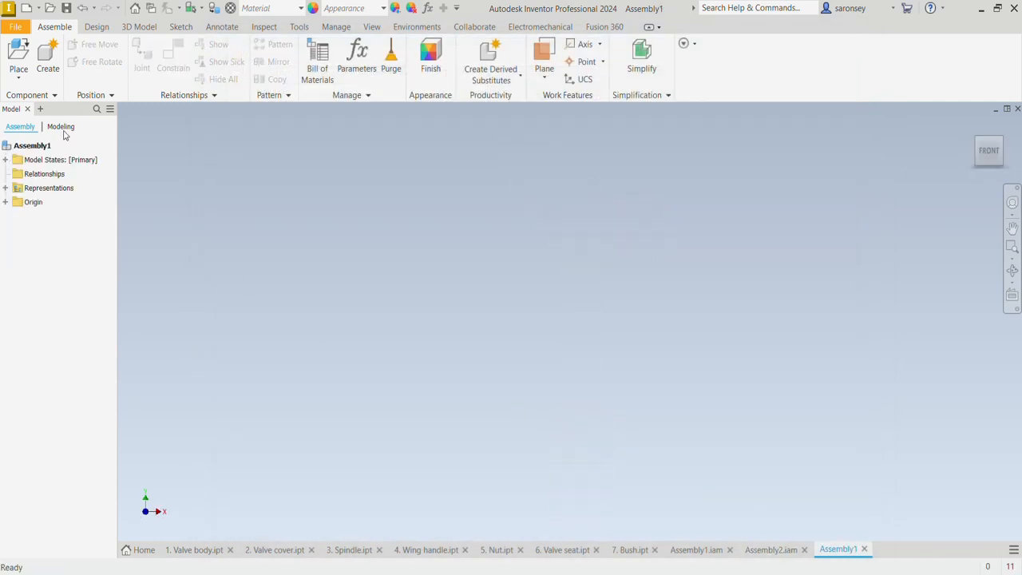
Place the Assembly1 valve body assembly as a subassembly grounded at the origin
{"action": "left_click", "coordinate": [21, 53]}
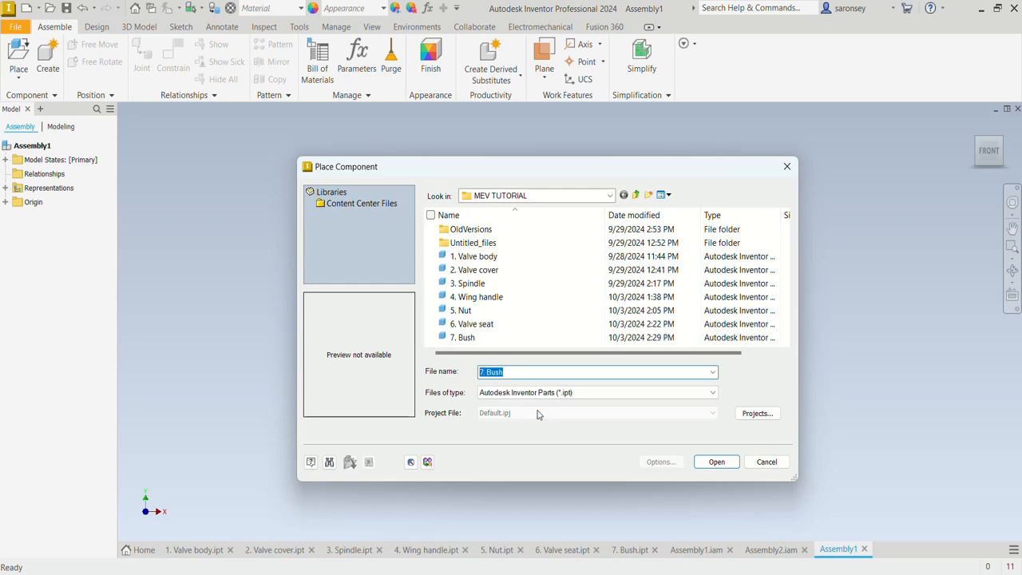
{"action": "left_click", "coordinate": [714, 394]}
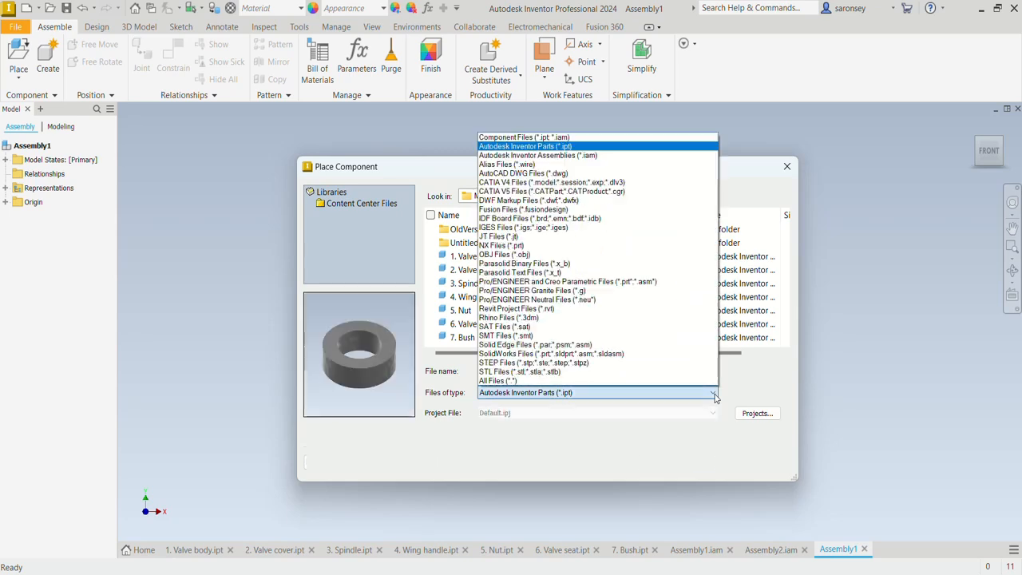
{"action": "left_click", "coordinate": [574, 155]}
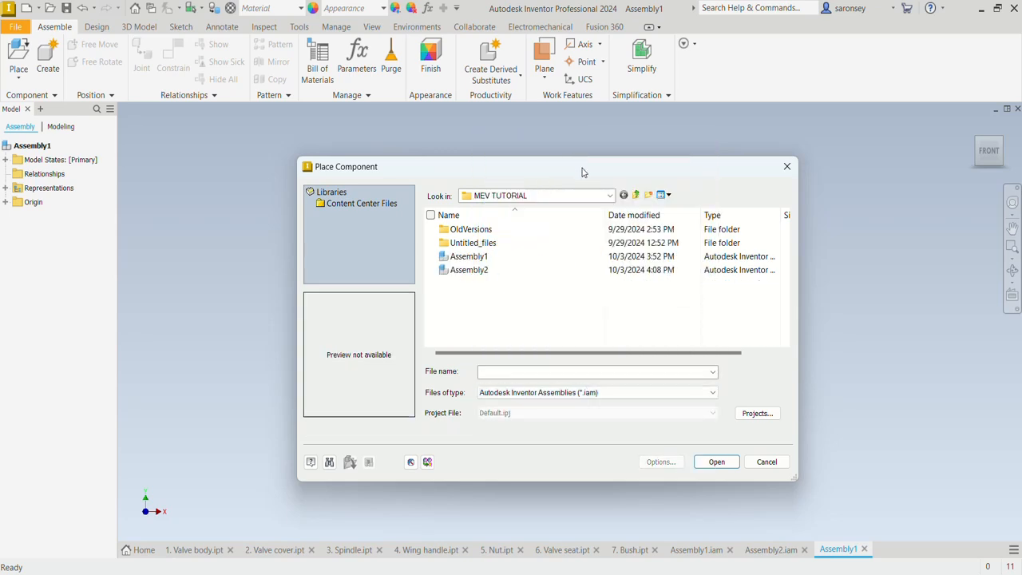
{"action": "left_click", "coordinate": [513, 260]}
{"action": "left_click", "coordinate": [708, 470]}
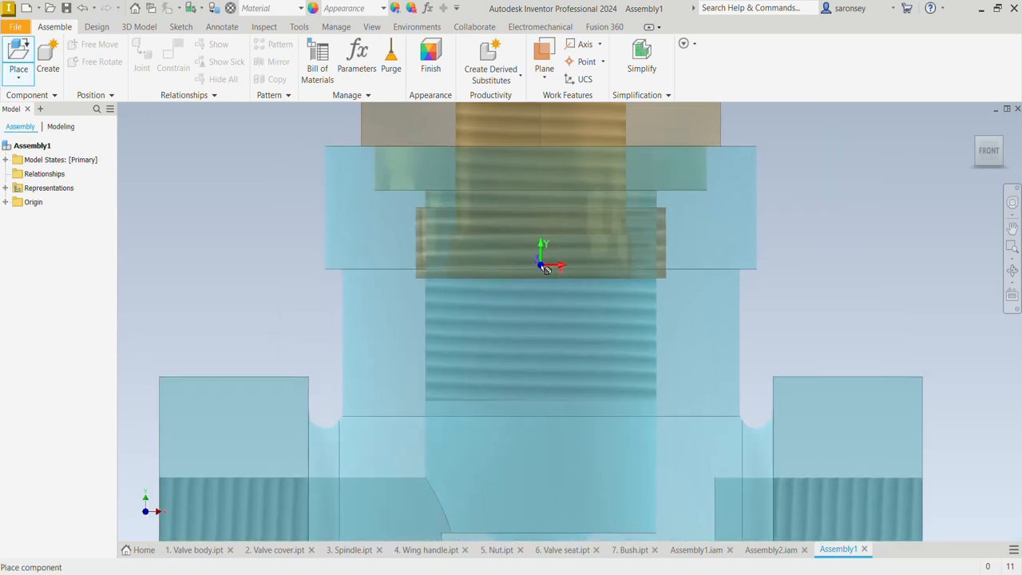
{"action": "right_click", "coordinate": [546, 269]}
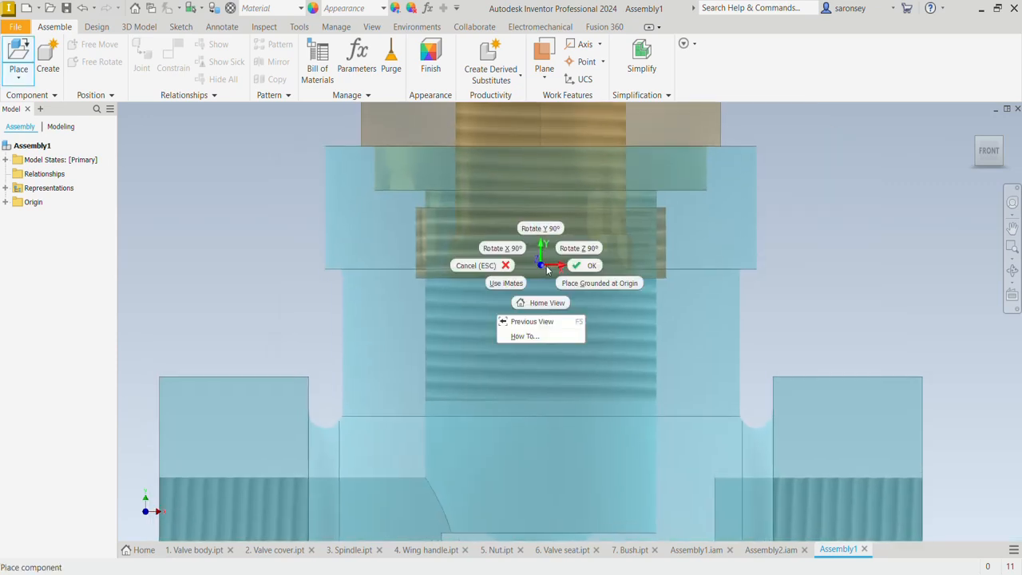
{"action": "left_click", "coordinate": [583, 286]}
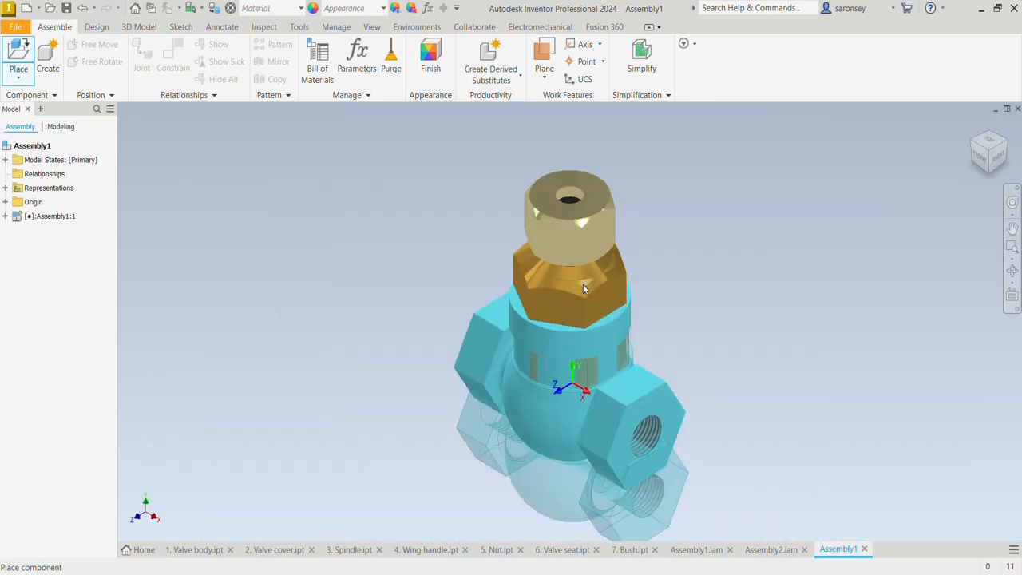
Change the visual style to a shaded display with edges
{"action": "left_click", "coordinate": [371, 28]}
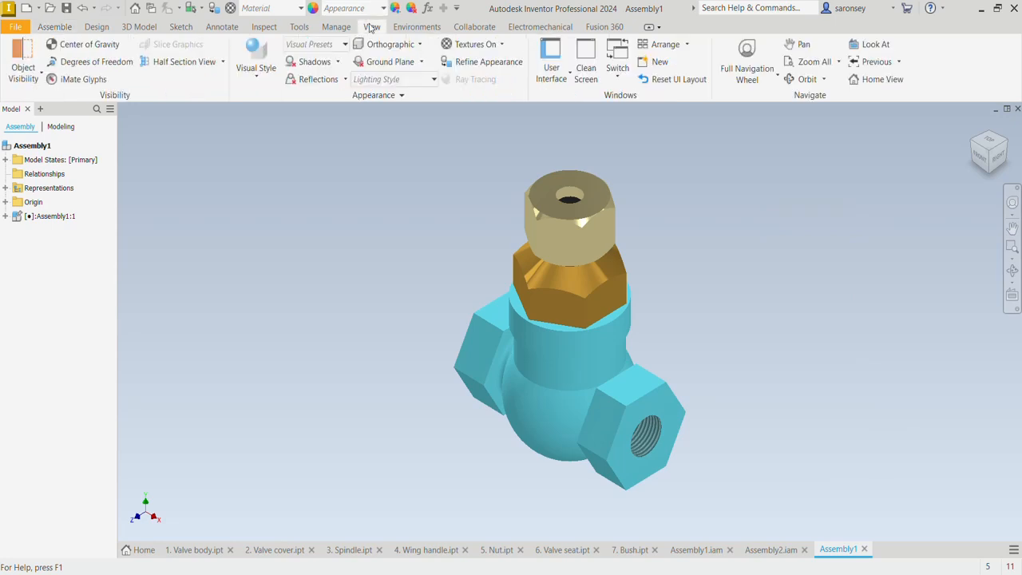
{"action": "left_click", "coordinate": [272, 78]}
{"action": "left_click", "coordinate": [300, 158]}
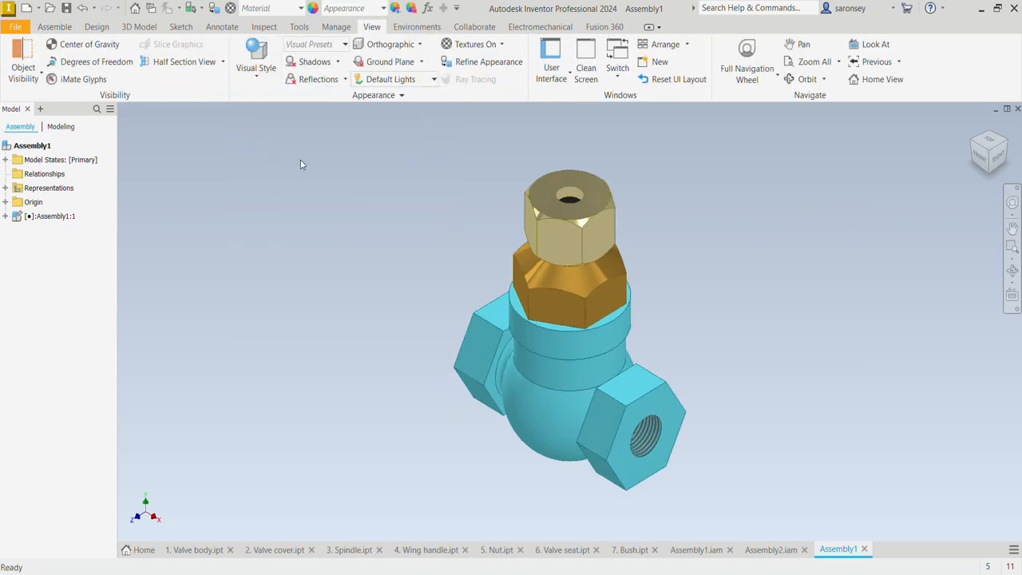
Place one instance of the Assembly2 spindle assembly beside the valve body assembly
{"action": "left_click", "coordinate": [52, 29]}
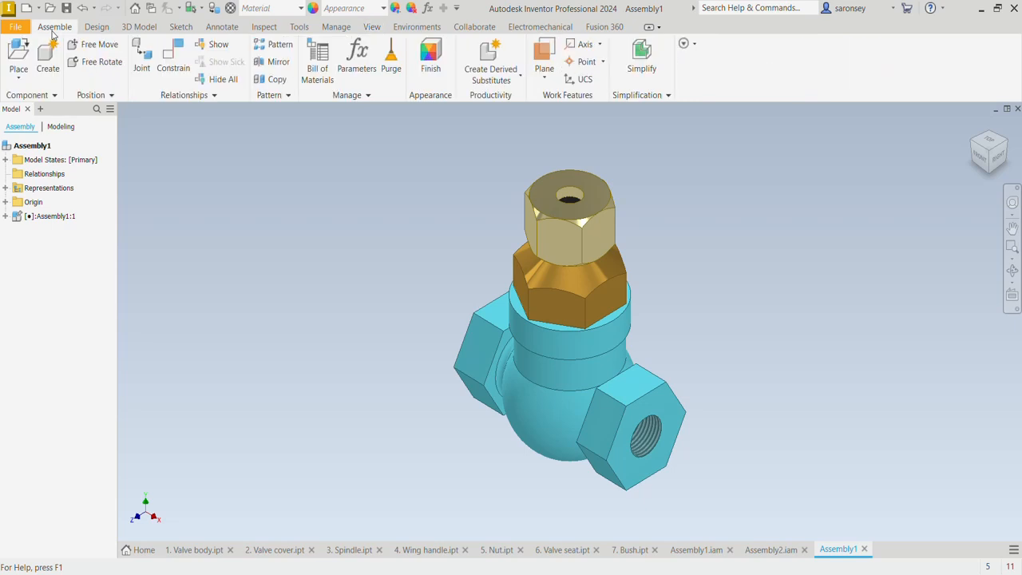
{"action": "left_click", "coordinate": [26, 63]}
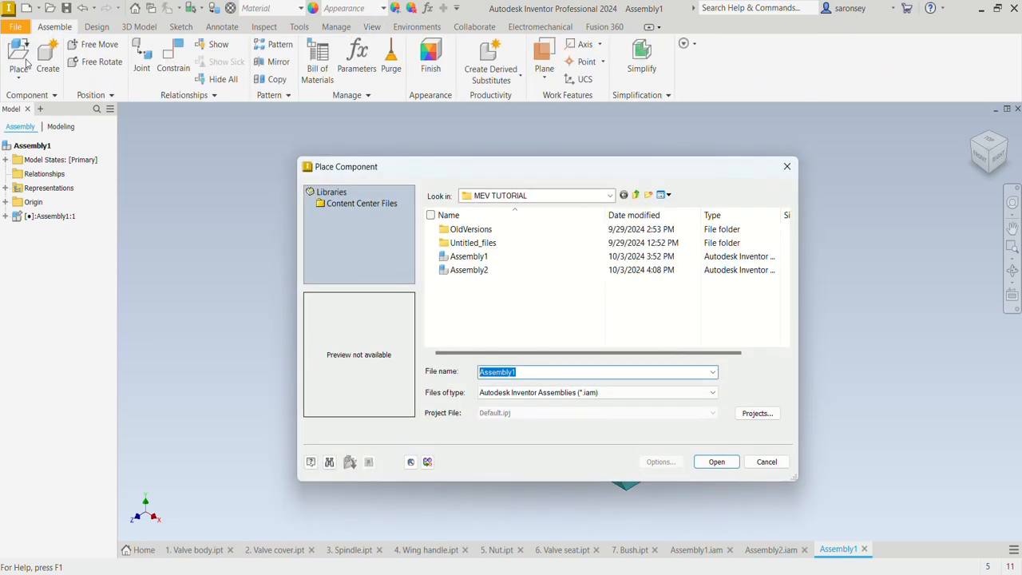
{"action": "left_click", "coordinate": [478, 270]}
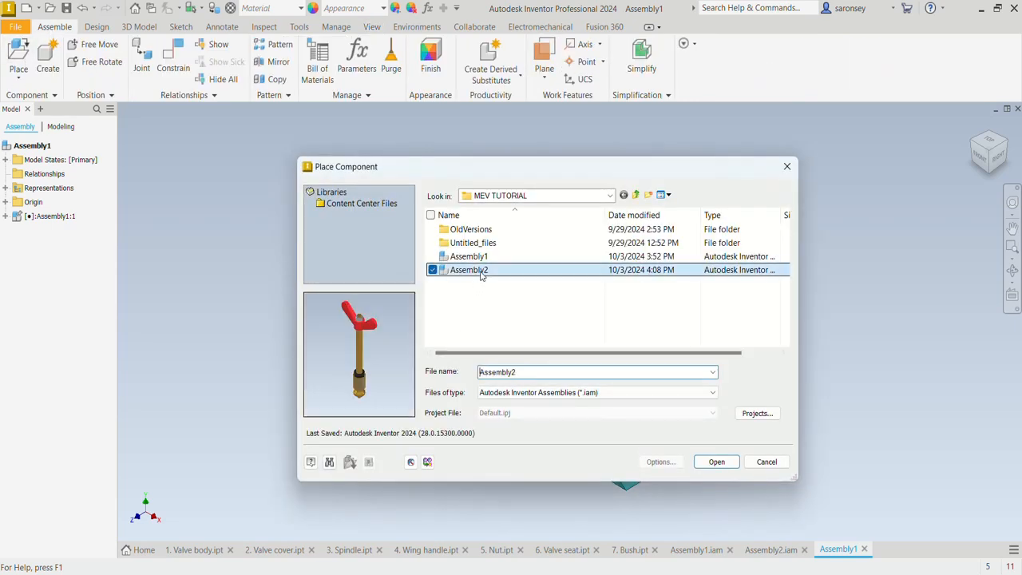
{"action": "left_click", "coordinate": [718, 462]}
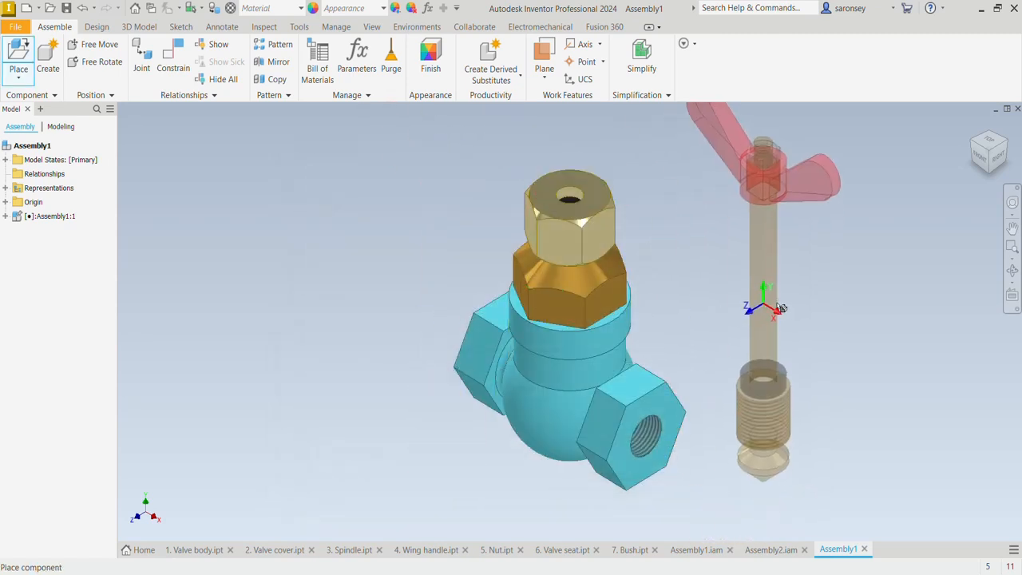
{"action": "left_click", "coordinate": [774, 311]}
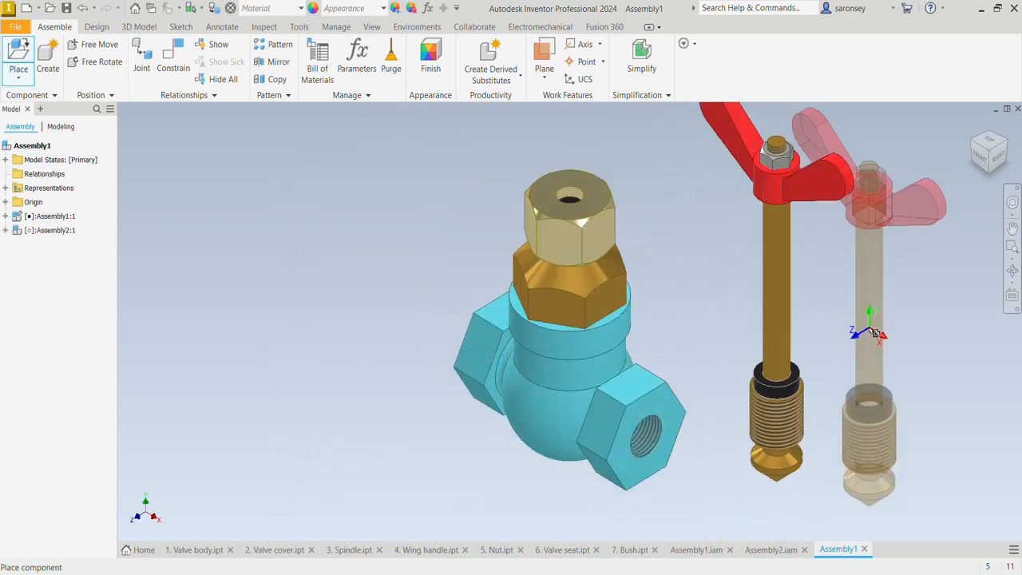
{"action": "key", "text": "Escape"}
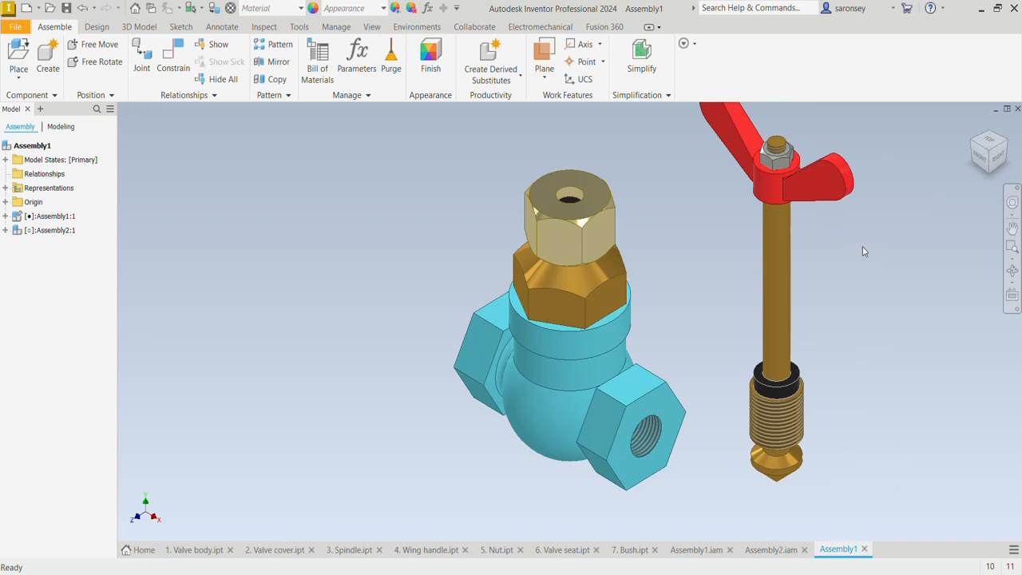
Apply a mate constraint aligning the spindle's axis with the axis of the hole in the valve body assembly's nut
{"action": "left_click", "coordinate": [169, 64]}
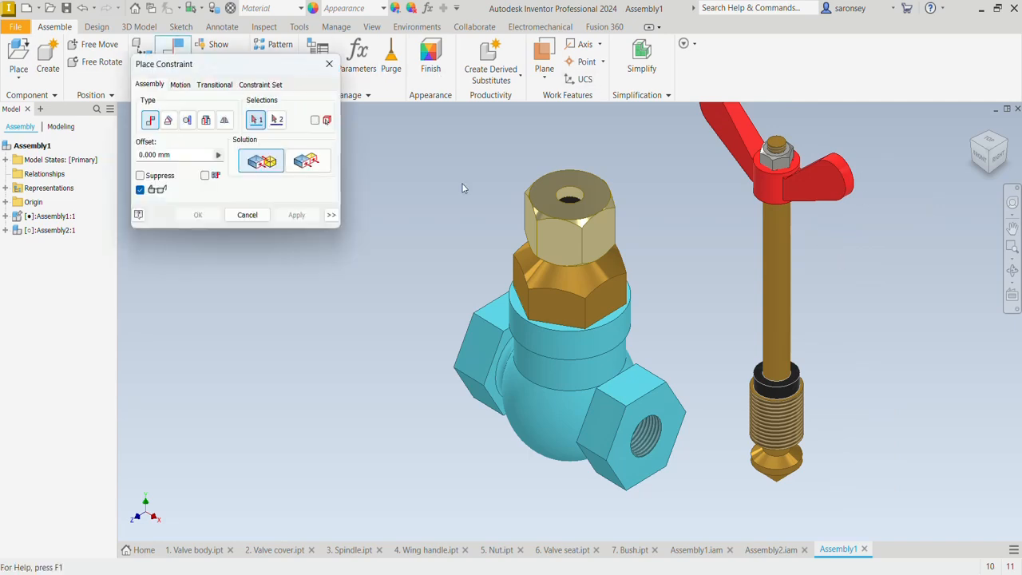
{"action": "left_click", "coordinate": [778, 292]}
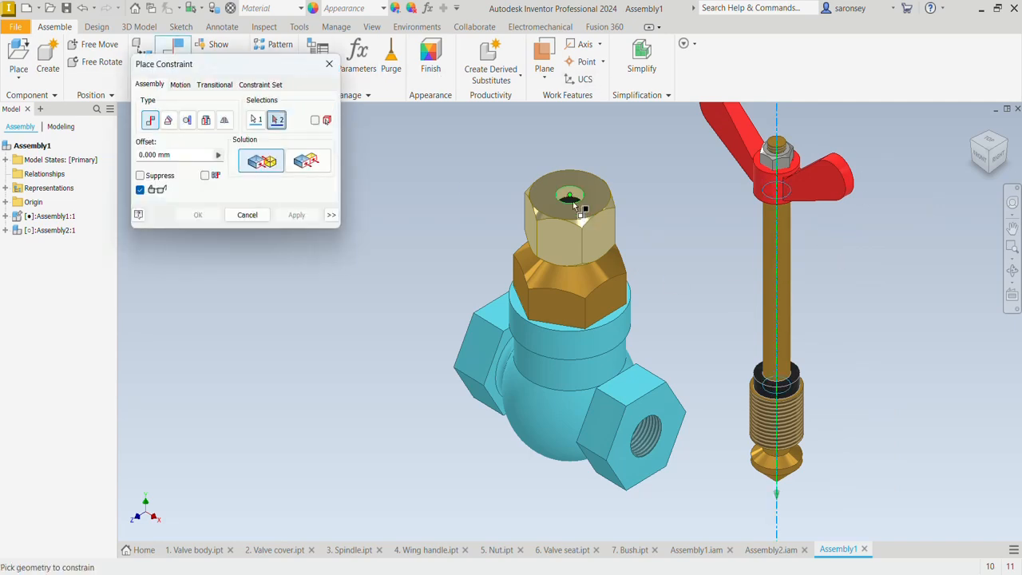
{"action": "scroll", "coordinate": [579, 215], "scroll_direction": "down", "scroll_amount": 5}
{"action": "left_click", "coordinate": [571, 165]}
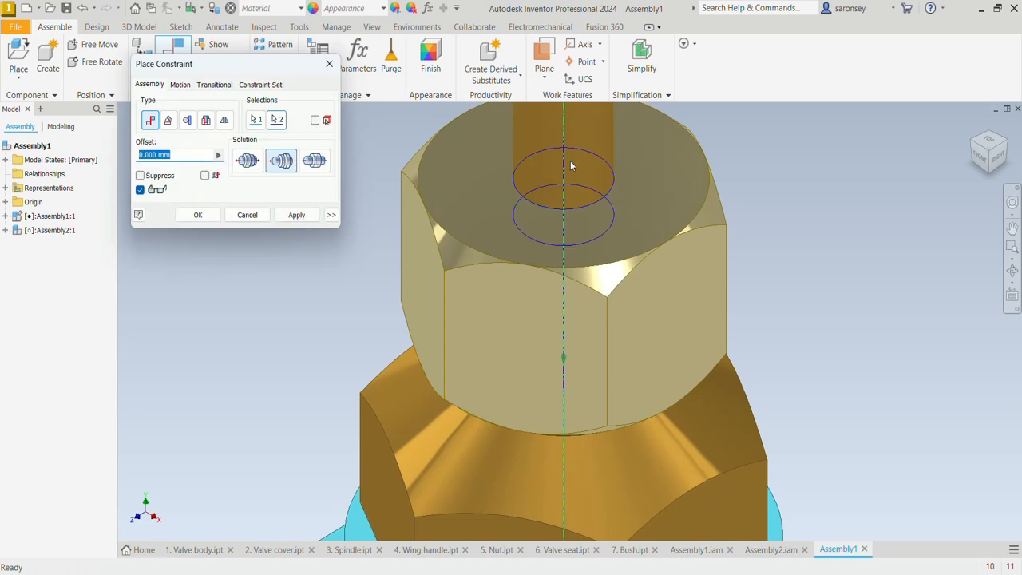
{"action": "scroll", "coordinate": [571, 168], "scroll_direction": "up", "scroll_amount": 5}
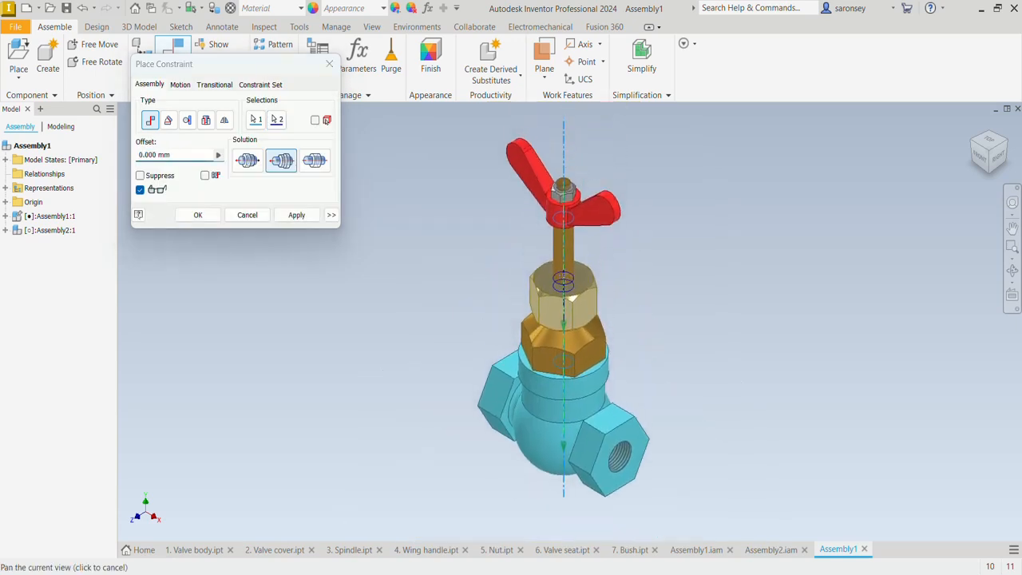
{"action": "left_click", "coordinate": [289, 217]}
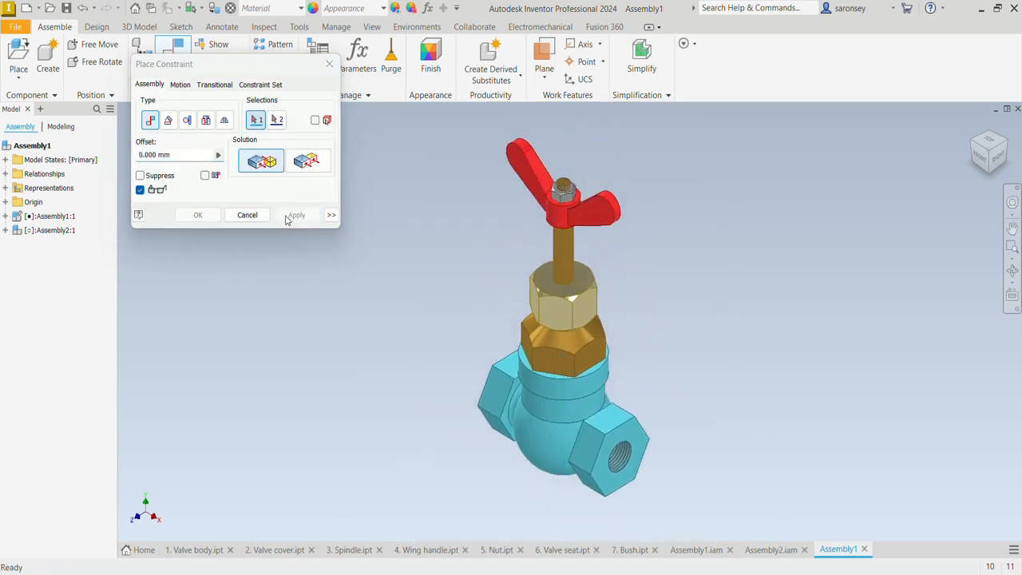
{"action": "left_click", "coordinate": [329, 63]}
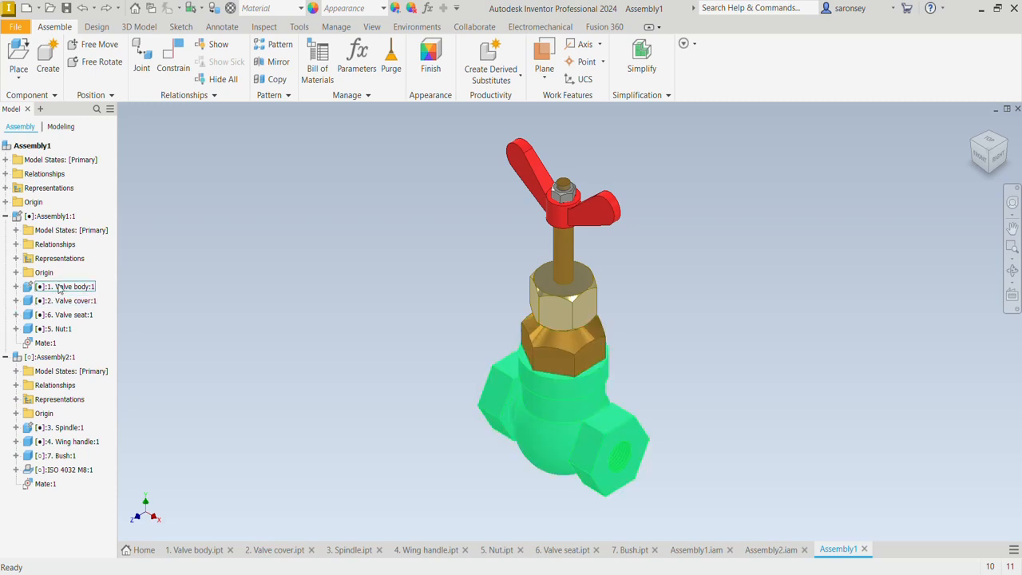
Isolate the valve body and the spindle, removing the associativity of the design view representations
{"action": "left_click", "coordinate": [72, 430]}
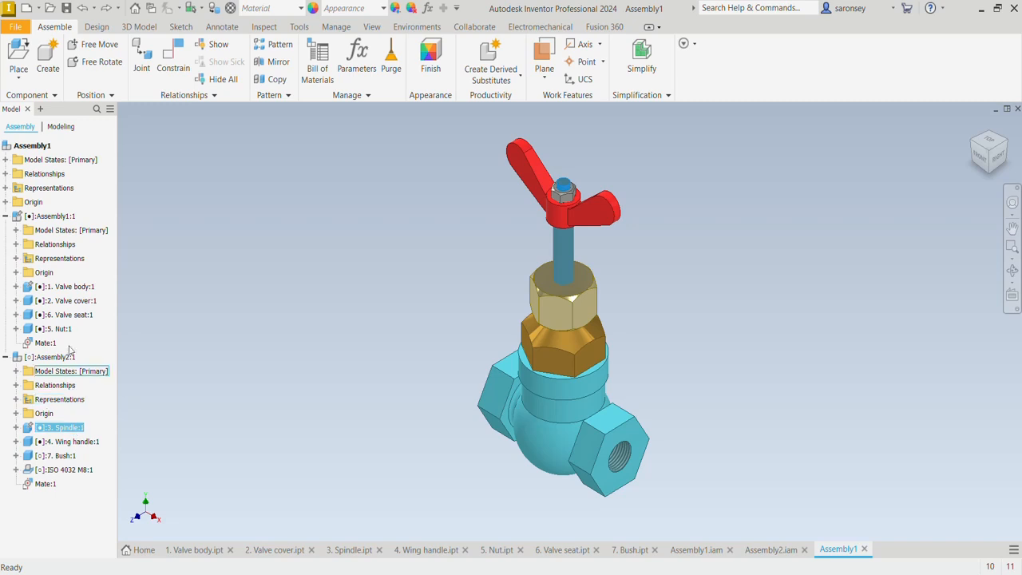
{"action": "left_click", "coordinate": [66, 287], "text": "ctrl"}
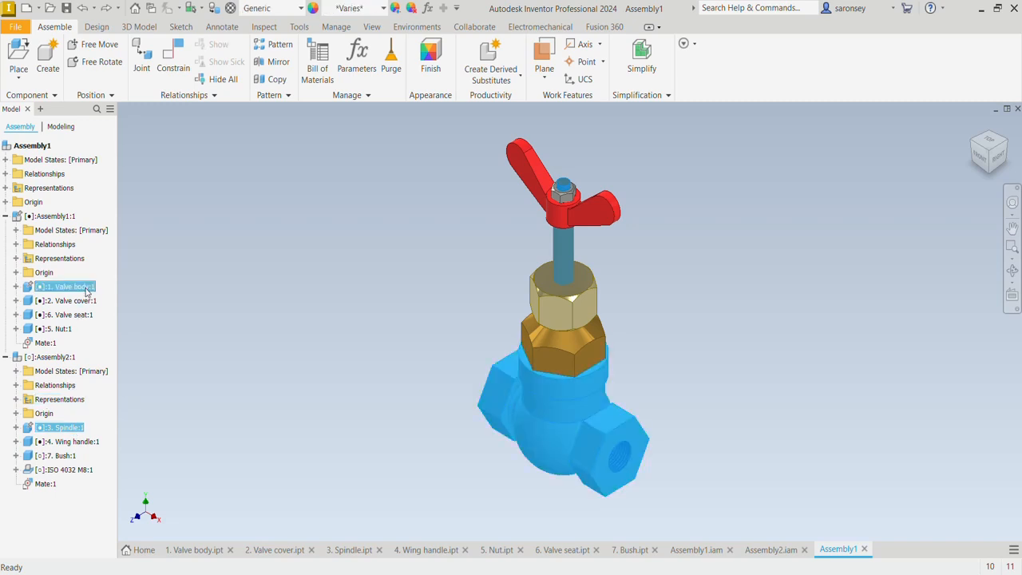
{"action": "right_click", "coordinate": [88, 292]}
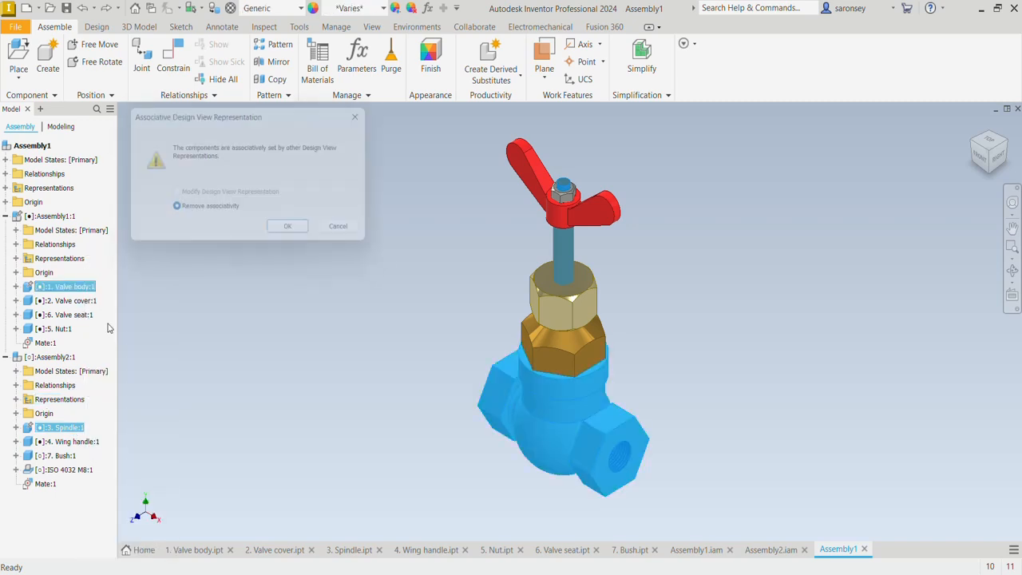
{"action": "left_click", "coordinate": [109, 319]}
{"action": "left_click", "coordinate": [296, 233]}
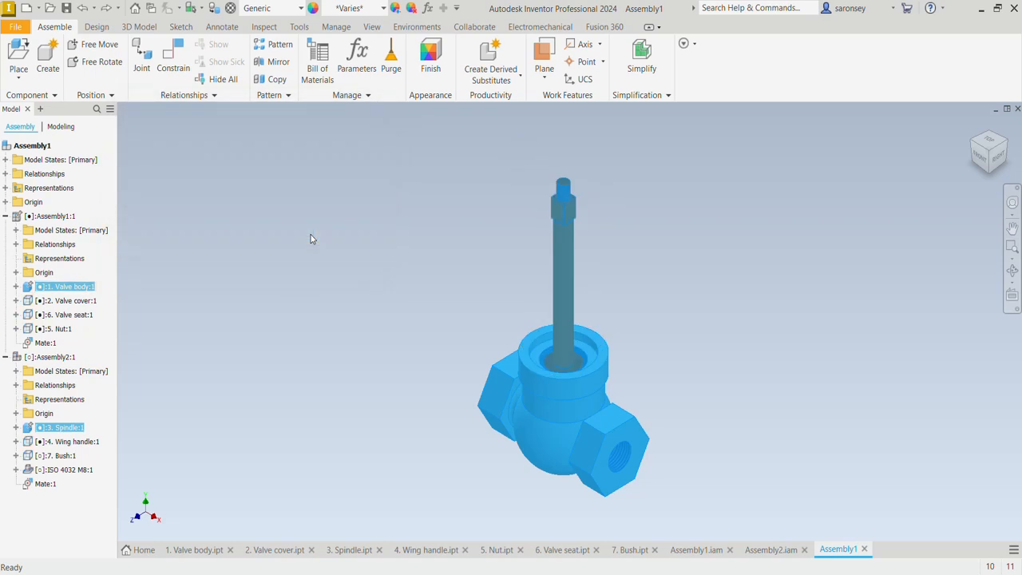
{"action": "left_click", "coordinate": [427, 253]}
Pull the spindle out of the valve body and mate the circular base of its conical tip to the body's inner floor
{"action": "middle_click_drag", "start_coordinate": [678, 267], "coordinate": [667, 293]}
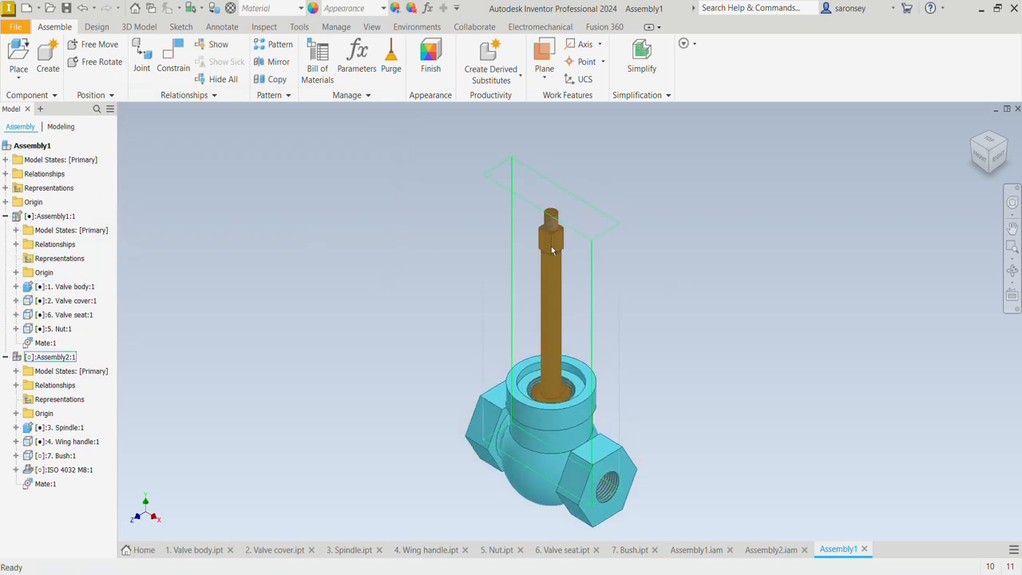
{"action": "left_click_drag", "start_coordinate": [551, 250], "coordinate": [550, 147]}
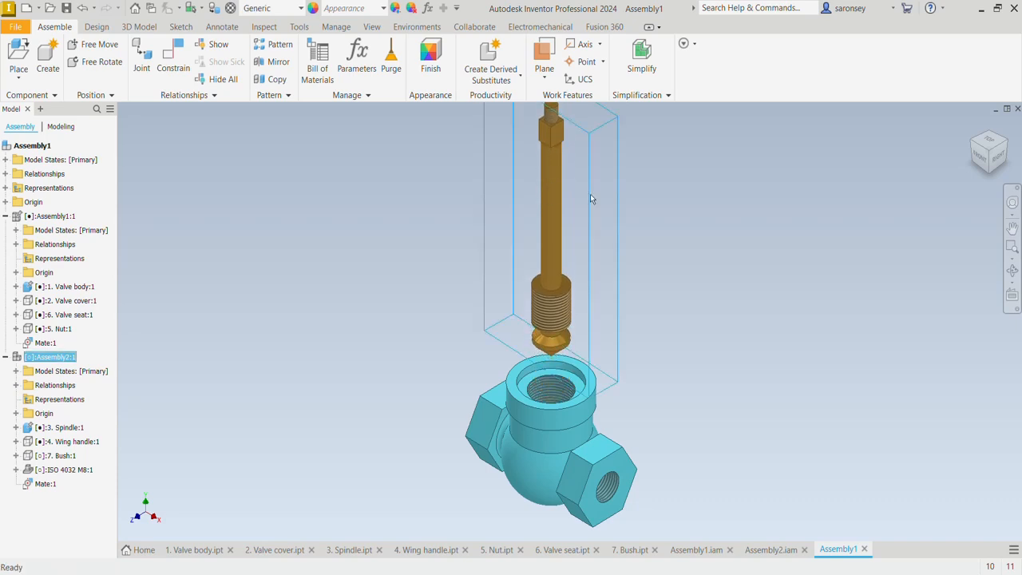
{"action": "left_click", "coordinate": [167, 55]}
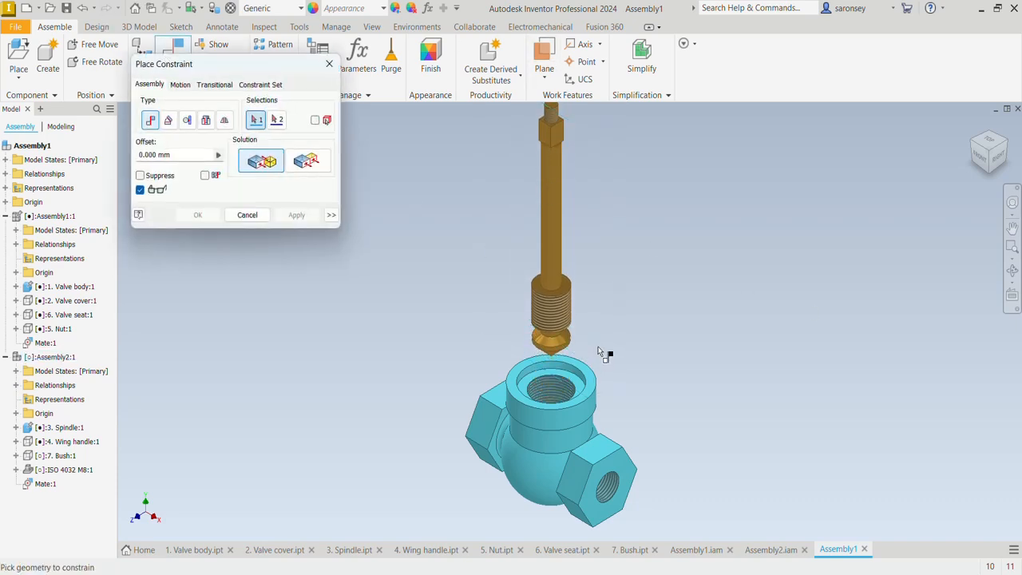
{"action": "scroll", "coordinate": [599, 360], "scroll_direction": "up", "scroll_amount": 5}
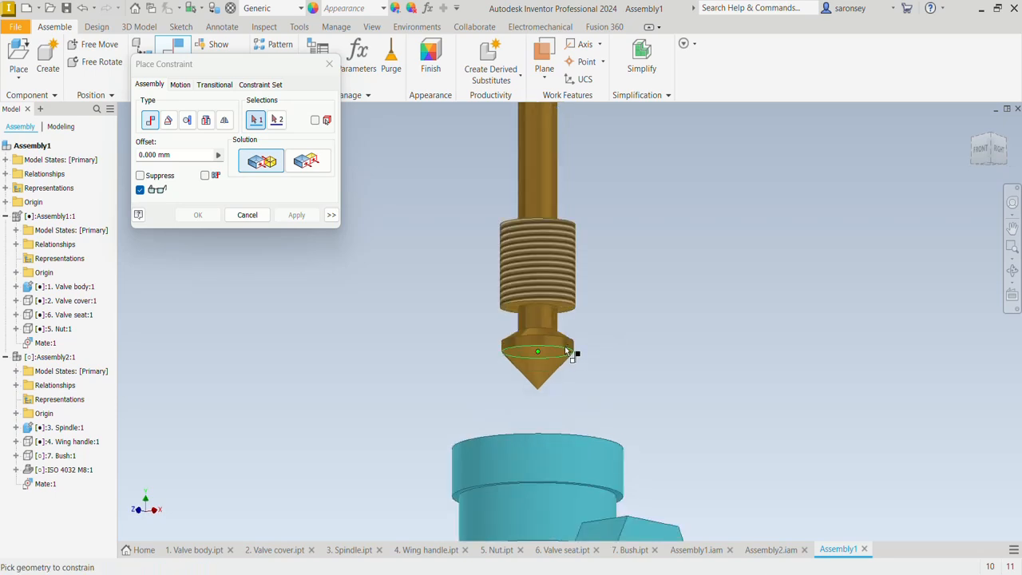
{"action": "left_click", "coordinate": [568, 348]}
{"action": "scroll", "coordinate": [589, 349], "scroll_direction": "down", "scroll_amount": 3}
{"action": "middle_click_drag", "start_coordinate": [588, 349], "coordinate": [593, 371], "text": "shift"}
{"action": "scroll", "coordinate": [551, 413], "scroll_direction": "up", "scroll_amount": 5}
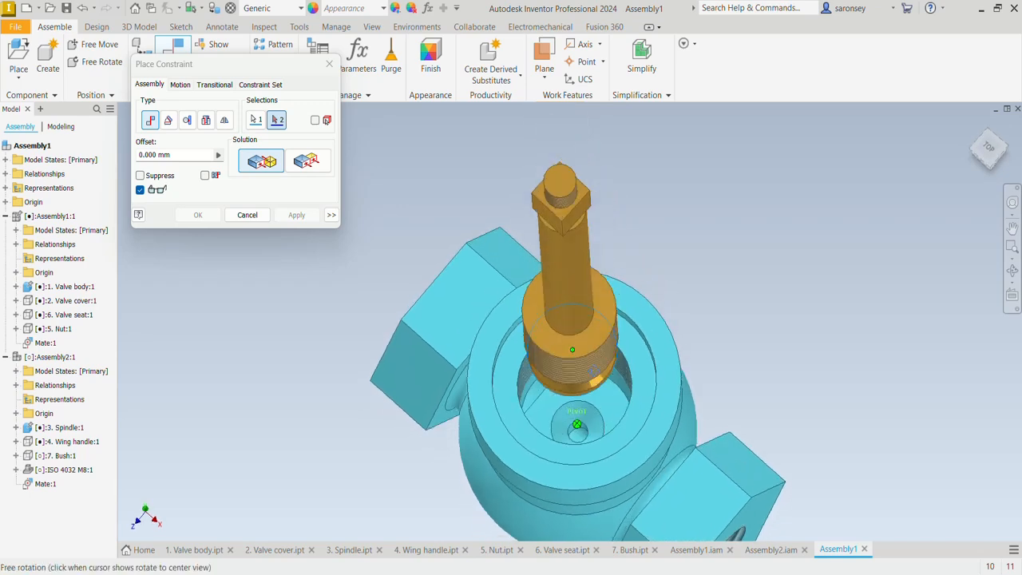
{"action": "left_click", "coordinate": [599, 396]}
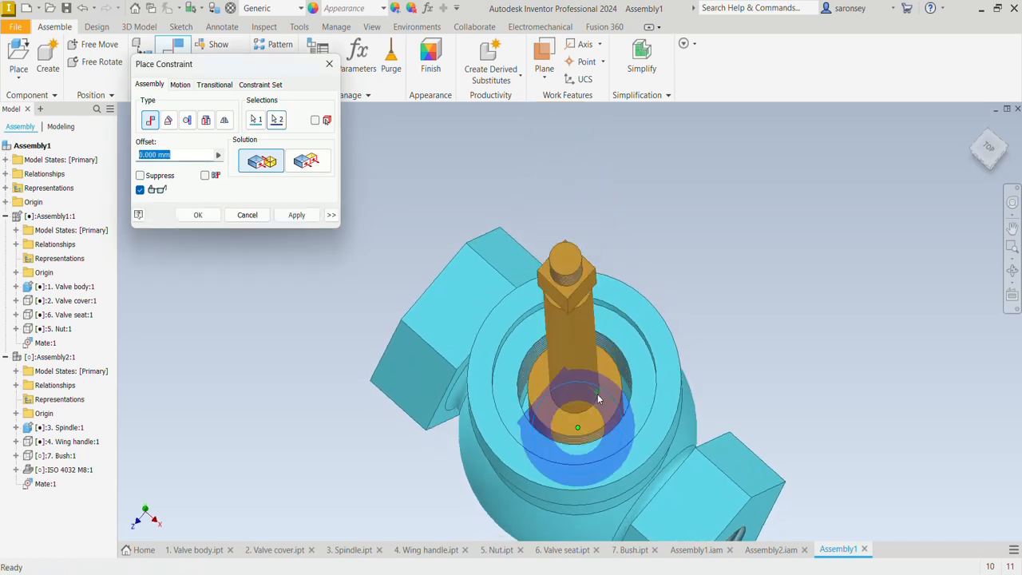
Limit the mate between the spindle tip and the valve body to a maximum of 20 mm and a minimum of 2 mm
{"action": "left_click", "coordinate": [330, 215]}
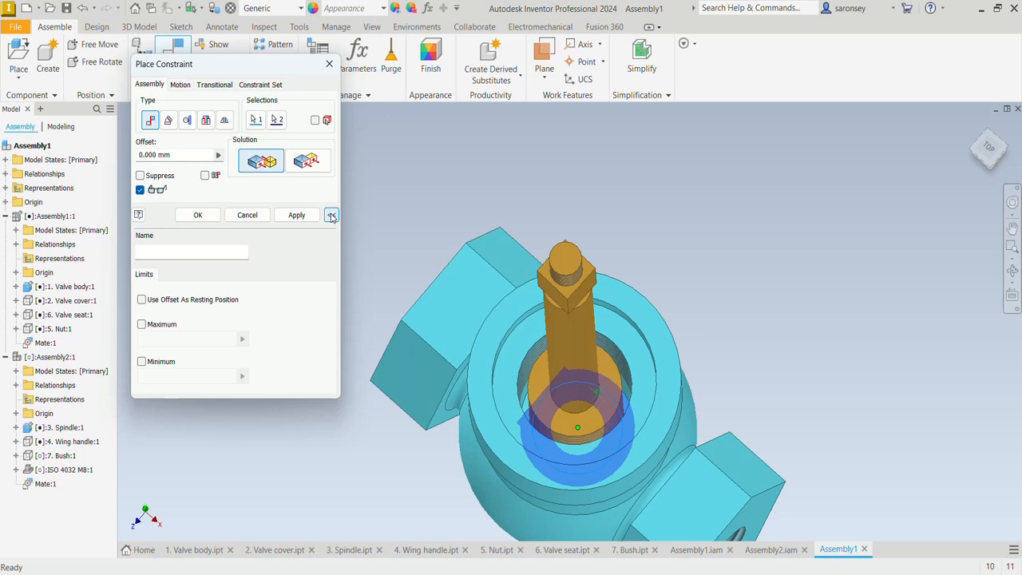
{"action": "left_click", "coordinate": [141, 324]}
{"action": "double_click", "coordinate": [176, 338]}
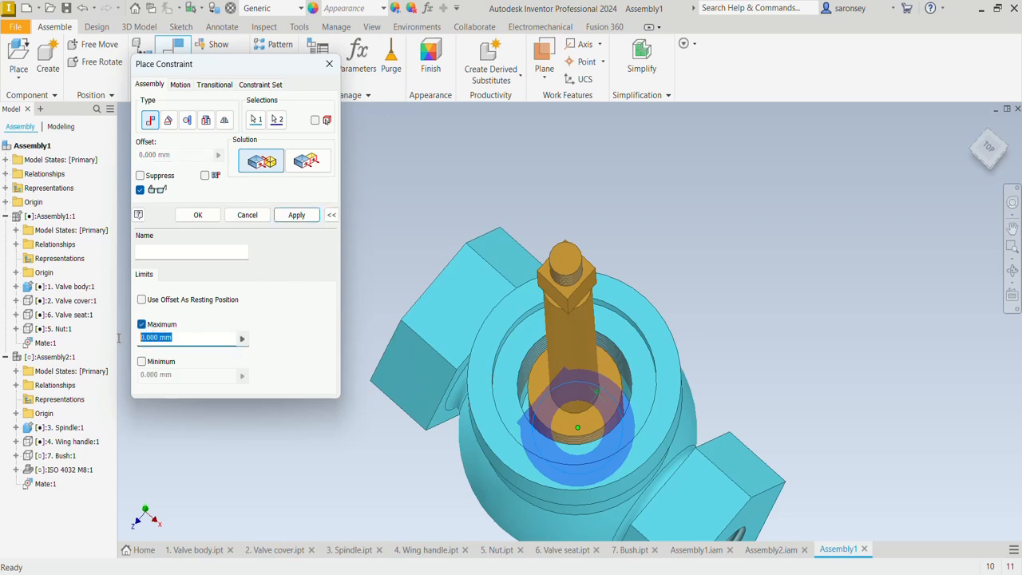
{"action": "type", "text": "20"}
{"action": "left_click", "coordinate": [142, 363]}
{"action": "double_click", "coordinate": [179, 375]}
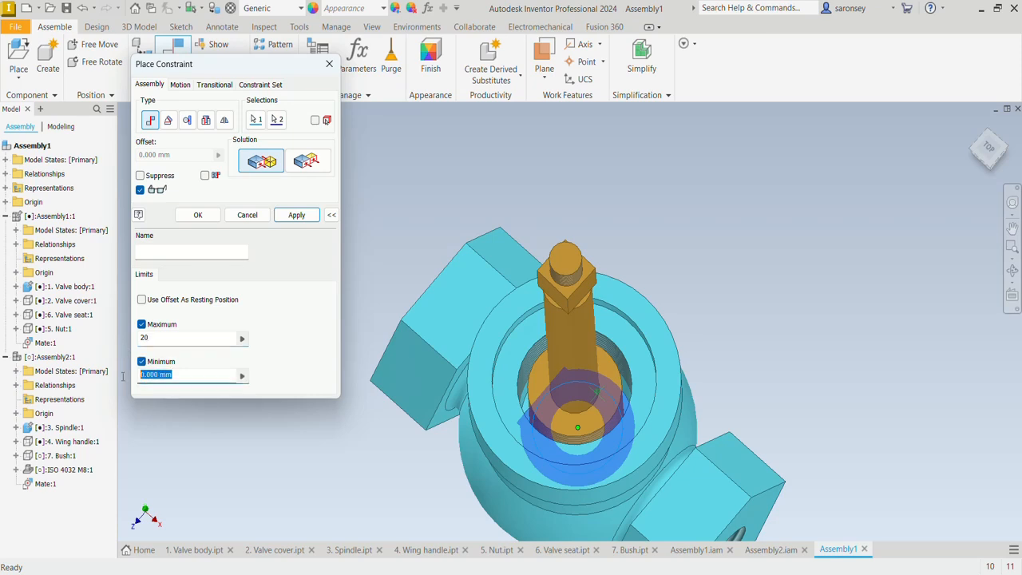
{"action": "type", "text": "2"}
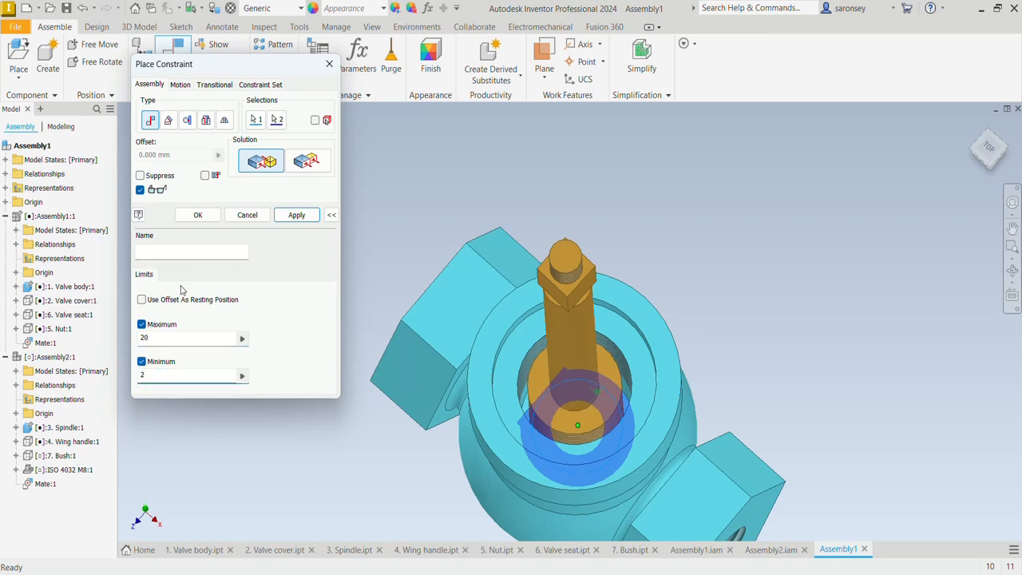
{"action": "left_click", "coordinate": [207, 215]}
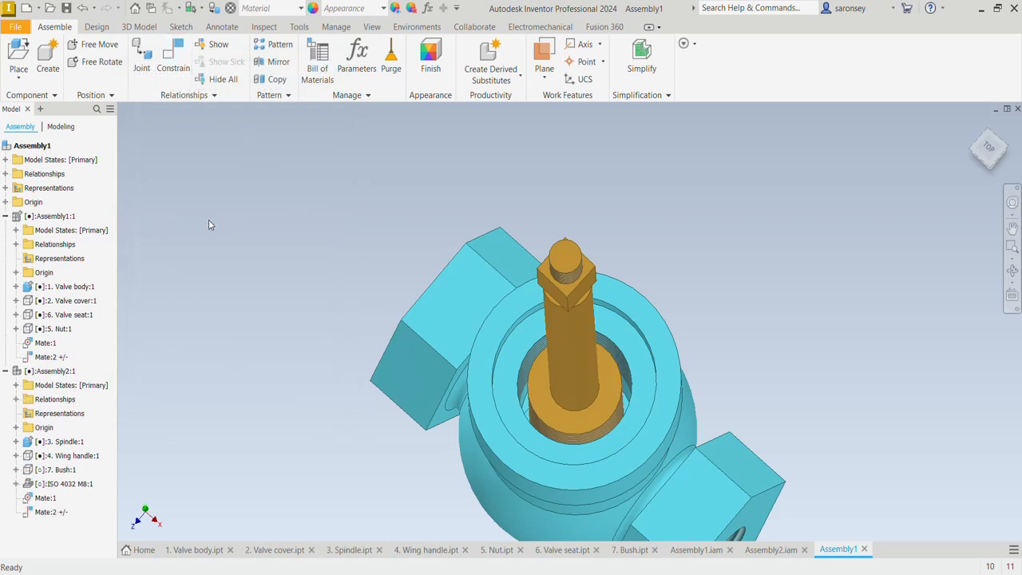
Give the valve body the transparent Clear - Blue appearance
{"action": "left_click", "coordinate": [974, 129]}
{"action": "left_click", "coordinate": [982, 161]}
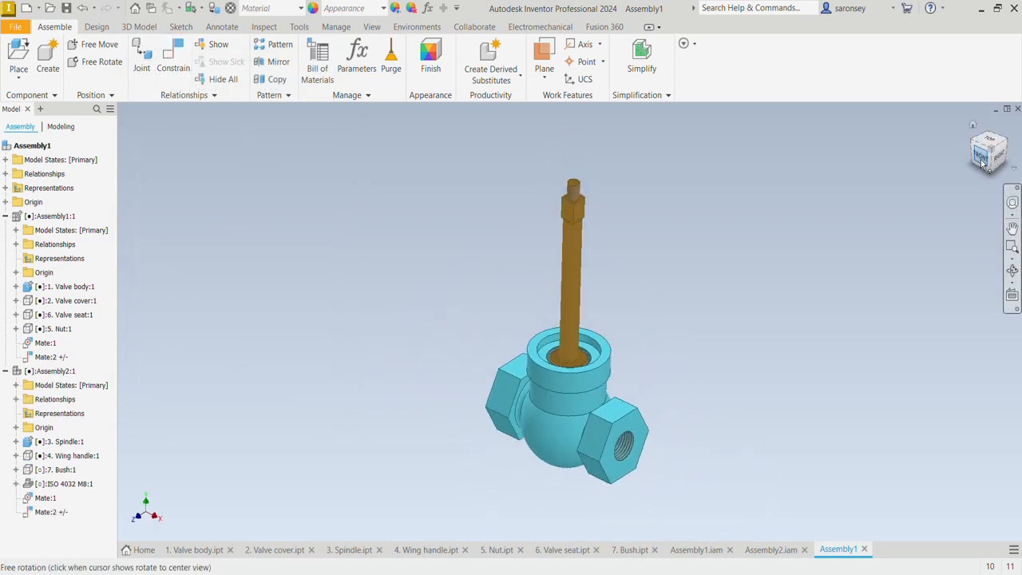
{"action": "scroll", "coordinate": [621, 415], "scroll_direction": "up", "scroll_amount": 2}
{"action": "scroll", "coordinate": [647, 472], "scroll_direction": "up", "scroll_amount": 2}
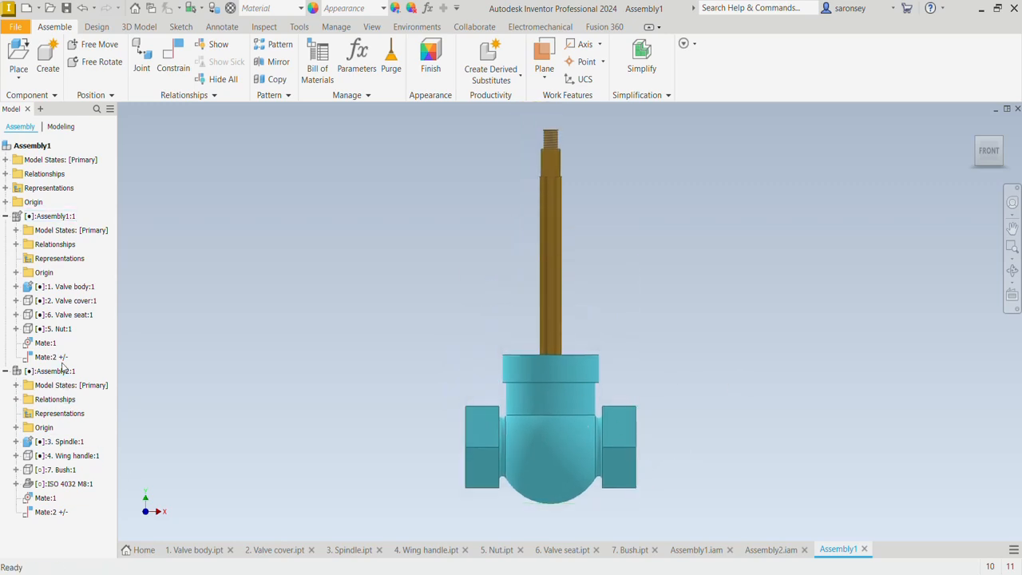
{"action": "left_click", "coordinate": [73, 288]}
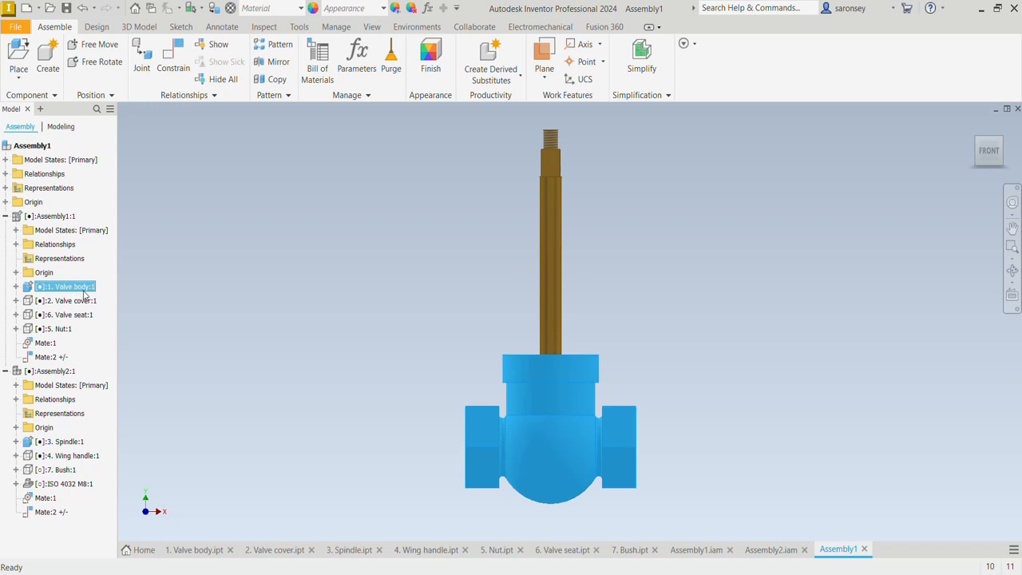
{"action": "left_click", "coordinate": [383, 8]}
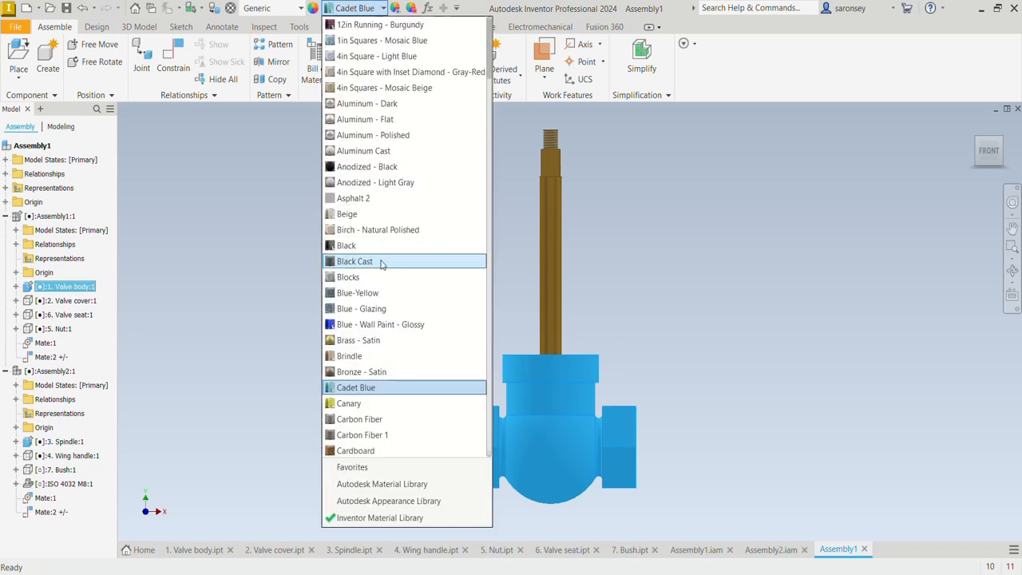
{"action": "scroll", "coordinate": [387, 240], "scroll_direction": "down", "scroll_amount": 6}
{"action": "left_click", "coordinate": [387, 199]}
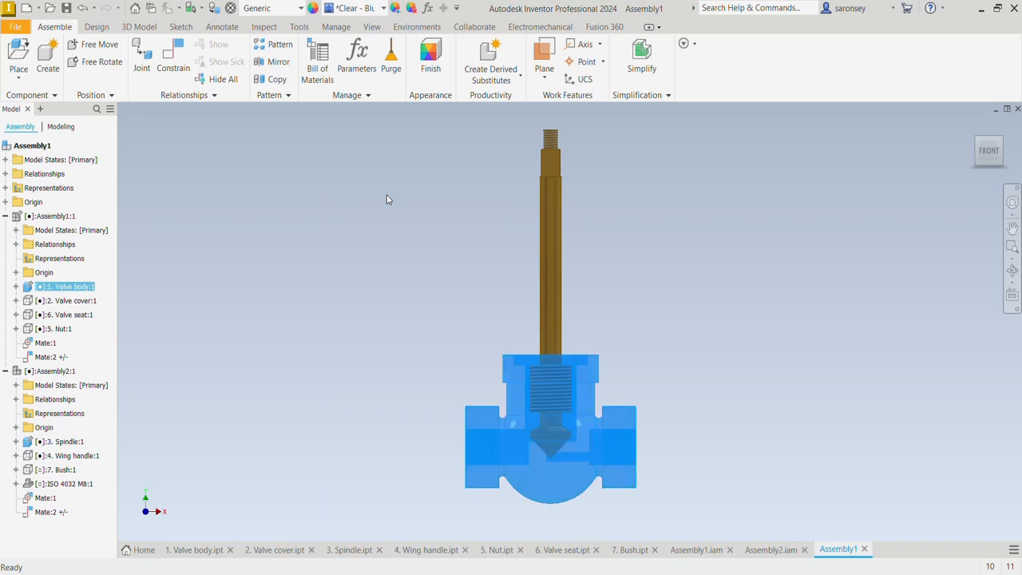
Slide the spindle up inside the transparent valve body to check its limited travel
{"action": "scroll", "coordinate": [582, 450], "scroll_direction": "down", "scroll_amount": 5}
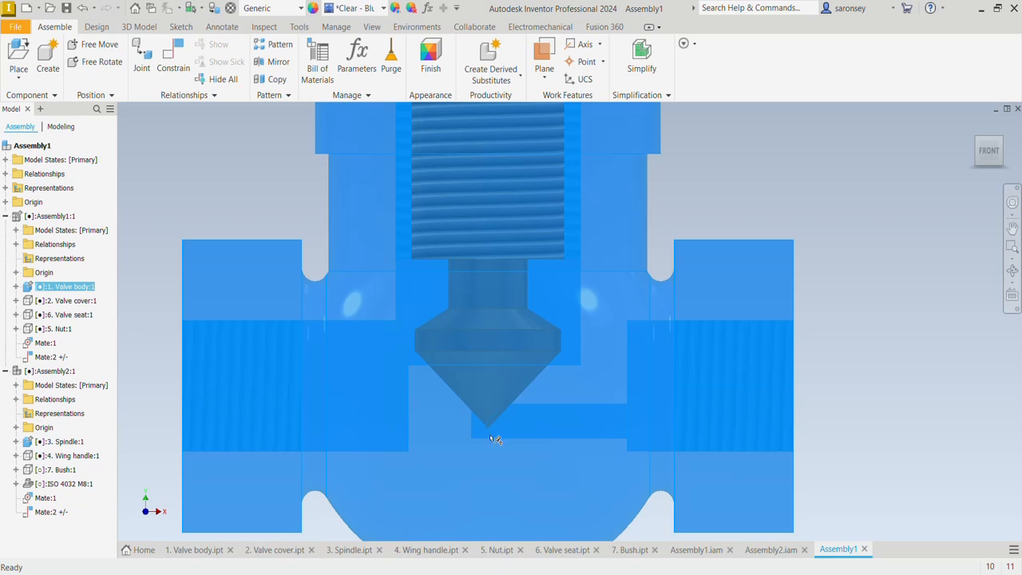
{"action": "scroll", "coordinate": [493, 441], "scroll_direction": "up", "scroll_amount": 5}
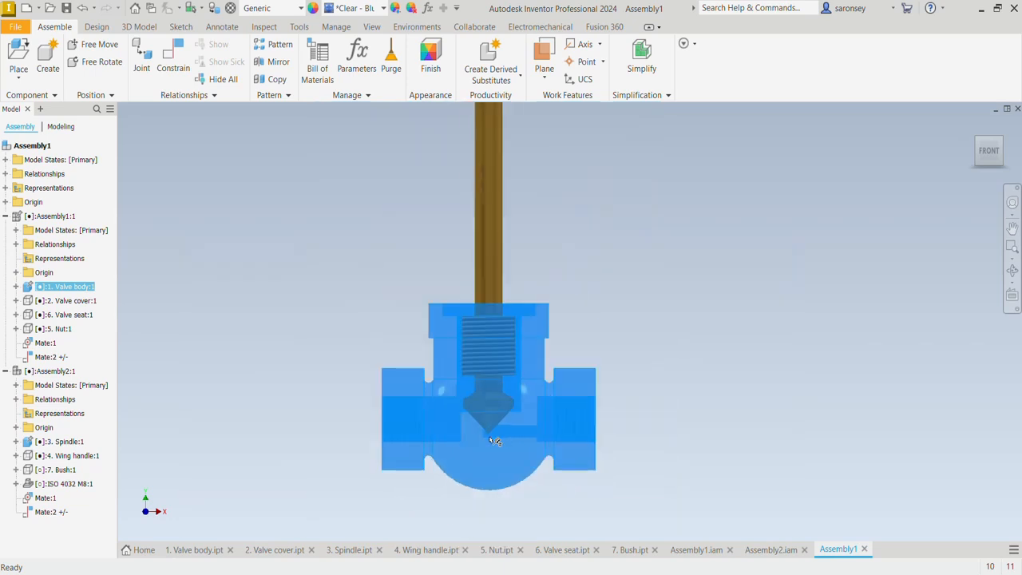
{"action": "middle_click_drag", "start_coordinate": [683, 314], "coordinate": [696, 372]}
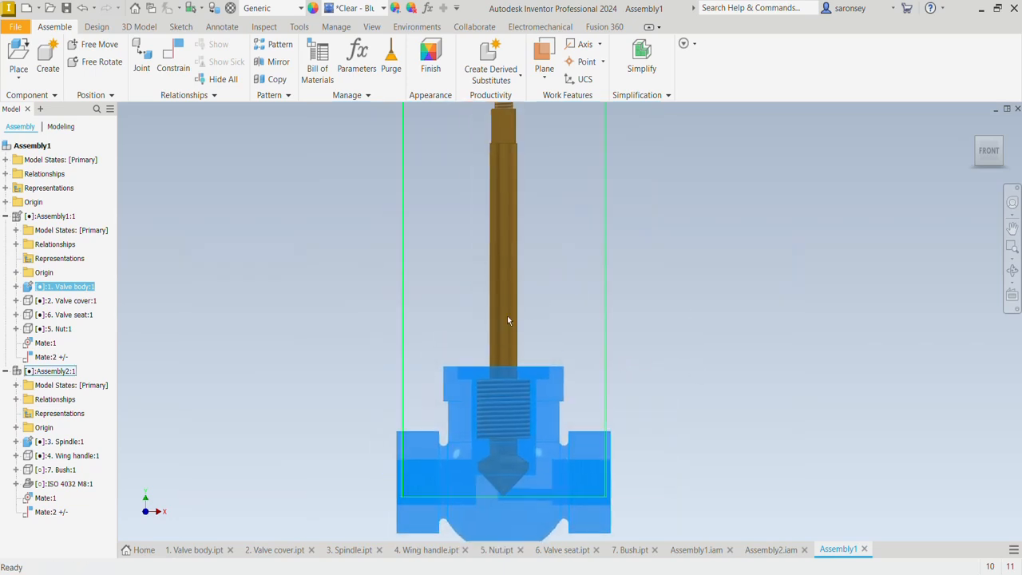
{"action": "left_click_drag", "start_coordinate": [508, 320], "coordinate": [522, 225]}
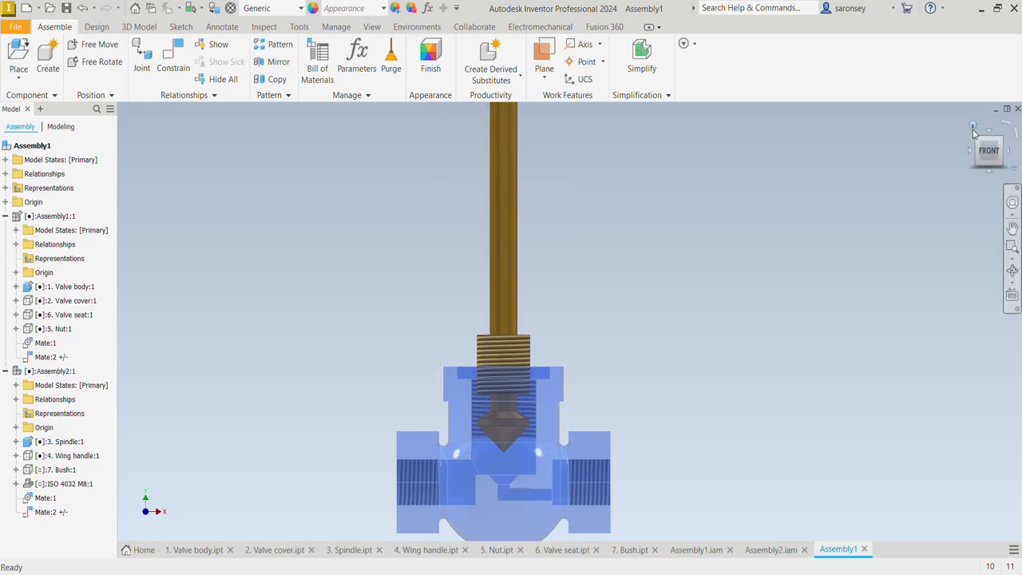
{"action": "left_click", "coordinate": [973, 128]}
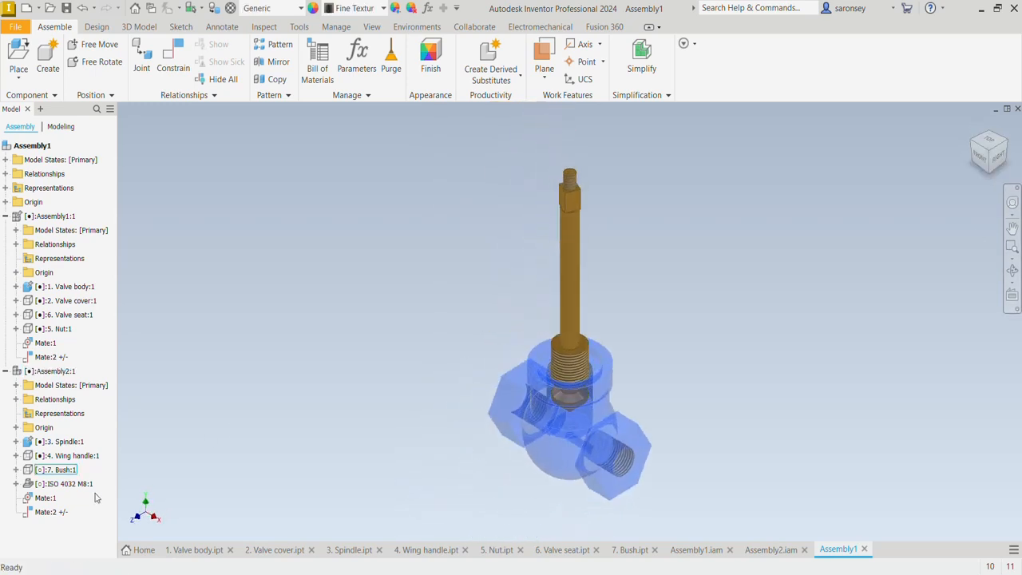
Undo the isolation so all hidden valve components are shown, and move the wing handle to try out the spindle's motion
{"action": "left_click", "coordinate": [62, 470]}
{"action": "left_click", "coordinate": [69, 459], "text": "ctrl"}
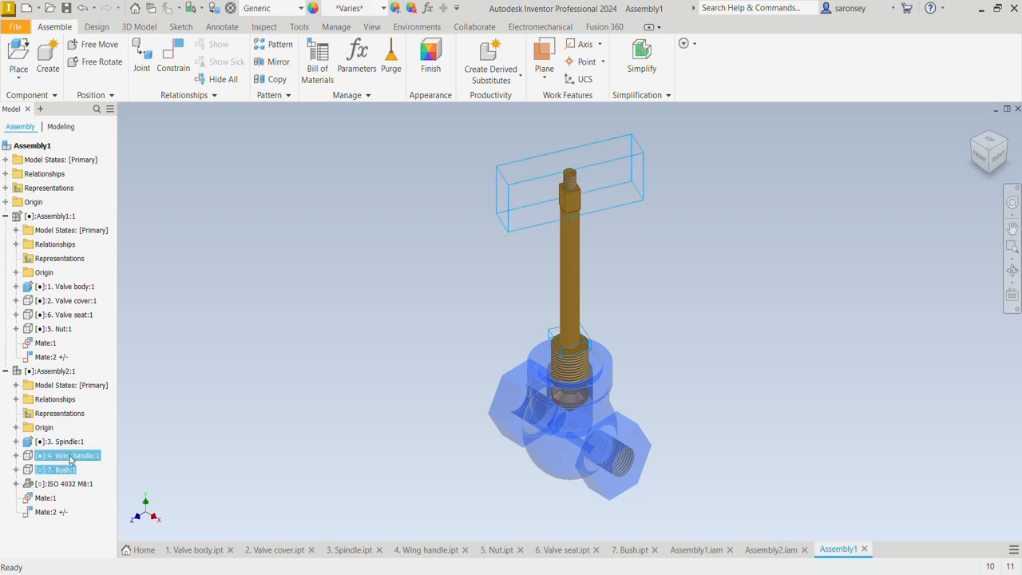
{"action": "left_click", "coordinate": [64, 329], "text": "ctrl"}
{"action": "left_click", "coordinate": [68, 315], "text": "ctrl"}
{"action": "left_click", "coordinate": [68, 300], "text": "ctrl"}
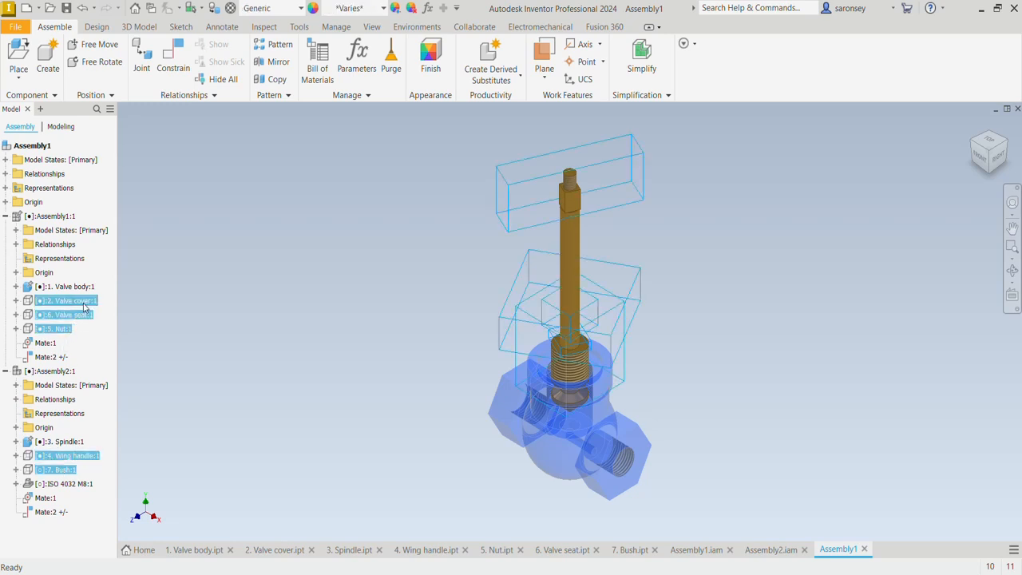
{"action": "right_click", "coordinate": [81, 303]}
{"action": "left_click", "coordinate": [118, 330]}
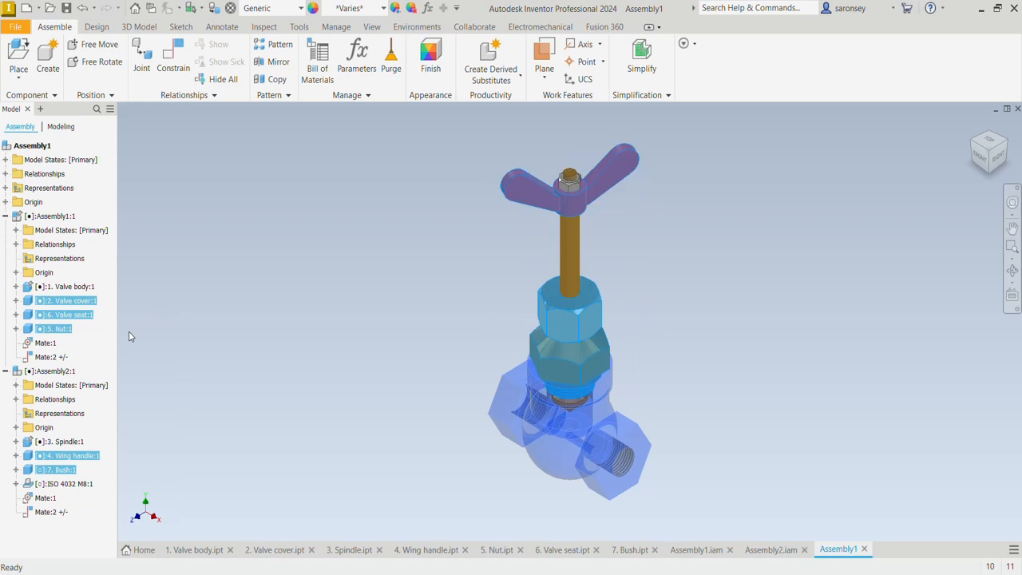
{"action": "left_click", "coordinate": [230, 359]}
{"action": "left_click_drag", "start_coordinate": [638, 170], "coordinate": [628, 133]}
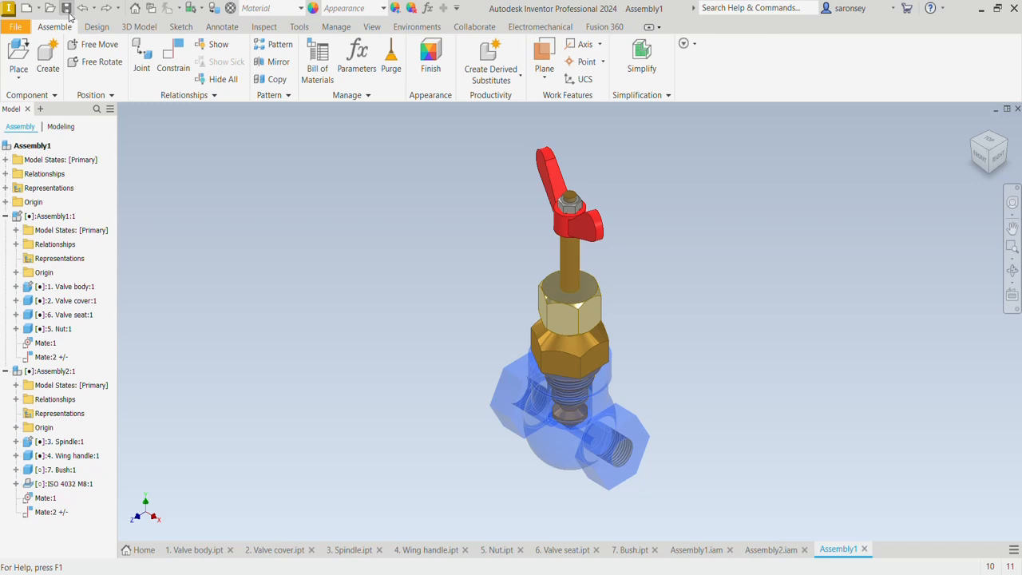
Save the complete valve assembly under the file name MAIN ASSEMBLY in the MEV TUTORIAL folder
{"action": "left_click", "coordinate": [67, 10]}
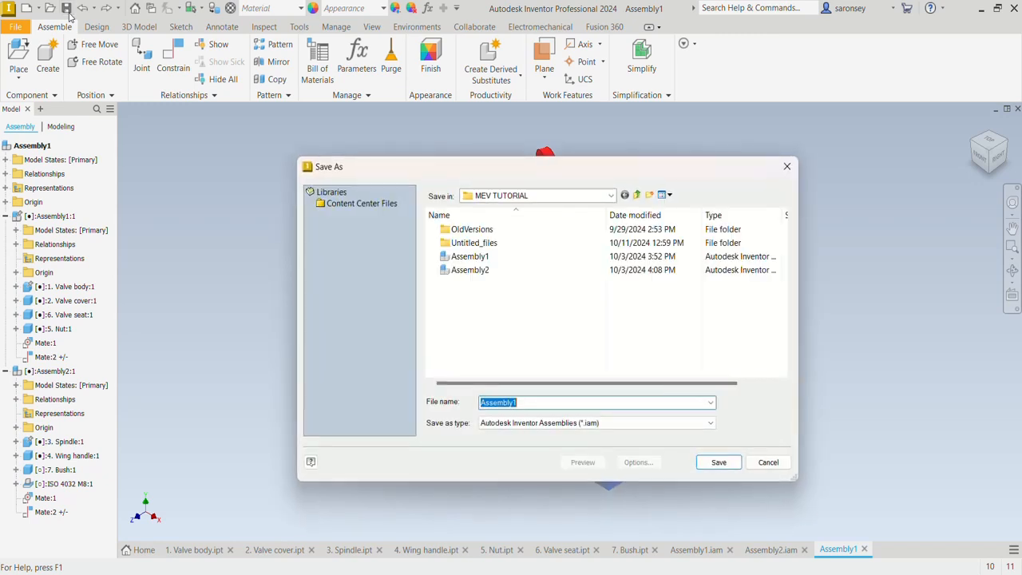
{"action": "left_click", "coordinate": [522, 402]}
{"action": "left_click_drag", "start_coordinate": [520, 403], "coordinate": [484, 406]}
{"action": "type", "text": "MAIN ASSEMBLY"}
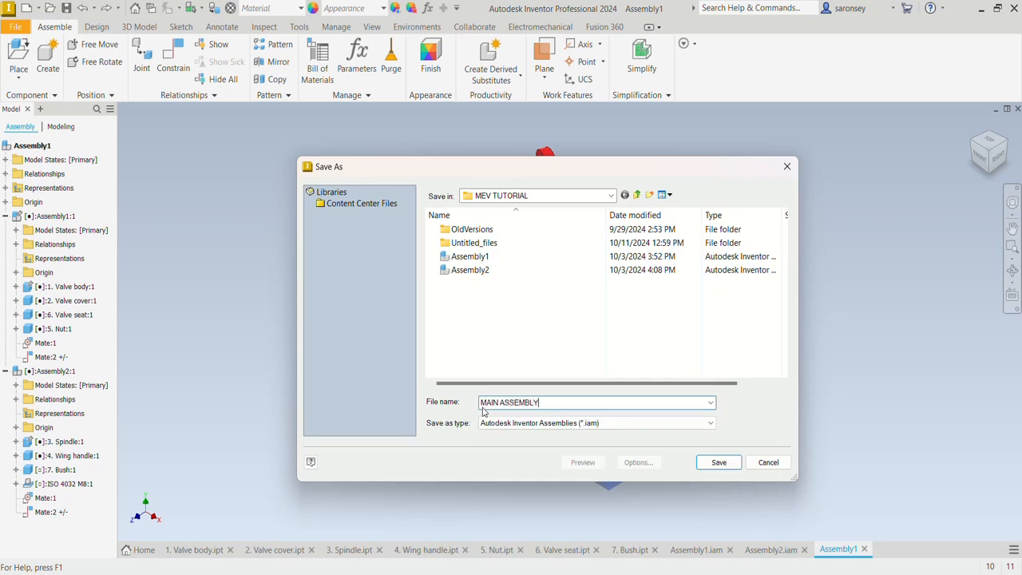
{"action": "left_click", "coordinate": [728, 467]}
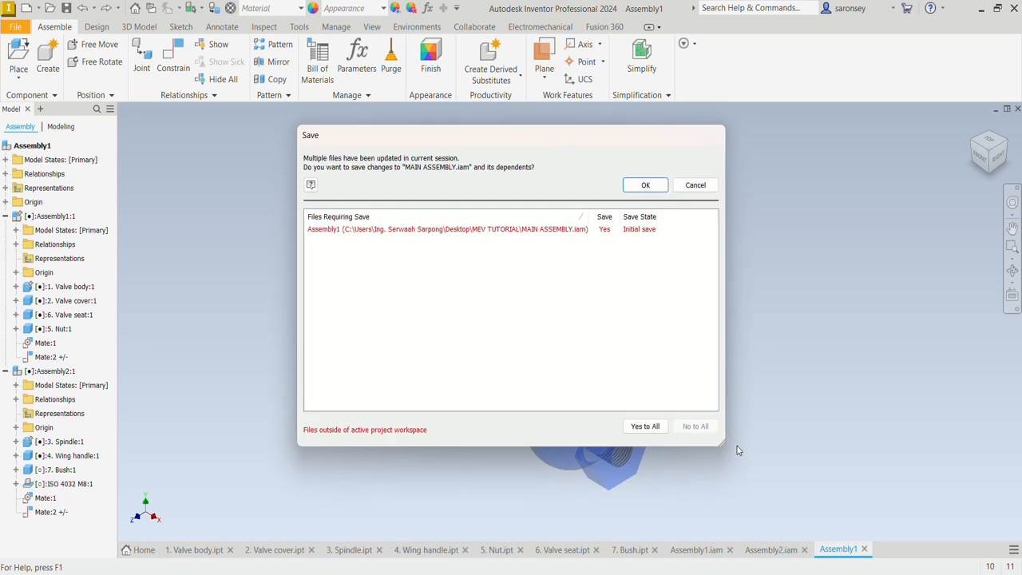
{"action": "left_click", "coordinate": [650, 183]}
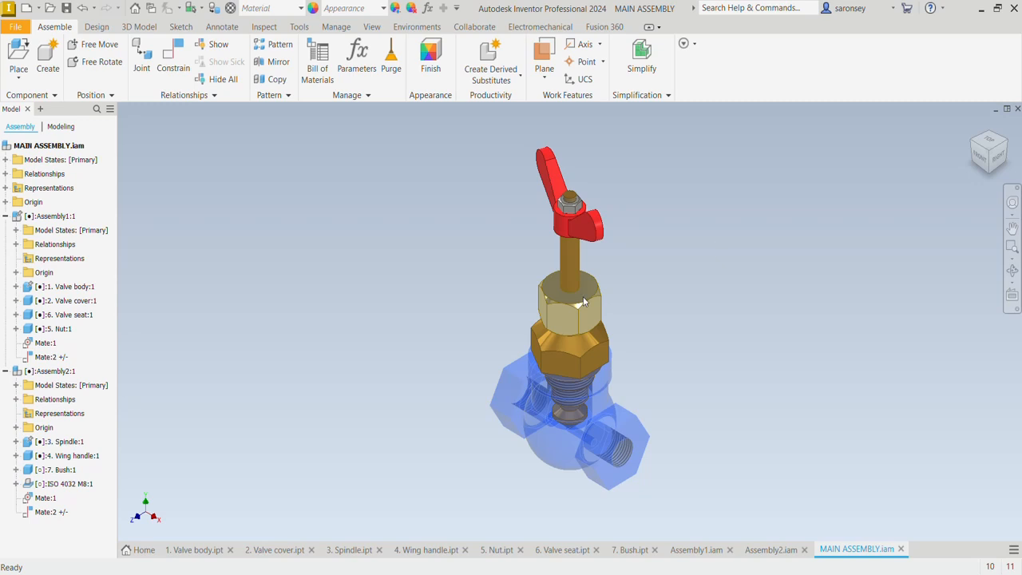
Isolate the spindle and the valve cover so that all other valve components are hidden
{"action": "left_click", "coordinate": [68, 446]}
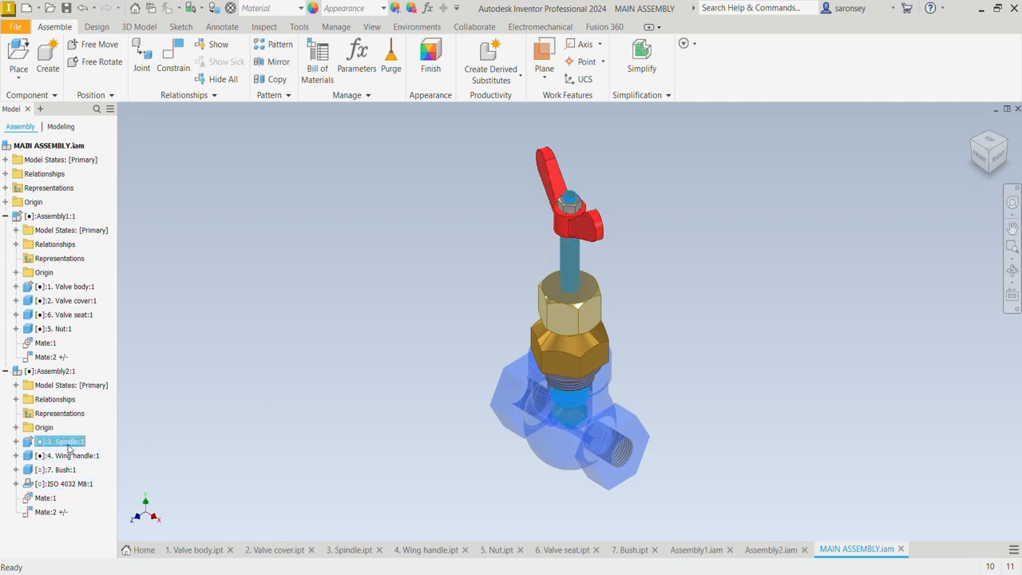
{"action": "left_click", "coordinate": [90, 302], "text": "ctrl"}
{"action": "right_click", "coordinate": [90, 302]}
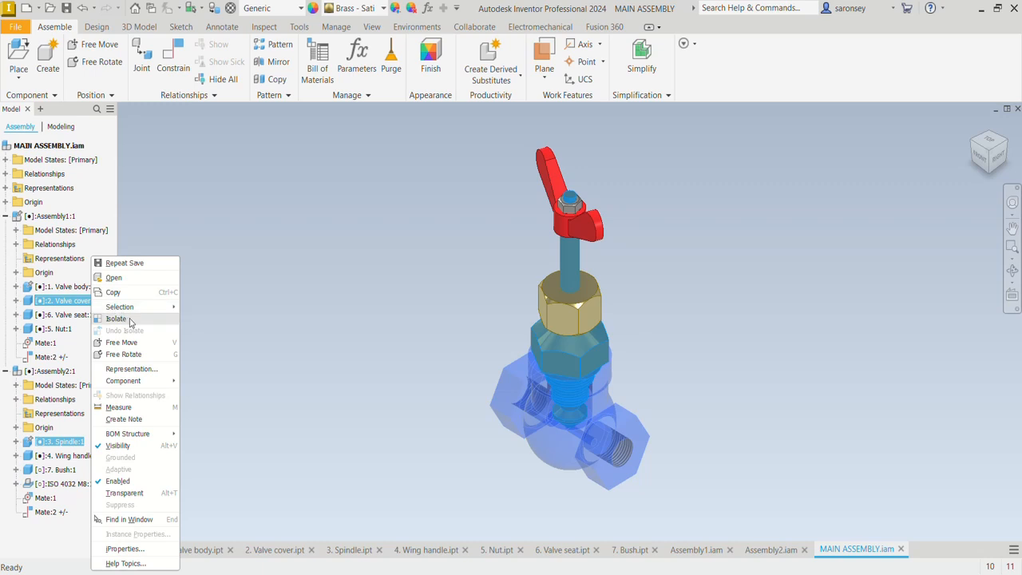
{"action": "left_click", "coordinate": [131, 319]}
{"action": "left_click", "coordinate": [791, 291]}
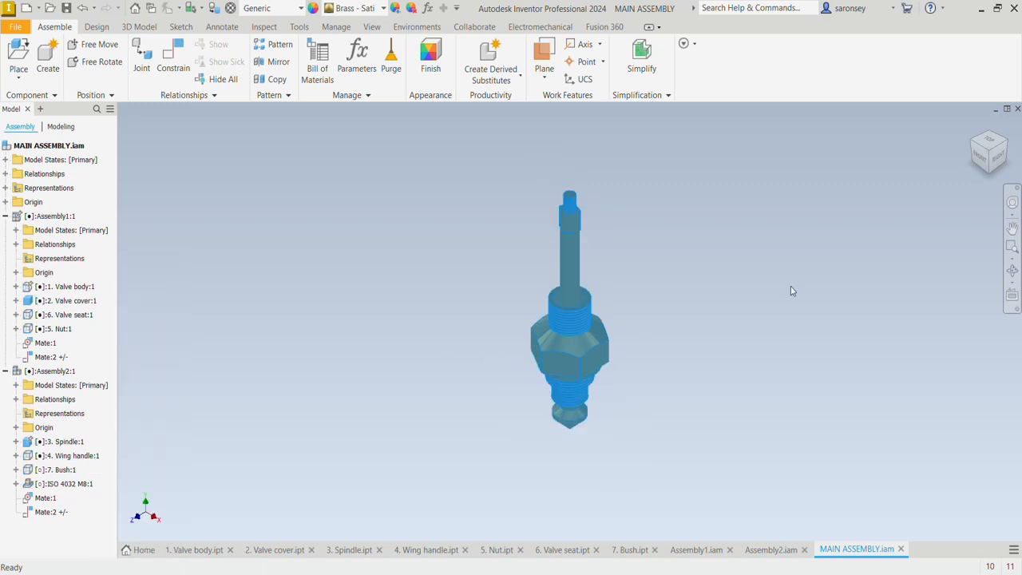
Open the main assembly in the Dynamic Simulation environment
{"action": "left_click", "coordinate": [416, 27]}
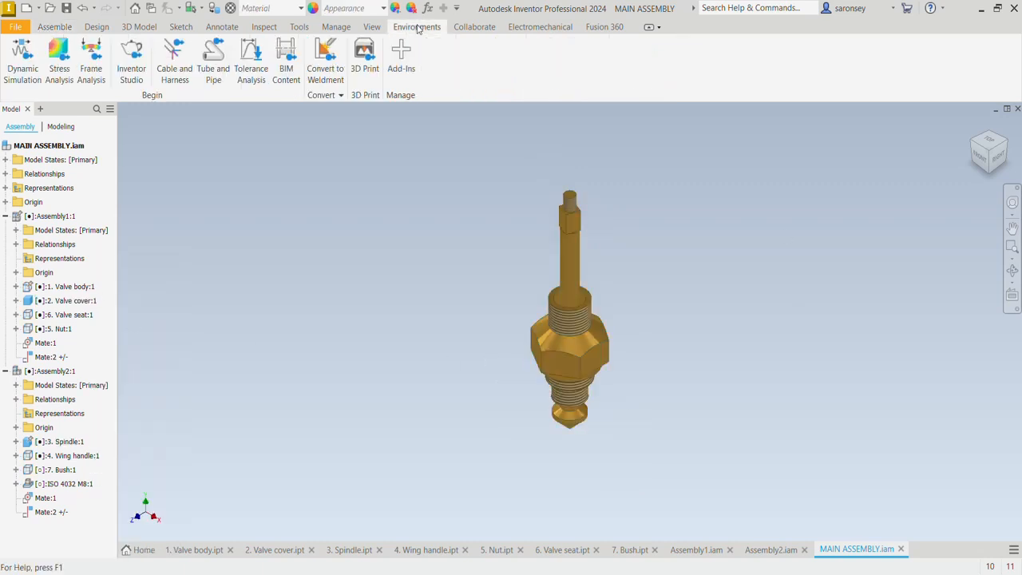
{"action": "left_click", "coordinate": [18, 69]}
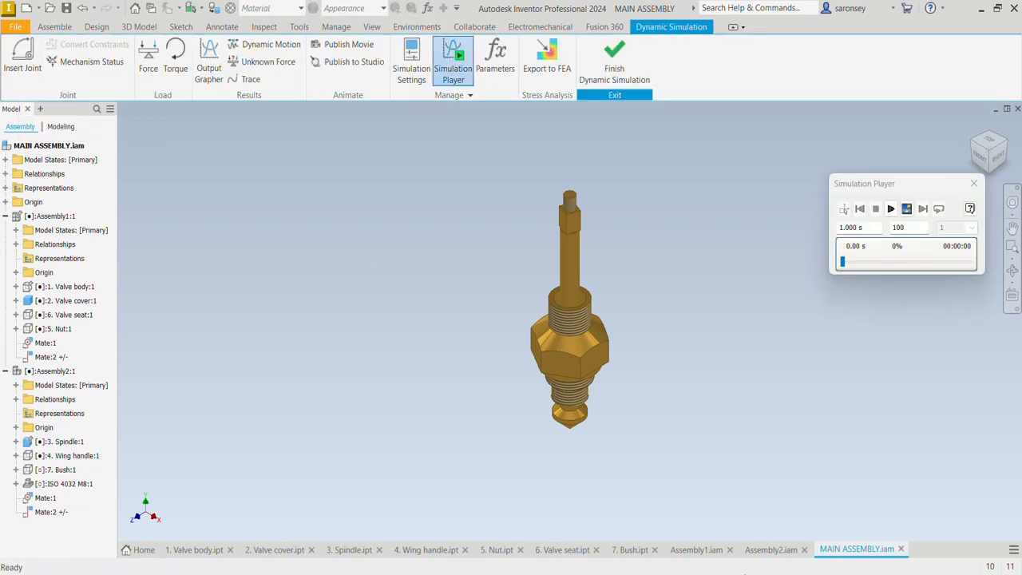
{"action": "left_click", "coordinate": [771, 549]}
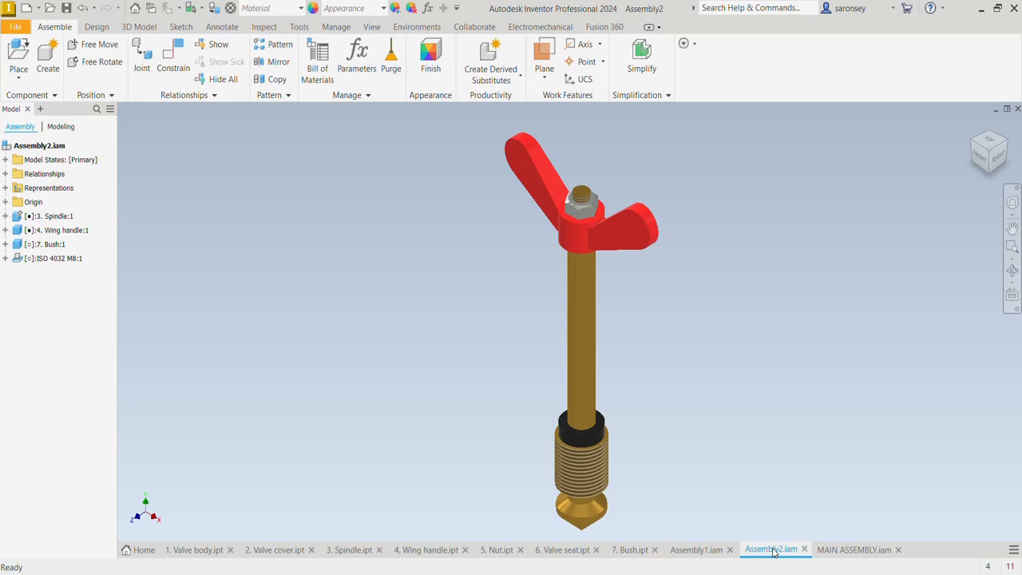
{"action": "left_click", "coordinate": [848, 551]}
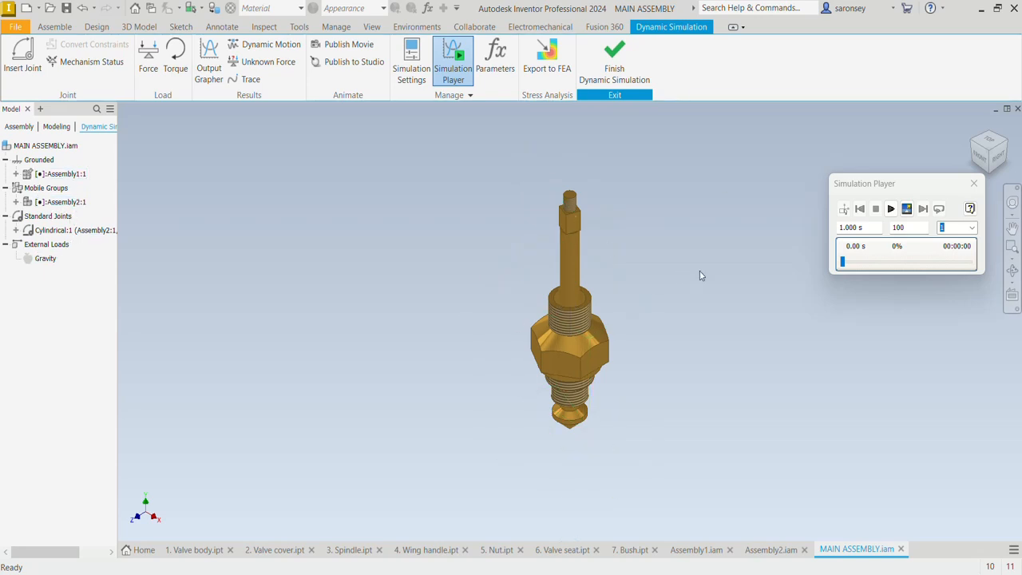
Slide the spindle down out of the valve cover to expose the mating threads of both parts
{"action": "middle_click_drag", "start_coordinate": [671, 228], "coordinate": [754, 222], "text": "shift"}
{"action": "left_click_drag", "start_coordinate": [626, 247], "coordinate": [592, 282]}
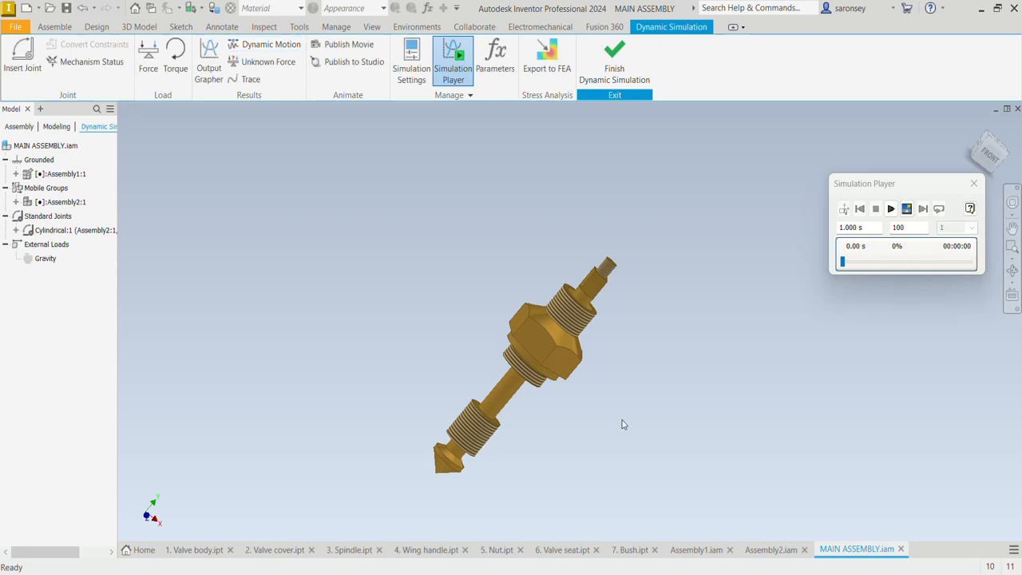
{"action": "mouse_move", "coordinate": [614, 421]}
{"action": "middle_mouse_down"}
{"action": "mouse_move", "coordinate": [660, 375]}
{"action": "mouse_move", "coordinate": [623, 382]}
{"action": "mouse_move", "coordinate": [729, 354]}
{"action": "mouse_move", "coordinate": [721, 347]}
{"action": "mouse_move", "coordinate": [717, 357]}
{"action": "middle_mouse_up"}
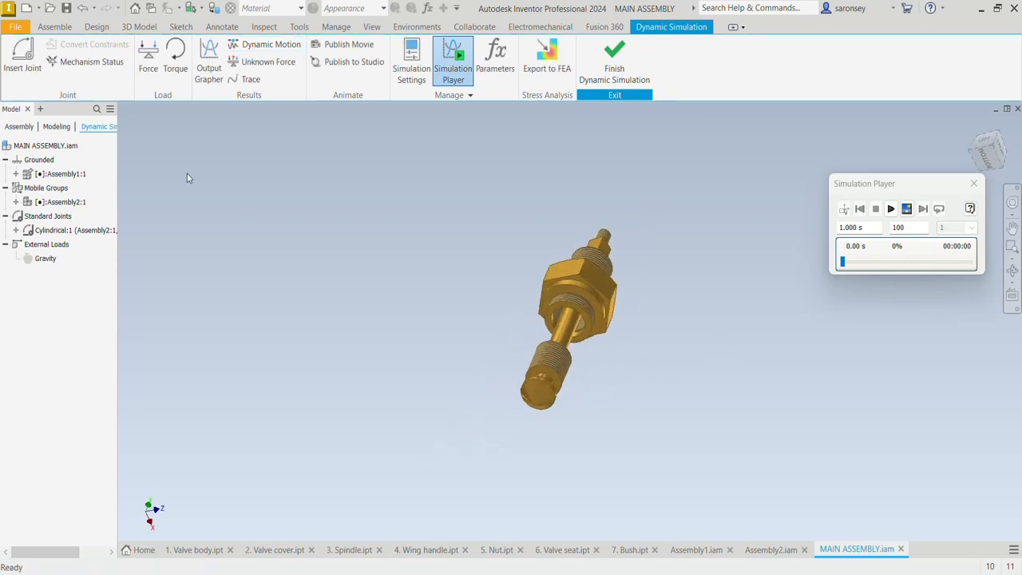
Start a Screw joint and pick the circular edge of the spindle's threaded section for component 1
{"action": "left_click", "coordinate": [24, 62]}
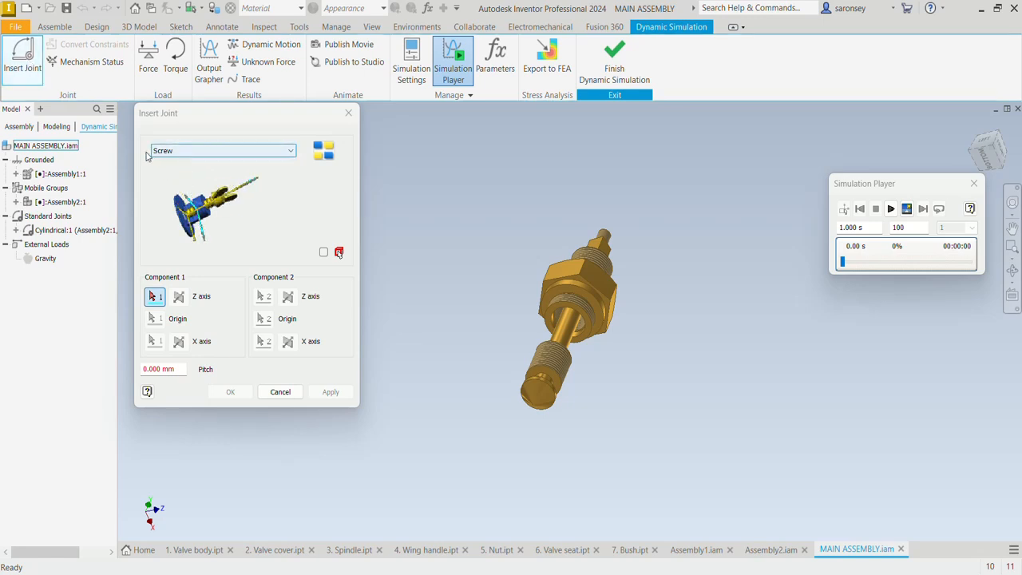
{"action": "left_click", "coordinate": [271, 151]}
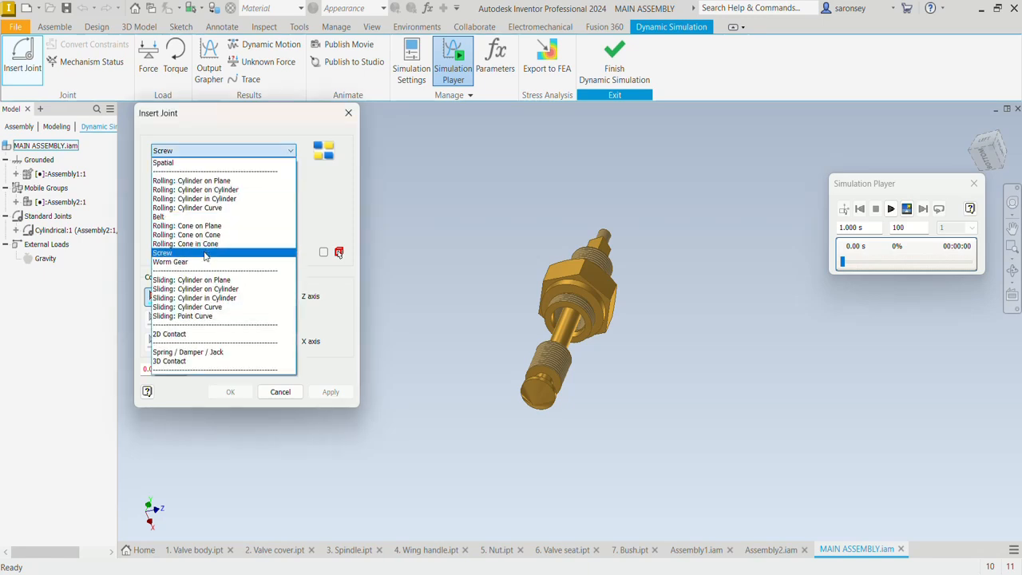
{"action": "left_click", "coordinate": [204, 253]}
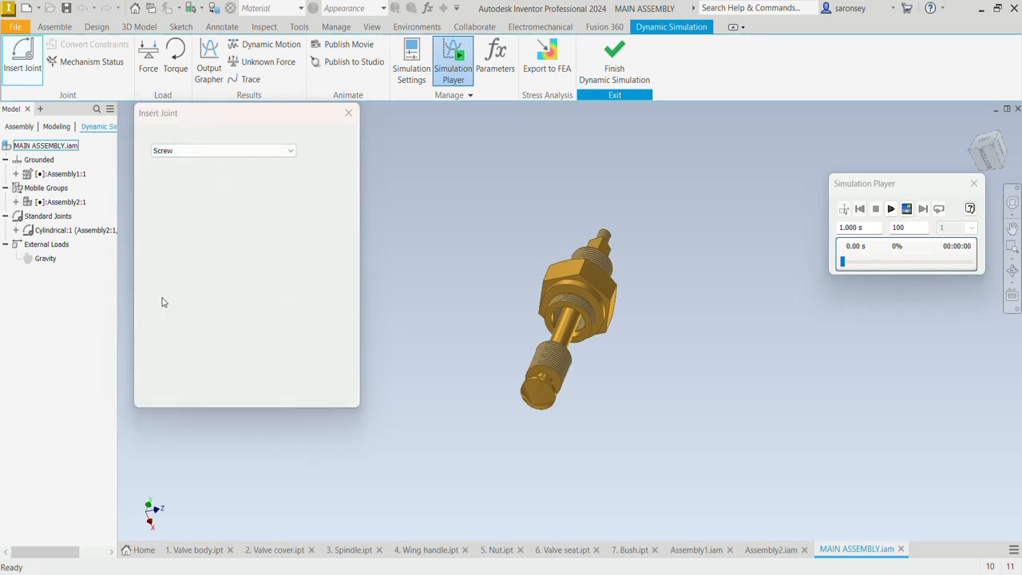
{"action": "scroll", "coordinate": [574, 358], "scroll_direction": "up", "scroll_amount": 5}
{"action": "scroll", "coordinate": [583, 383], "scroll_direction": "down", "scroll_amount": 3}
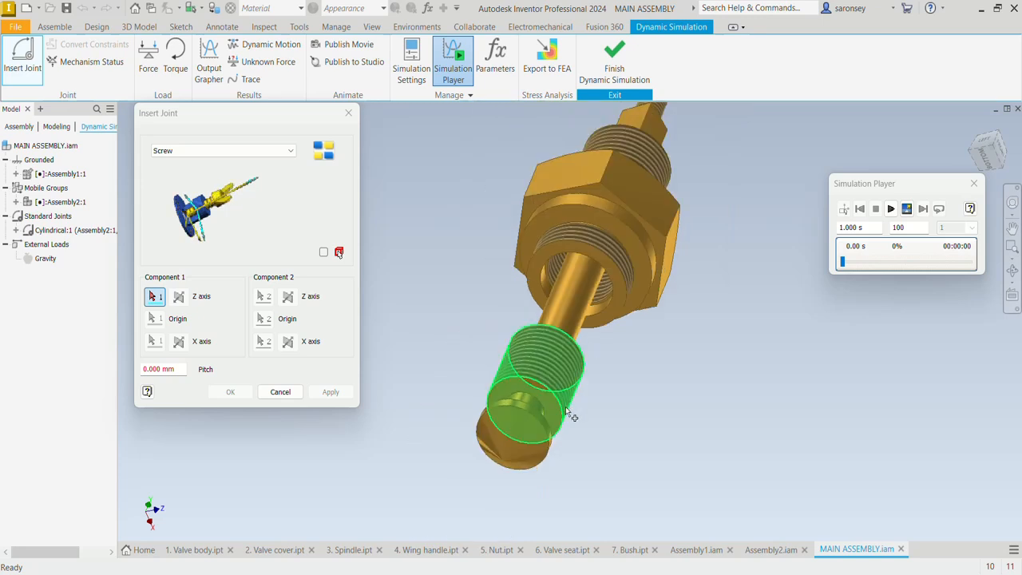
{"action": "left_click", "coordinate": [493, 389]}
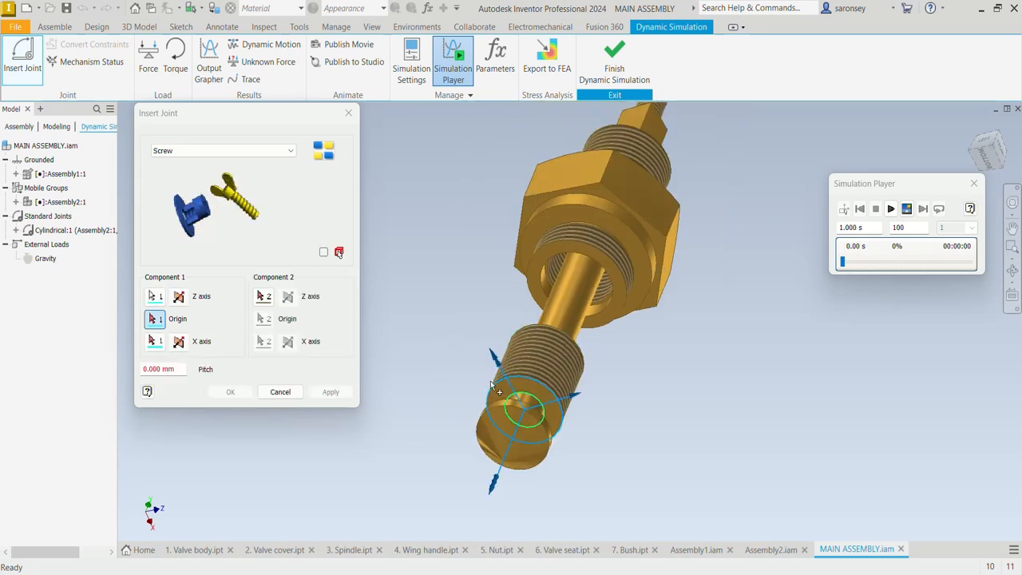
Complete the screw joint with the valve cover's inner thread edge as component 2 and a pitch of 1.81356 mm
{"action": "left_click", "coordinate": [264, 297]}
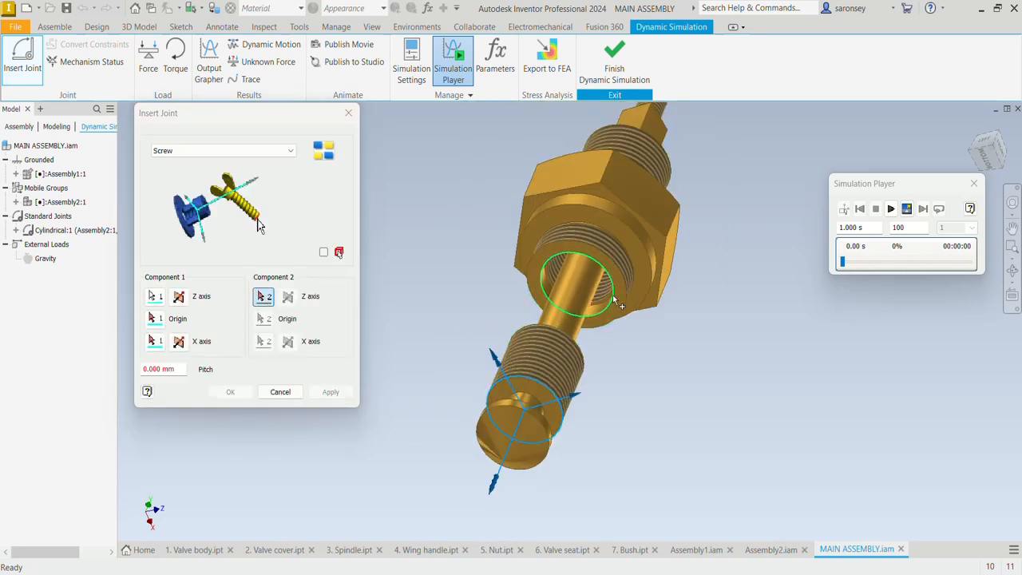
{"action": "scroll", "coordinate": [551, 276], "scroll_direction": "up", "scroll_amount": 2}
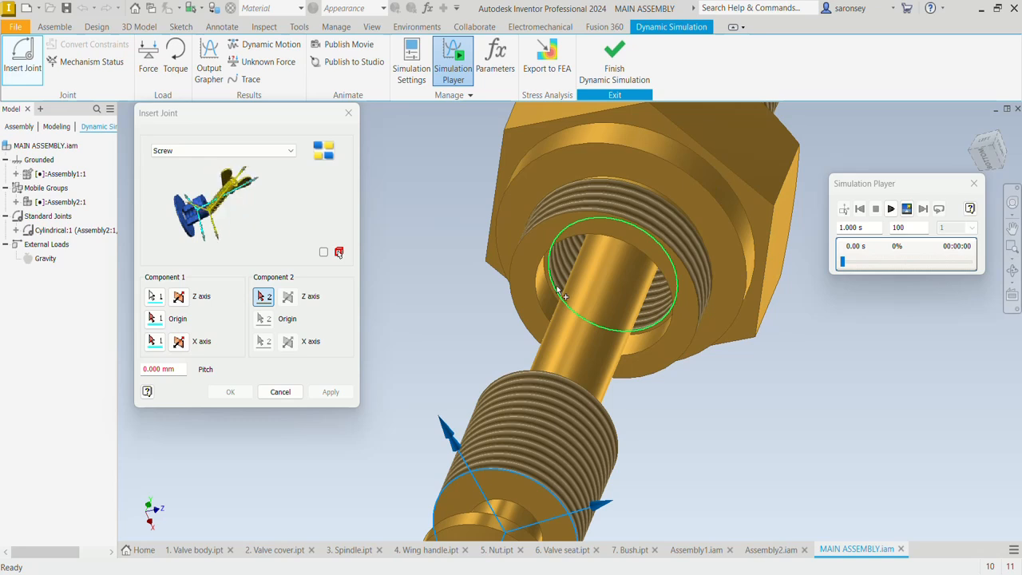
{"action": "left_click", "coordinate": [559, 287]}
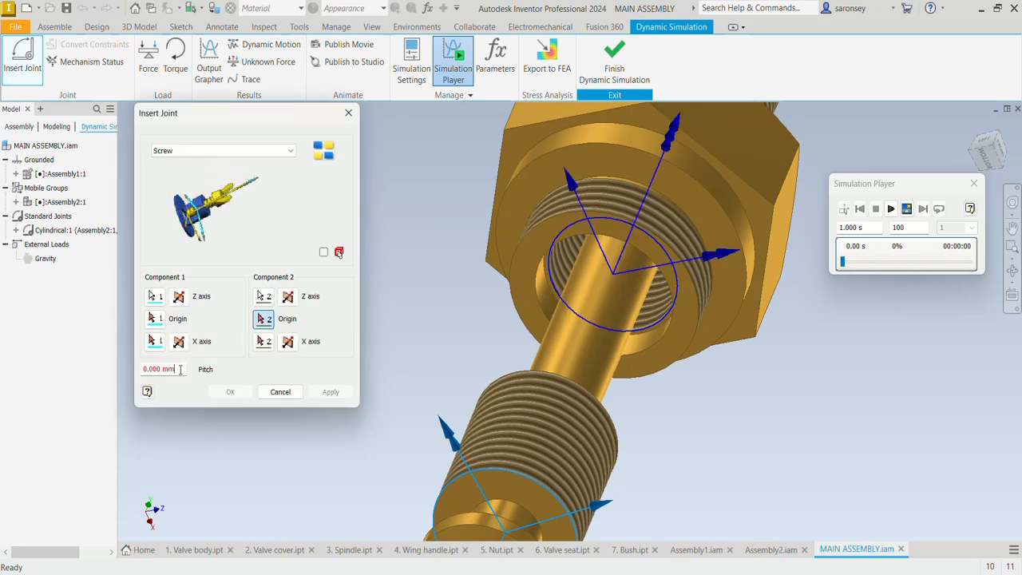
{"action": "double_click", "coordinate": [155, 364]}
{"action": "type", "text": "1"}
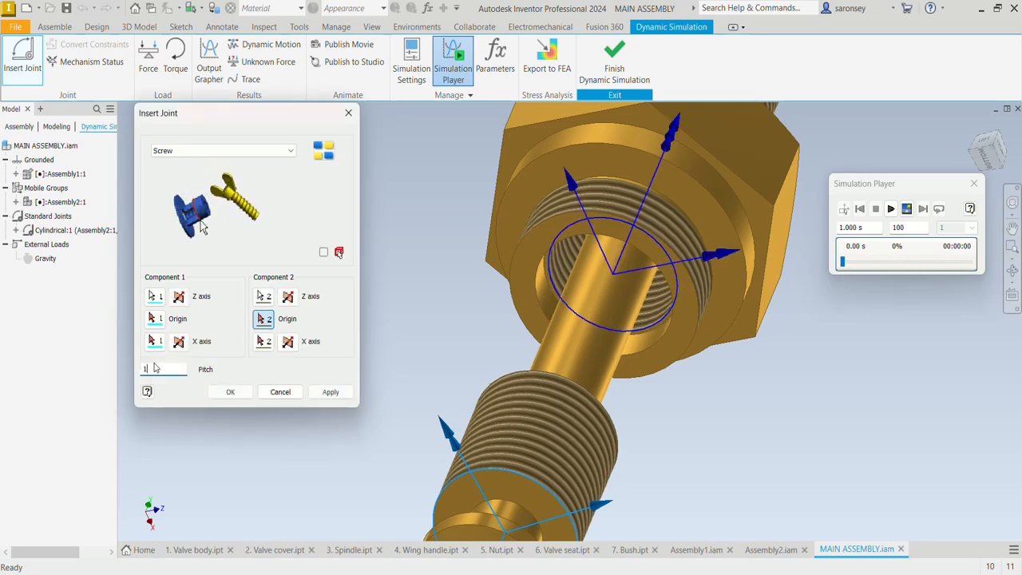
{"action": "type", "text": ".8356"}
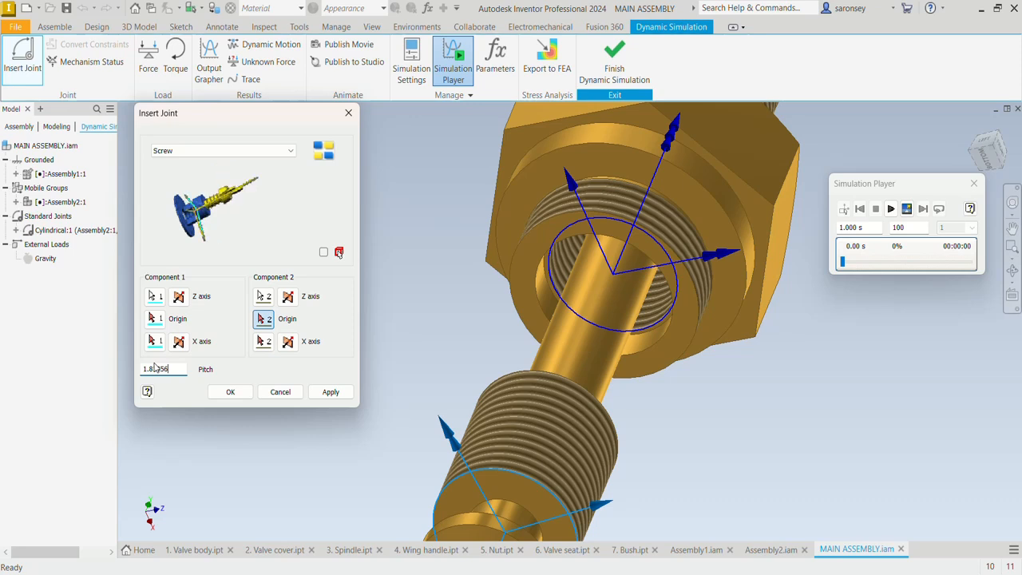
{"action": "left_click", "coordinate": [331, 391]}
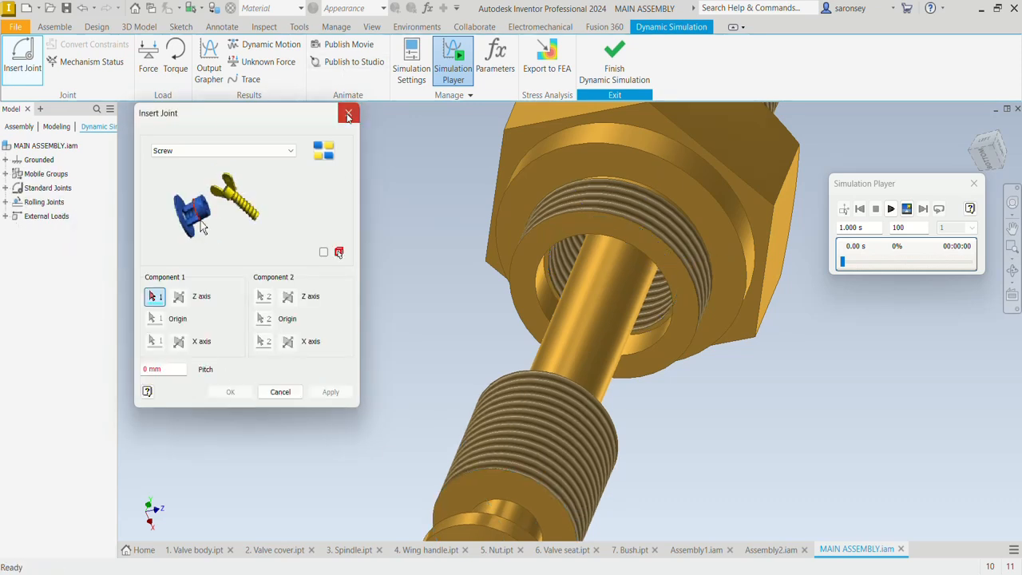
{"action": "left_click", "coordinate": [348, 112]}
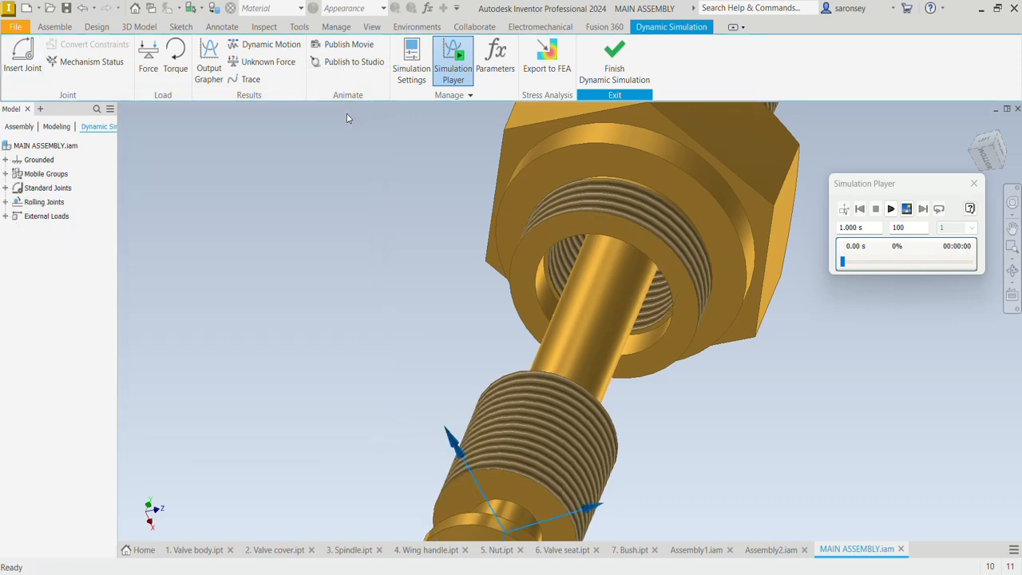
Check the screw pitch in the parameters of the new screw joint
{"action": "left_click", "coordinate": [6, 202]}
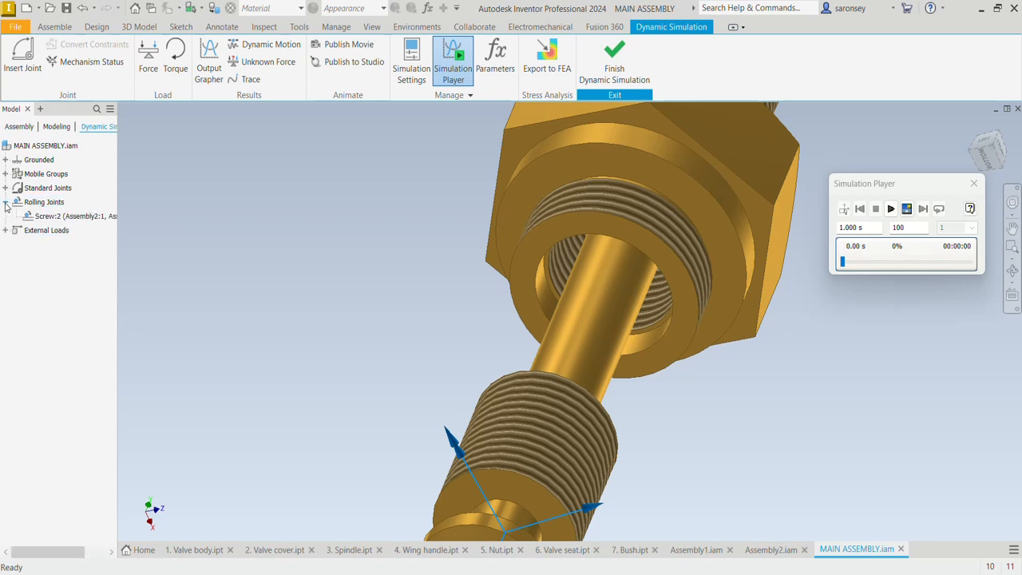
{"action": "right_click", "coordinate": [71, 221]}
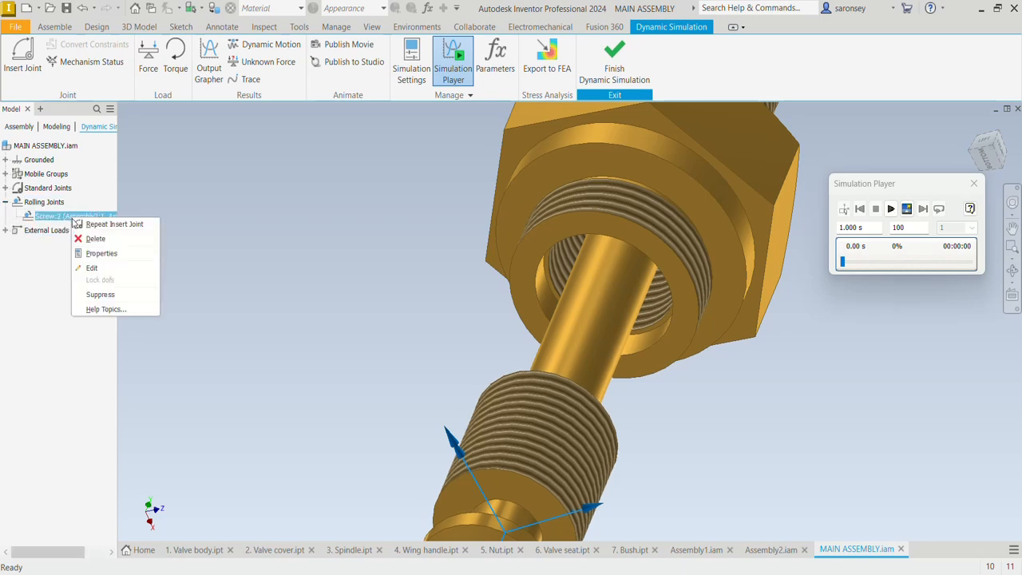
{"action": "left_click", "coordinate": [116, 254]}
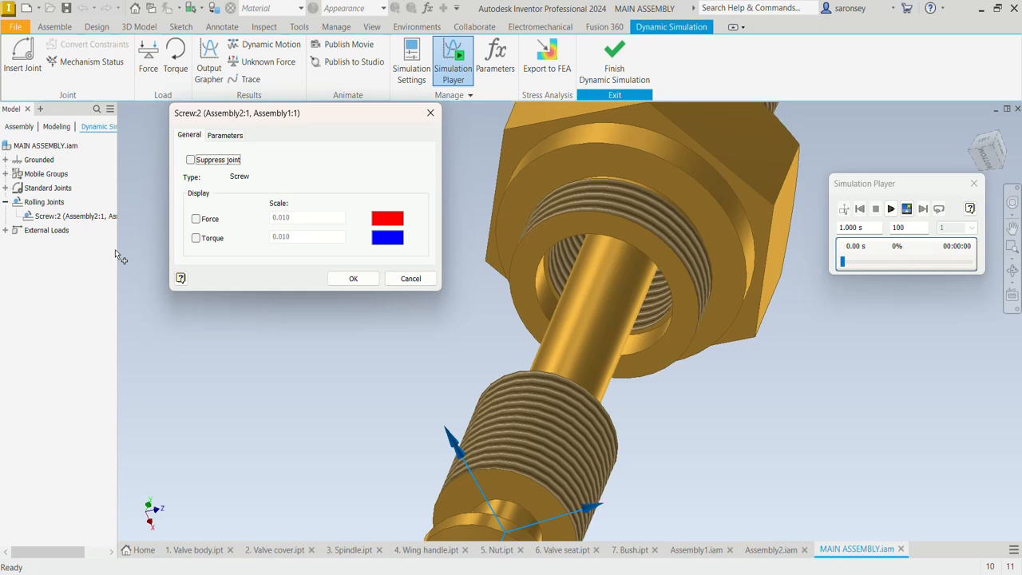
{"action": "left_click", "coordinate": [228, 135]}
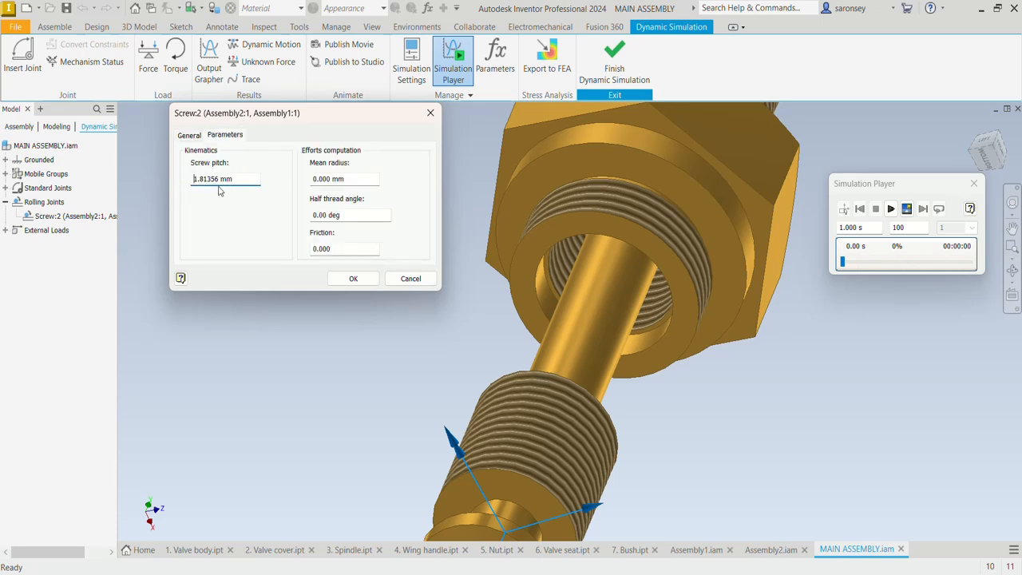
{"action": "left_click", "coordinate": [356, 279]}
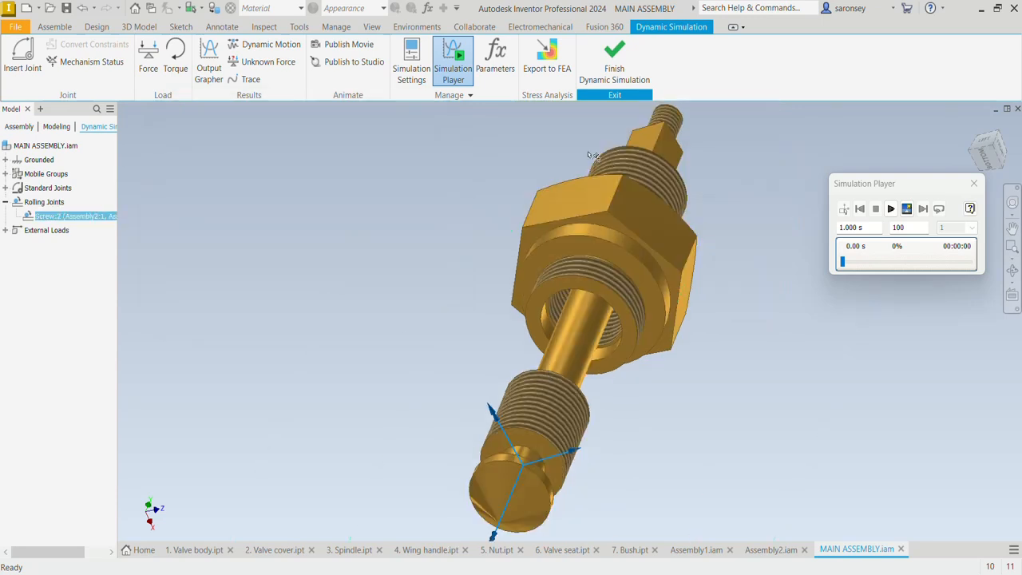
Finish the dynamic simulation and undo the isolation to show the complete valve in the home view
{"action": "left_click", "coordinate": [620, 55]}
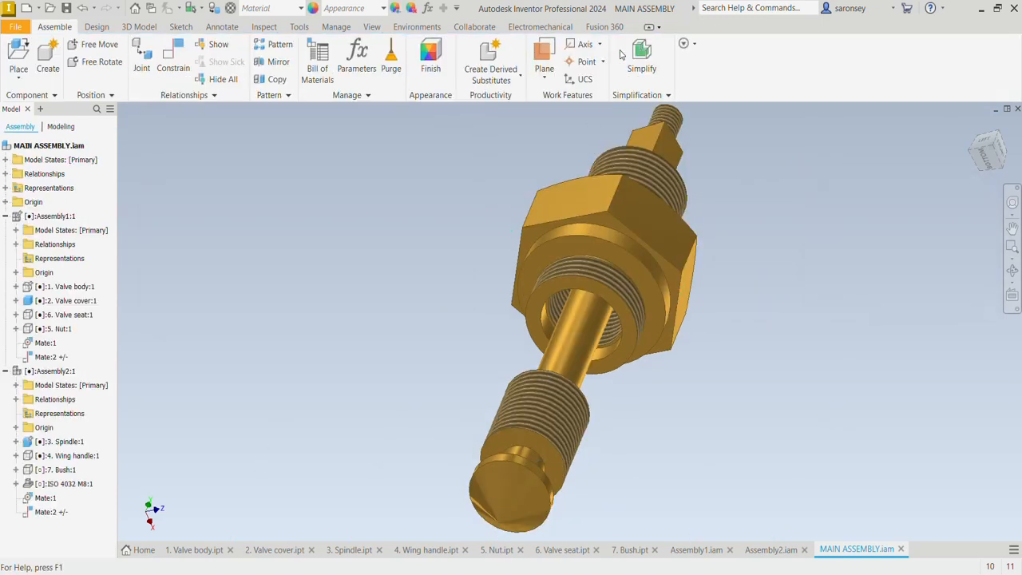
{"action": "right_click", "coordinate": [583, 260]}
{"action": "left_click", "coordinate": [586, 309]}
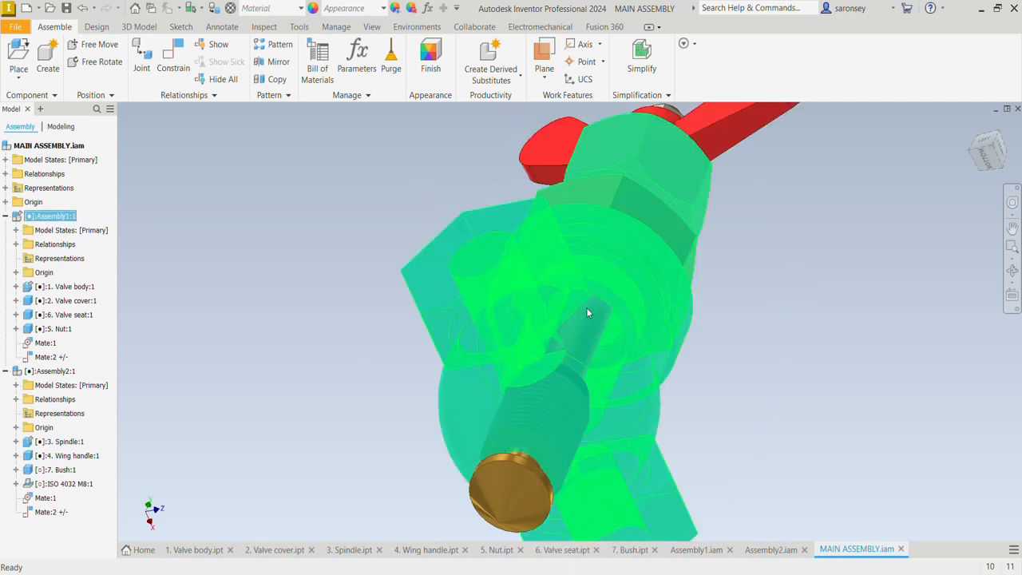
{"action": "left_click", "coordinate": [971, 129]}
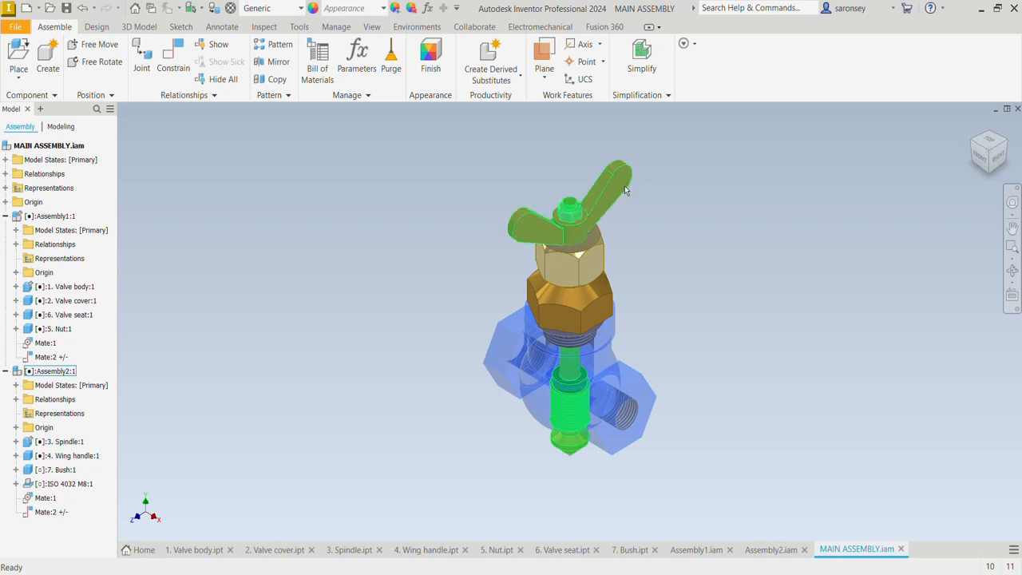
Raise the spindle by its wing handle and return the assembly to the Dynamic Simulation environment
{"action": "left_click_drag", "start_coordinate": [624, 185], "coordinate": [802, 161]}
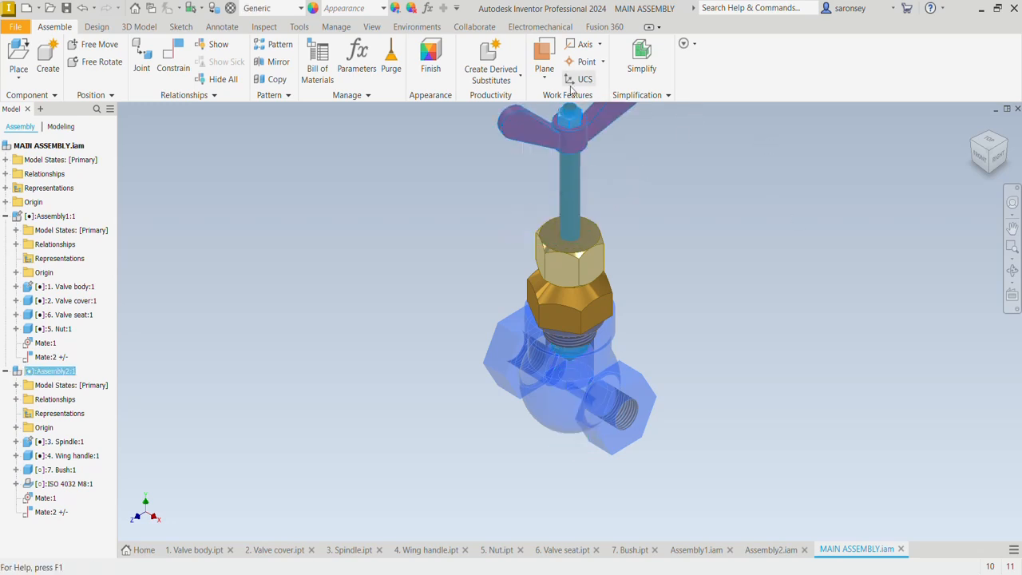
{"action": "left_click", "coordinate": [417, 27]}
{"action": "left_click", "coordinate": [18, 74]}
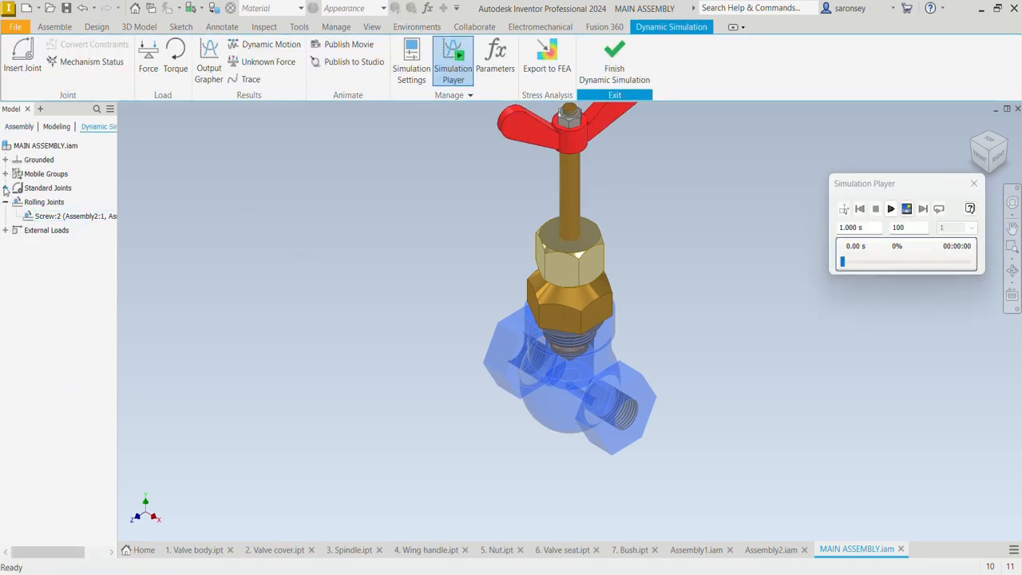
Enable imposed motion driven by velocity on the rotational degree of freedom (dof 1) of the Cylindrical:1 joint
{"action": "left_click", "coordinate": [6, 188]}
{"action": "left_click", "coordinate": [71, 203]}
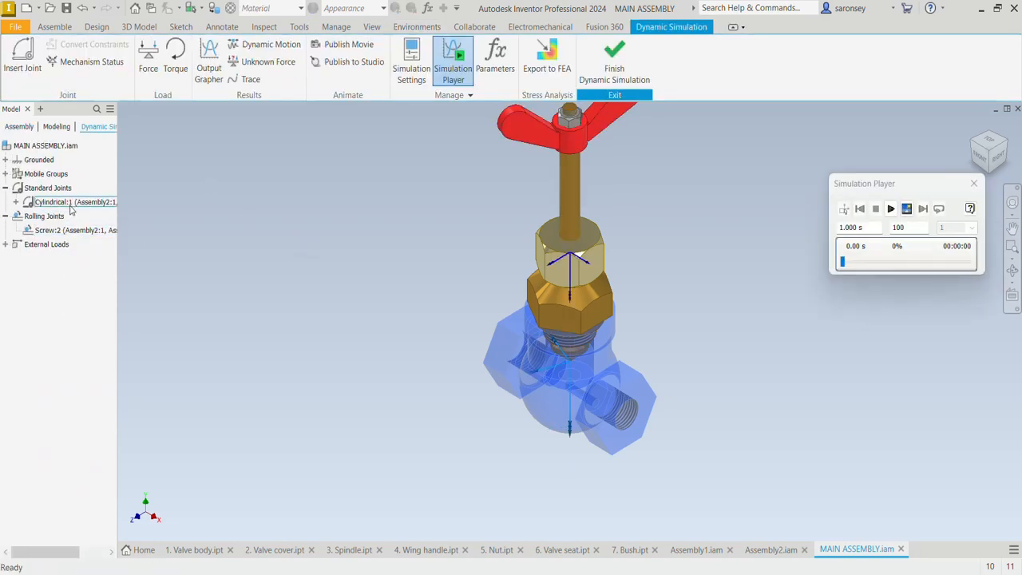
{"action": "right_click", "coordinate": [82, 206]}
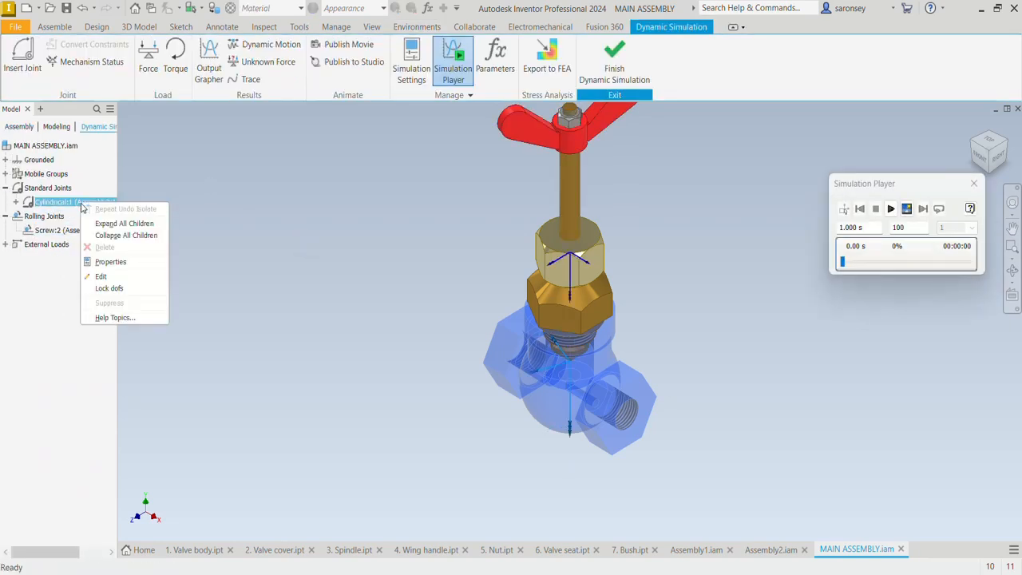
{"action": "left_click", "coordinate": [123, 265]}
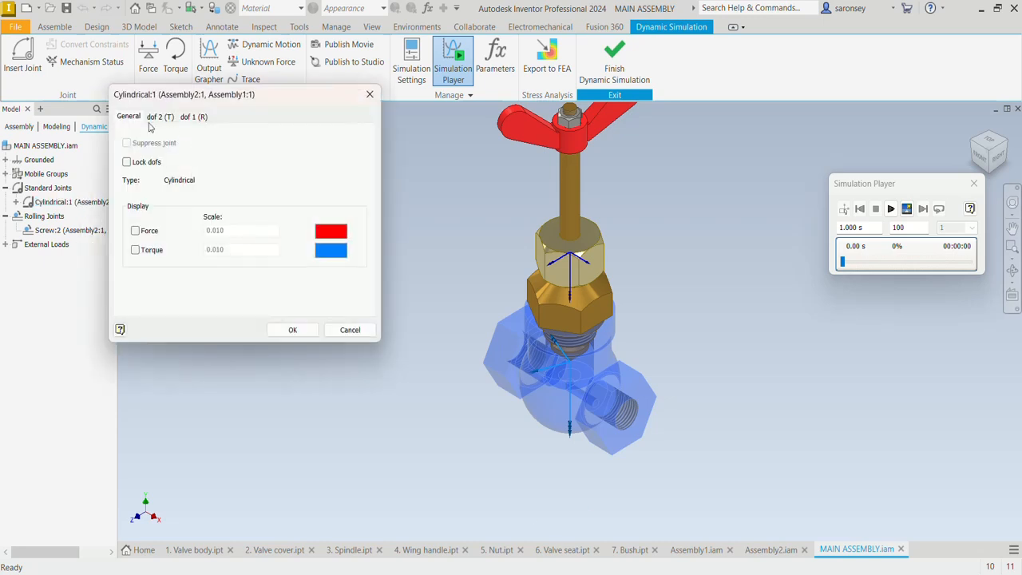
{"action": "left_click", "coordinate": [193, 117]}
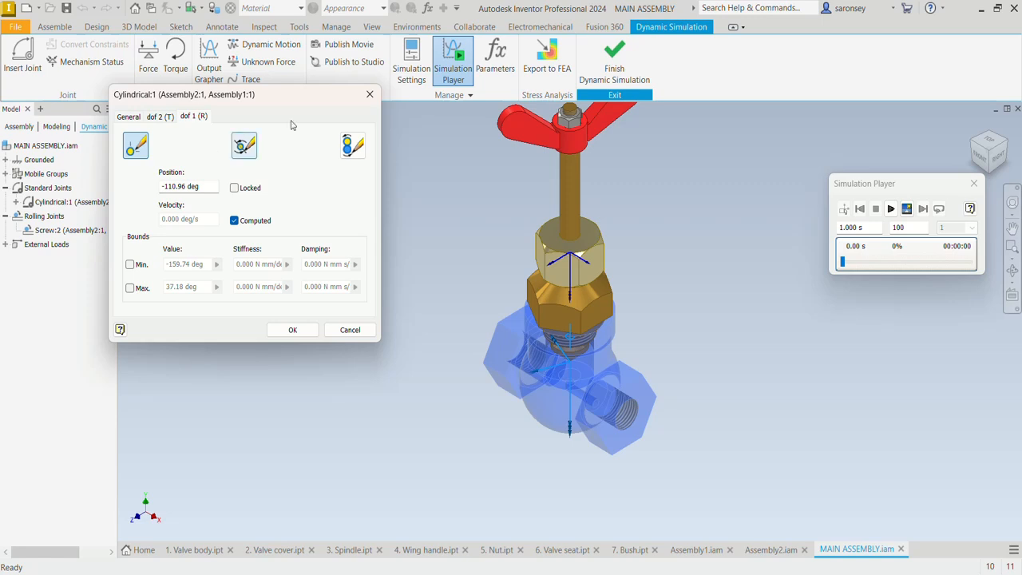
{"action": "left_click", "coordinate": [354, 147]}
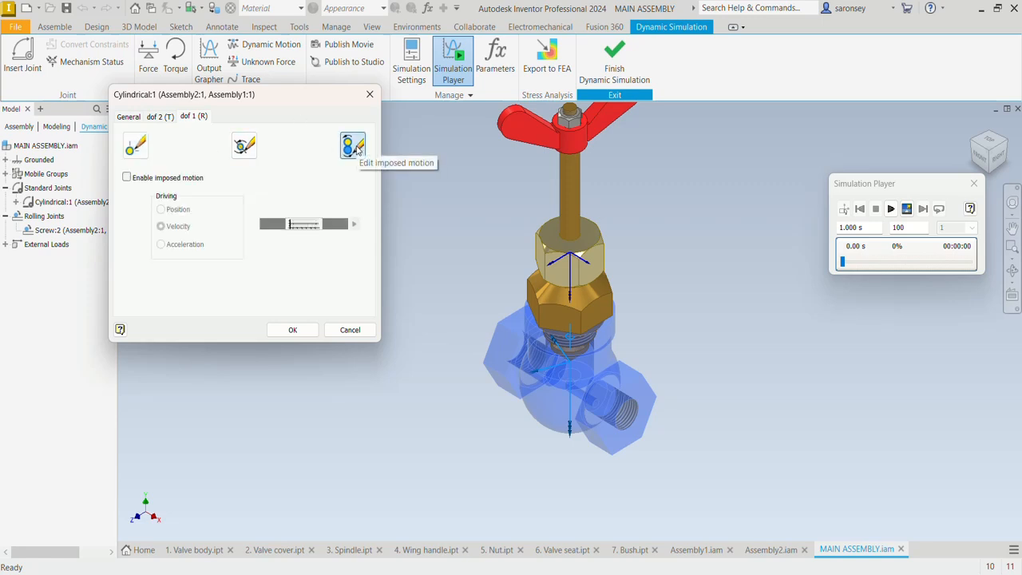
{"action": "left_click", "coordinate": [126, 178]}
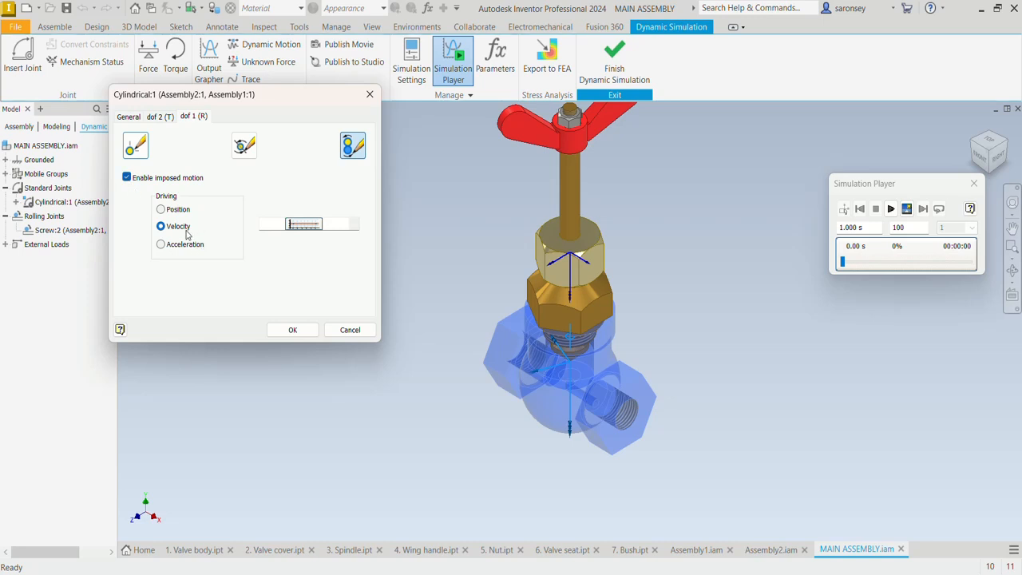
Drive the cylindrical joint's rotation with a constant velocity of 360 deg/s * 5 * 1.81 and accept the joint properties
{"action": "left_click", "coordinate": [354, 226]}
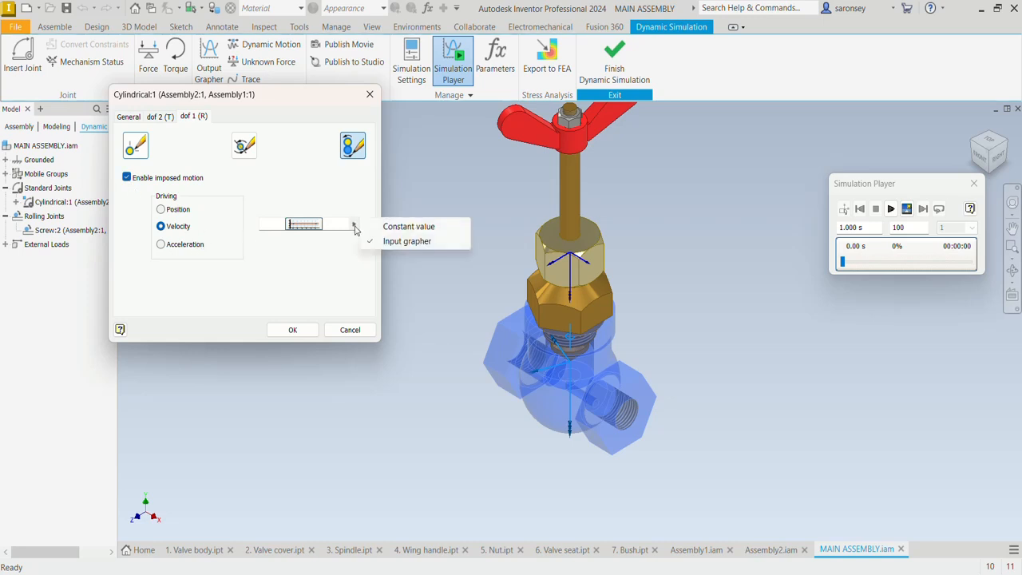
{"action": "left_click", "coordinate": [408, 231]}
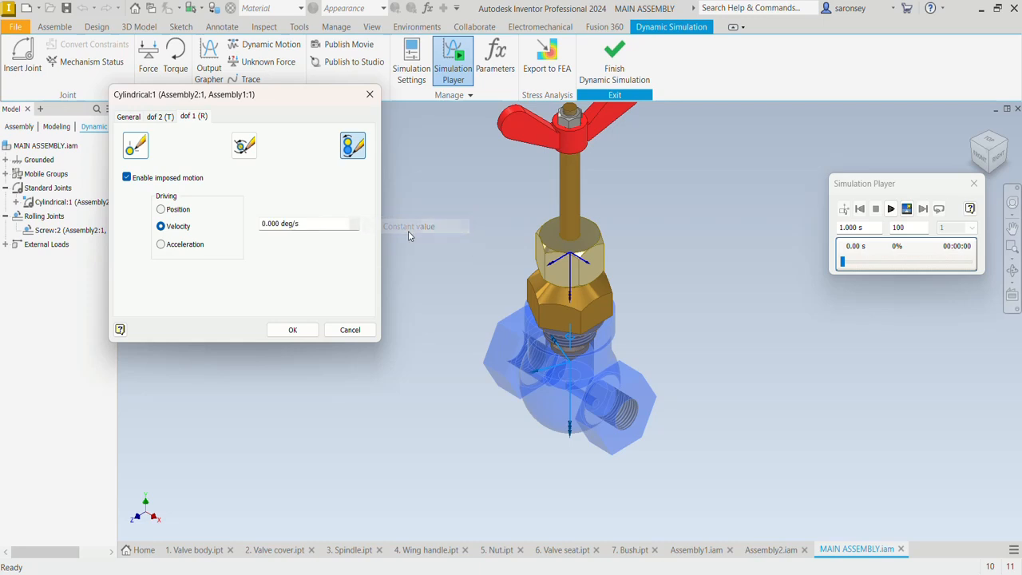
{"action": "left_click", "coordinate": [321, 229]}
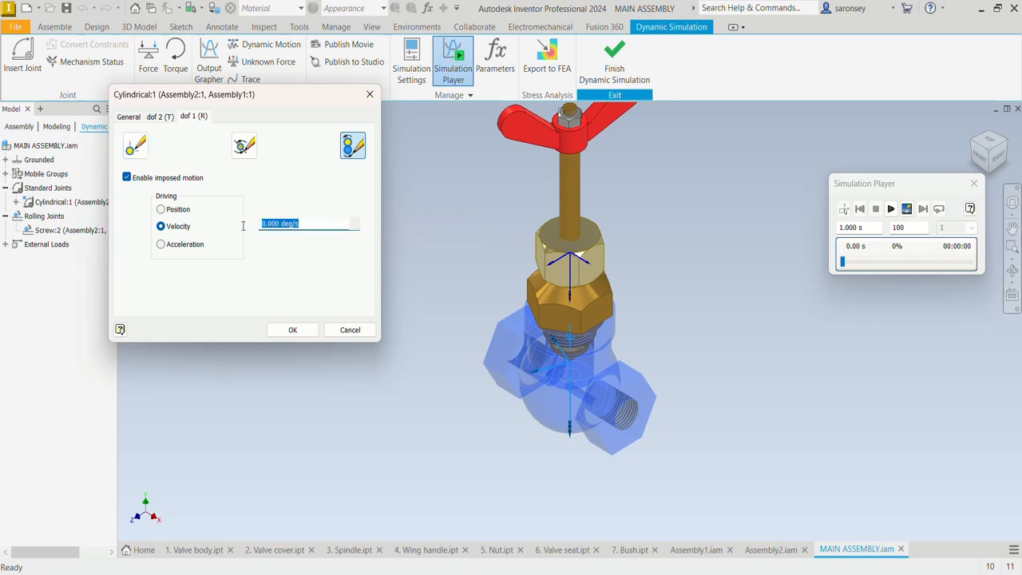
{"action": "type", "text": "3"}
{"action": "type", "text": "81"}
{"action": "left_click", "coordinate": [293, 329]}
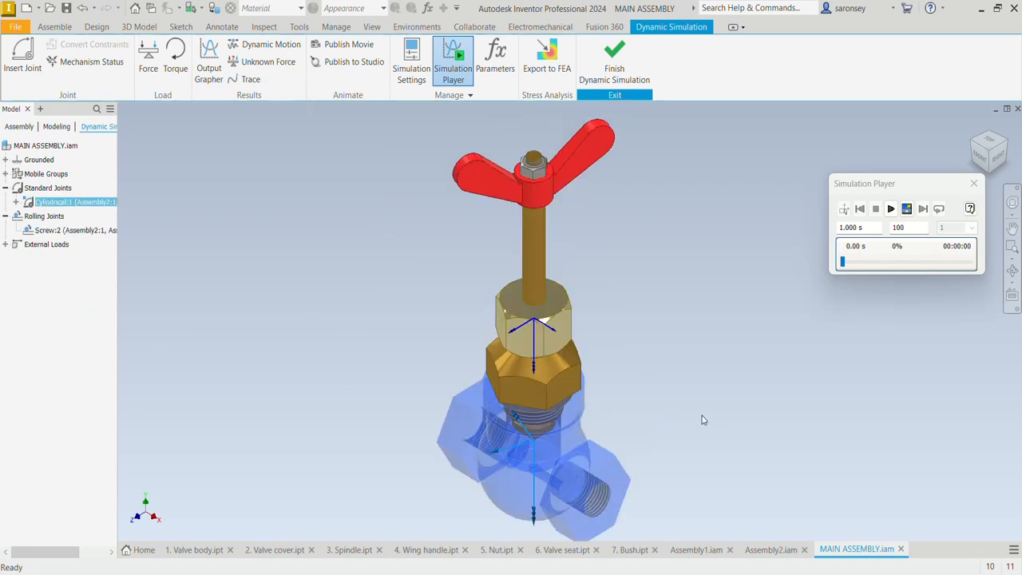
Run the simulation with 100 images and again with 1000 images, returning to construction mode after each run
{"action": "left_click", "coordinate": [891, 209]}
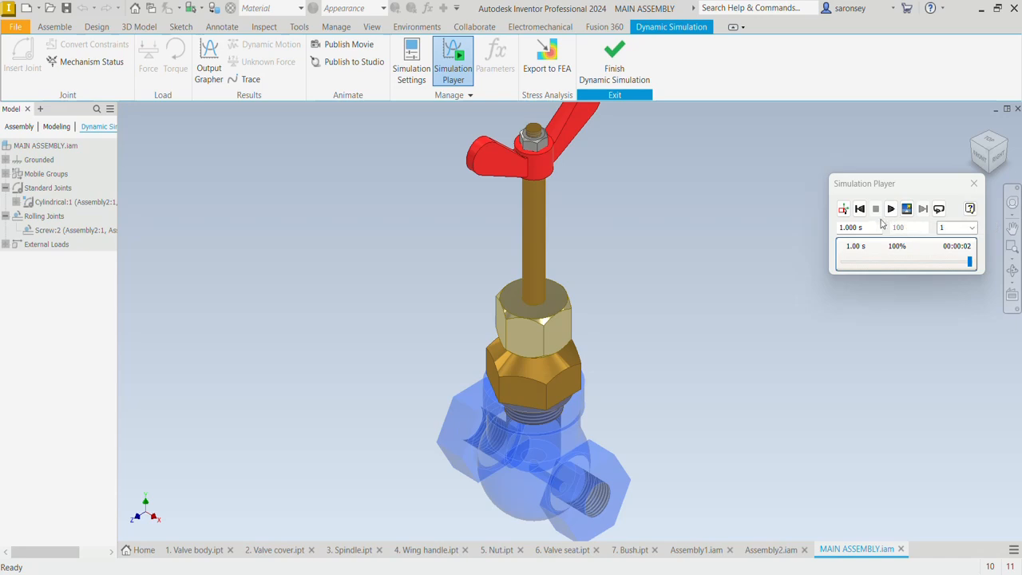
{"action": "left_click", "coordinate": [843, 209]}
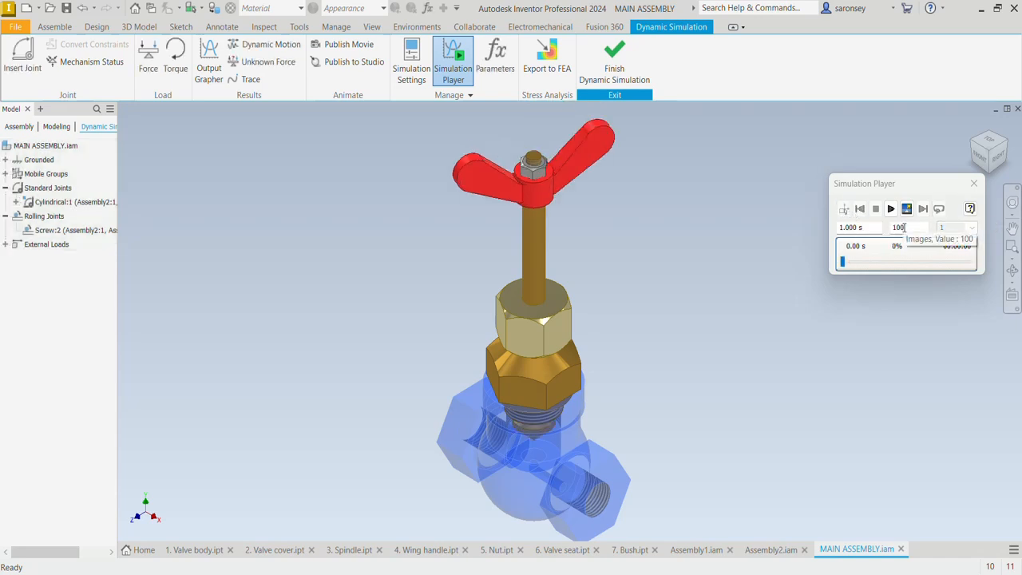
{"action": "left_click_drag", "start_coordinate": [904, 228], "coordinate": [892, 229]}
{"action": "type", "text": "1"}
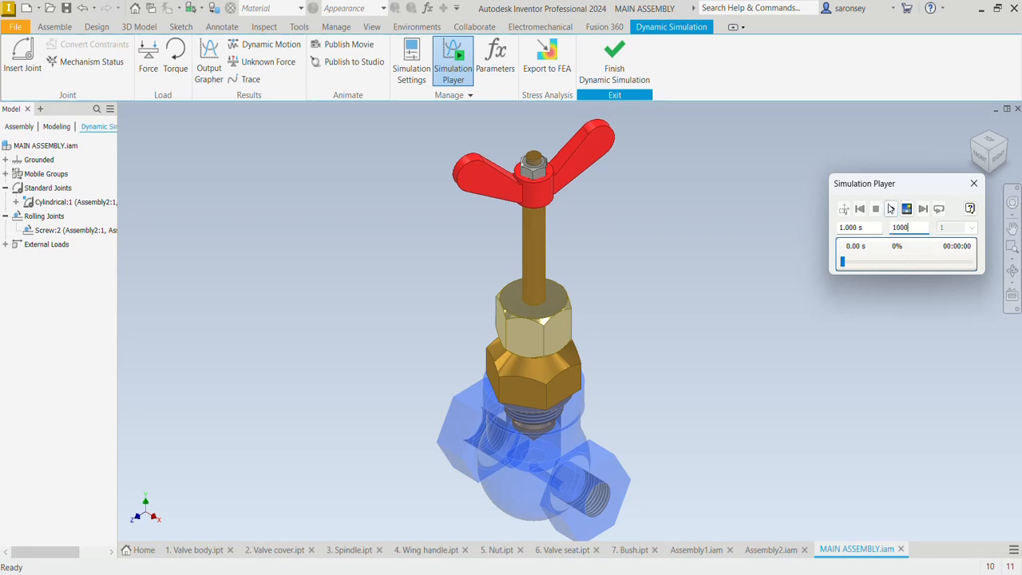
{"action": "left_click", "coordinate": [891, 208]}
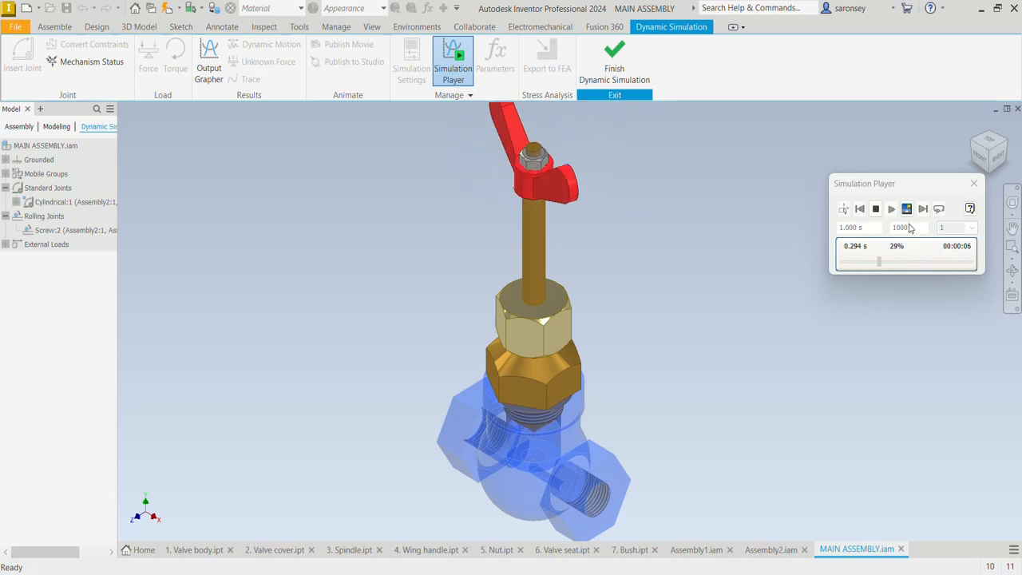
{"action": "left_click", "coordinate": [876, 209]}
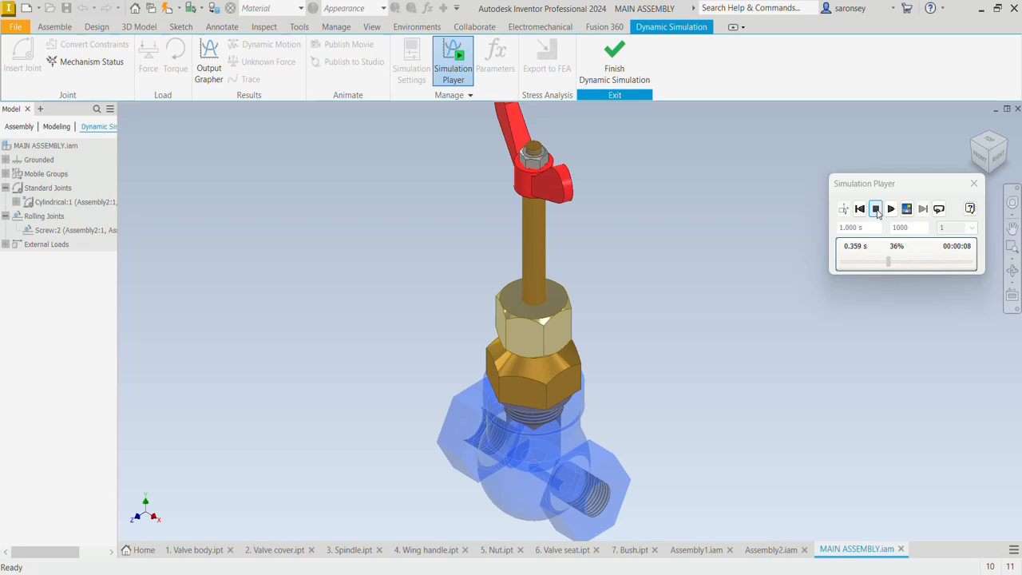
{"action": "left_click", "coordinate": [844, 209]}
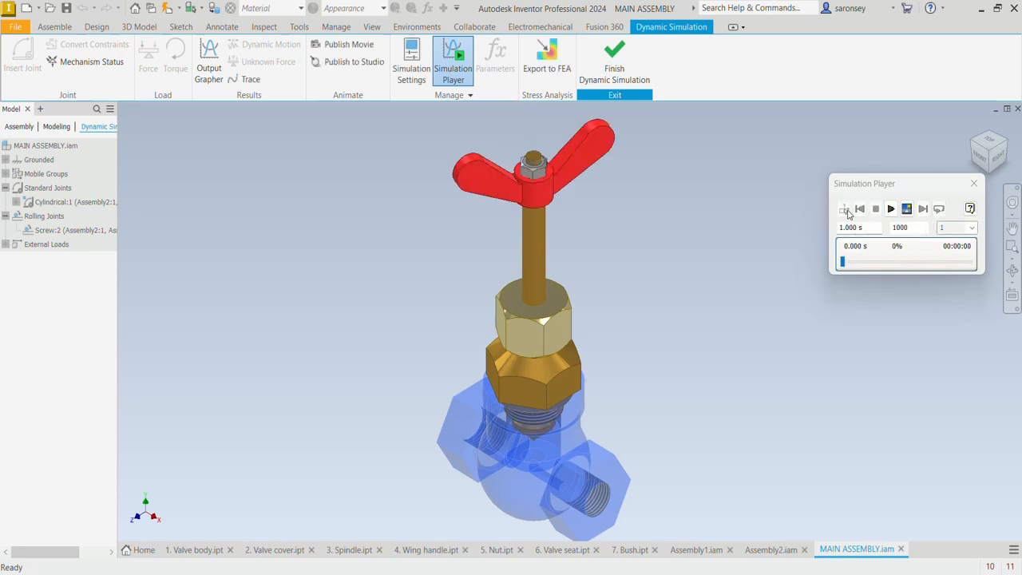
Reverse the cylindrical joint's imposed velocity to -360 deg/s * 5 * 1.81 and run the simulation
{"action": "left_click", "coordinate": [85, 203]}
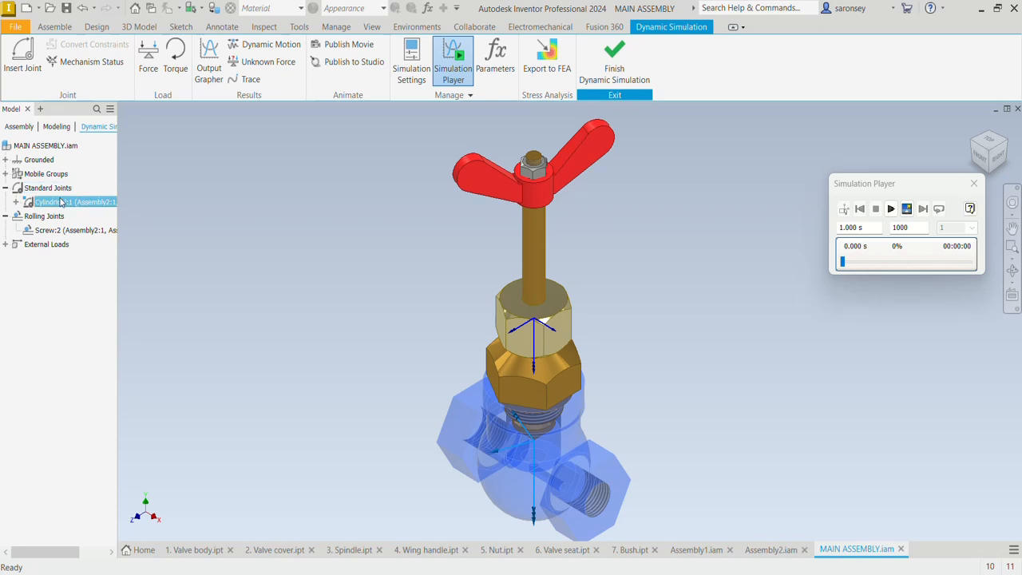
{"action": "right_click", "coordinate": [78, 202]}
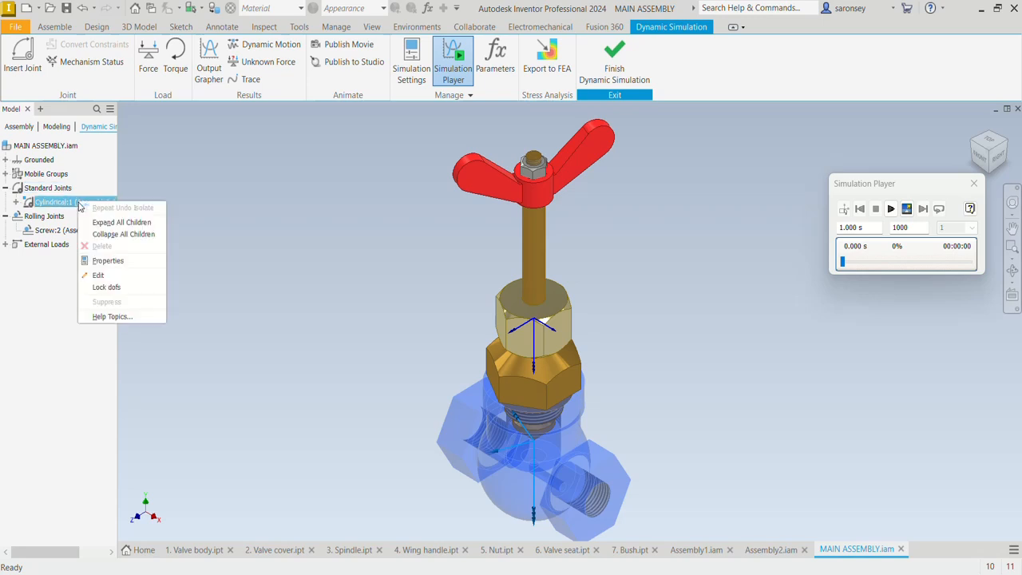
{"action": "left_click", "coordinate": [111, 261]}
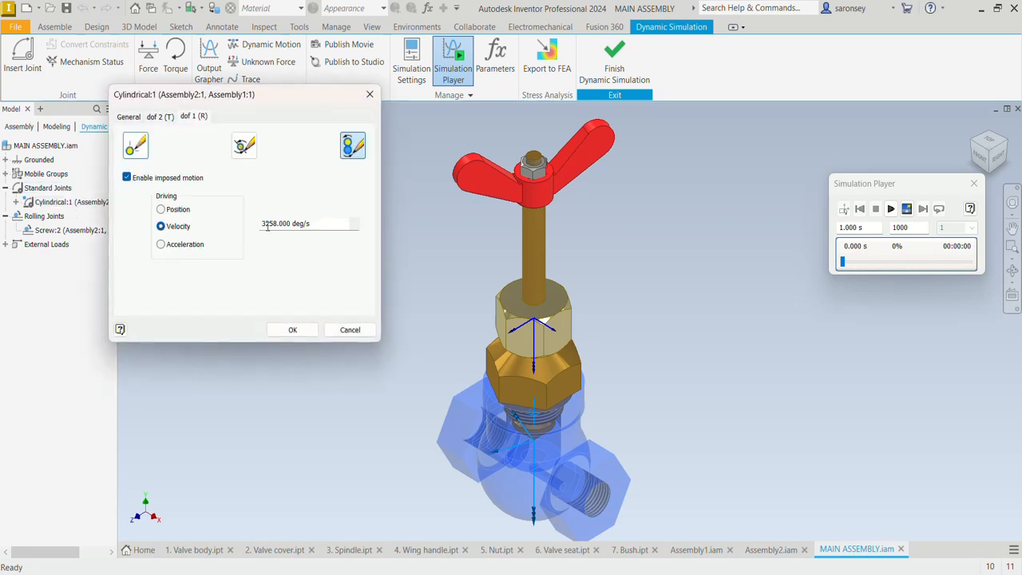
{"action": "left_click", "coordinate": [268, 226]}
{"action": "left_click", "coordinate": [266, 226]}
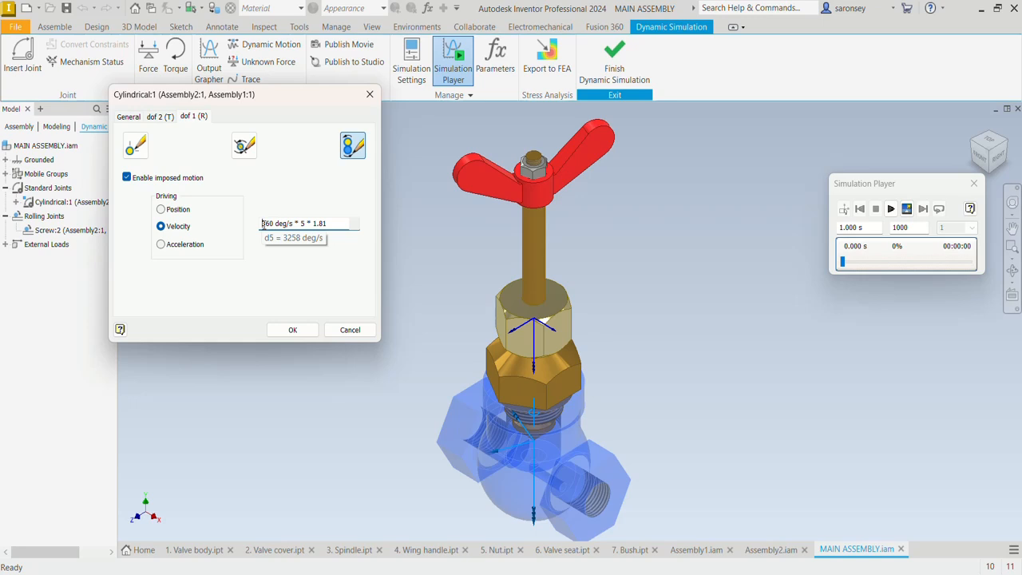
{"action": "type", "text": "-"}
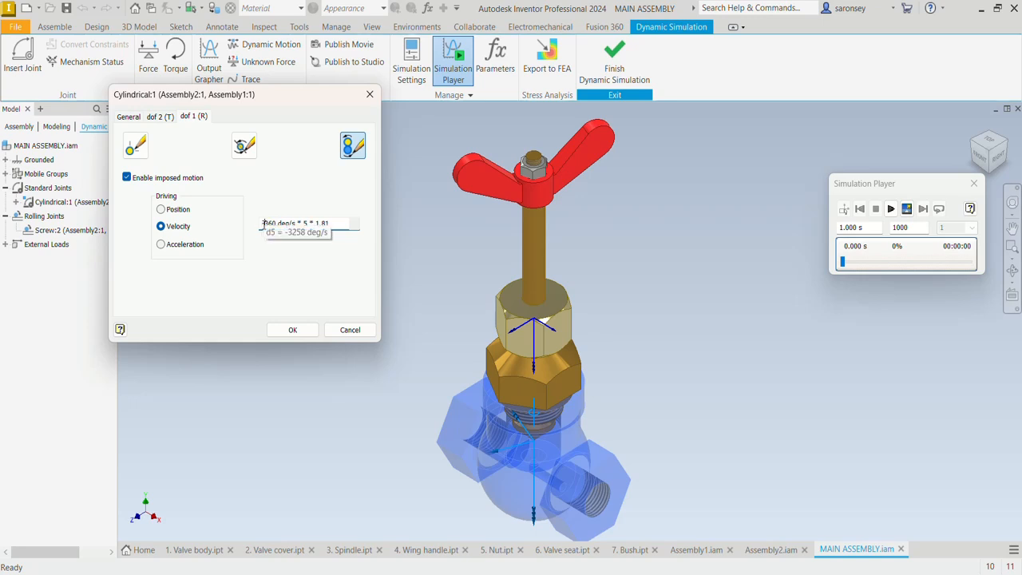
{"action": "left_click", "coordinate": [297, 332]}
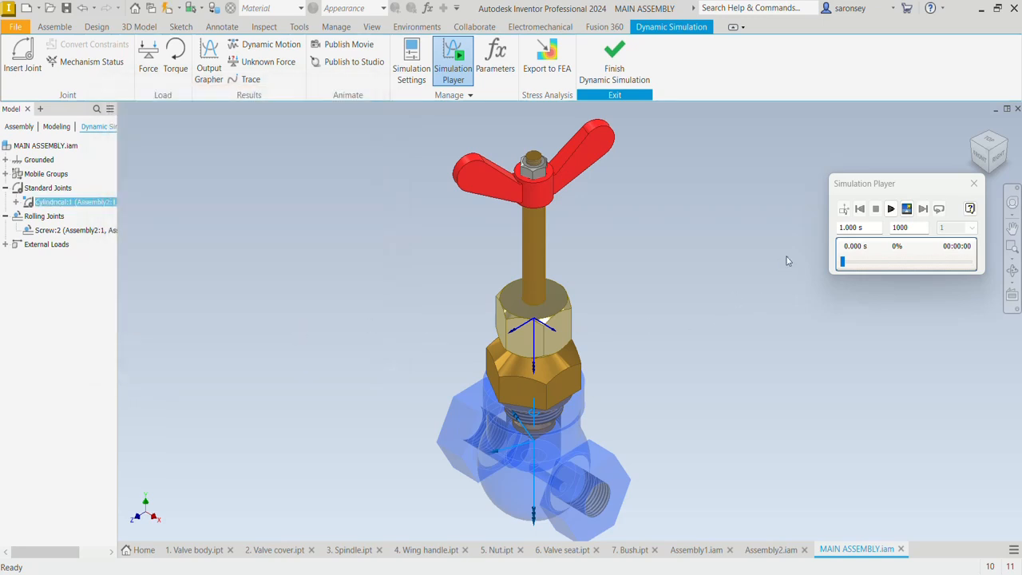
{"action": "left_click", "coordinate": [891, 210]}
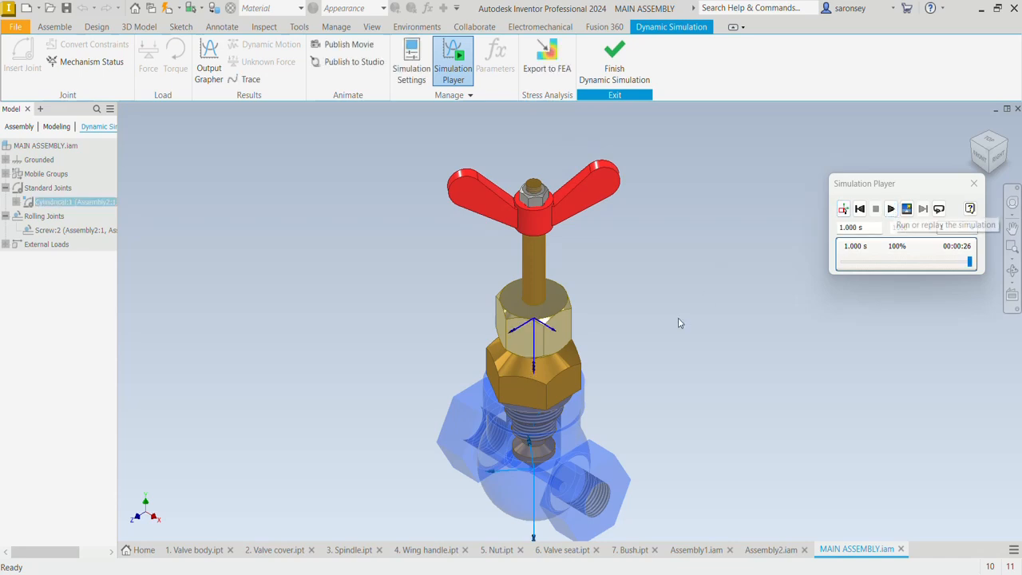
{"action": "middle_click_drag", "start_coordinate": [678, 319], "coordinate": [681, 295]}
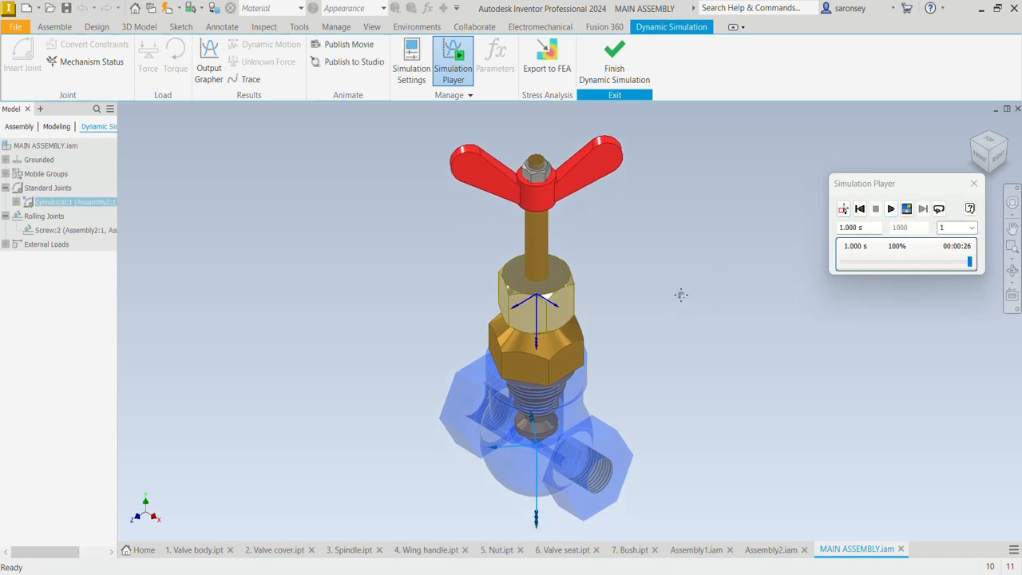
Switch to the clean screen display and frame the whole valve in it
{"action": "left_click", "coordinate": [372, 26]}
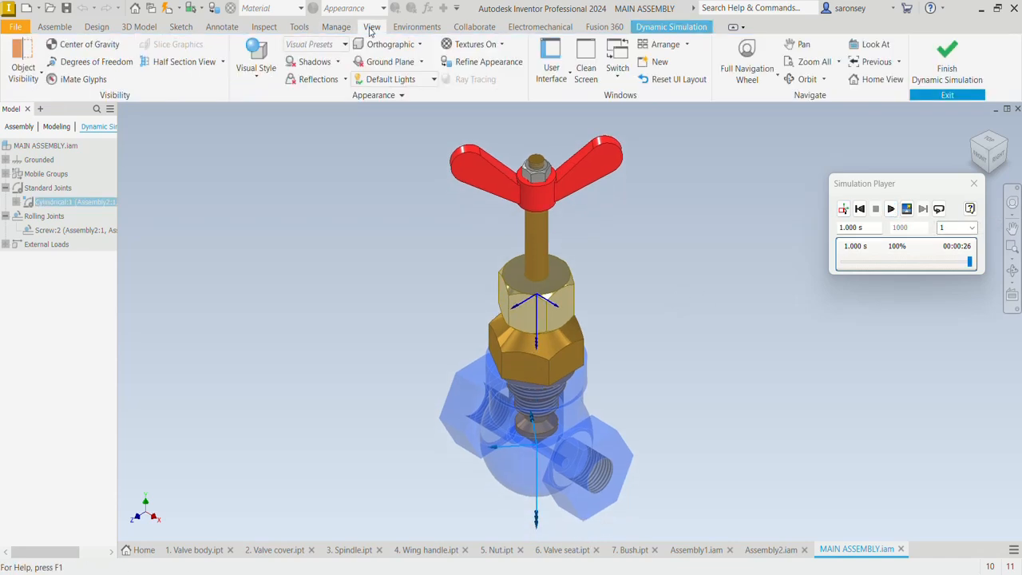
{"action": "left_click", "coordinate": [591, 72]}
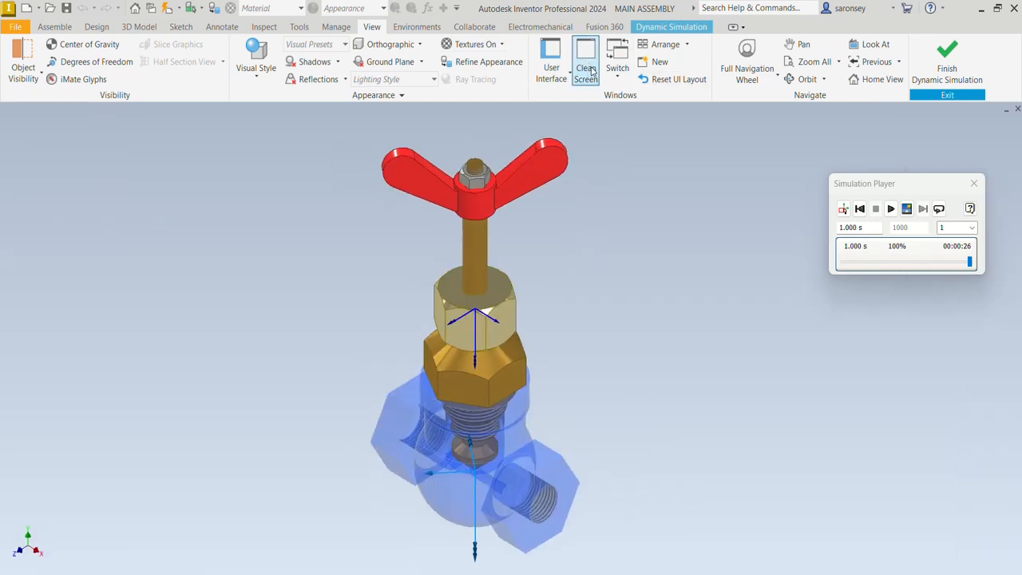
{"action": "middle_click_drag", "start_coordinate": [558, 206], "coordinate": [610, 197]}
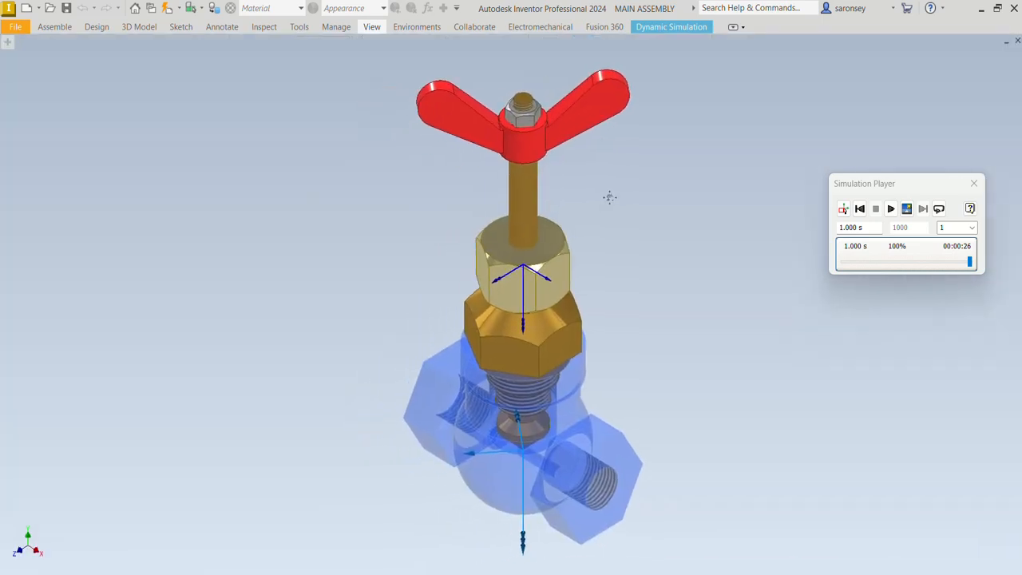
Rerun the simulation from construction mode with 500 images and restore the full interface
{"action": "left_click", "coordinate": [843, 208]}
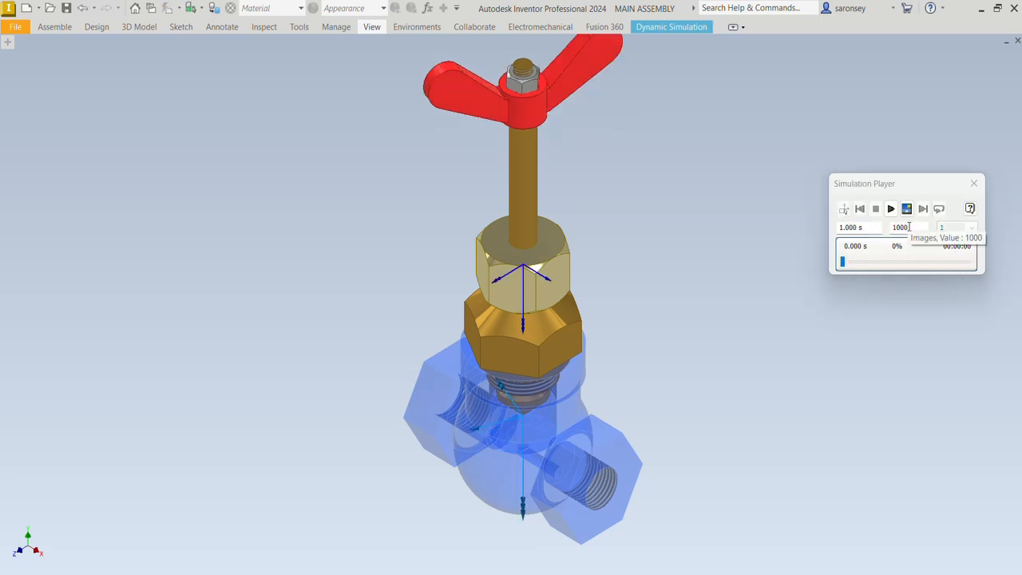
{"action": "double_click", "coordinate": [900, 229]}
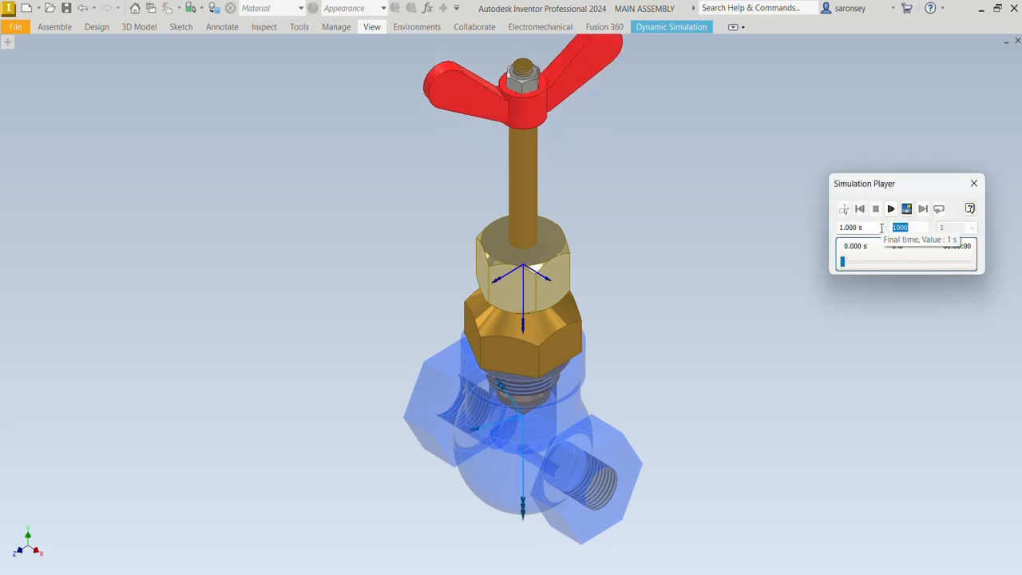
{"action": "left_click", "coordinate": [895, 329]}
{"action": "left_click", "coordinate": [893, 213]}
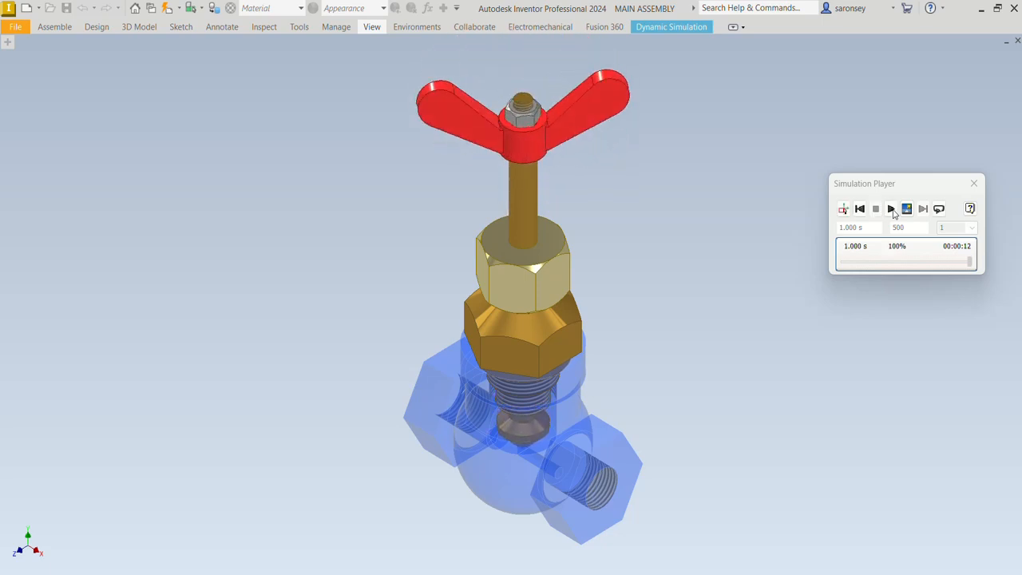
{"action": "key", "text": "ctrl+Return"}
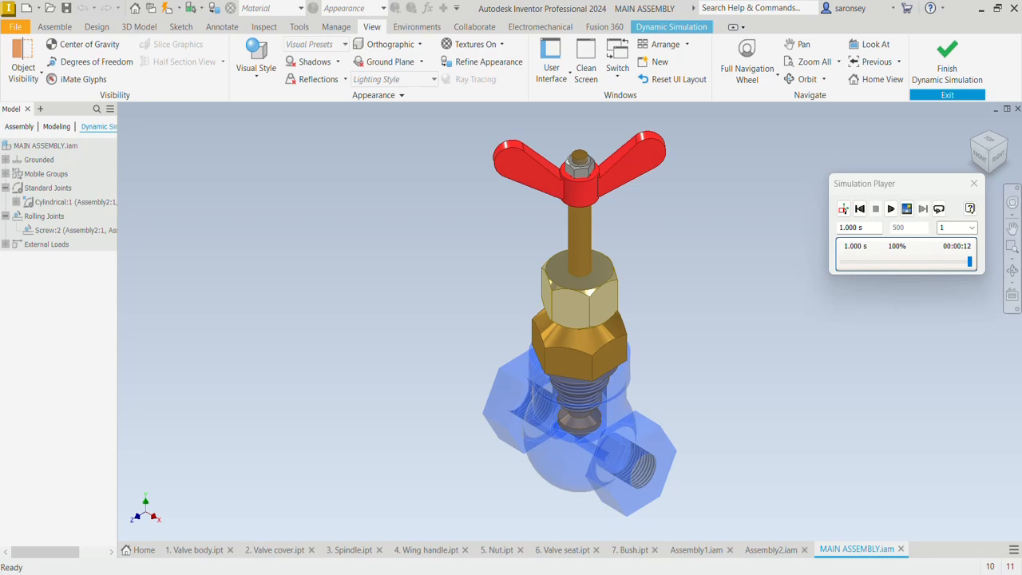